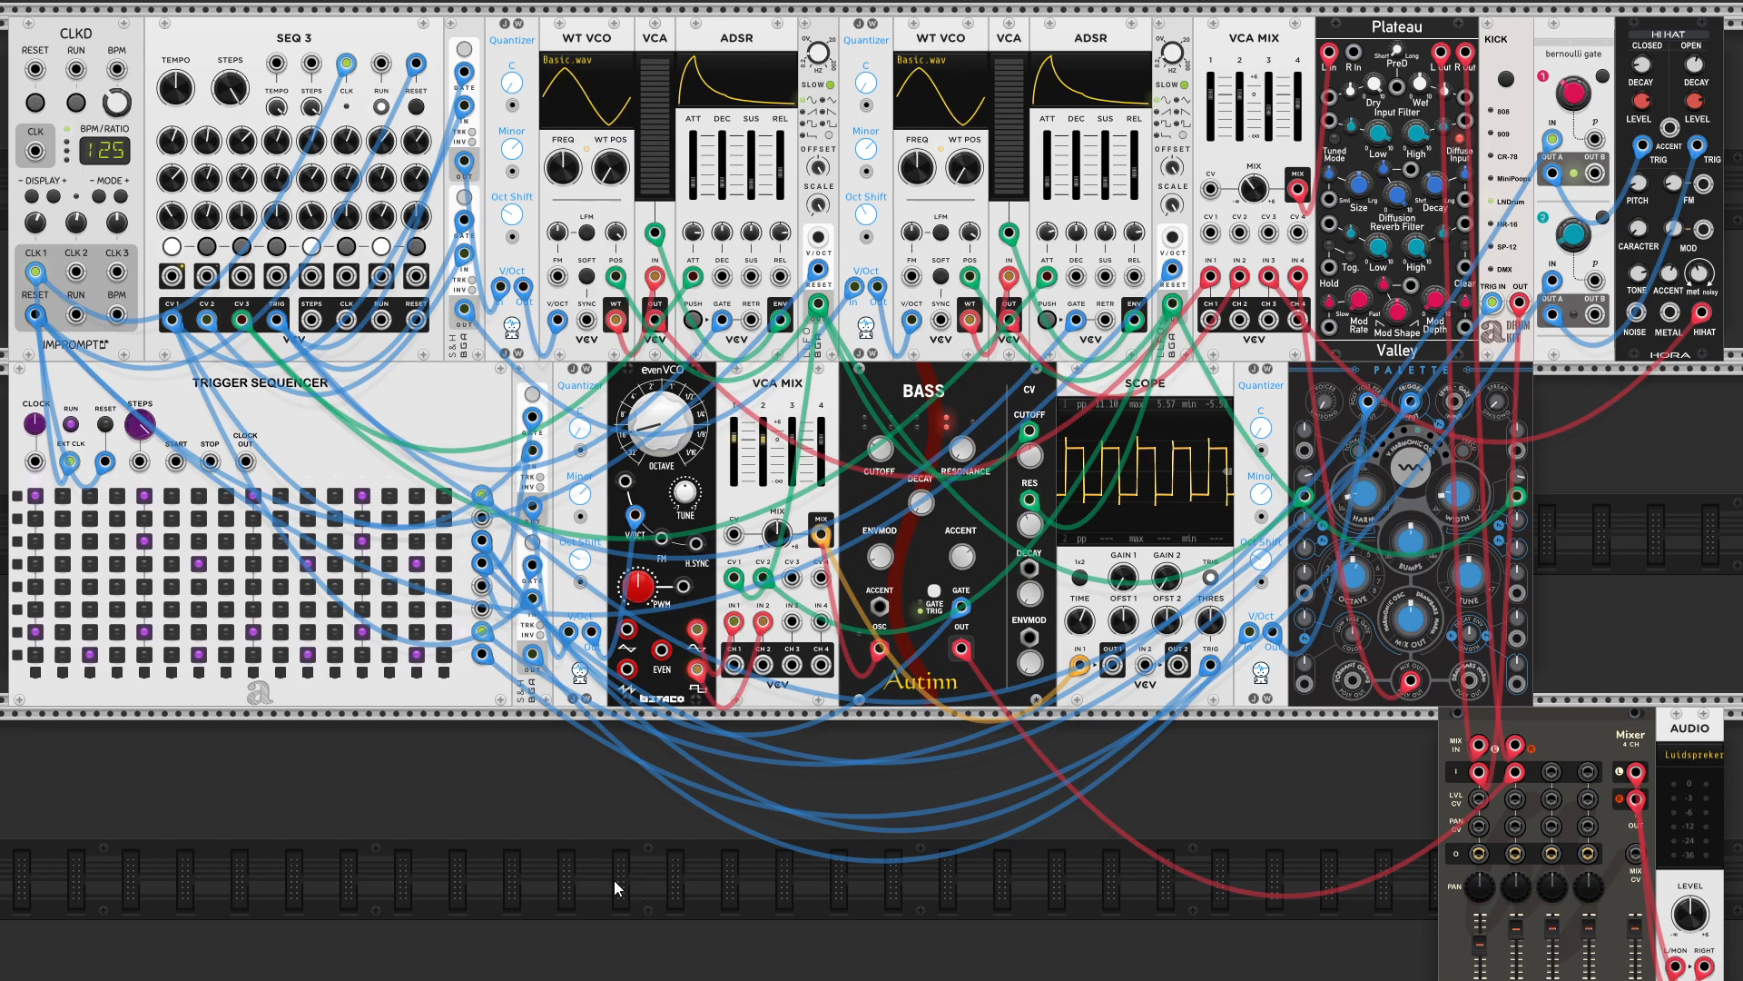
- Move the MixMaster module up into the empty row, flush with the rack's edge directly beneath the Trigger Sequencer
scroll(542, 857, down, 8)
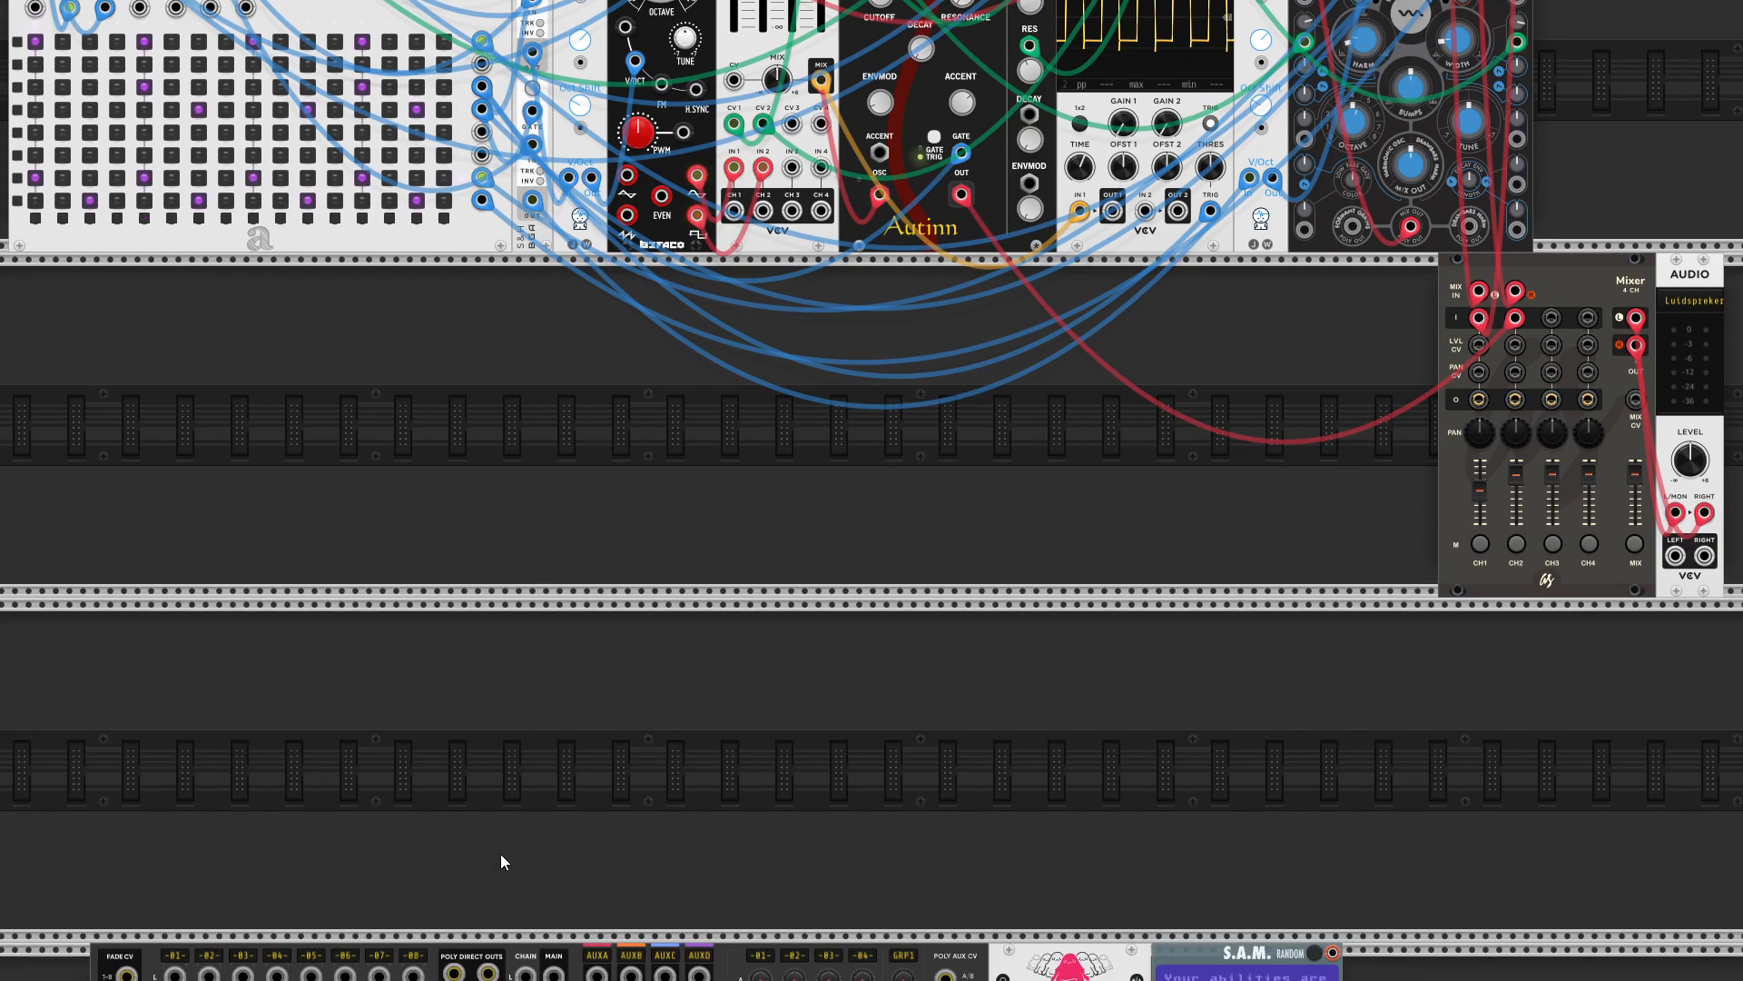
drag(558, 948, 576, 439)
scroll(576, 439, up, 5)
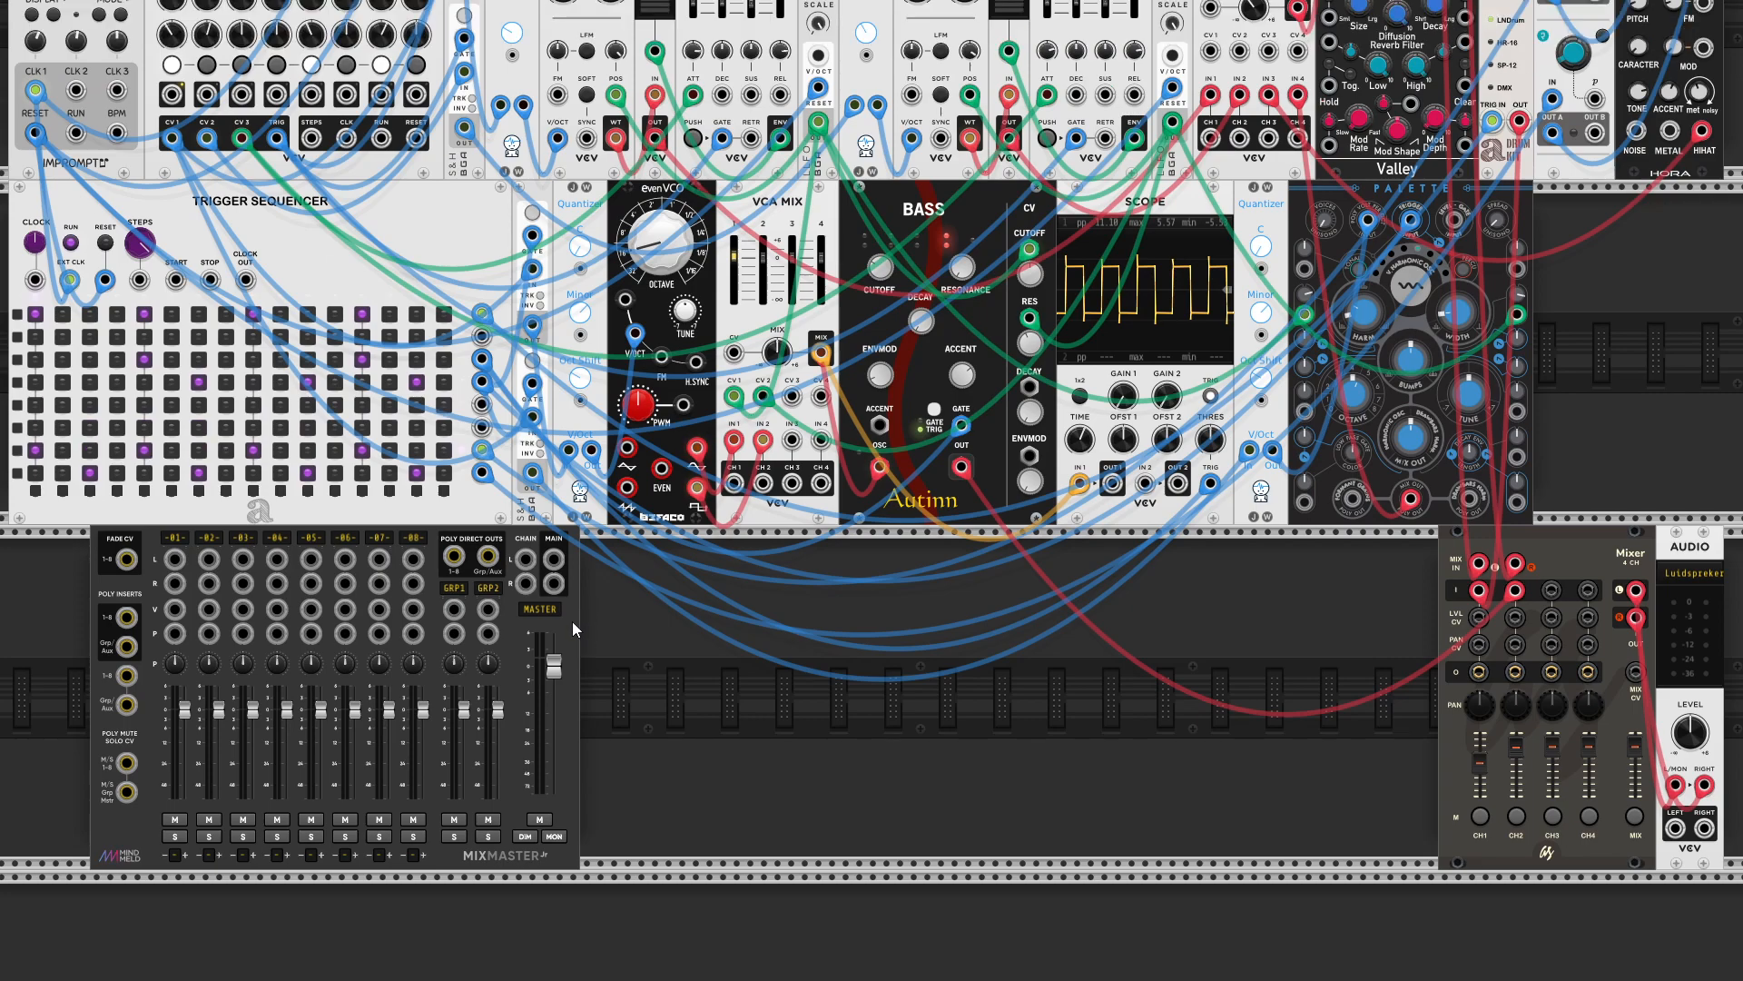
drag(572, 621, 487, 630)
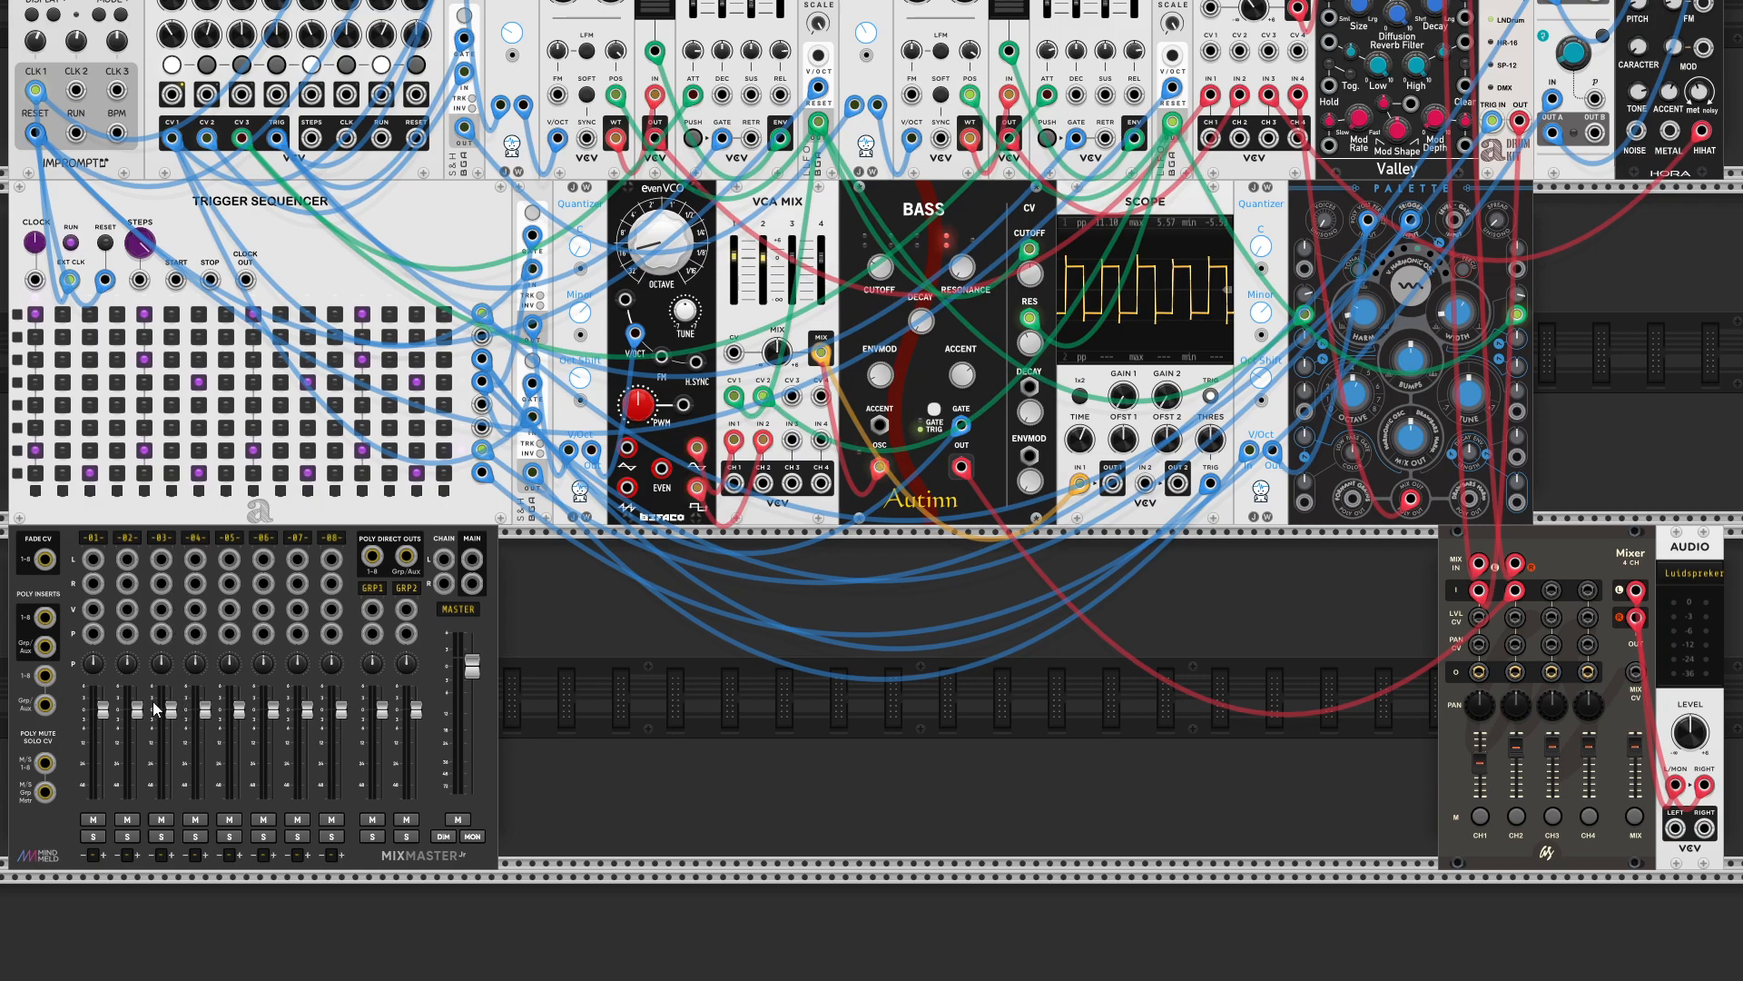
- Lower the MixMaster's channel 1 and channel 4 faders slightly
mouse_move(106, 708)
mouse_down()
mouse_move(103, 794)
mouse_move(102, 707)
mouse_up()
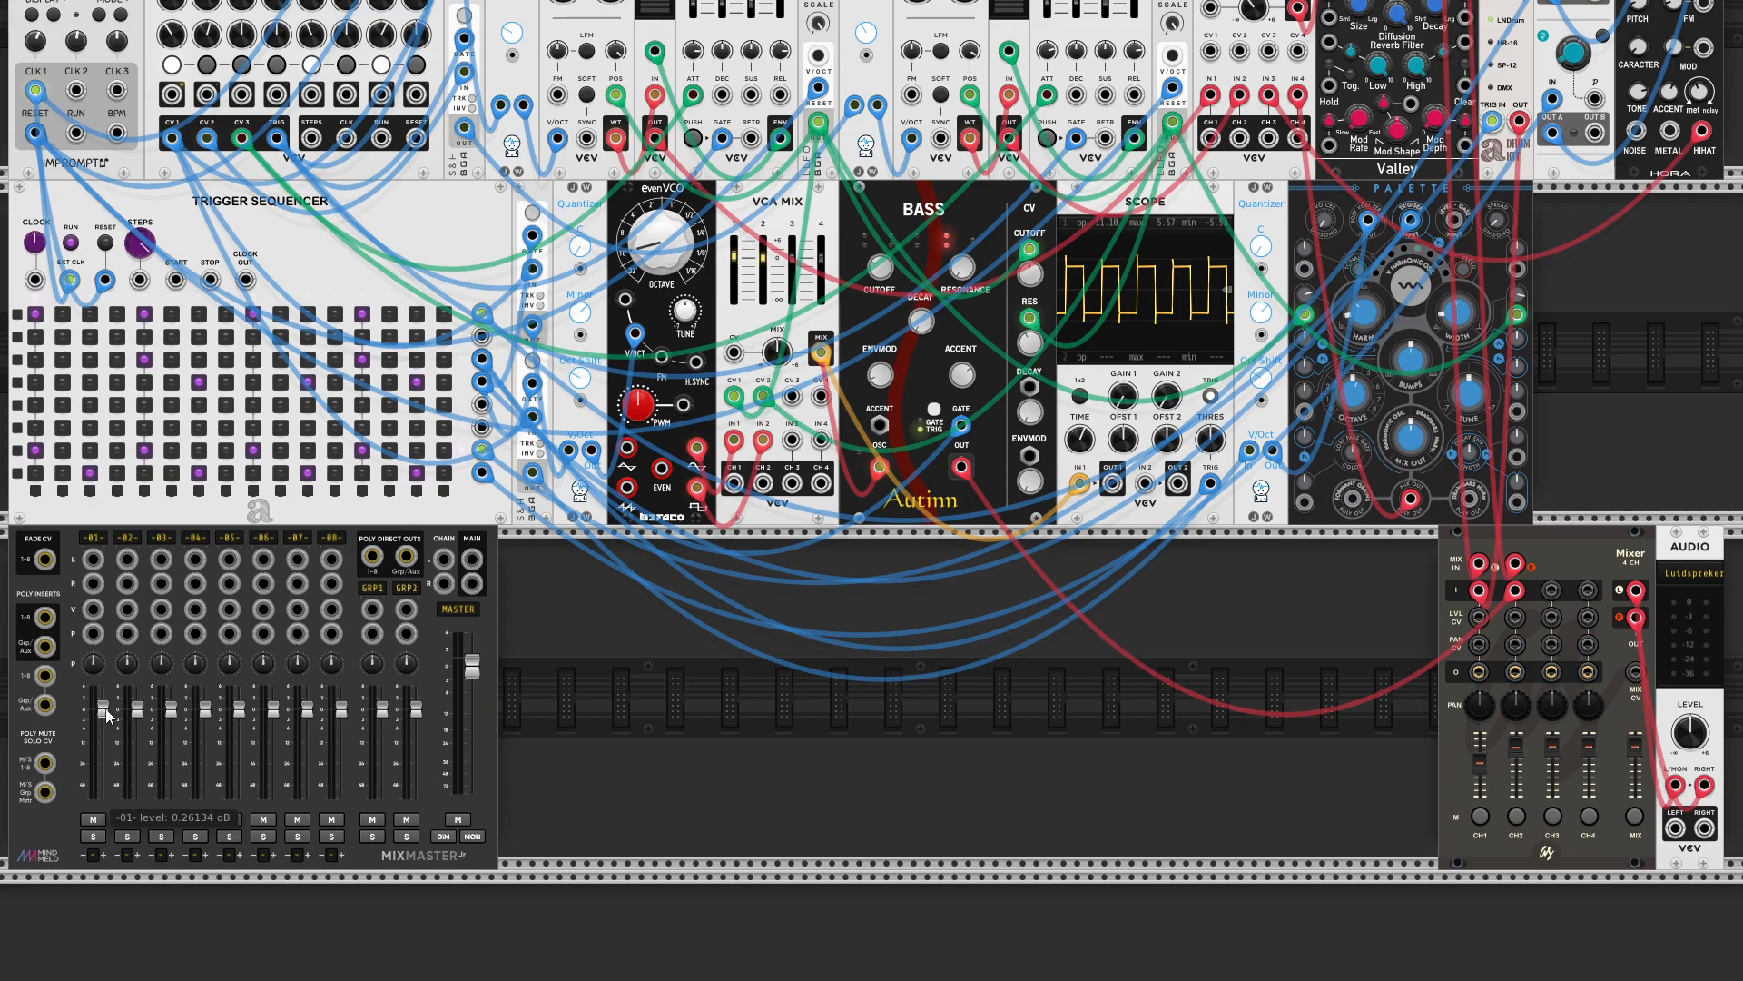
drag(103, 708, 103, 714)
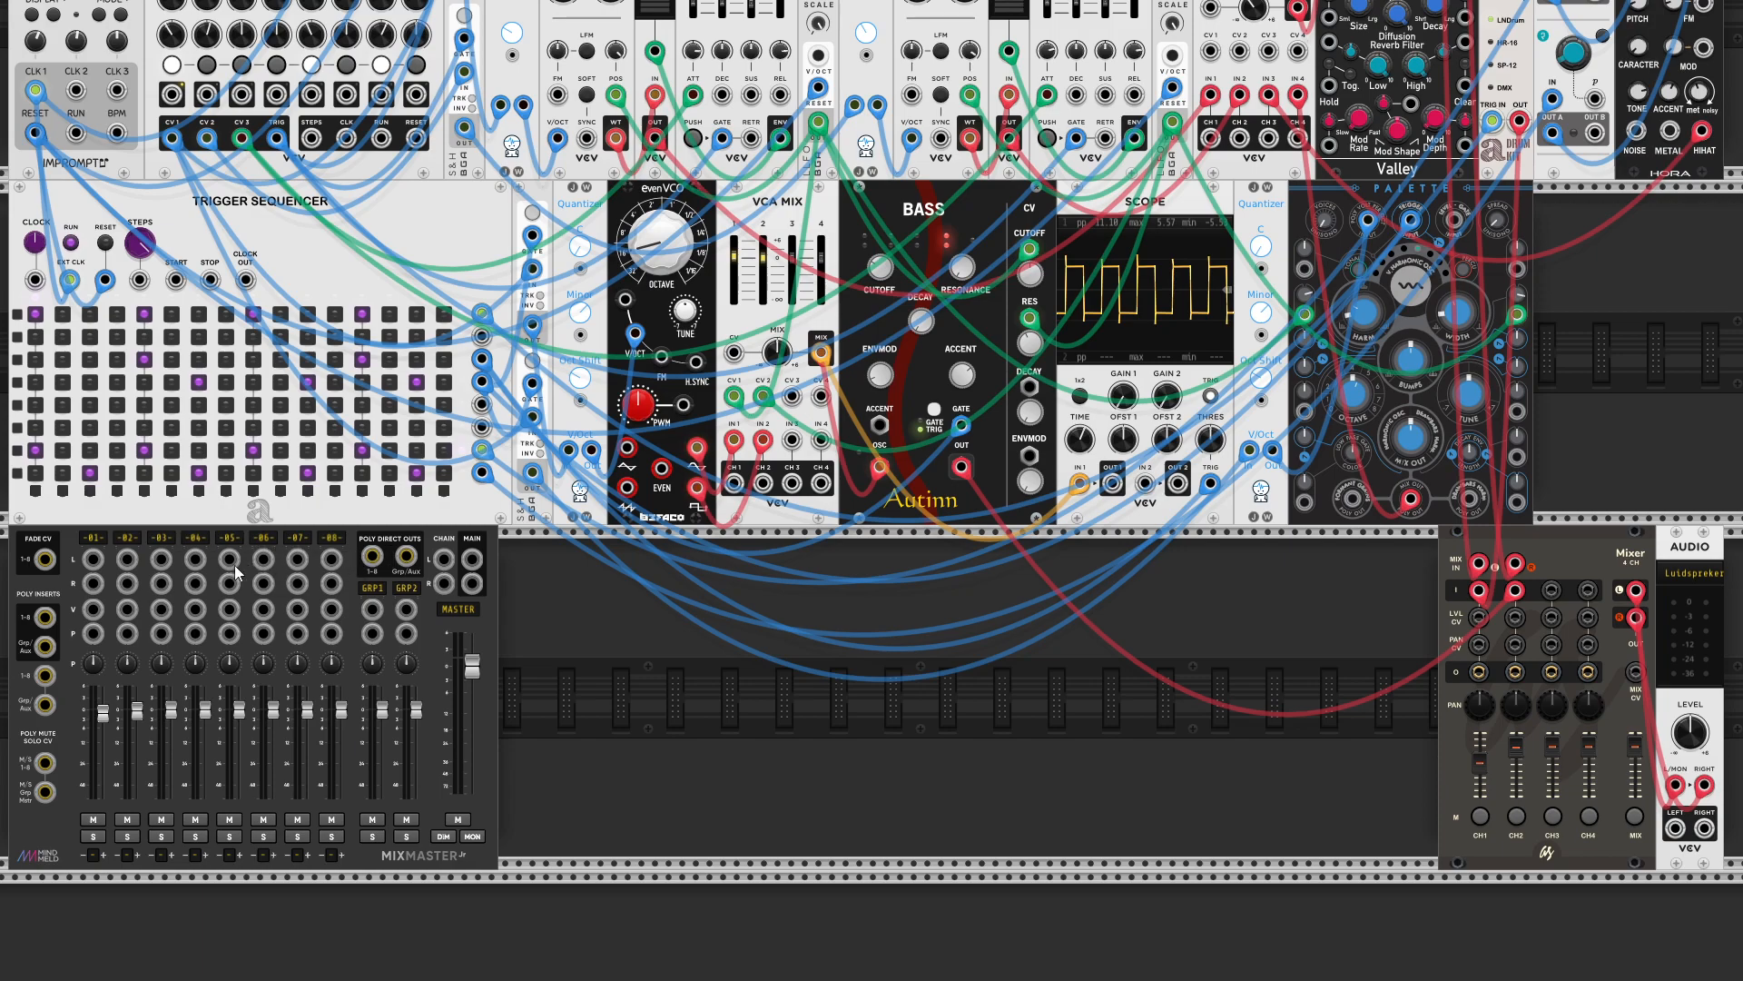
mouse_move(205, 712)
mouse_down()
mouse_move(205, 797)
mouse_move(205, 715)
mouse_up()
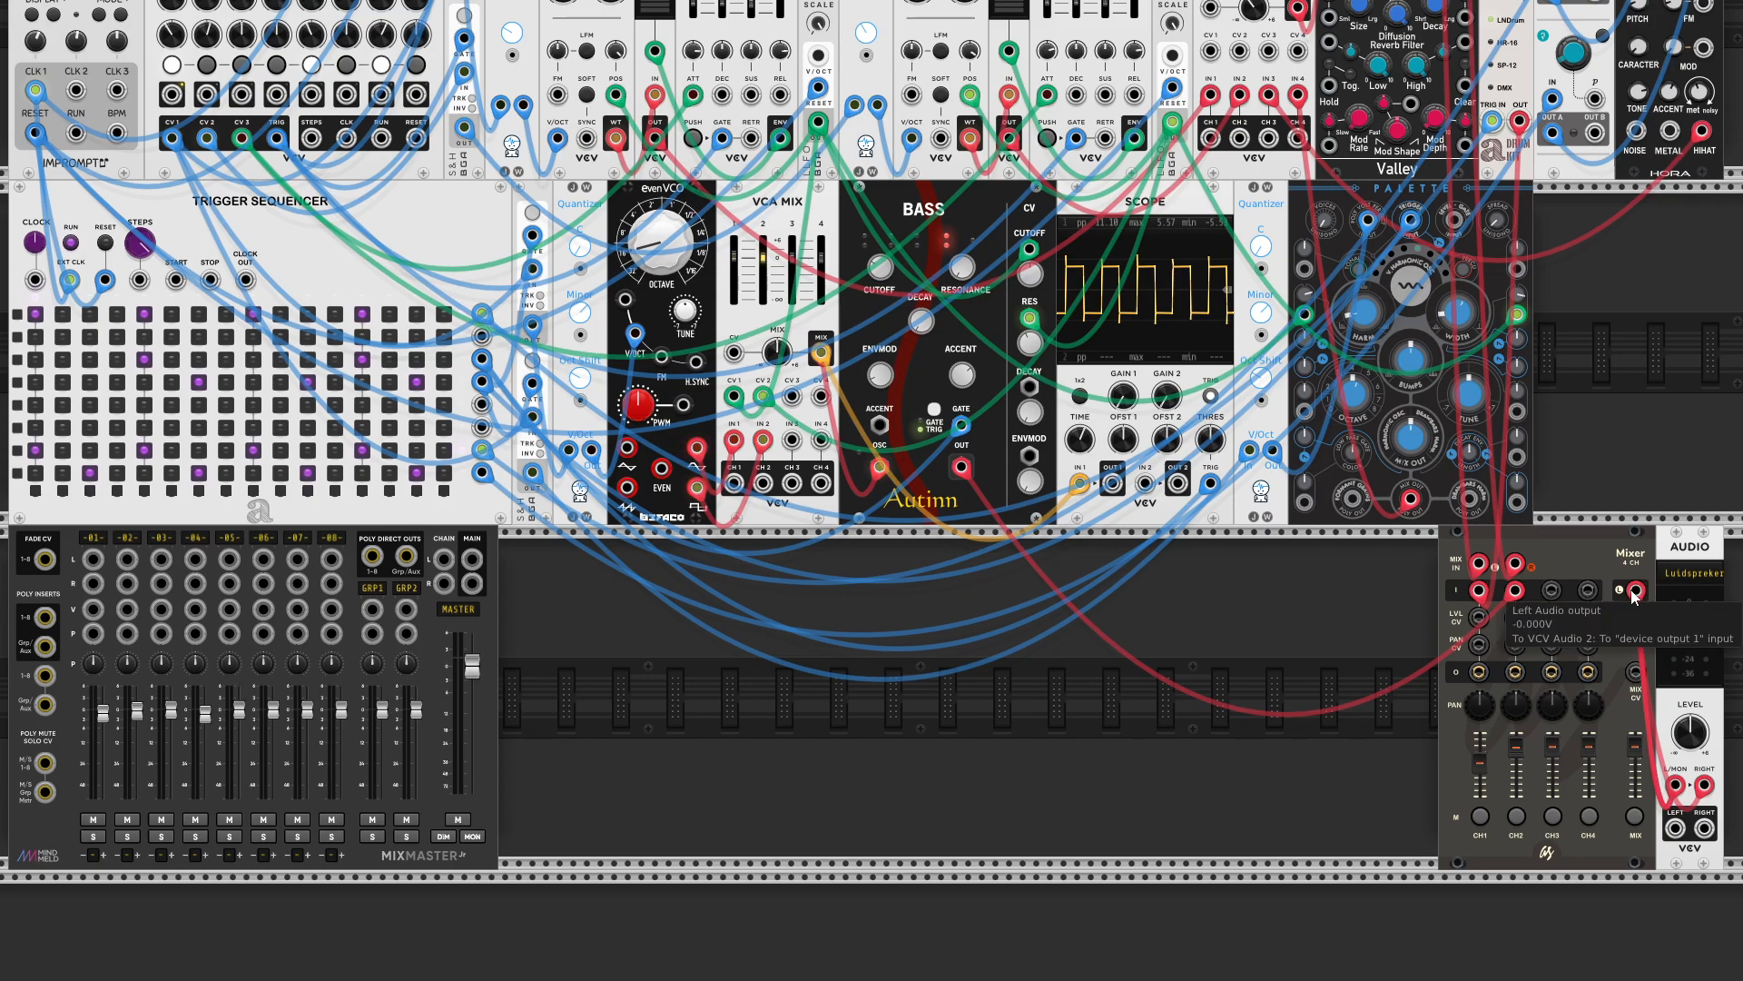
- Move the audio module's stereo cables from the old 4-channel mixer's outputs to the MixMaster's main left and right outputs
drag(1633, 595, 474, 561)
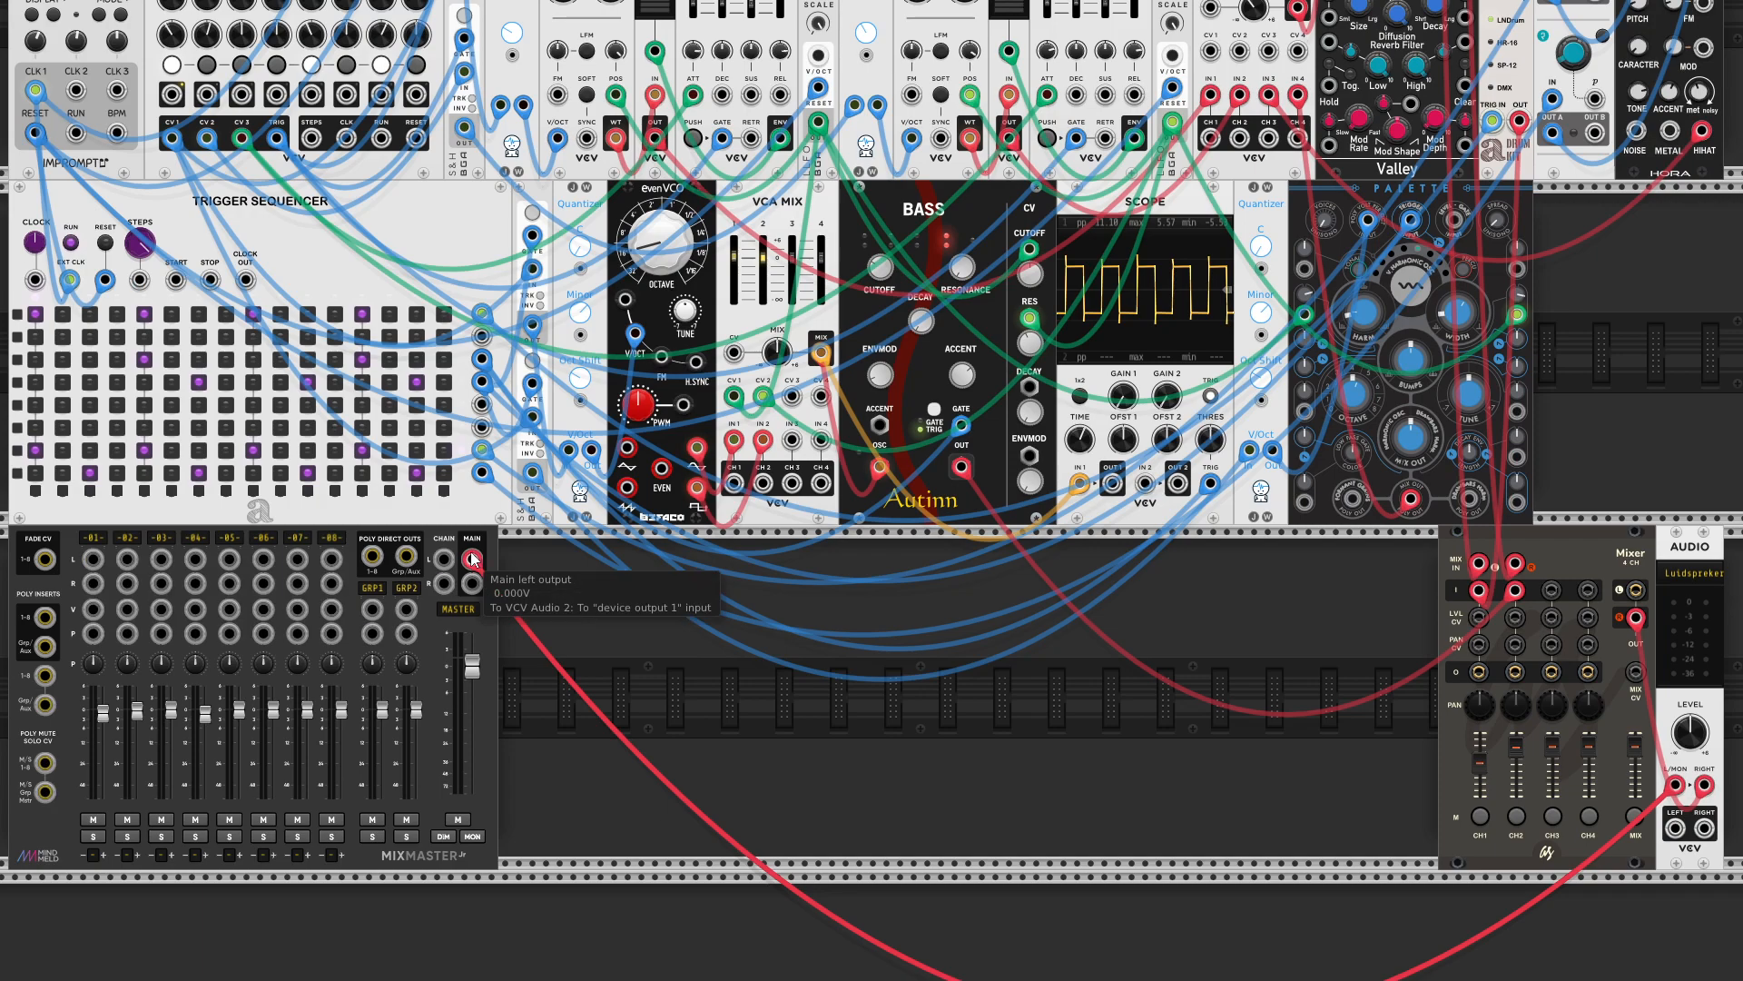
drag(1640, 623, 474, 583)
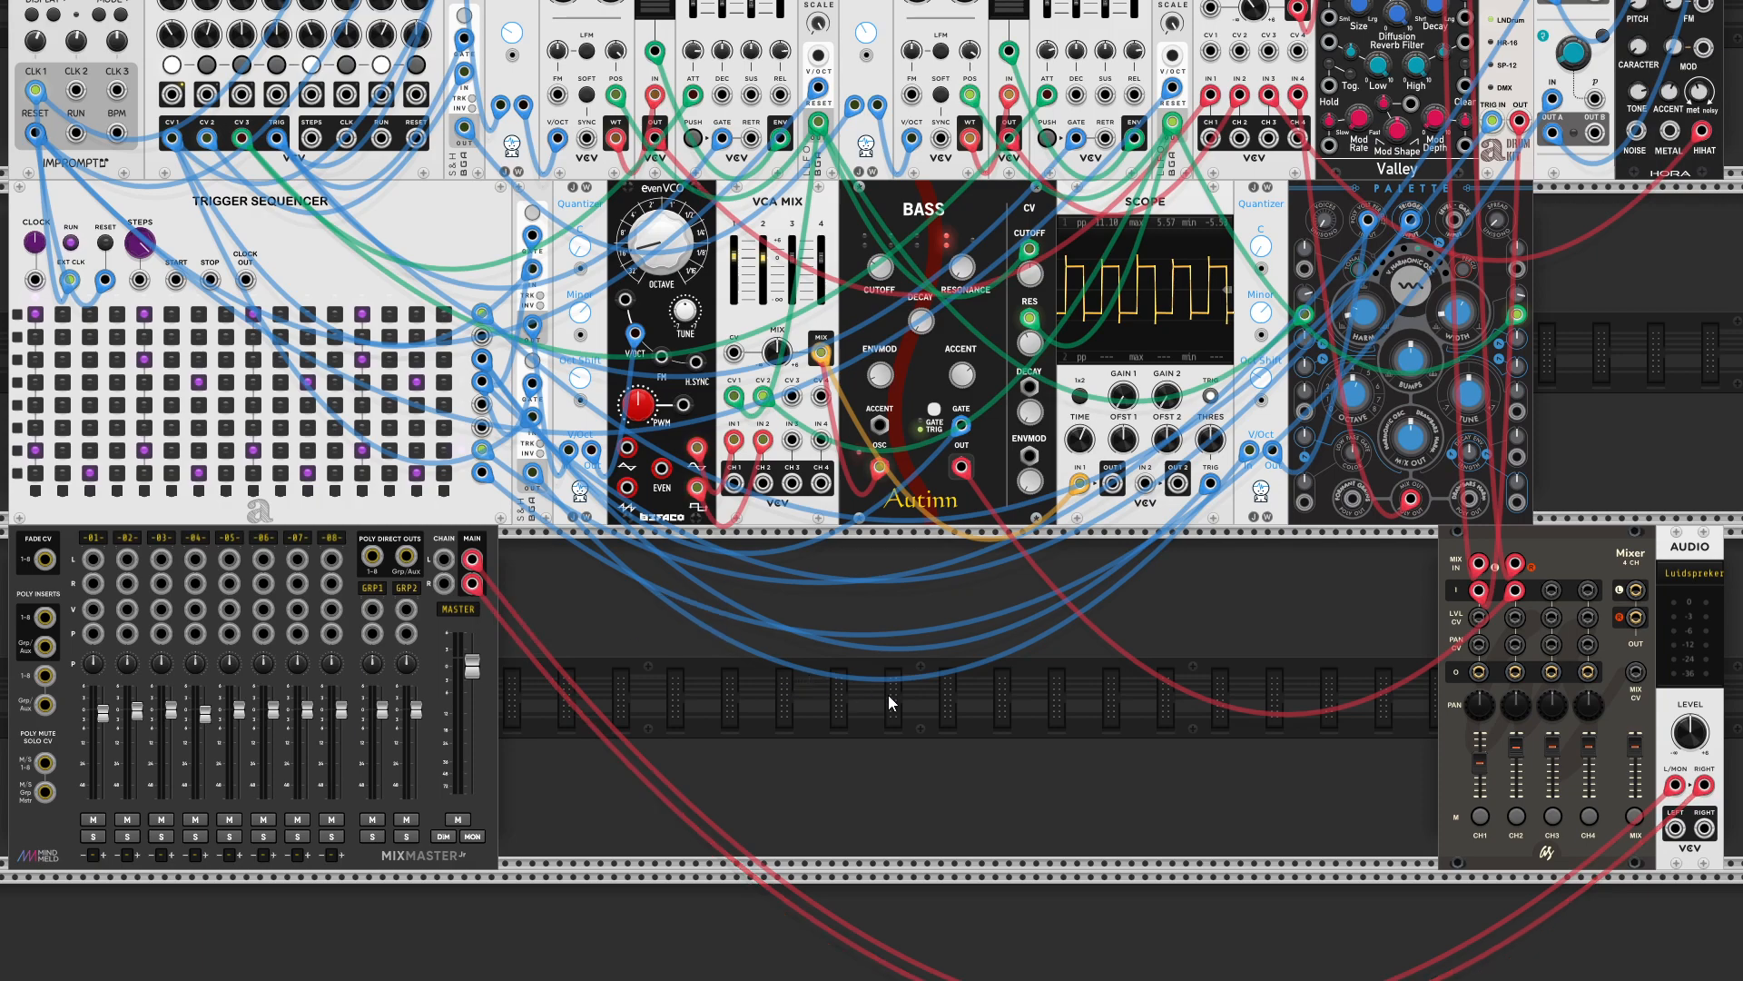
- Repatch the kick and Bass cables from the old mixer to the left inputs of MixMaster channels 1 and 6
drag(1479, 590, 94, 557)
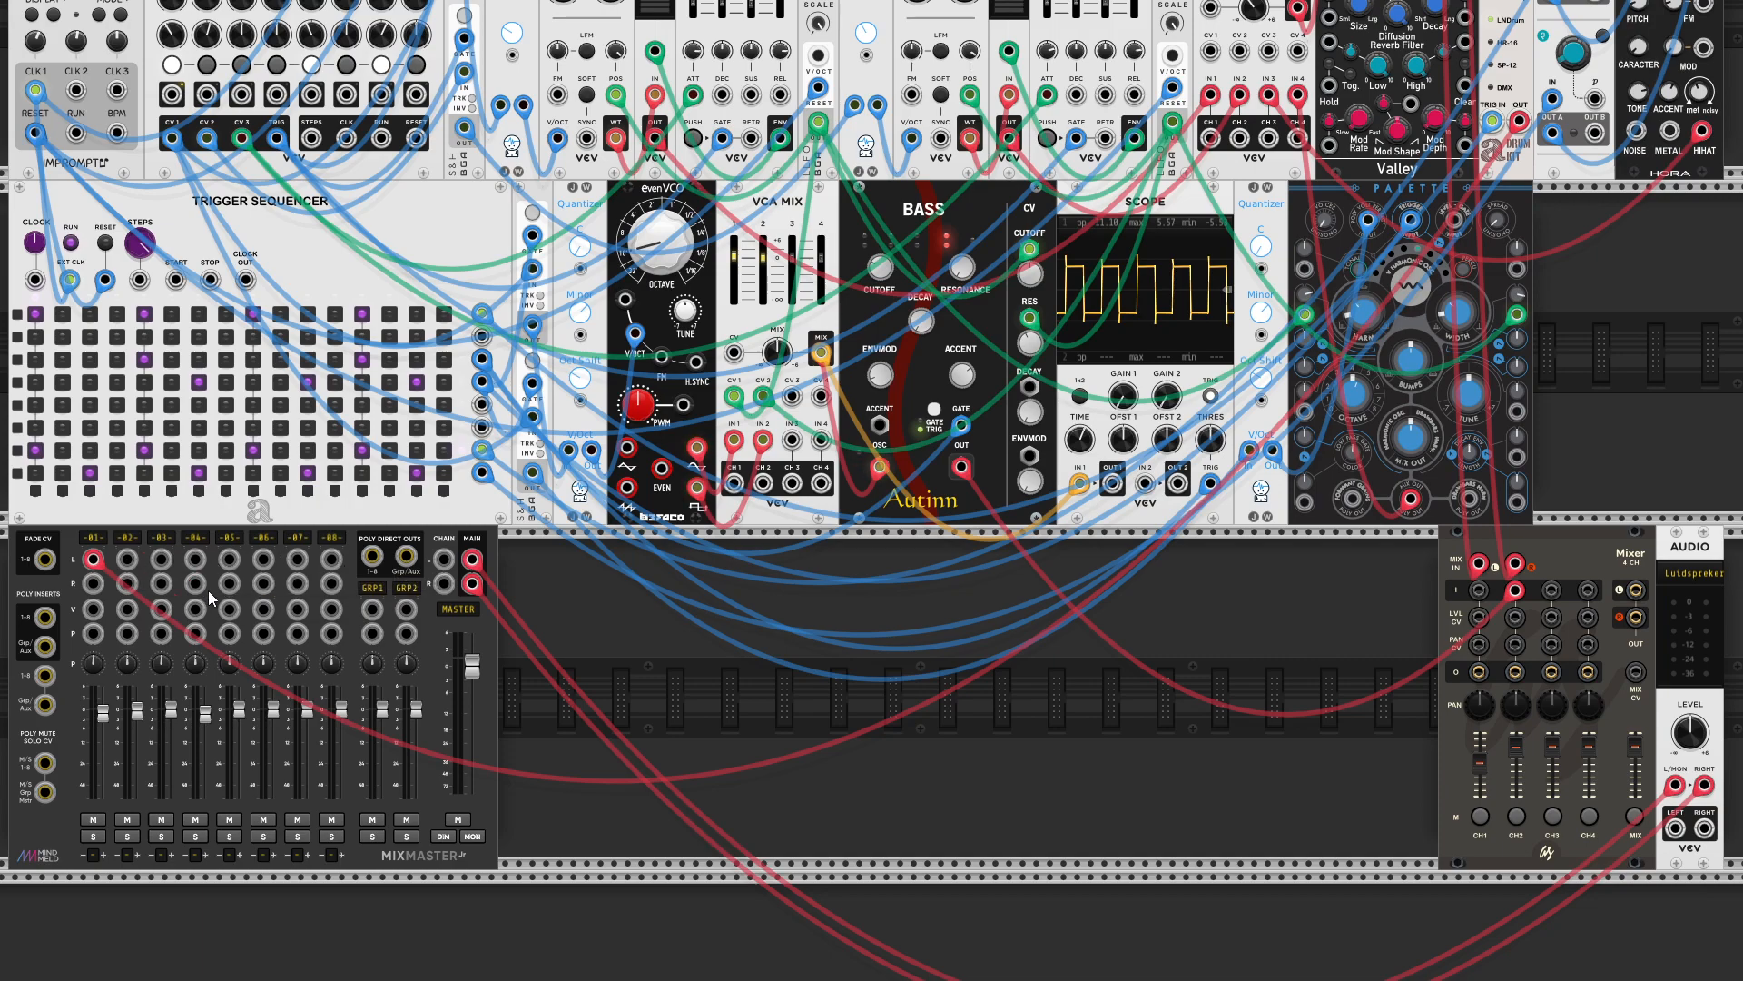
scroll(232, 647, up, 1)
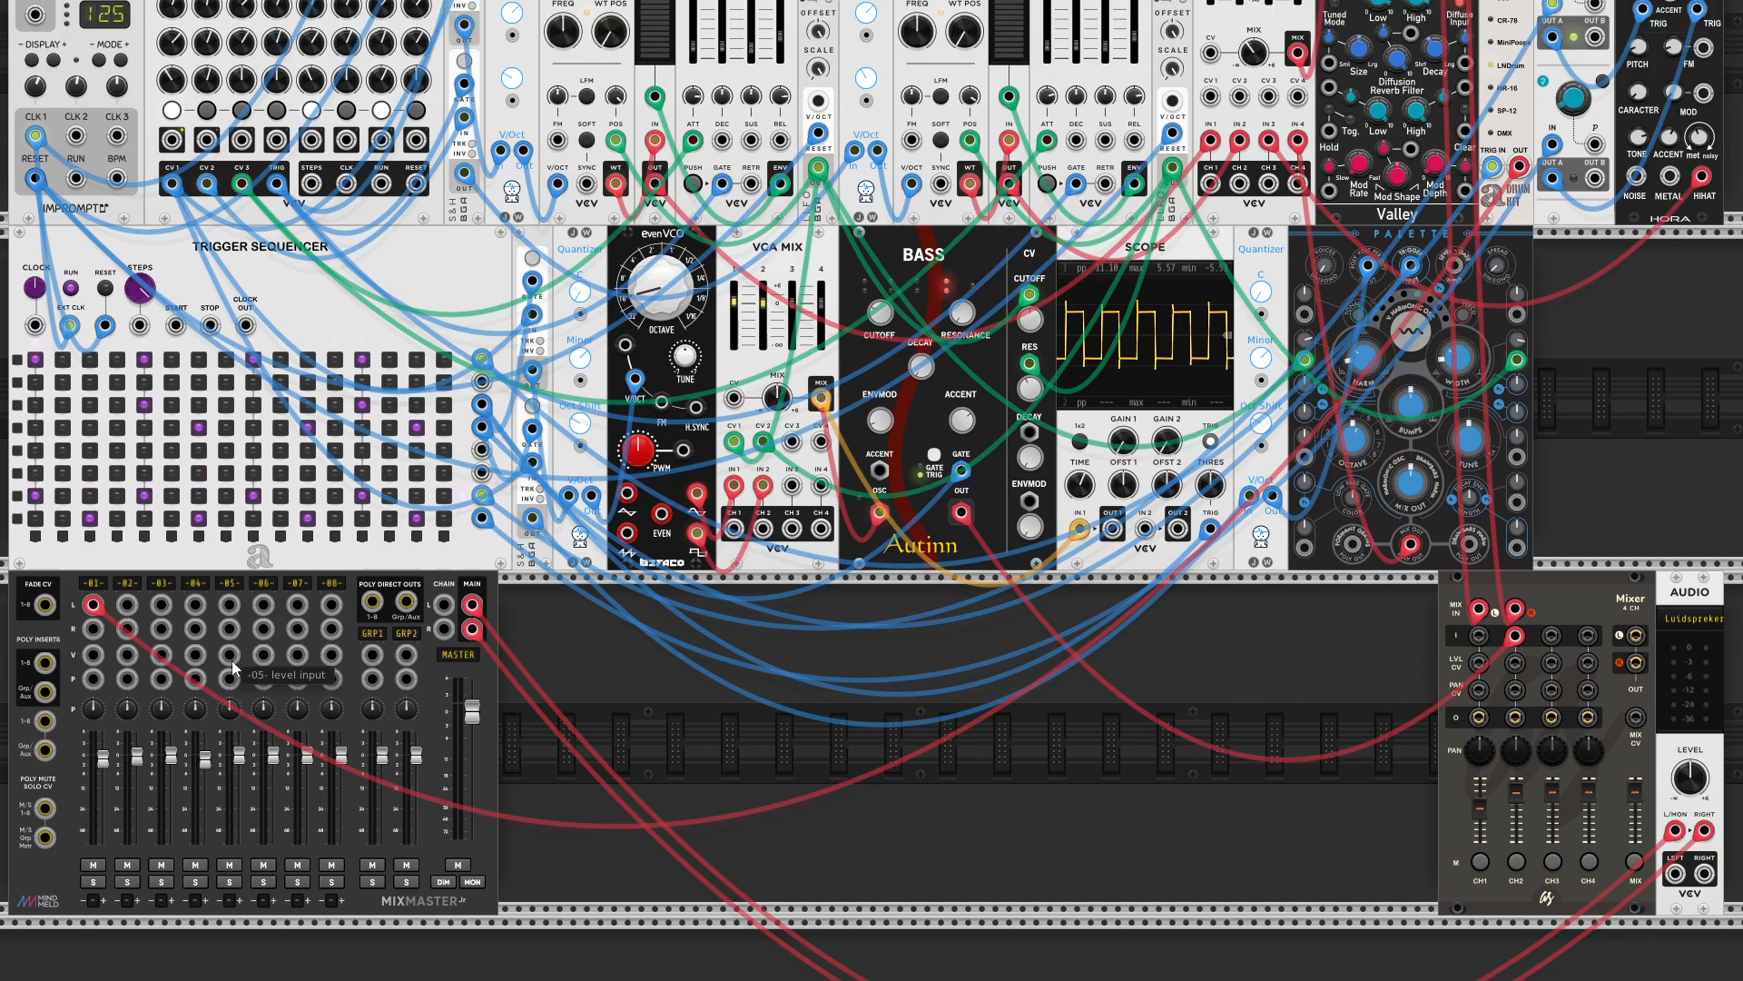
scroll(232, 667, down, 1)
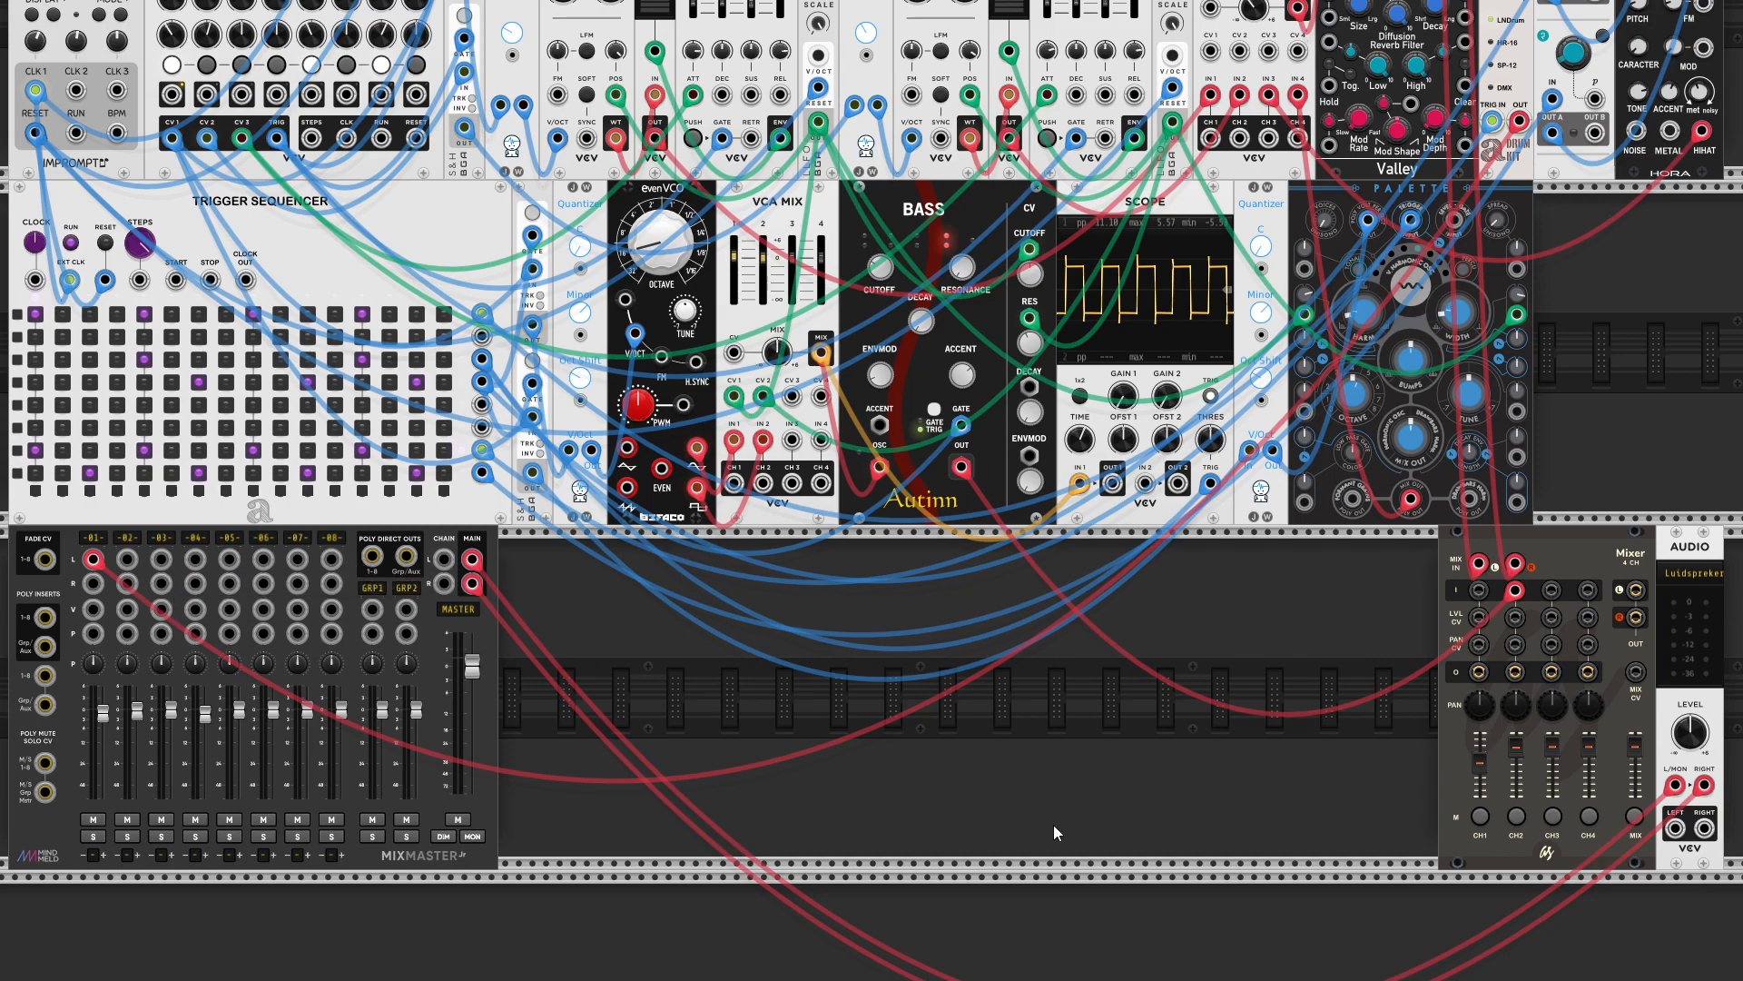
drag(1514, 590, 263, 564)
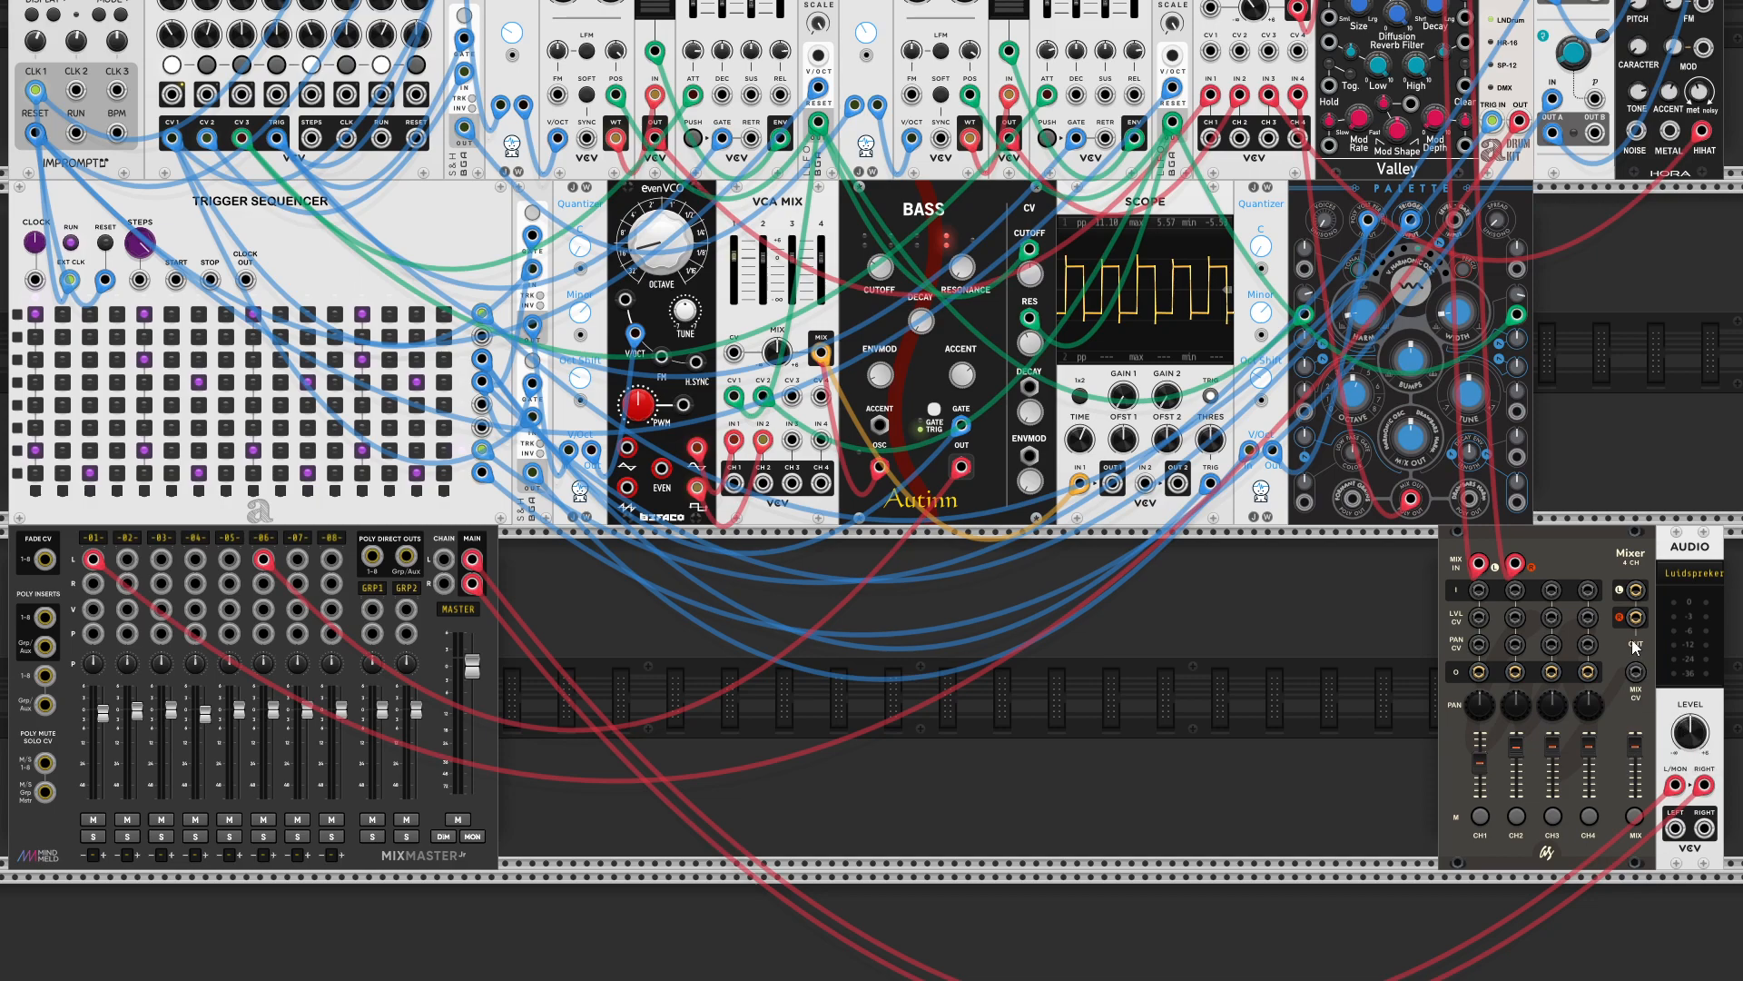
- Repatch the VCA MIX input cables to MixMaster left inputs: hi-hat to channel 8, the two wavetable voices to 2 and 3, Palette to 4
scroll(1491, 687, up, 5)
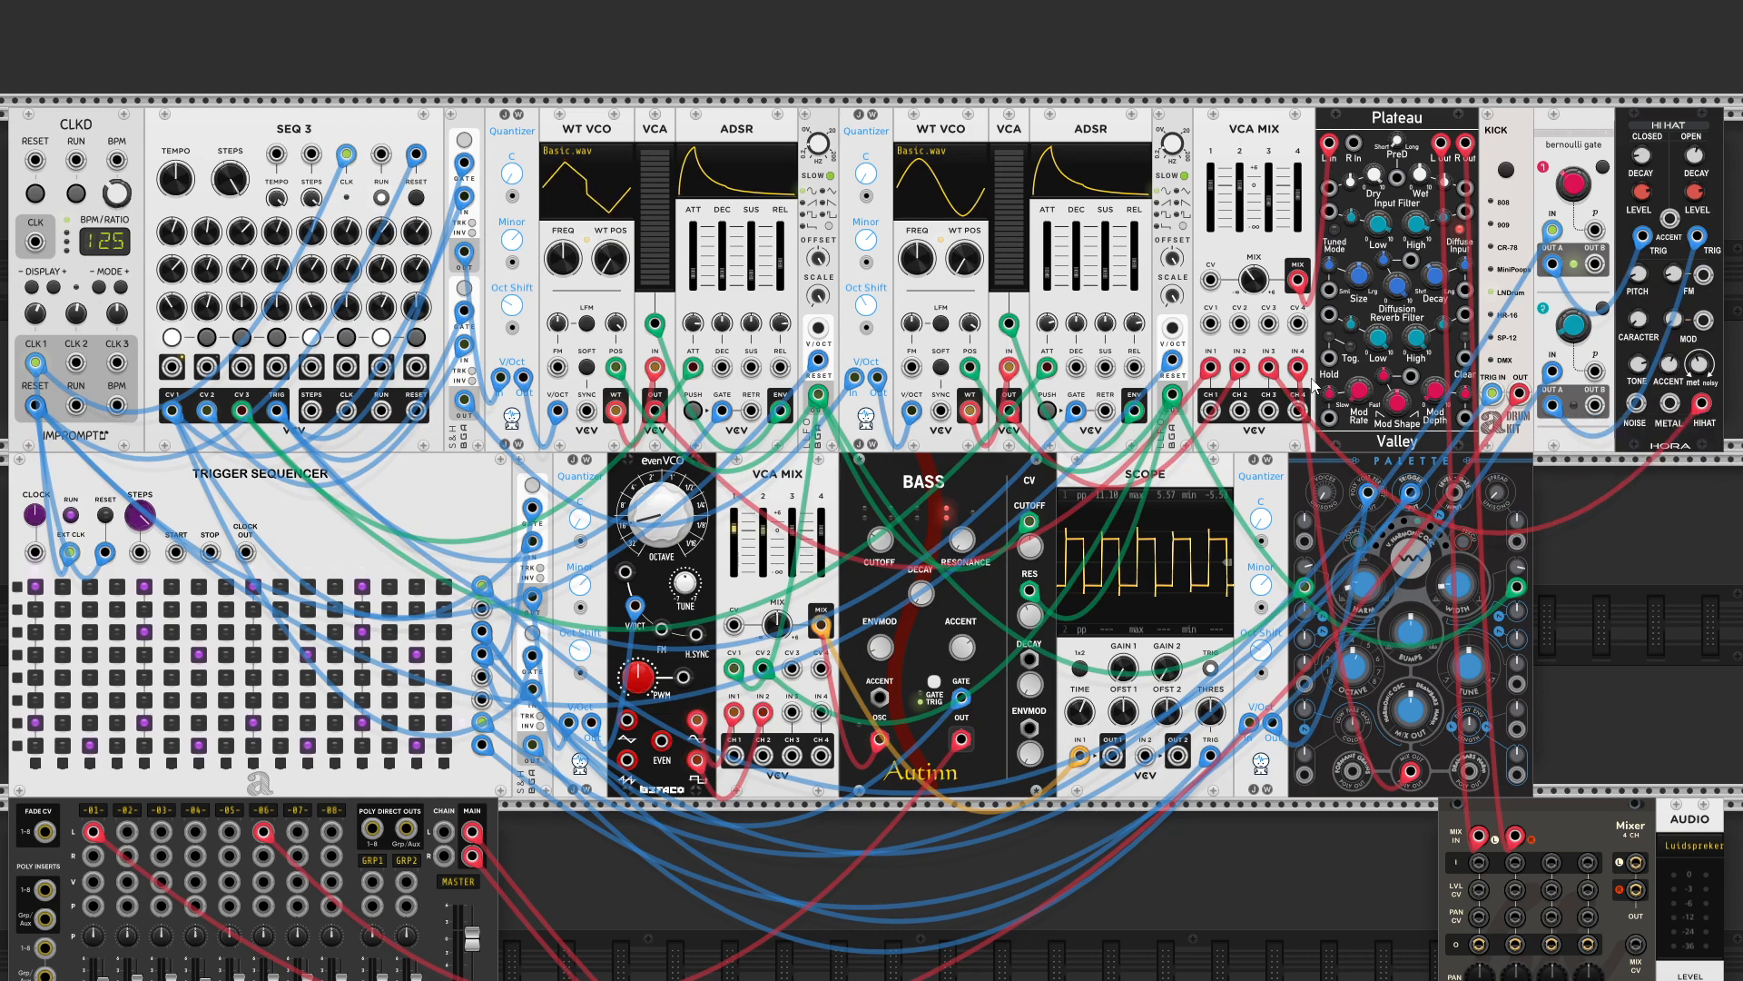
drag(1269, 367, 333, 641)
scroll(1253, 408, up, 2)
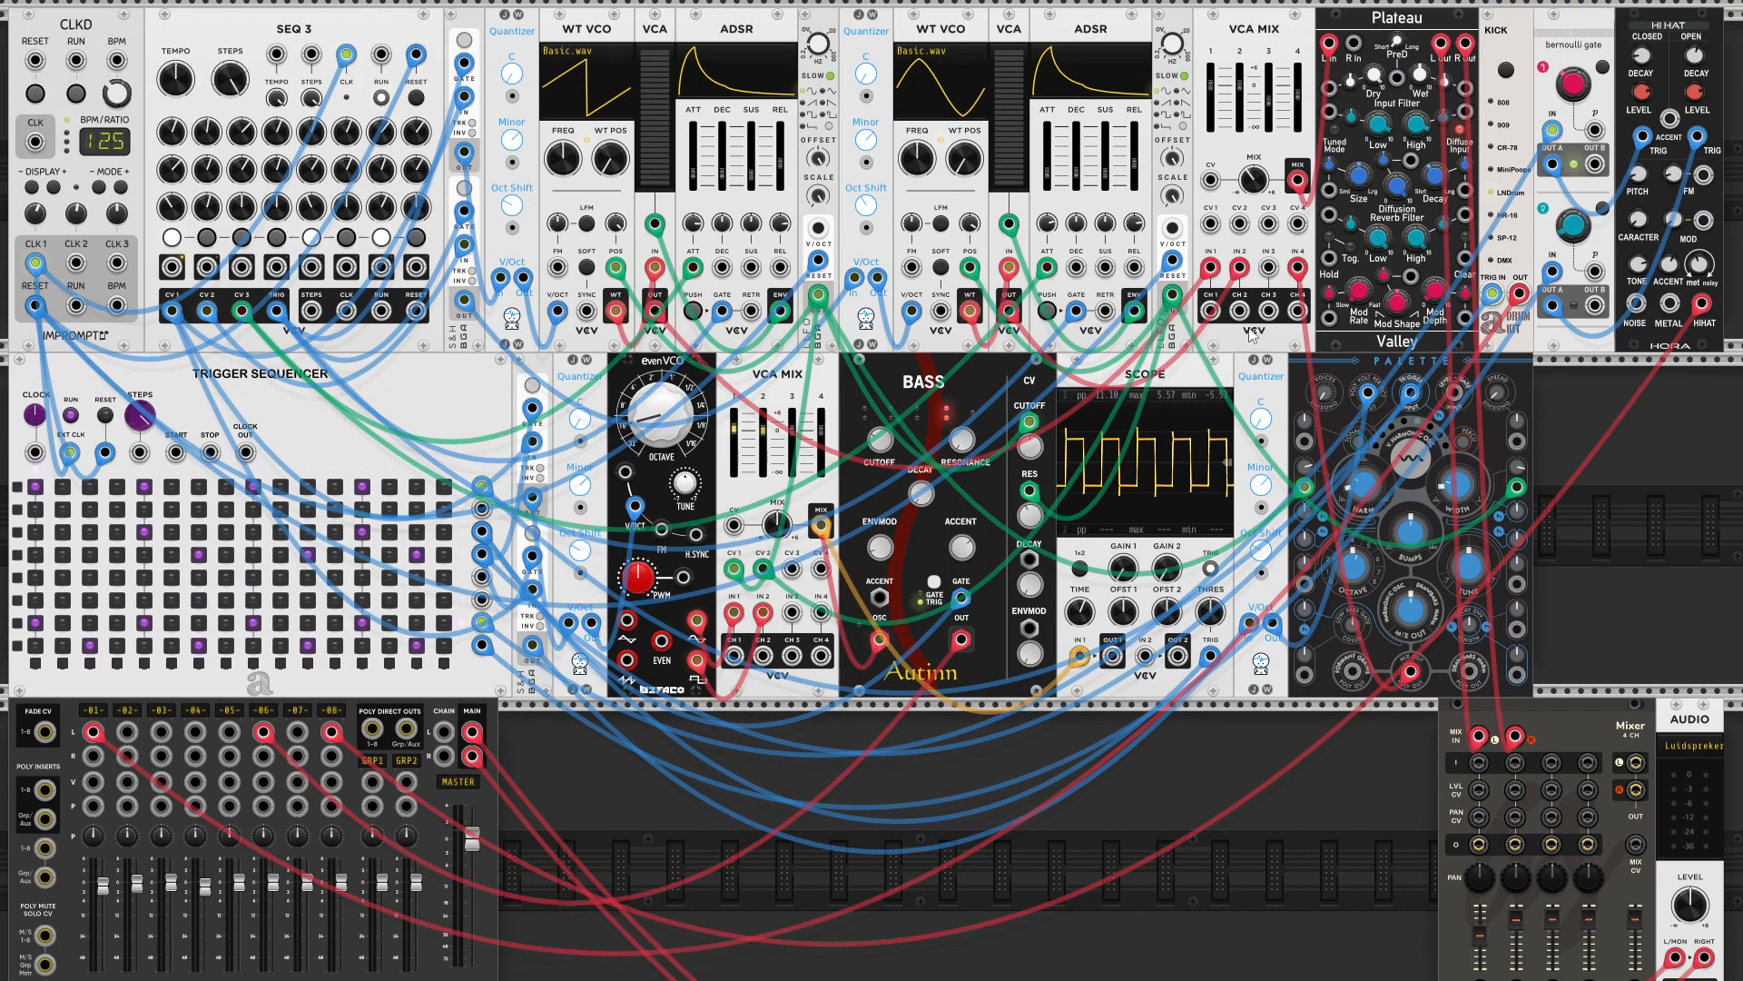
drag(1211, 267, 127, 732)
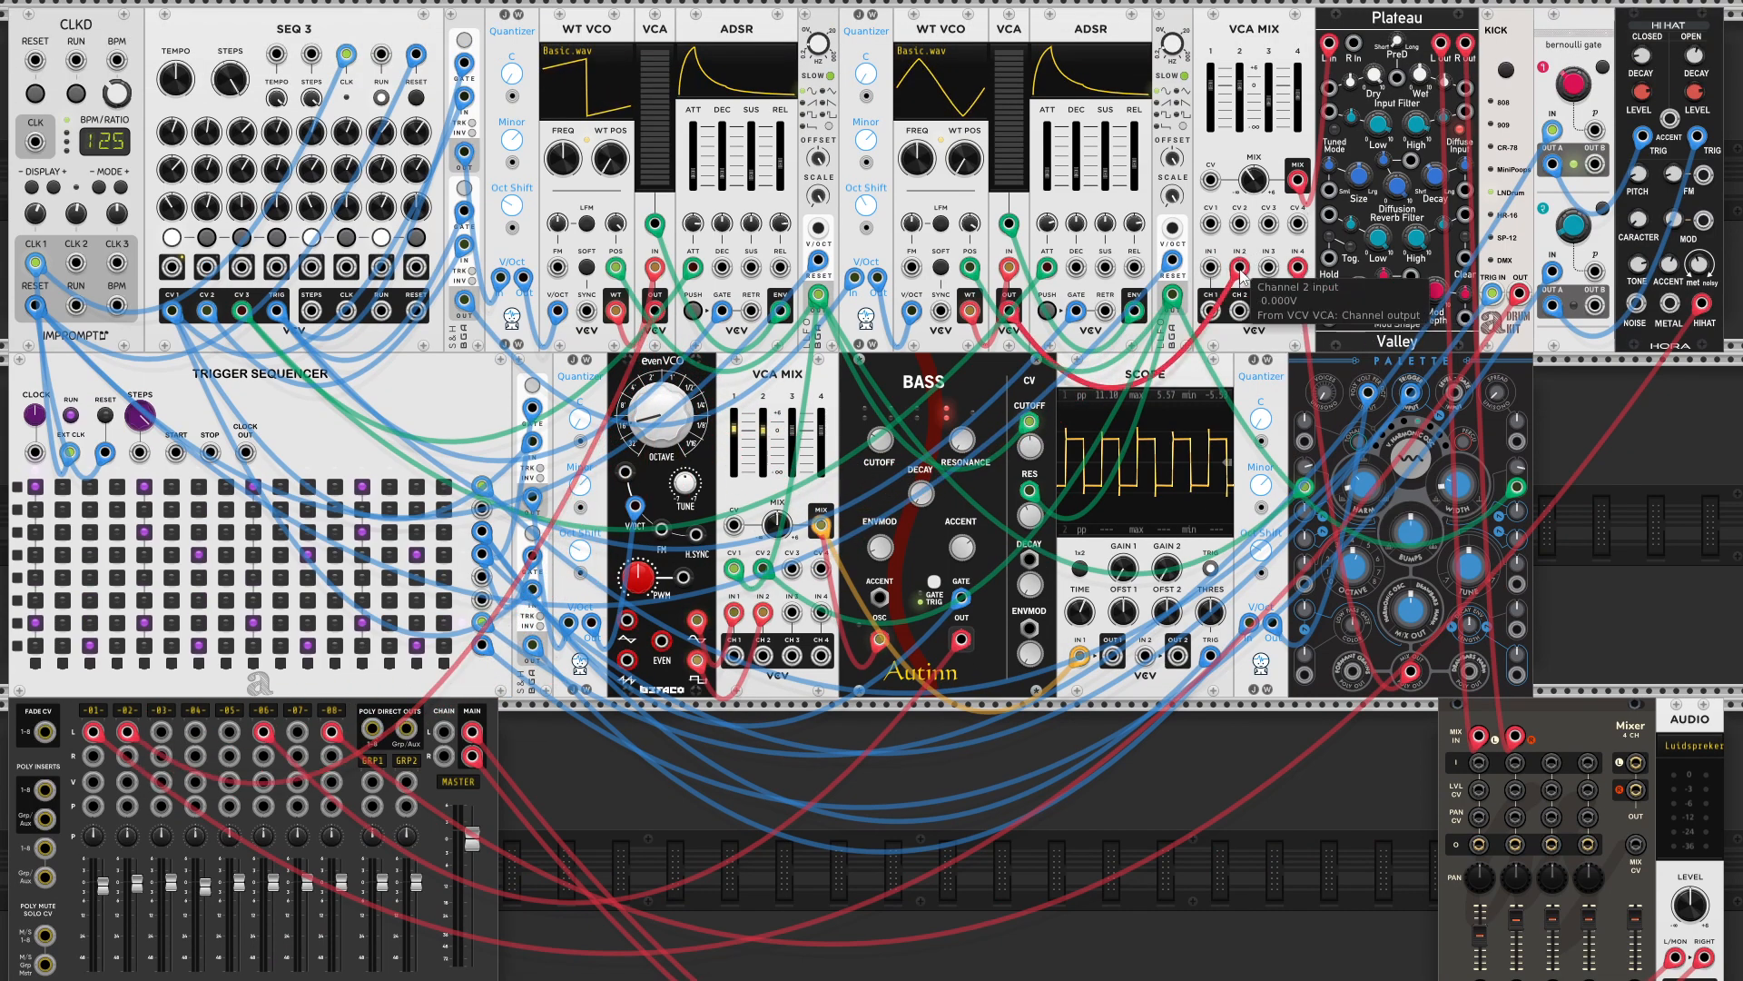
drag(1240, 269, 162, 734)
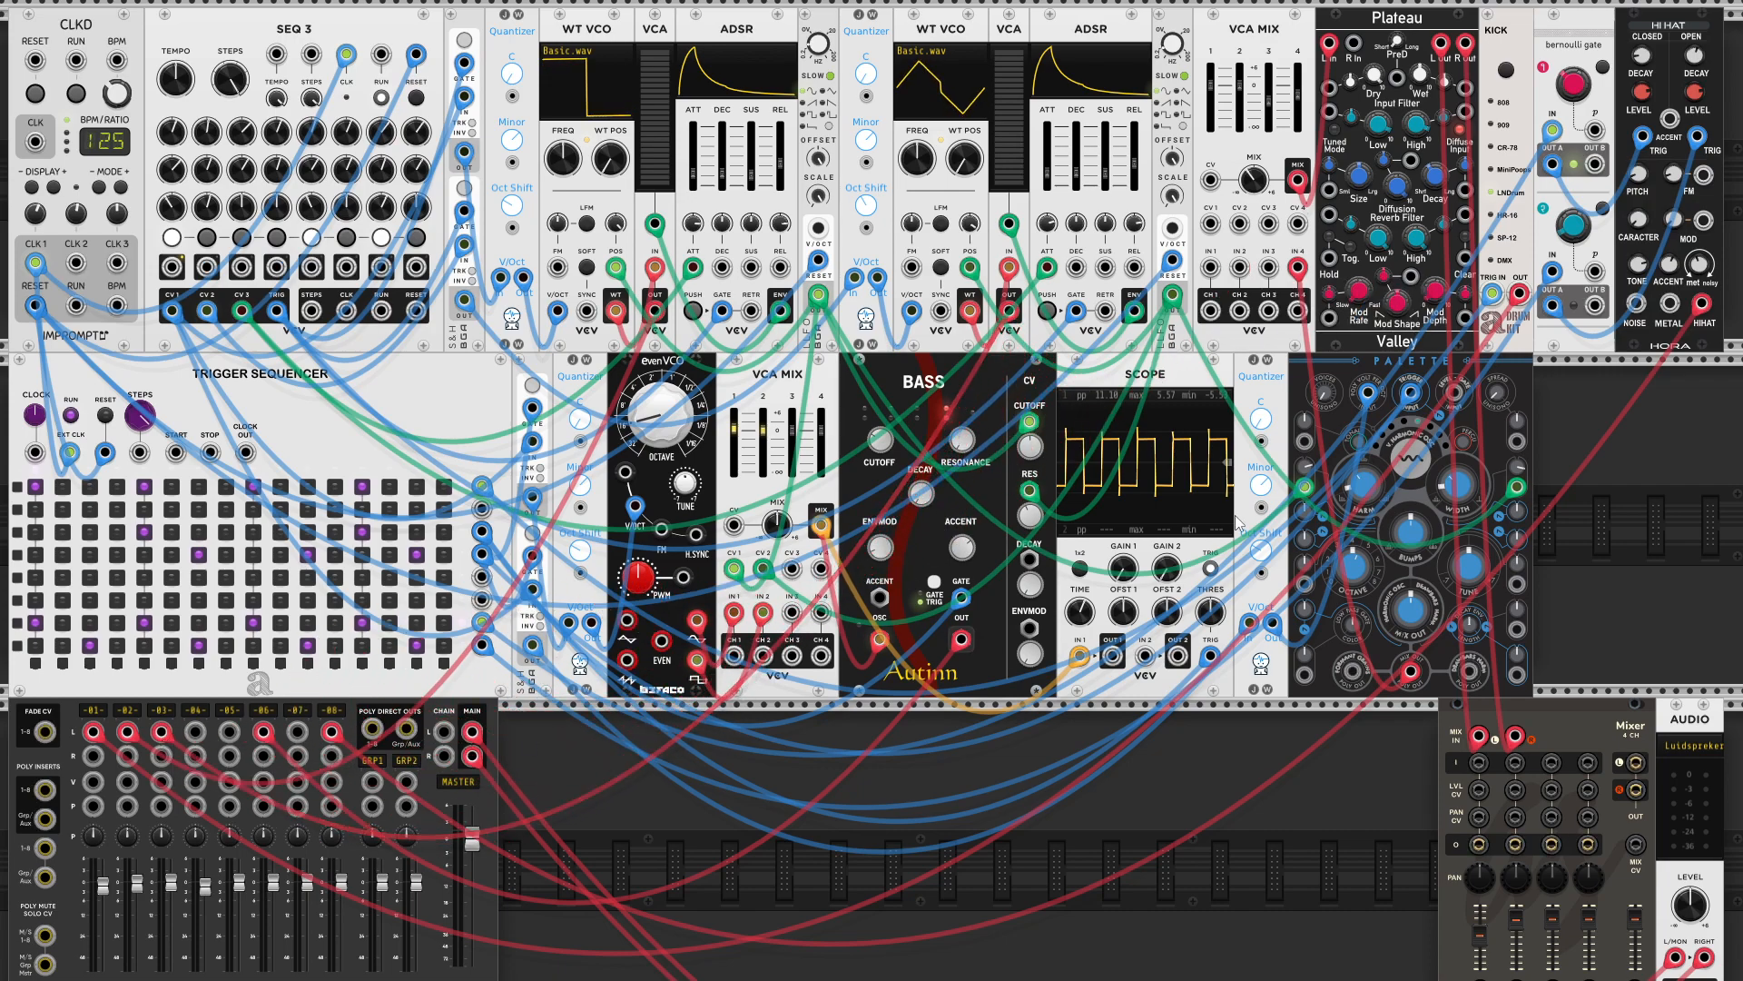
drag(1301, 270, 201, 729)
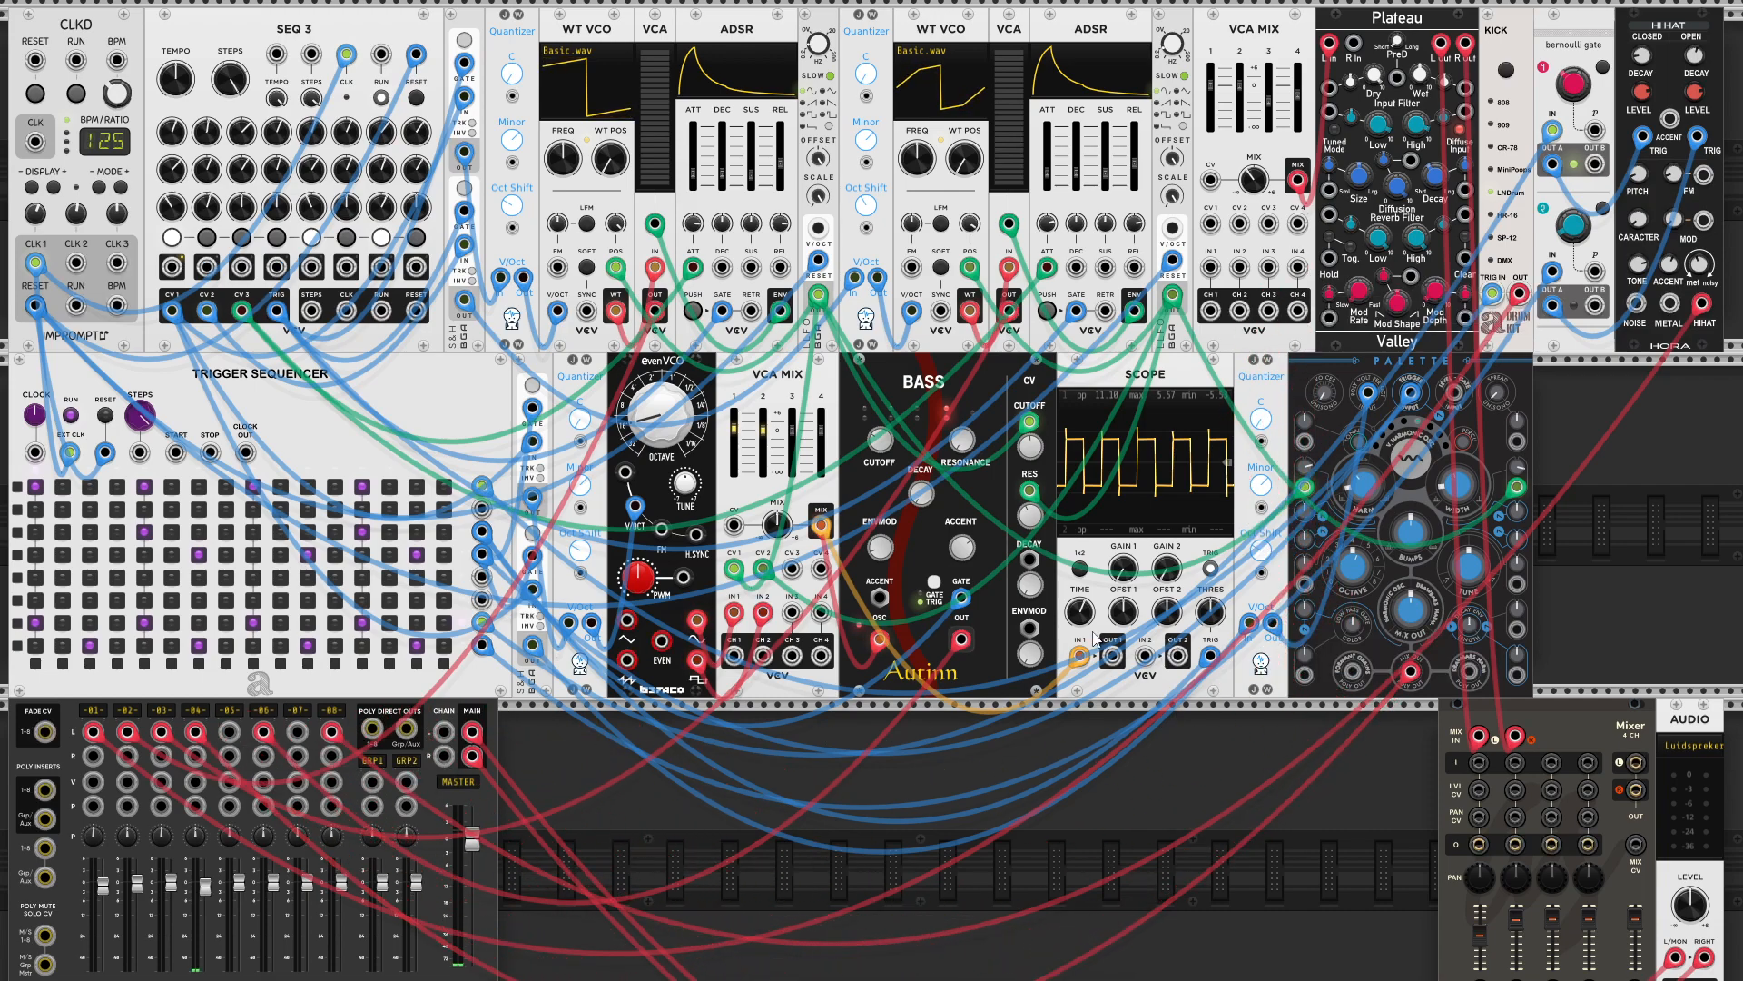
- Start the CLKD master clock so the patch plays through the MixMaster
scroll(1096, 637, down, 1)
scroll(1163, 656, up, 1)
scroll(1332, 716, down, 3)
scroll(1320, 712, up, 5)
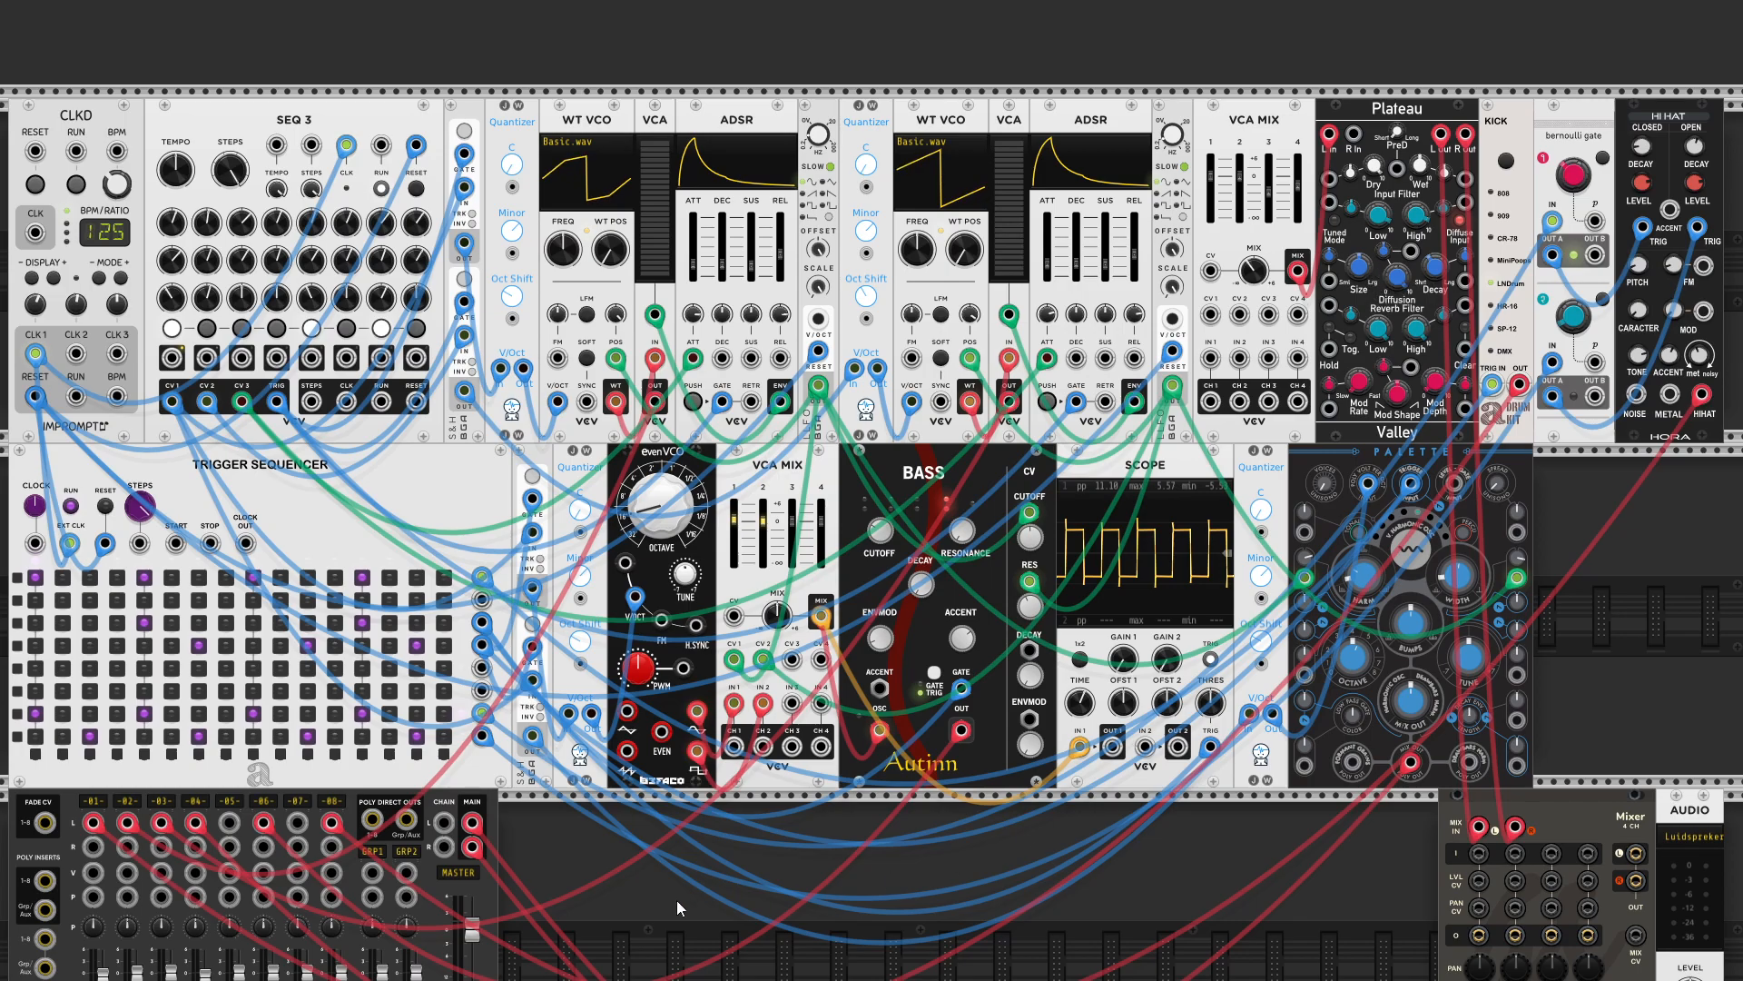
scroll(694, 900, down, 5)
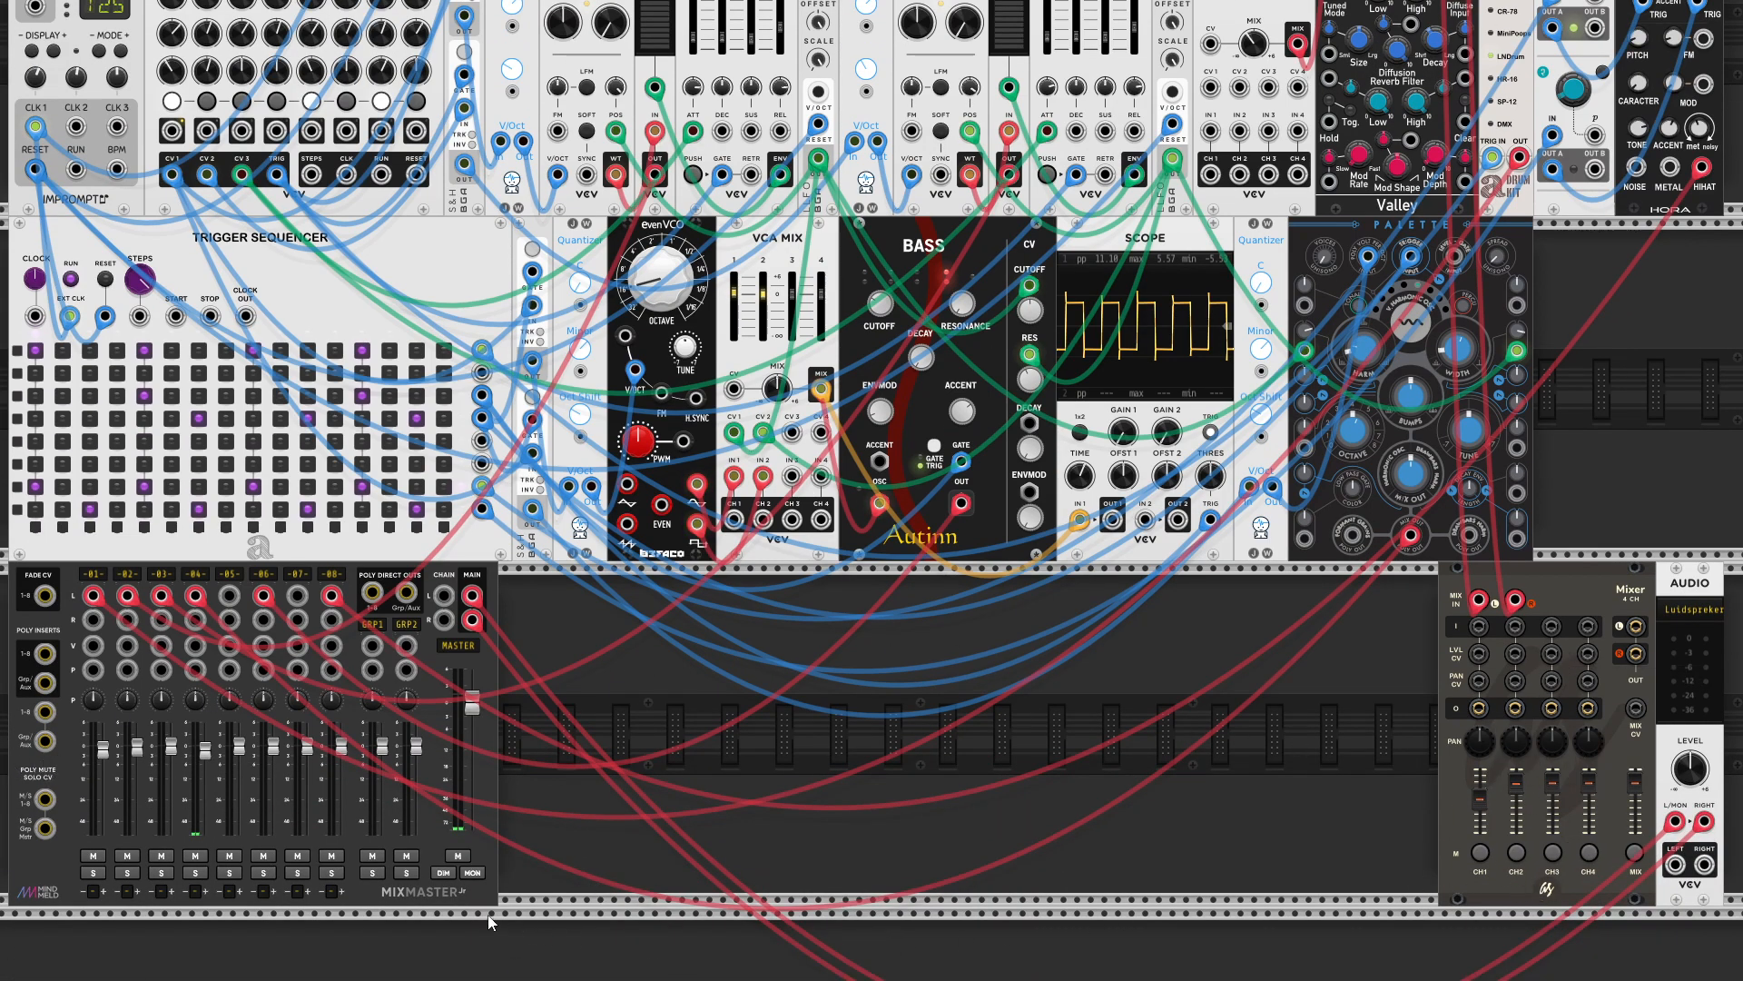
scroll(9, 690, up, 8)
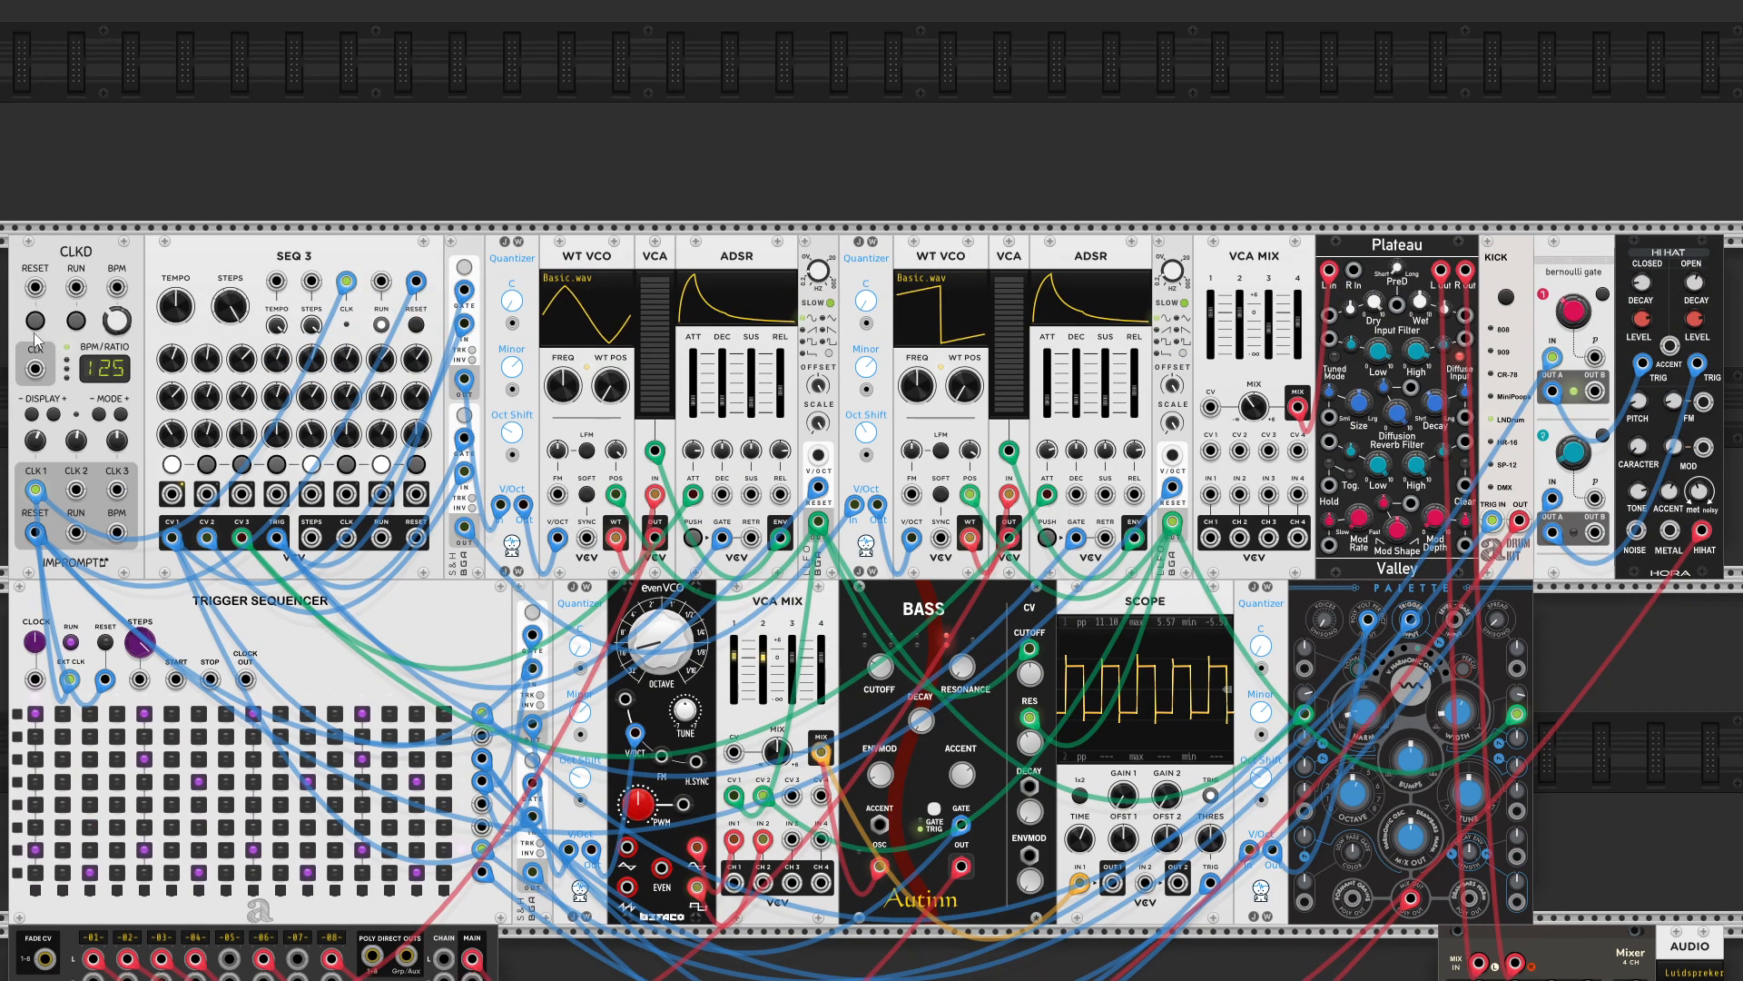
click(75, 320)
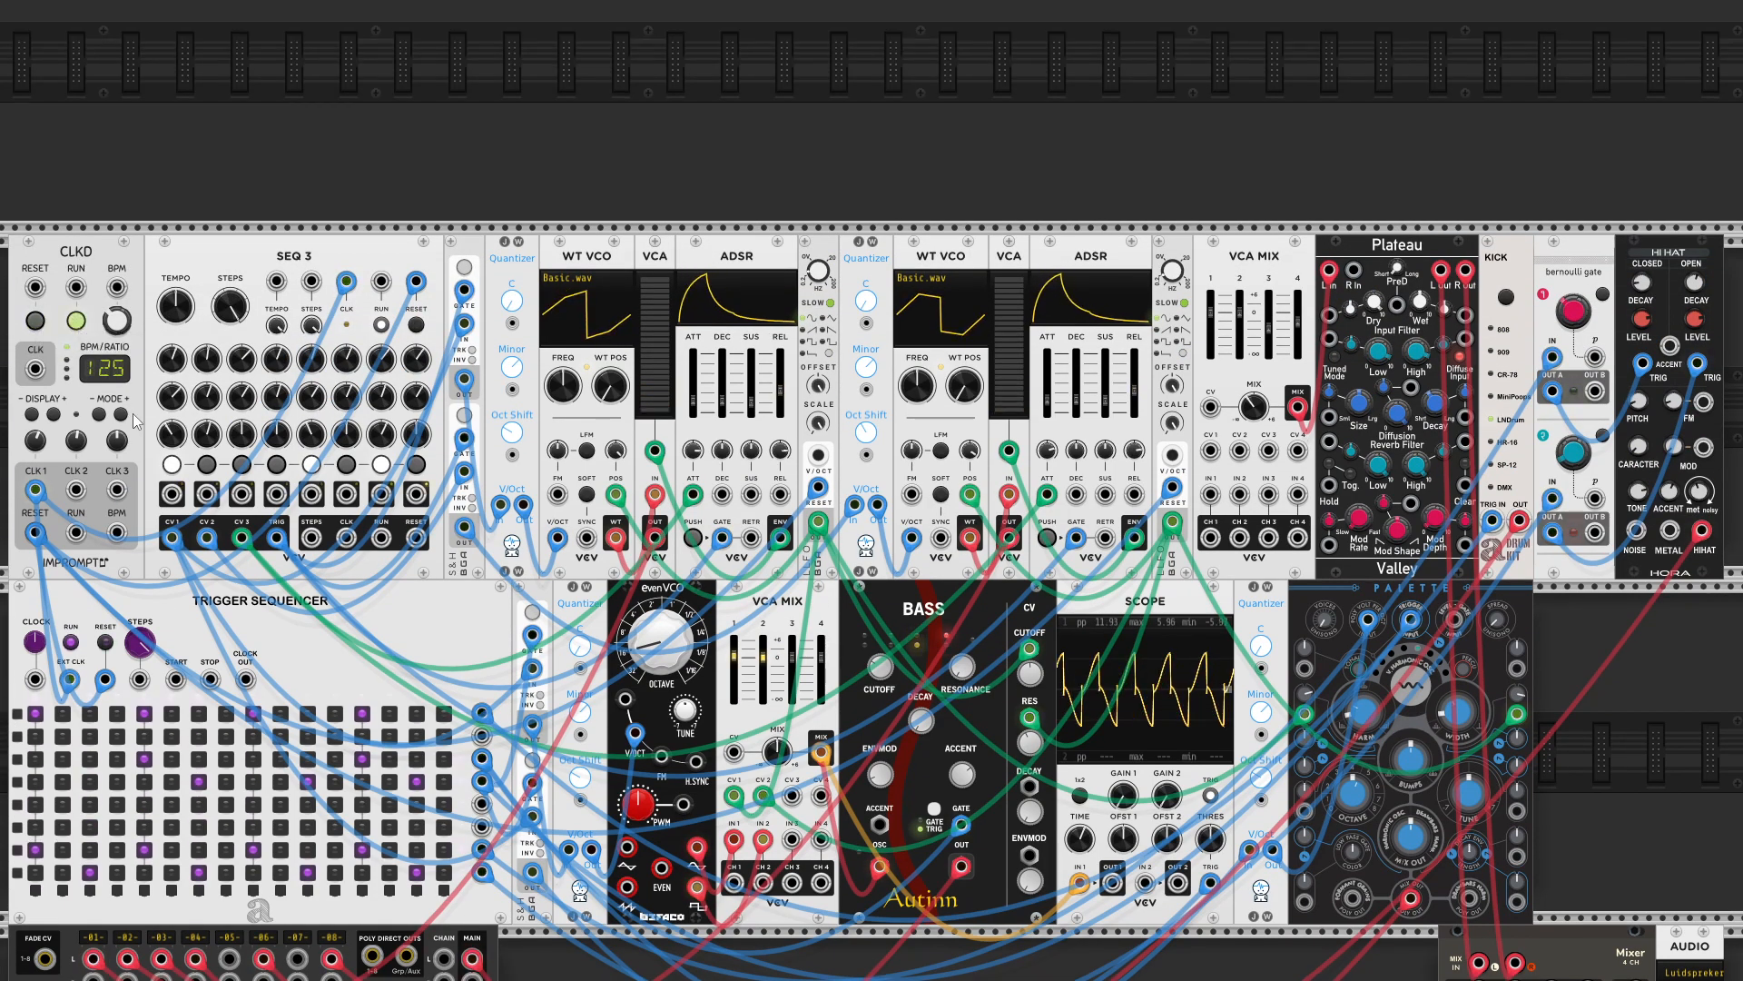
- Lower the kick's MixMaster channel 1 fader to about -10 dB
scroll(317, 618, down, 3)
scroll(318, 623, down, 5)
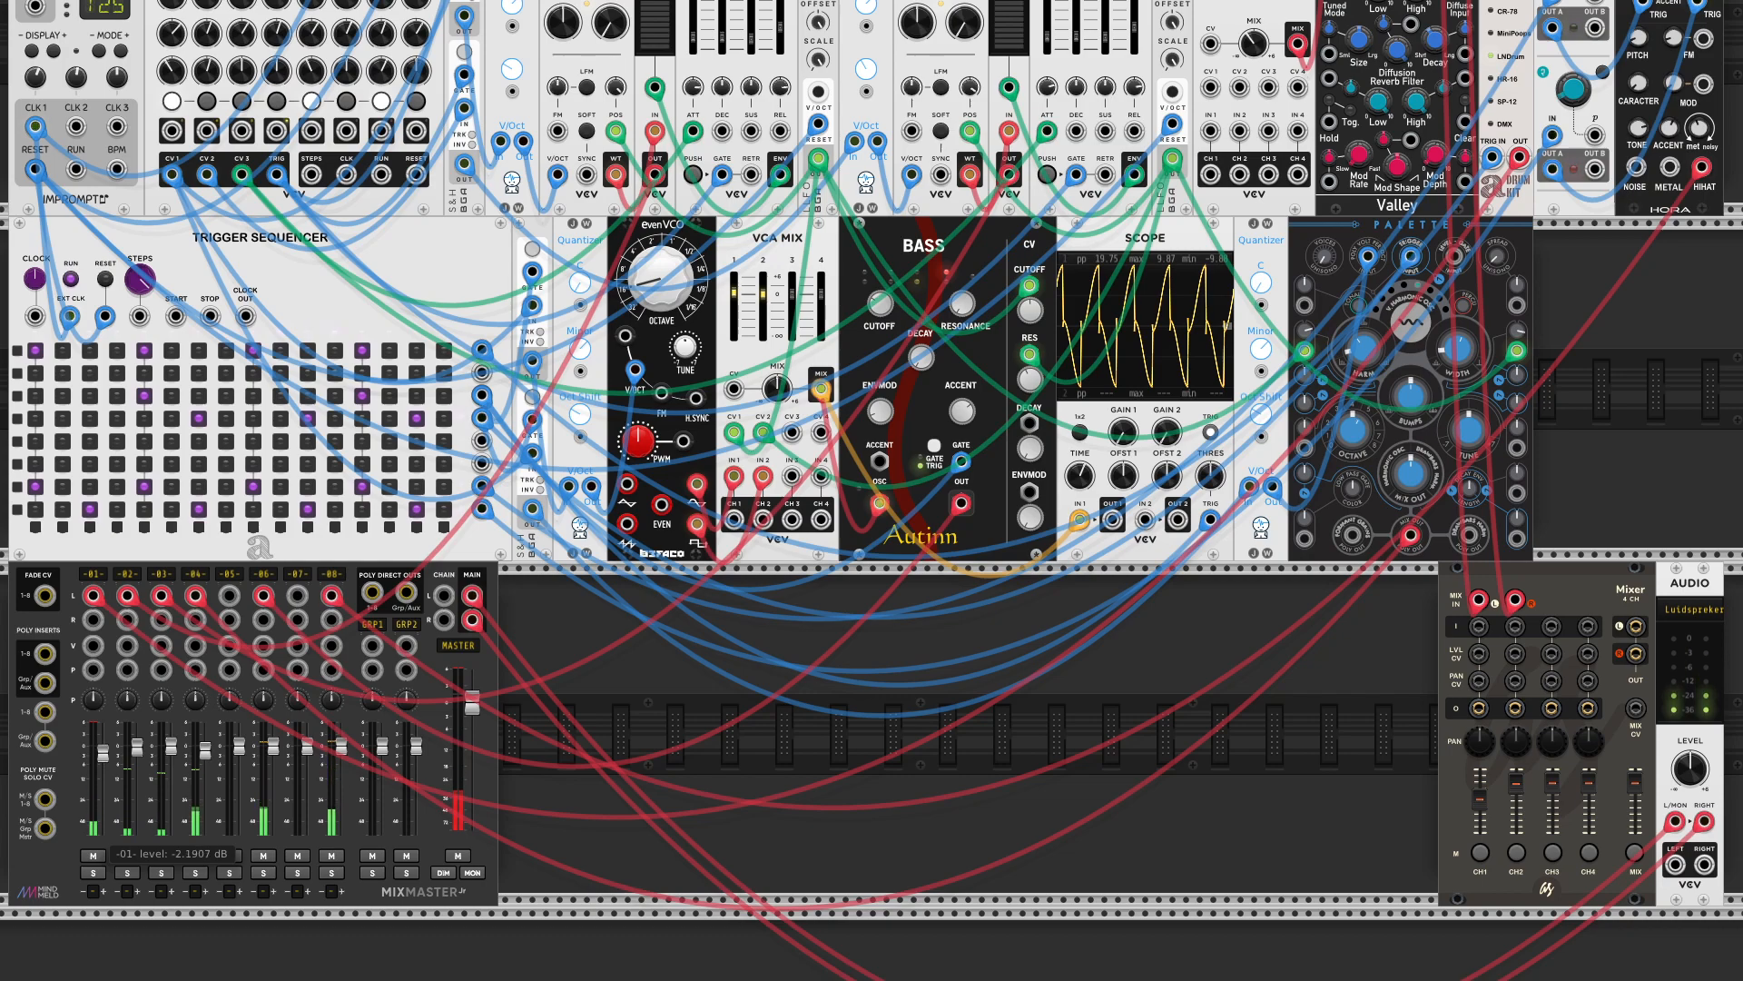
drag(103, 752, 102, 773)
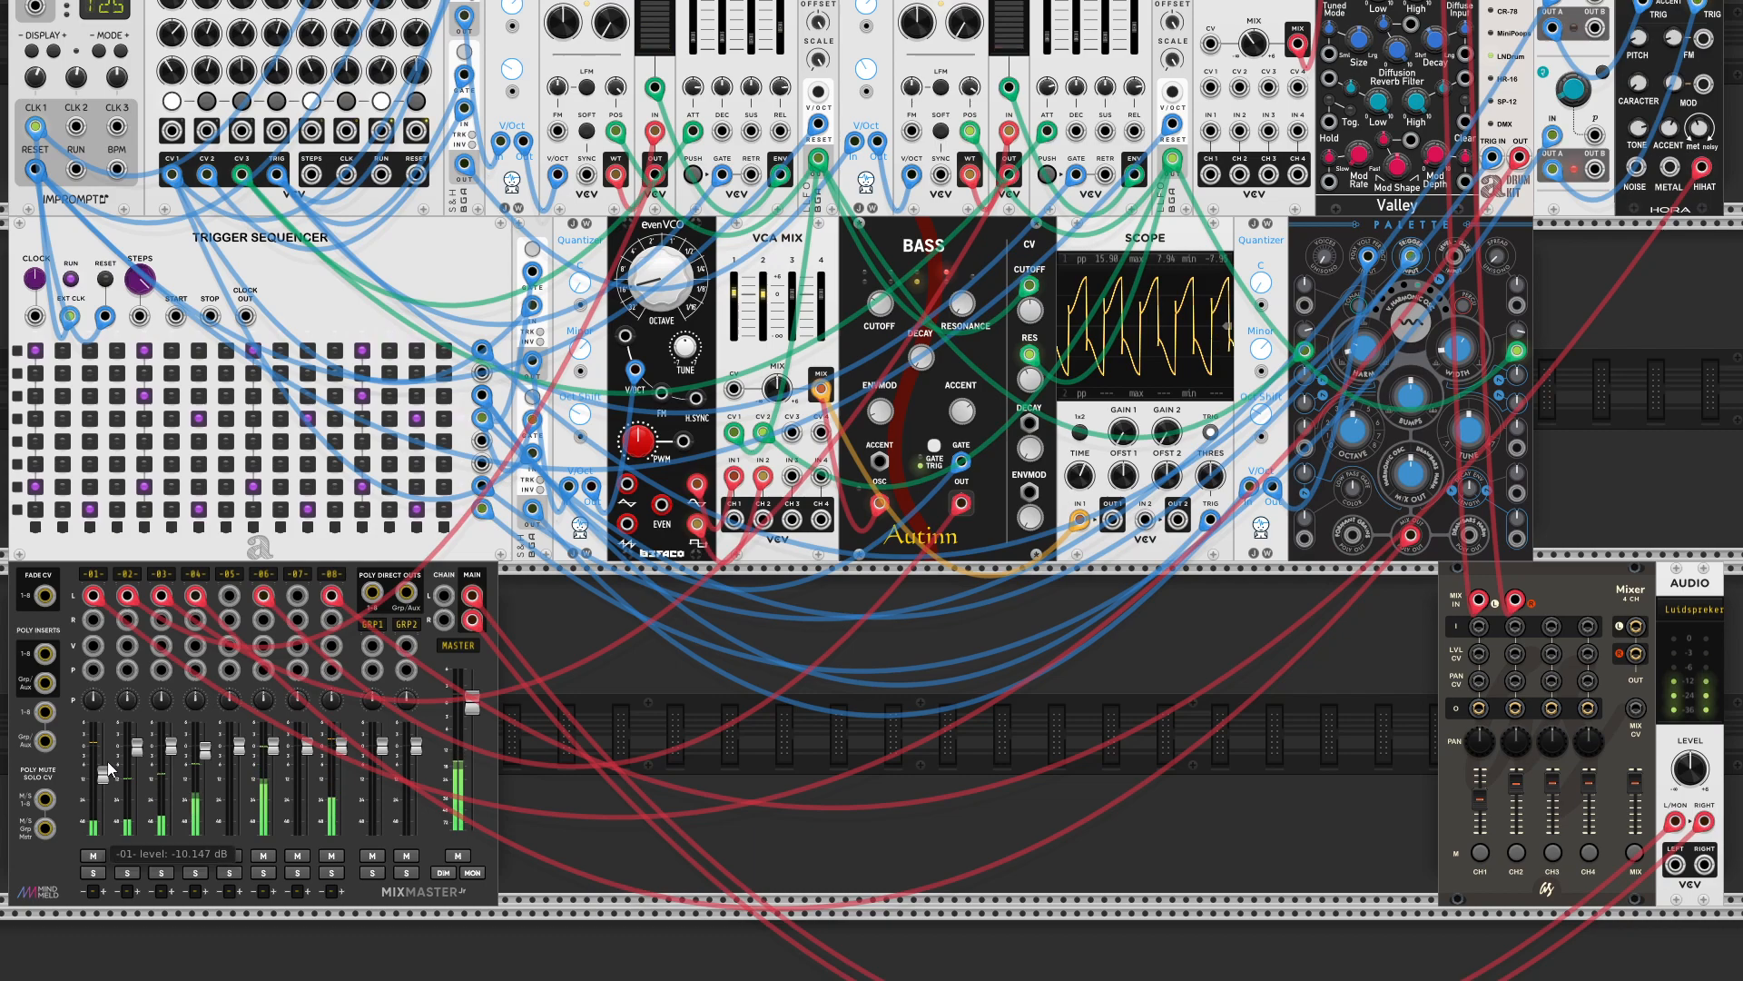
drag(103, 777, 103, 774)
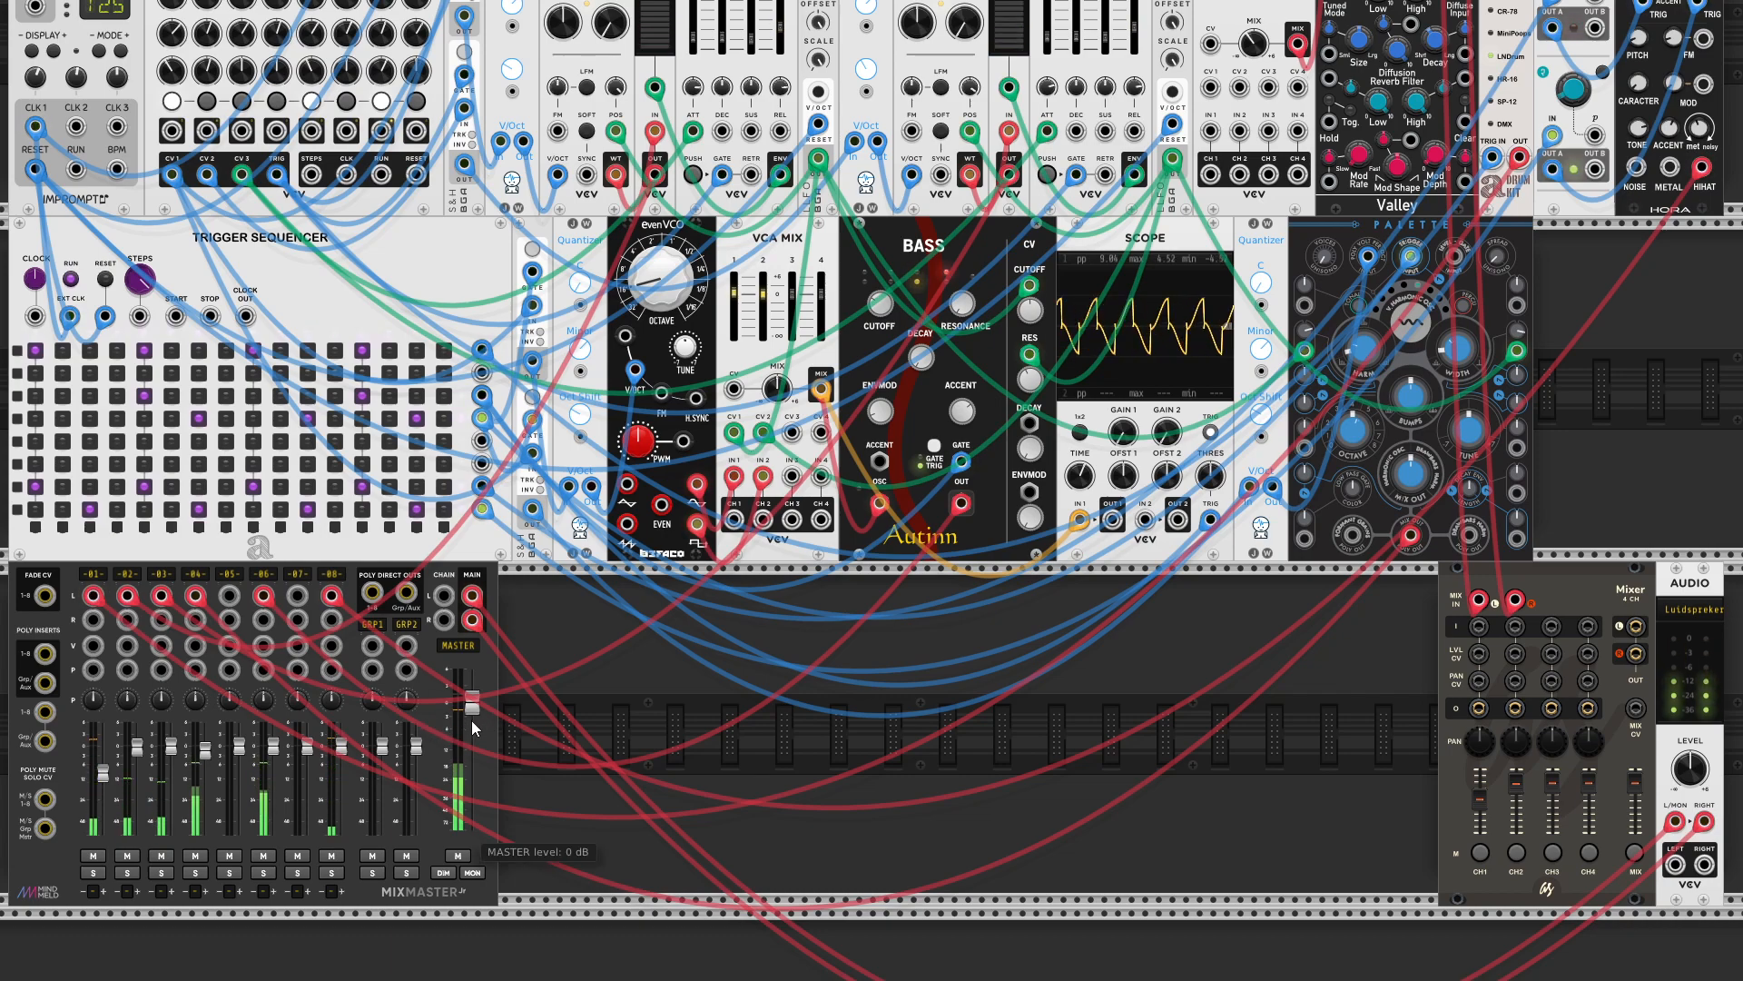
- Try the MixMaster's master fader at about 6 dB and bring it back close to 0 dB
drag(471, 706, 472, 672)
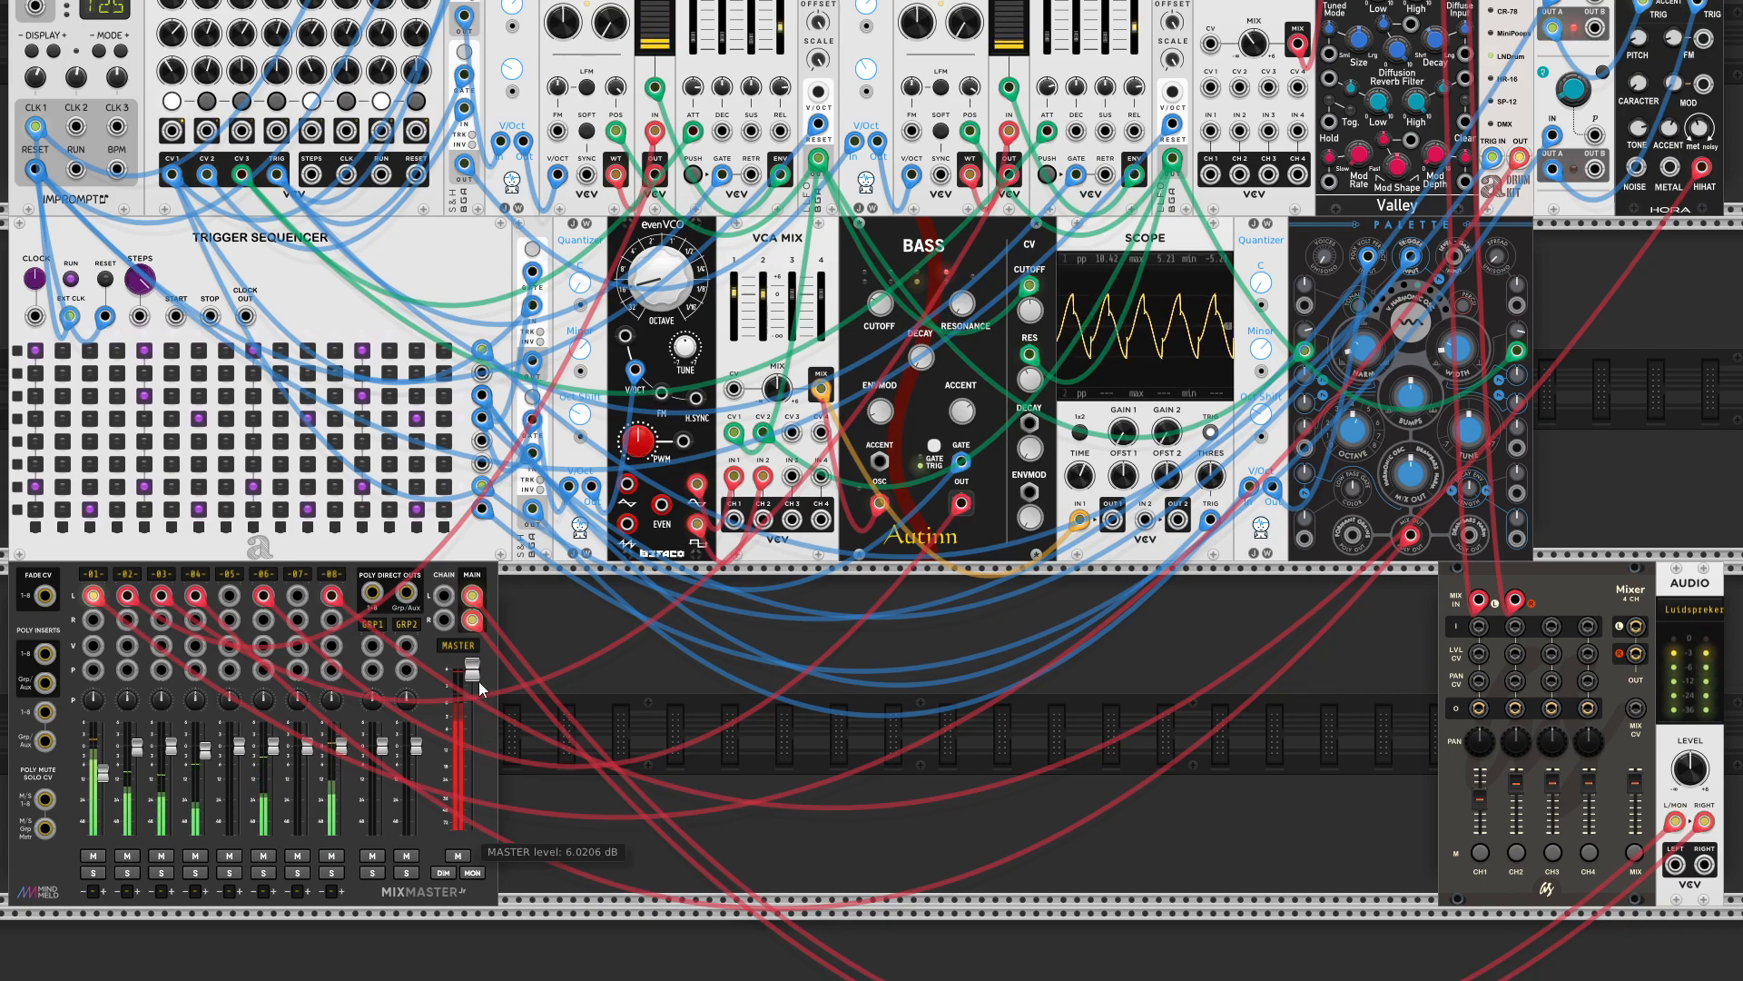
drag(473, 677, 472, 701)
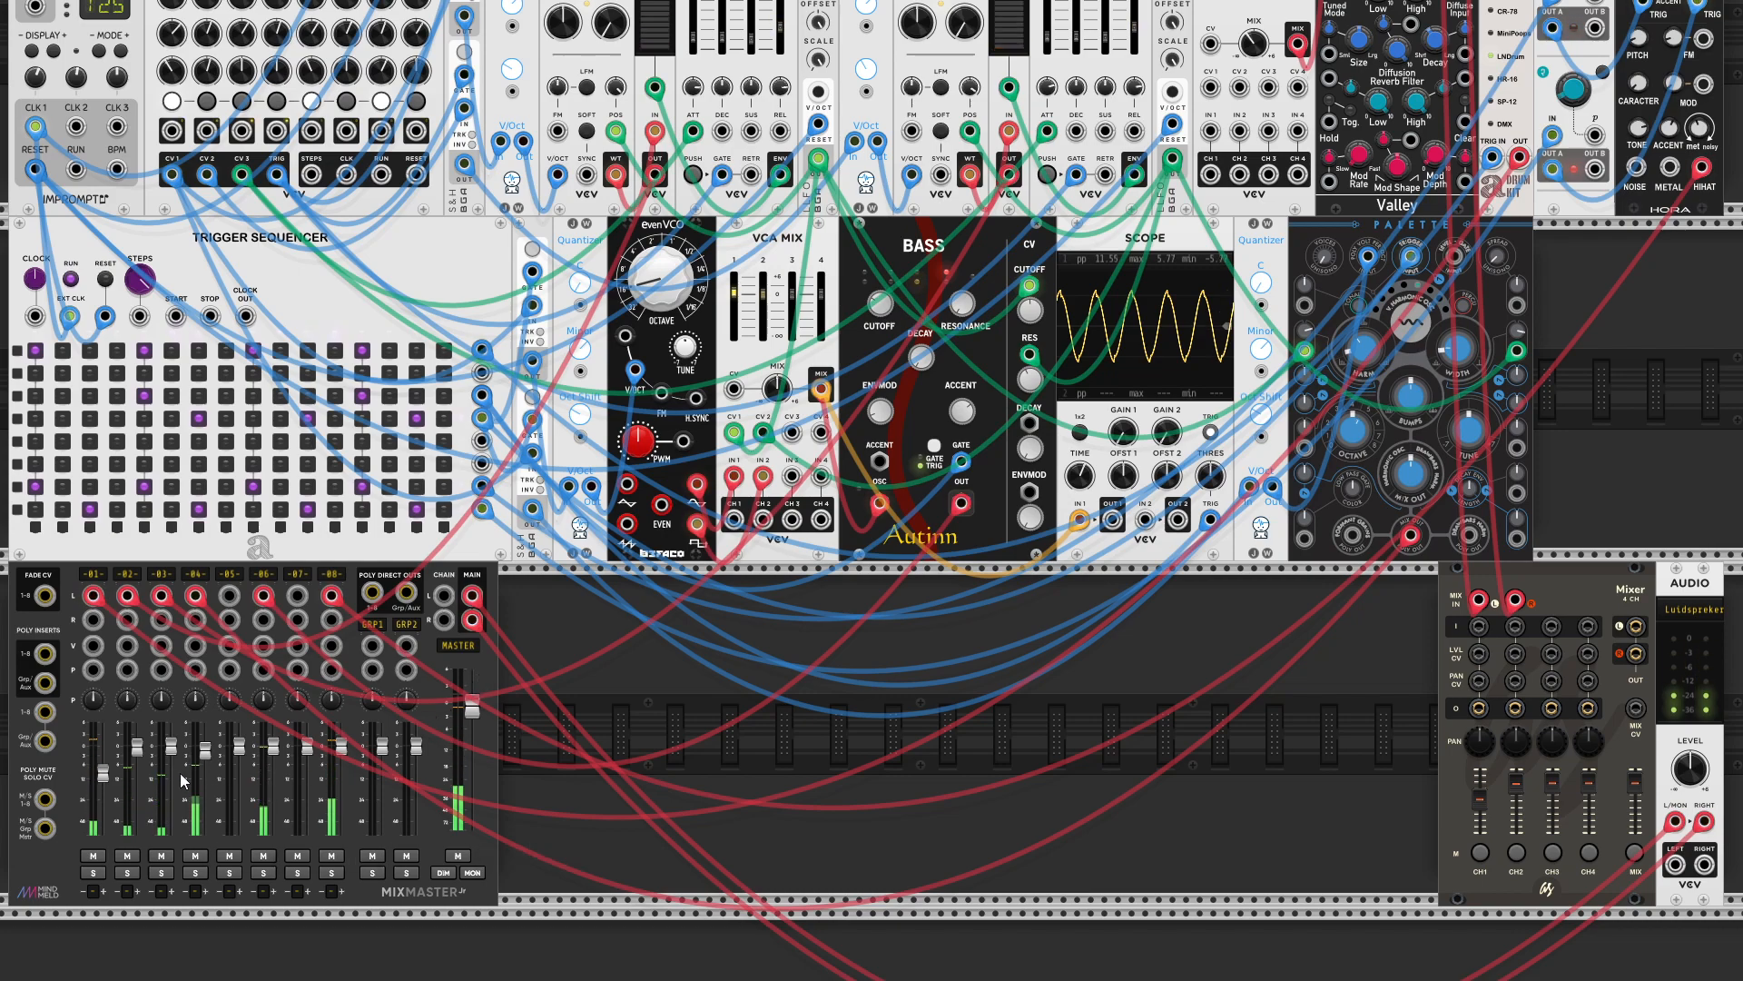
- Raise the kick's channel 1 fader to slightly below -5.5 dB and trim the master fader slightly
drag(102, 773, 109, 774)
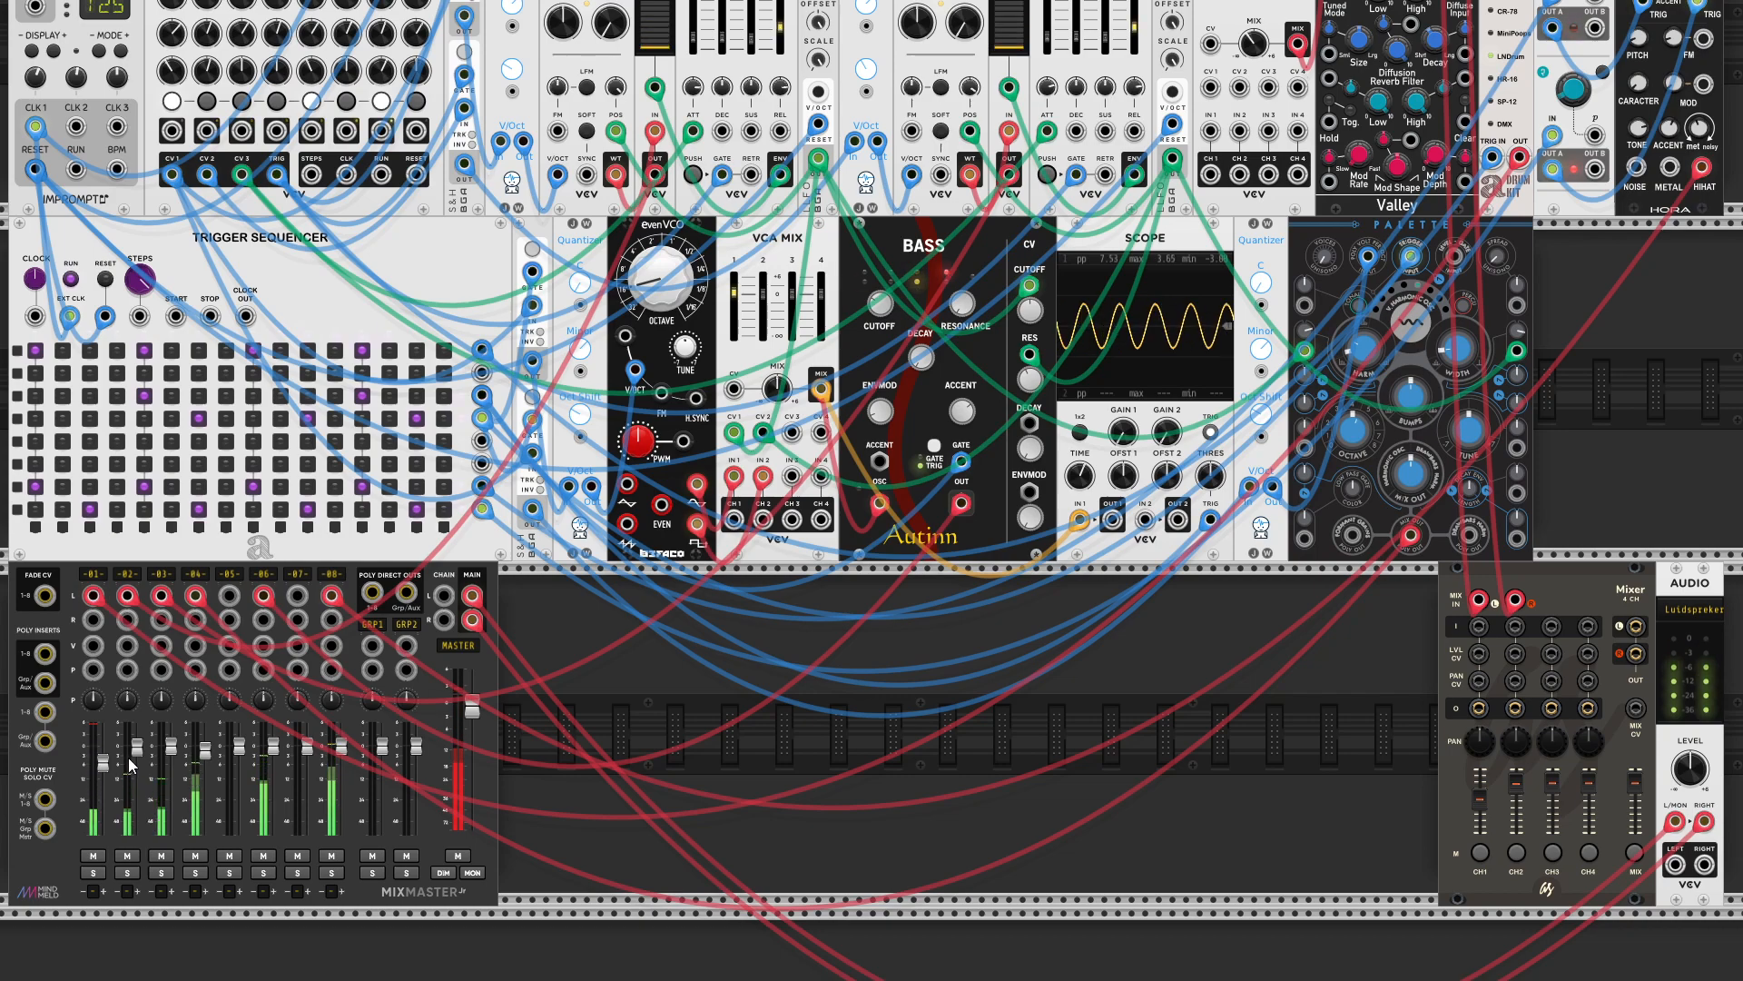
drag(481, 703, 481, 707)
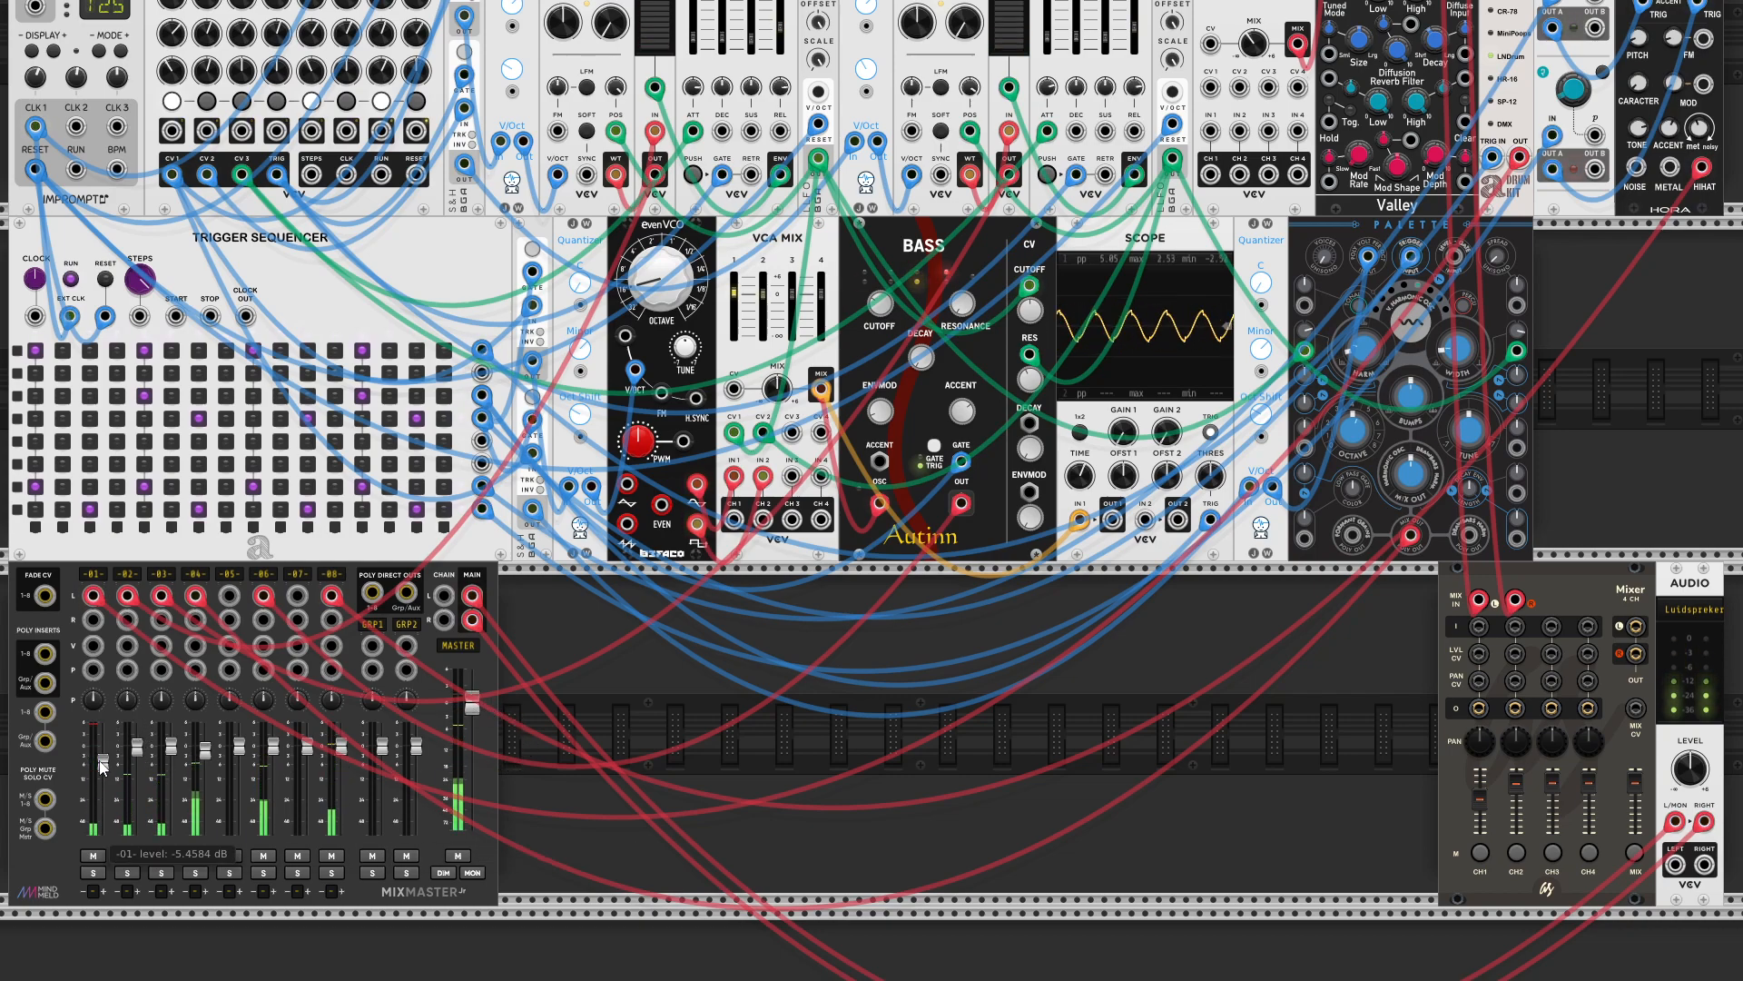
drag(107, 766, 107, 771)
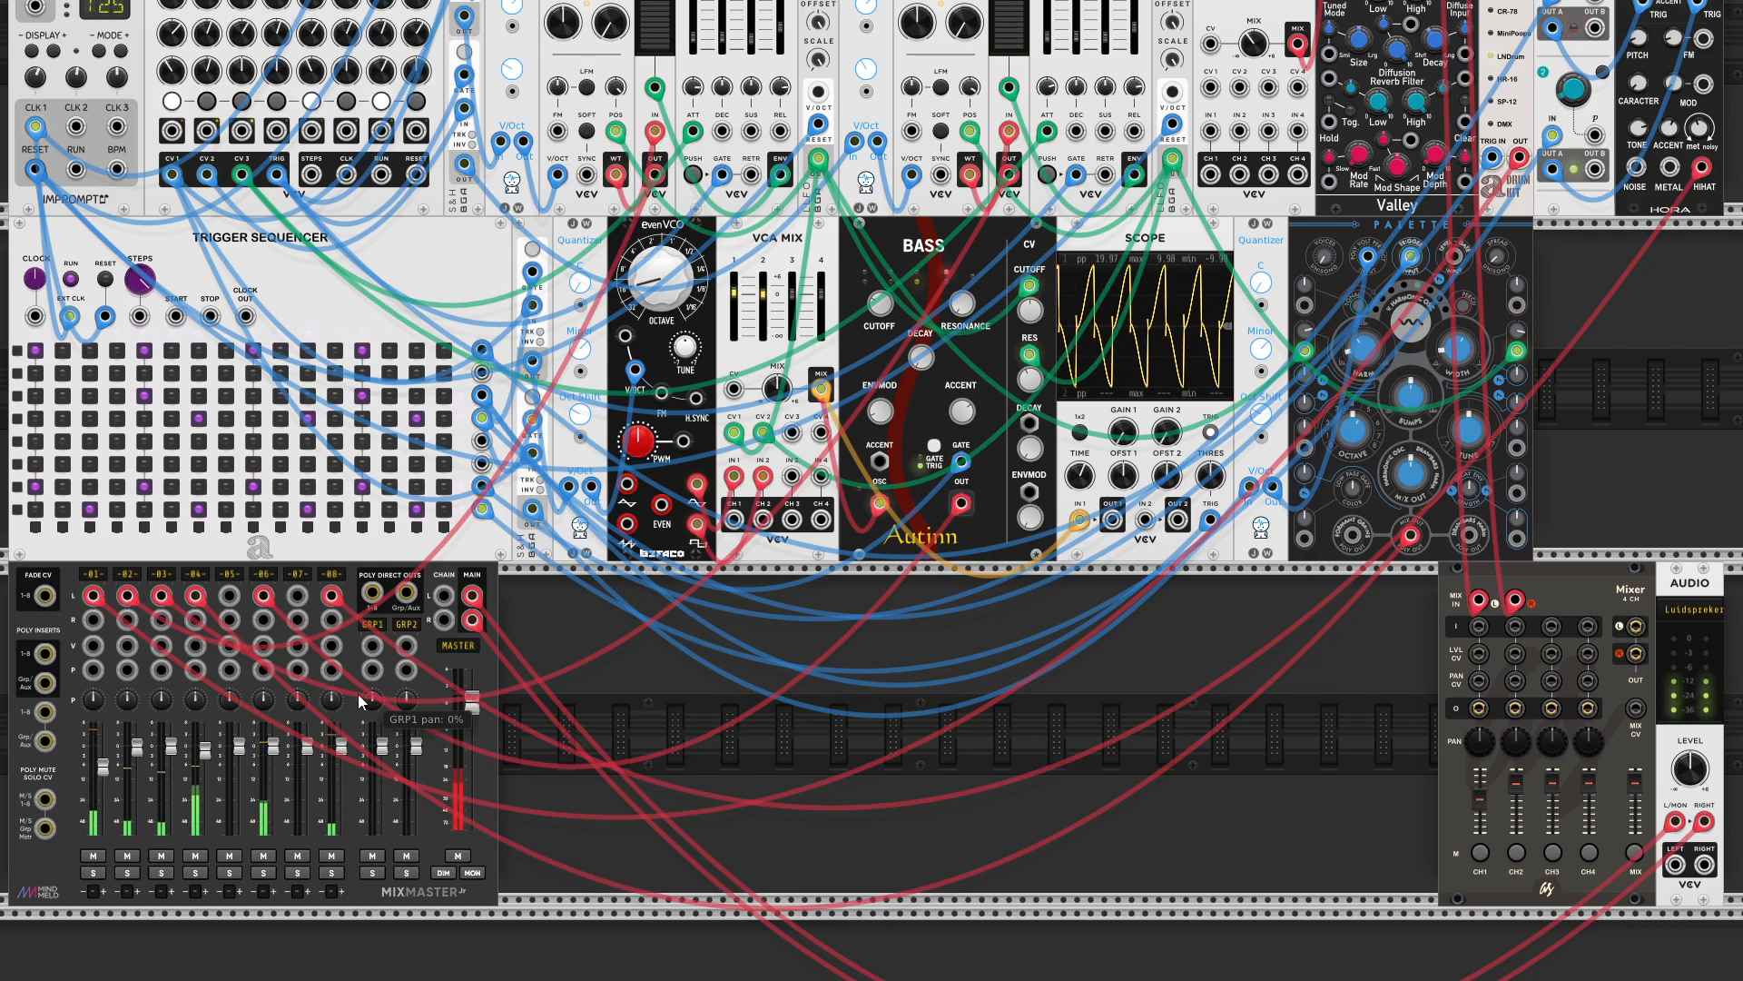
drag(105, 767, 106, 770)
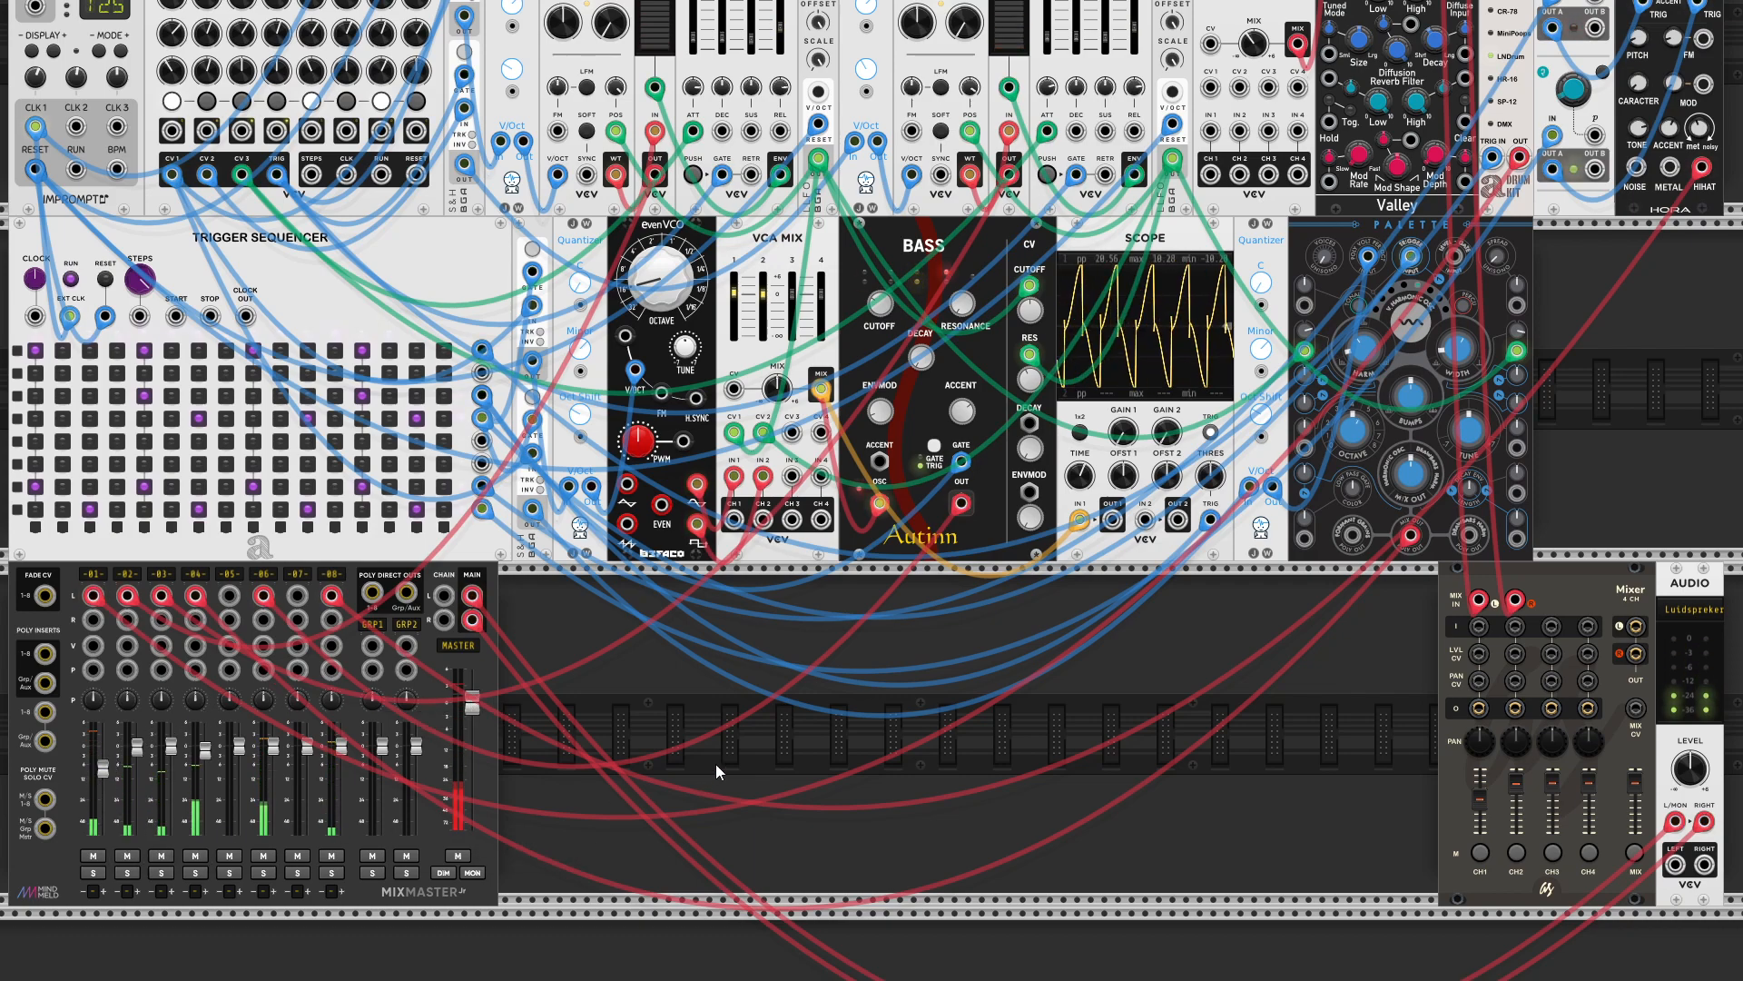
mouse_move(476, 710)
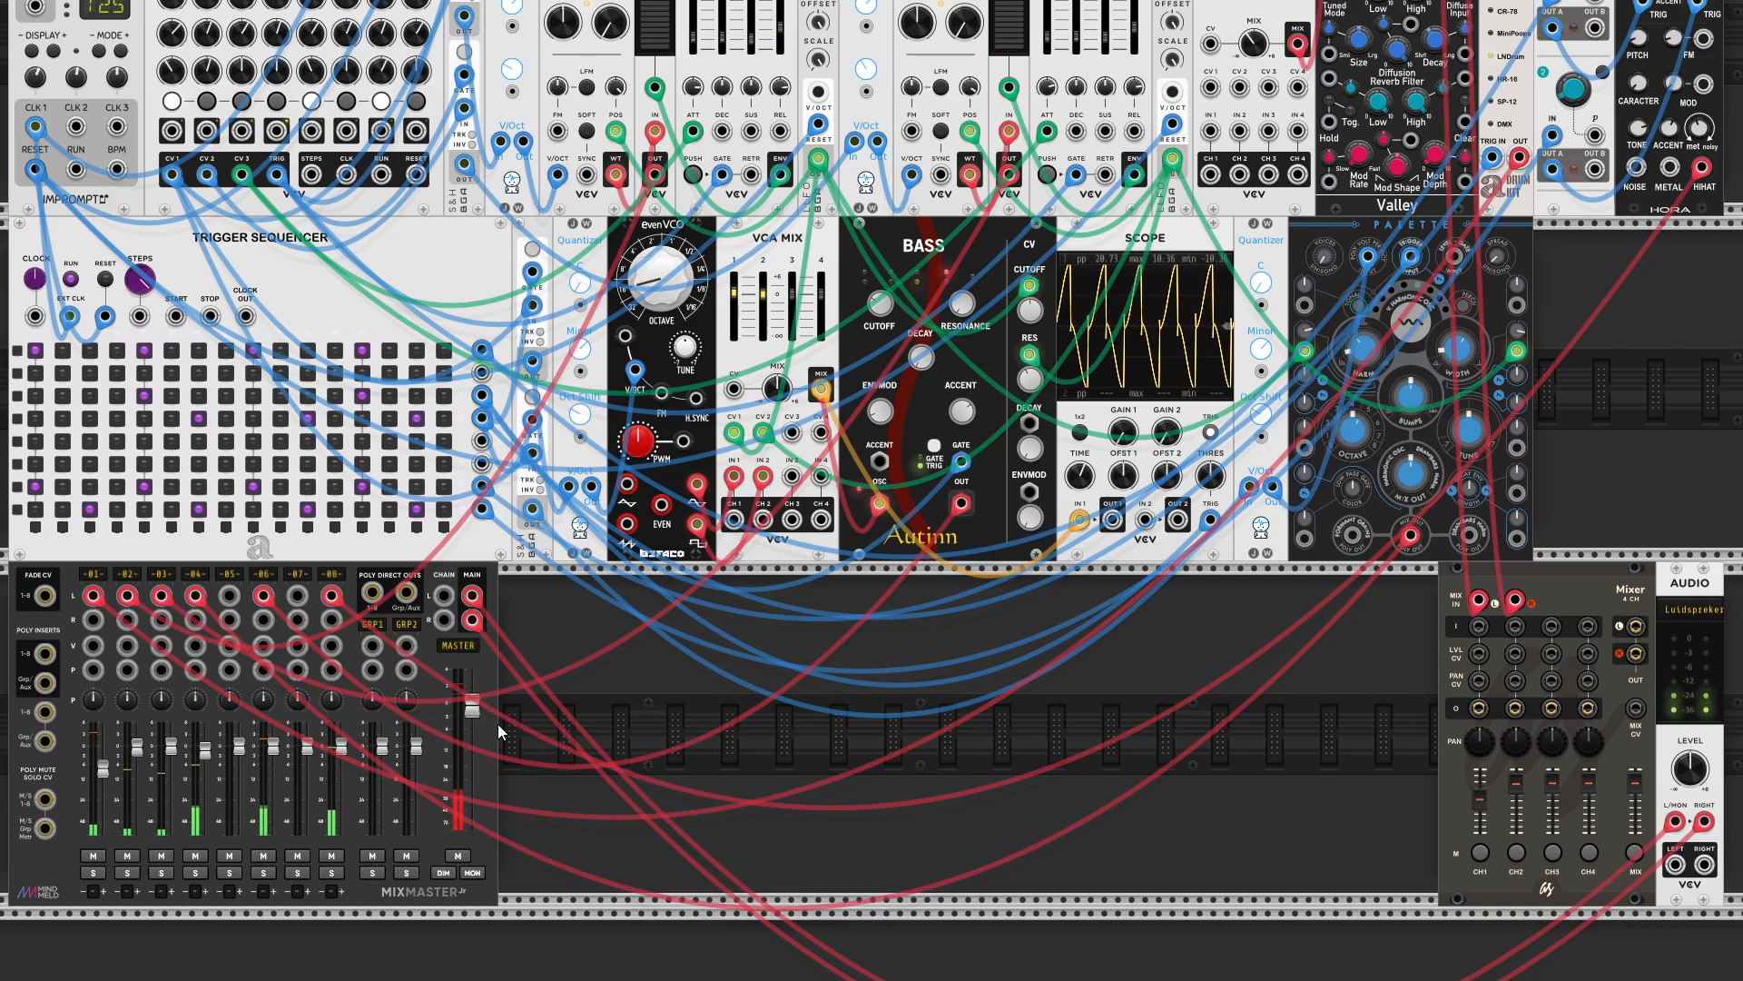
drag(471, 712, 472, 714)
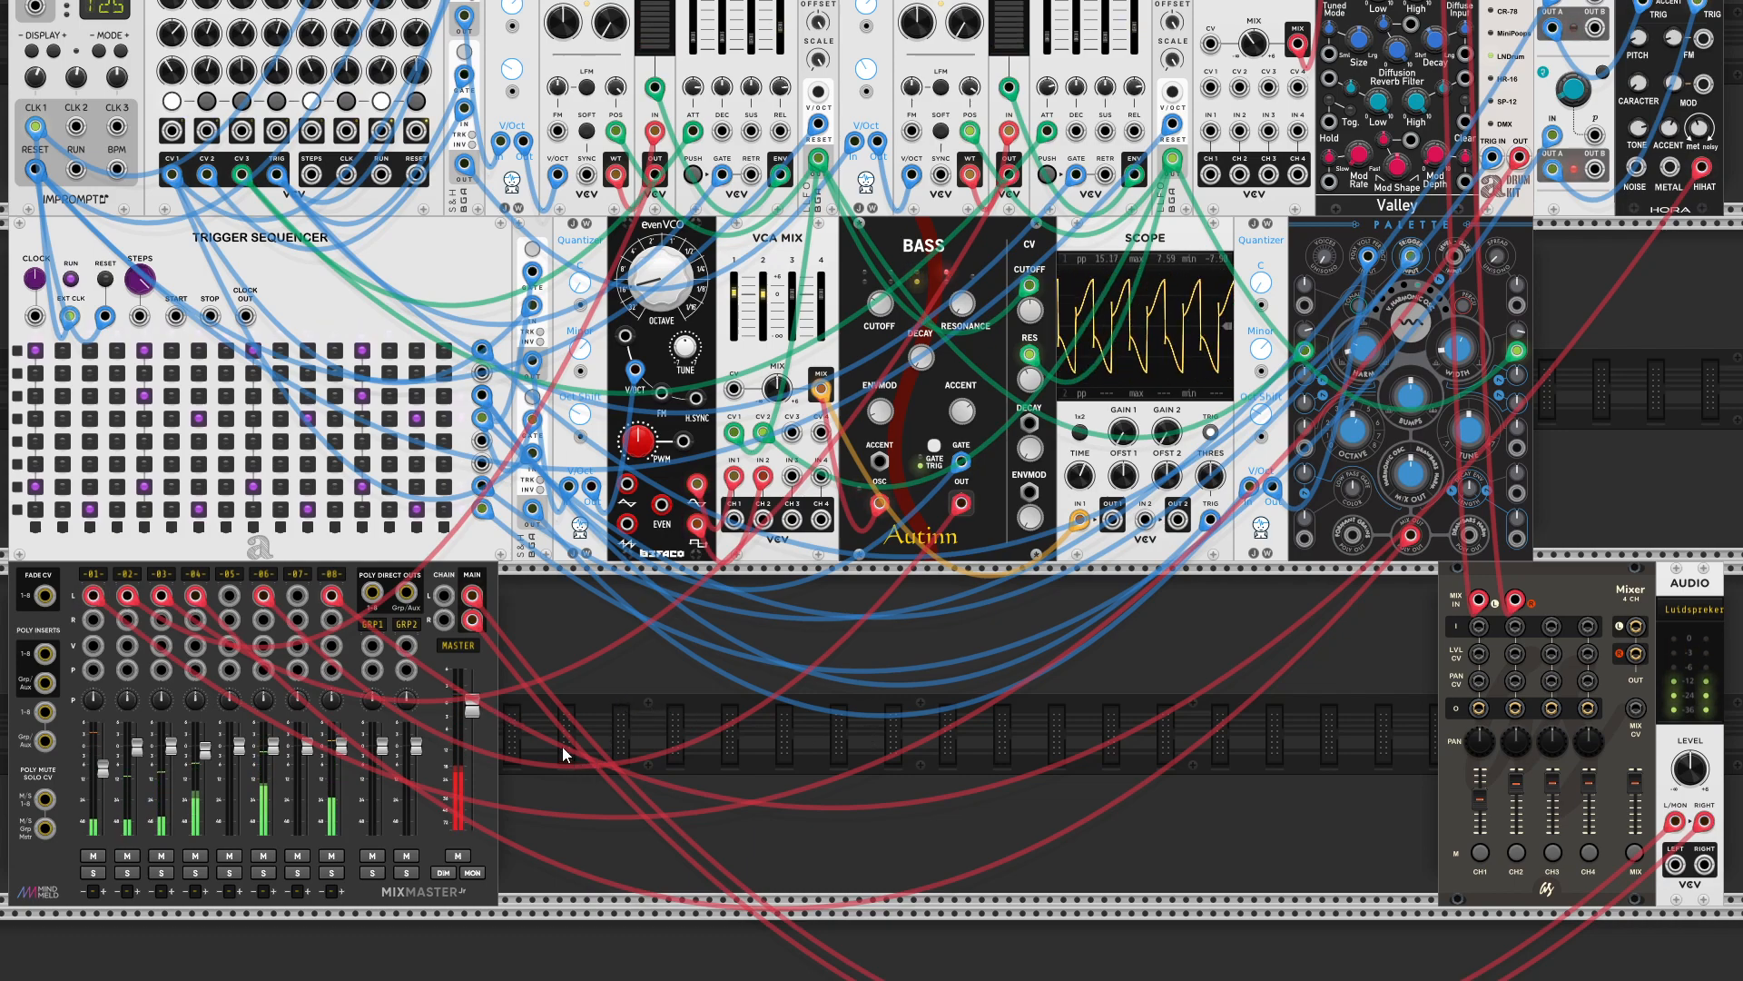
mouse_move(471, 704)
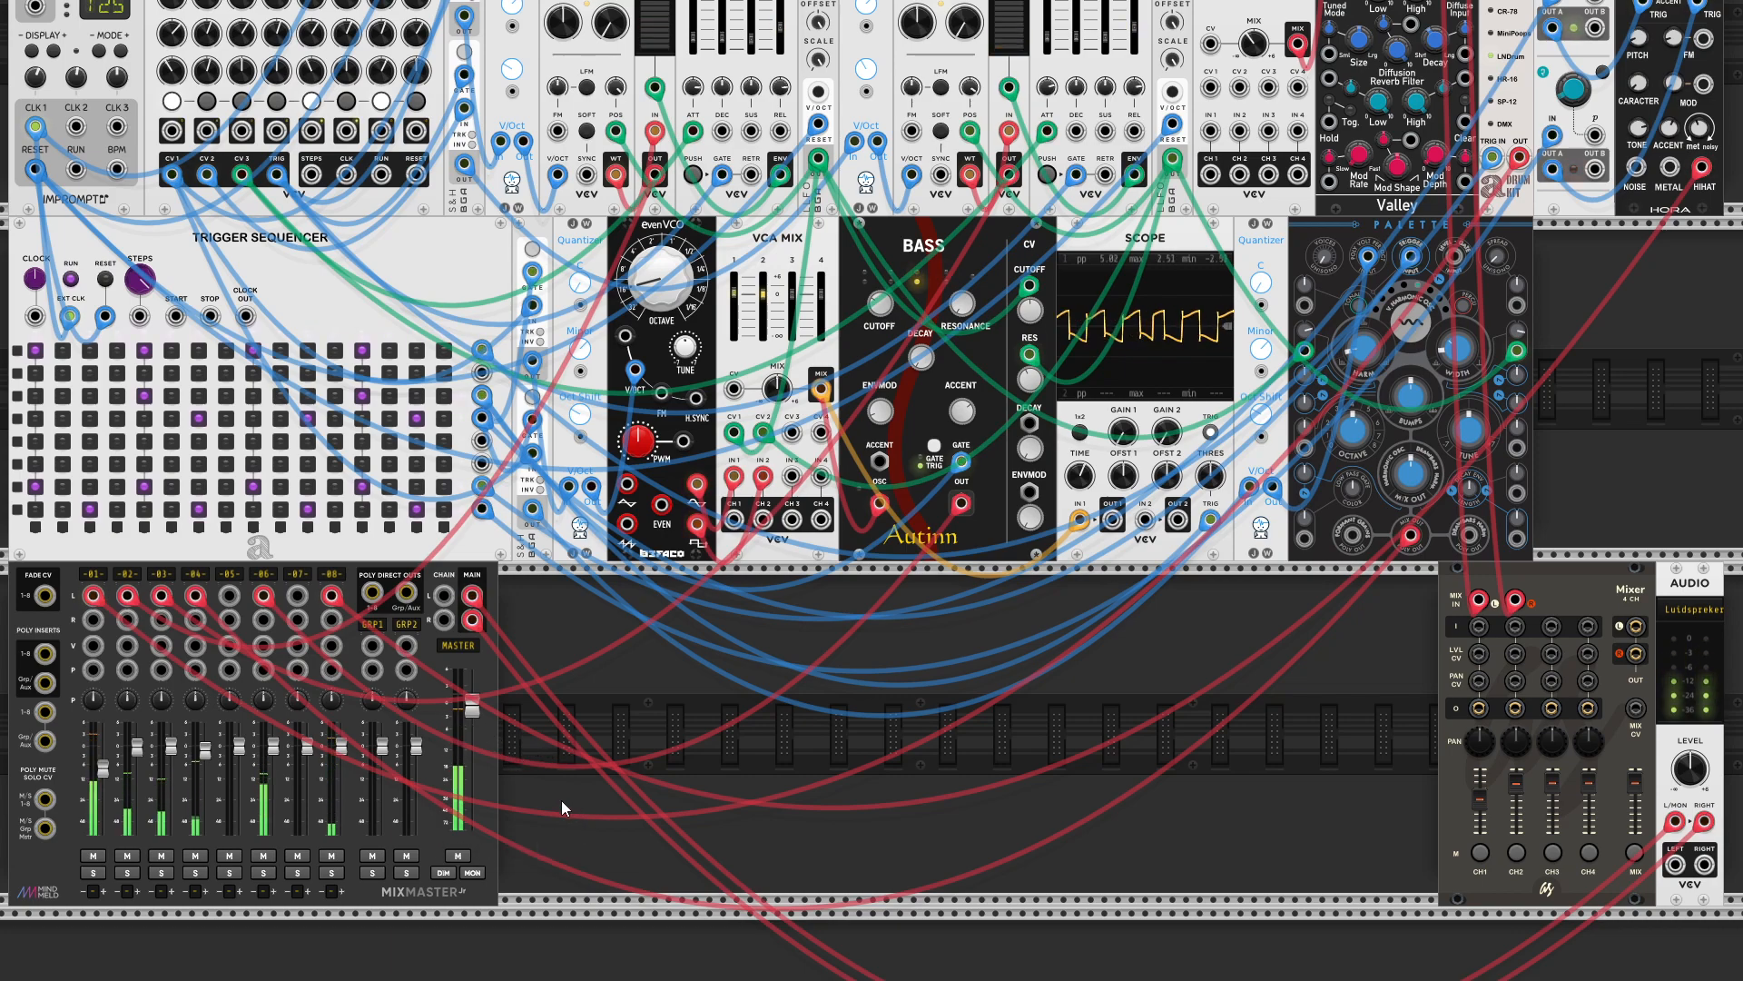
scroll(575, 824, down, 3)
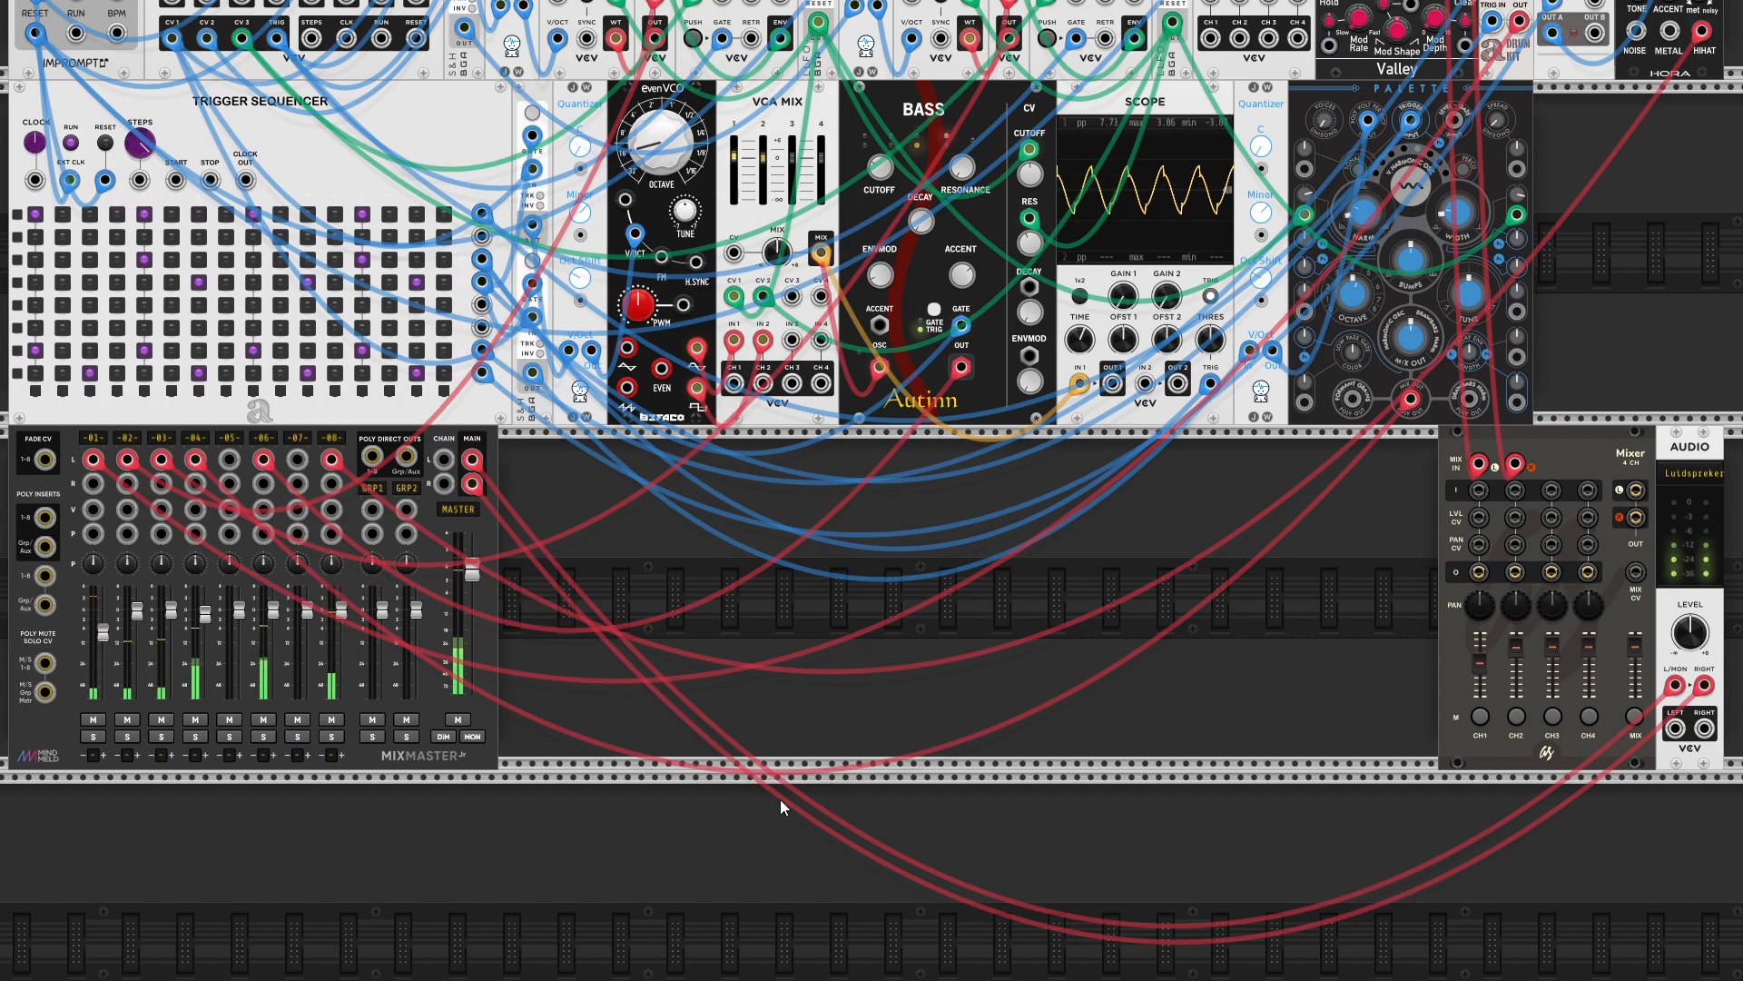
scroll(708, 814, down, 4)
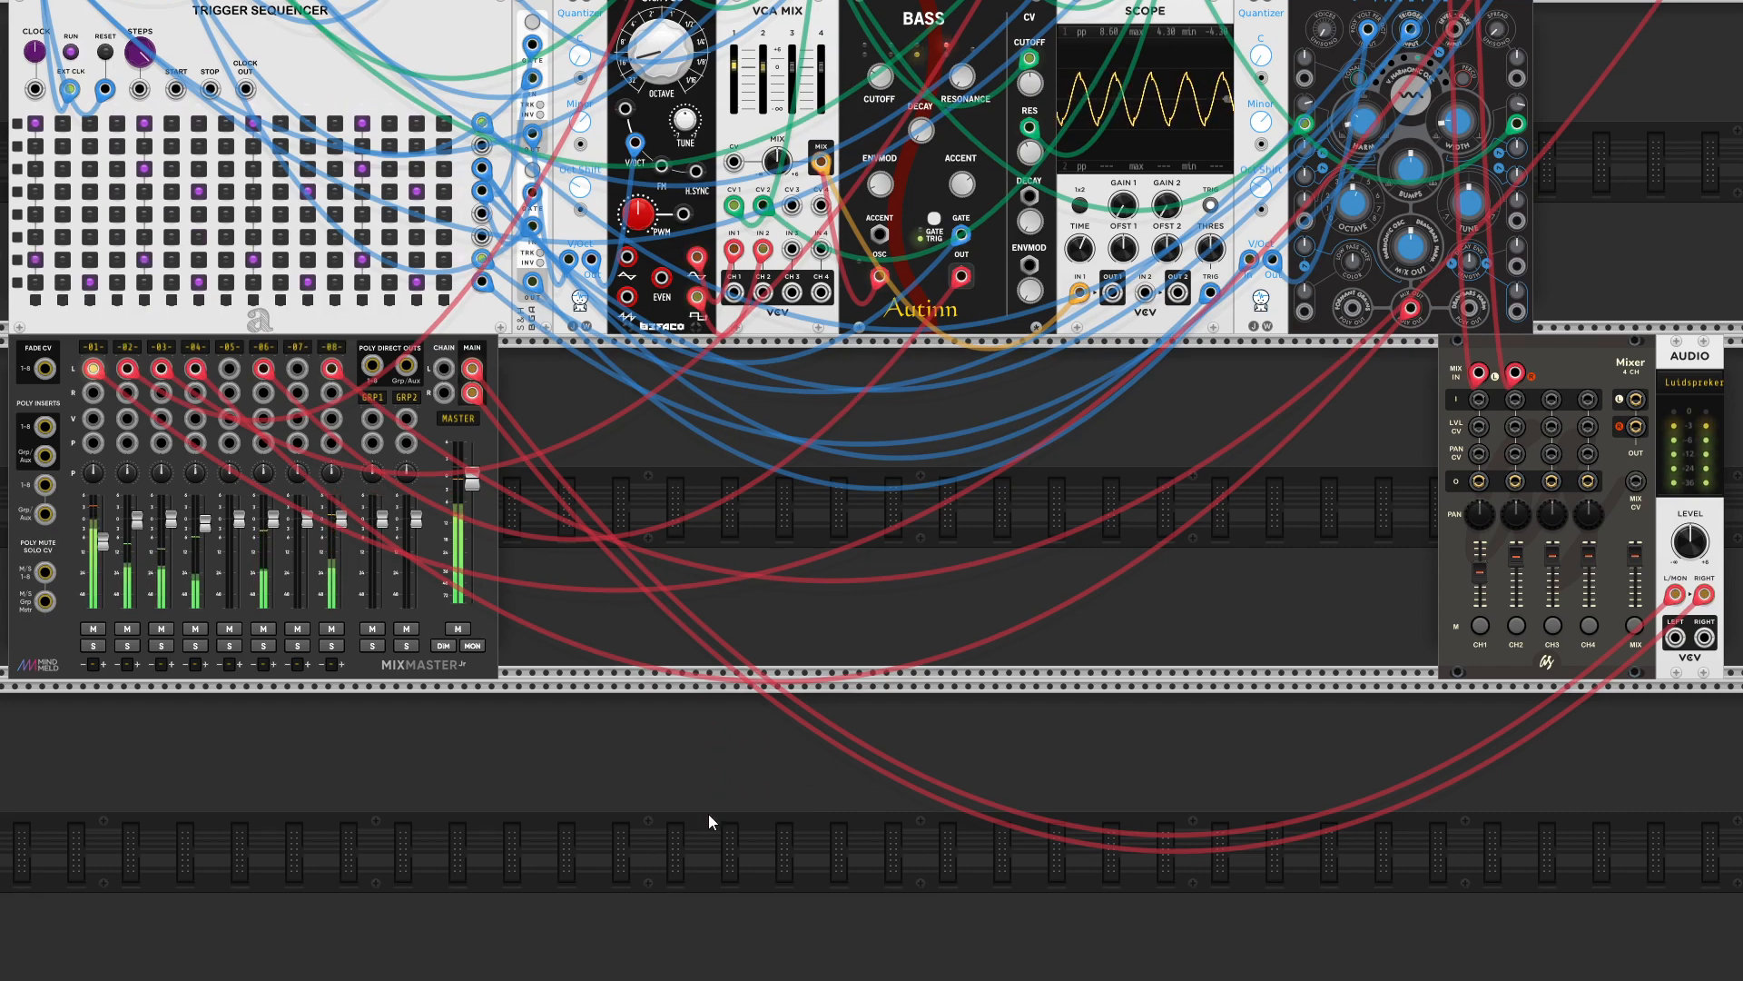
- Attach the AuxSpander module directly beside the MixMaster in the same rack row
scroll(708, 822, down, 2)
drag(720, 868, 628, 418)
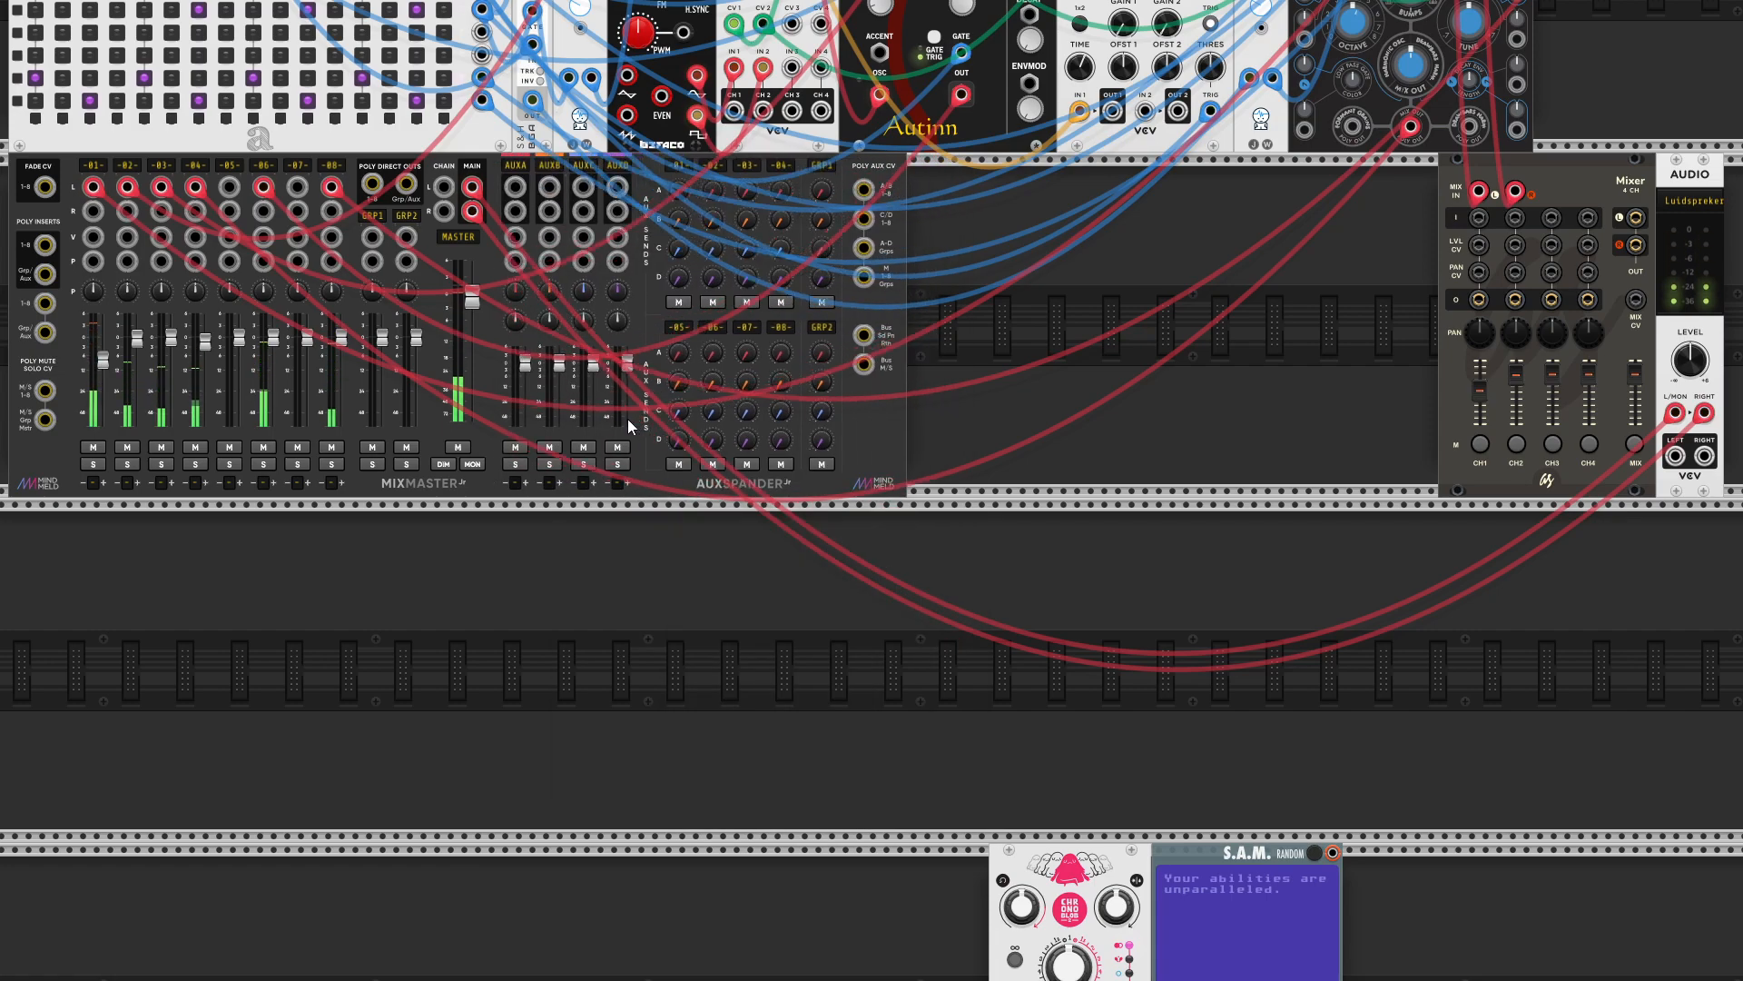
scroll(649, 729, up, 3)
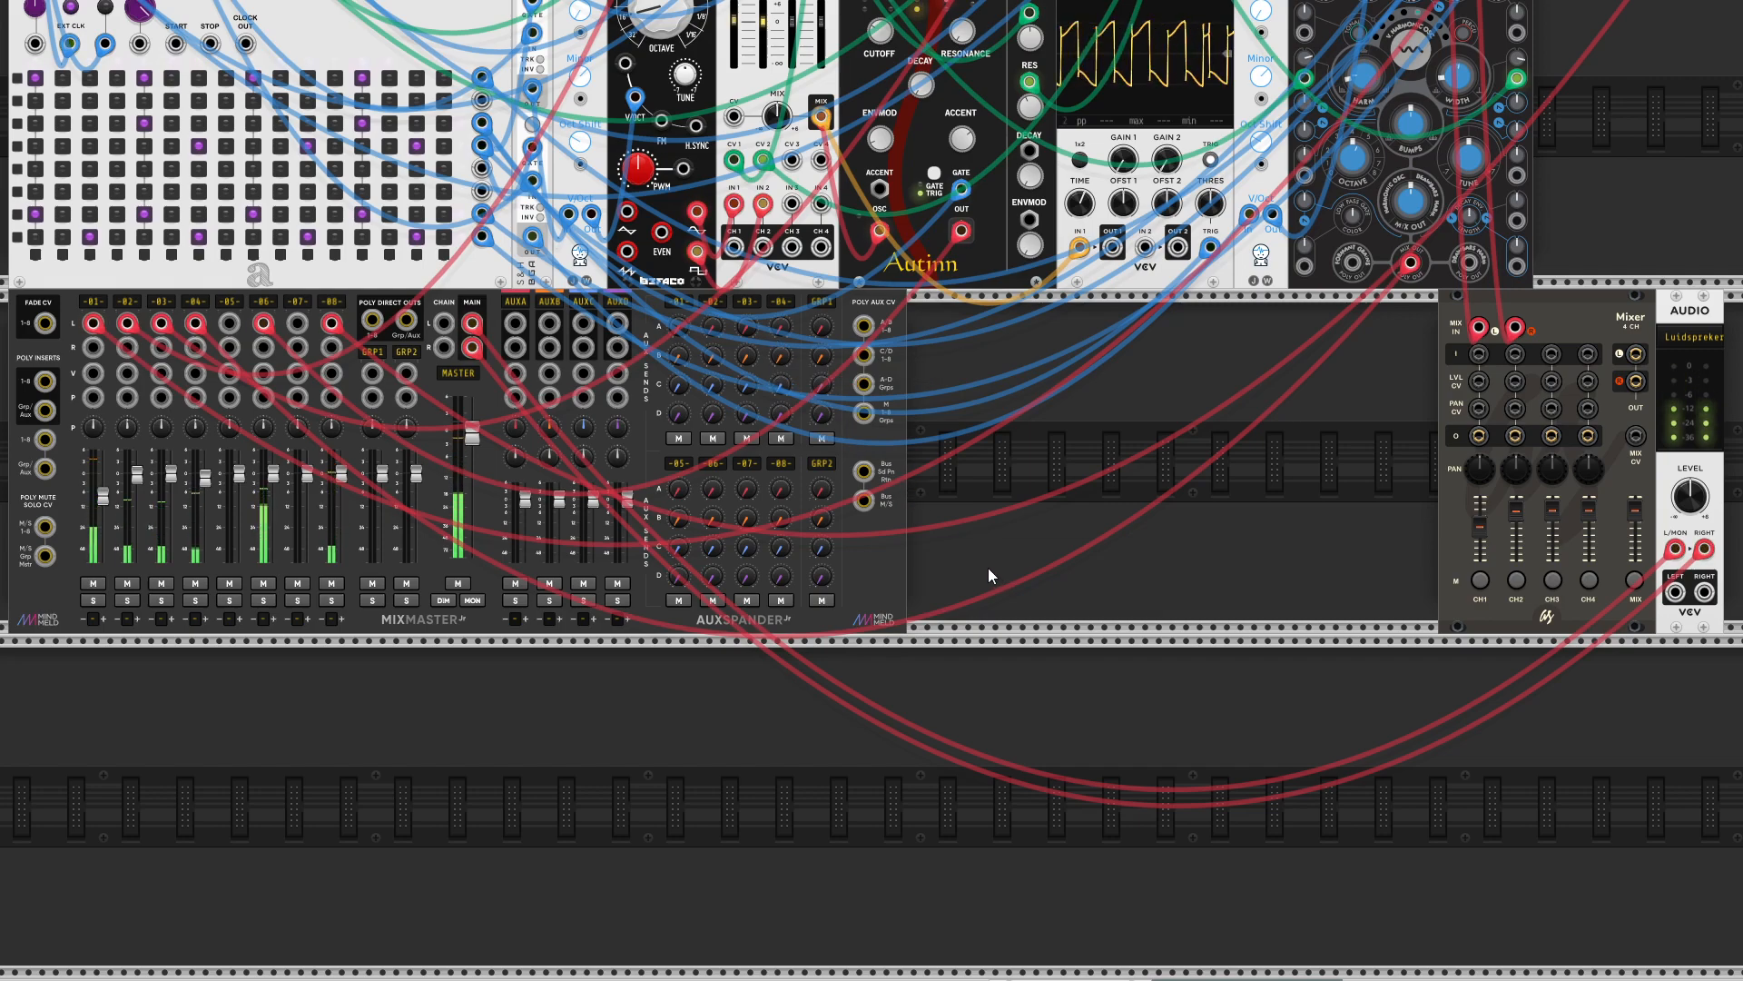
- Move the Plateau reverb next to the AuxSpander and unplug its old input and output cables
scroll(1423, 508, up, 6)
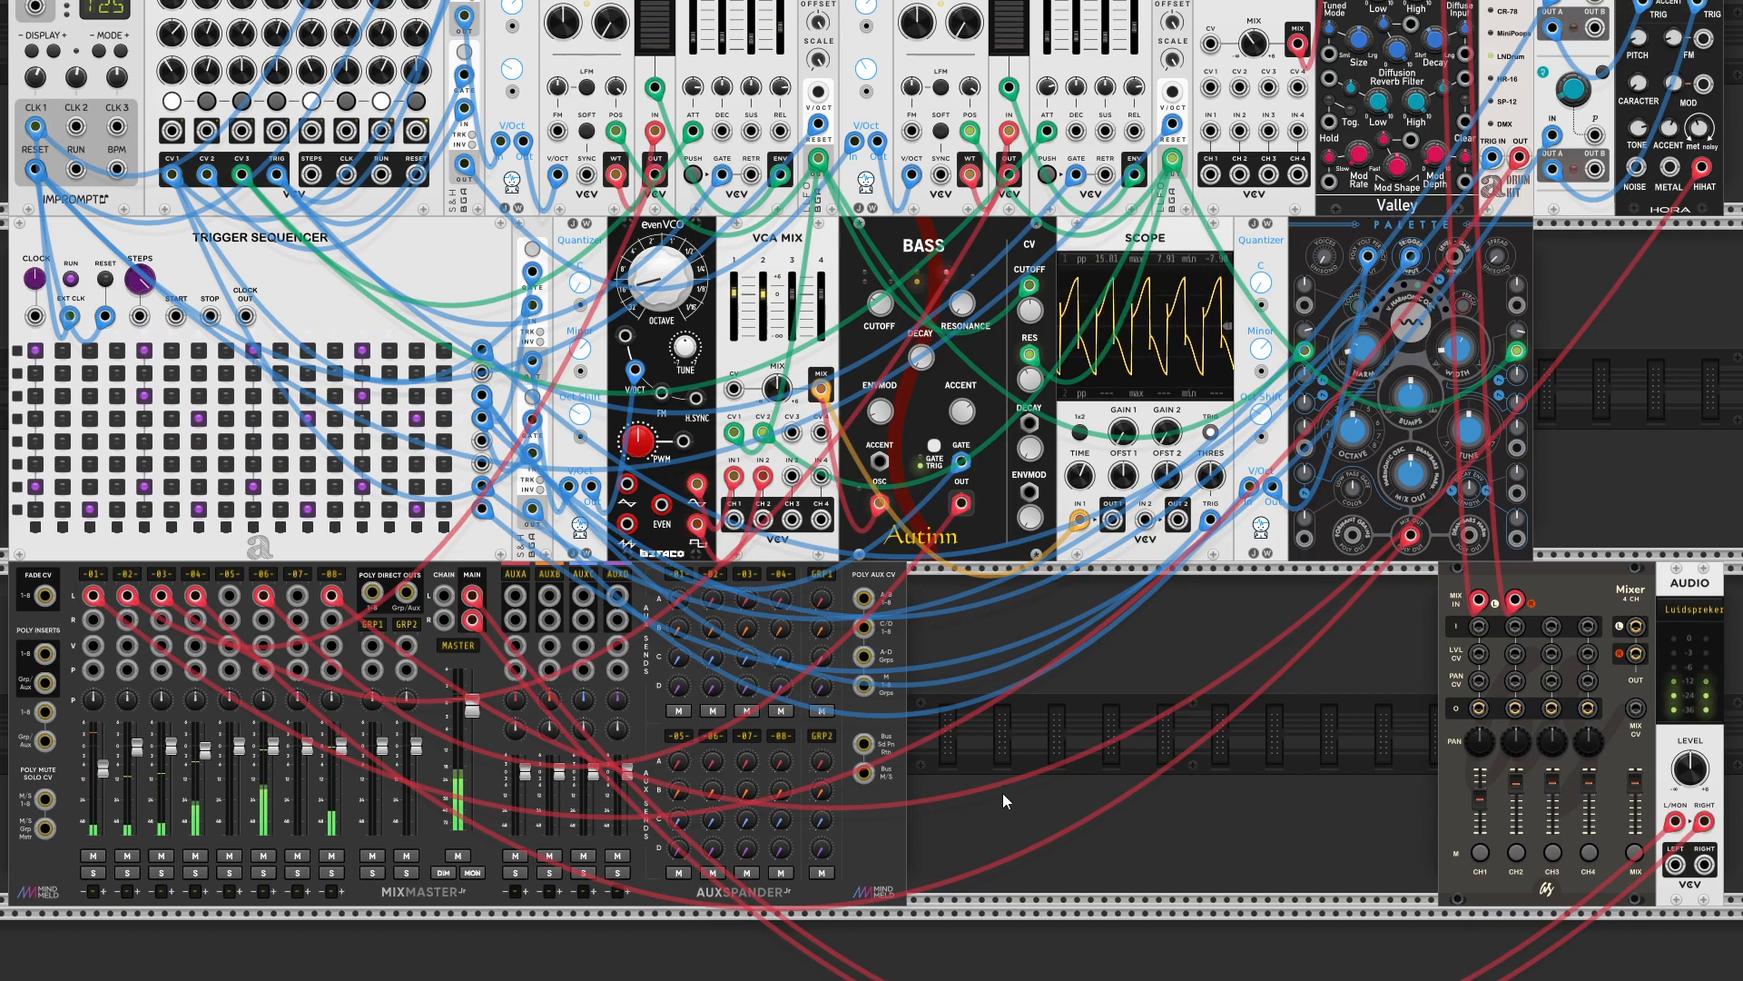
scroll(1017, 799, down, 3)
scroll(1201, 505, up, 4)
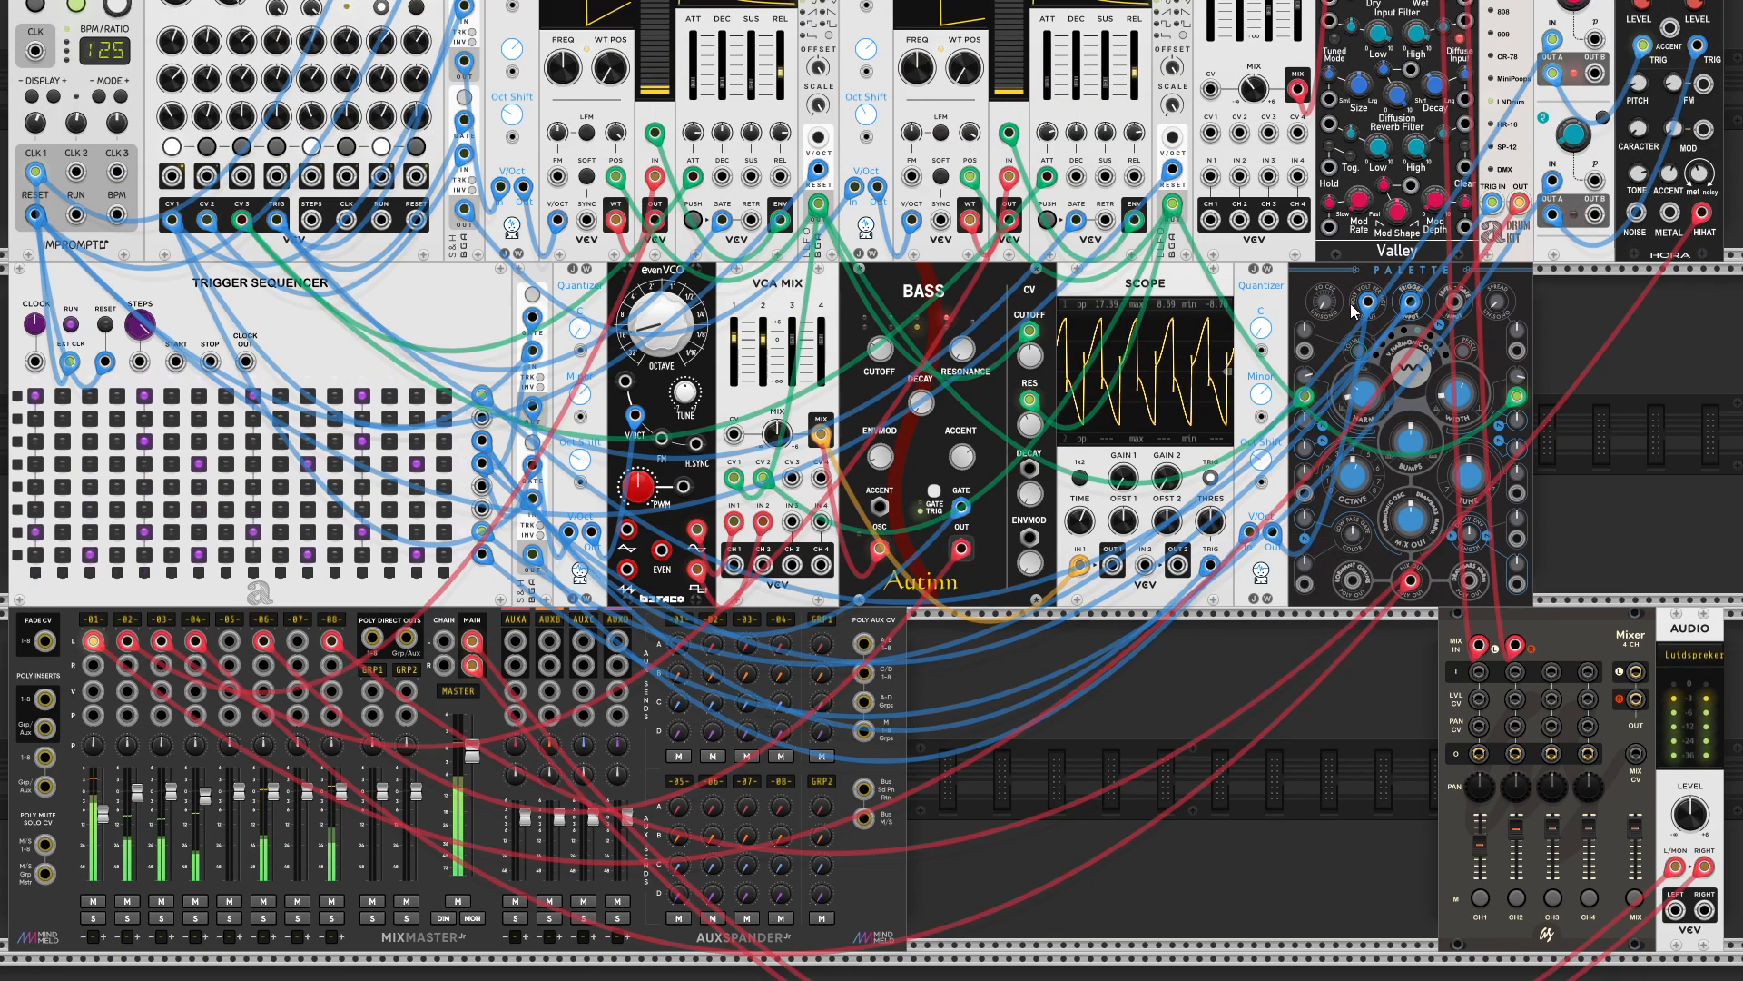
drag(1353, 249, 940, 737)
drag(922, 641, 1195, 825)
drag(1034, 643, 1085, 676)
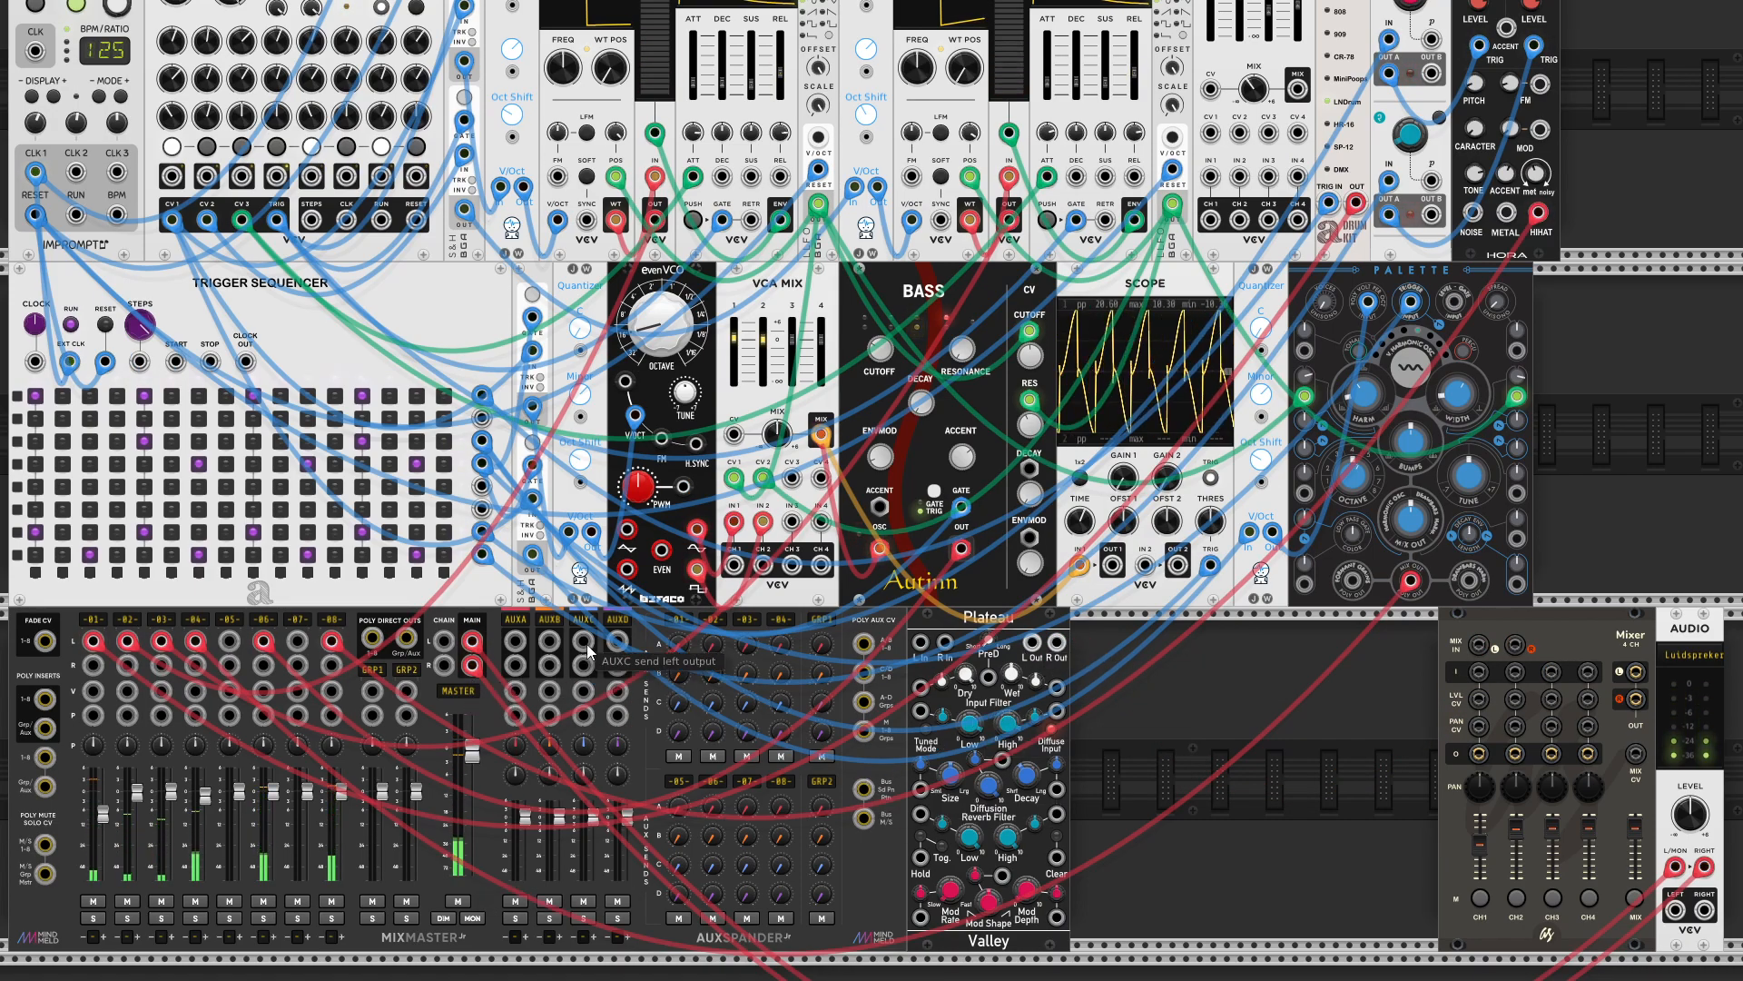
- Patch the AUXA send left and right outputs to Plateau's left and right inputs with red cables
right_click(515, 639)
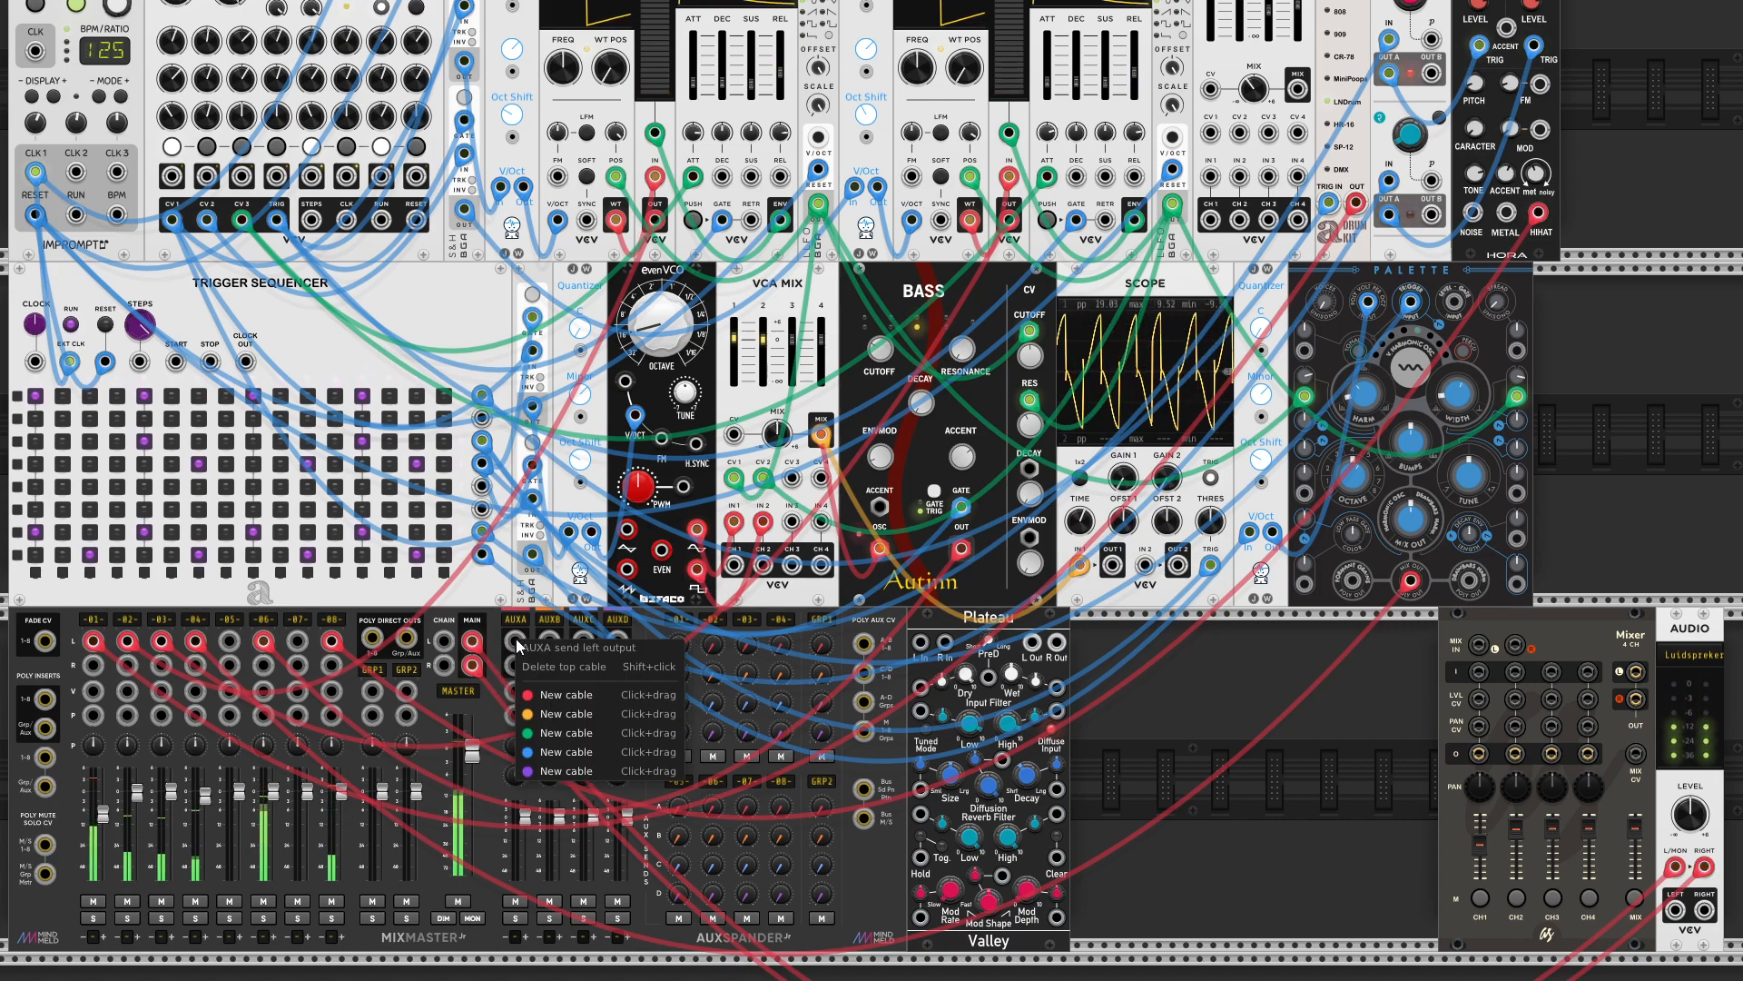
drag(540, 695, 921, 642)
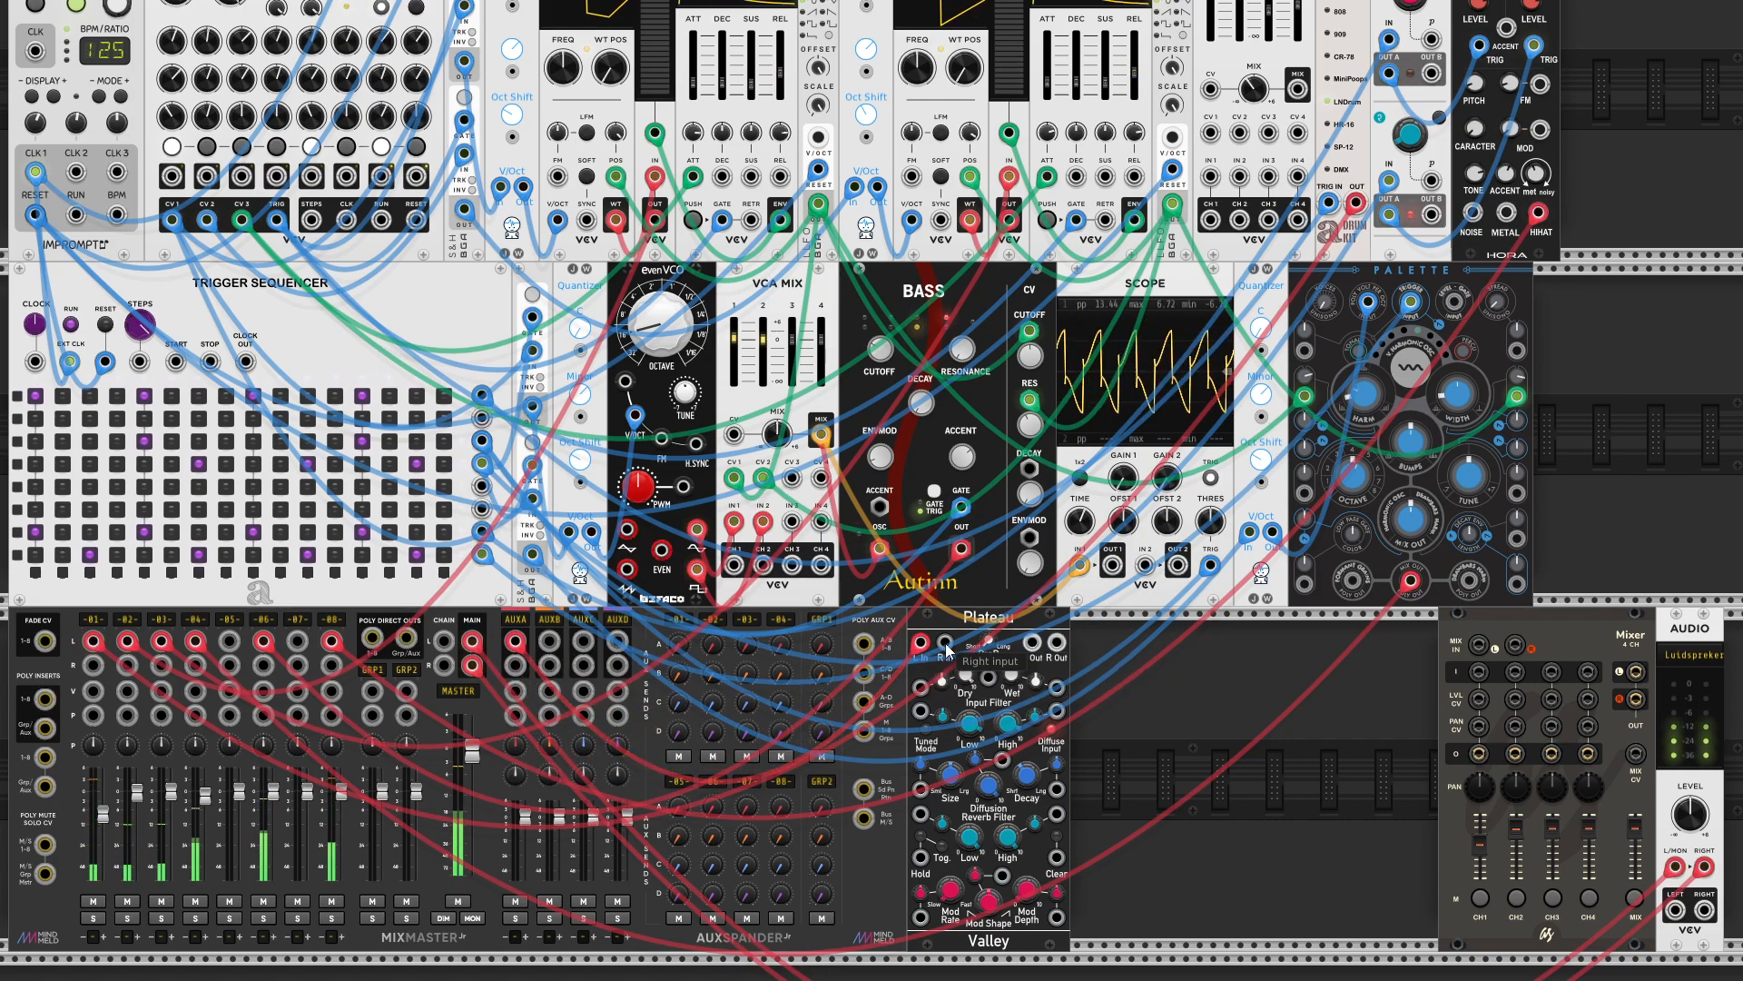
right_click(945, 643)
drag(996, 718, 523, 672)
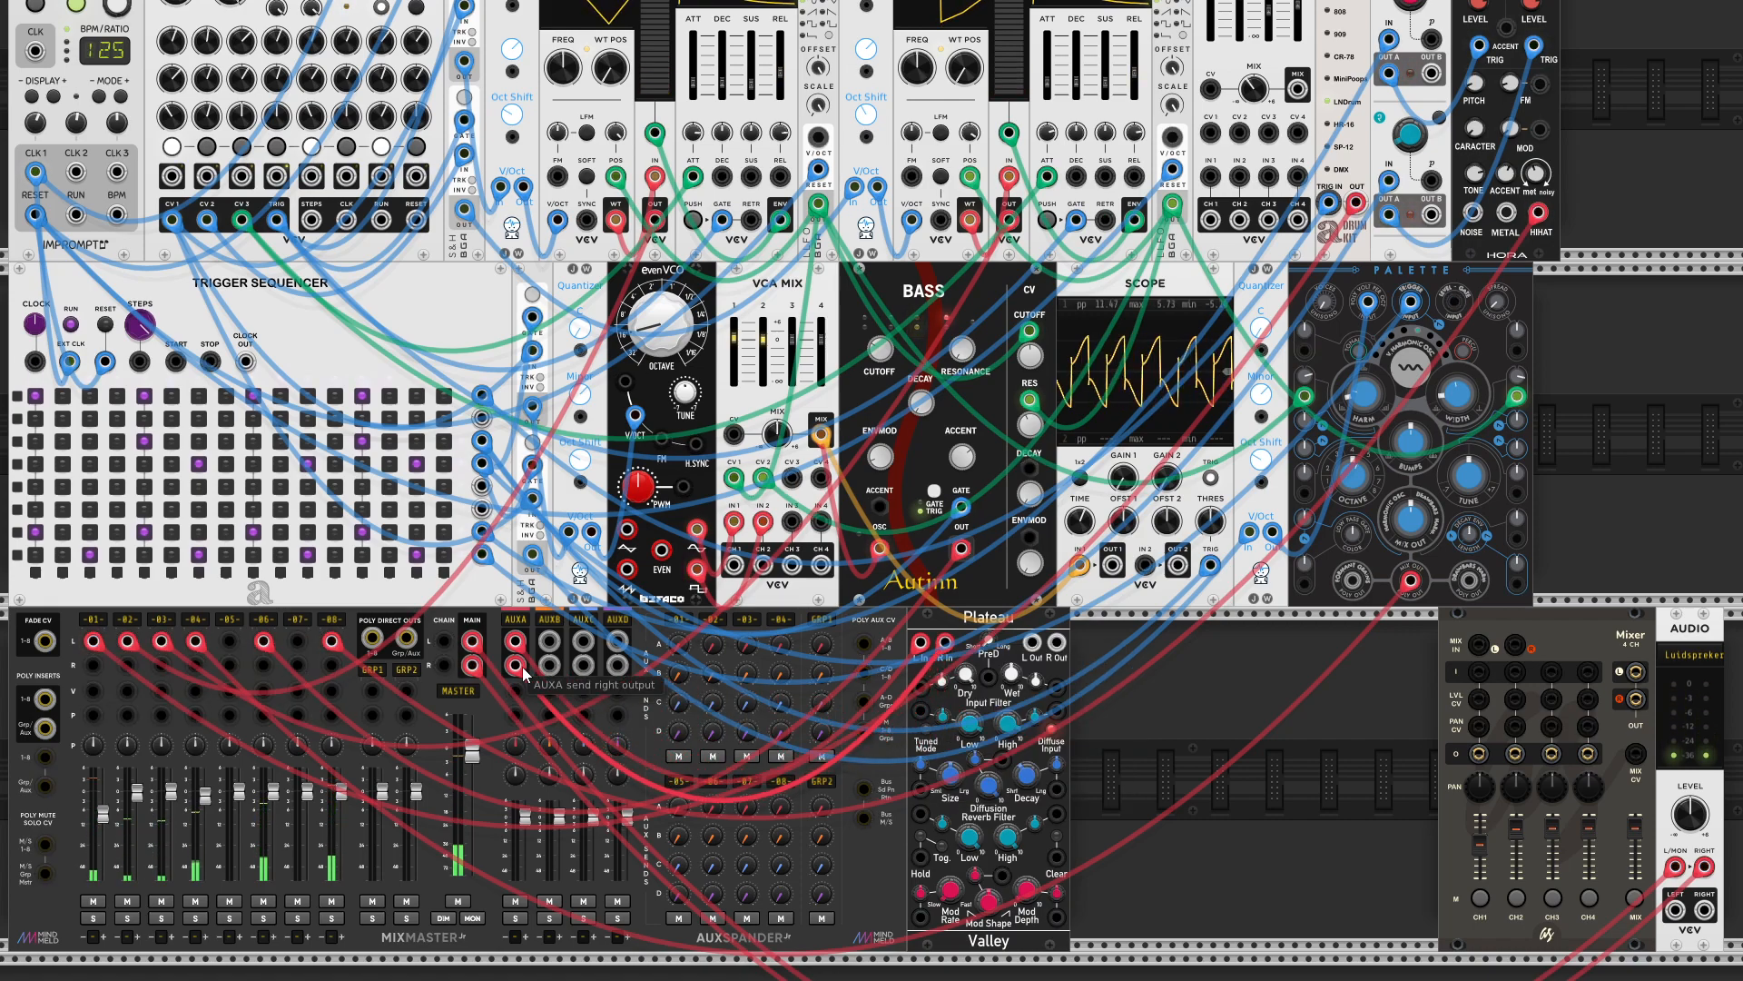
- Patch Plateau's left and right outputs back to the AUXA left and right return inputs with red cables
right_click(1030, 643)
drag(1060, 699, 514, 692)
right_click(516, 716)
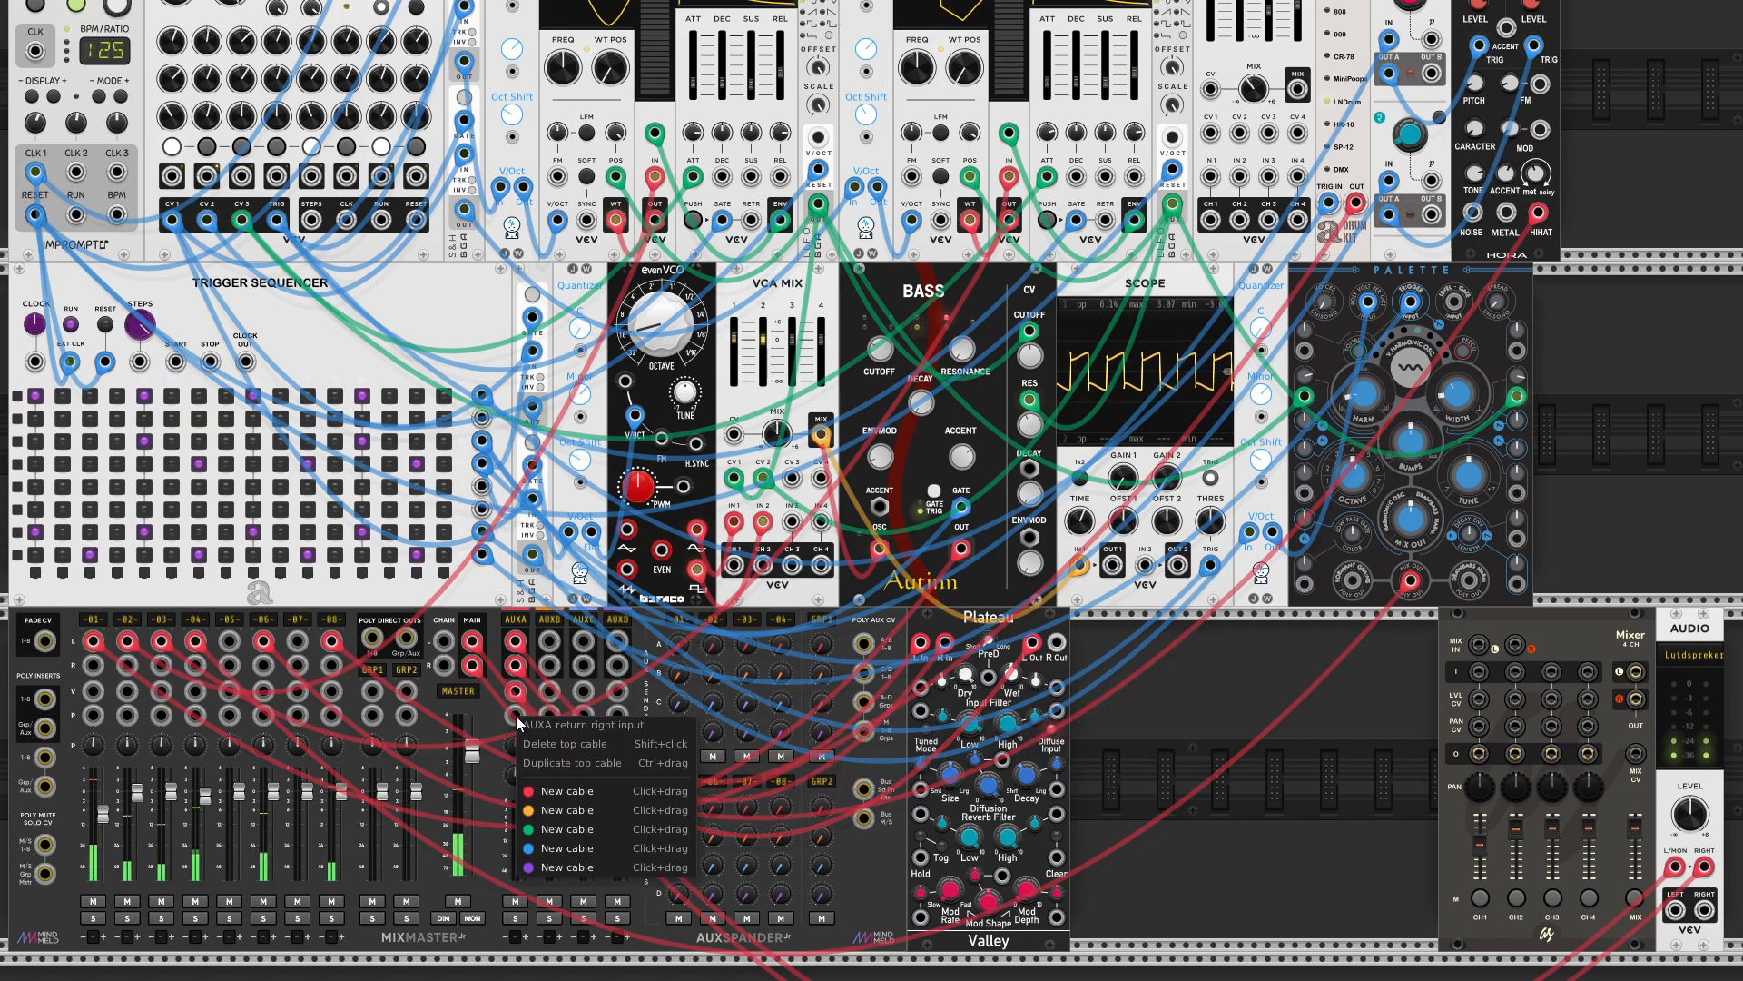
drag(568, 790, 1049, 652)
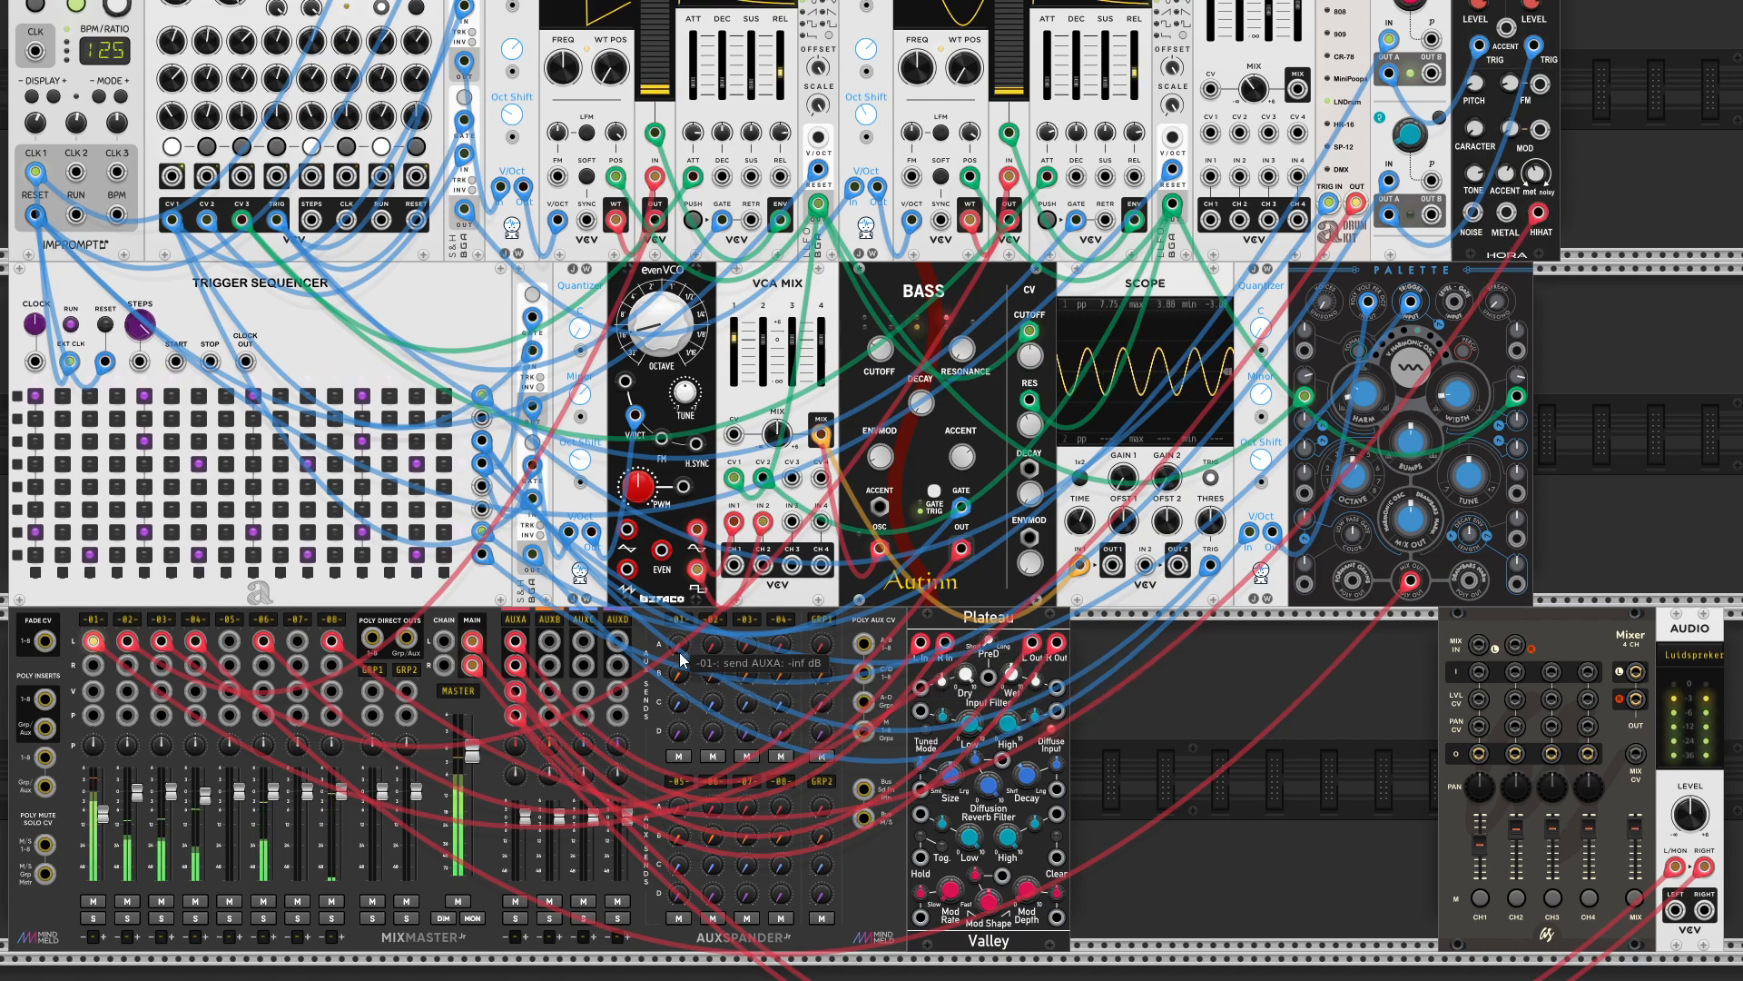
- Raise channel 2's AUXA send to around -16.8 dB and fine-tune it to feed the Plateau reverb
mouse_move(677, 648)
mouse_down()
mouse_move(677, 629)
mouse_move(717, 647)
mouse_up()
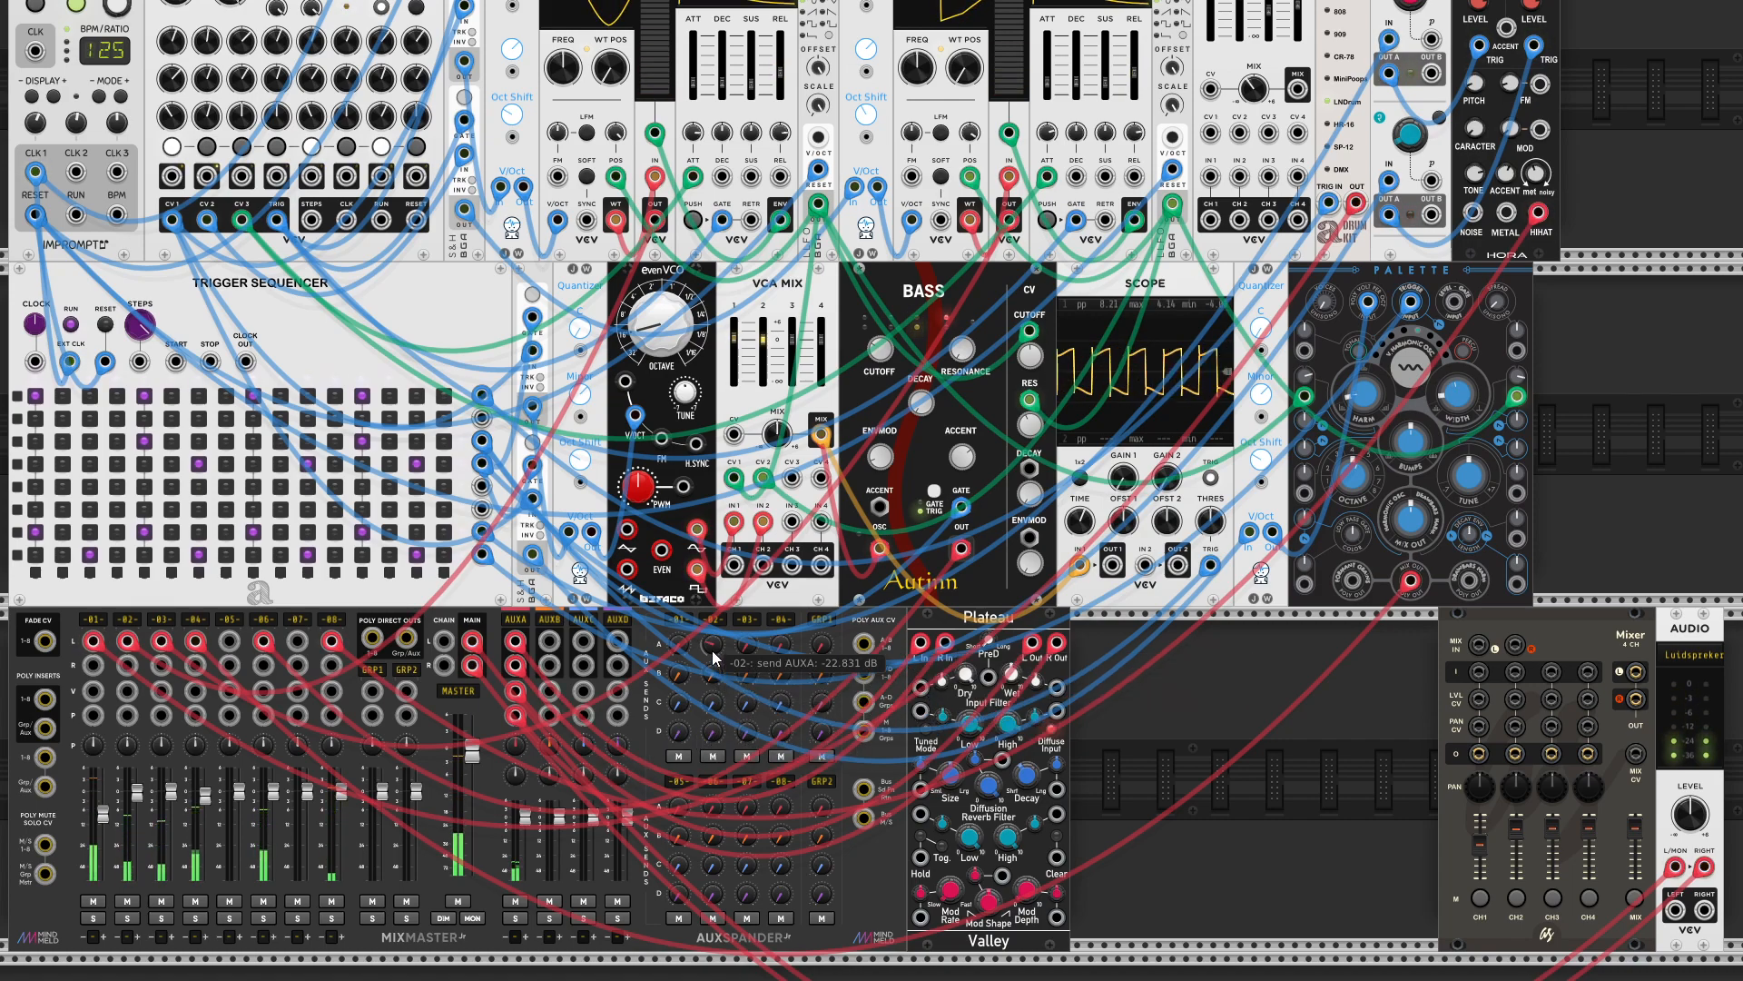
drag(713, 646, 714, 641)
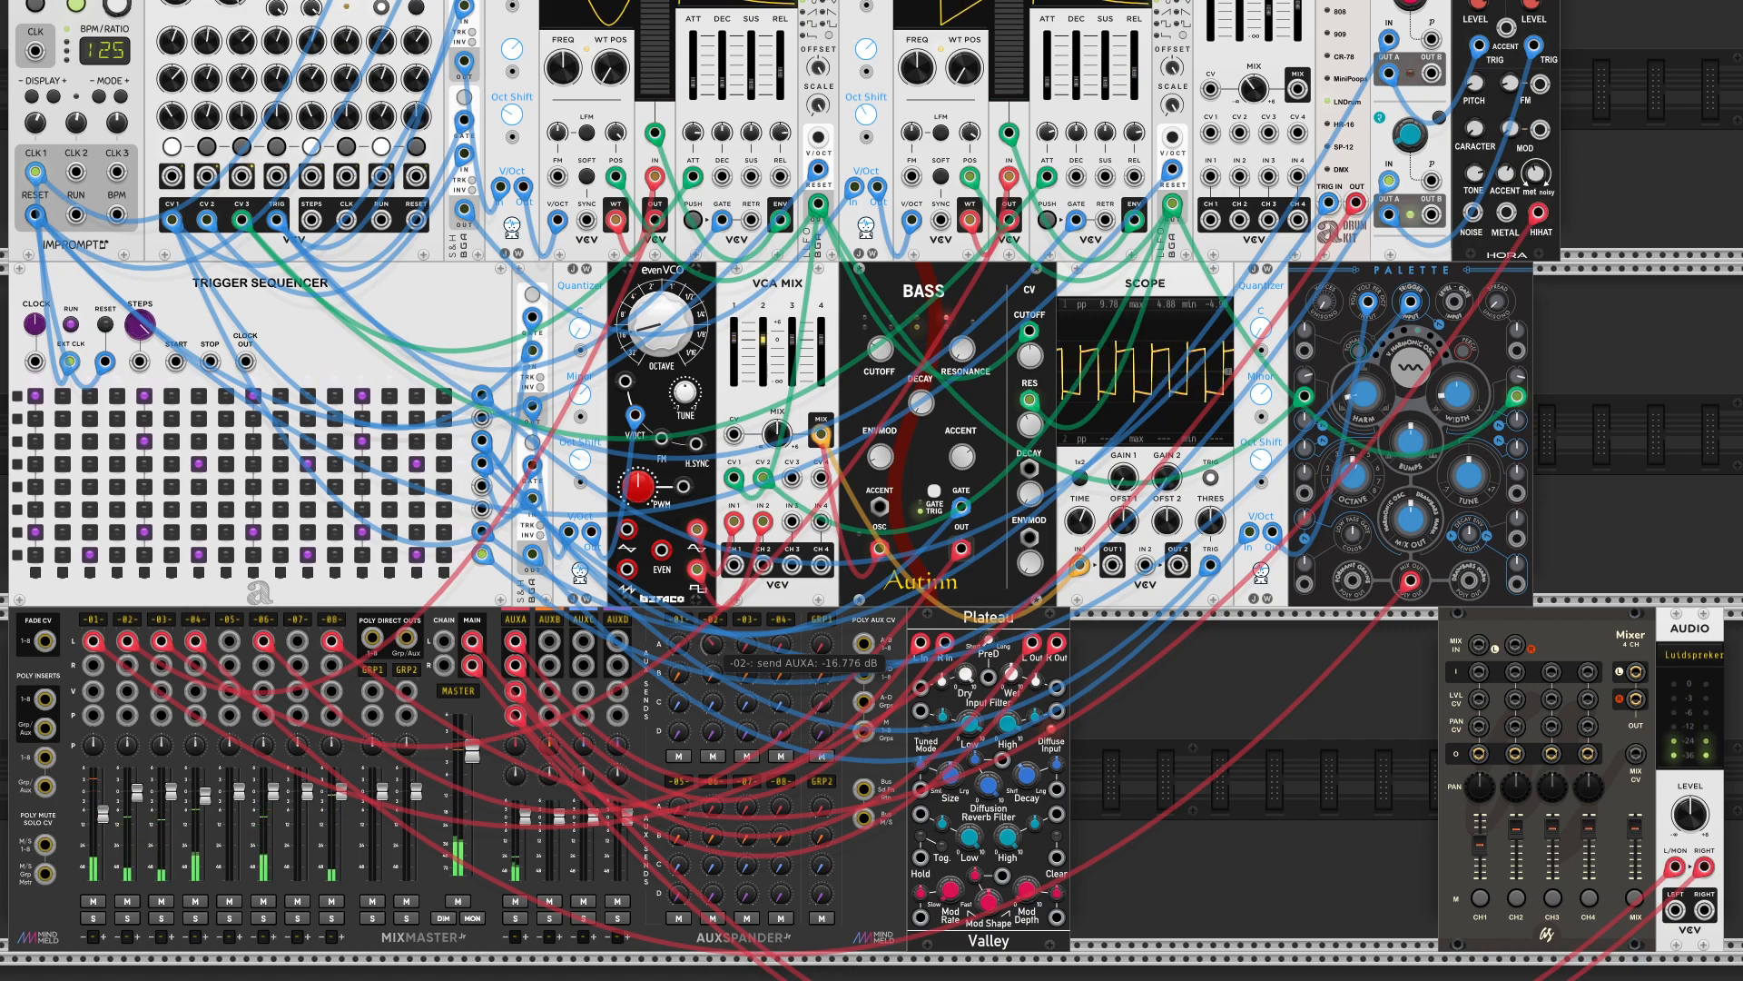
drag(706, 646, 707, 642)
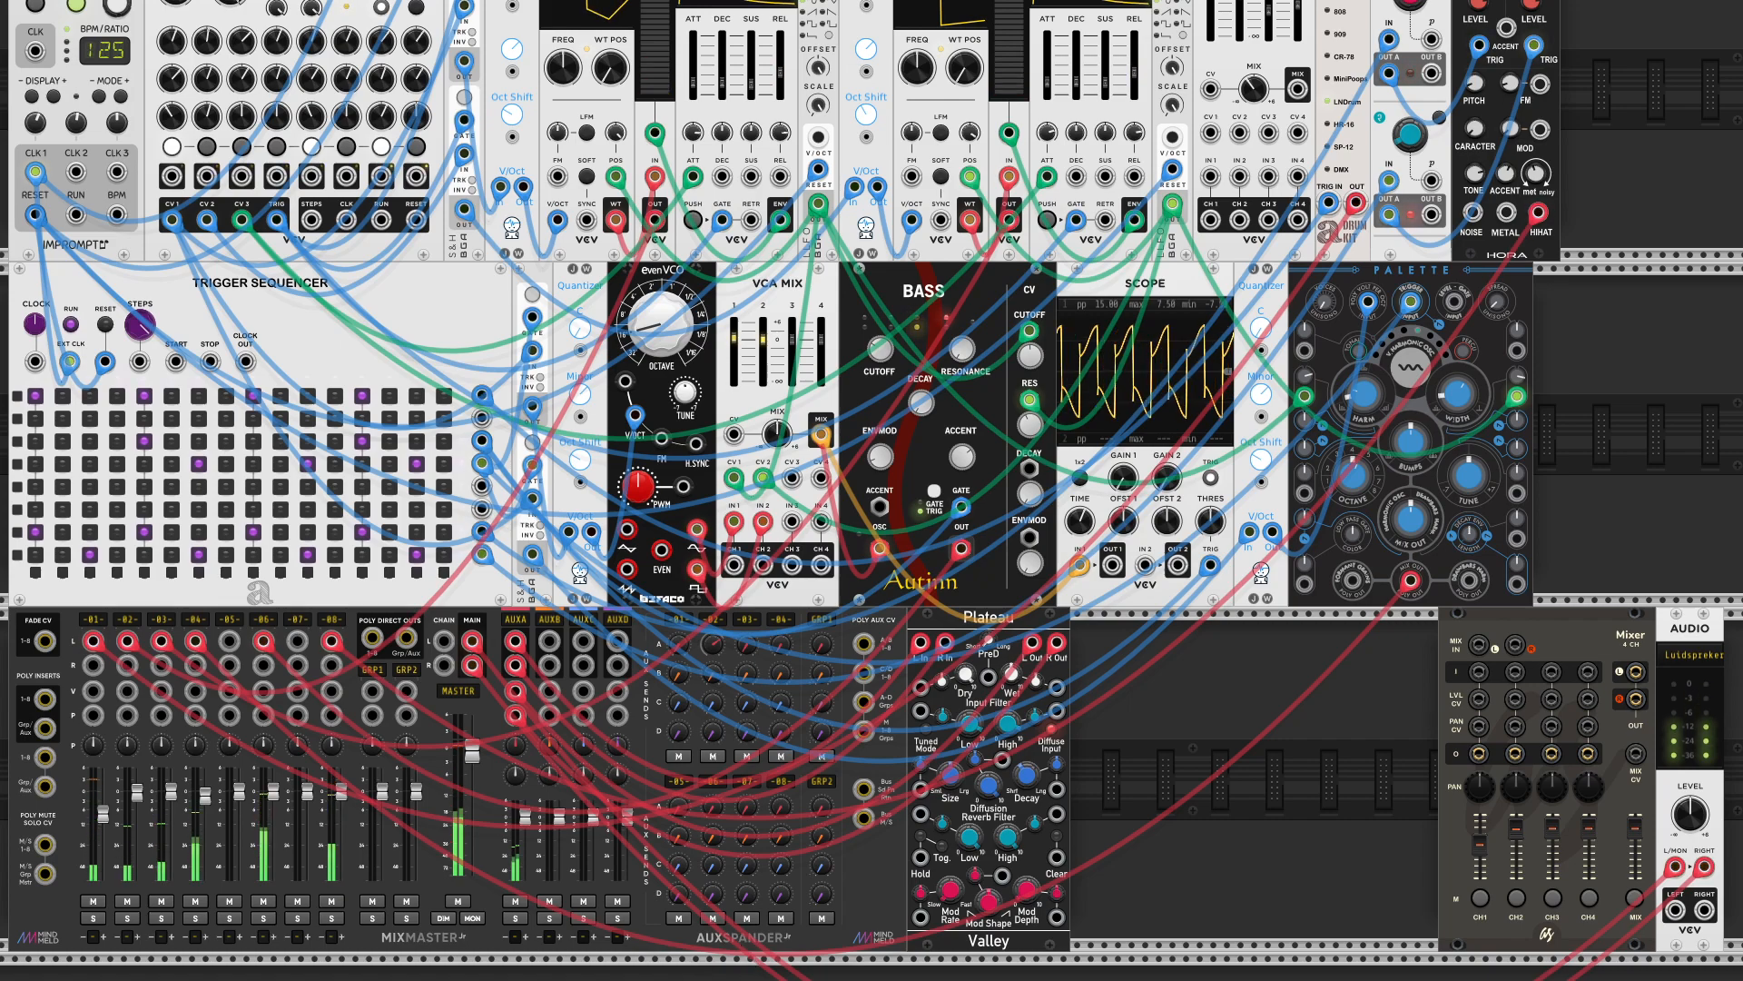
- Briefly solo channel 3, switch the solo to channel 2 and readjust channel 2's AUXA send
click(164, 917)
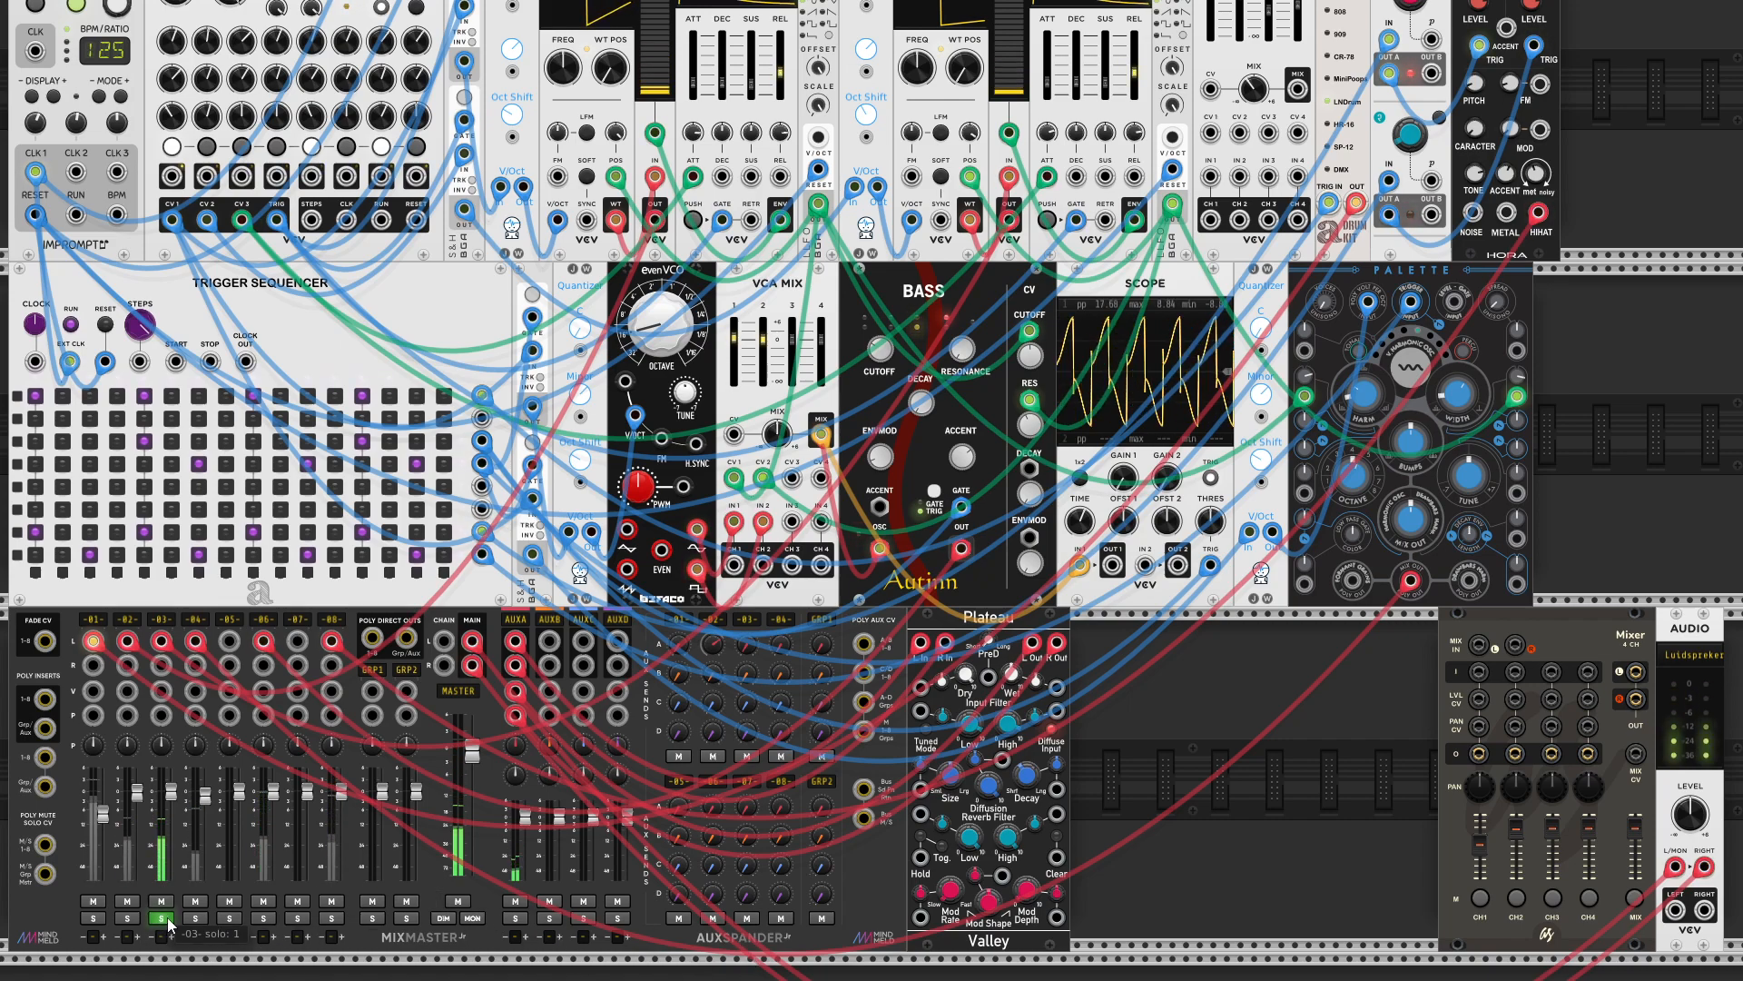
click(161, 919)
click(131, 919)
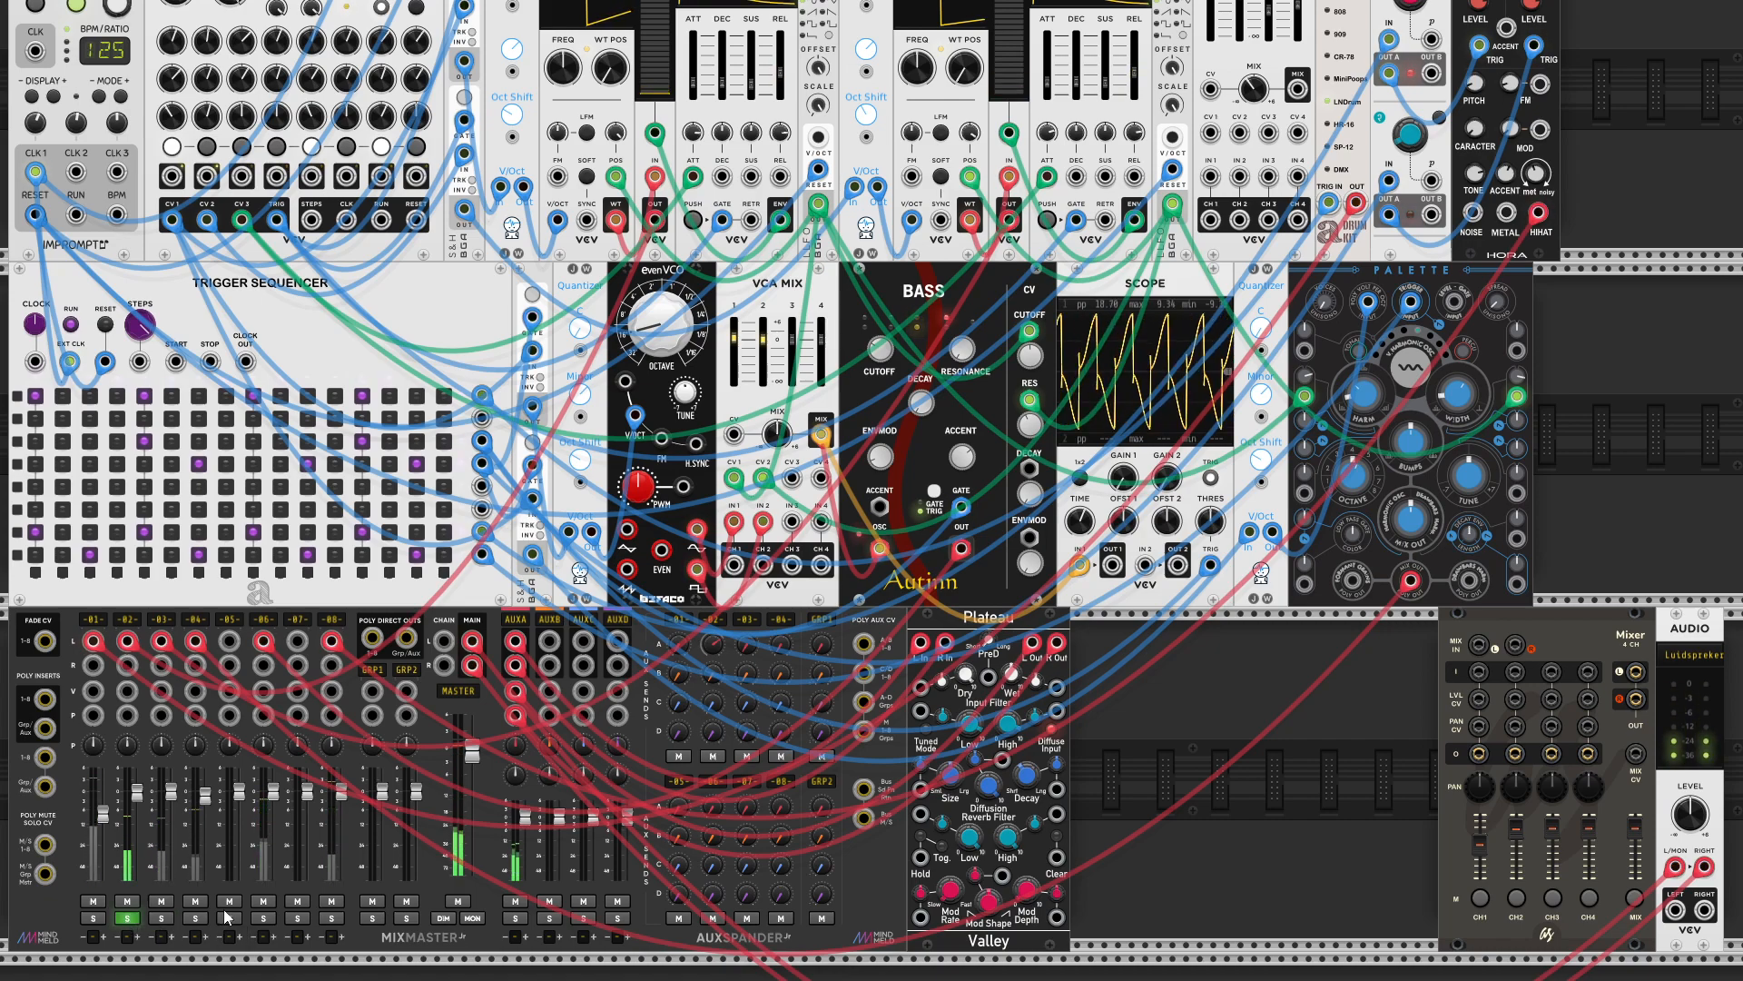
mouse_move(713, 644)
mouse_down()
mouse_move(713, 753)
mouse_move(713, 693)
mouse_up()
scroll(783, 799, up, 5)
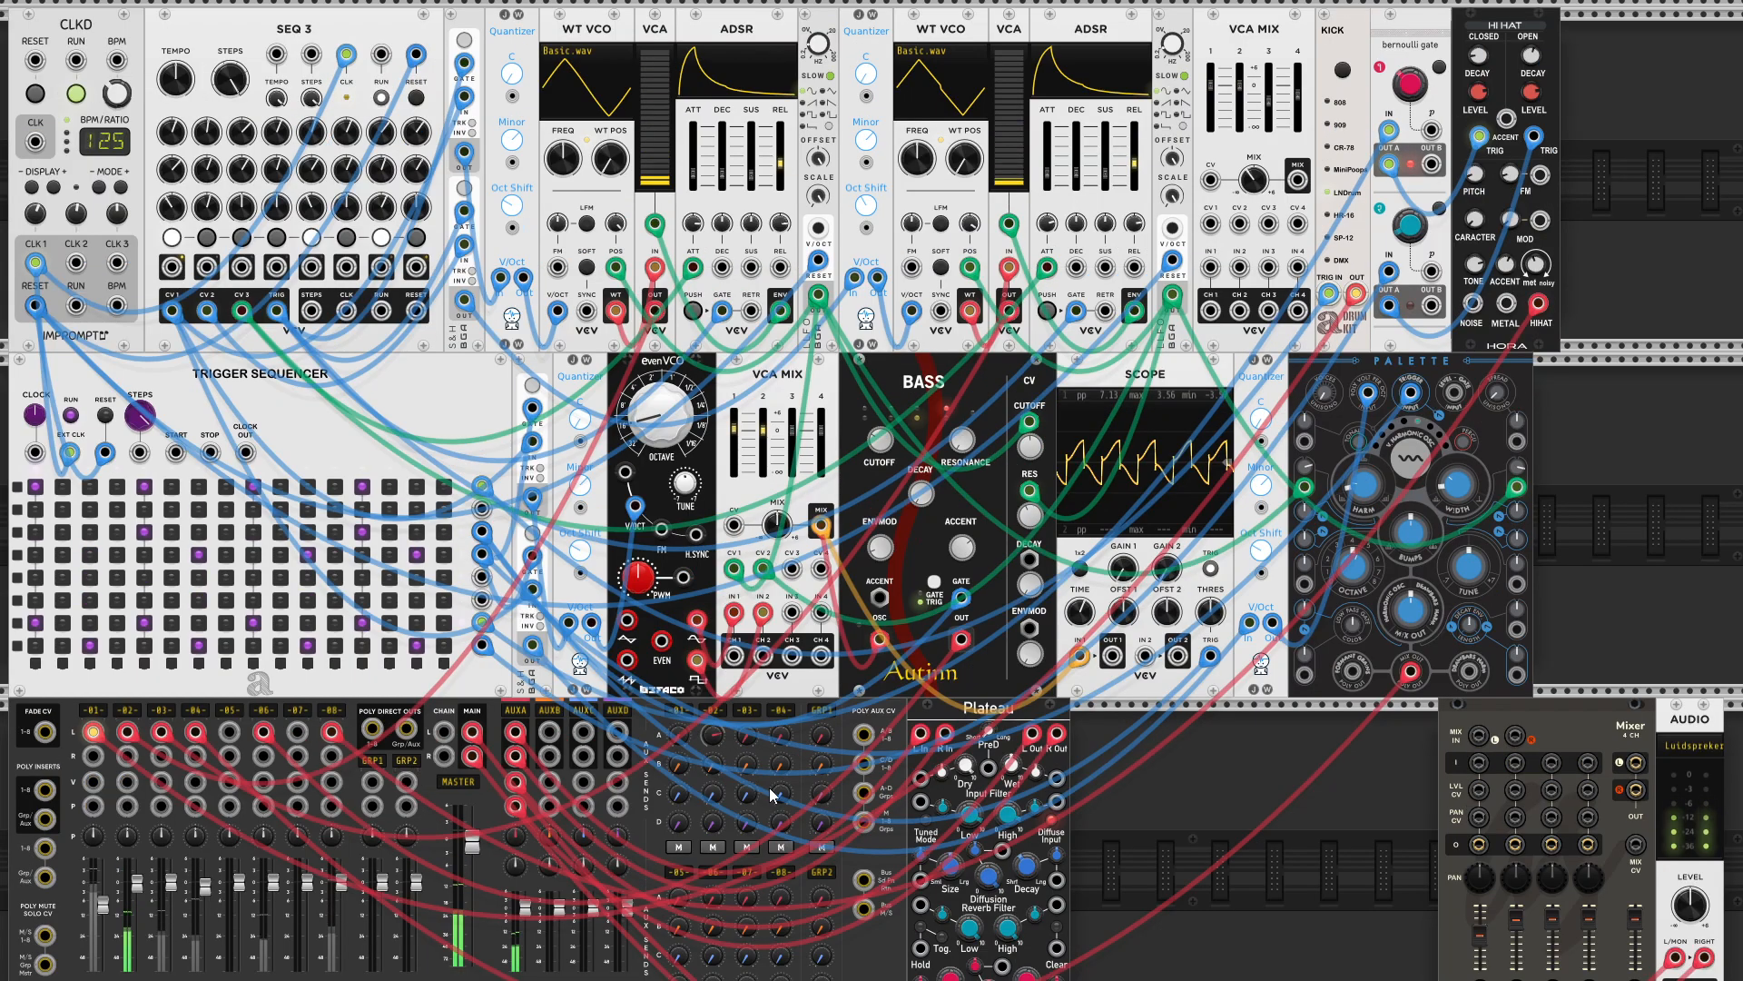
scroll(783, 799, down, 3)
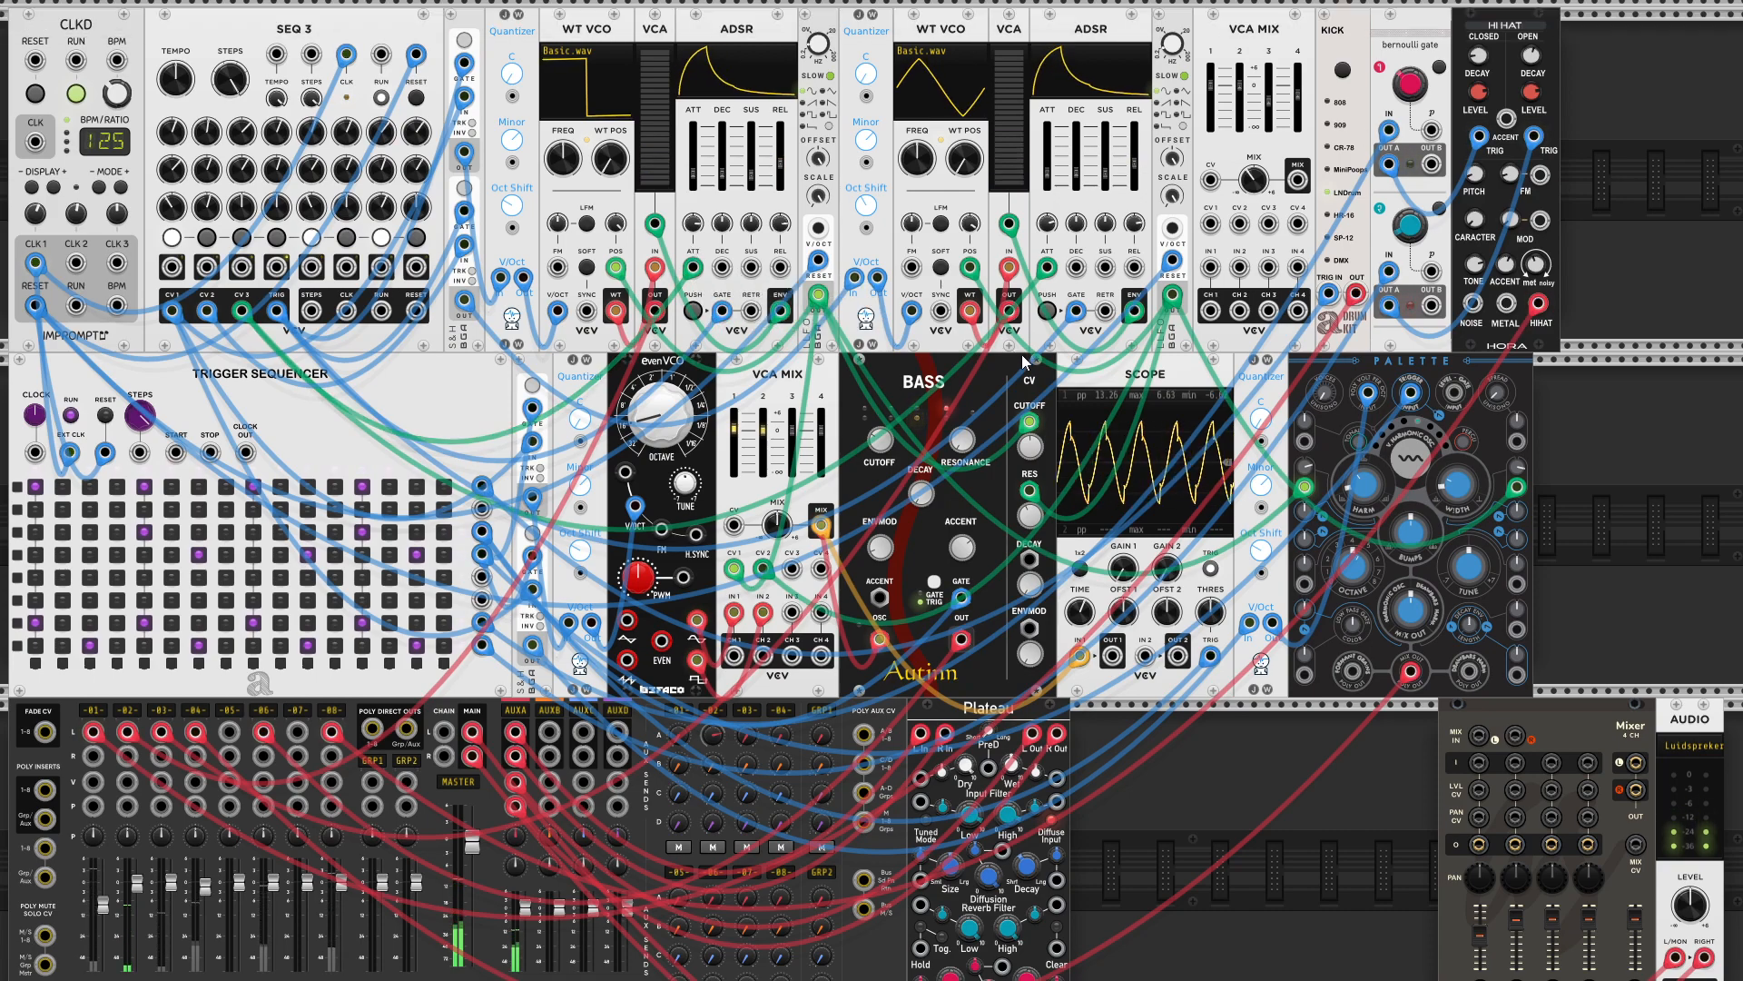
scroll(556, 360, down, 1)
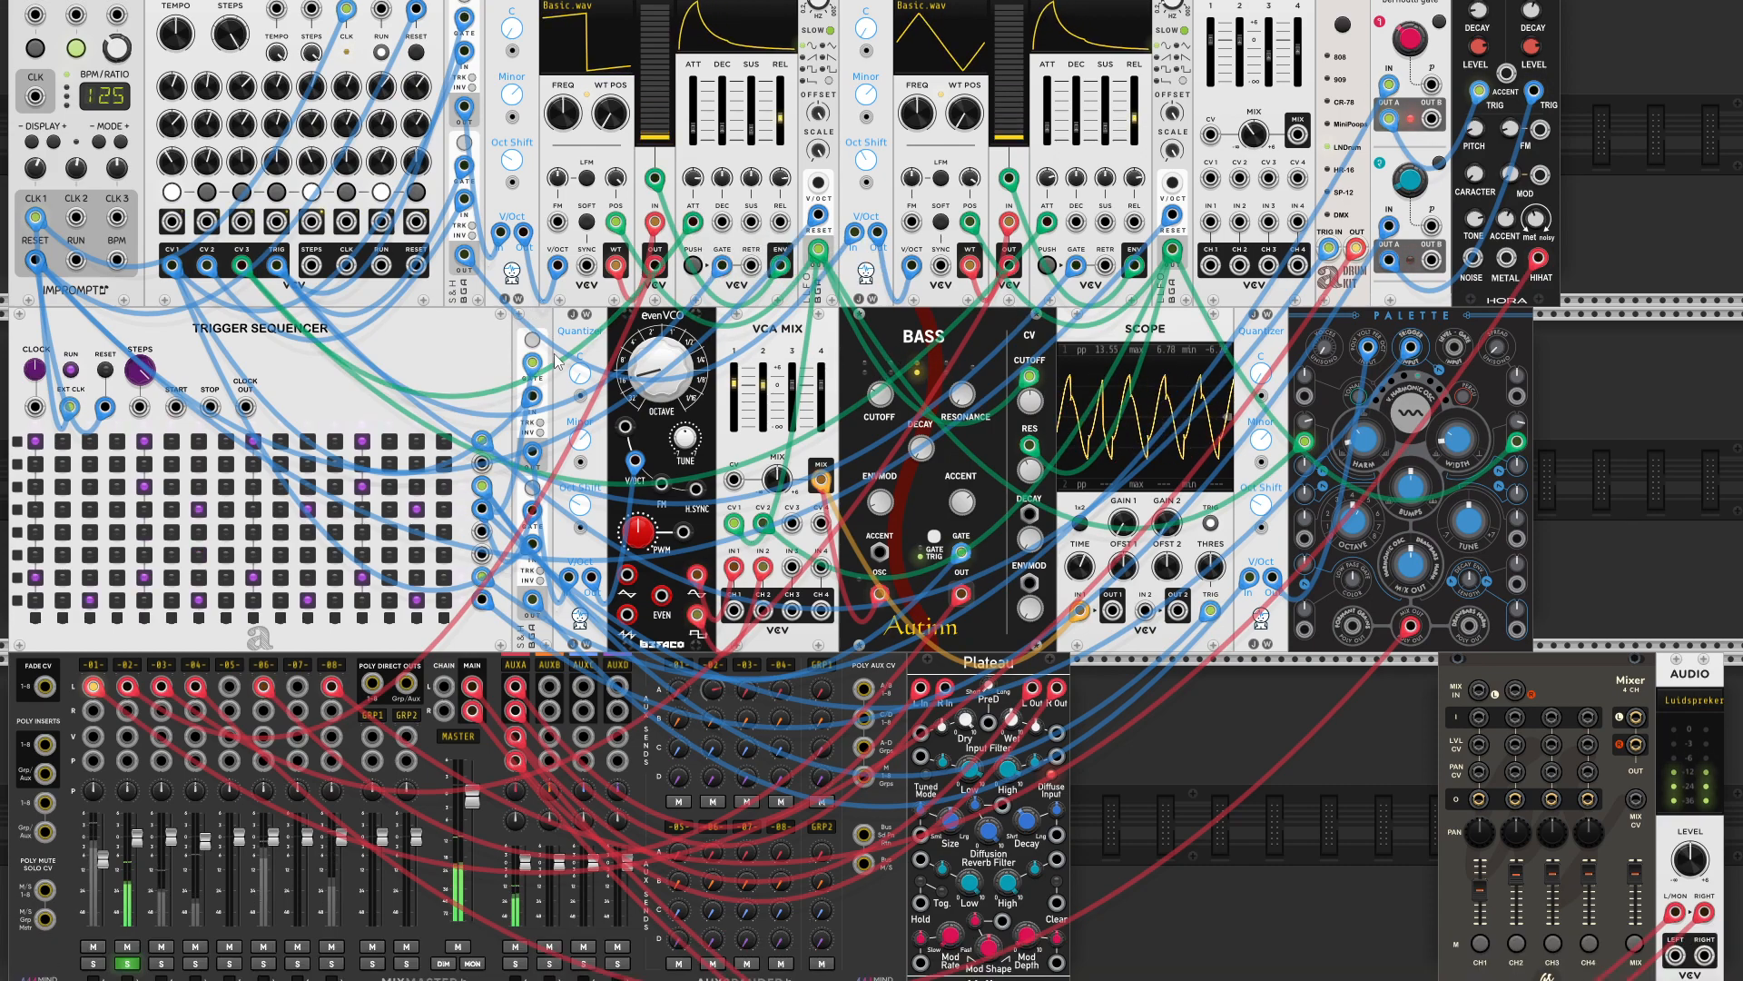
scroll(124, 914, down, 1)
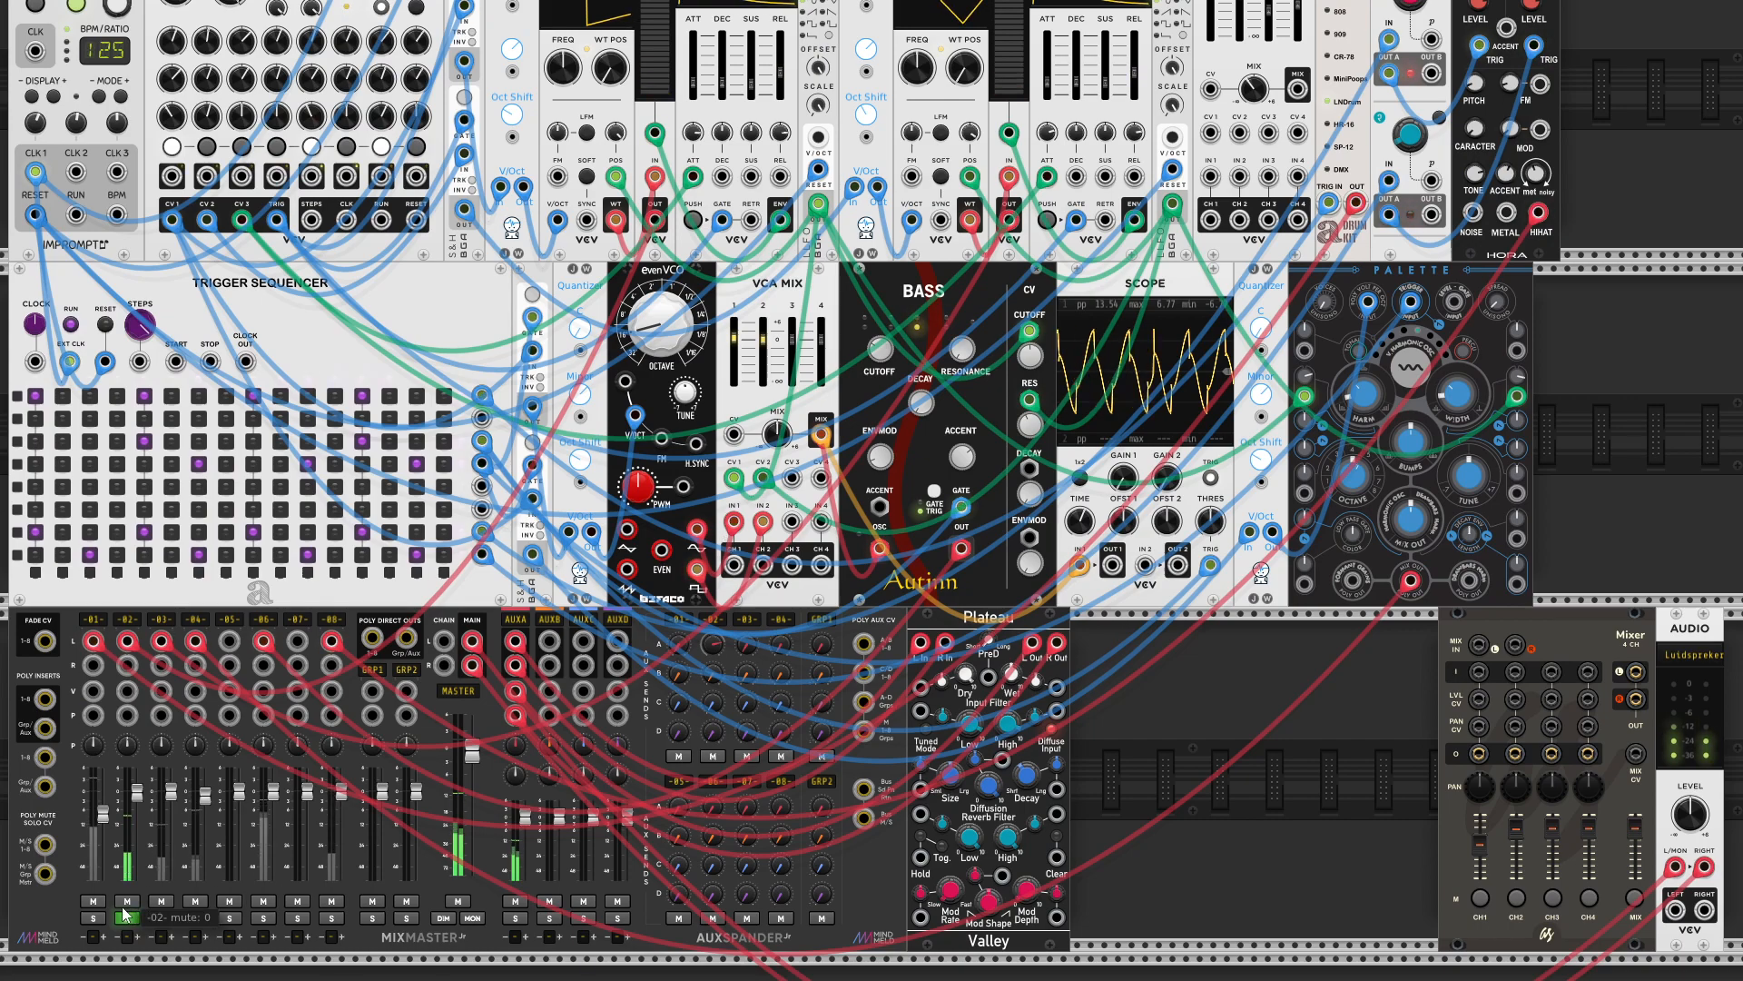
- Solo channel 3 in place of channel 2 and adjust channel 3's AUXA send to the reverb
click(160, 918)
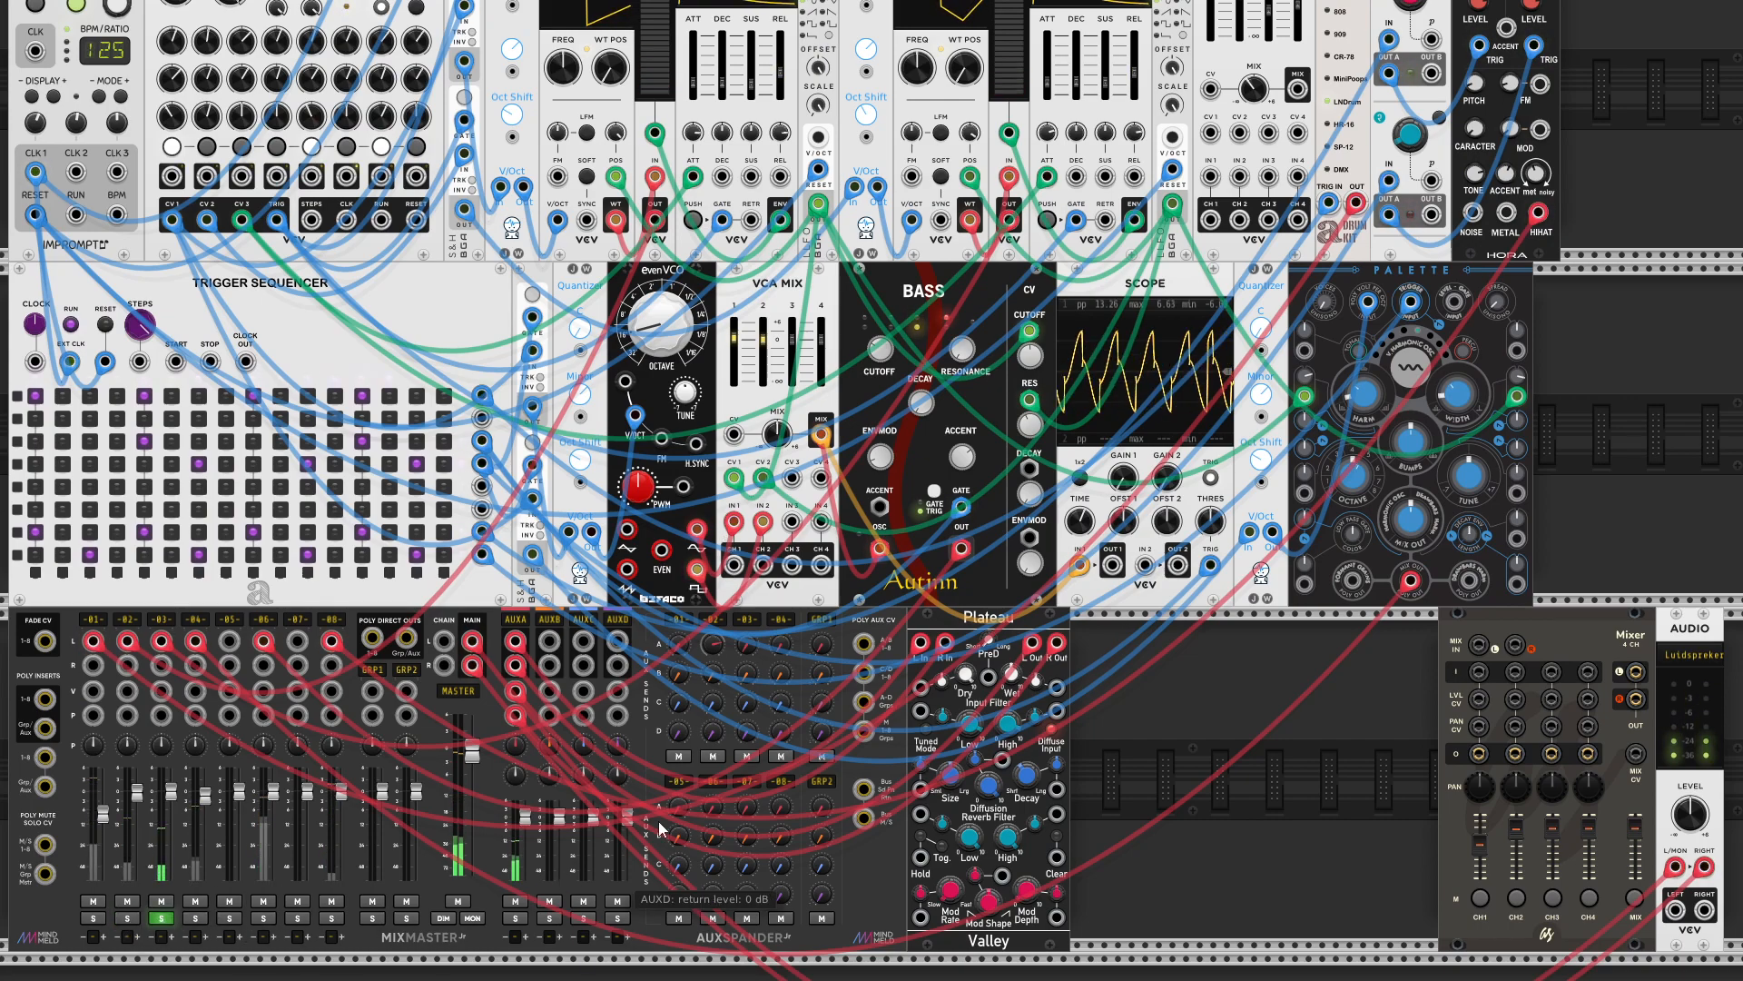
drag(748, 645, 748, 632)
drag(747, 644, 747, 817)
drag(746, 644, 746, 641)
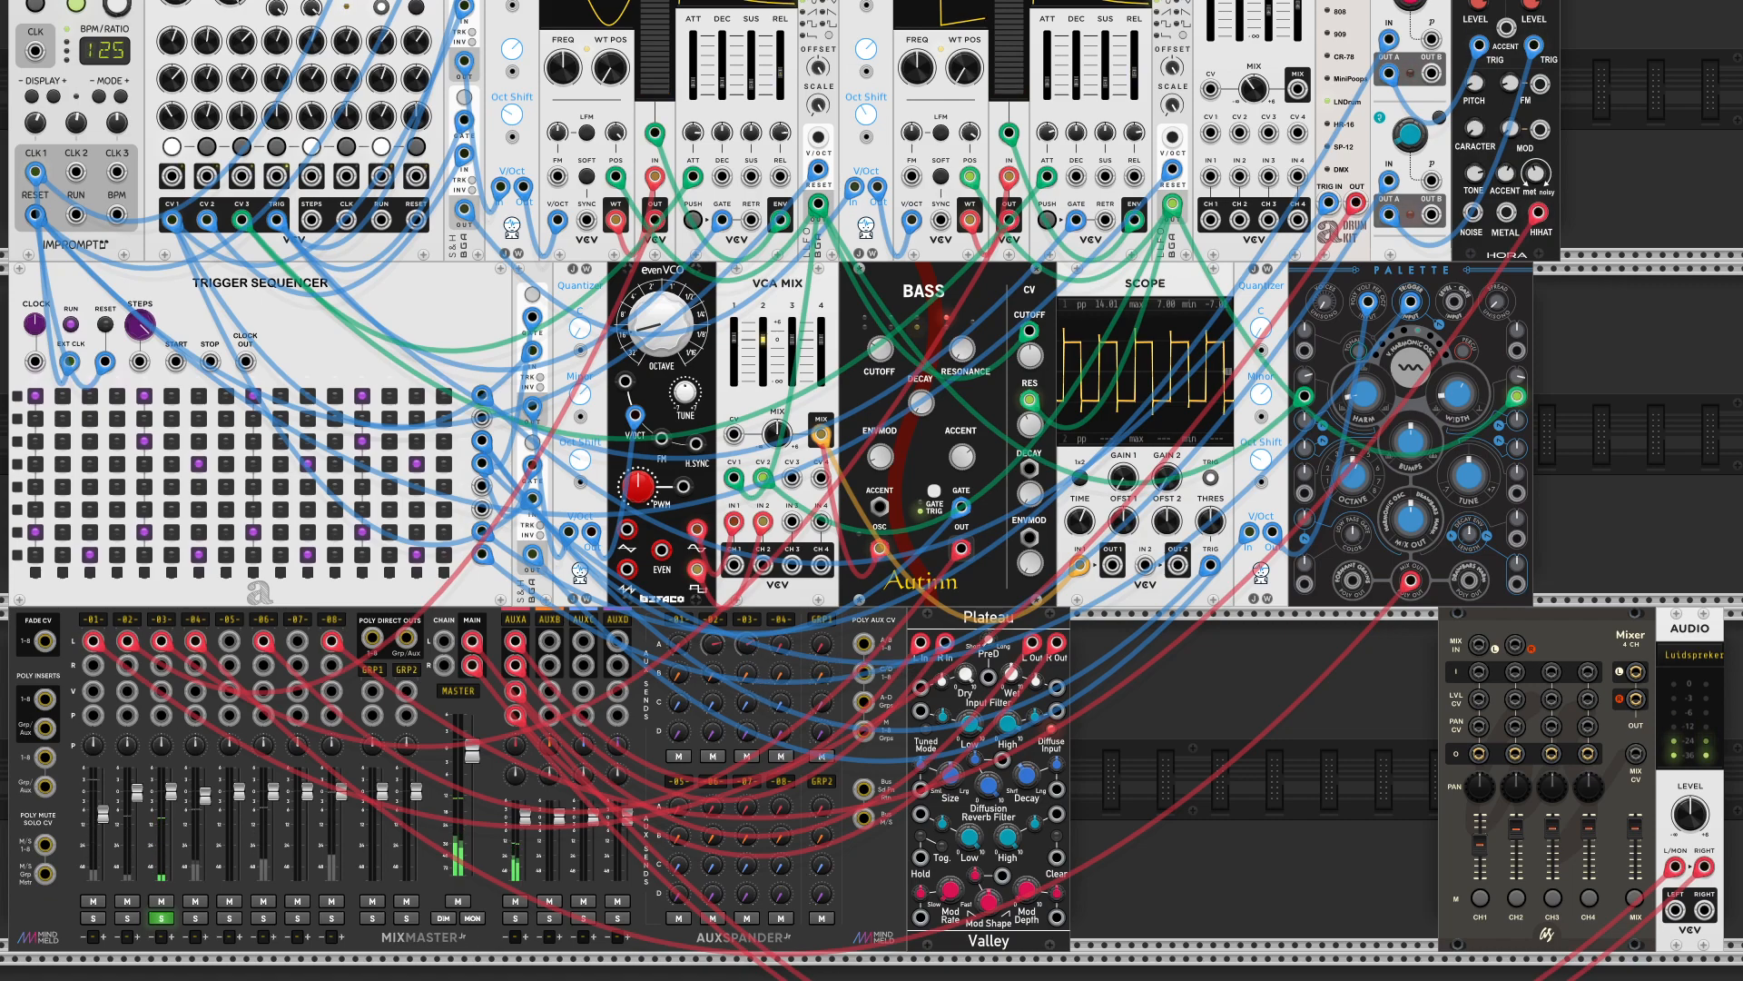
- Switch the solo from channel 3 to channel 4 and raise channel 4's AUXA send to about -7.5 dB
click(196, 918)
click(160, 918)
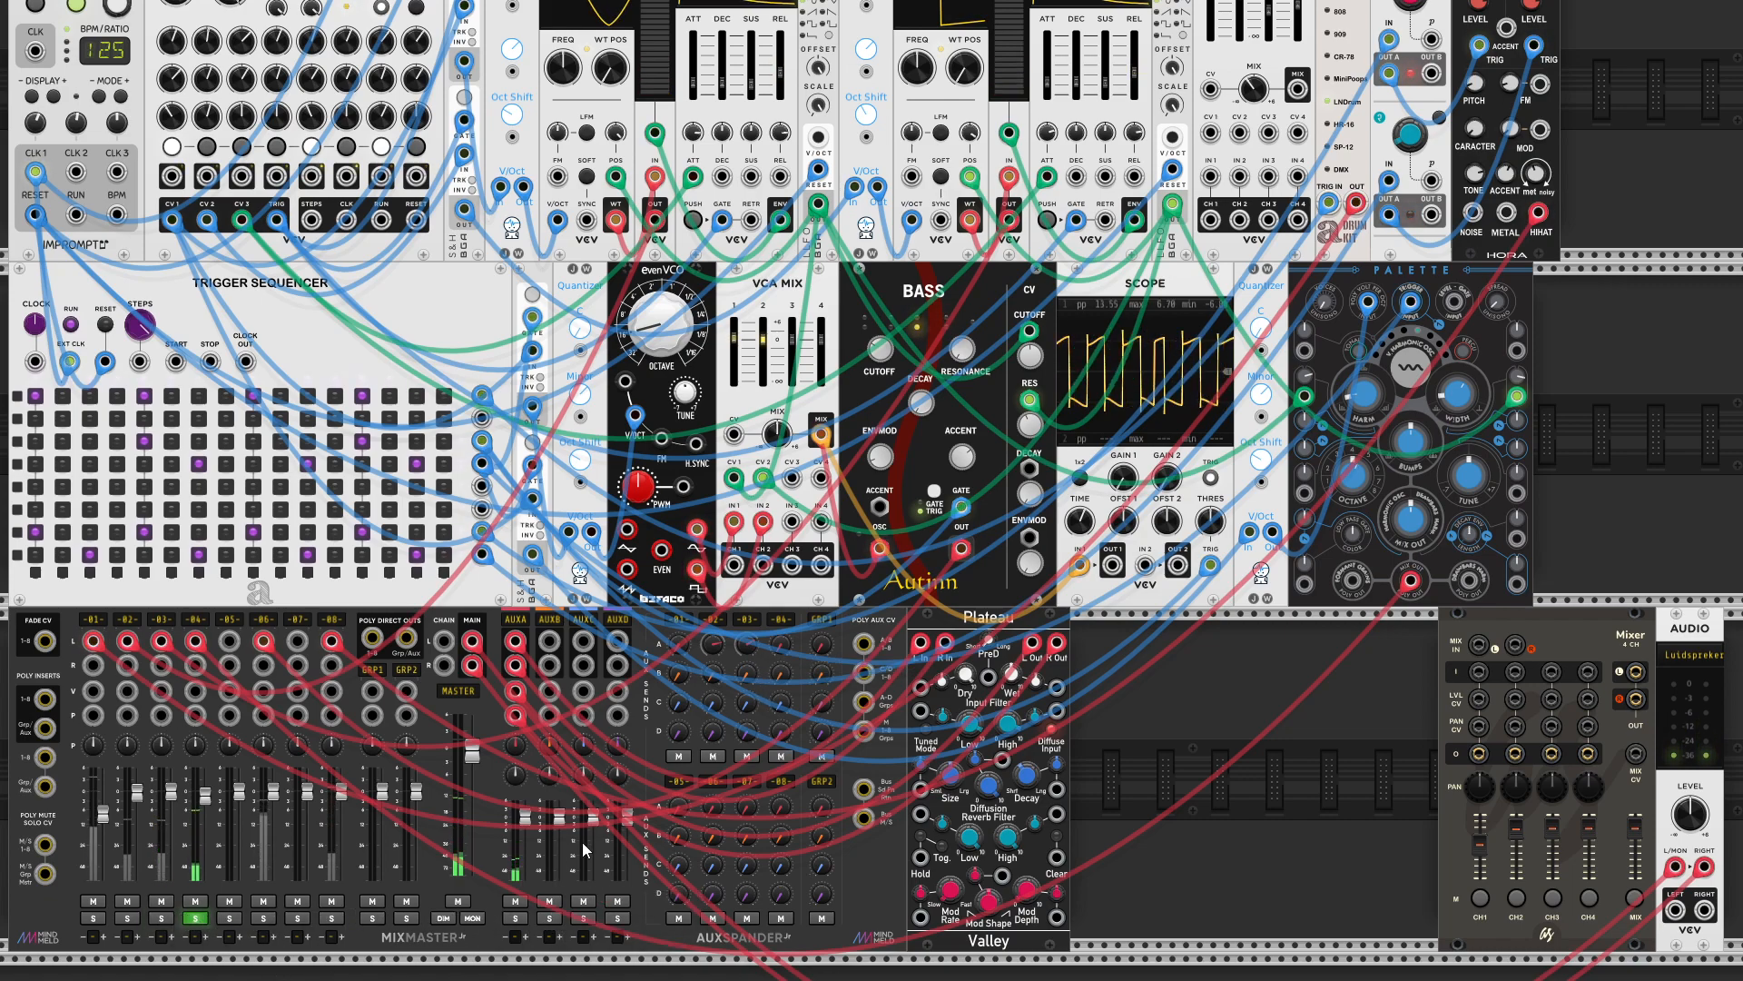
drag(780, 647, 781, 647)
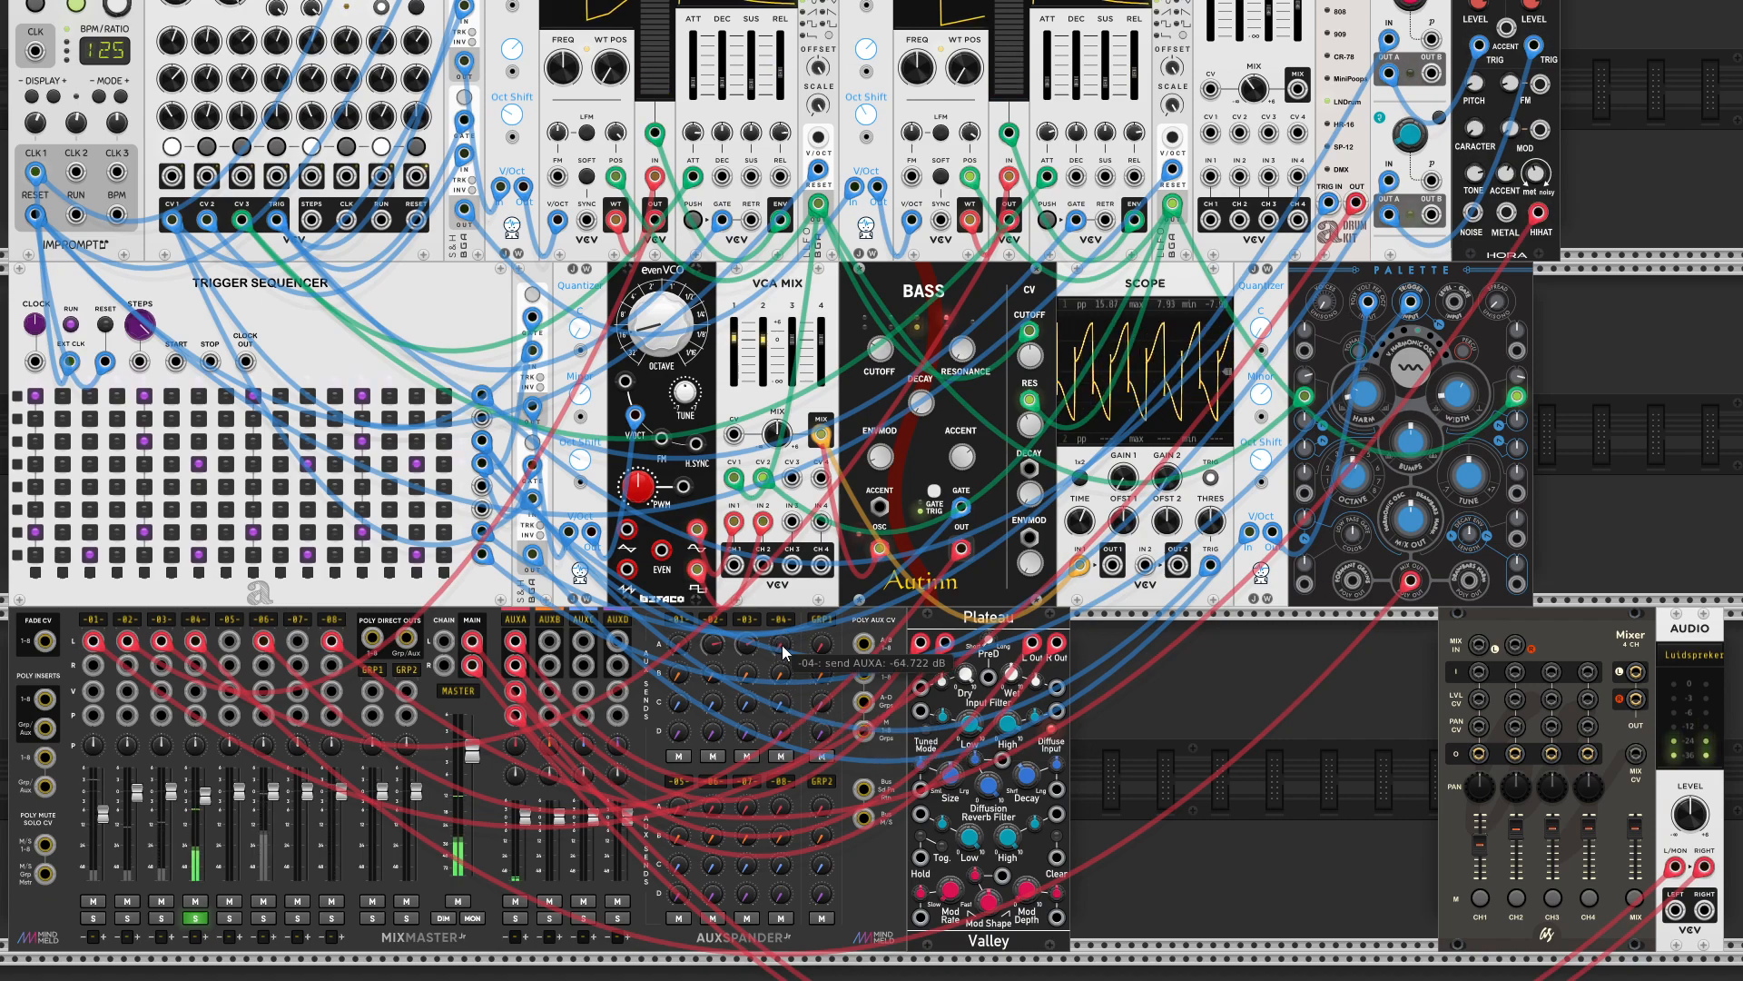
drag(779, 646, 779, 646)
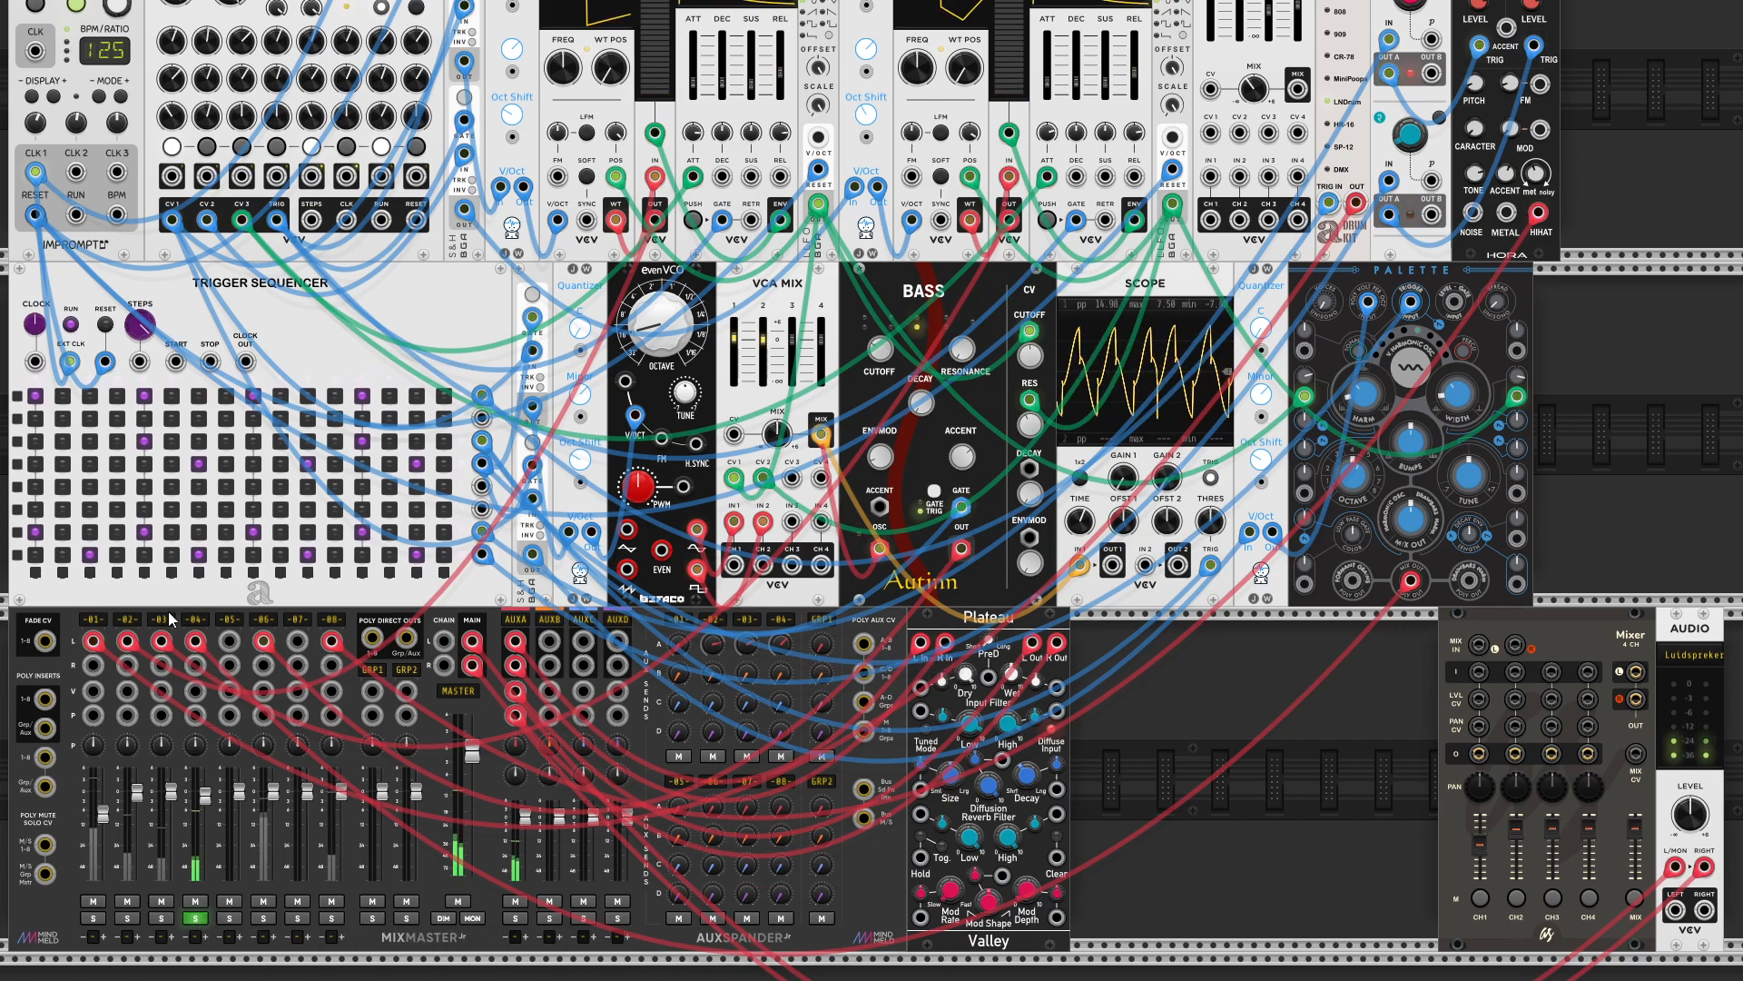
- Rename MixMaster channel 1 to "kick" and channel 2 to "osc1"
right_click(103, 620)
click(86, 660)
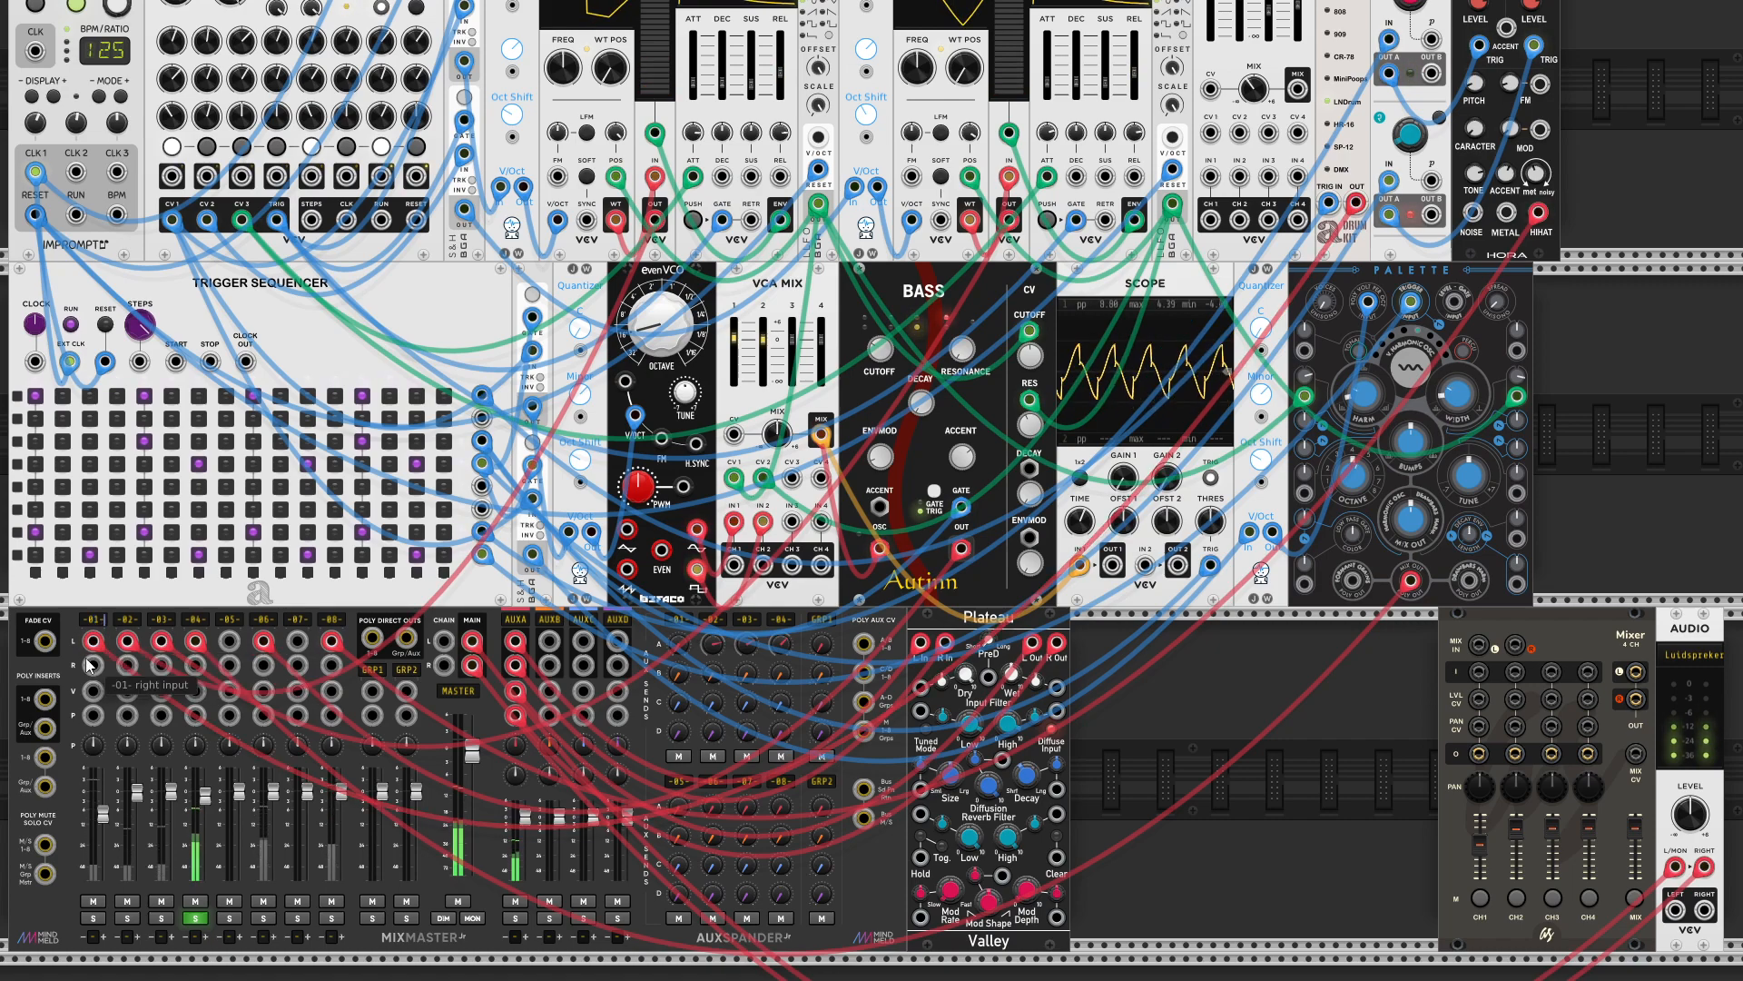
key(BackSpace)
key(BackSpace)
key(BackSpace)
key(BackSpace)
text(kick)
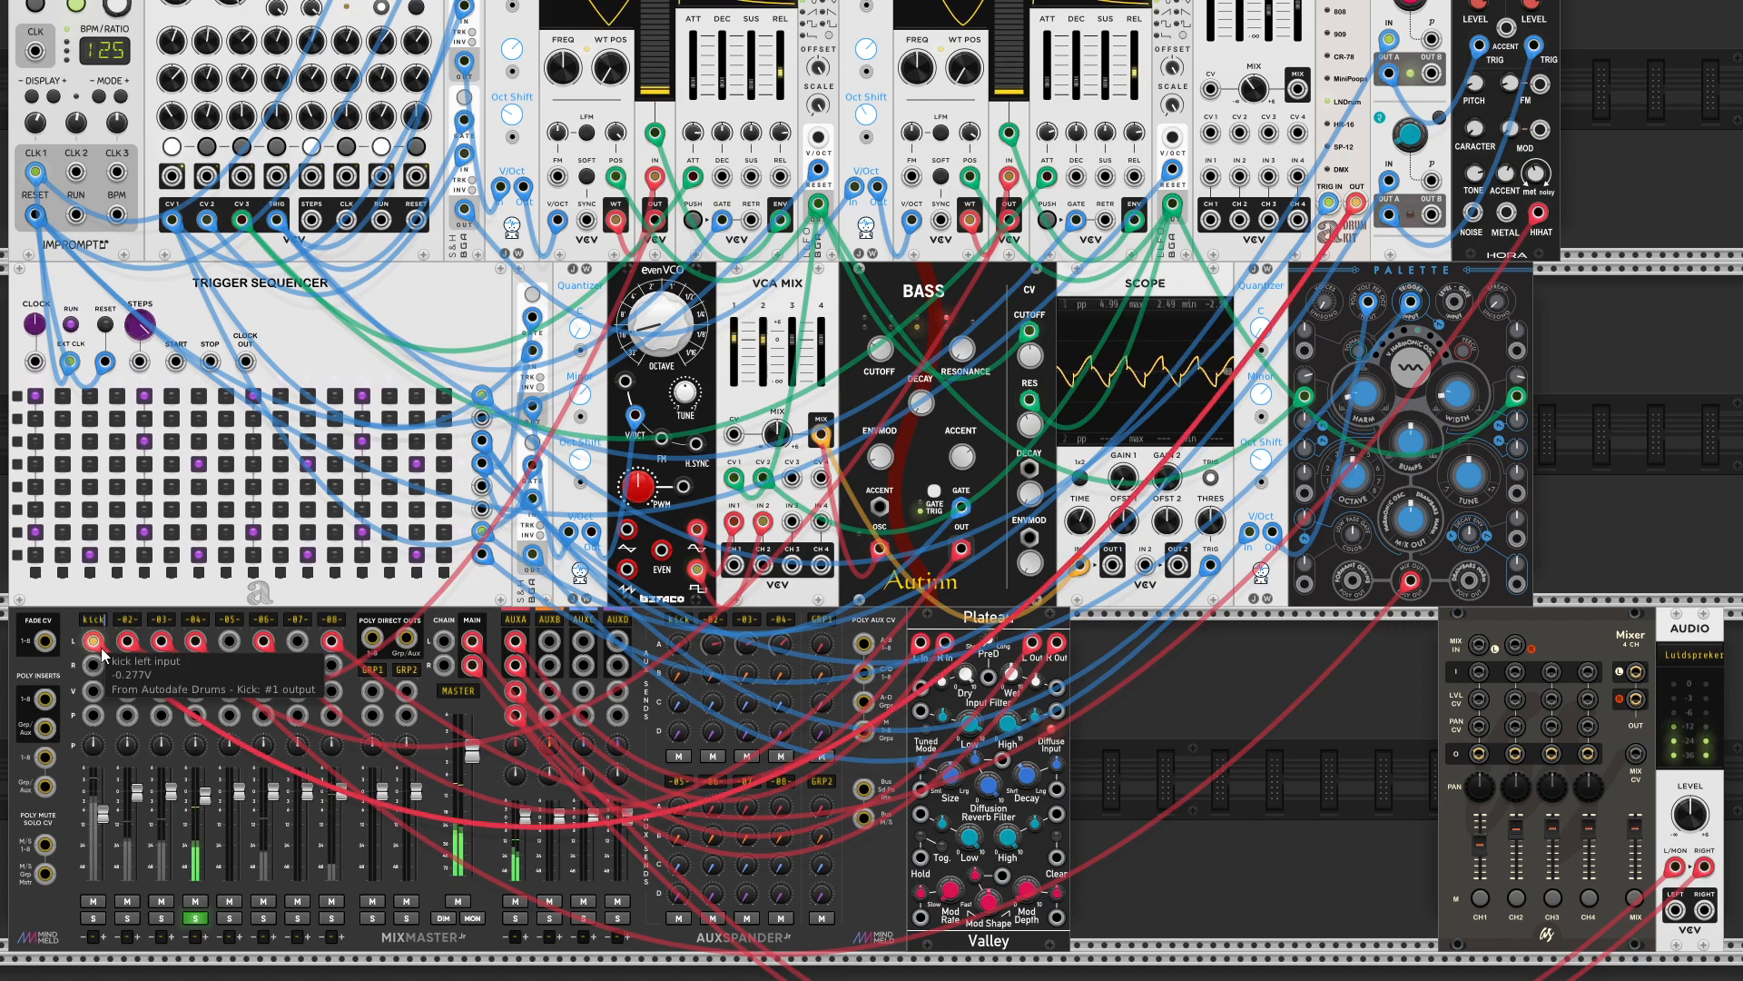
key(Tab)
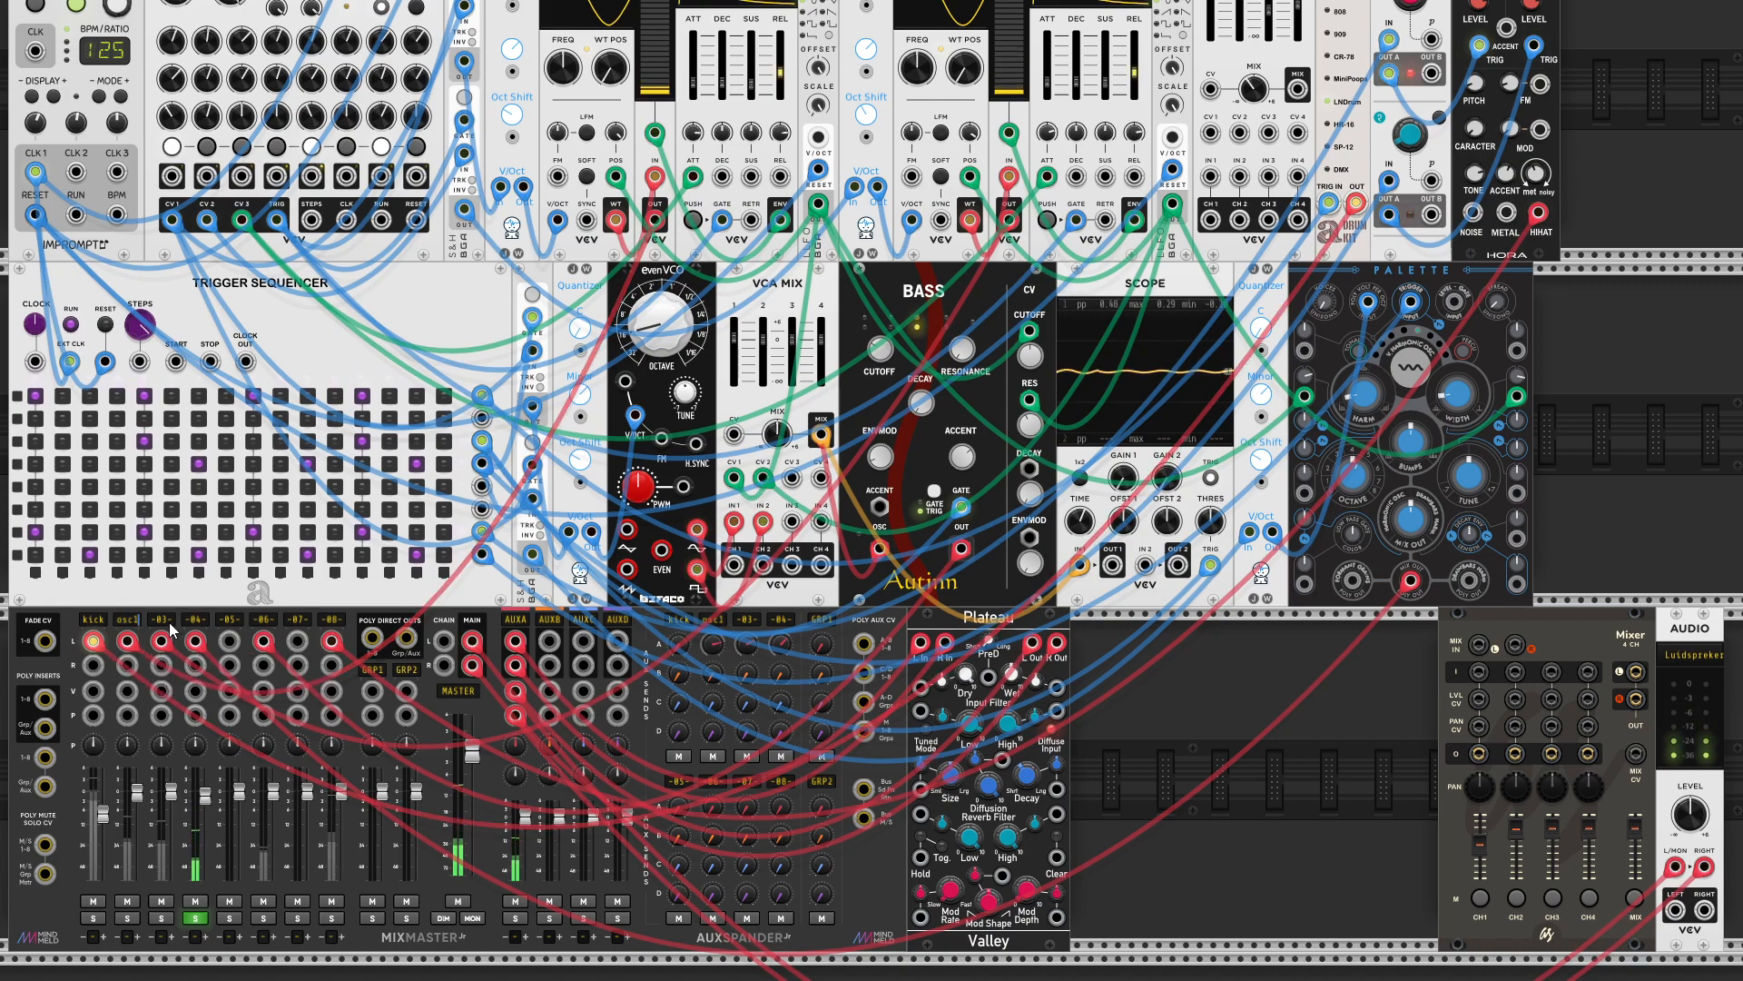
- Rename MixMaster channel 3 to "osc2" and channel 4 to "pal"
click(165, 620)
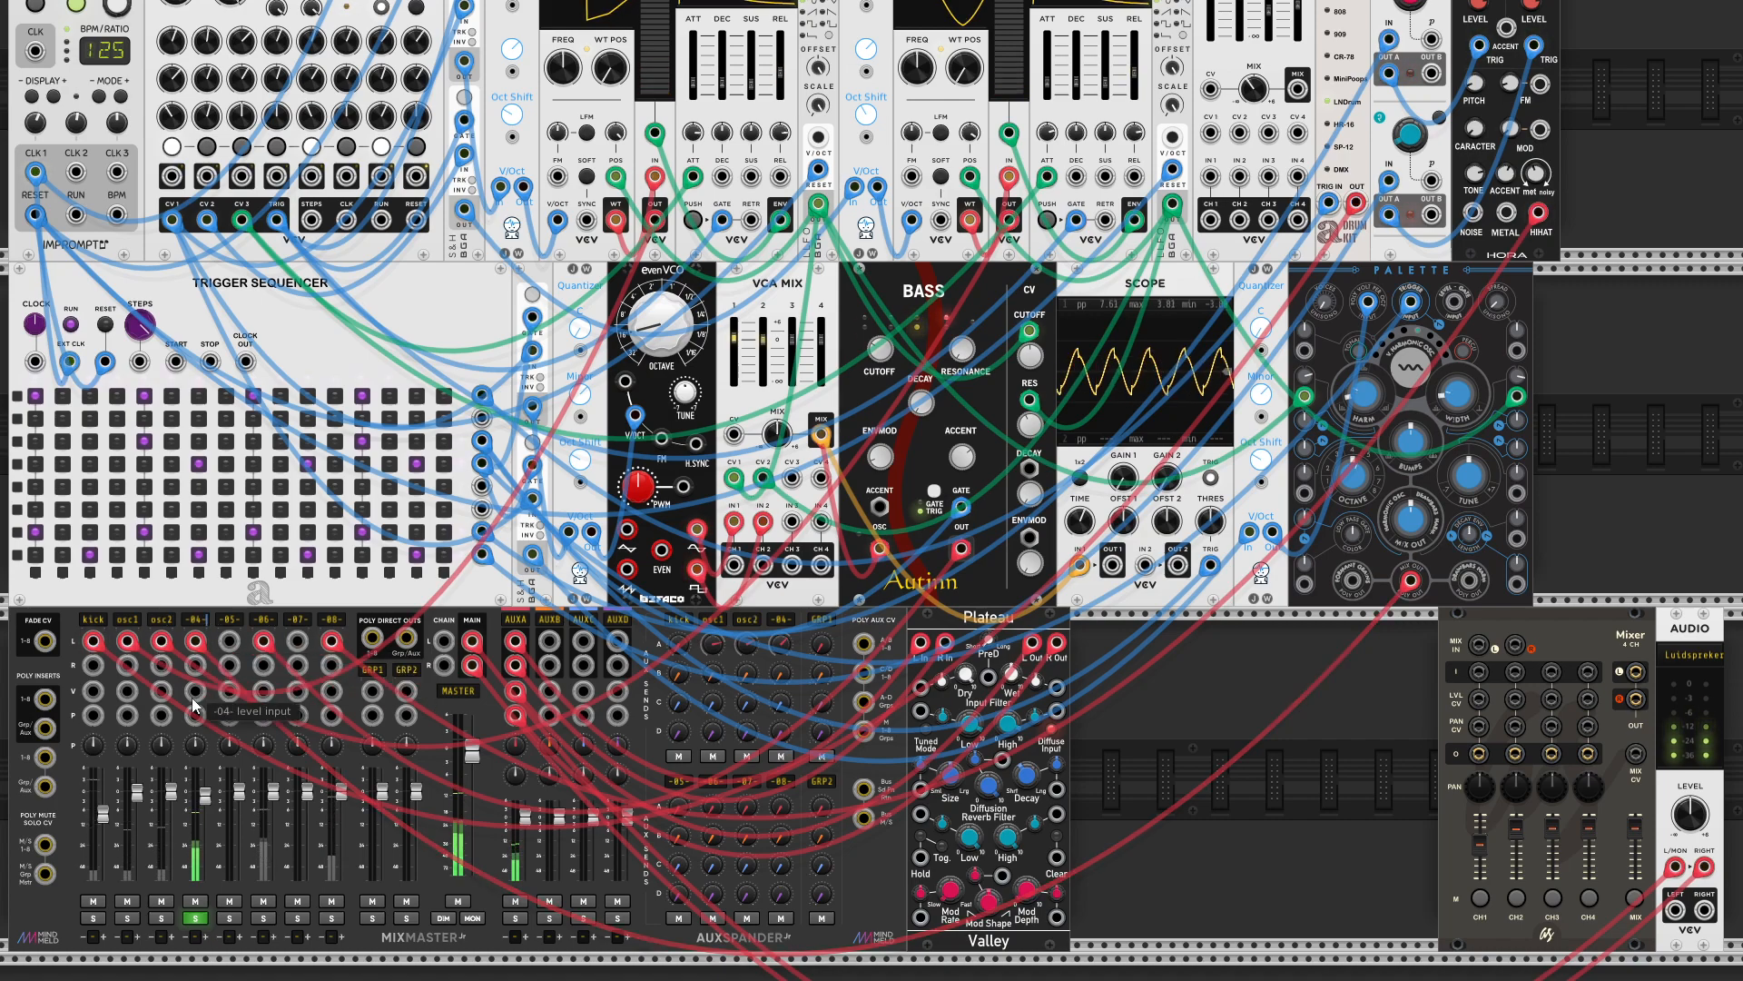
key(BackSpace)
key(BackSpace)
key(BackSpace)
text(osc)
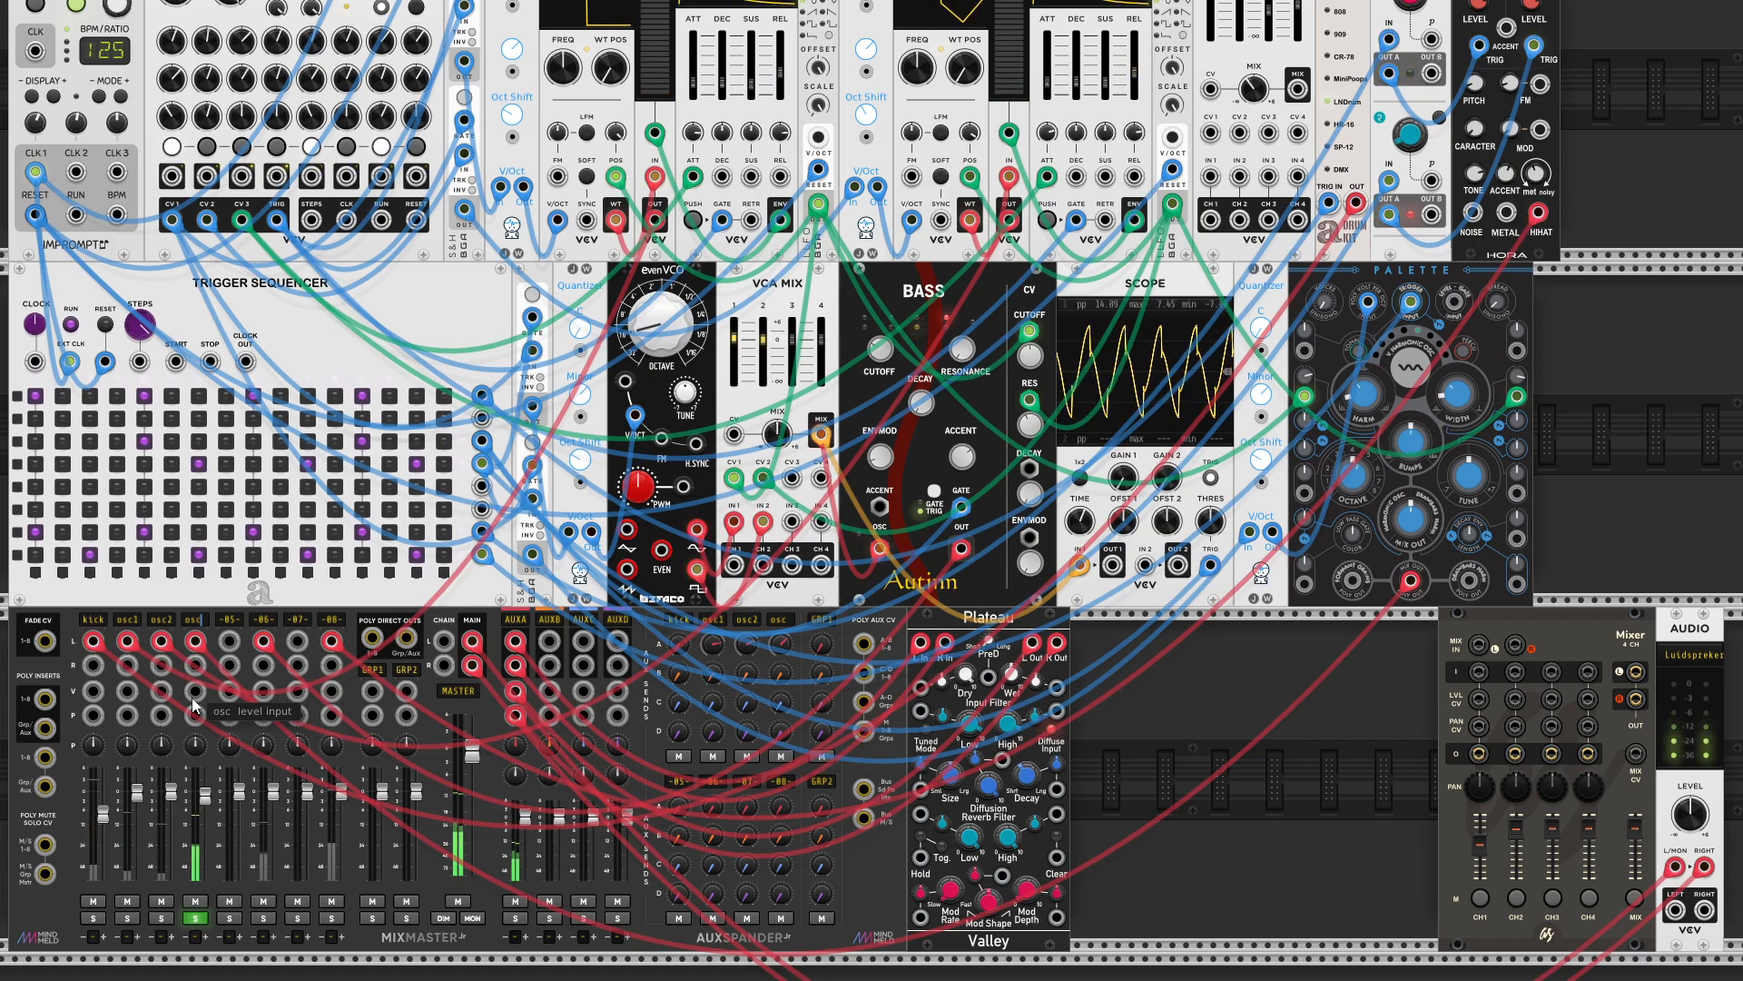
key(BackSpace)
text(p)
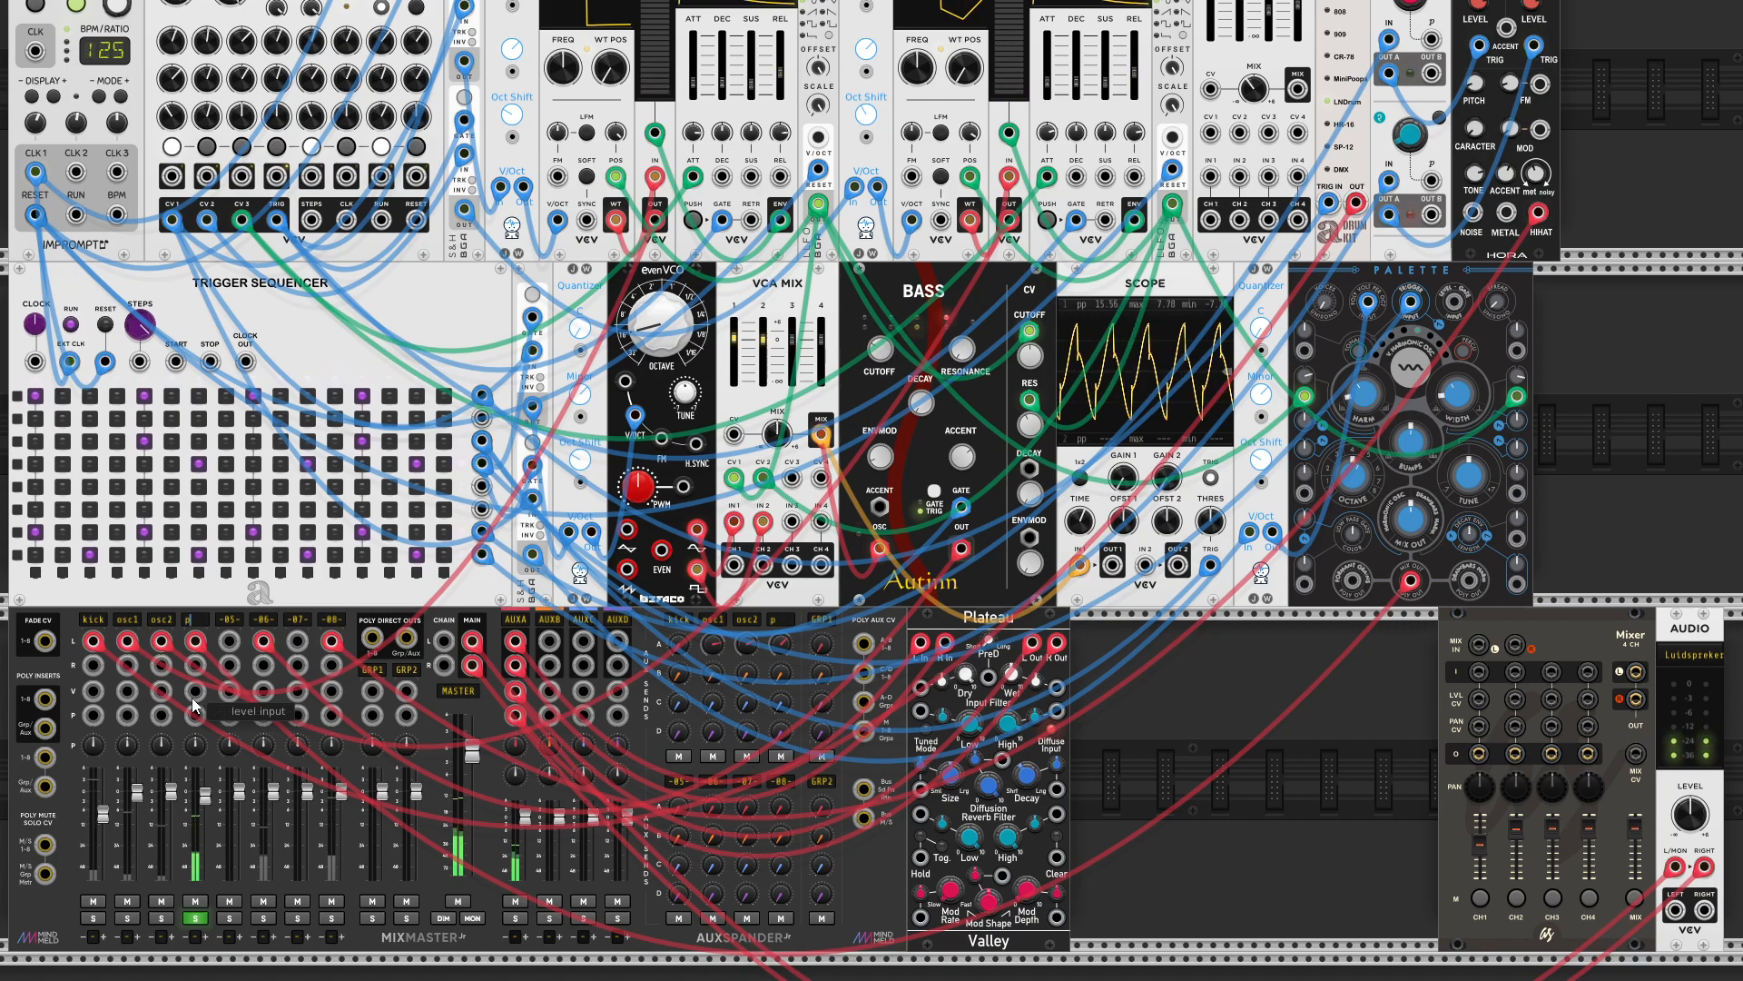
text(al)
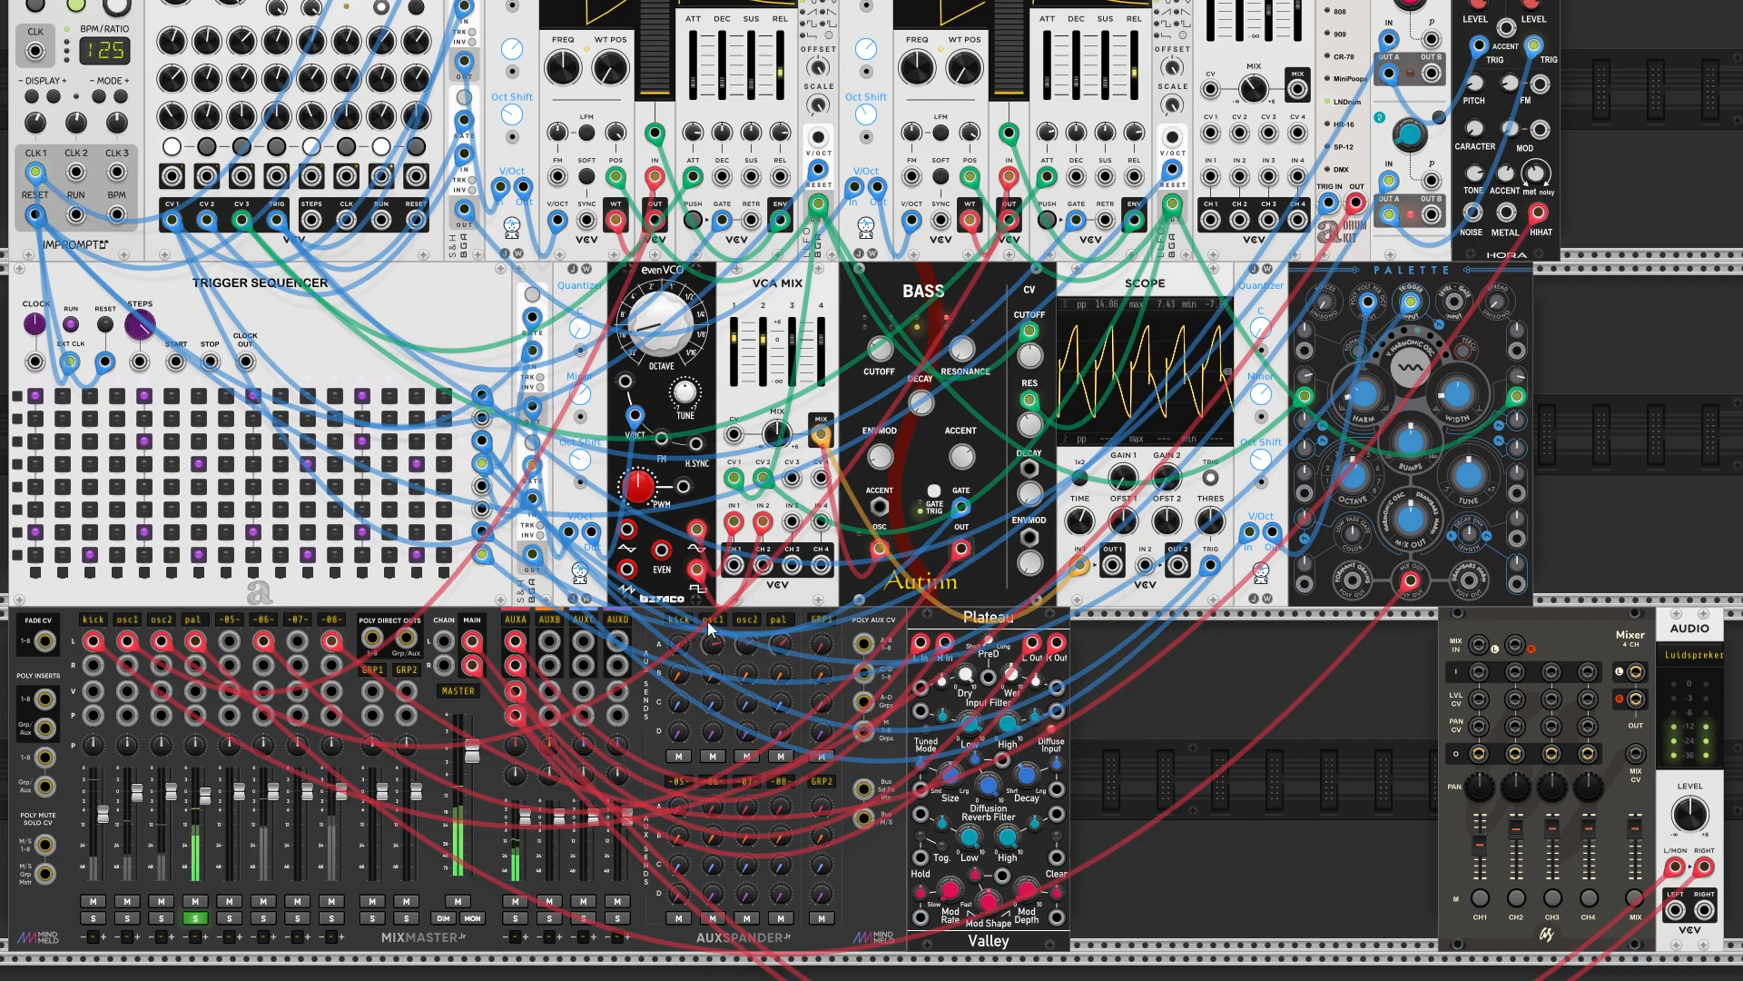
- Readjust the pal channel's AUXA send and switch the solo from pal to channel 6
mouse_move(781, 642)
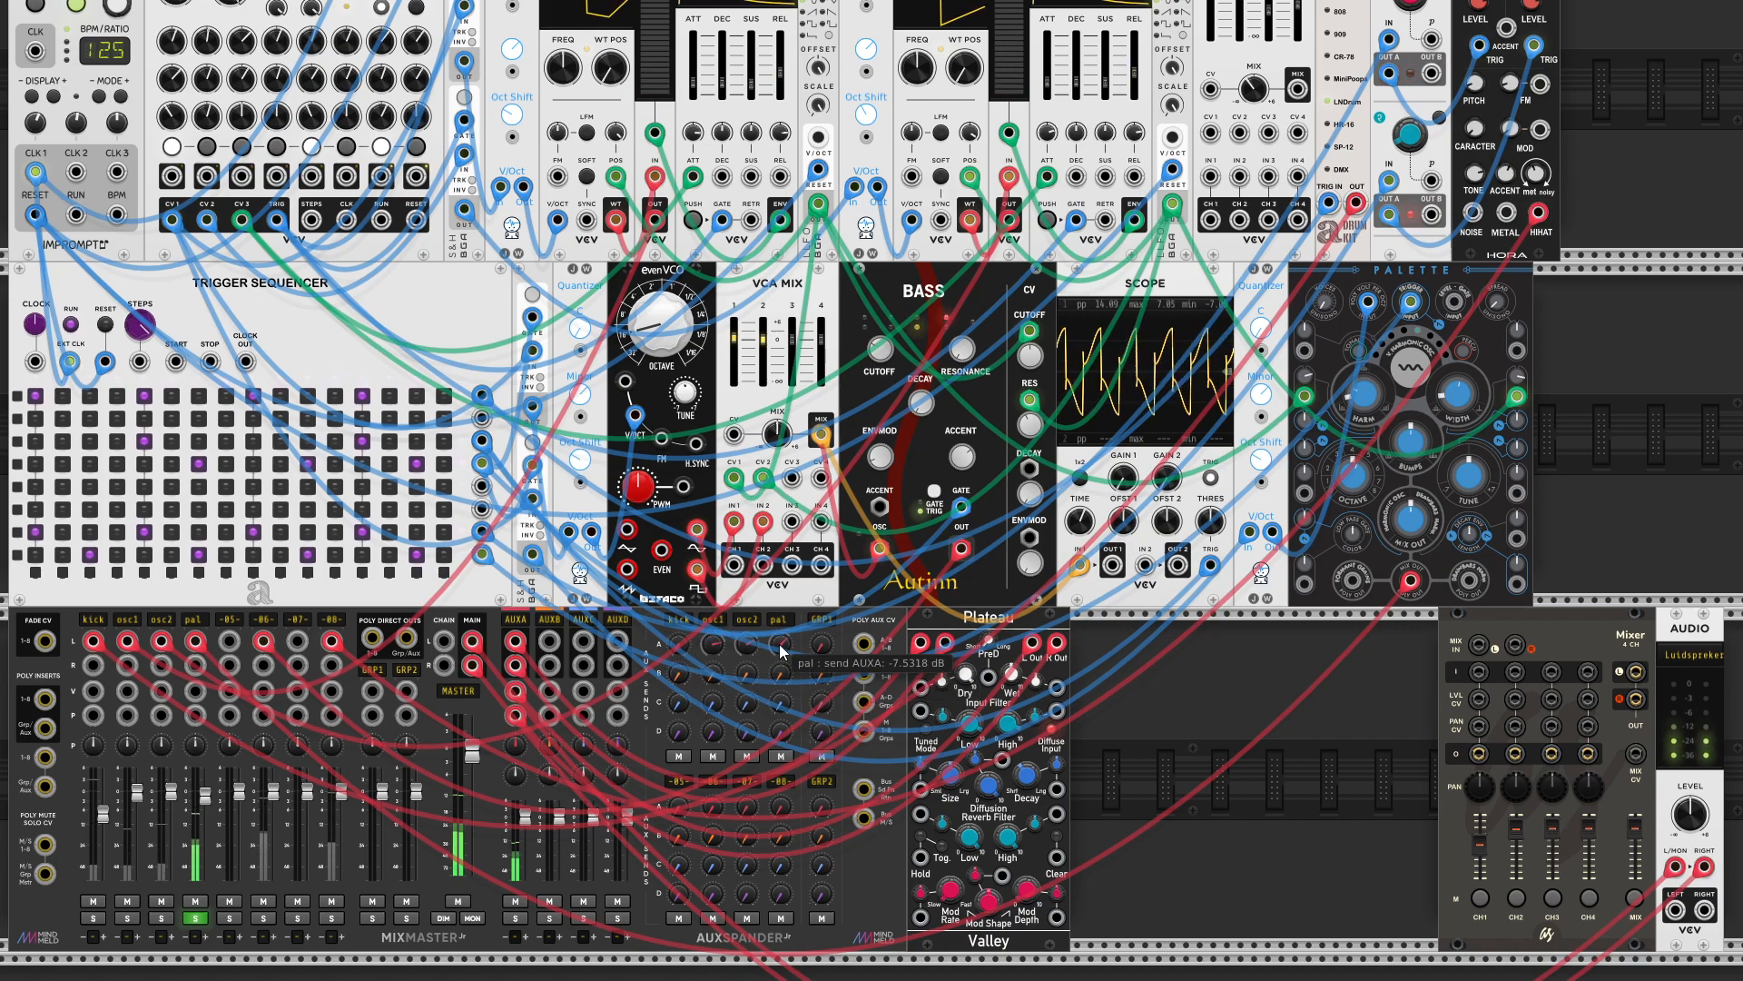
mouse_move(781, 643)
mouse_down()
mouse_move(781, 681)
mouse_move(781, 643)
mouse_up()
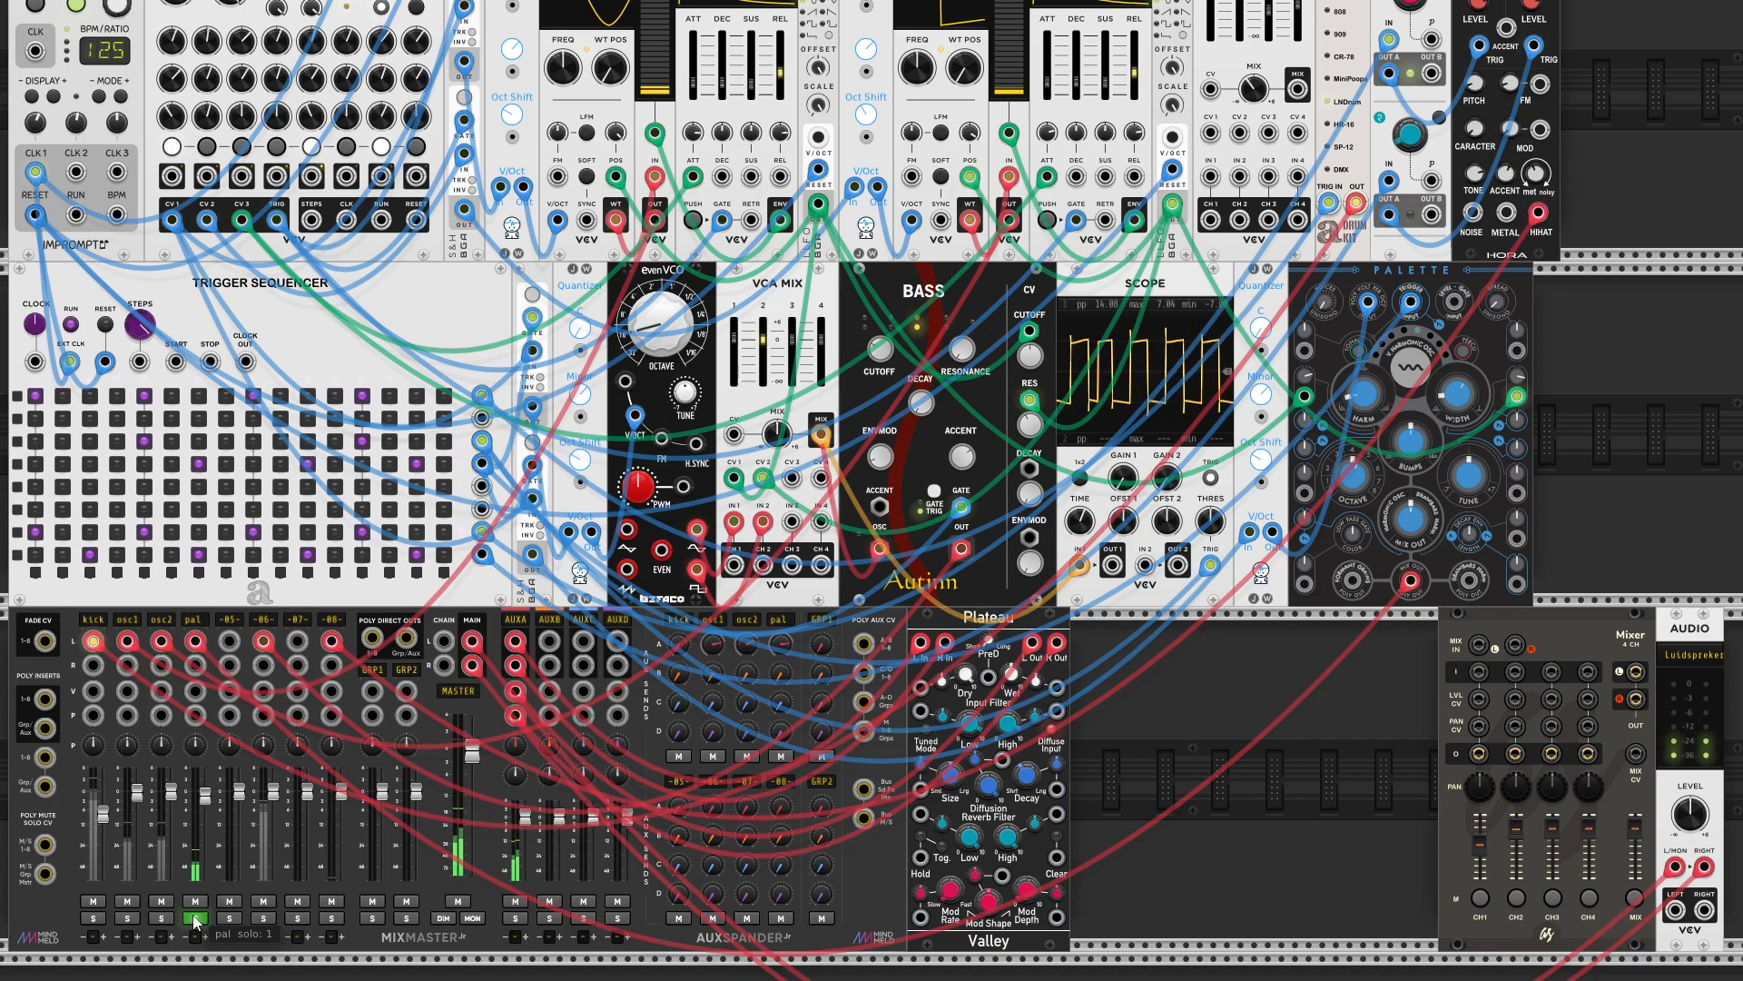
click(265, 918)
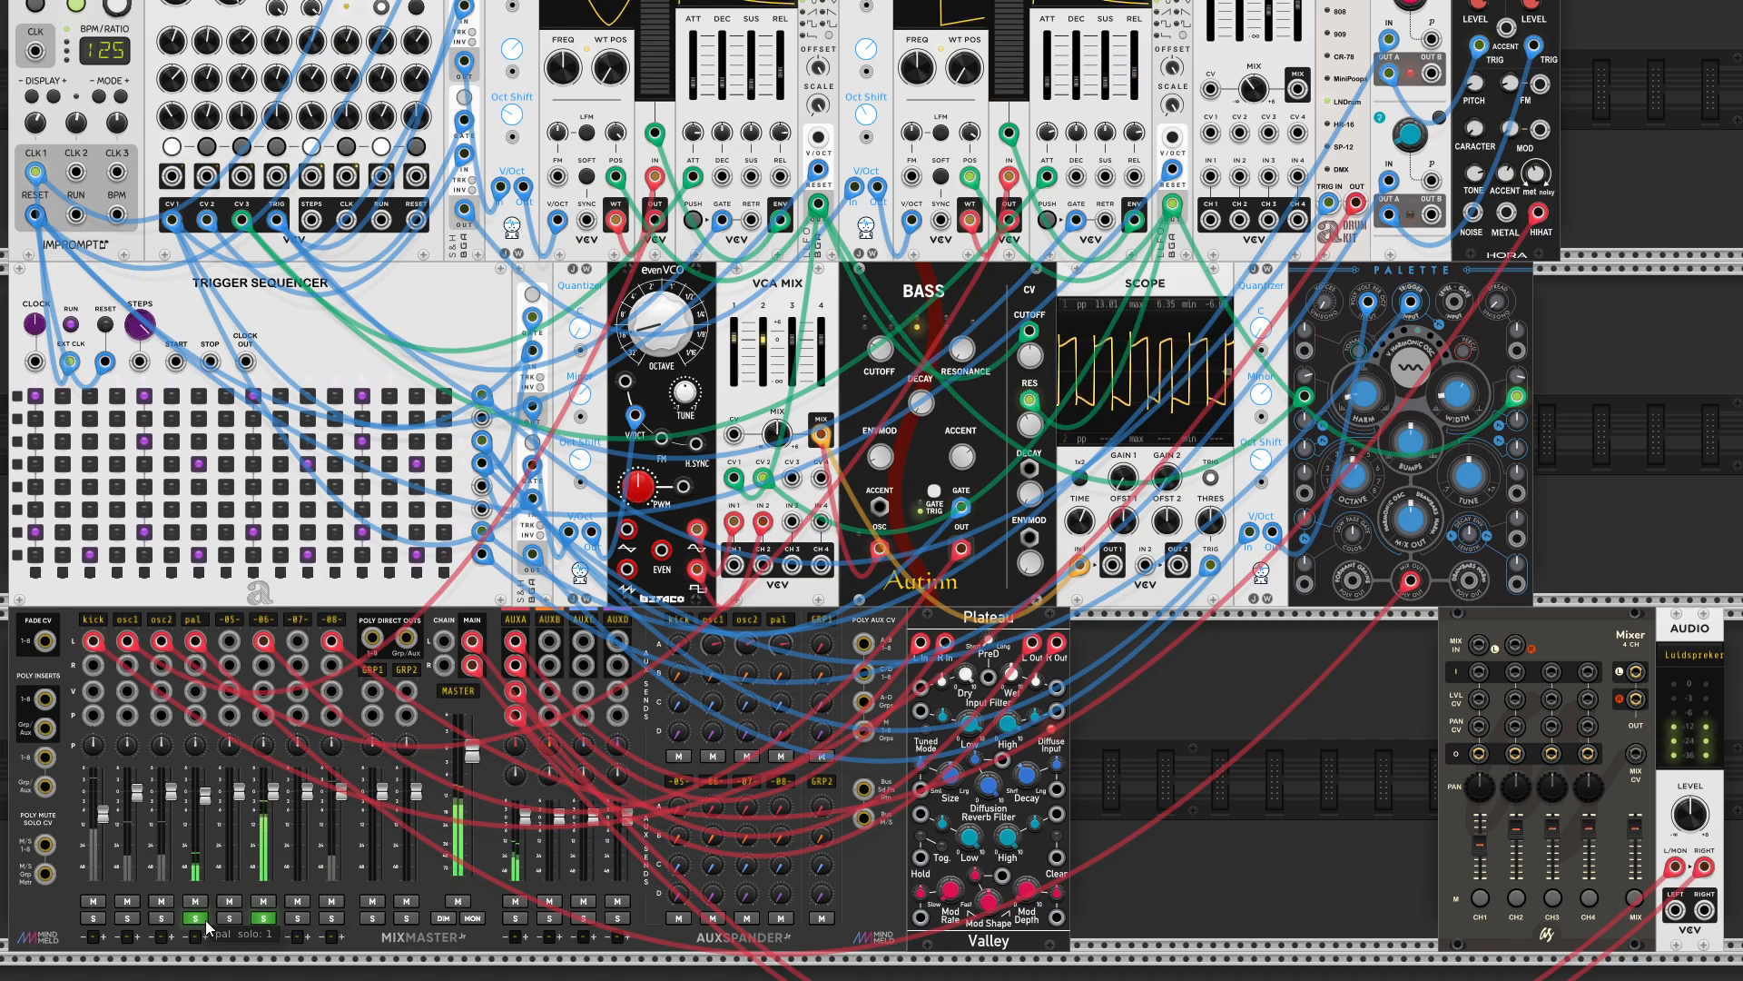
click(195, 918)
scroll(361, 844, up, 2)
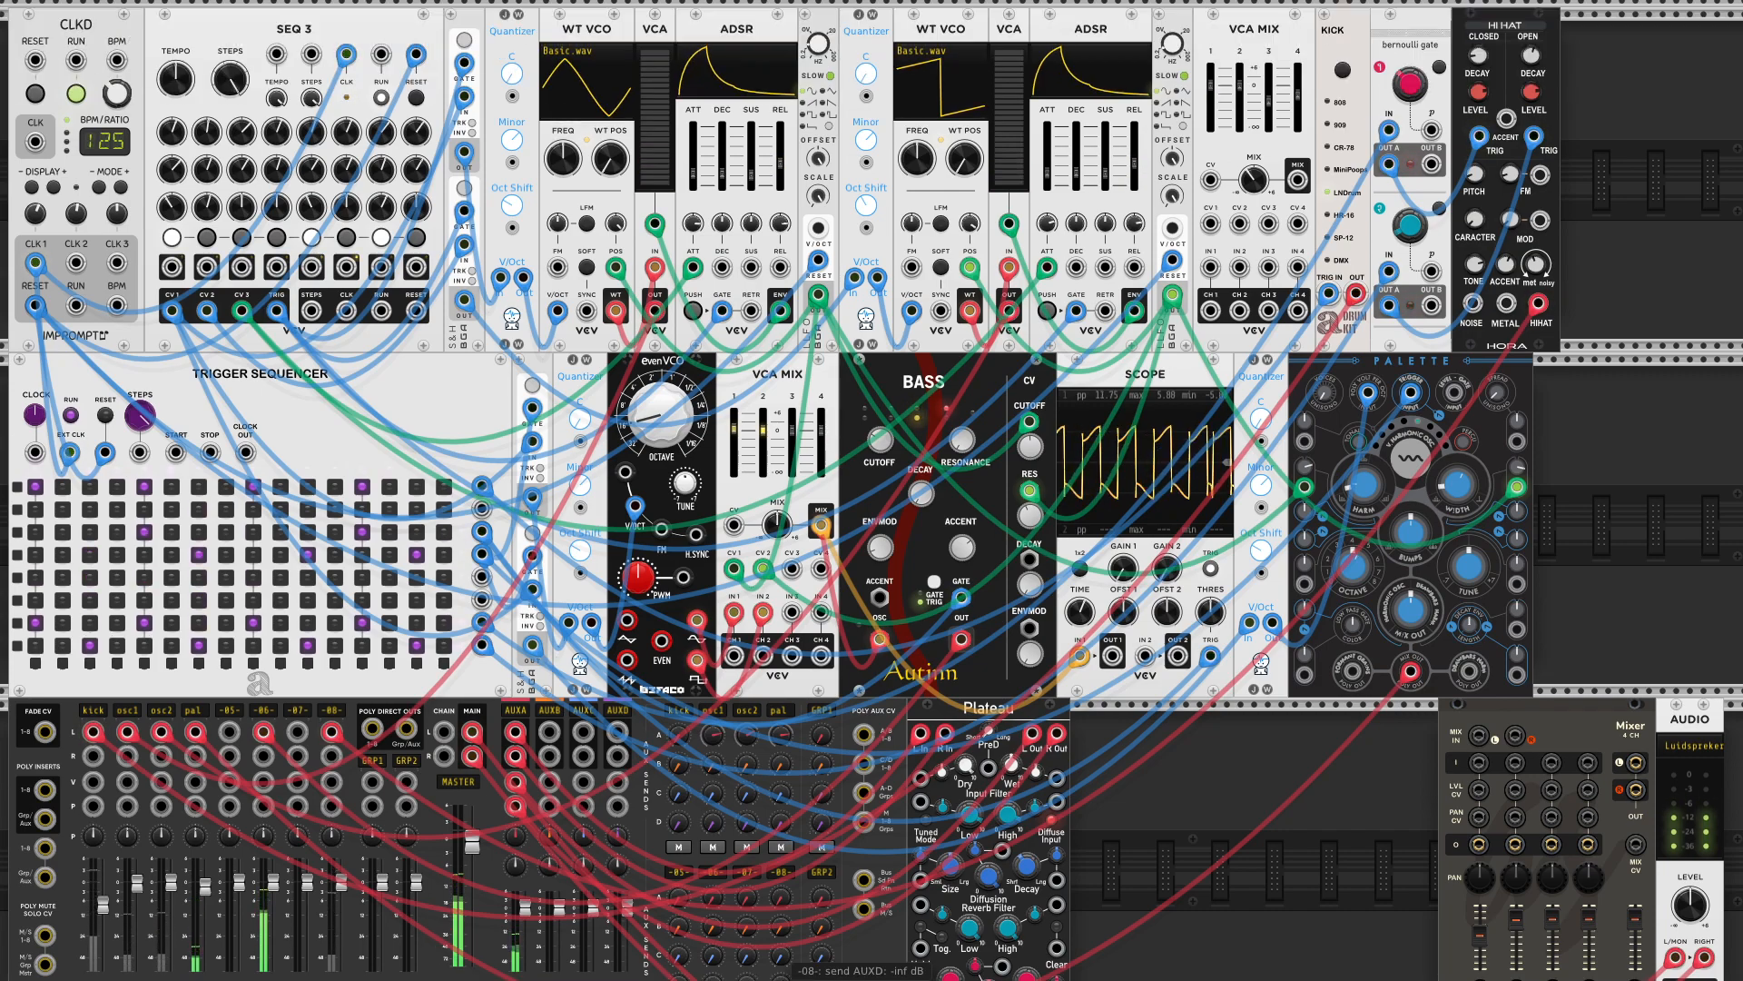
- Take the pal channel out of solo and adjust channel 6's AUXA send on the AuxSpander
scroll(278, 901, down, 2)
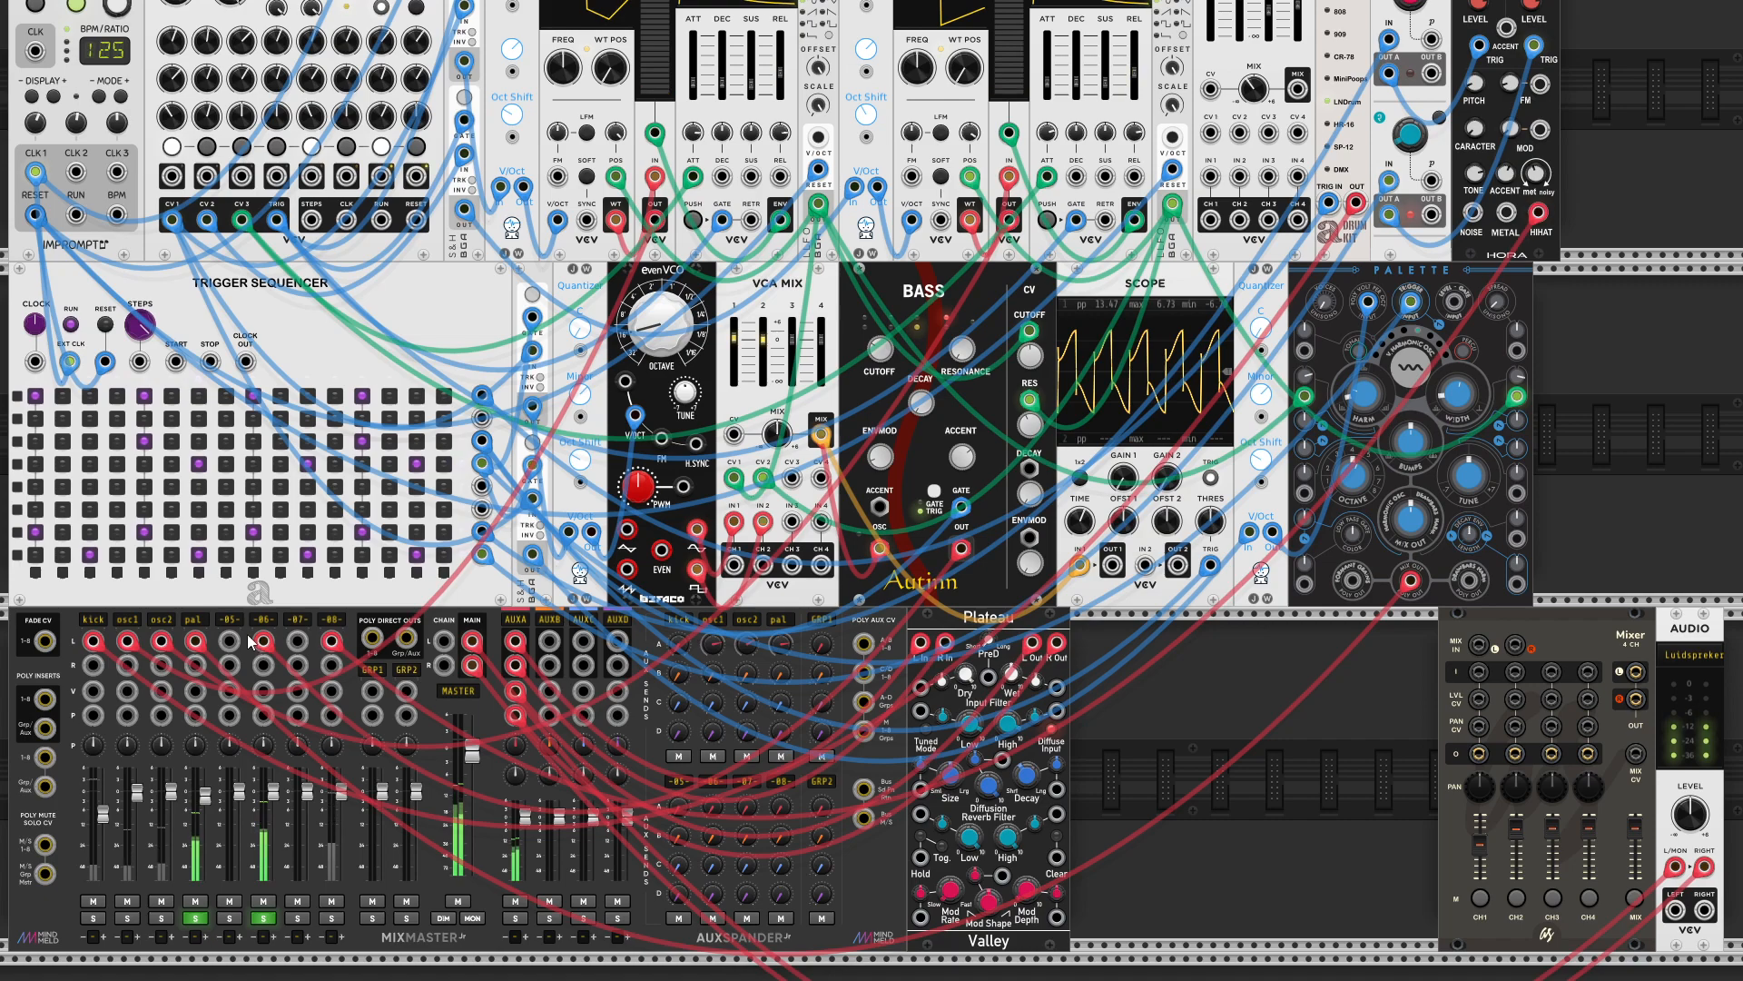
click(199, 918)
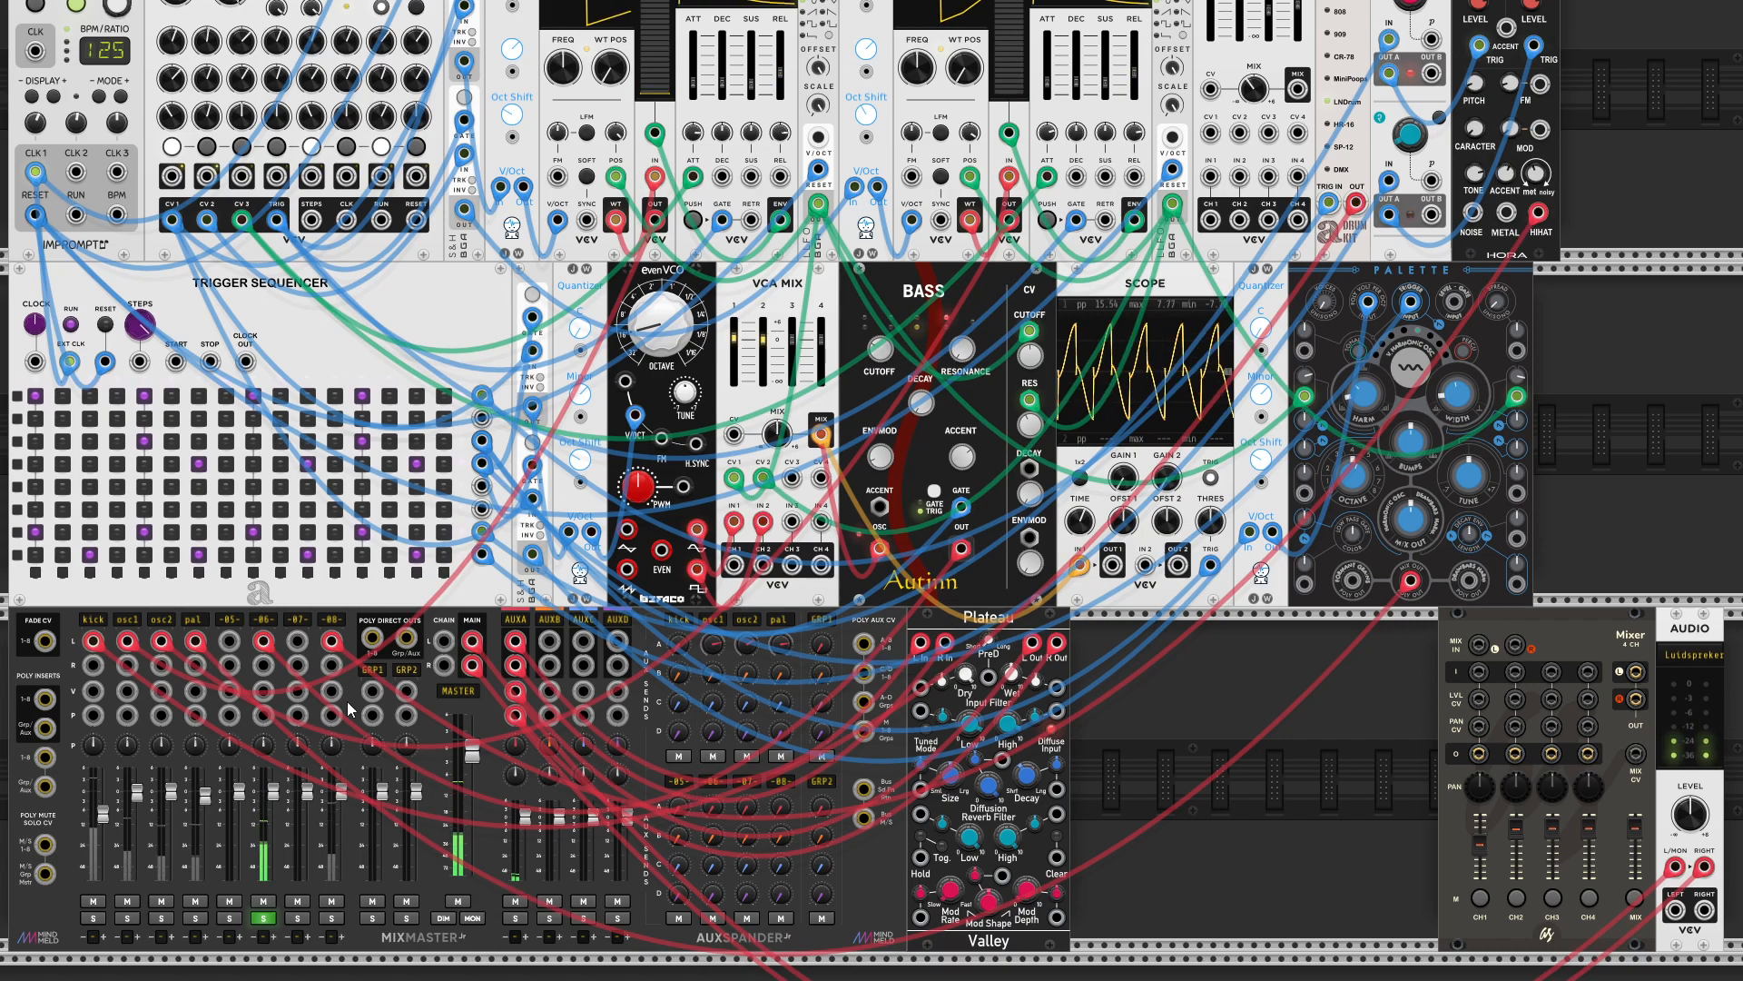
drag(712, 835, 714, 737)
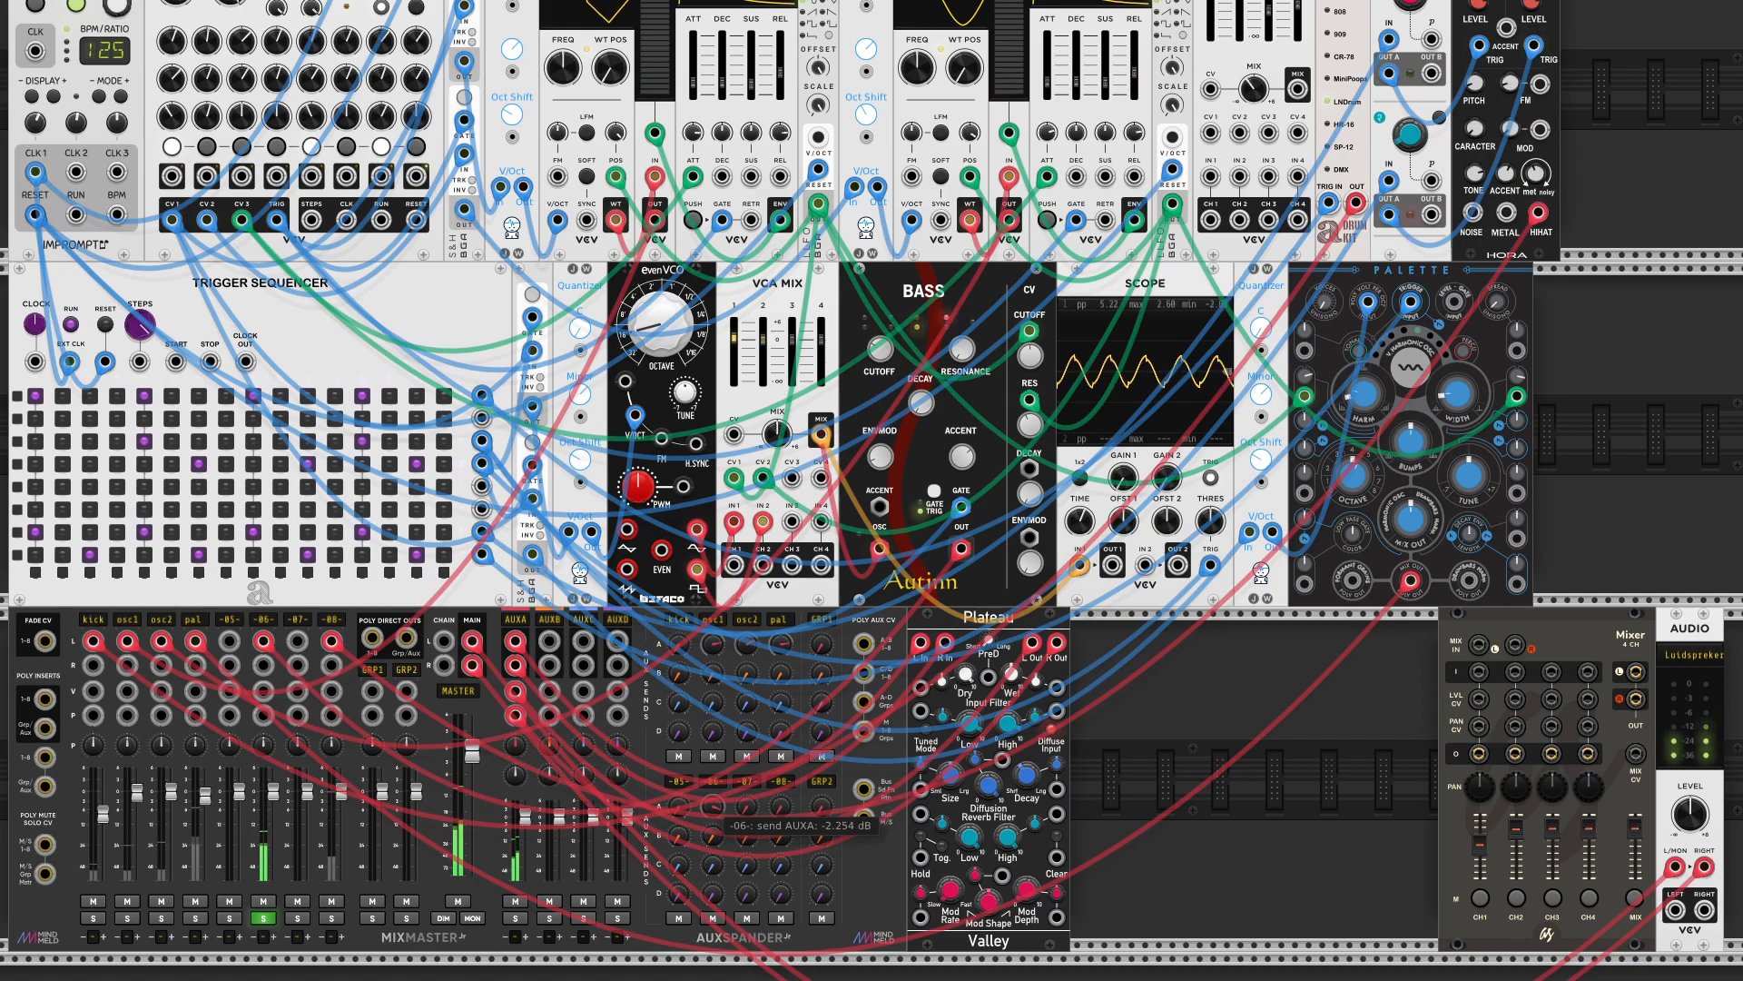
drag(713, 737, 713, 740)
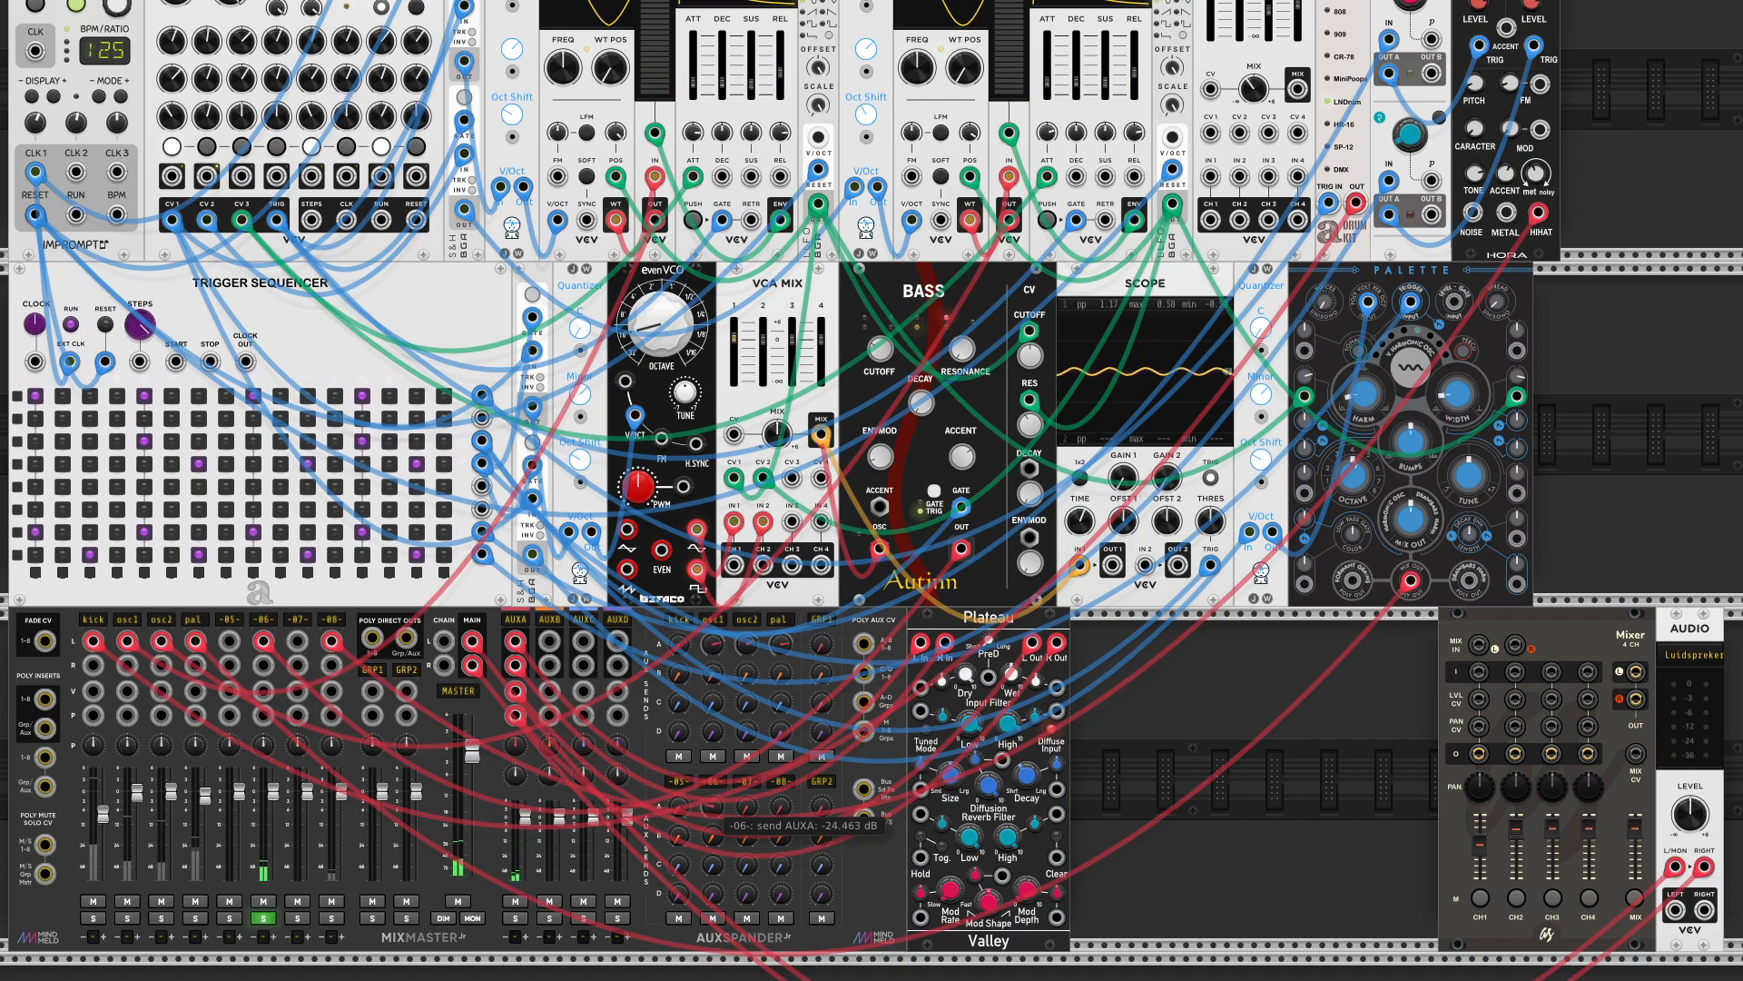
drag(714, 806, 714, 806)
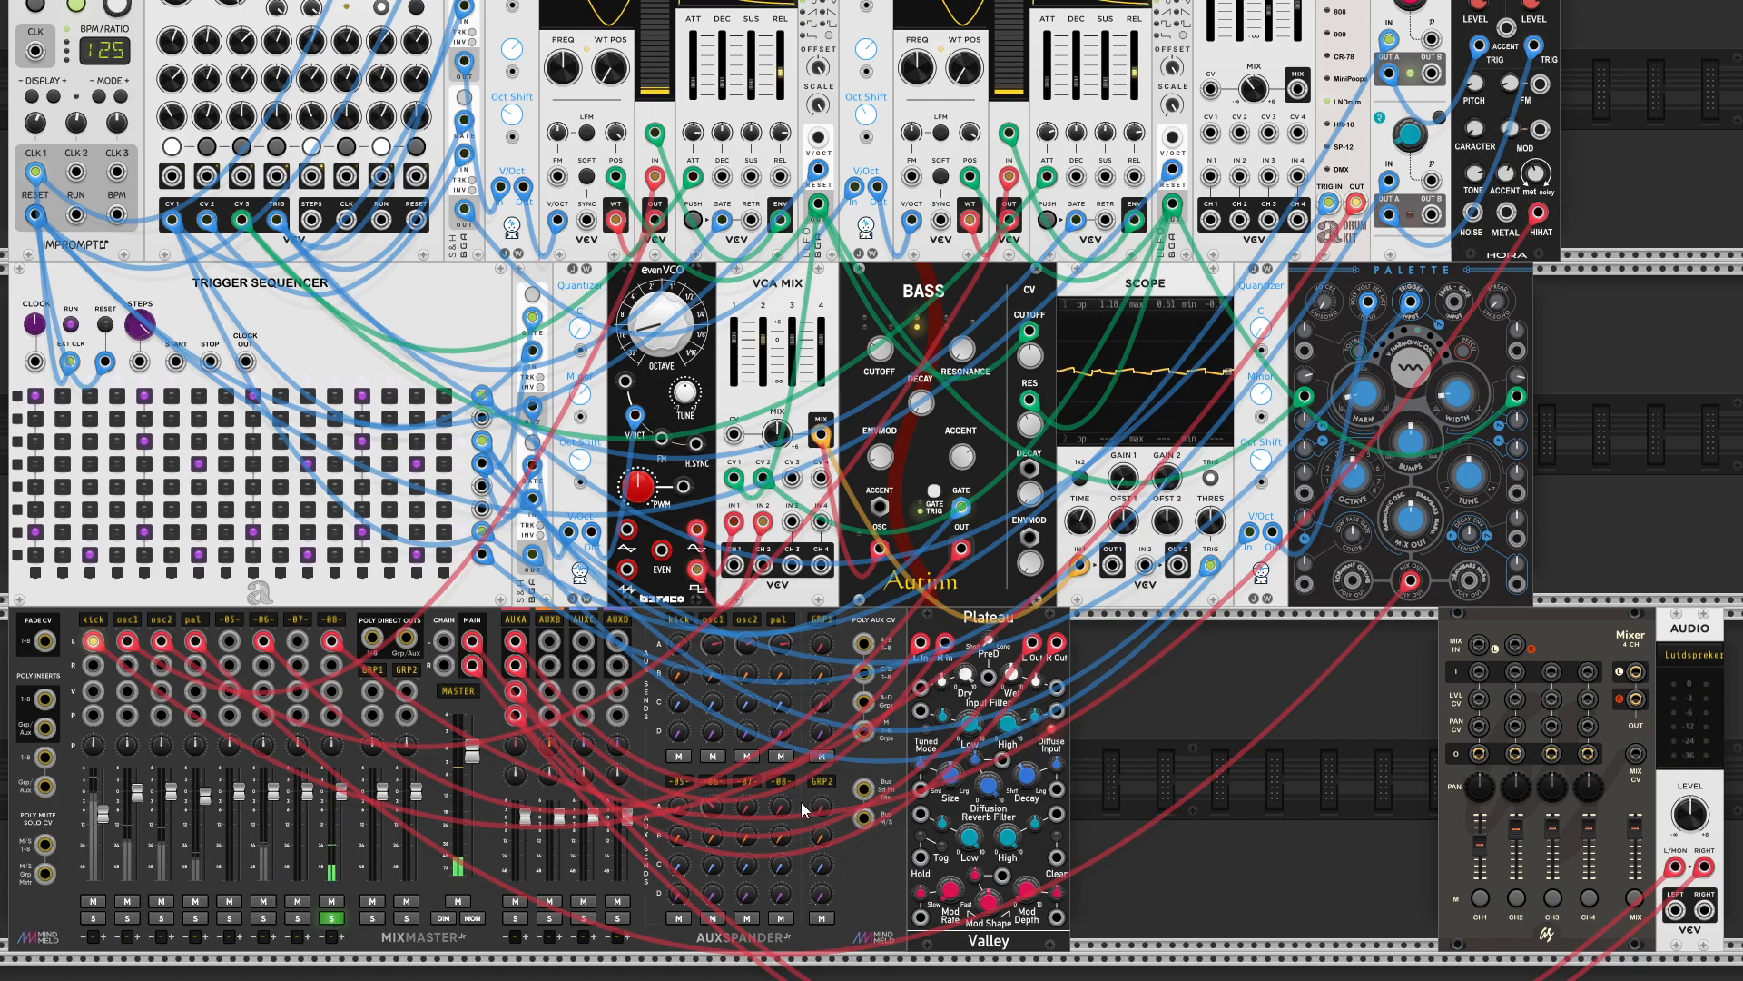
- Switch the solo from channel 6 to channel 8 and raise channel 8's AUXA send
drag(782, 814, 783, 790)
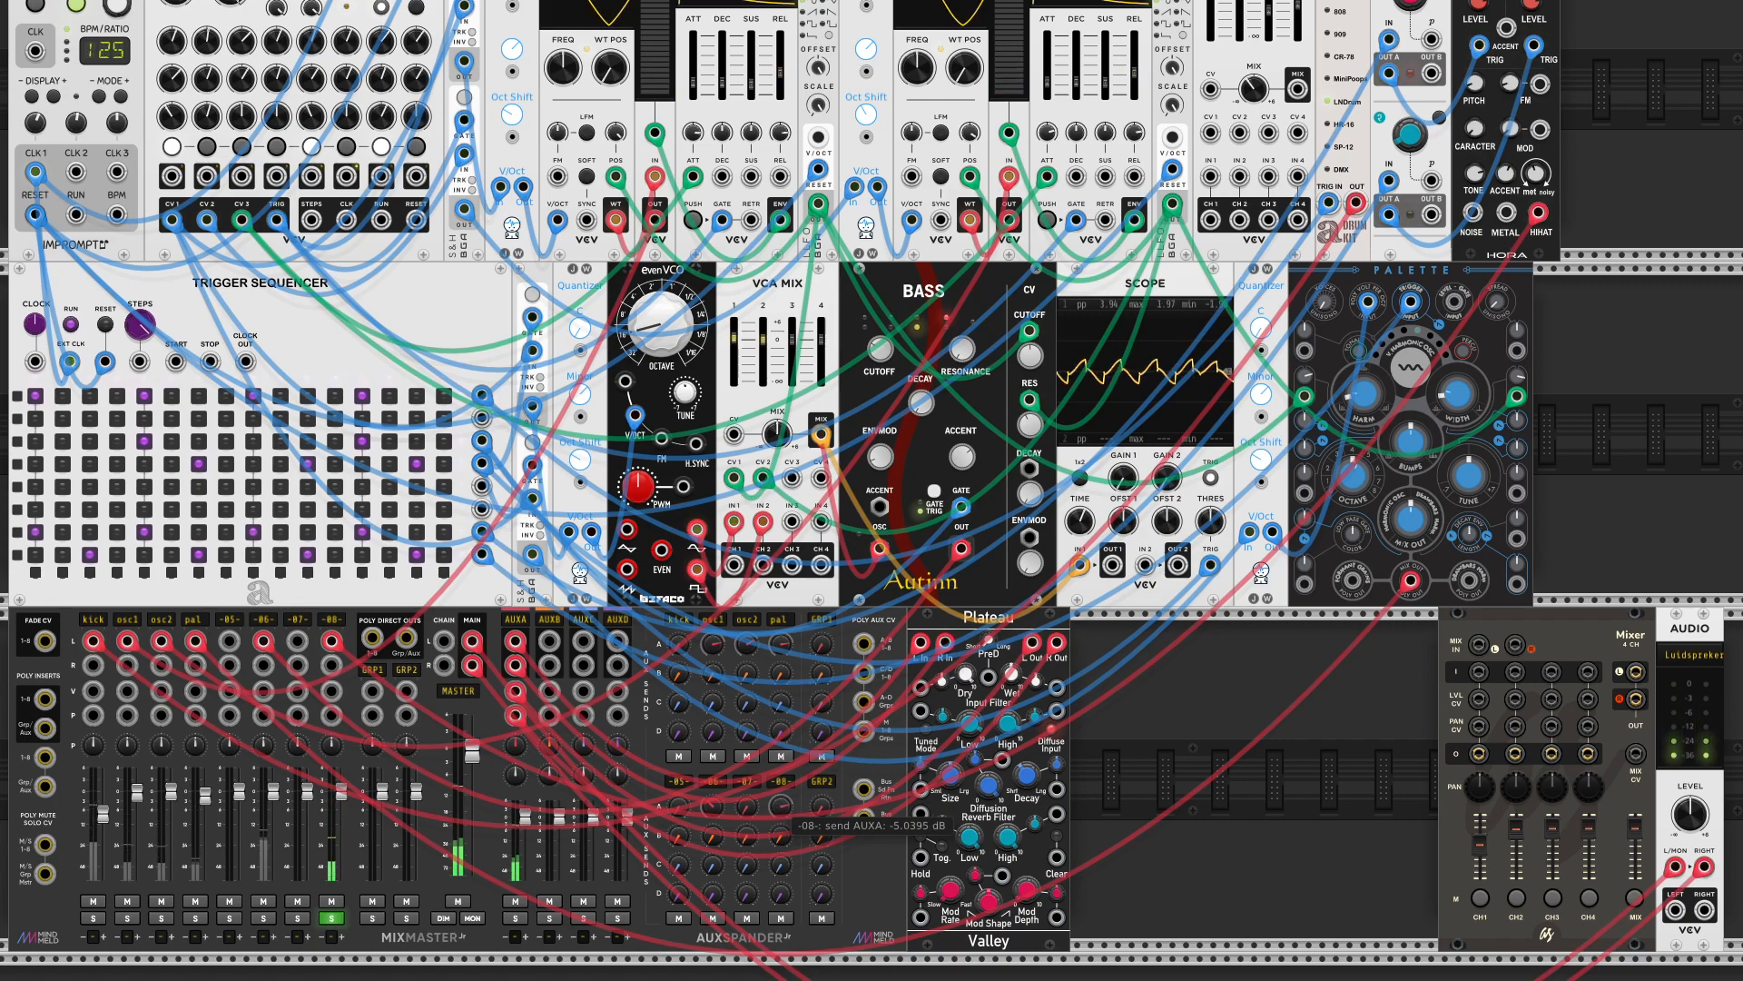
drag(783, 810, 792, 810)
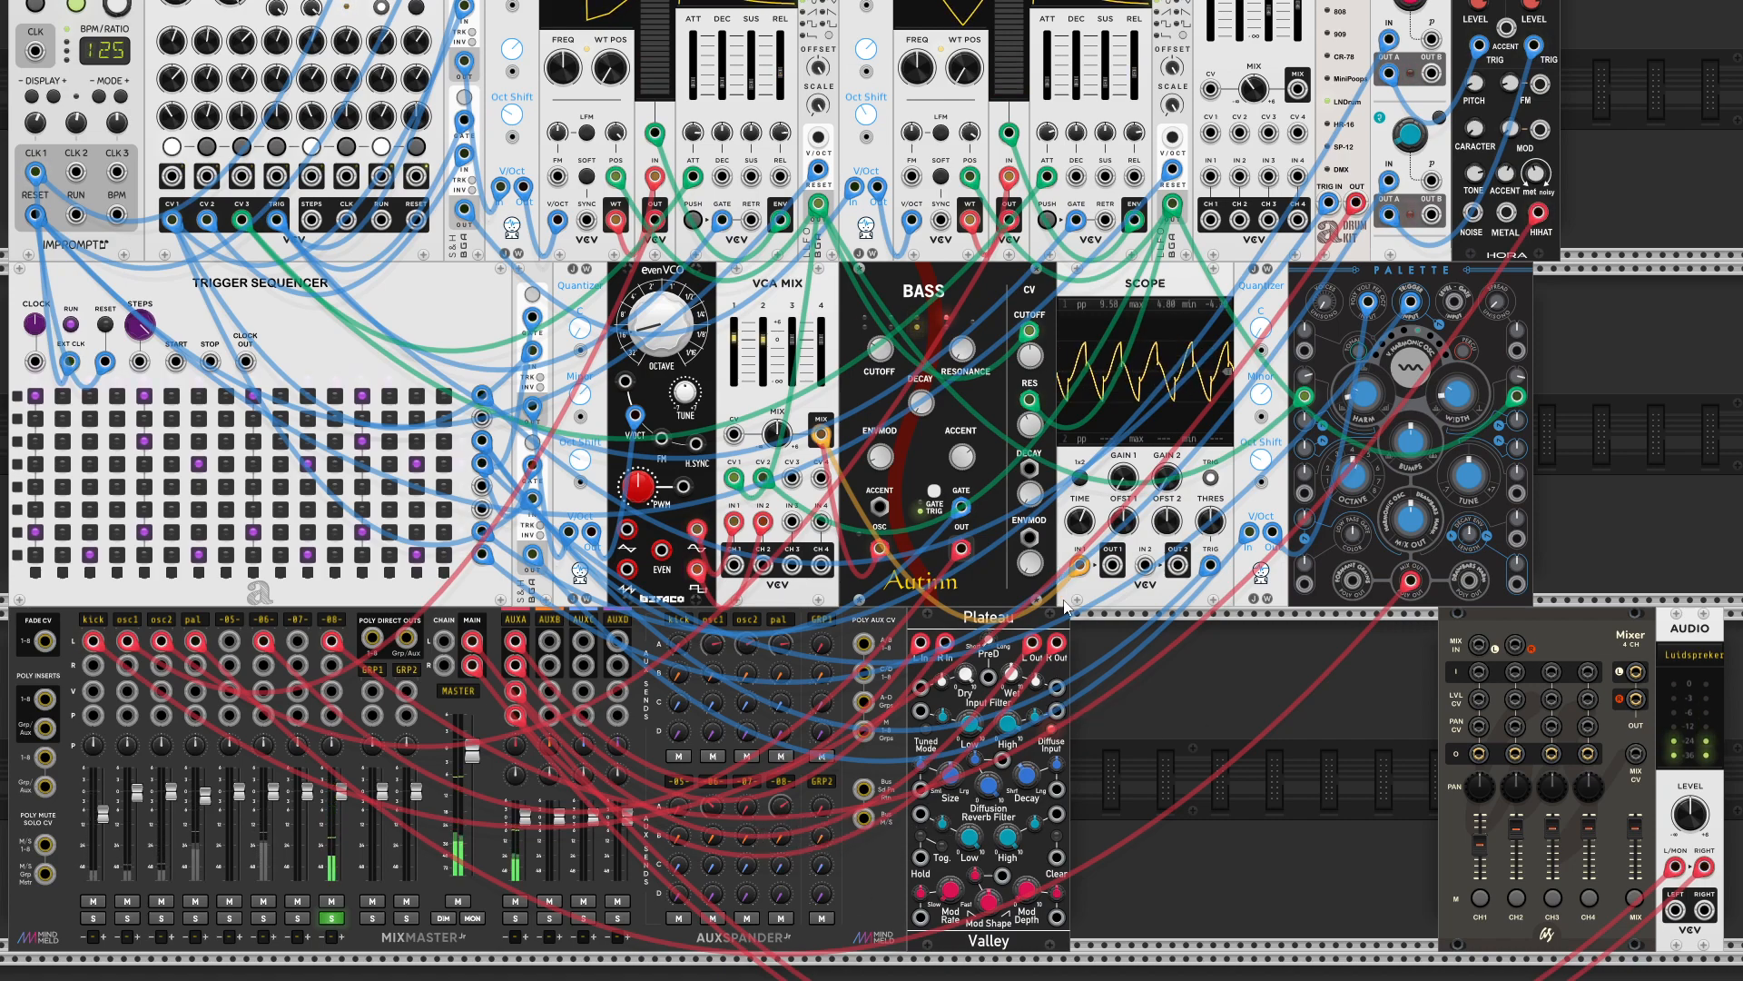
- Move Plateau aside to free space, and briefly detach the AuxSpander from the MixMaster before rejoining them
drag(1037, 618, 1227, 621)
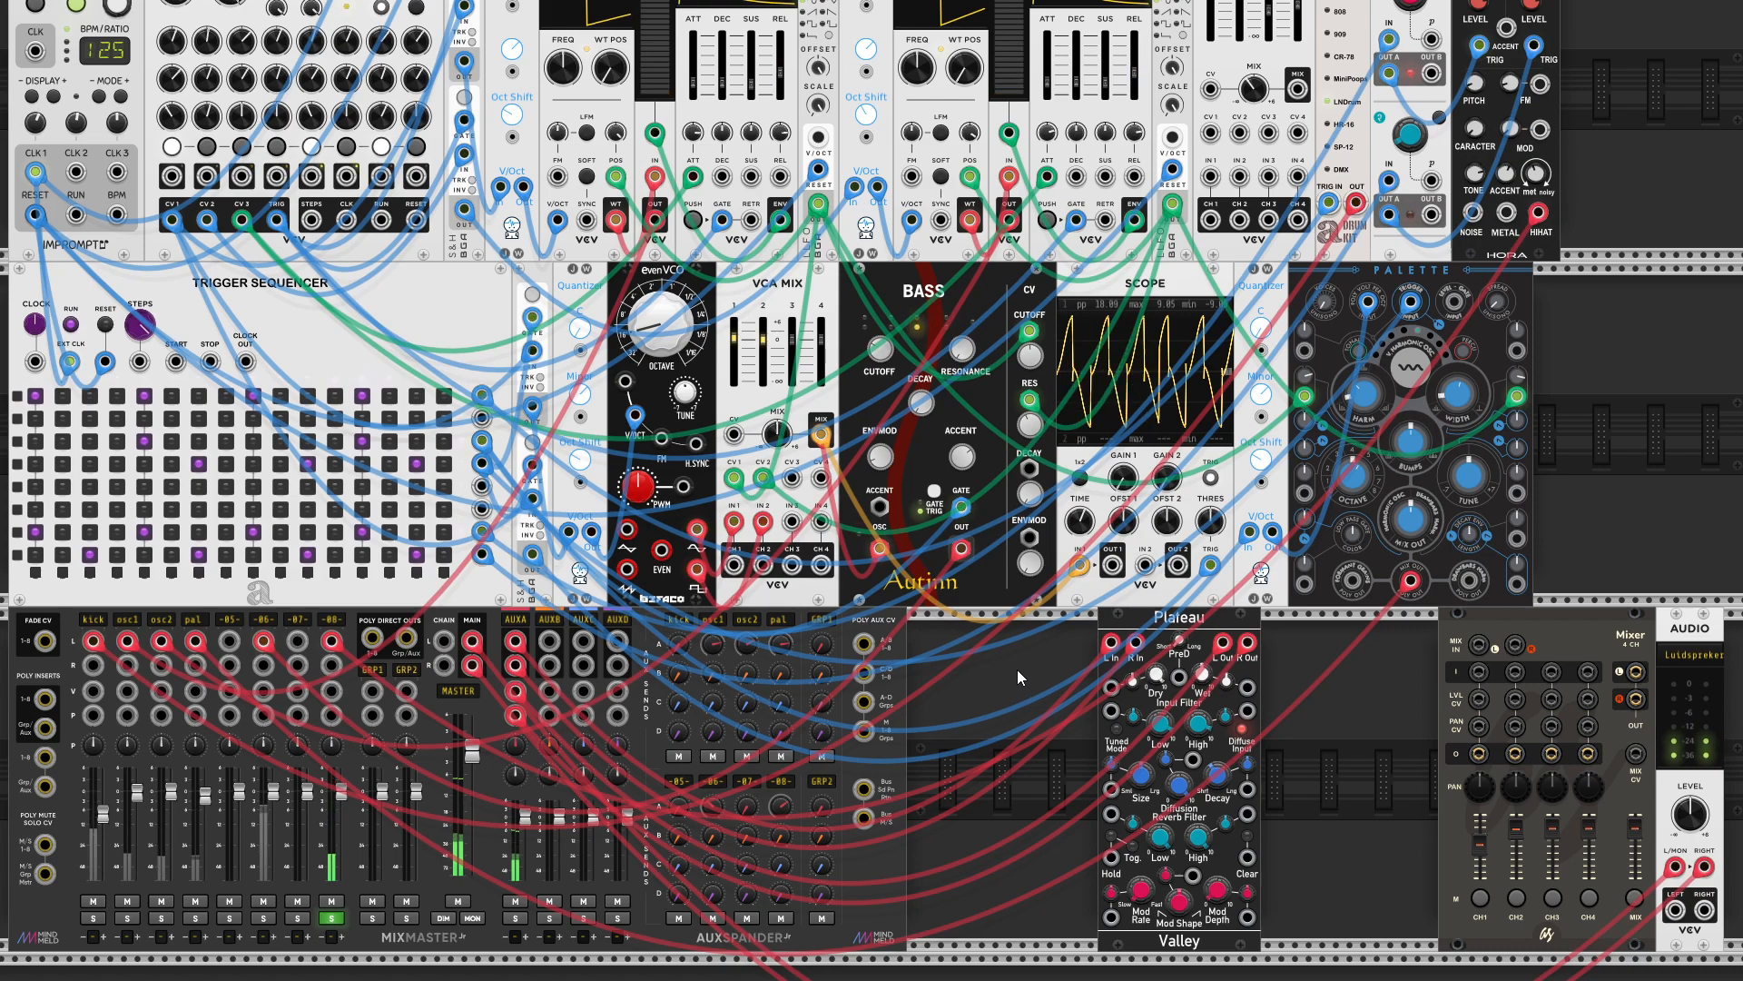
drag(878, 873, 890, 873)
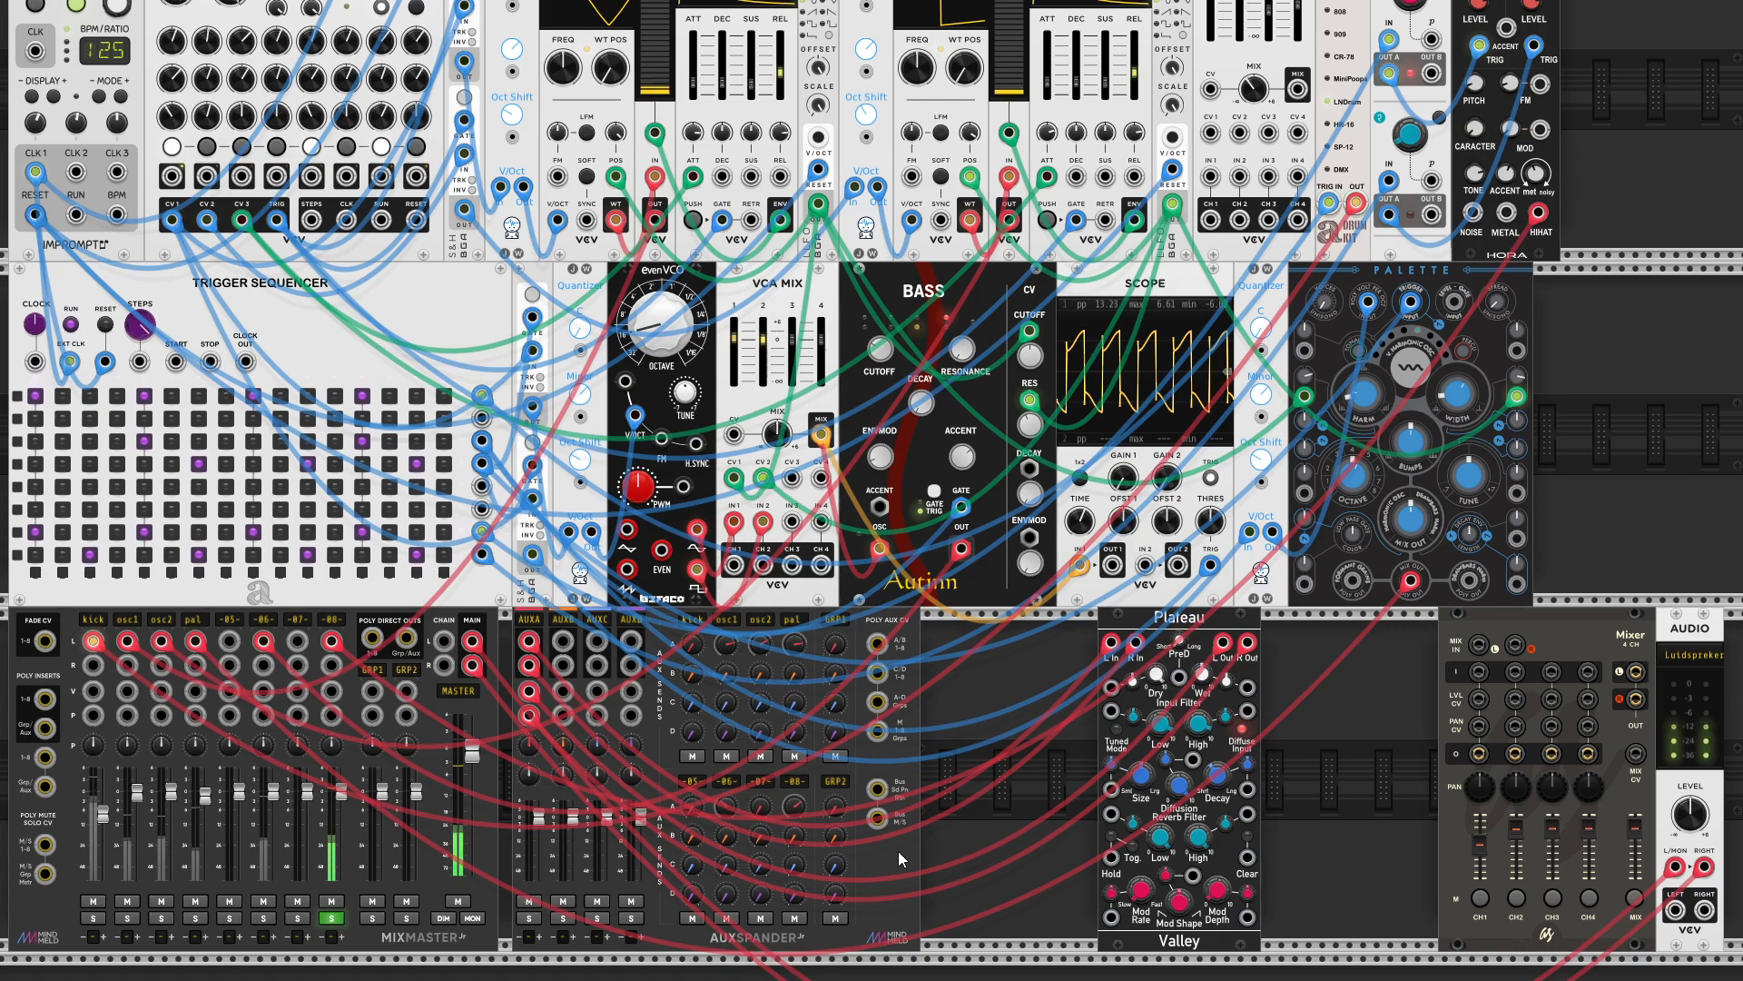
drag(897, 852, 890, 852)
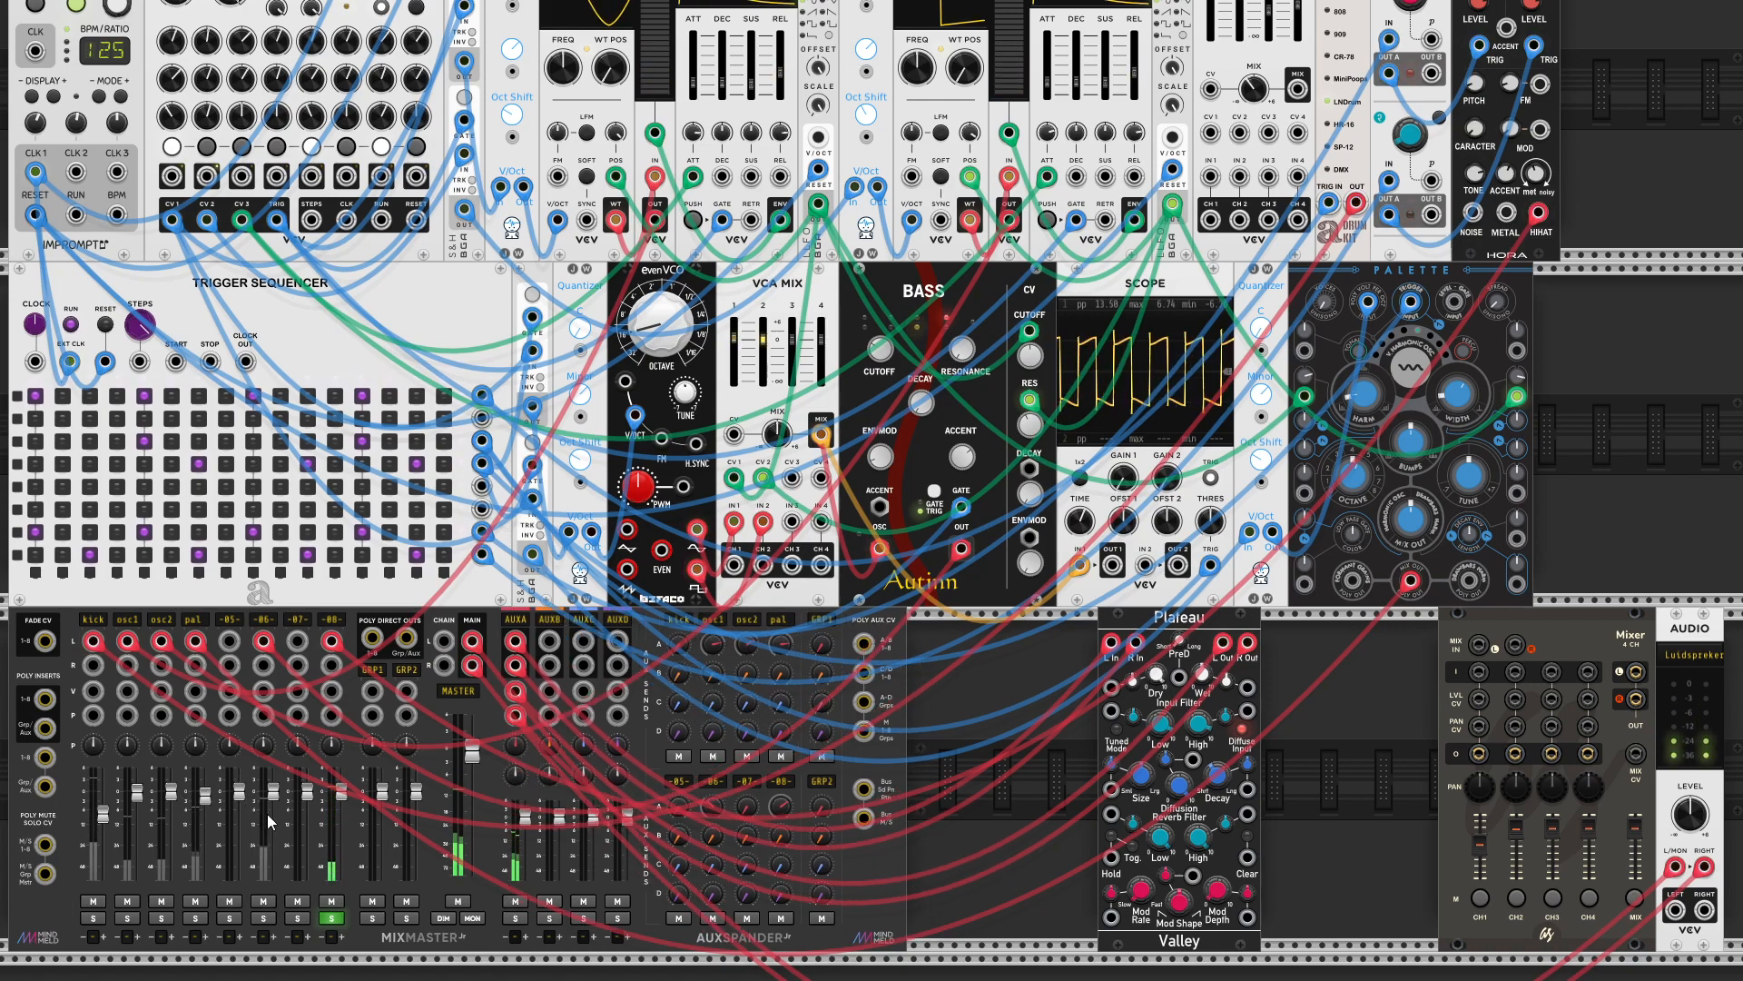
- Turn off channel 8's solo and move Plateau back beside the AuxSpander
click(335, 919)
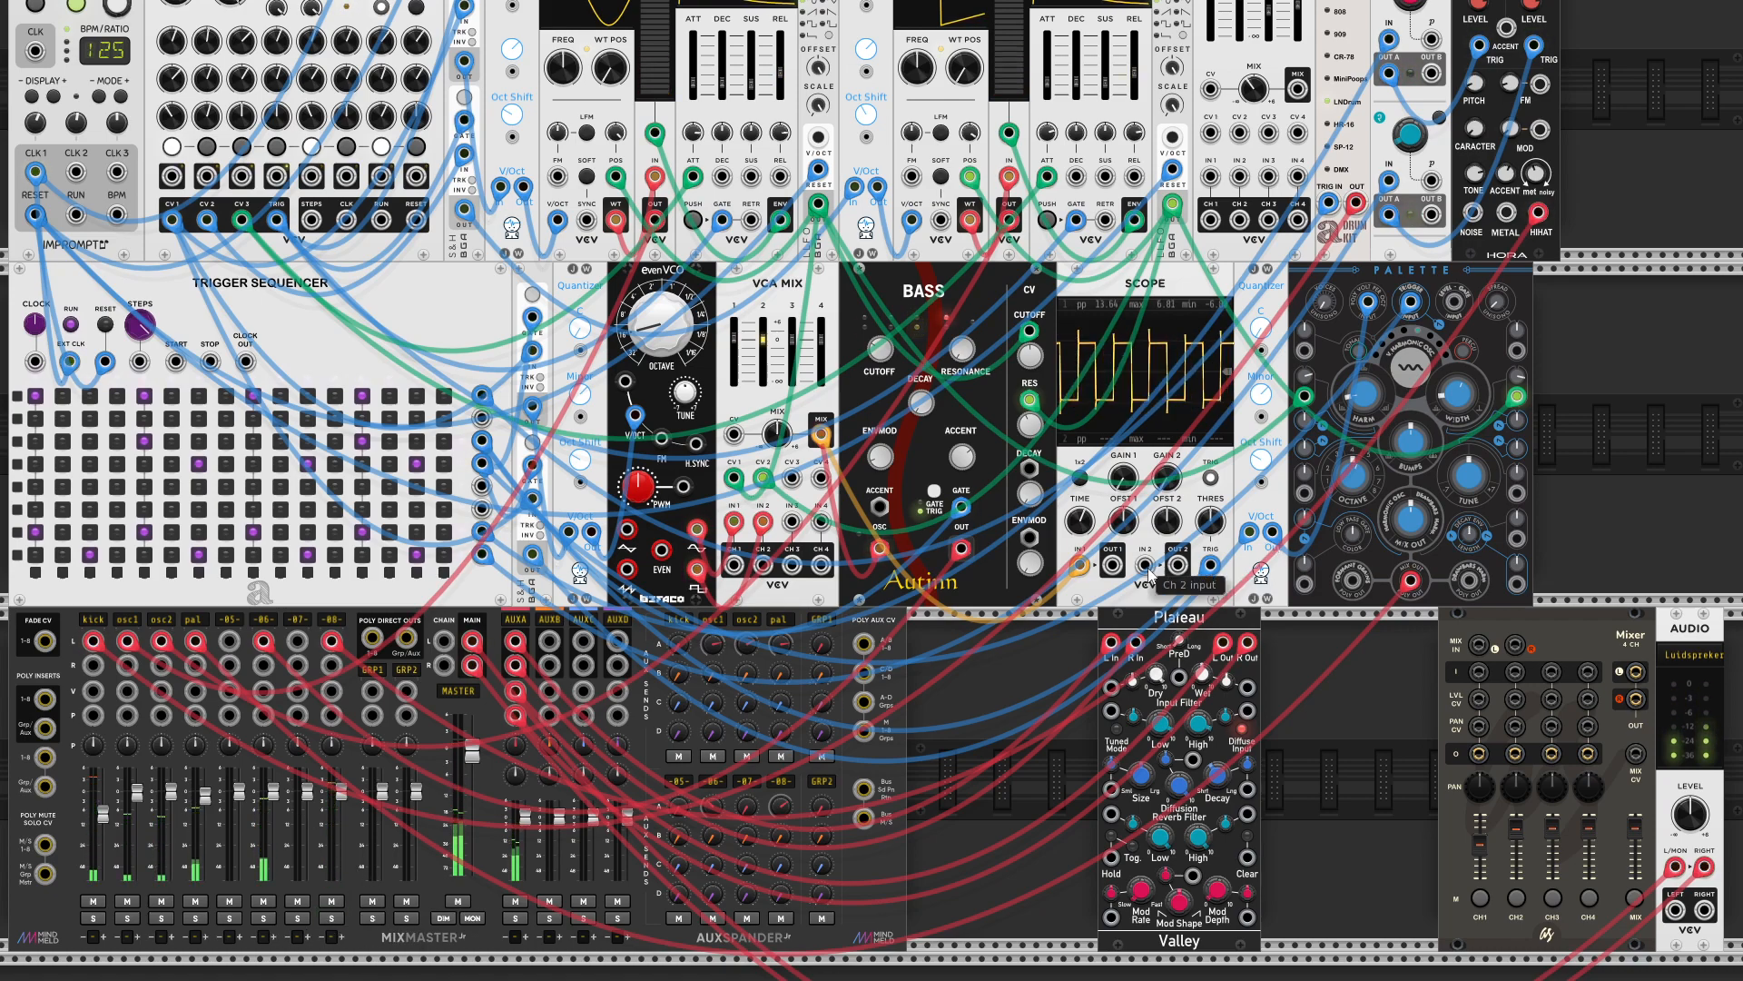
drag(1129, 636, 937, 635)
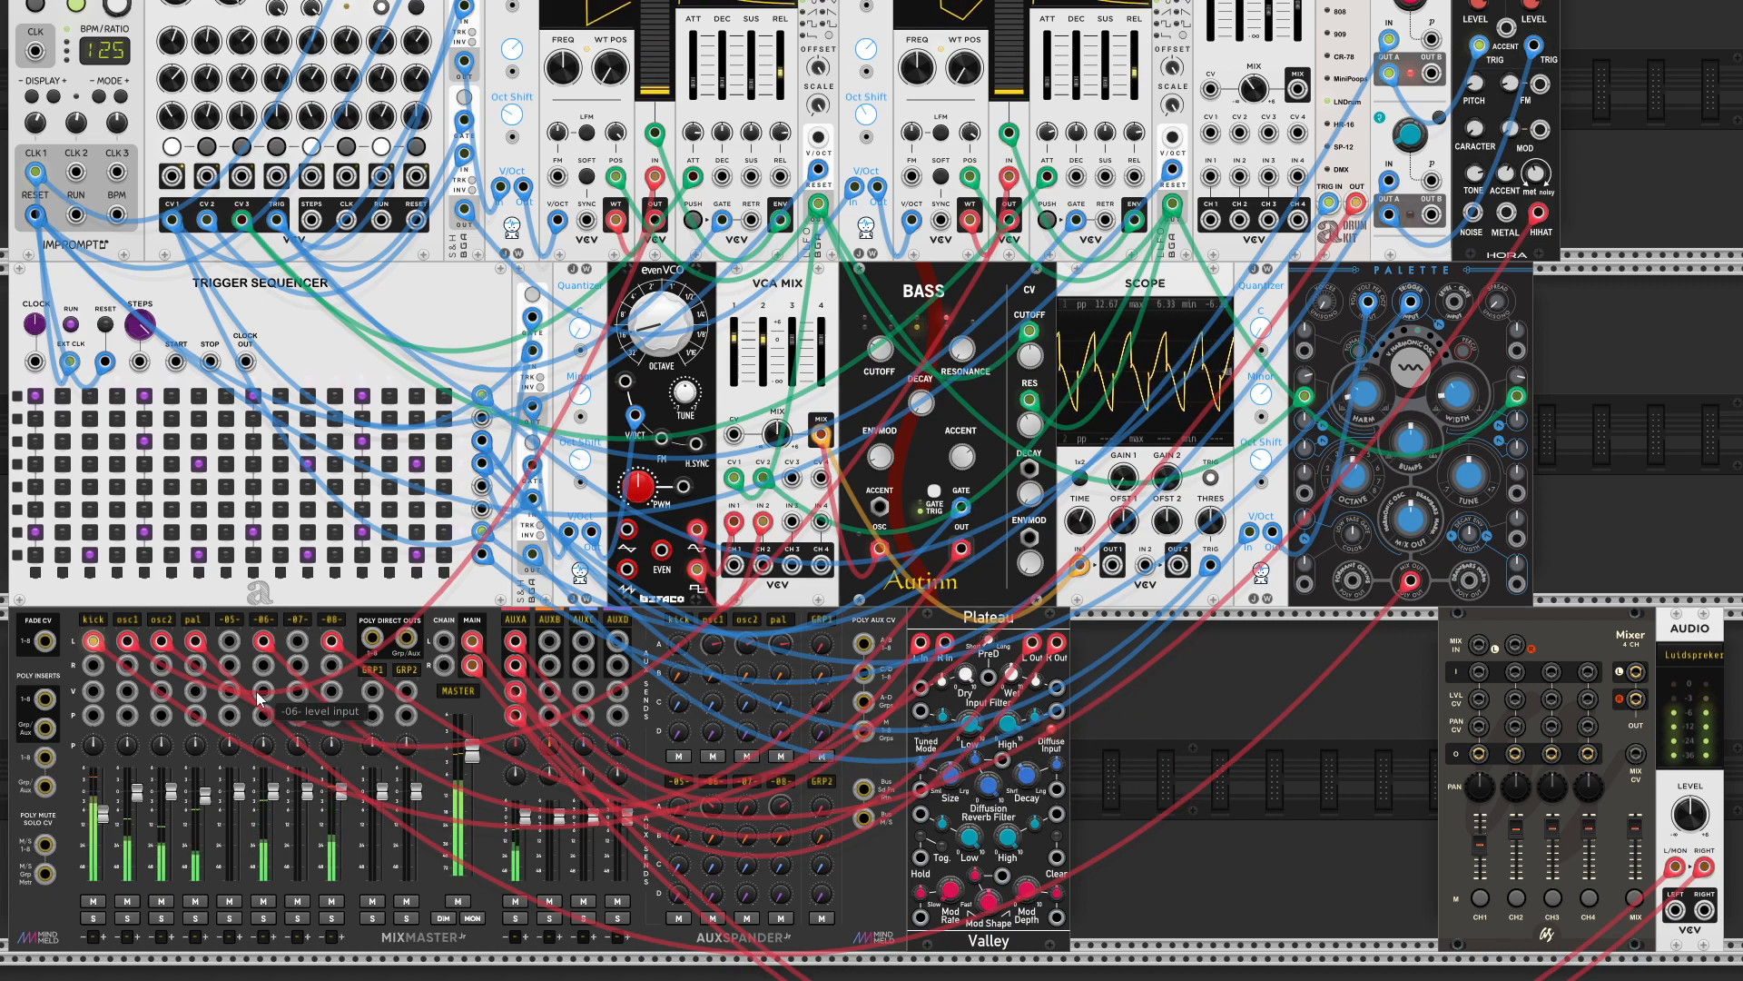
- Stop the CLKD clock and move the Chronoblob delay from the lower row to the space beside Plateau
scroll(255, 697, up, 1)
scroll(255, 697, up, 3)
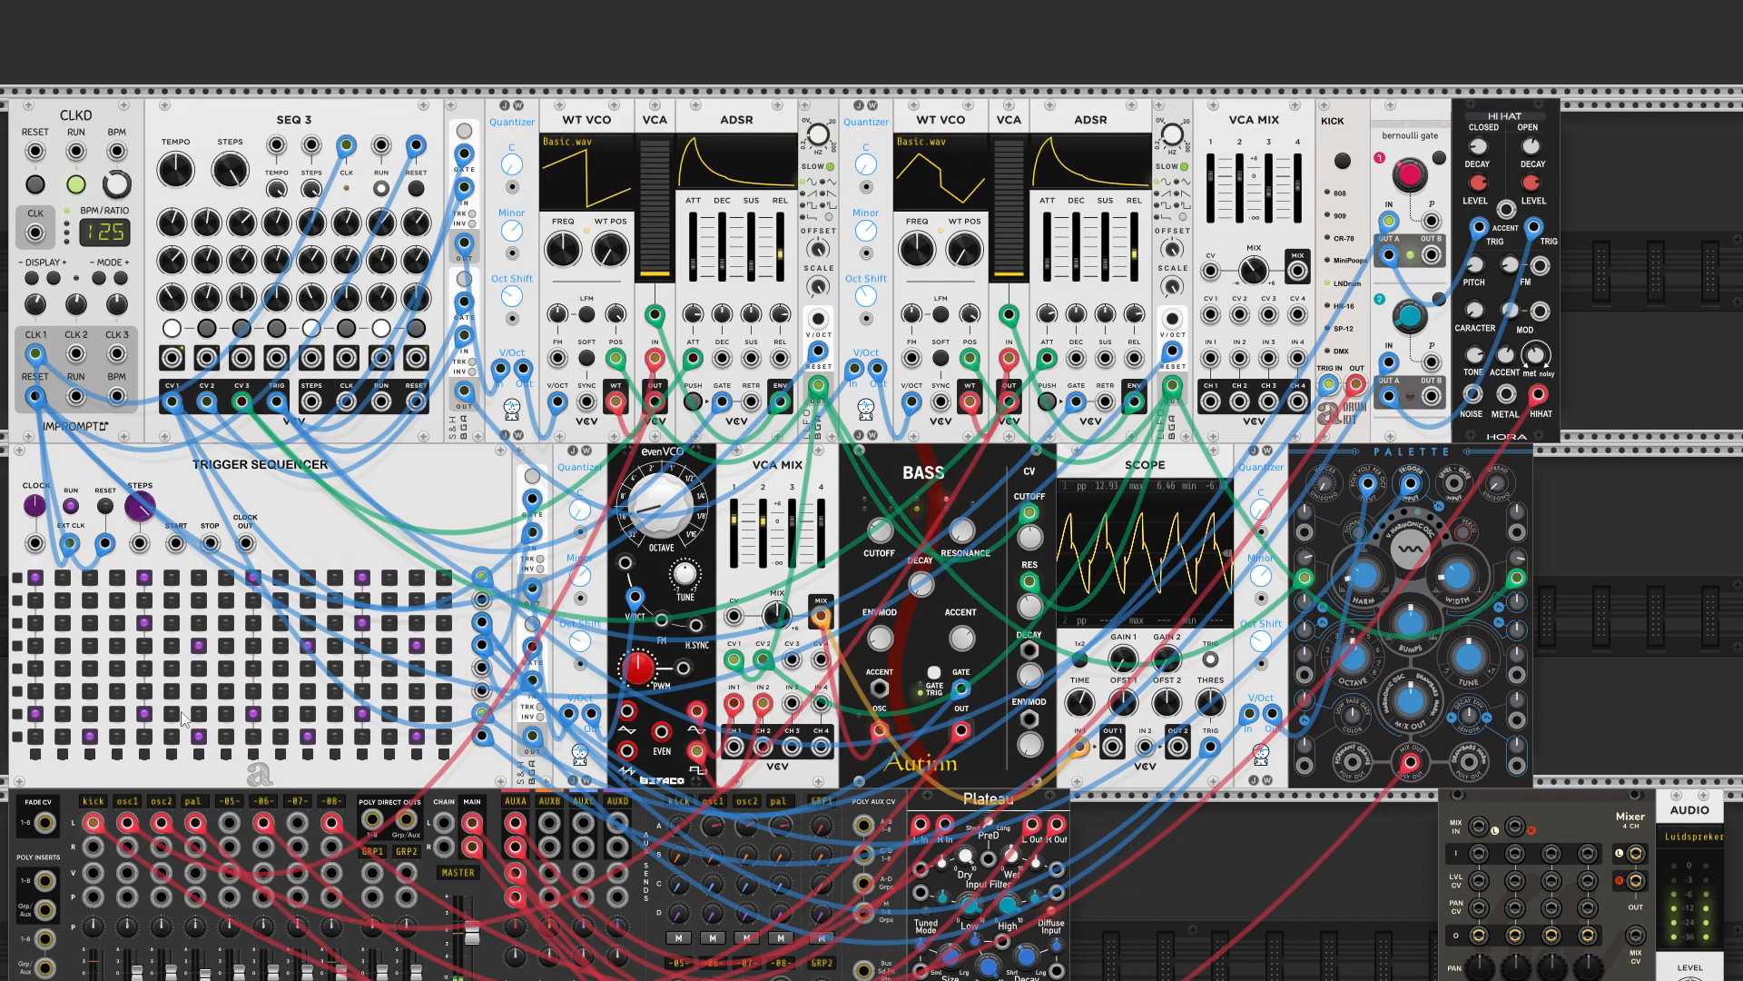
click(76, 184)
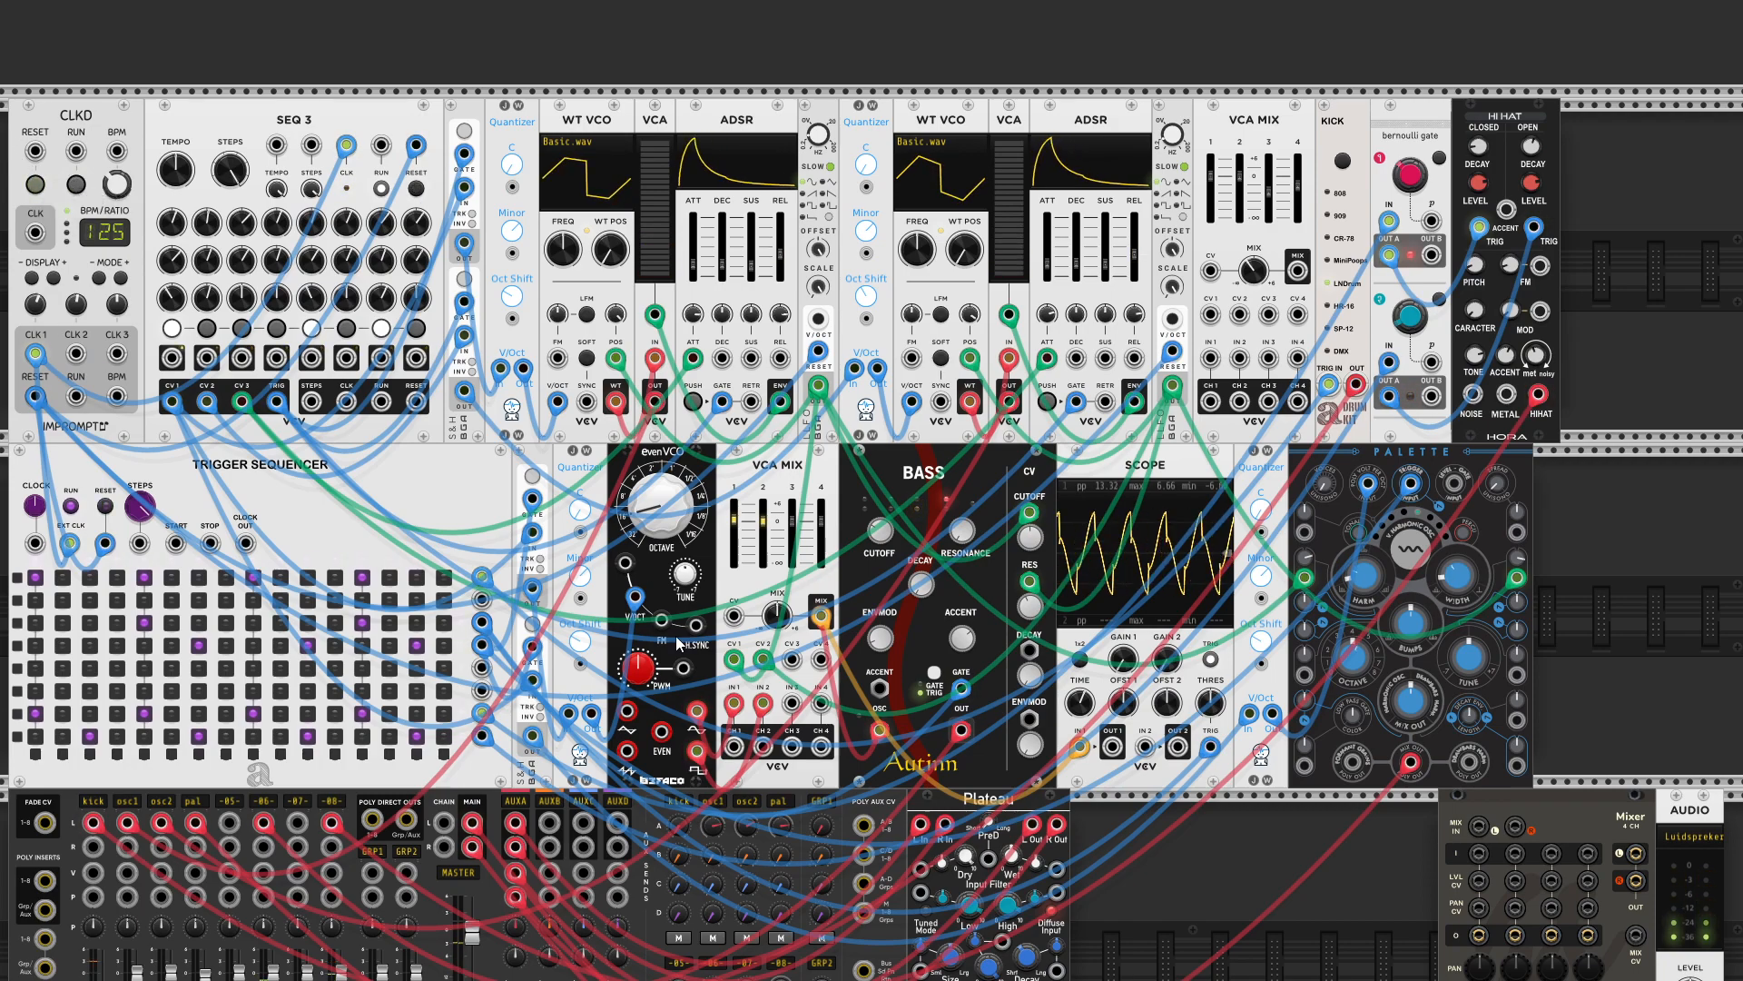
scroll(690, 686, down, 1)
scroll(690, 685, down, 4)
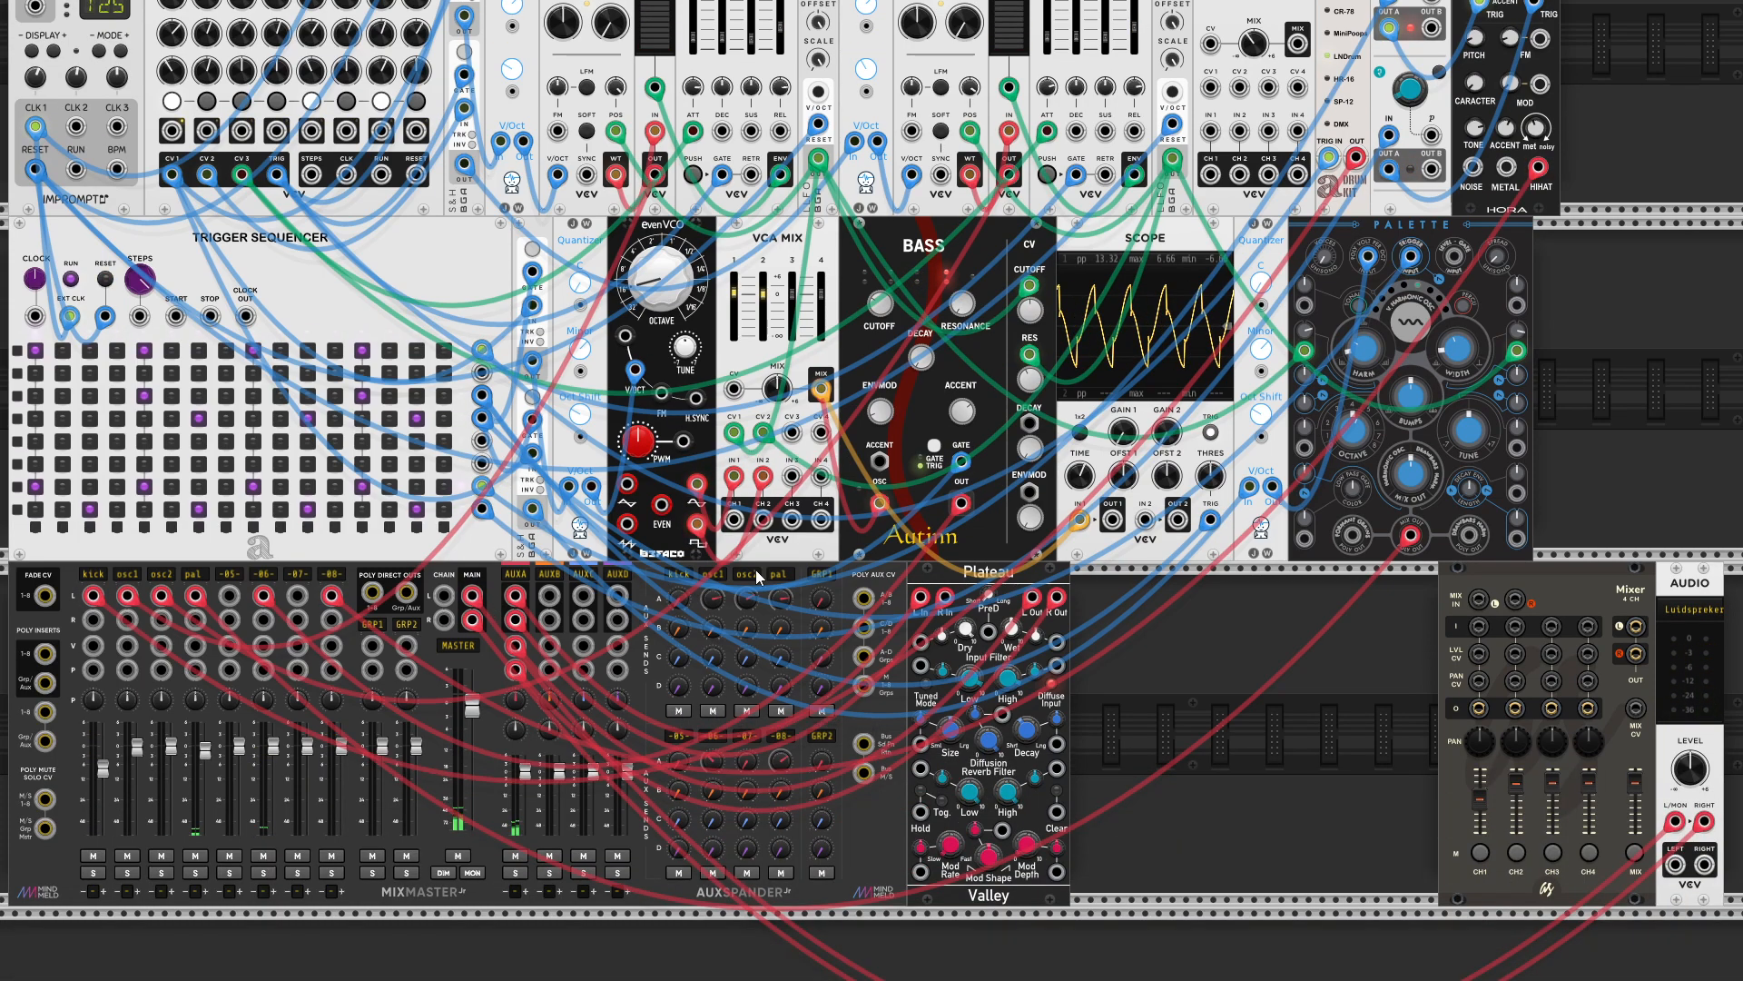
scroll(1079, 829, down, 10)
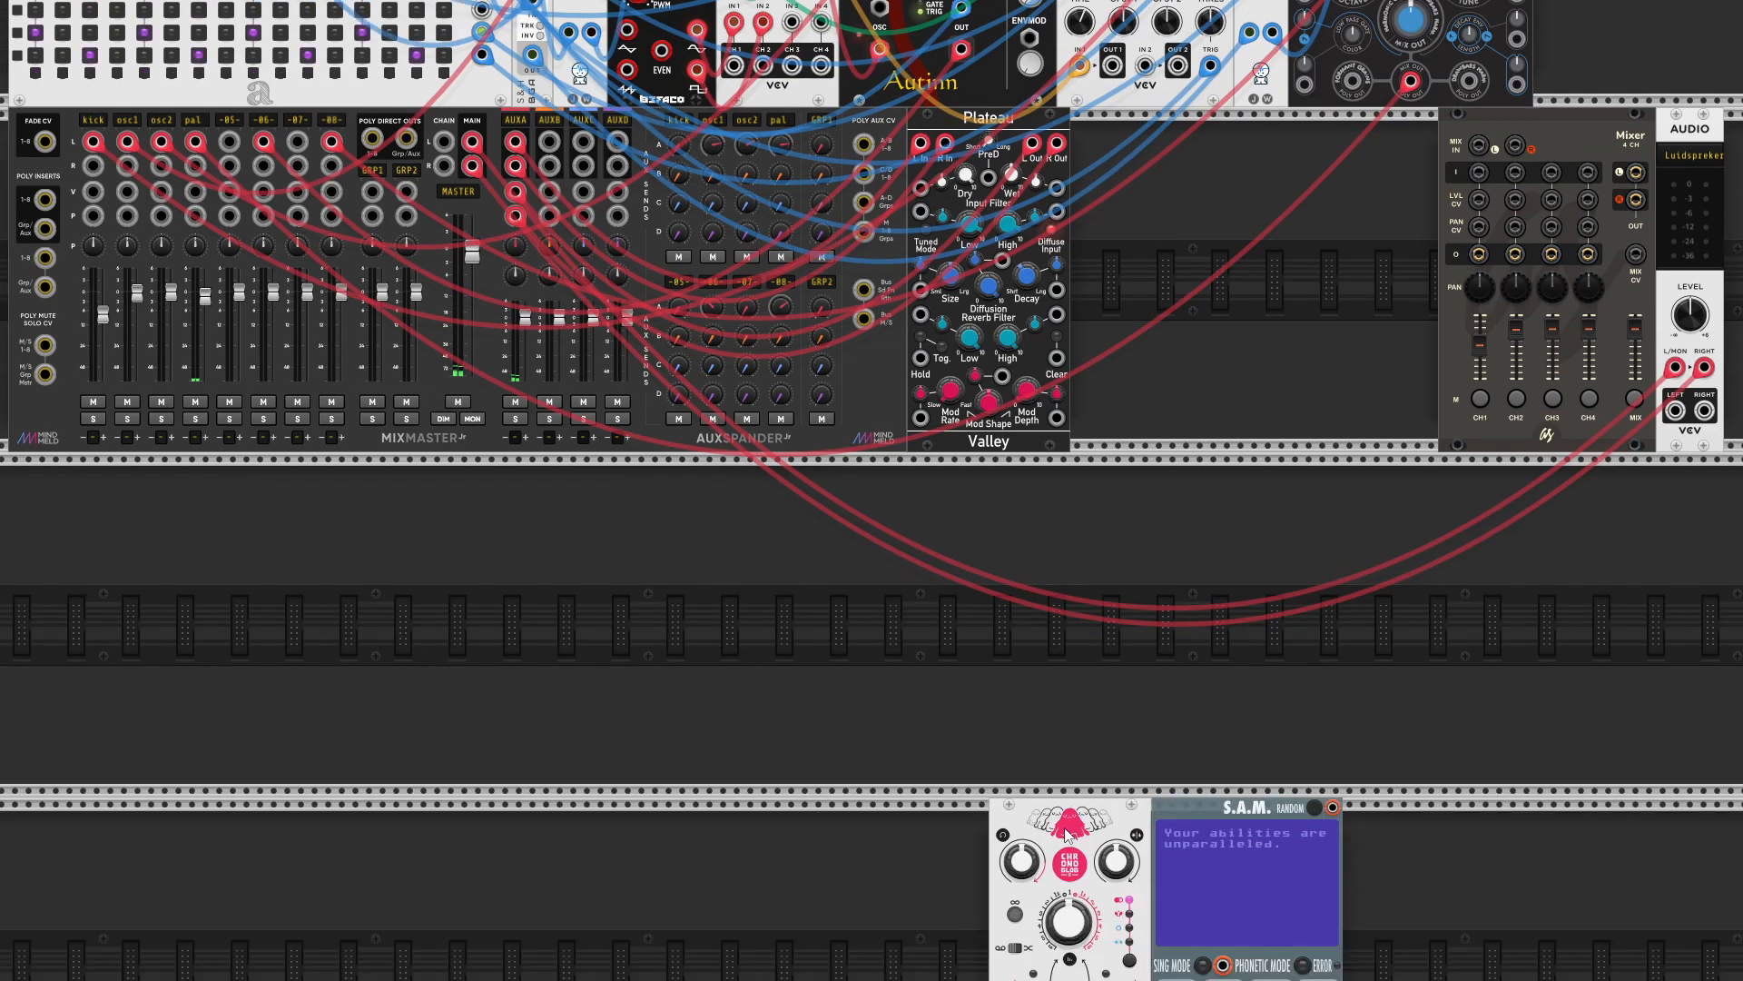
drag(1067, 830, 1148, 140)
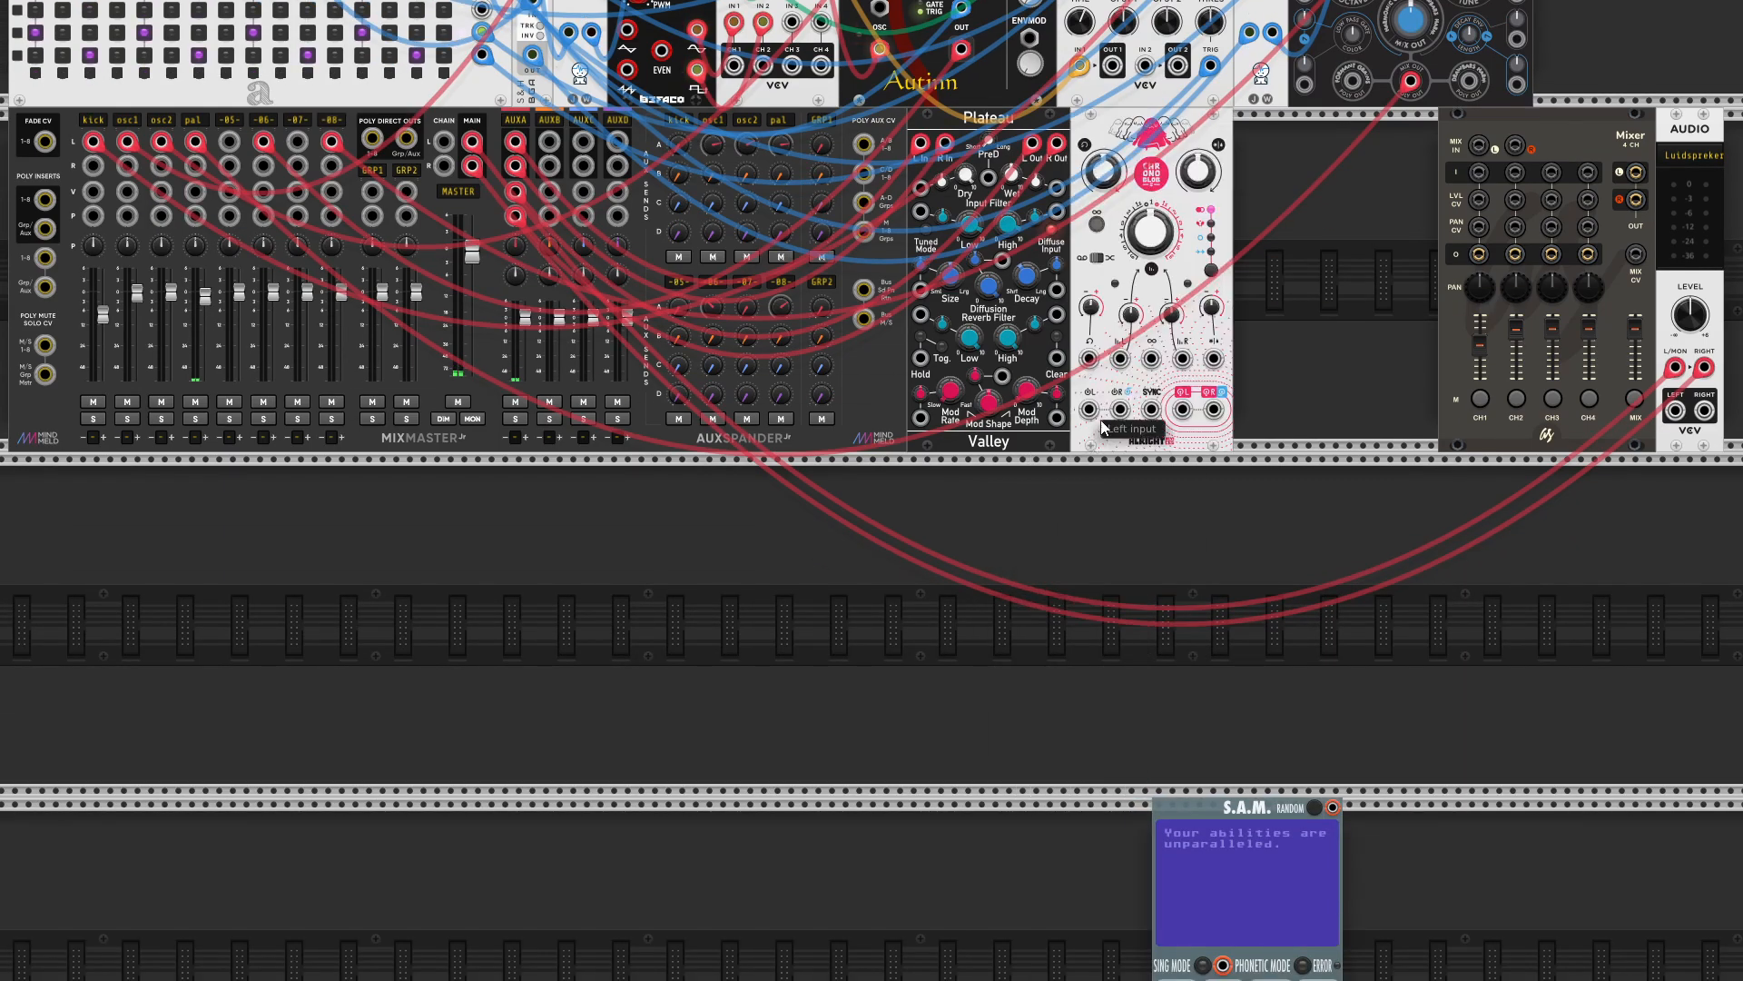
scroll(1147, 139, up, 5)
scroll(871, 490, up, 4)
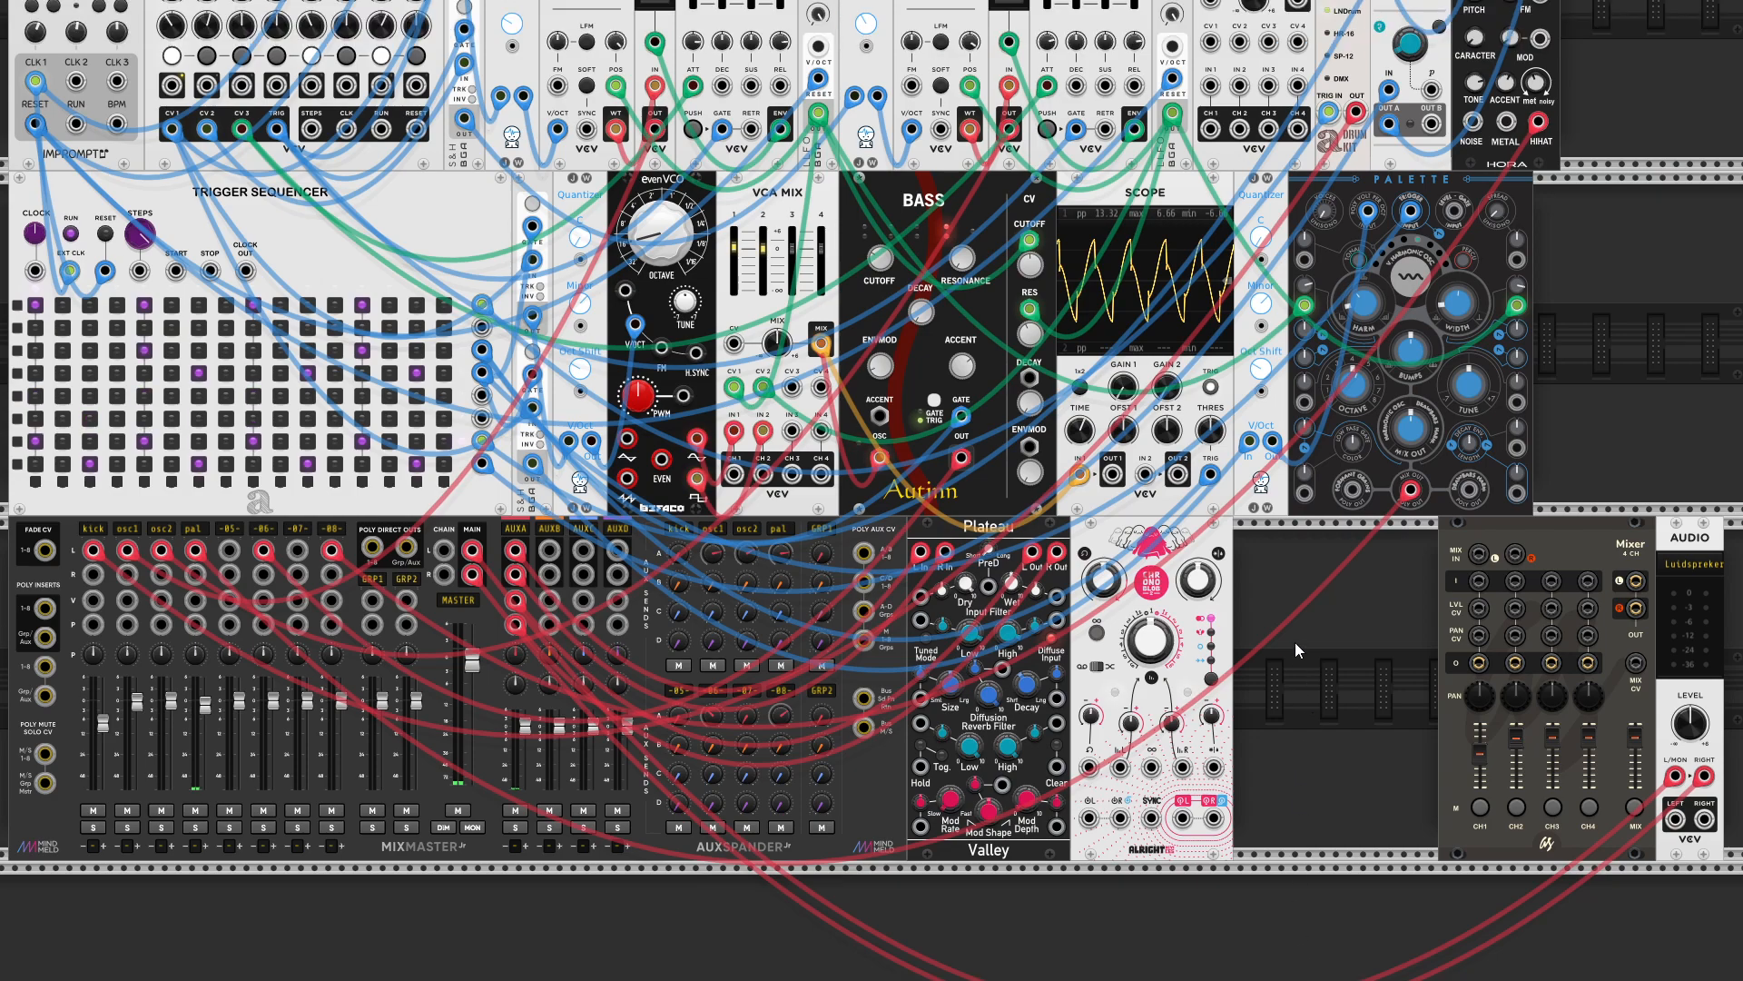
- Patch the MixMaster's AUXB left and right sends to the Chronoblob's left and right inputs with red cables
mouse_move(1150, 643)
right_click(1090, 820)
drag(1117, 899, 550, 550)
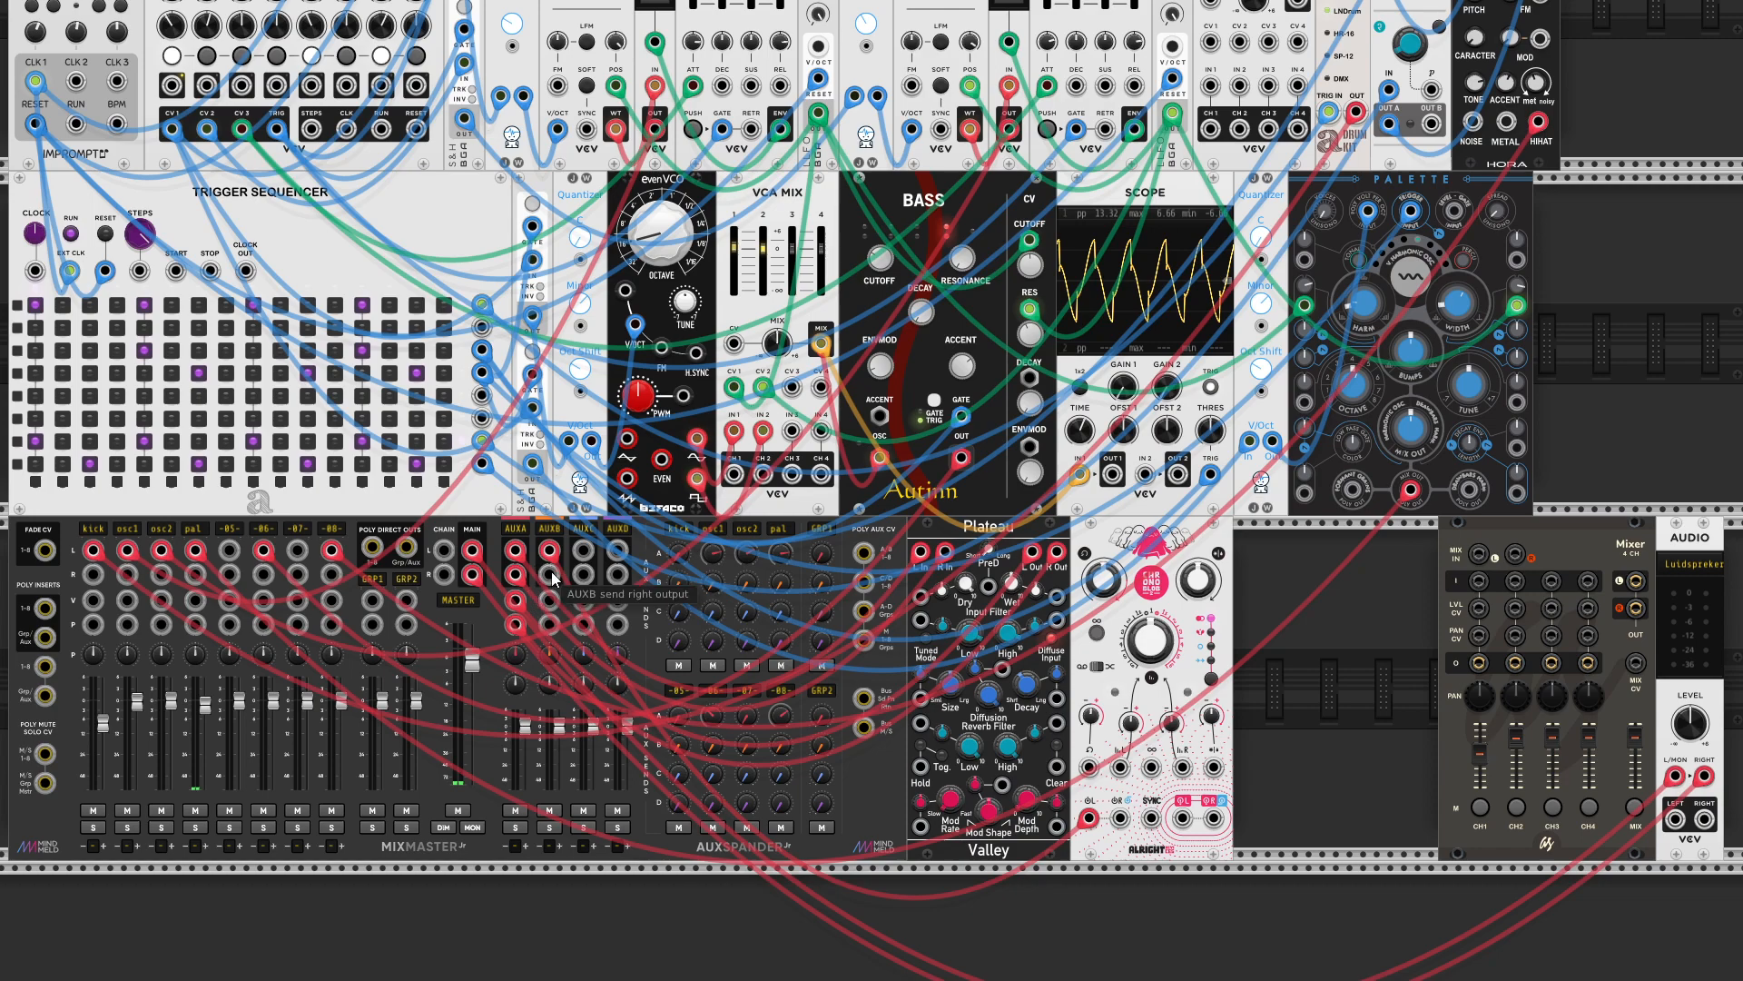
right_click(551, 581)
drag(584, 636, 1106, 825)
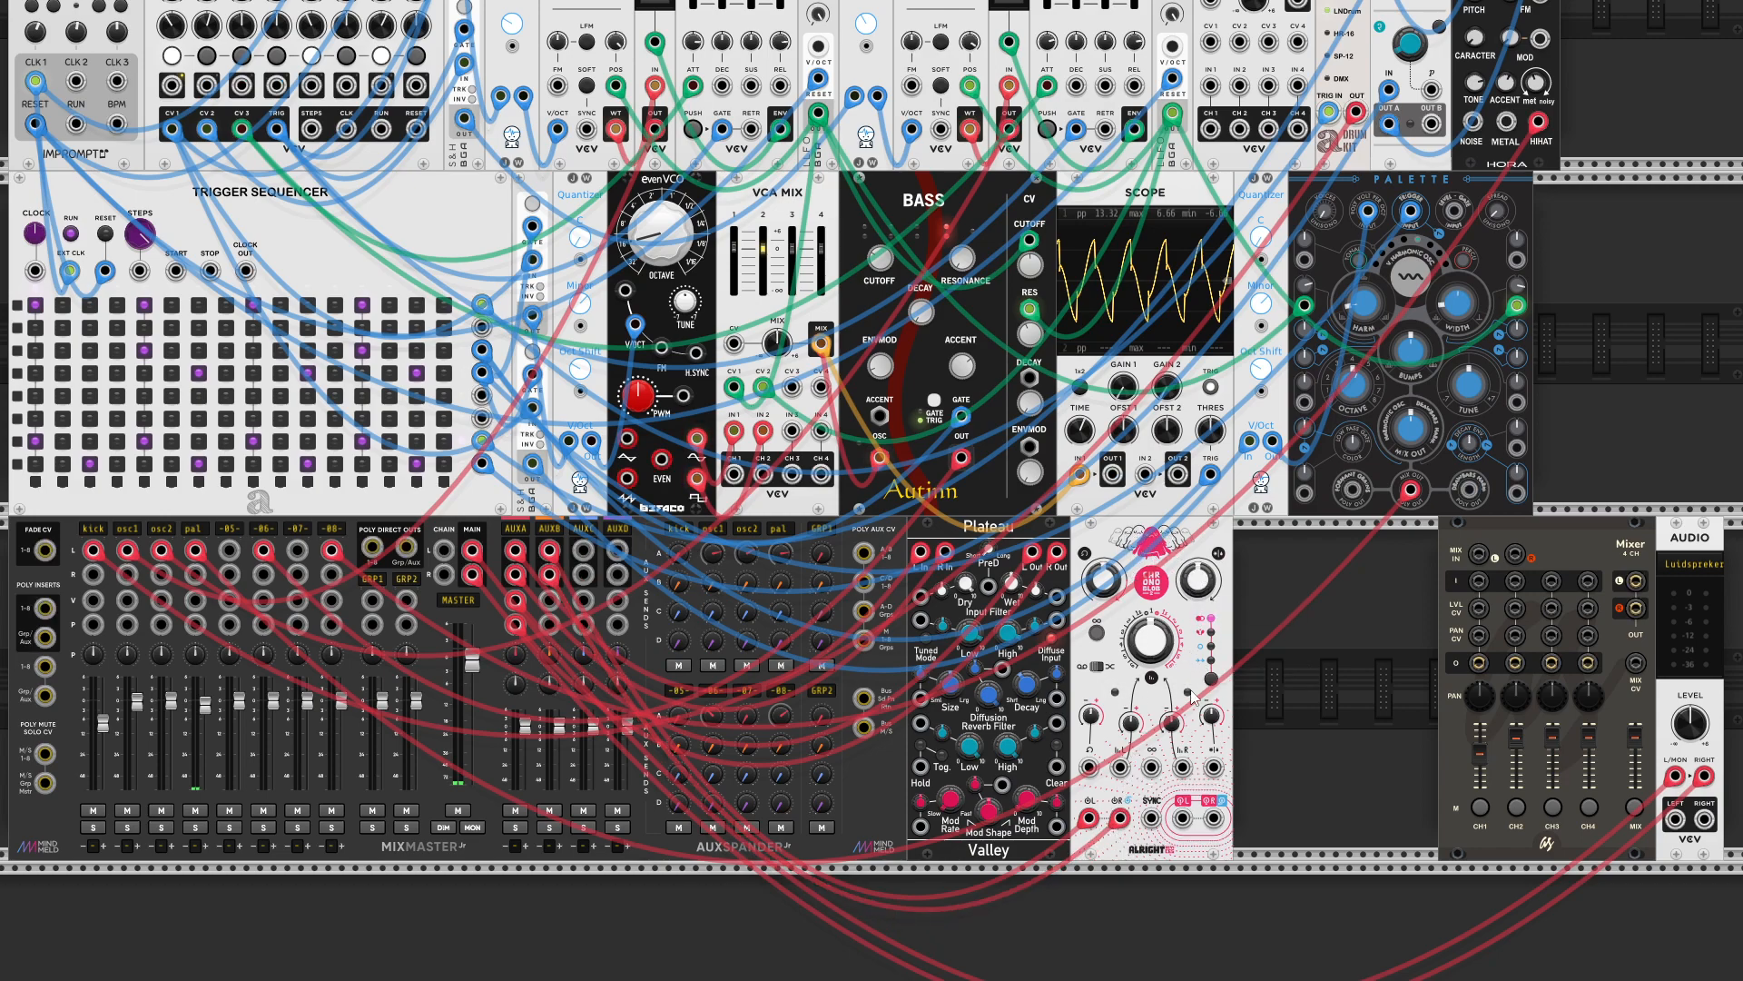
- Patch the Chronoblob's left and right outputs to the MixMaster's AUXB left and right returns with red cables
right_click(1181, 818)
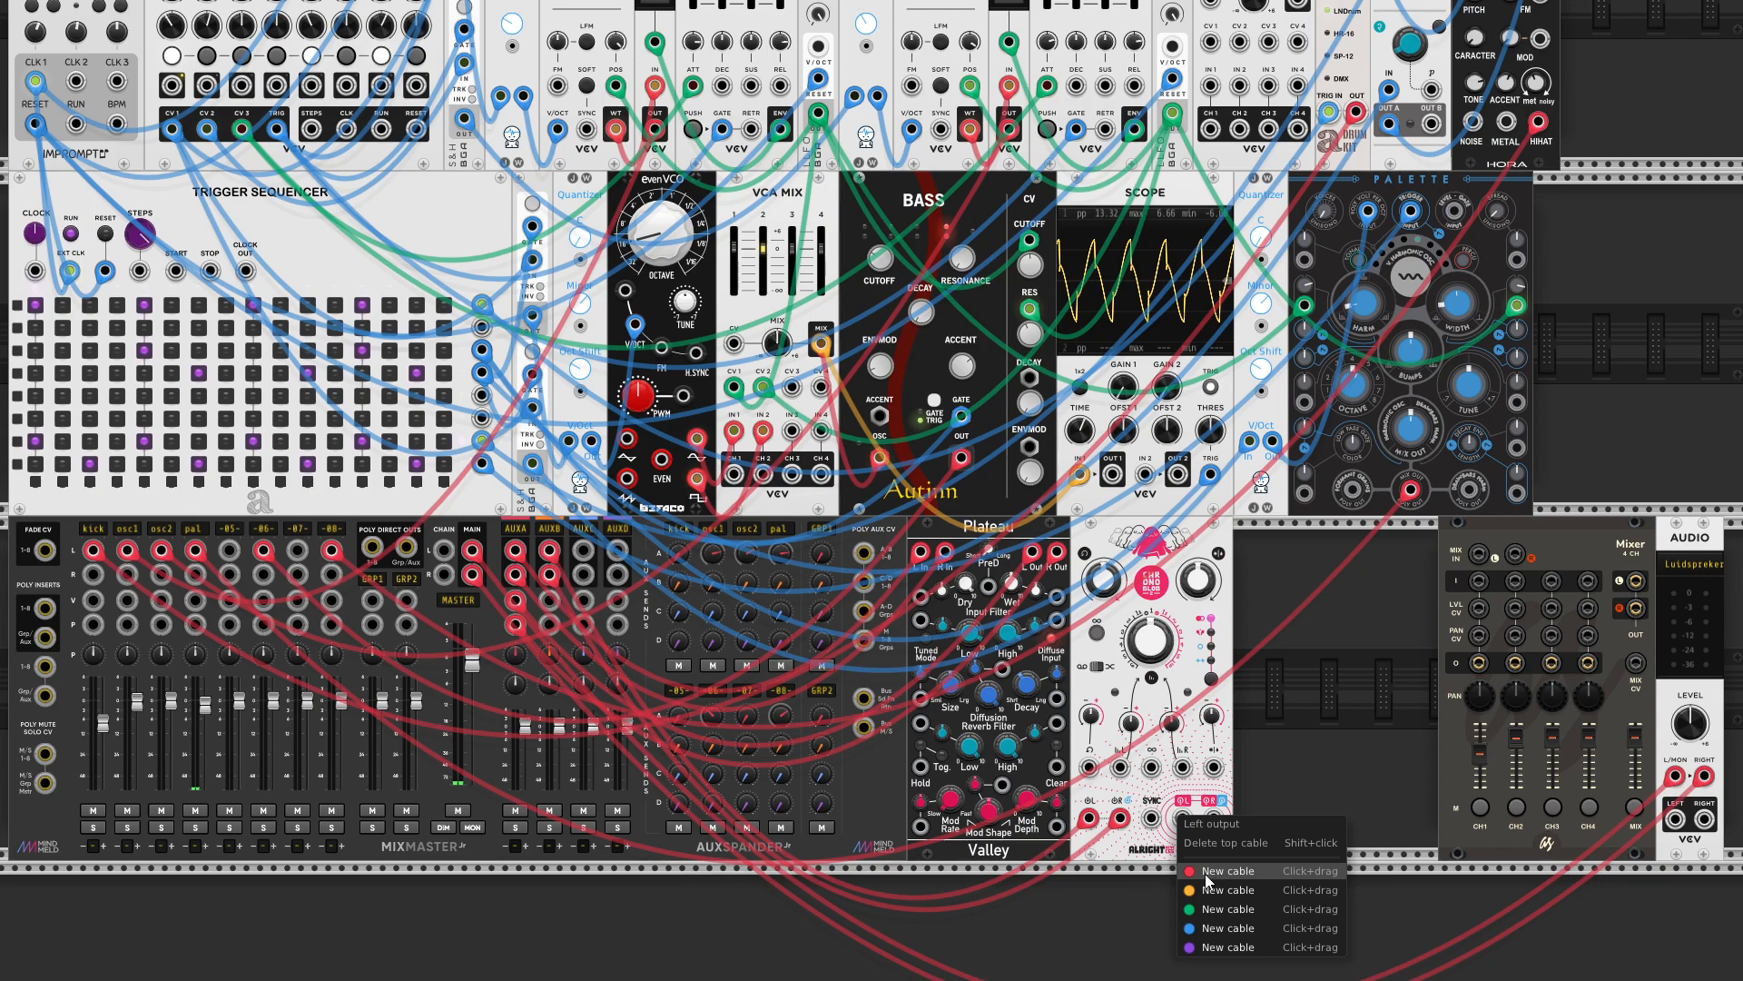
drag(1205, 877, 550, 624)
right_click(550, 624)
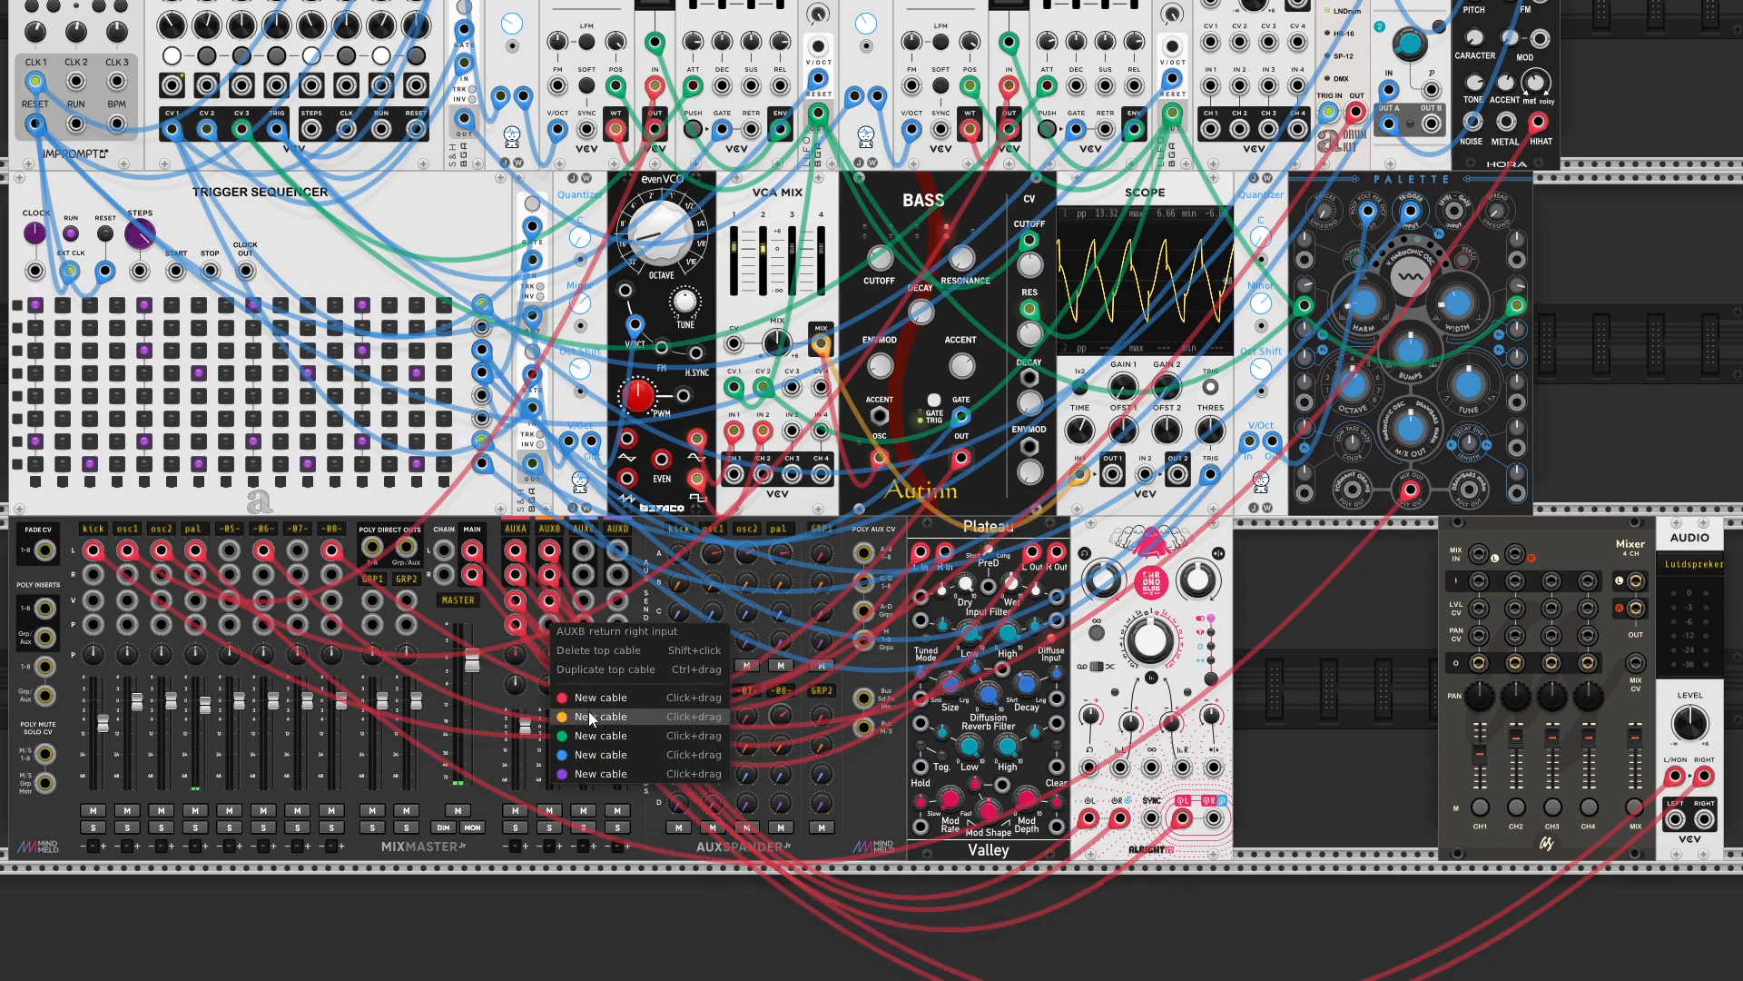
drag(586, 697, 1214, 818)
- Patch CLKD's CLK 3 output to the Chronoblob's sync trigger input with a blue cable
right_click(1152, 820)
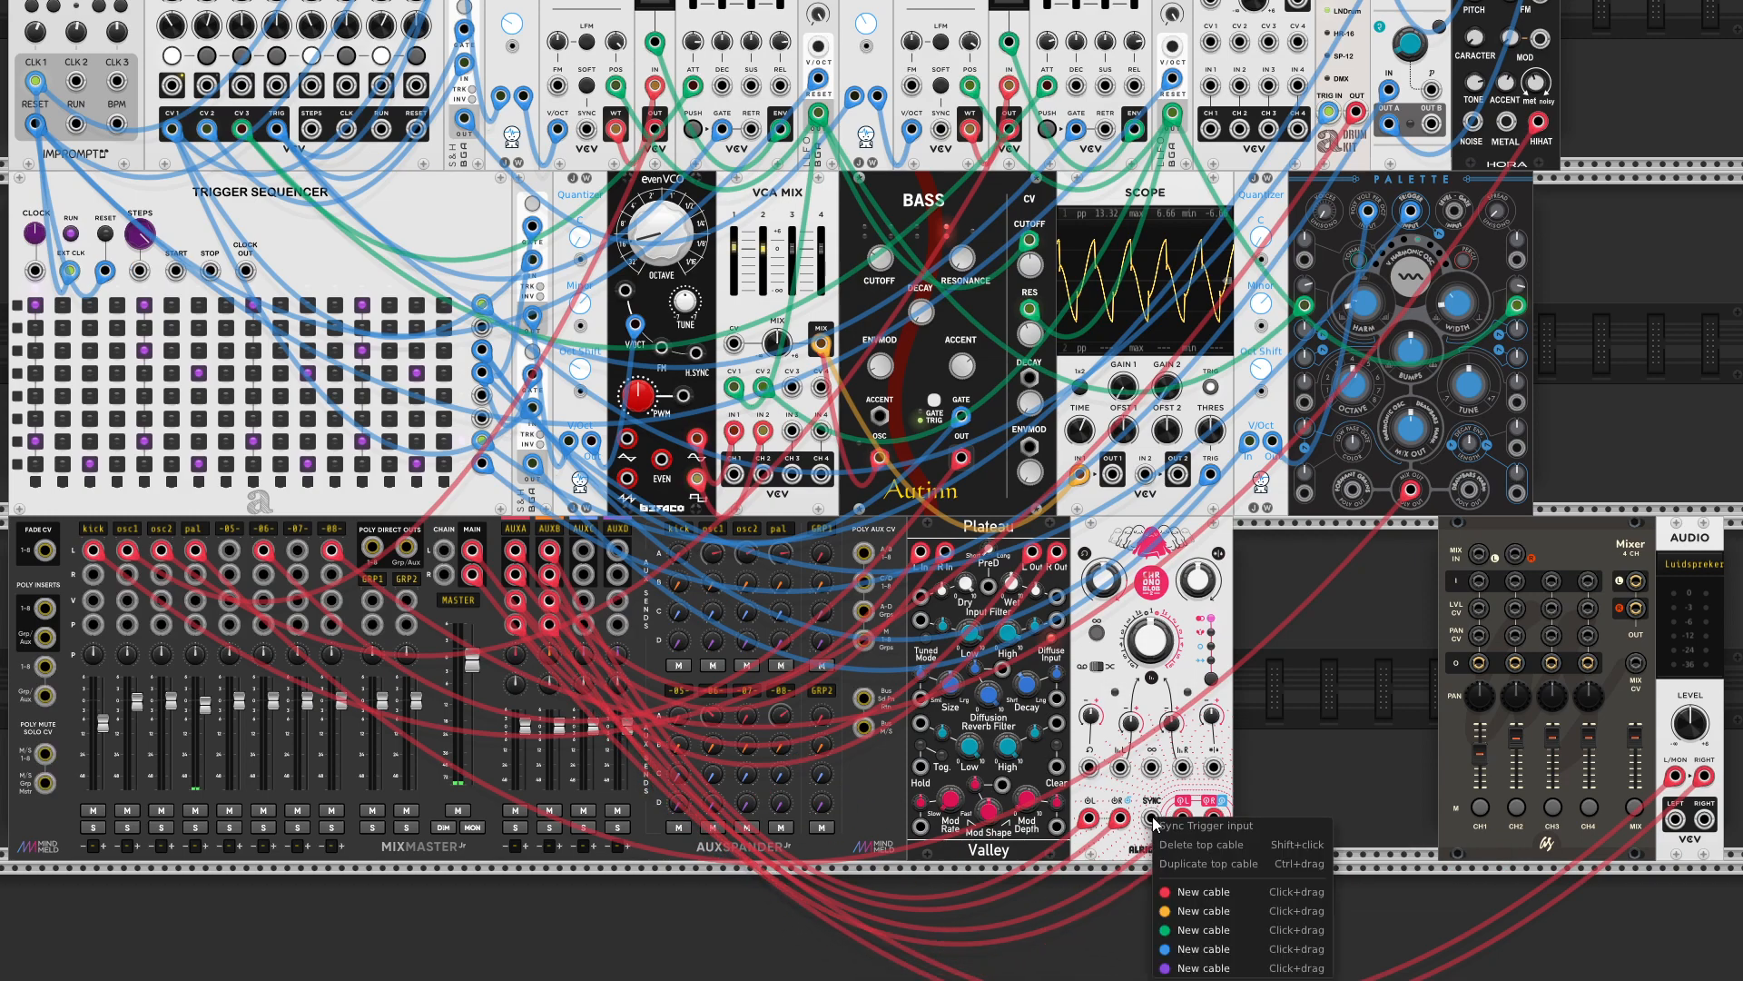
drag(1180, 949, 67, 265)
scroll(67, 265, up, 5)
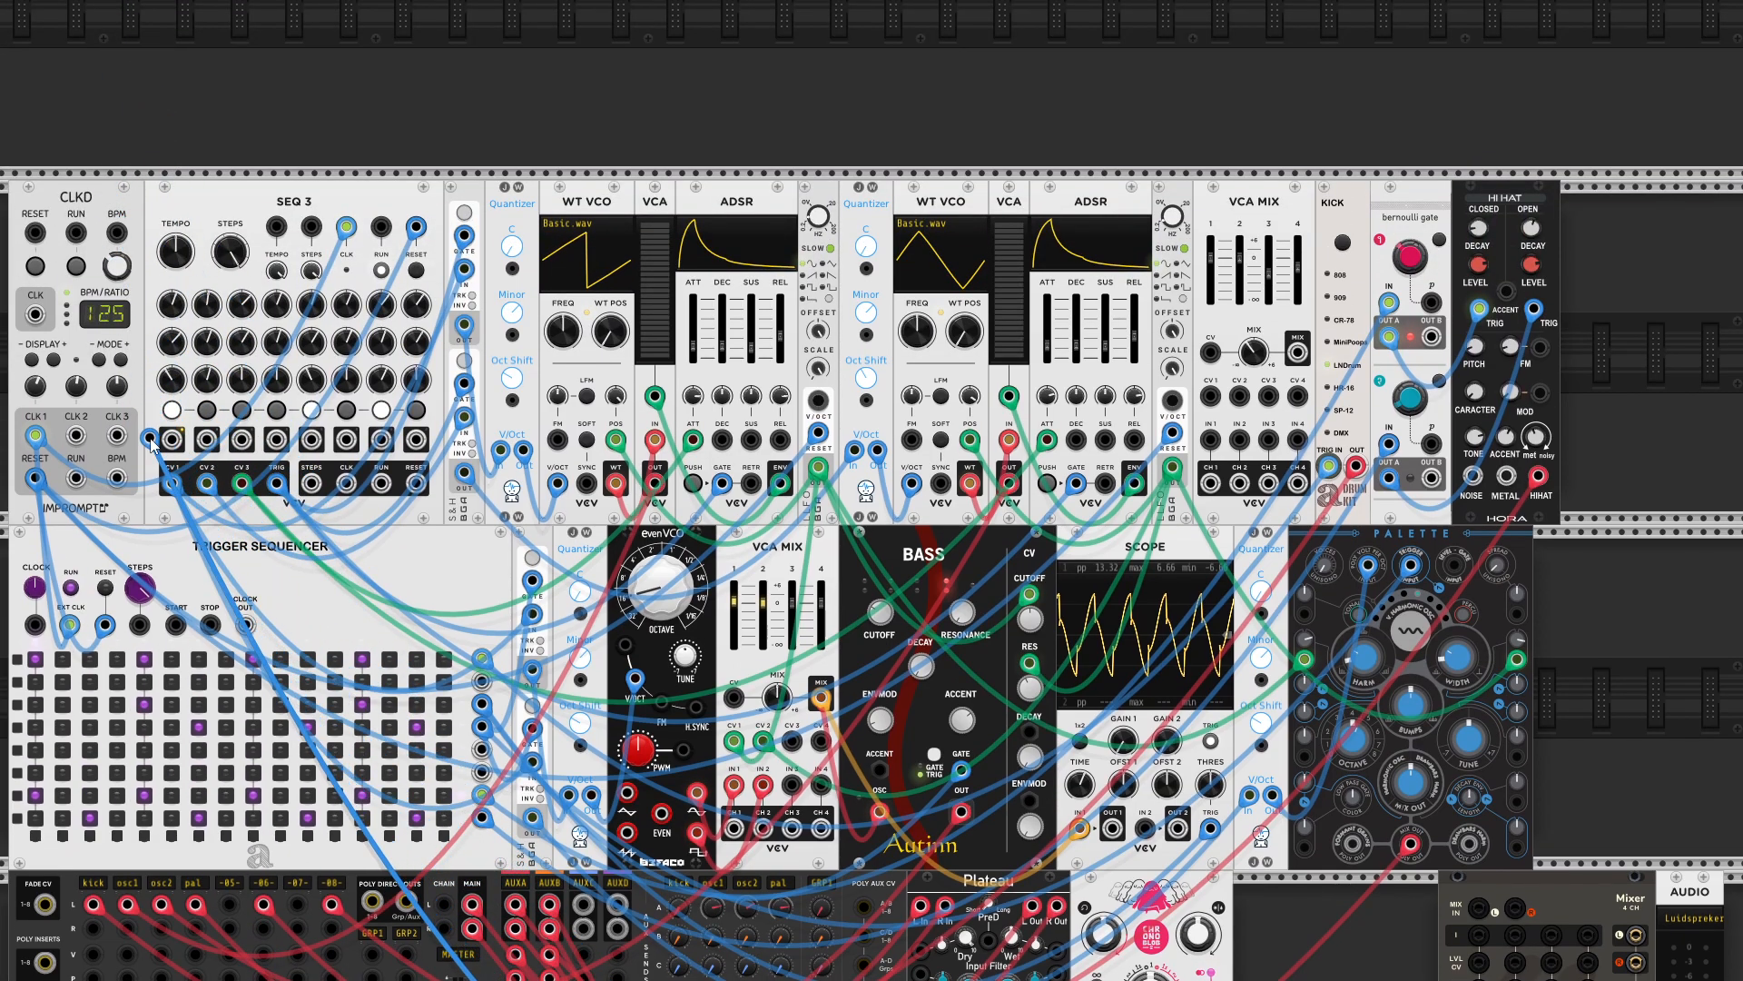
scroll(1678, 634, down, 5)
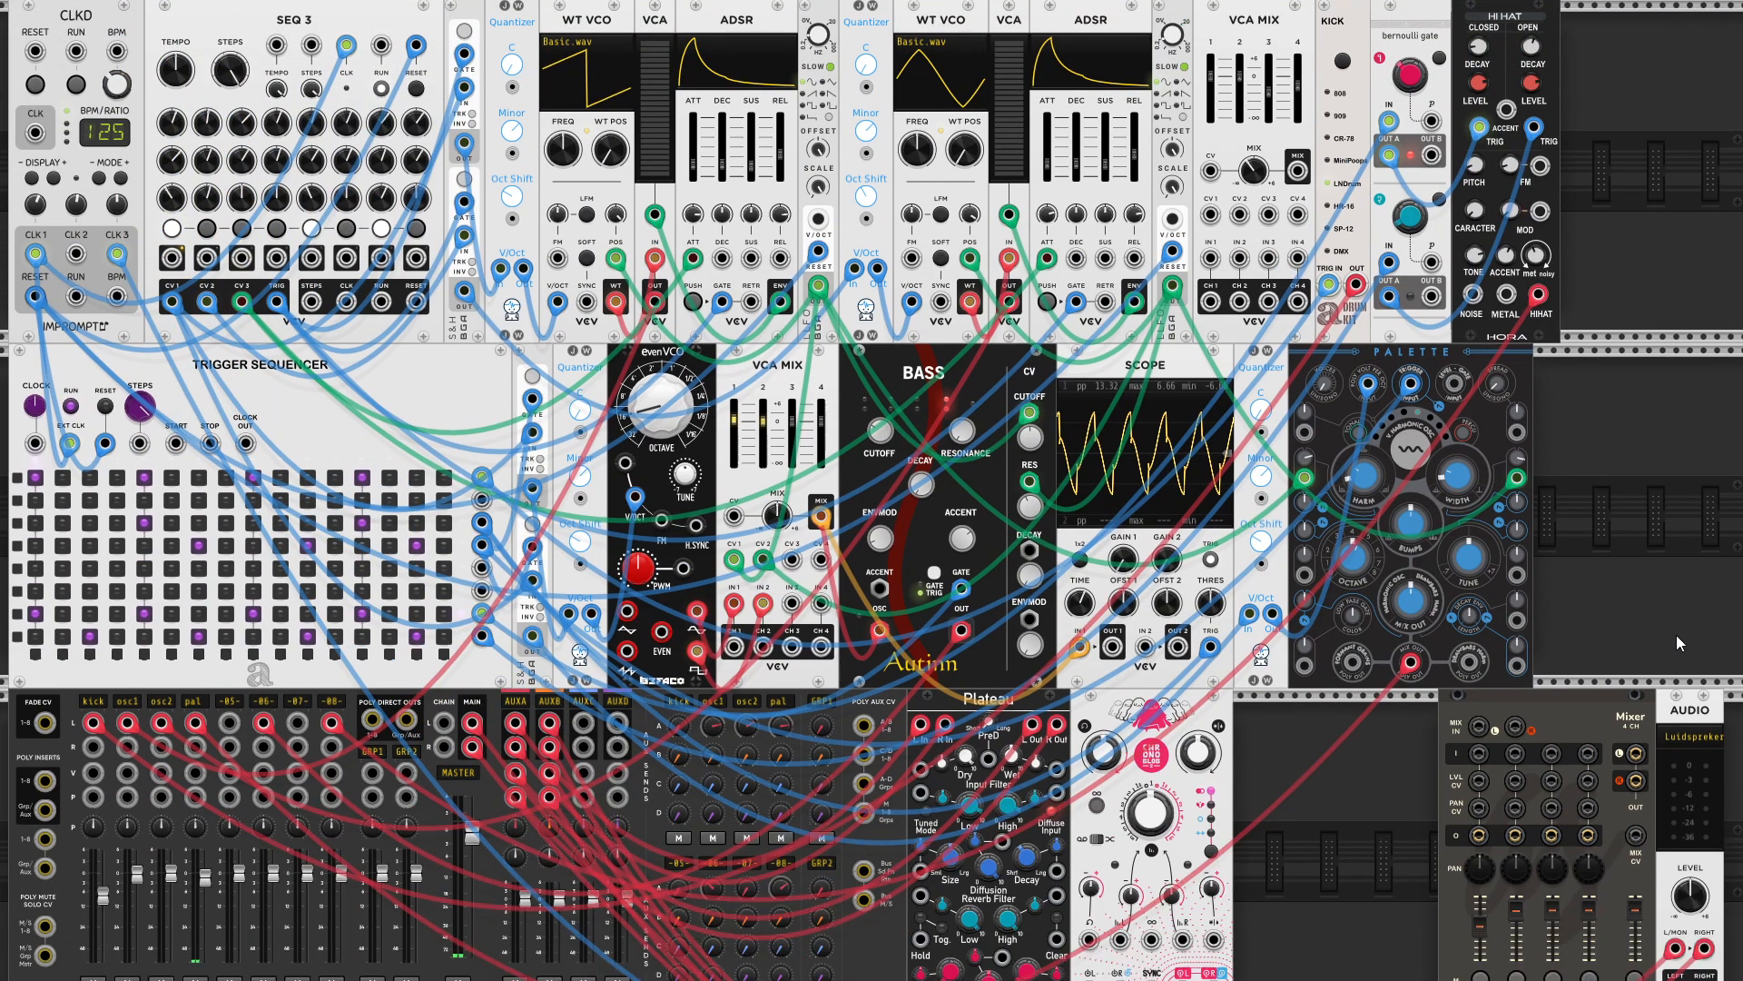
scroll(1365, 672, down, 2)
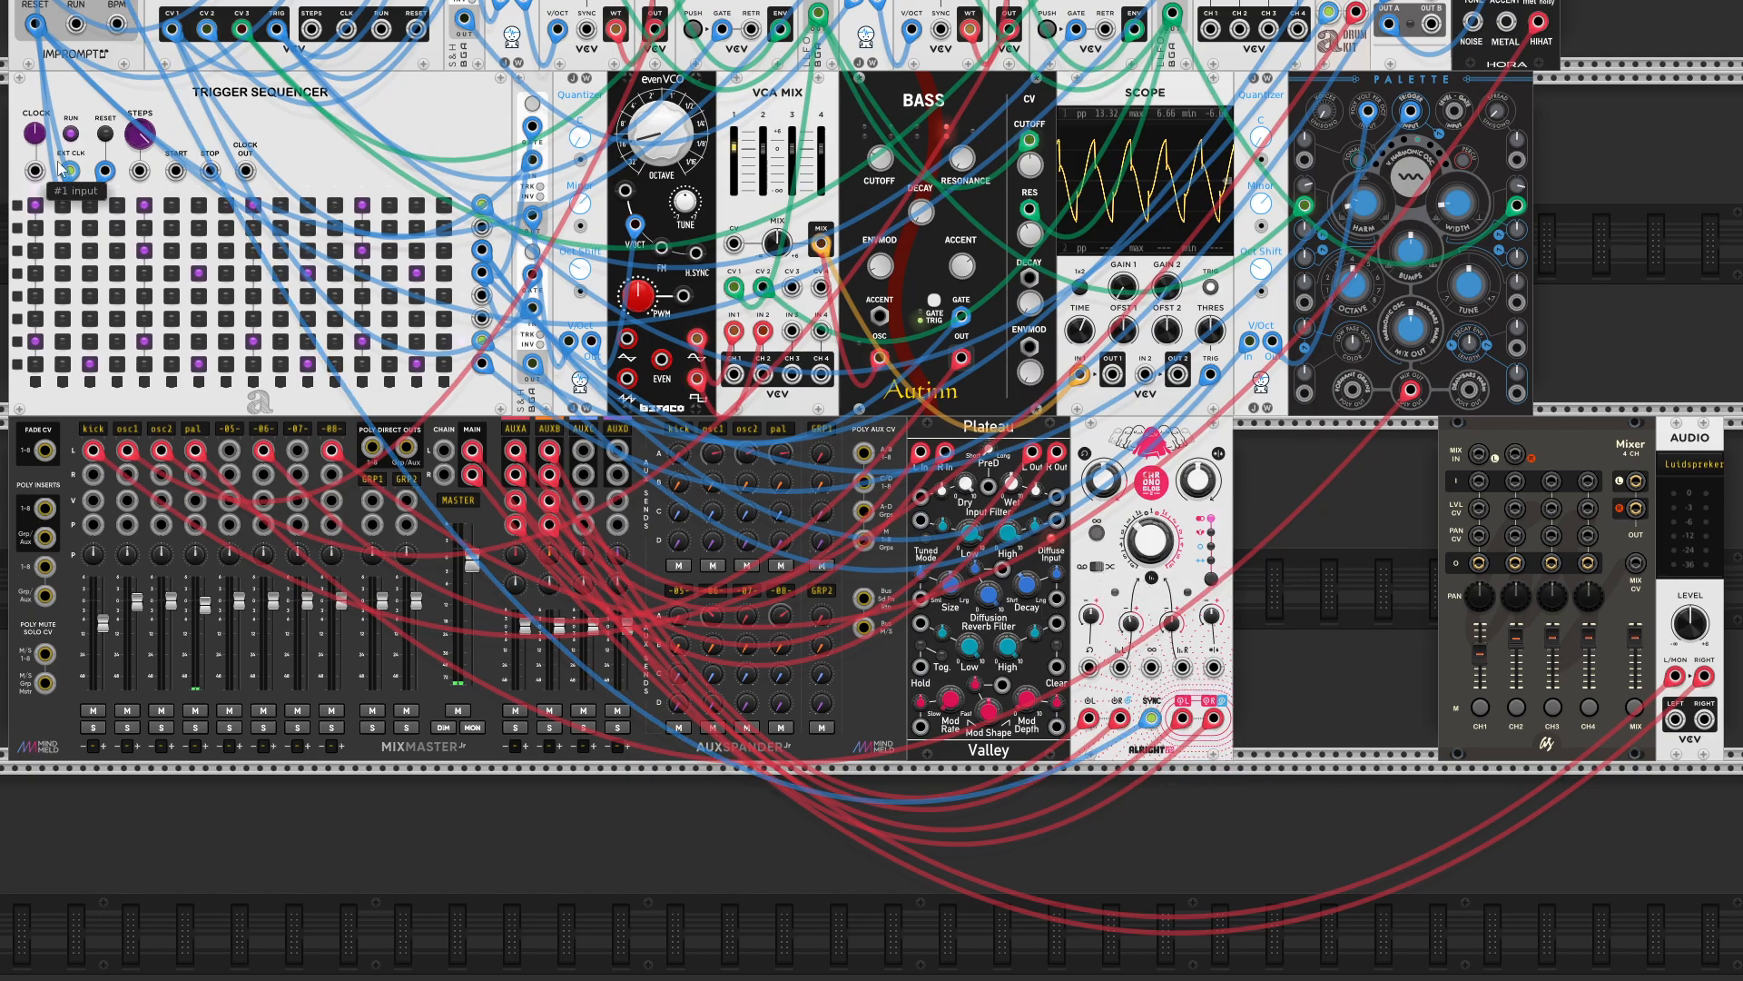
- Restart the CLKD clock and solo the MixMaster's kick channel
scroll(41, 169, up, 8)
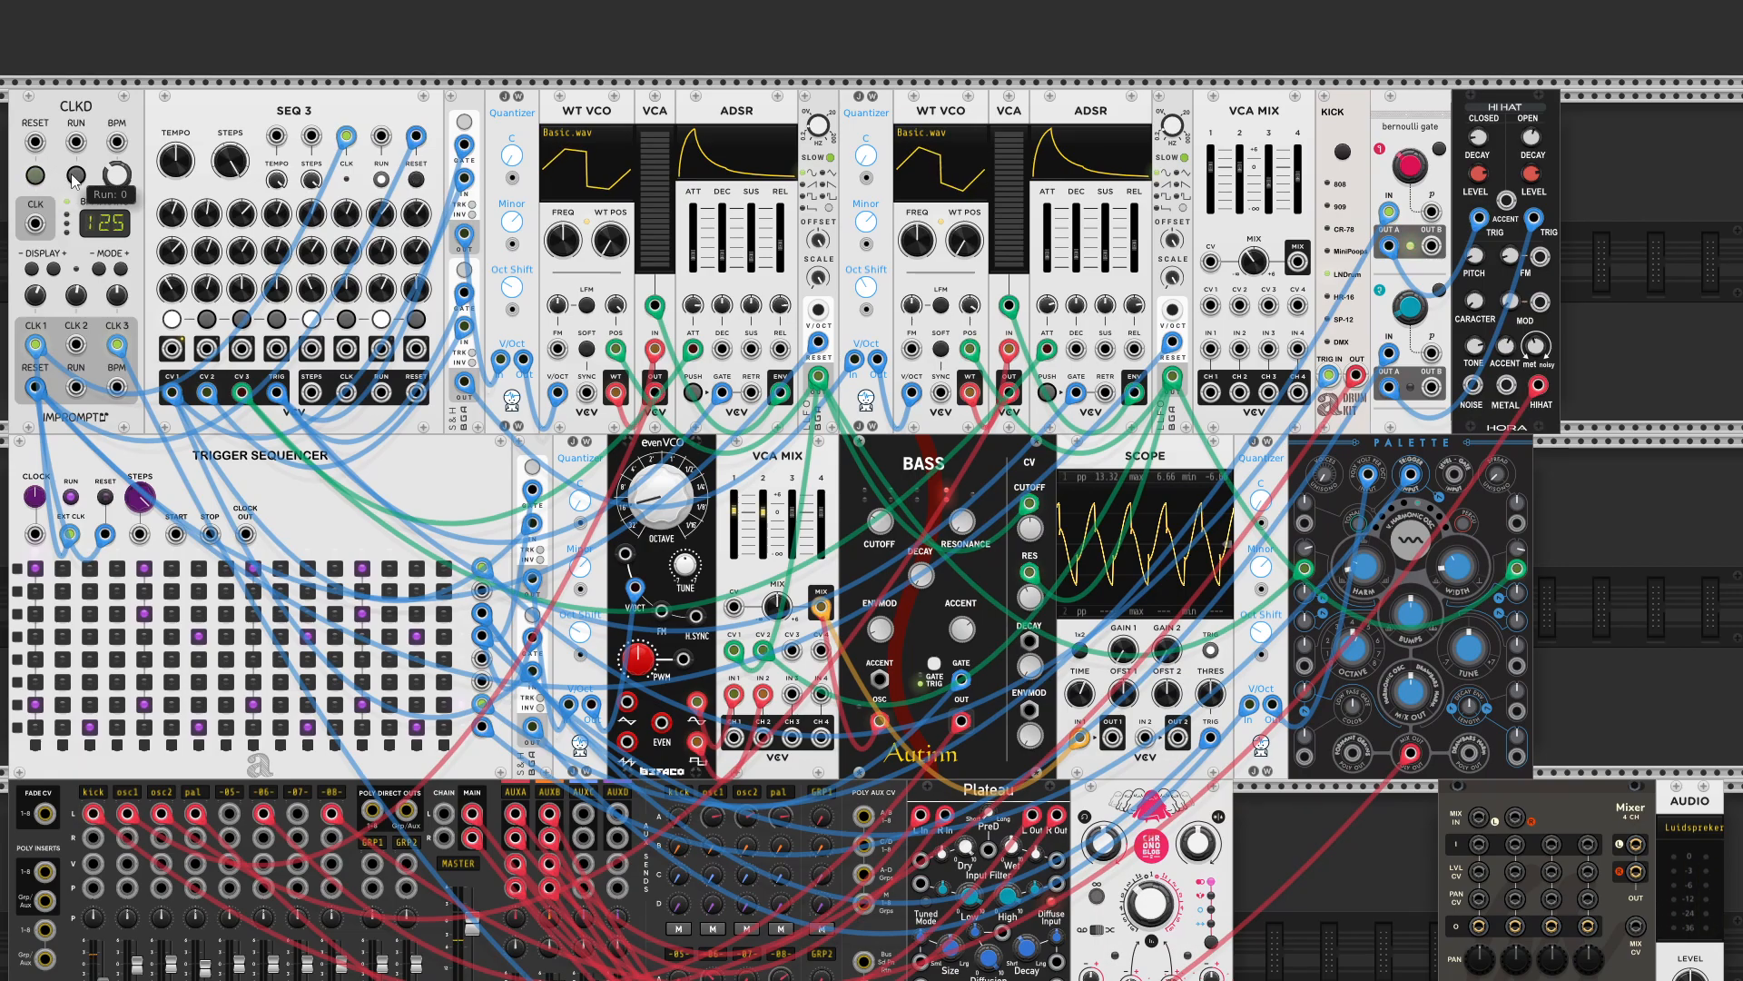
scroll(162, 618, down, 10)
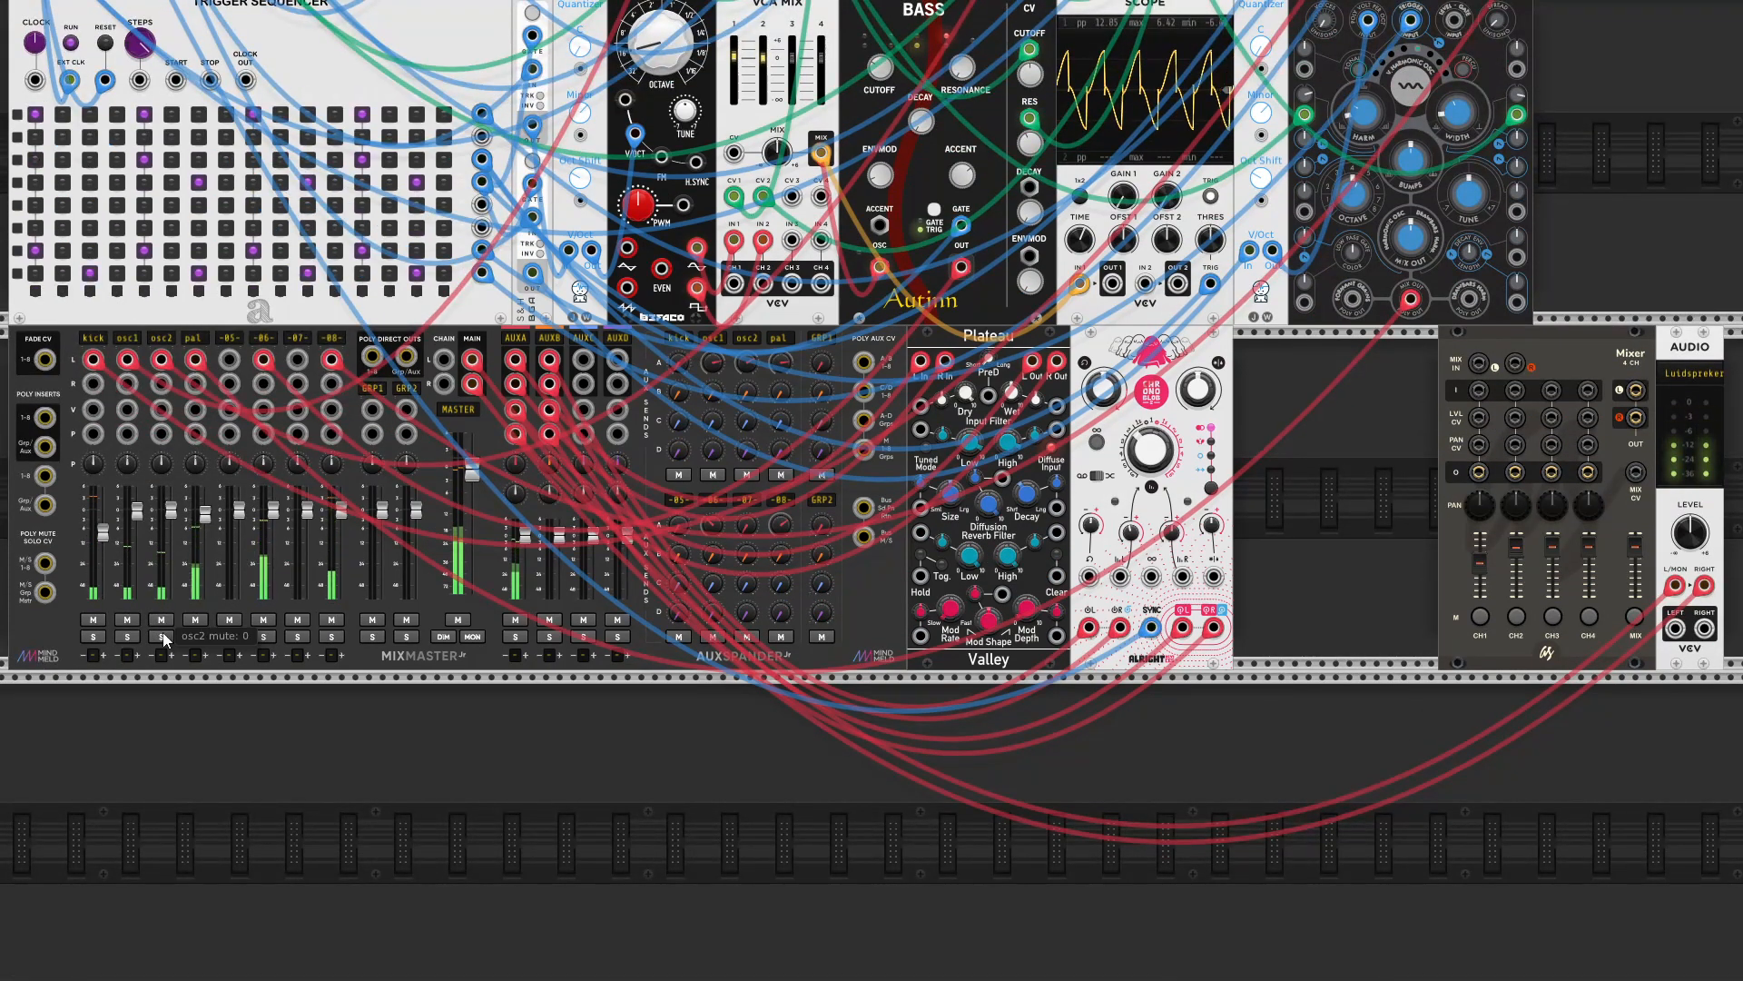
click(98, 636)
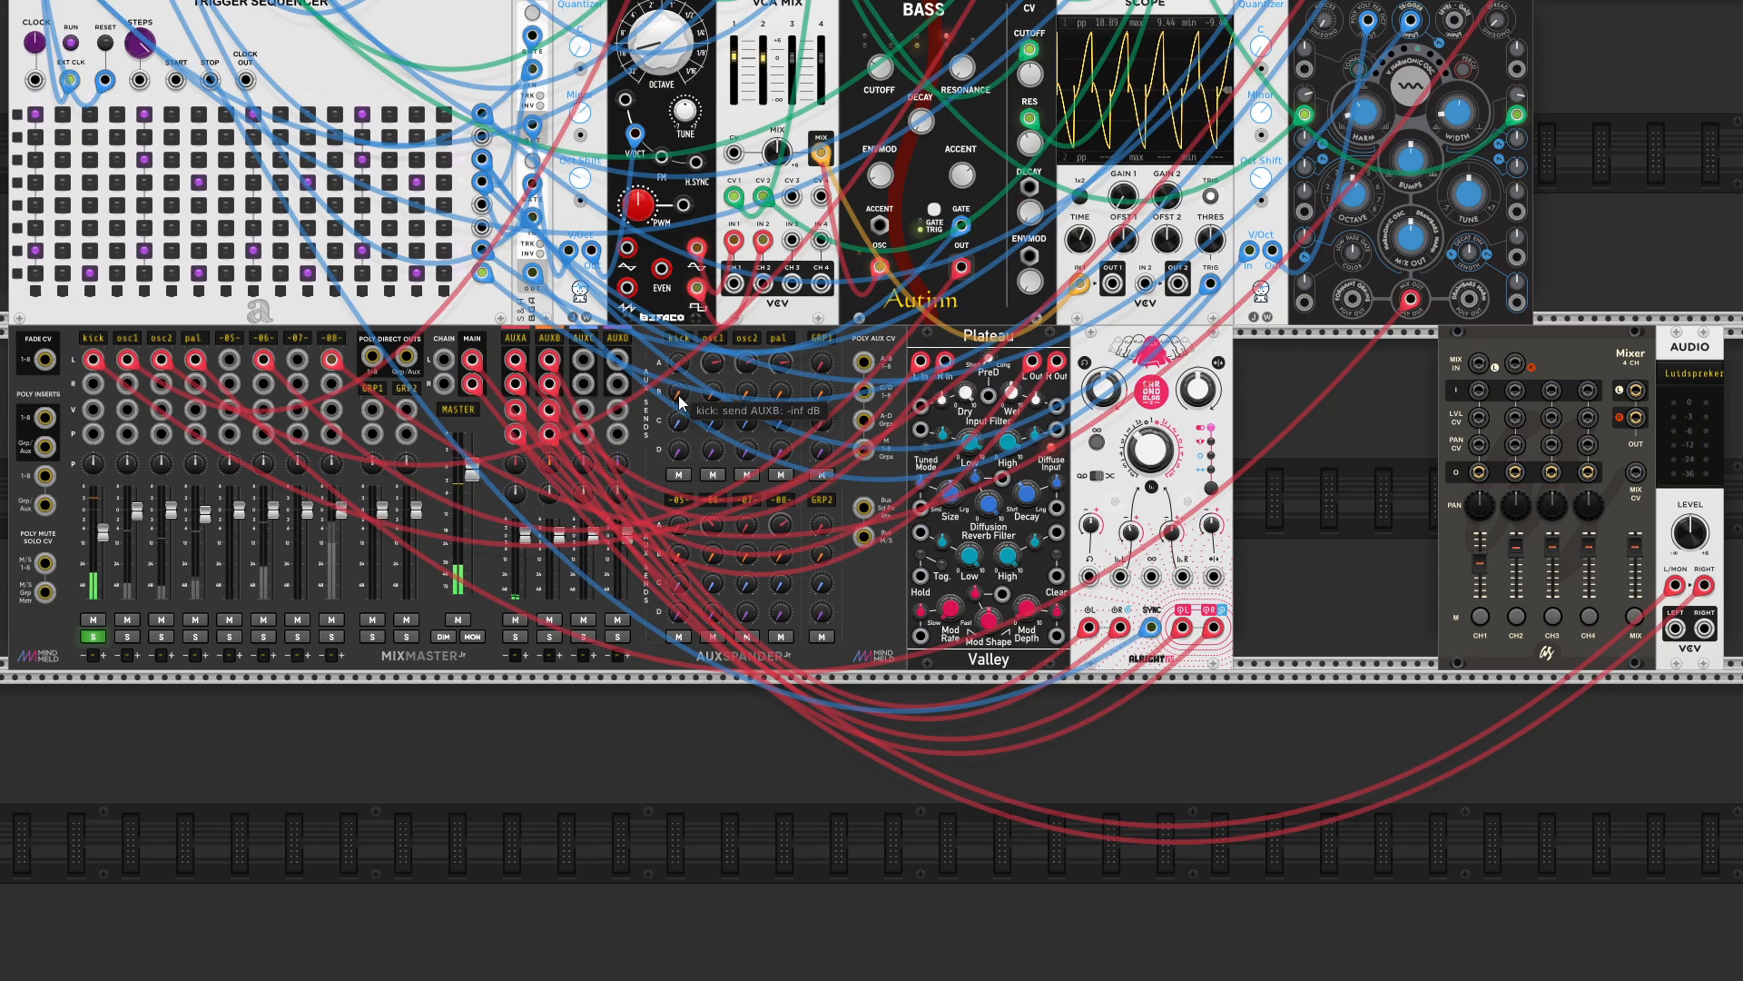
- Lower the kick and master faders slightly while trying out an AUXB send on the kick channel
drag(679, 403, 679, 386)
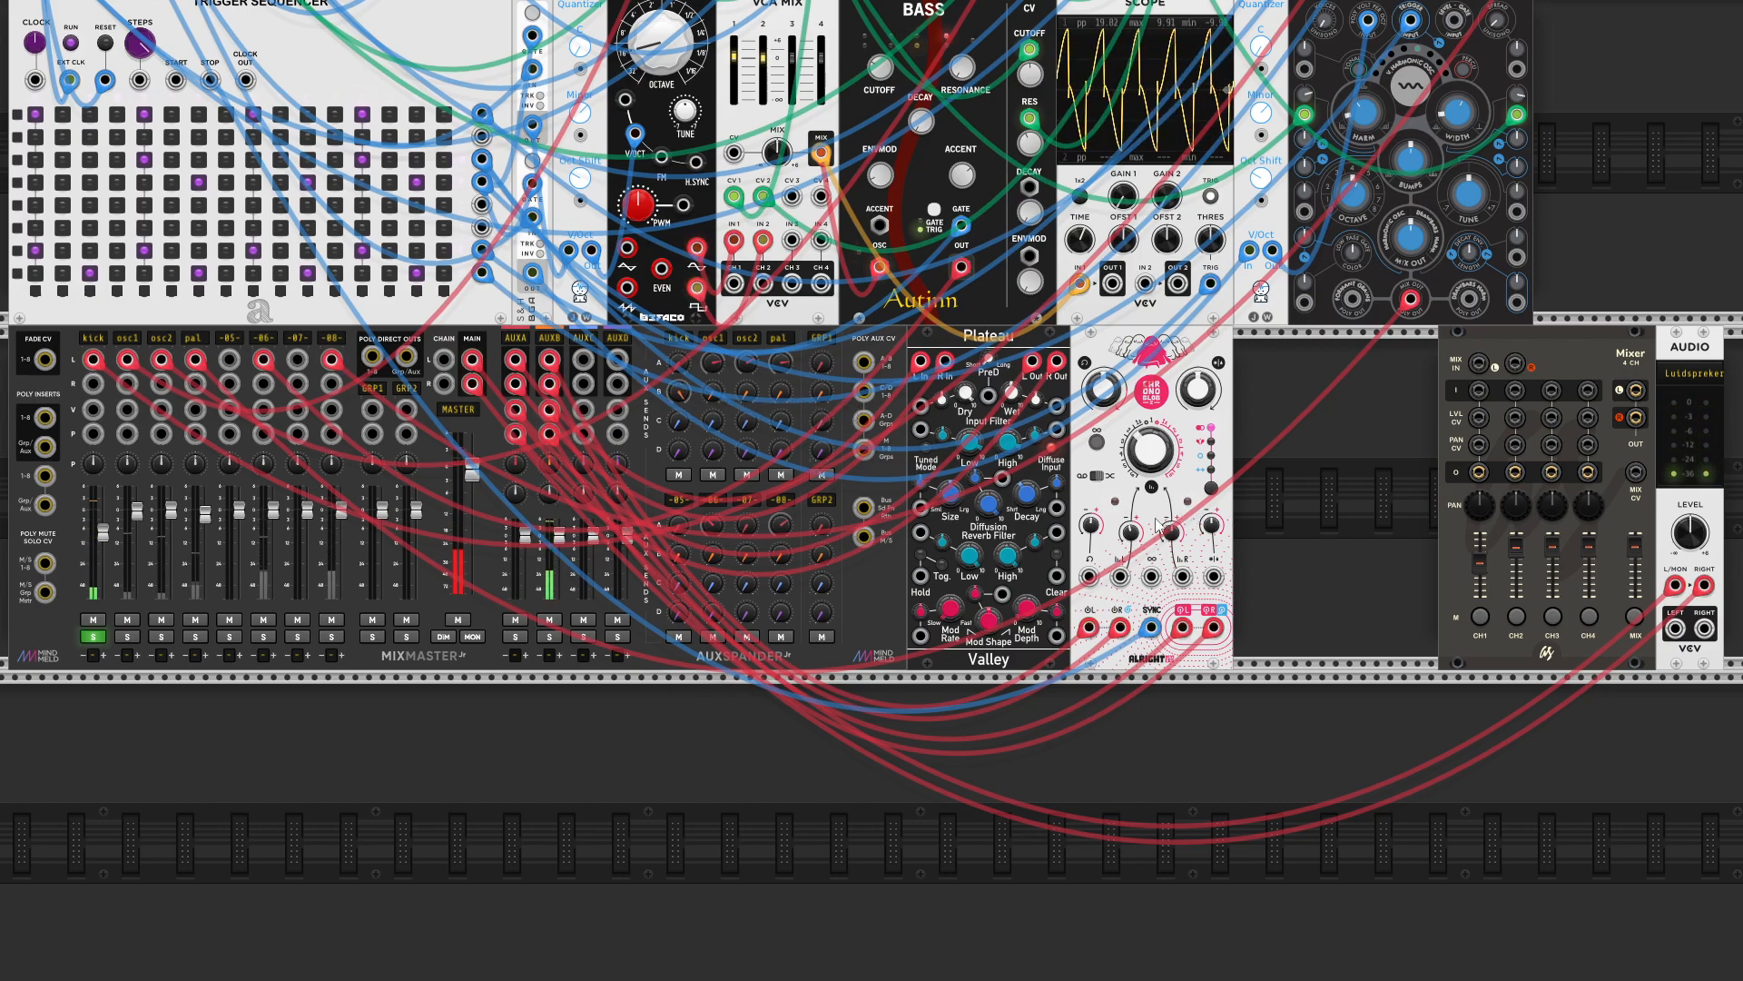
drag(103, 532, 102, 540)
drag(472, 472, 472, 479)
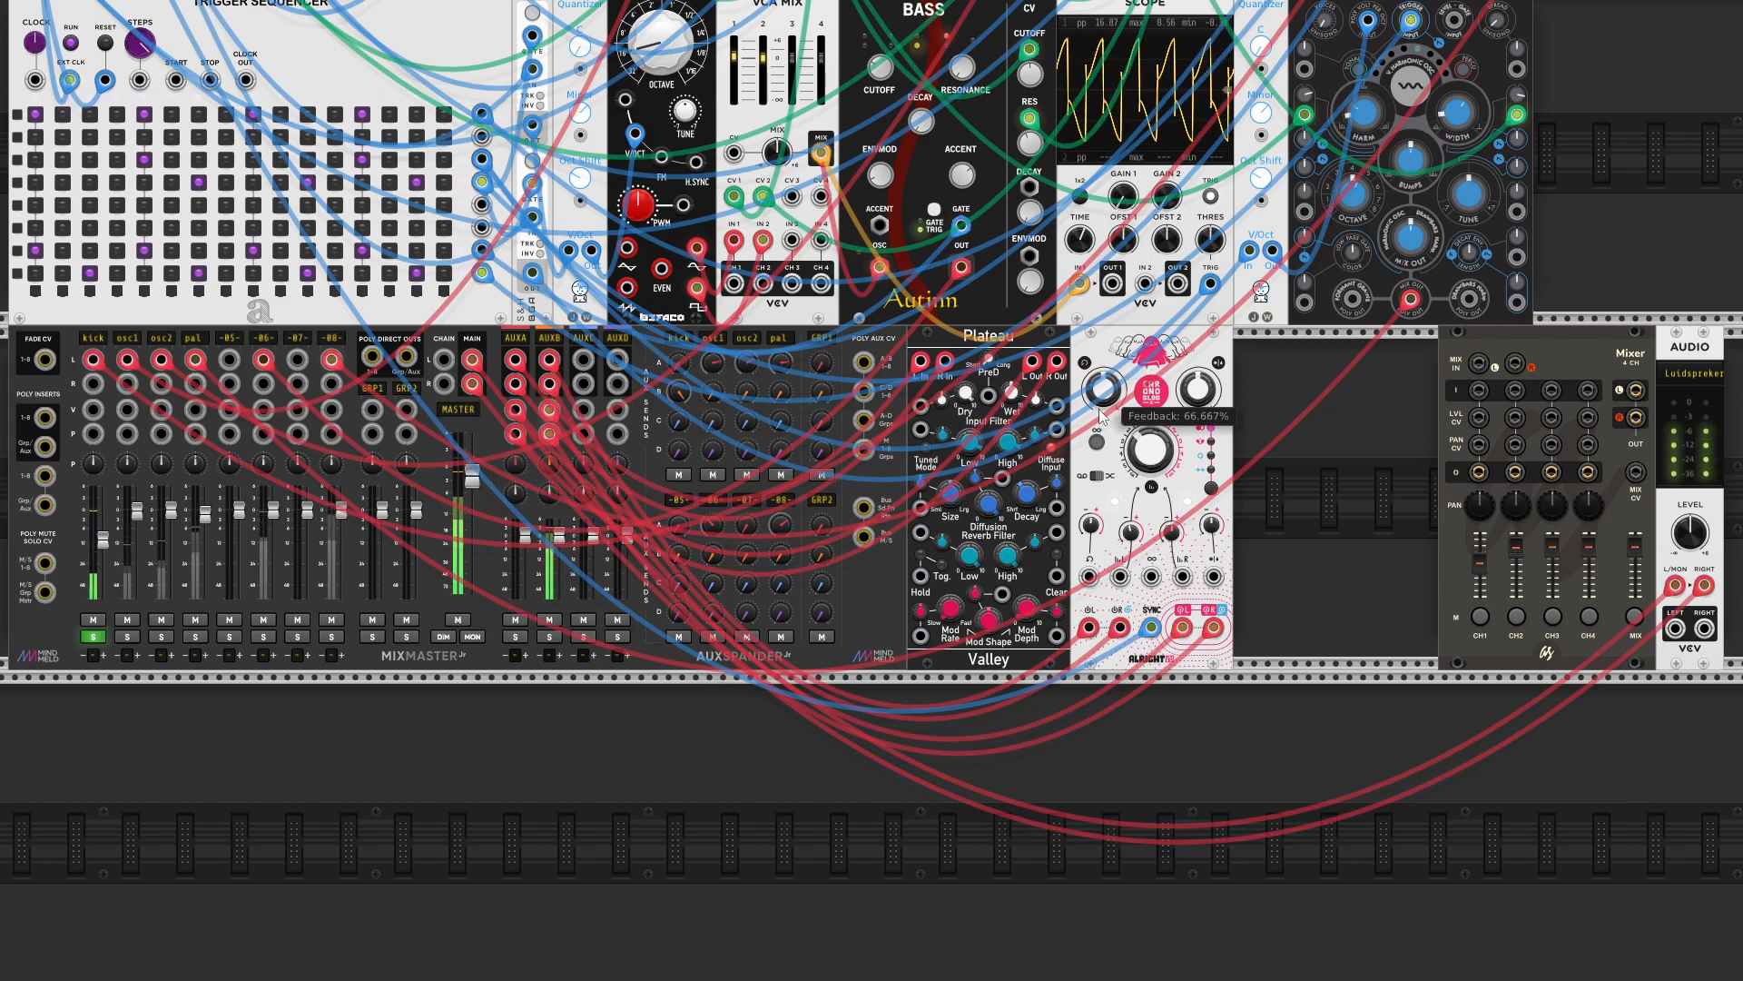
drag(679, 392, 679, 431)
- With osc1 soloed instead of kick, set its AUXB send to about -3.5 dB and the Chronoblob's feedback to about 88%
ctrl+click(127, 635)
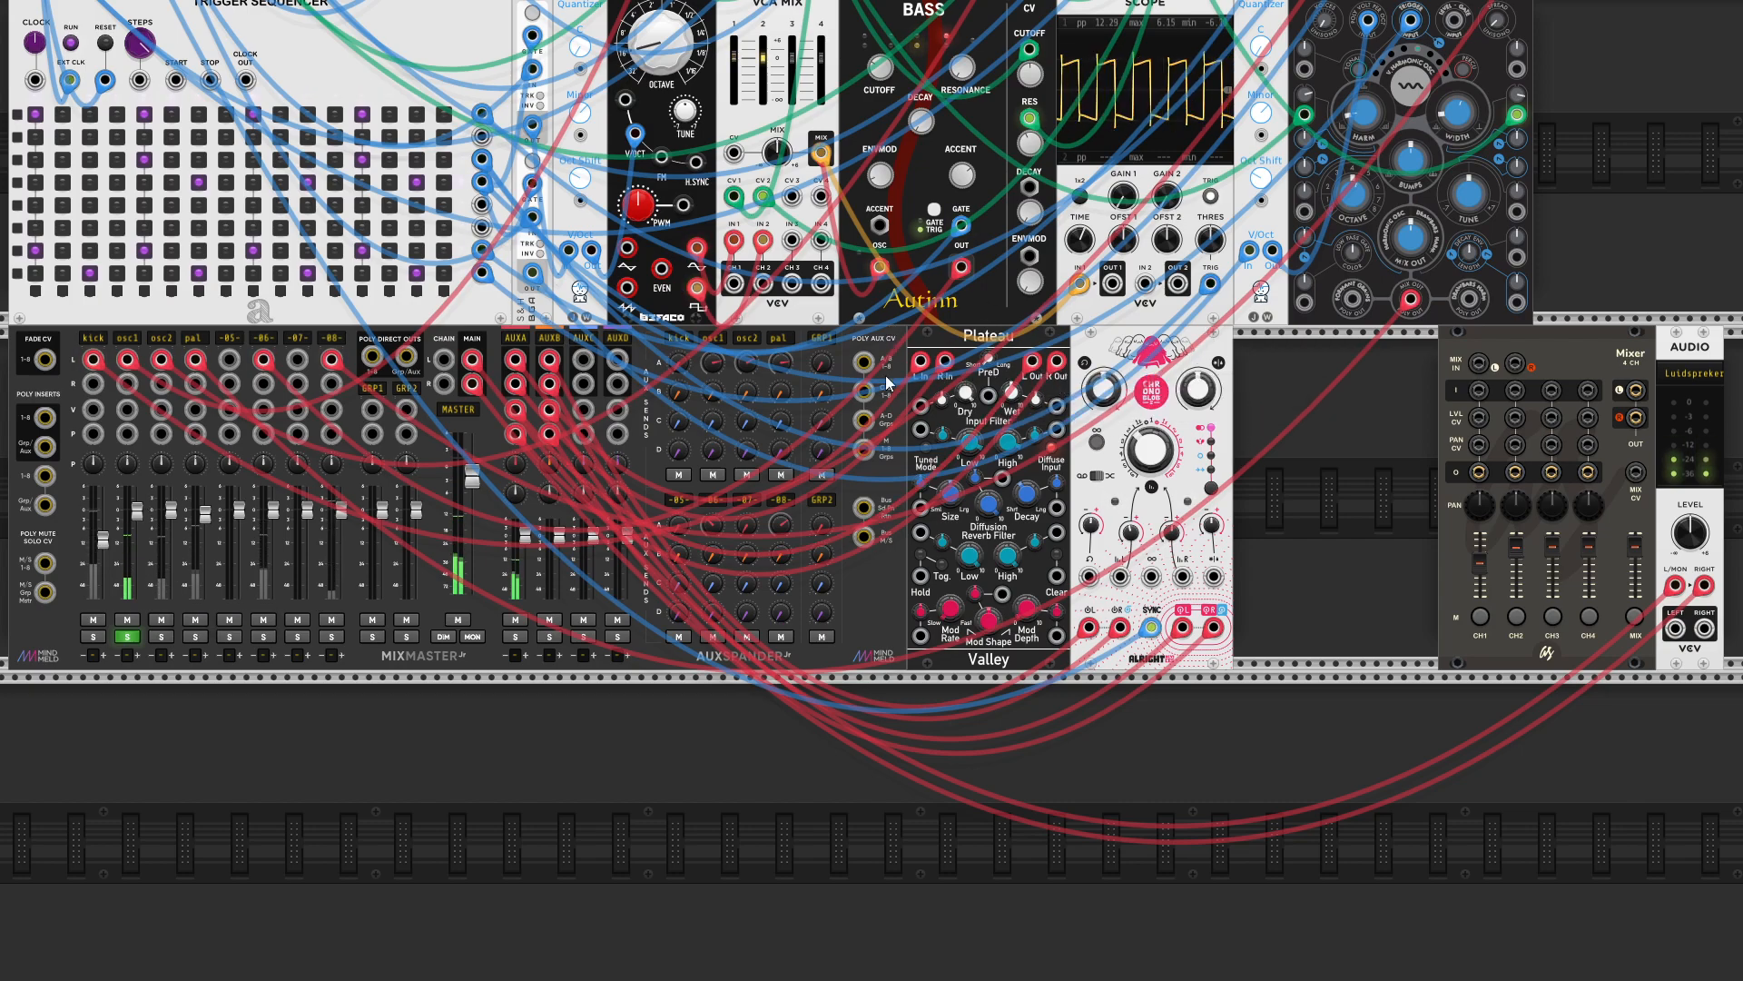
mouse_move(679, 390)
mouse_down()
mouse_move(679, 363)
mouse_move(714, 364)
mouse_up()
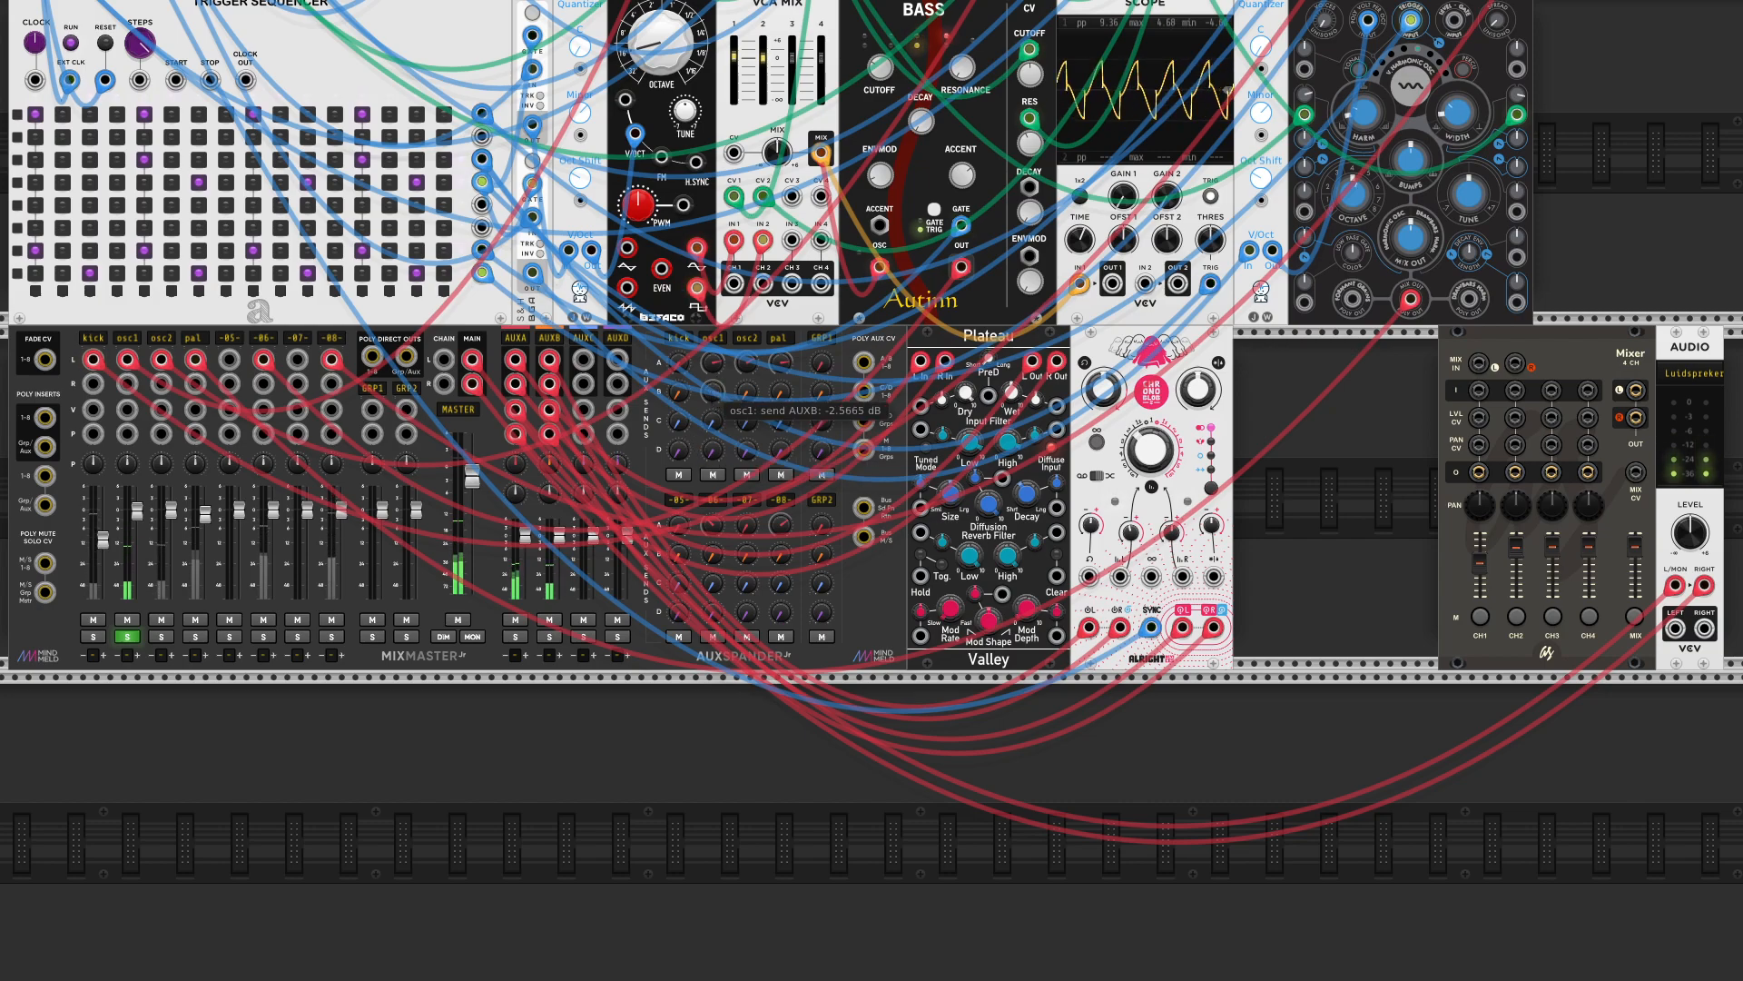
drag(713, 365, 713, 368)
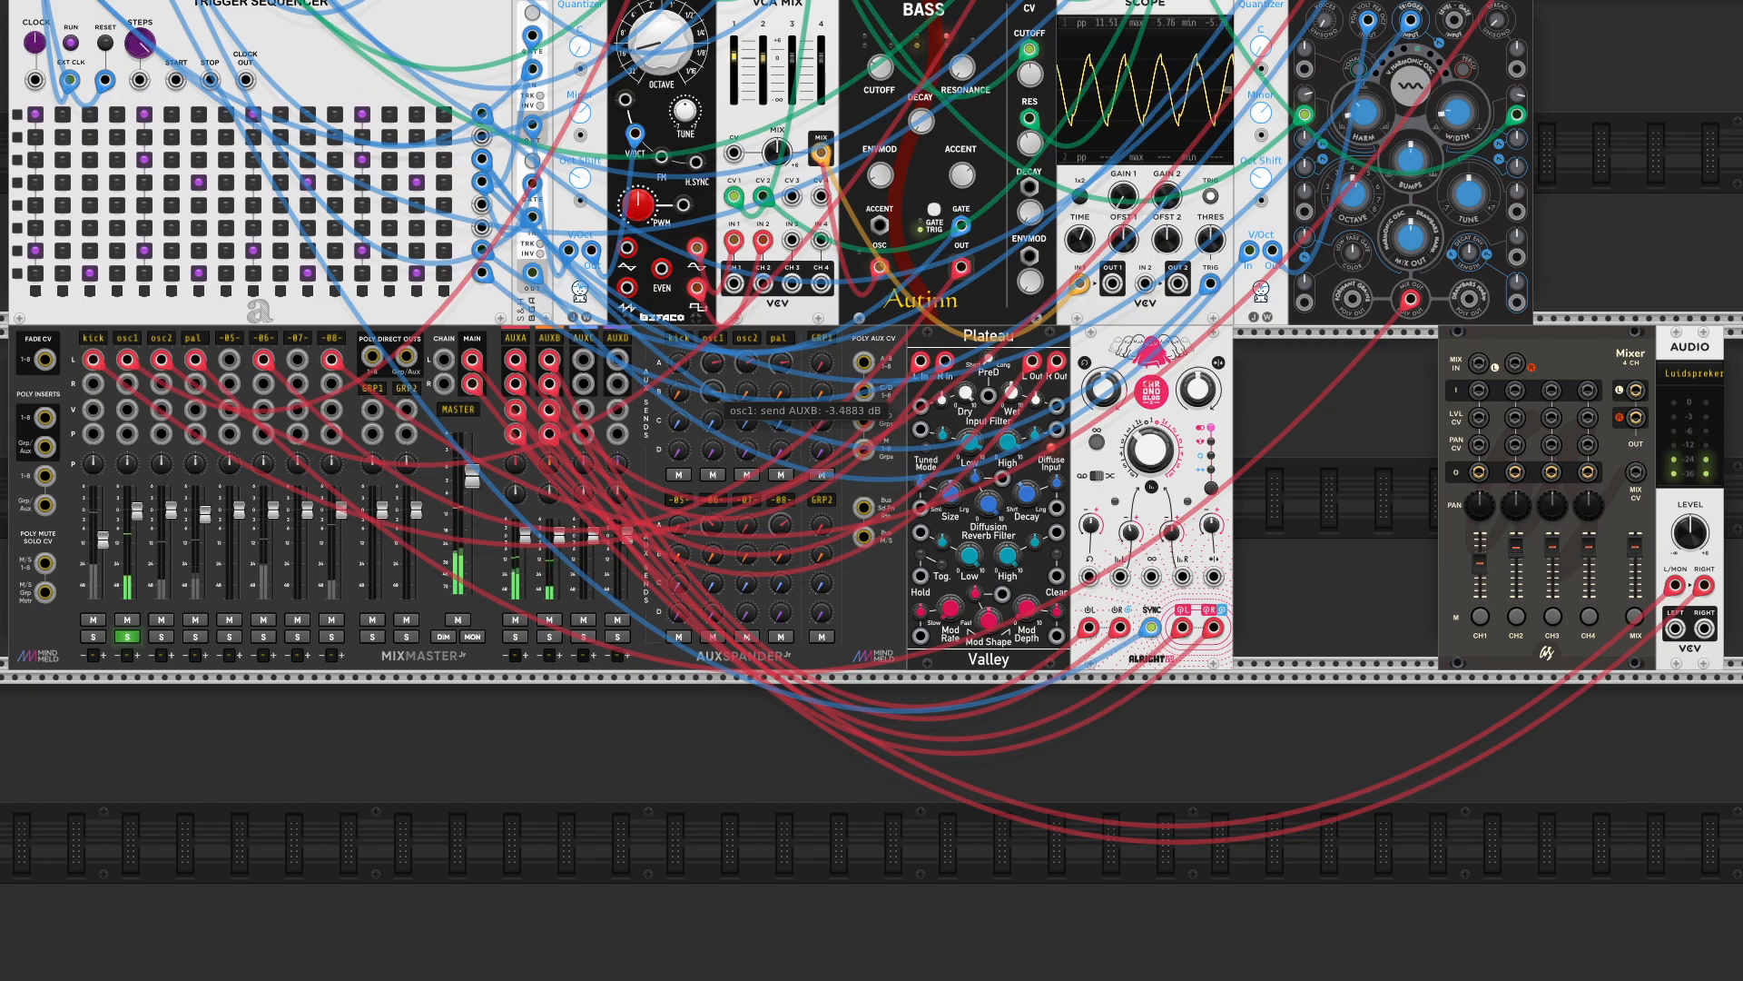
drag(1099, 381, 1099, 374)
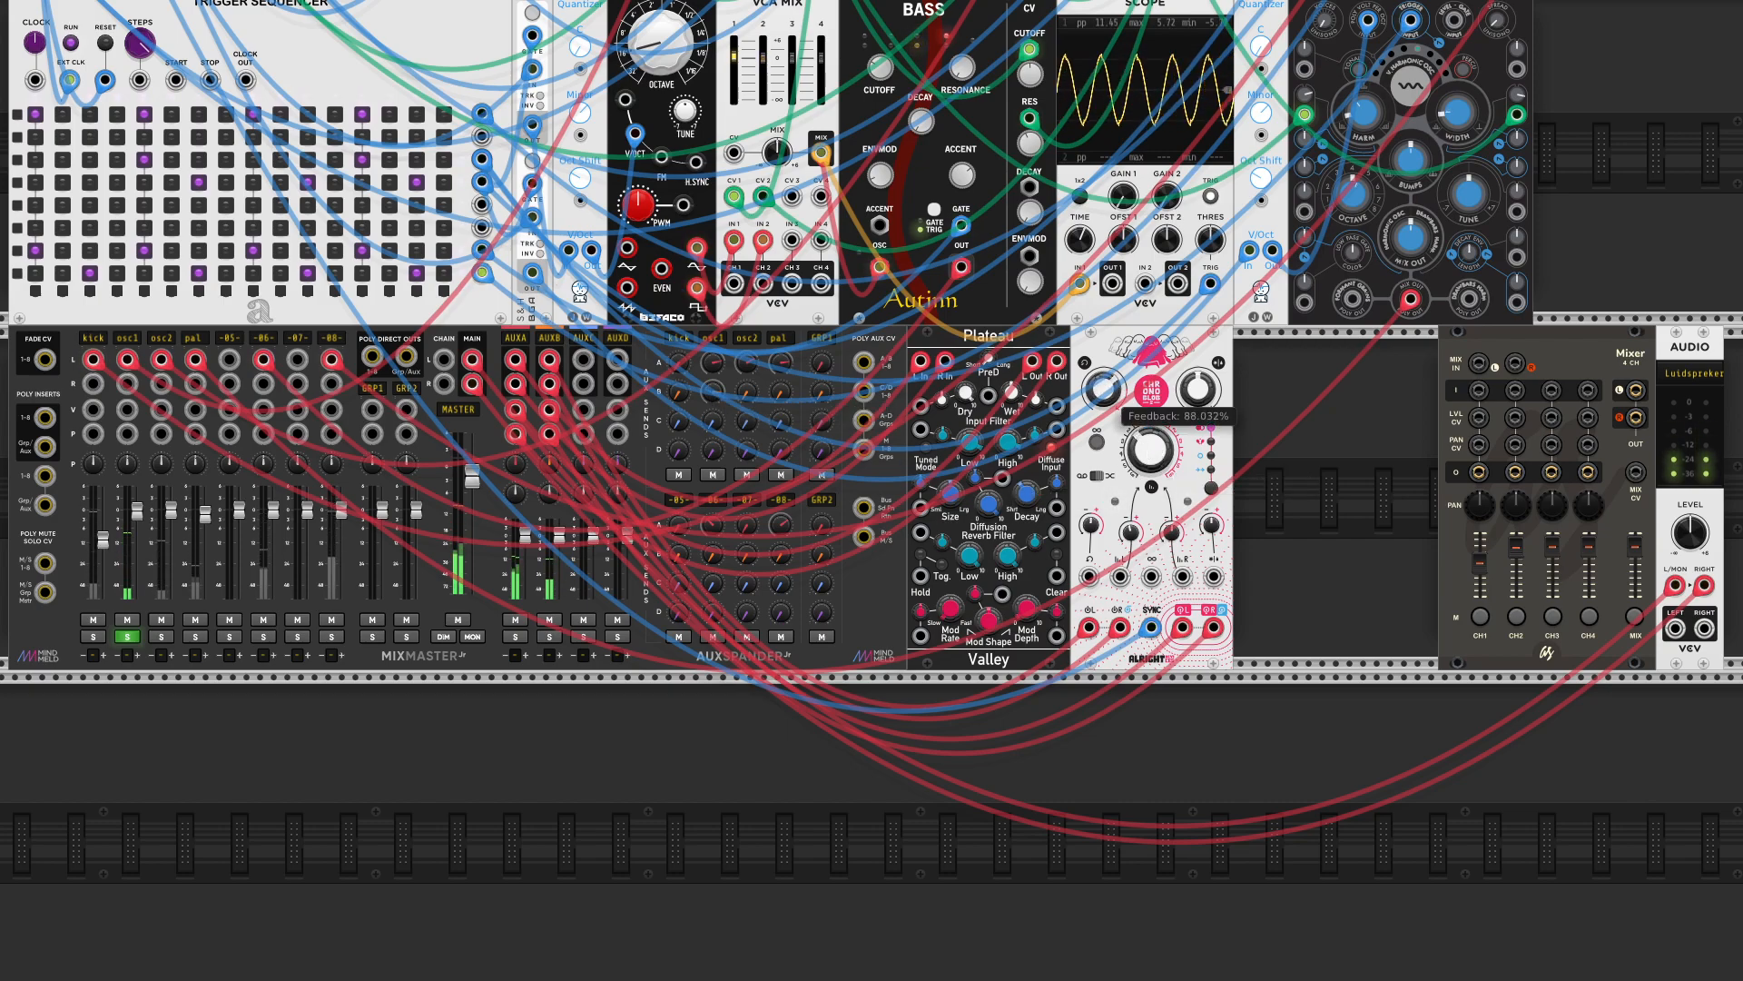
- Try a Chronoblob feedback of about 87% and a delay time of about 436 ms on the soloed osc1 channel
drag(1198, 399, 1199, 391)
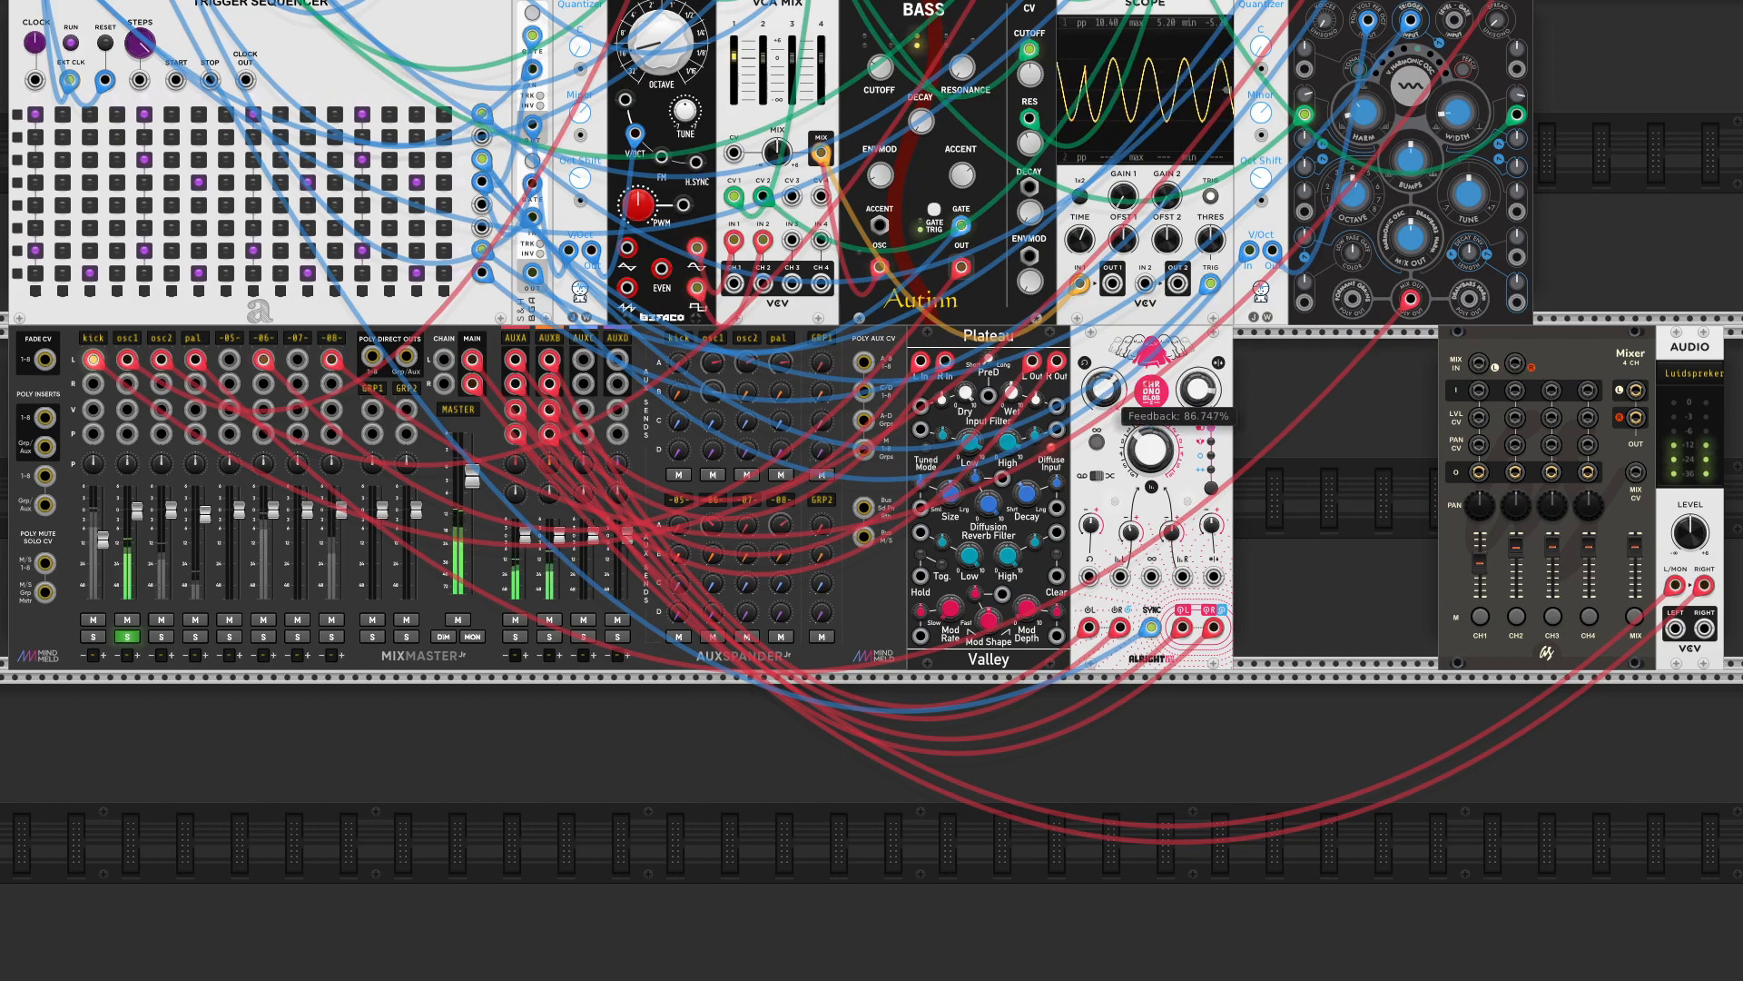
drag(1150, 449, 1153, 460)
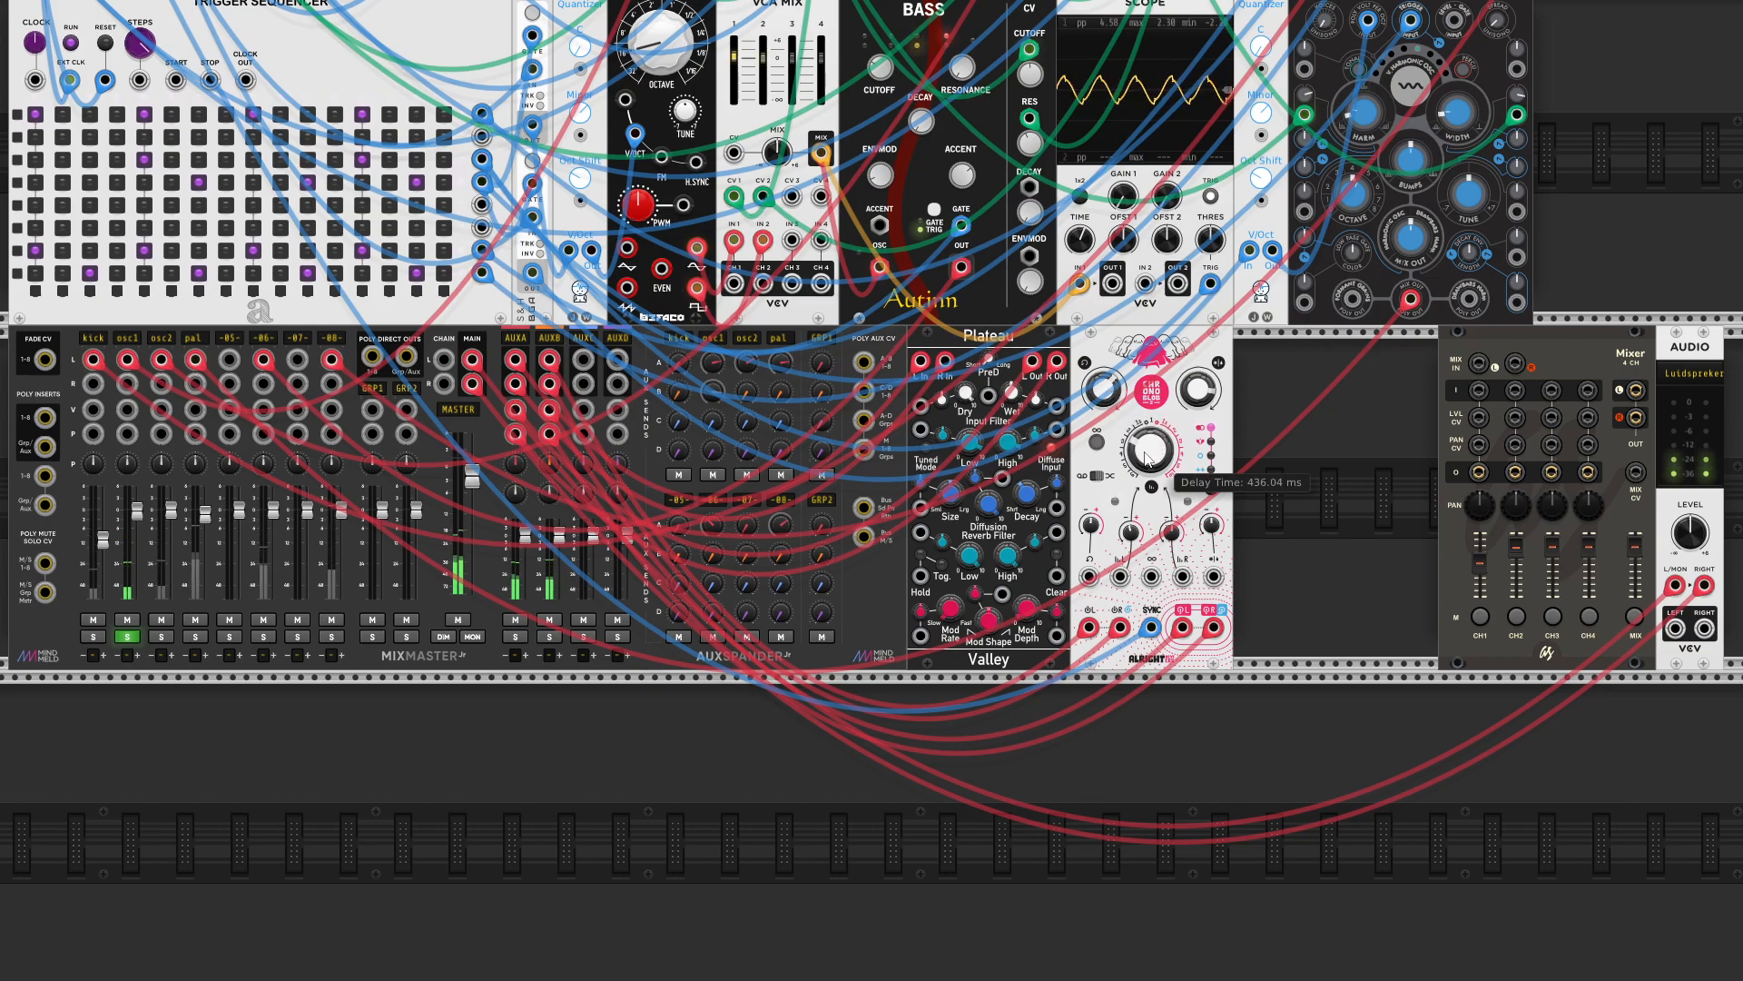
drag(1149, 449, 1149, 436)
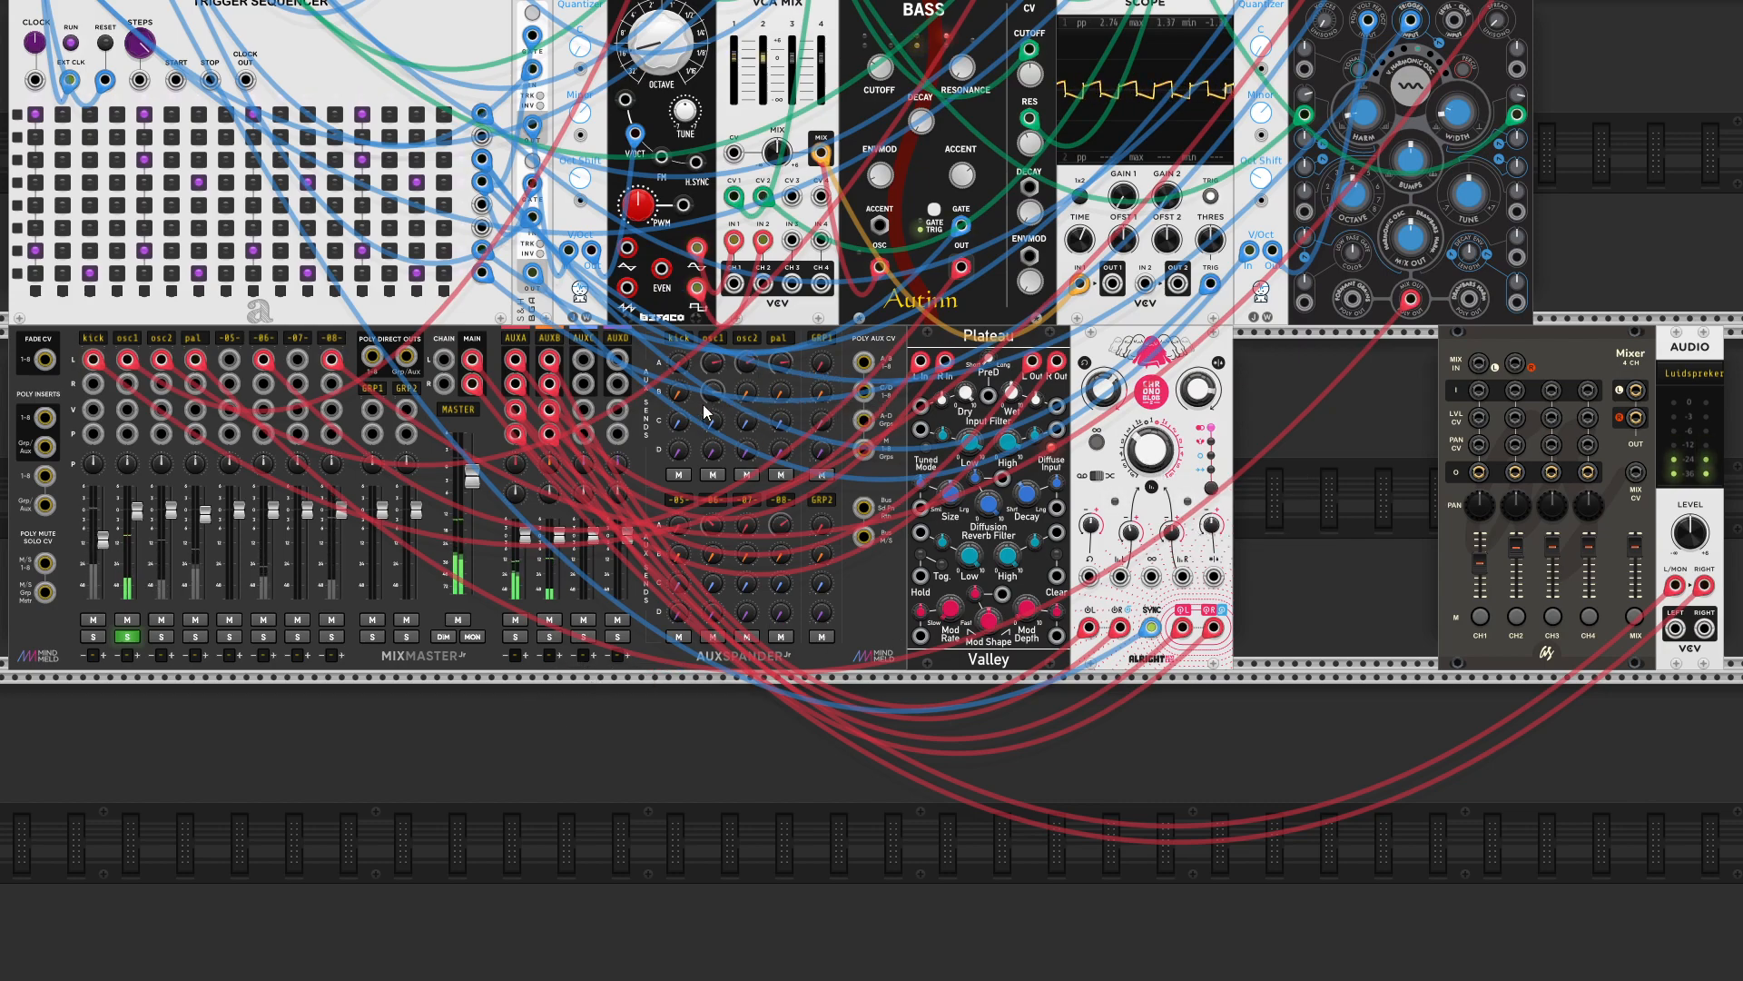
- Set osc1's AUXB send on the AuxSpander to about -1.5 dB
drag(712, 392, 713, 387)
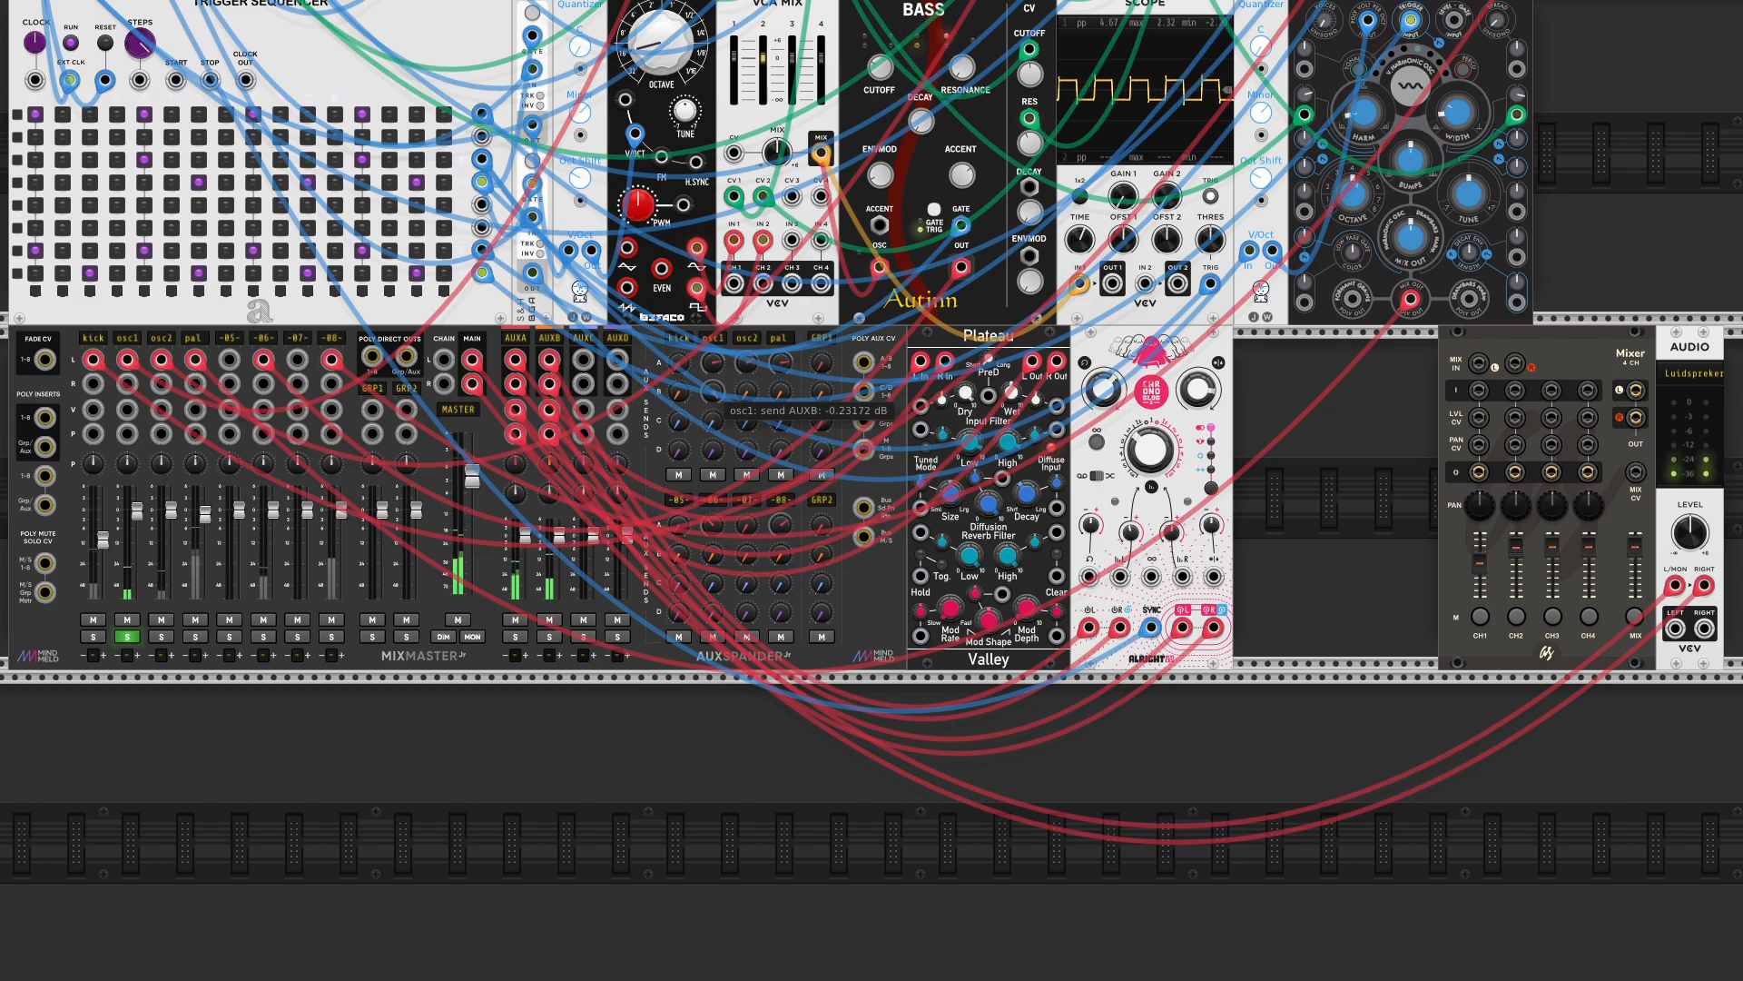
scroll(697, 613, up, 3)
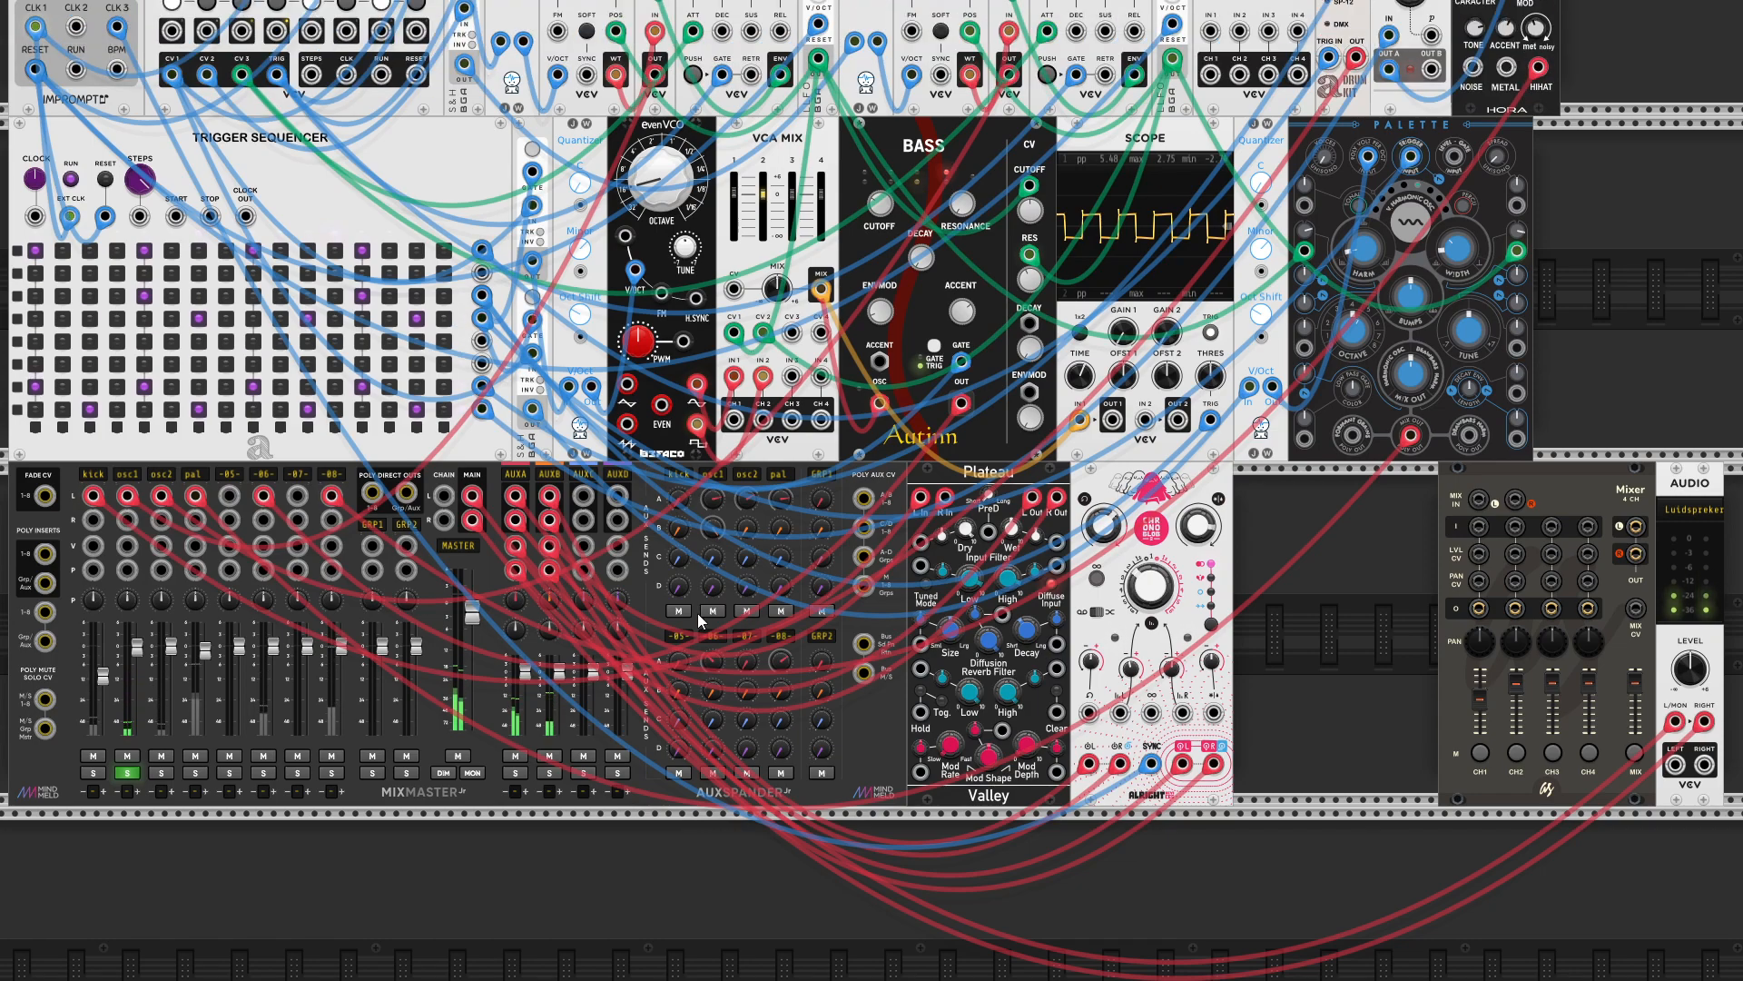
scroll(698, 613, up, 2)
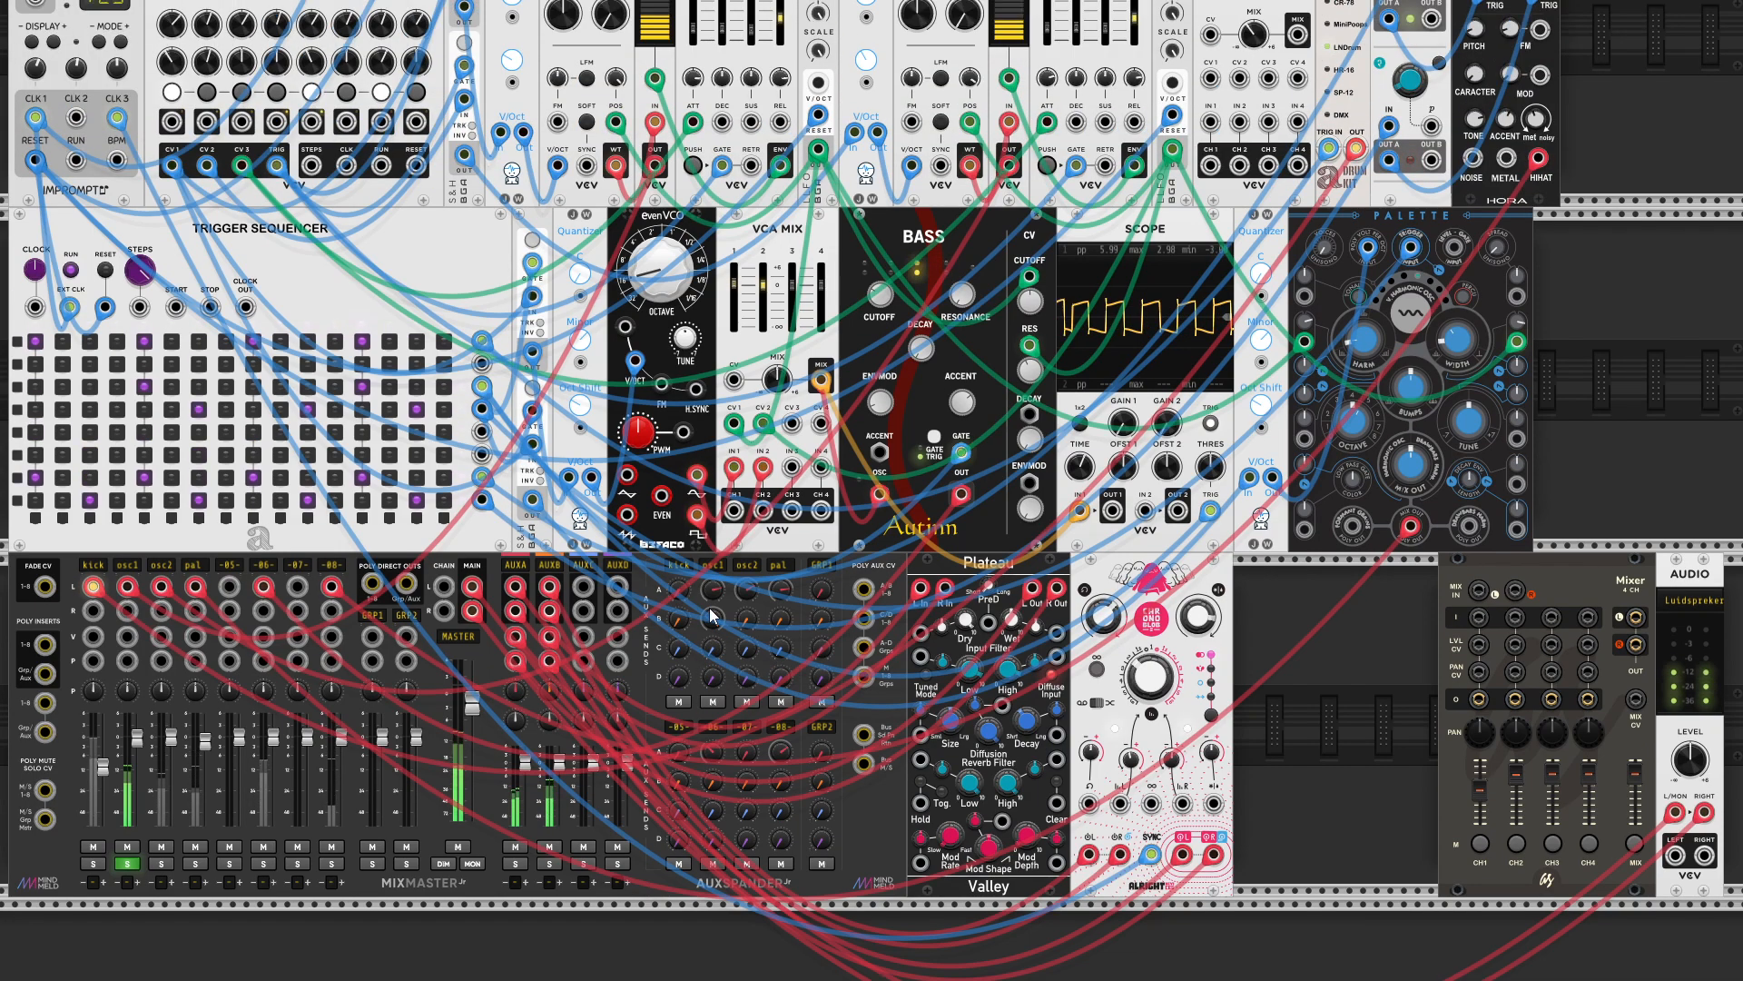
scroll(710, 606, up, 4)
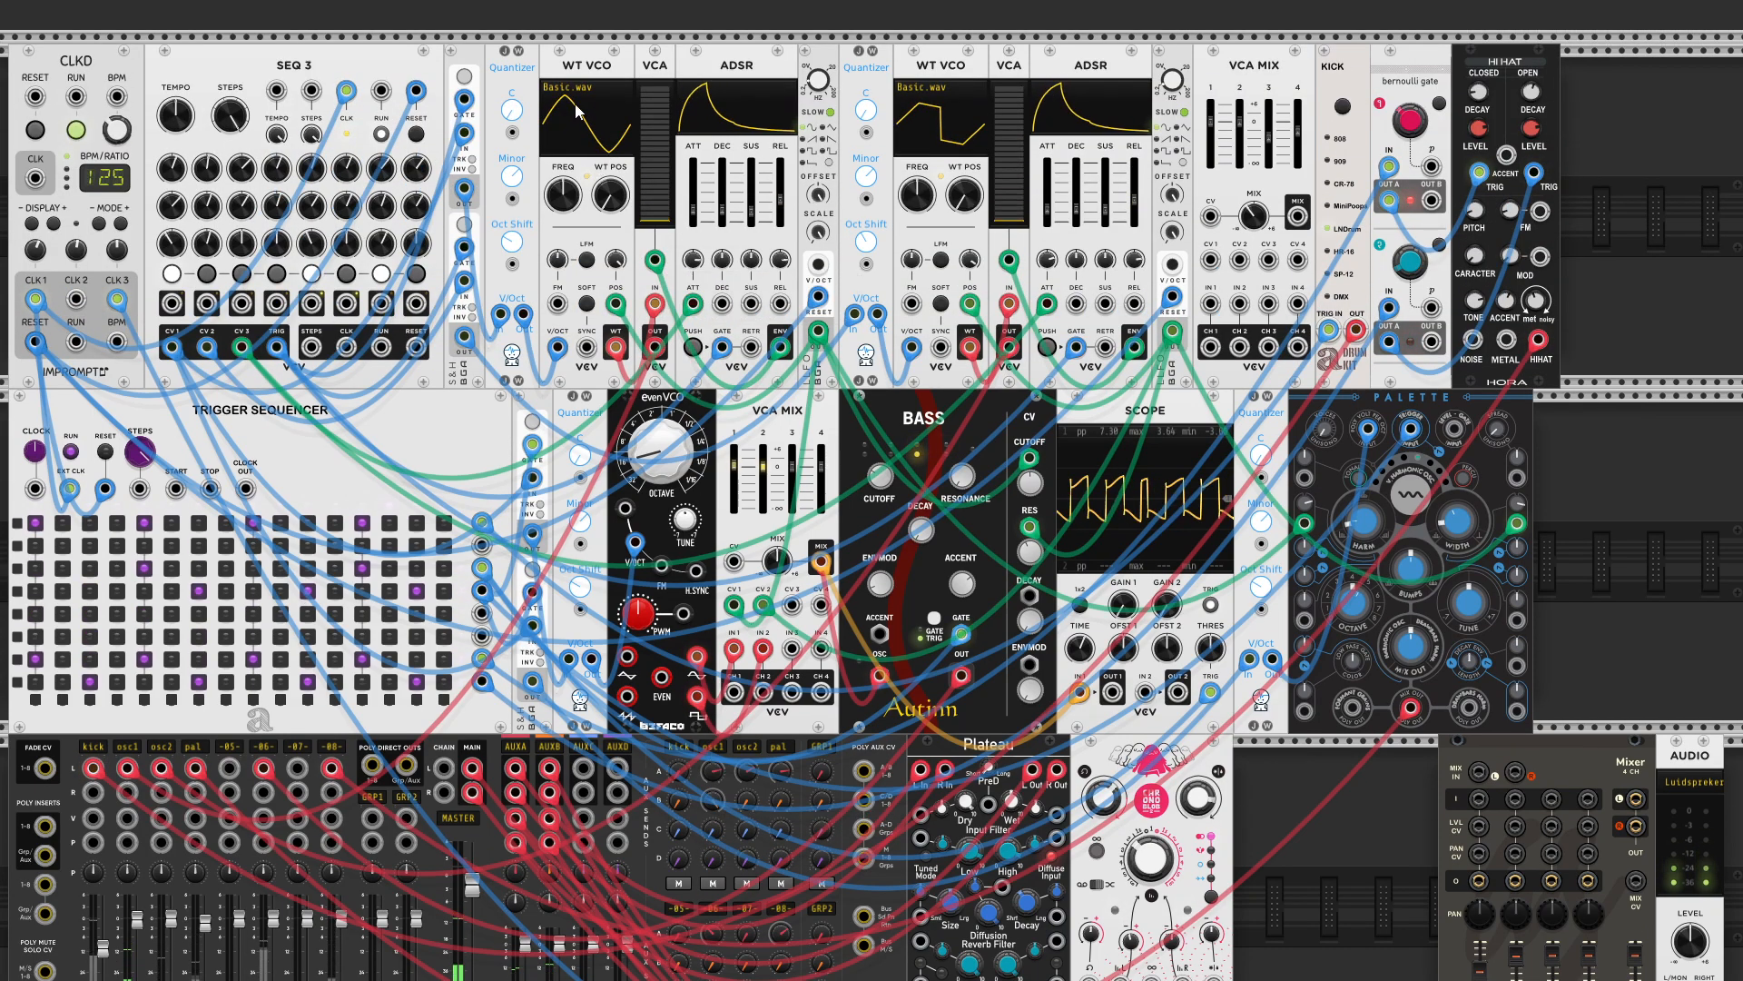
scroll(694, 597, down, 6)
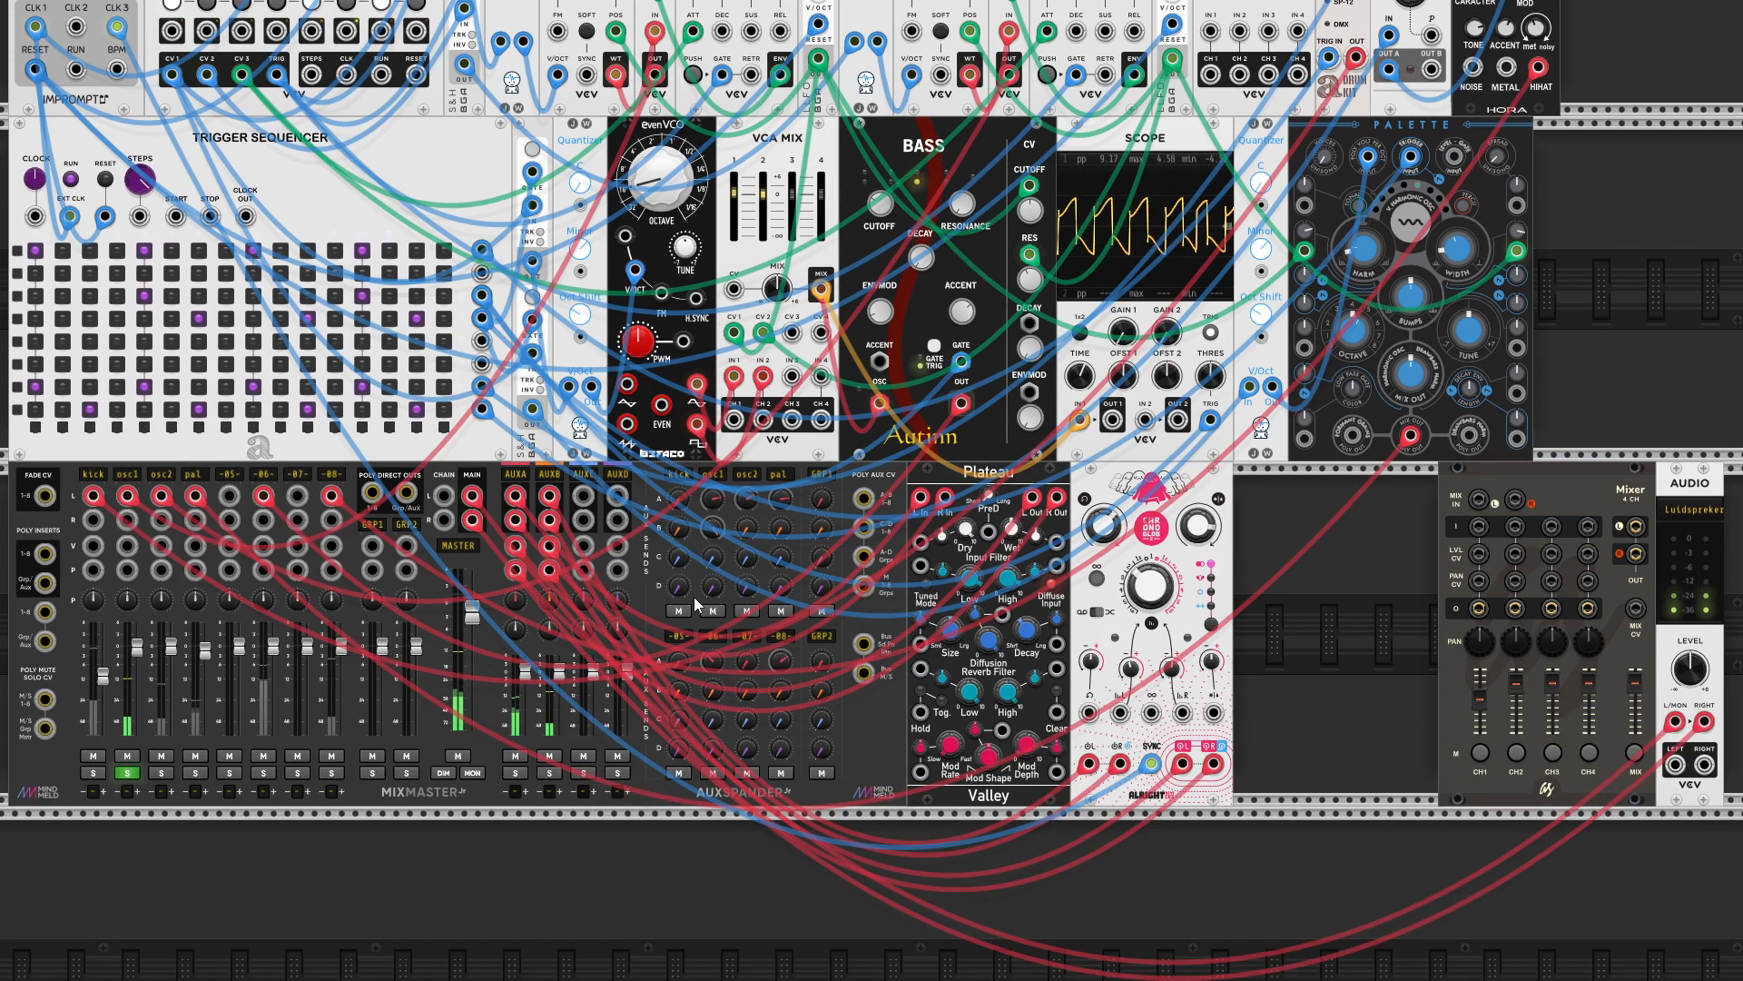
scroll(693, 597, down, 1)
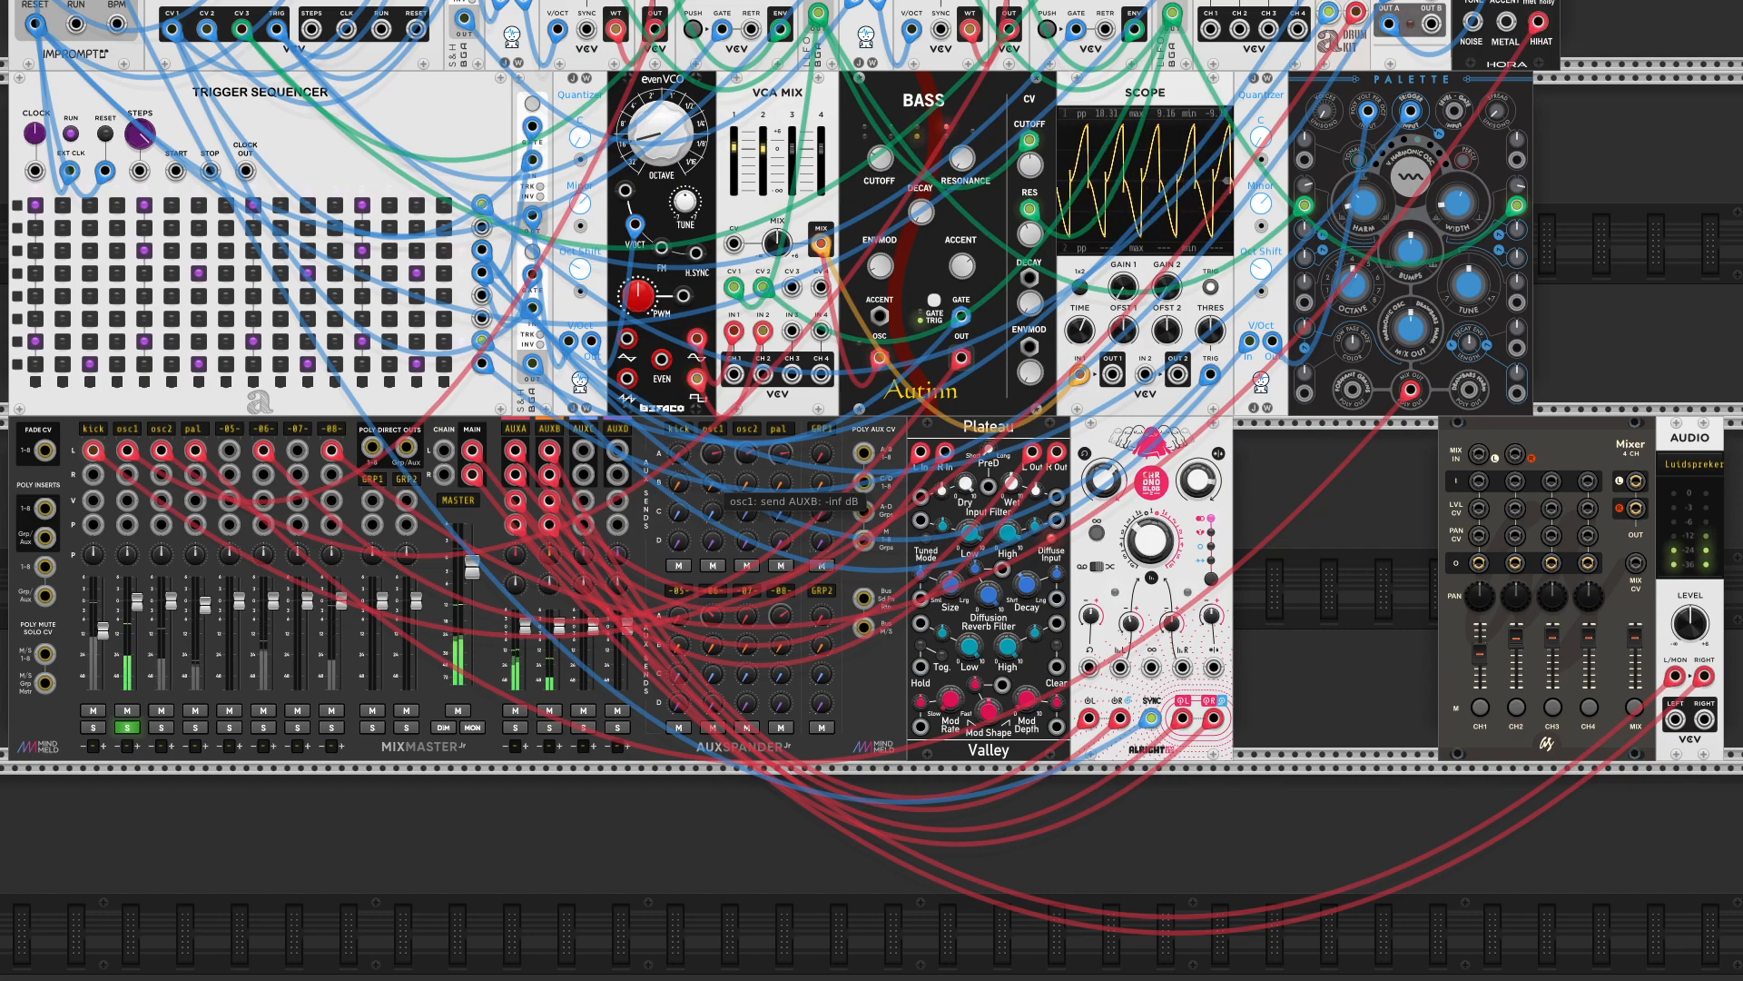
drag(713, 481, 714, 474)
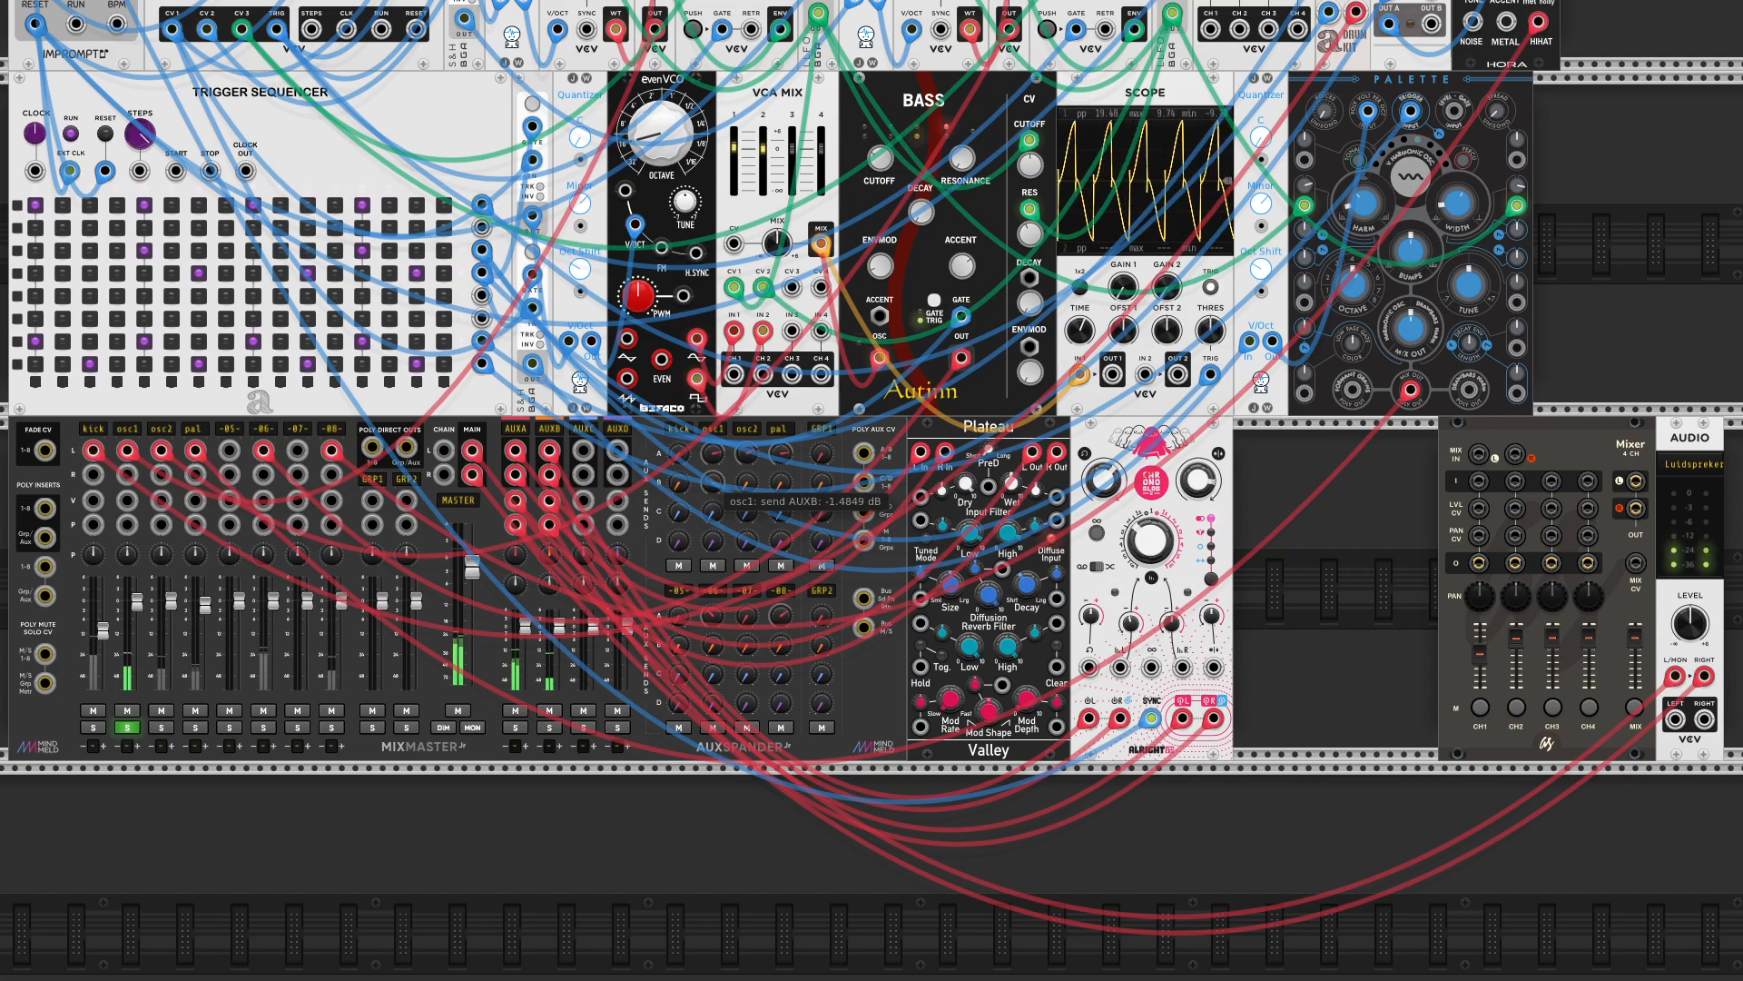
- Try Chronoblob delay times of about 386 ms and 455 ms and set its feedback to about 50%
mouse_move(1150, 539)
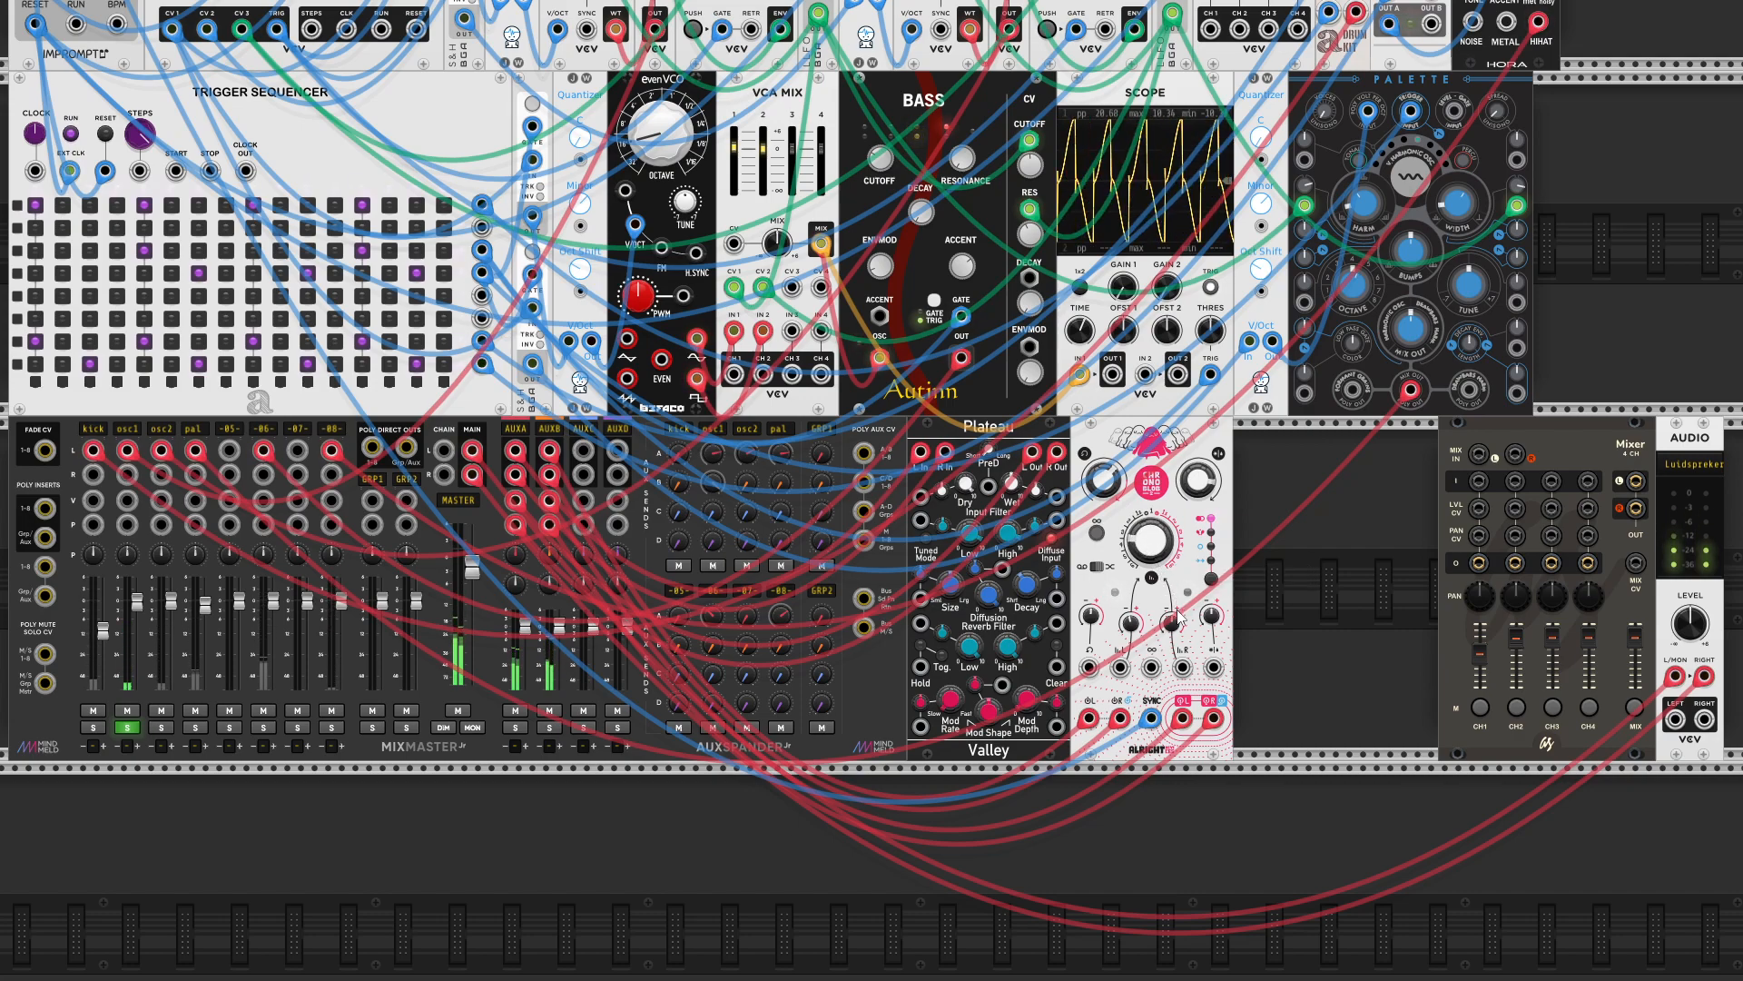
drag(1150, 544, 1151, 548)
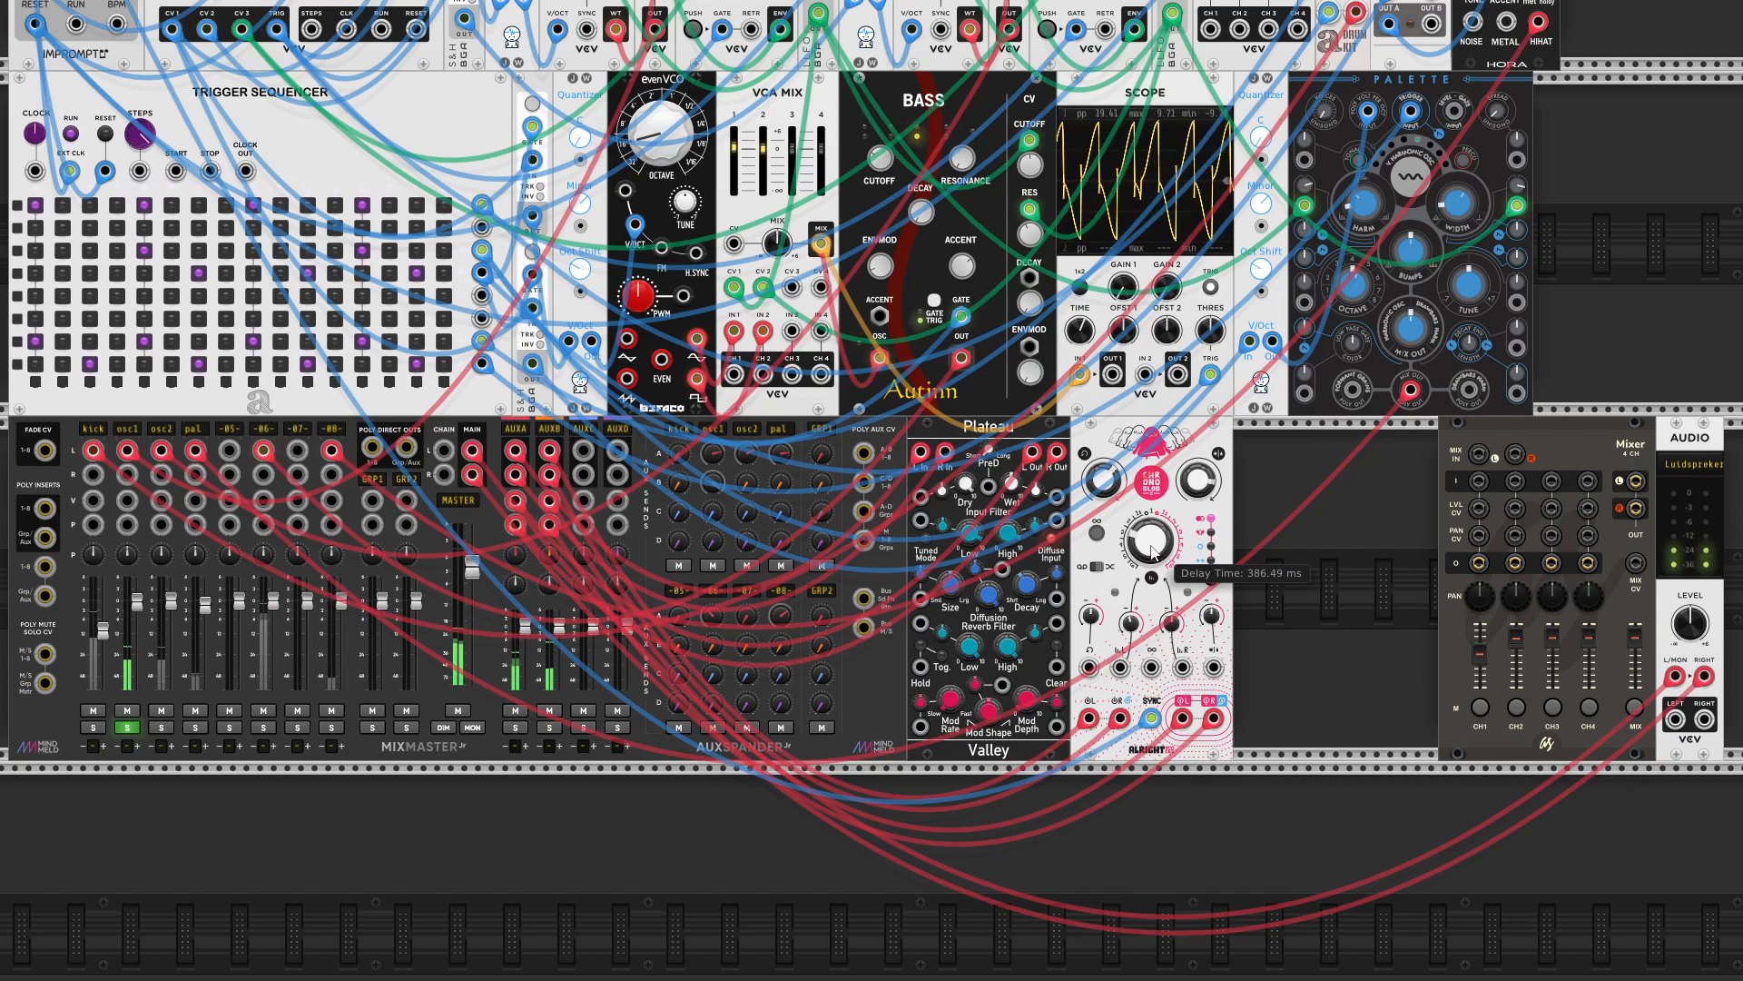
drag(1153, 557, 1154, 551)
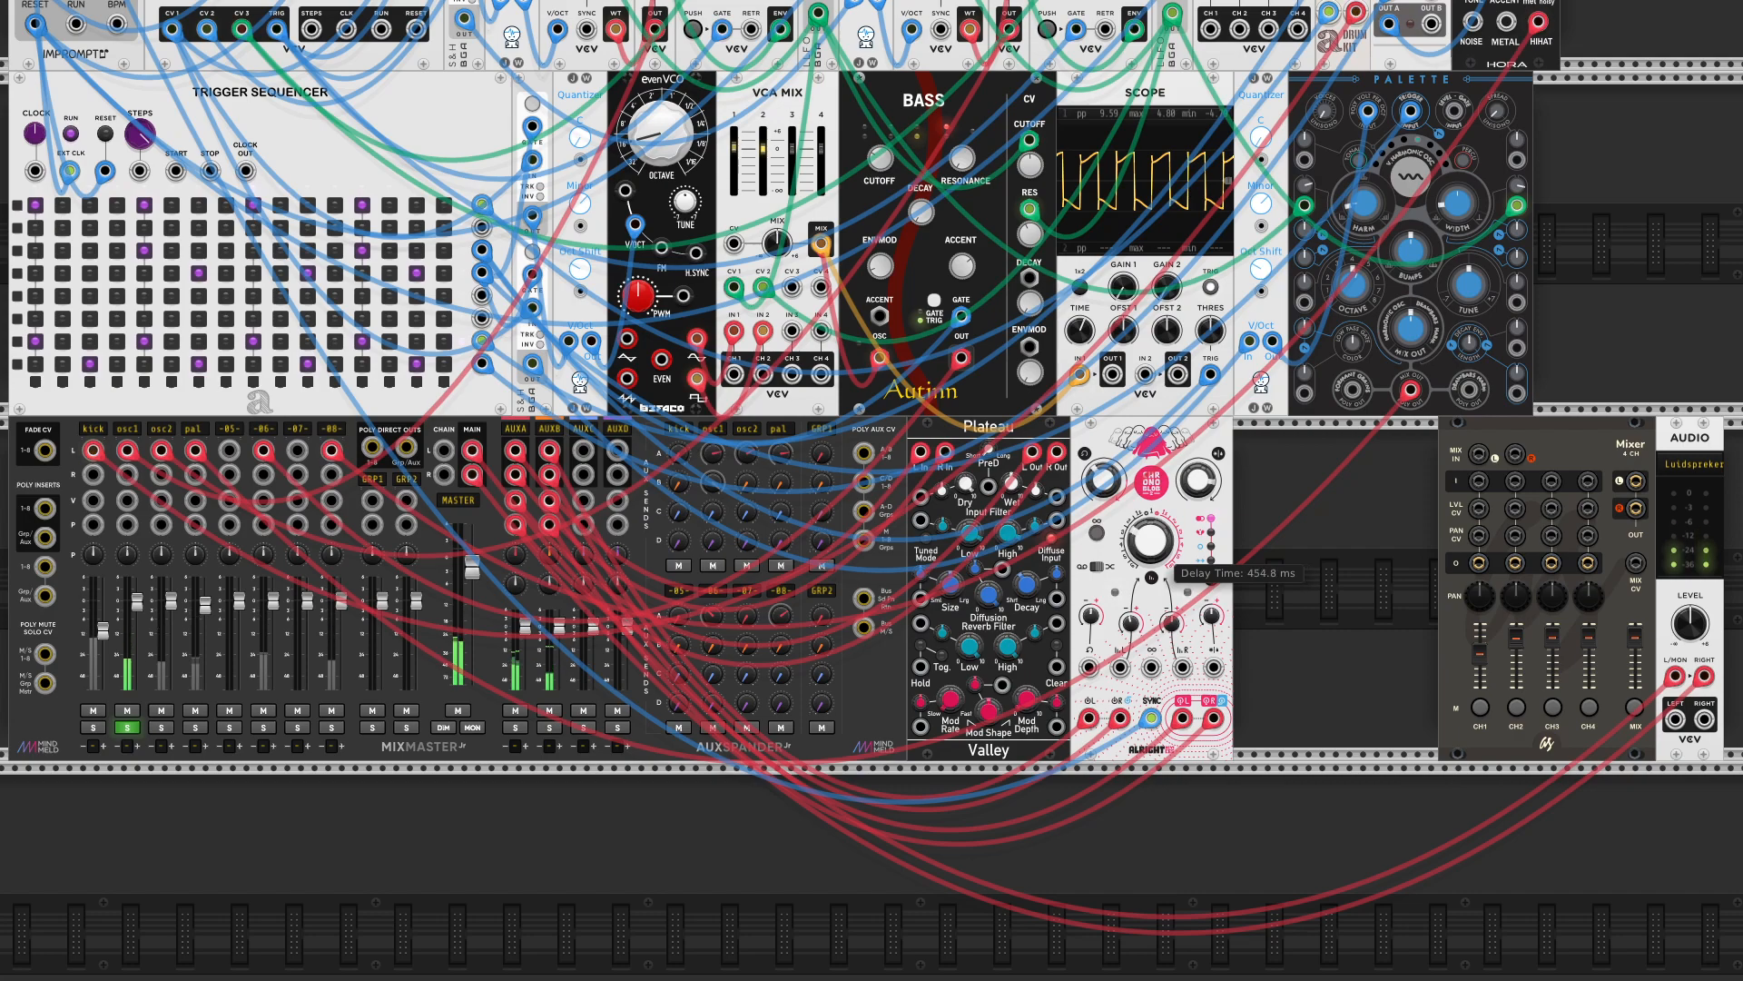
drag(1102, 480, 1112, 491)
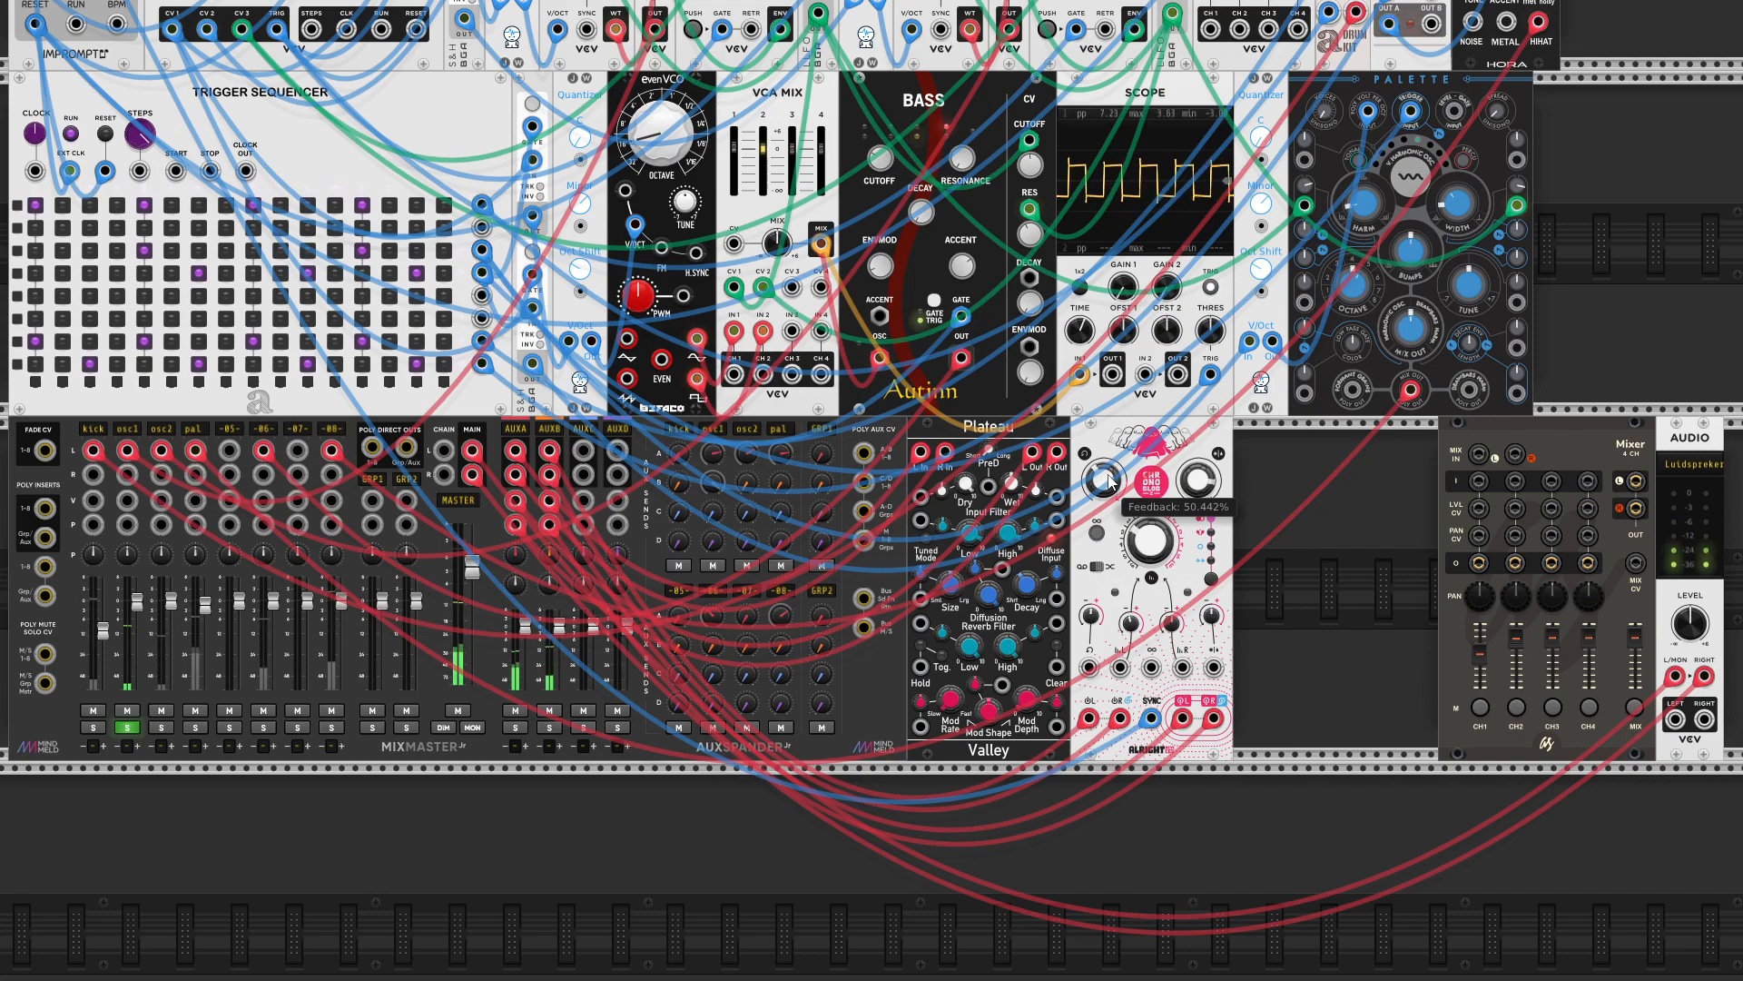
- Readjust osc1's AUXB send, trying a Chronoblob delay time of about 149 ms and a feedback of about 58%
mouse_move(1132, 545)
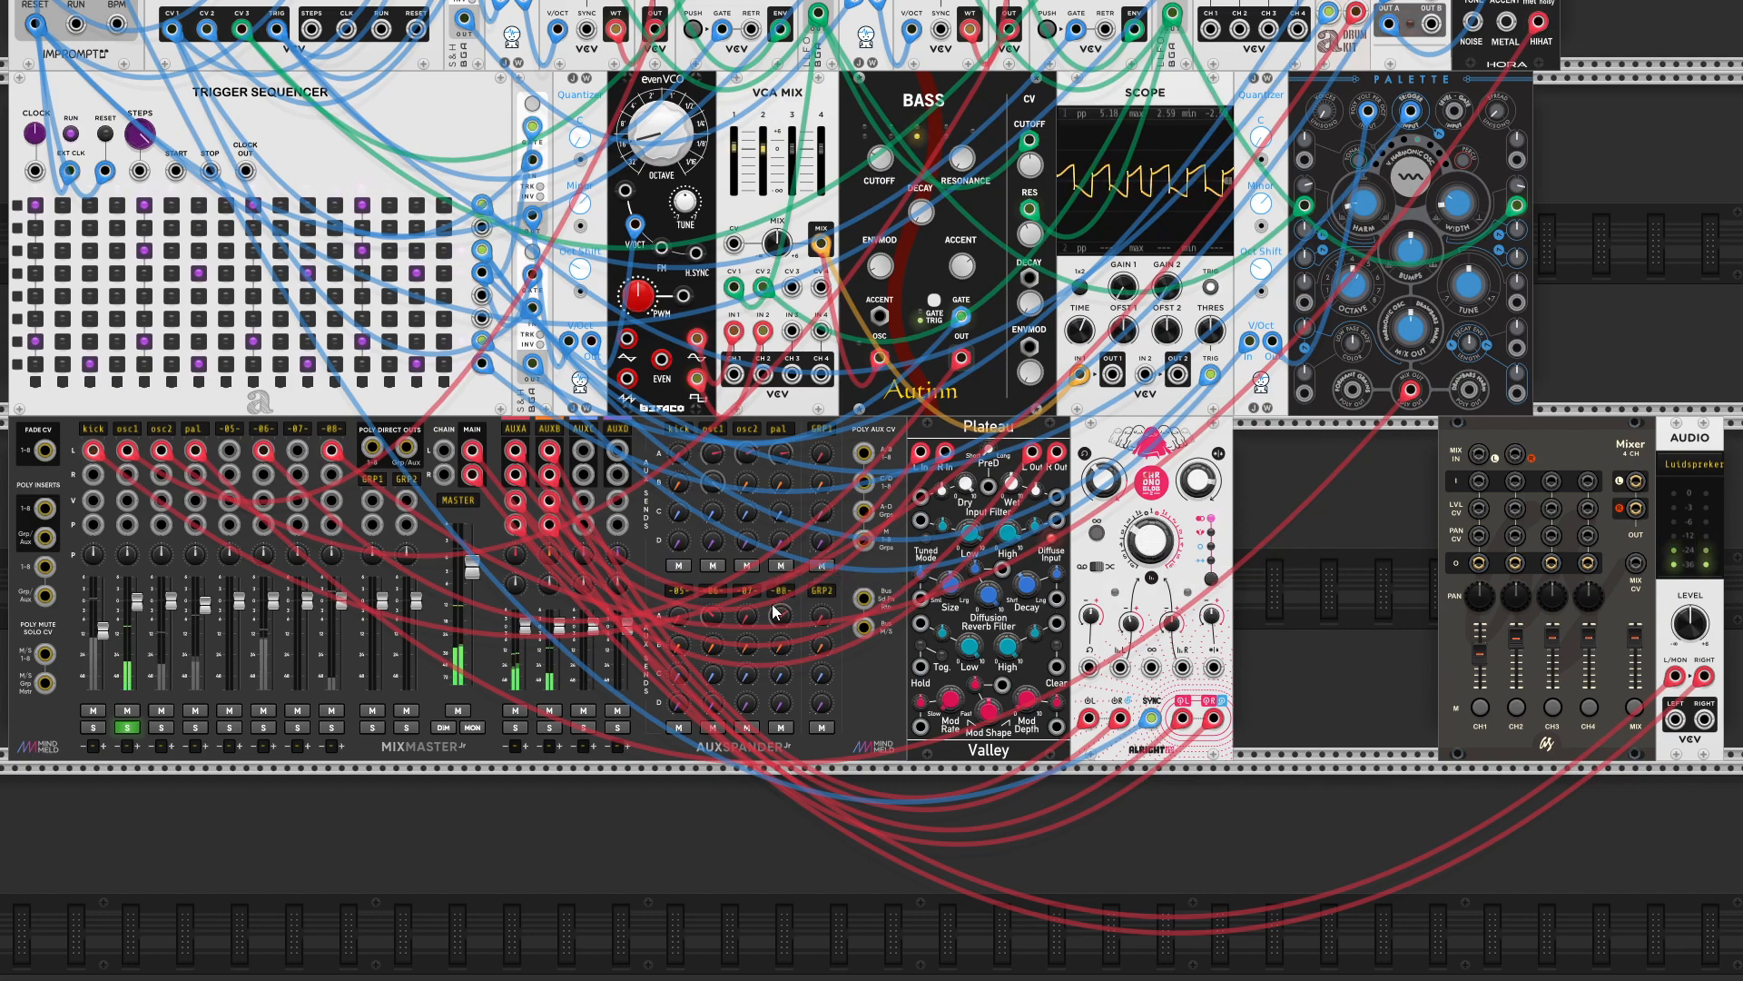
mouse_move(711, 487)
drag(711, 480, 711, 495)
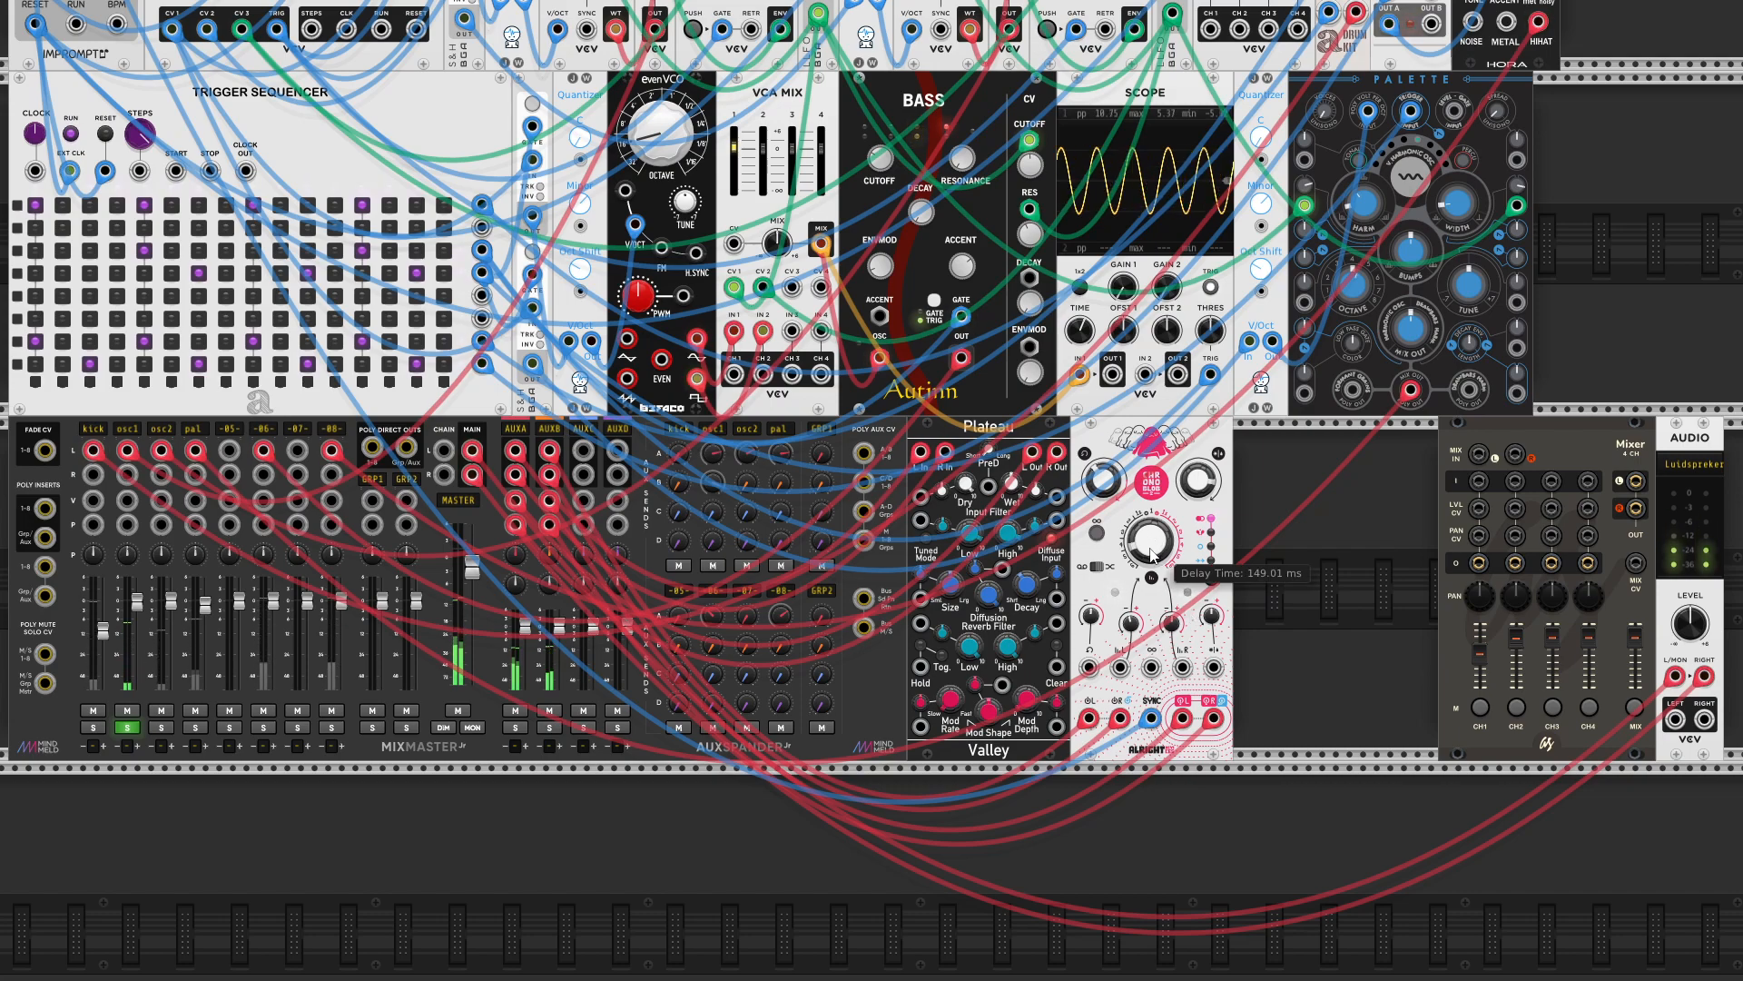
drag(1102, 481, 1103, 189)
drag(1151, 542, 1151, 522)
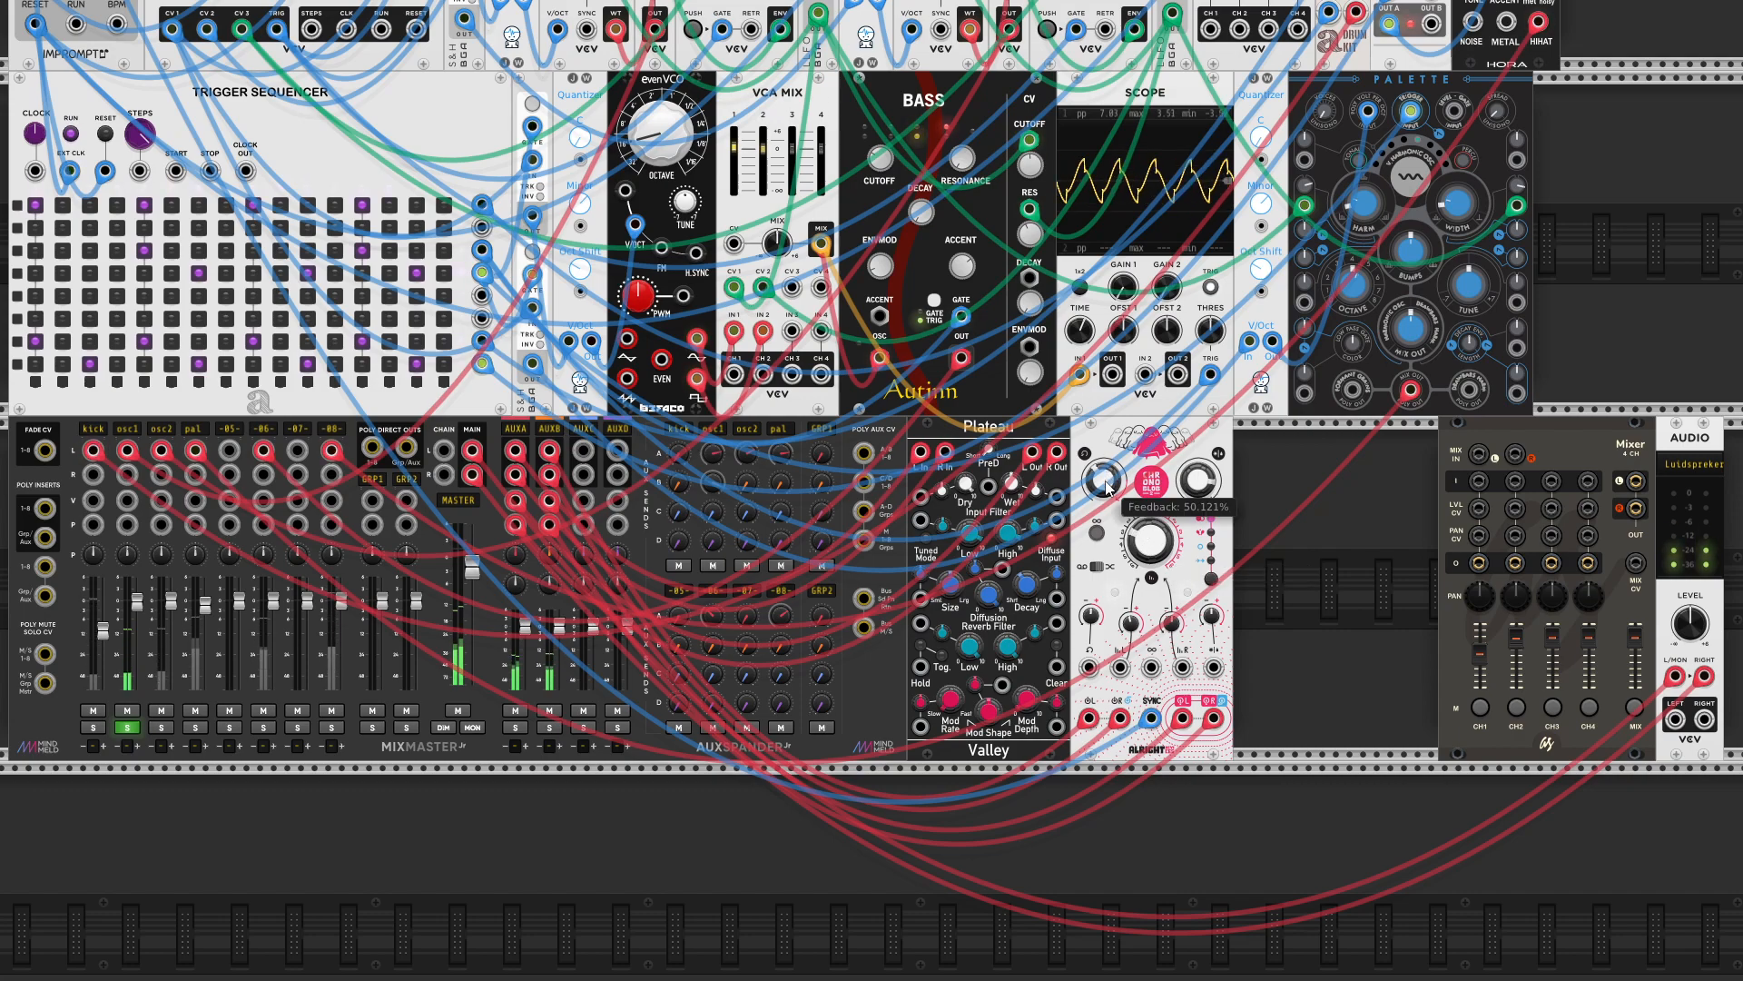
drag(1149, 540, 1149, 539)
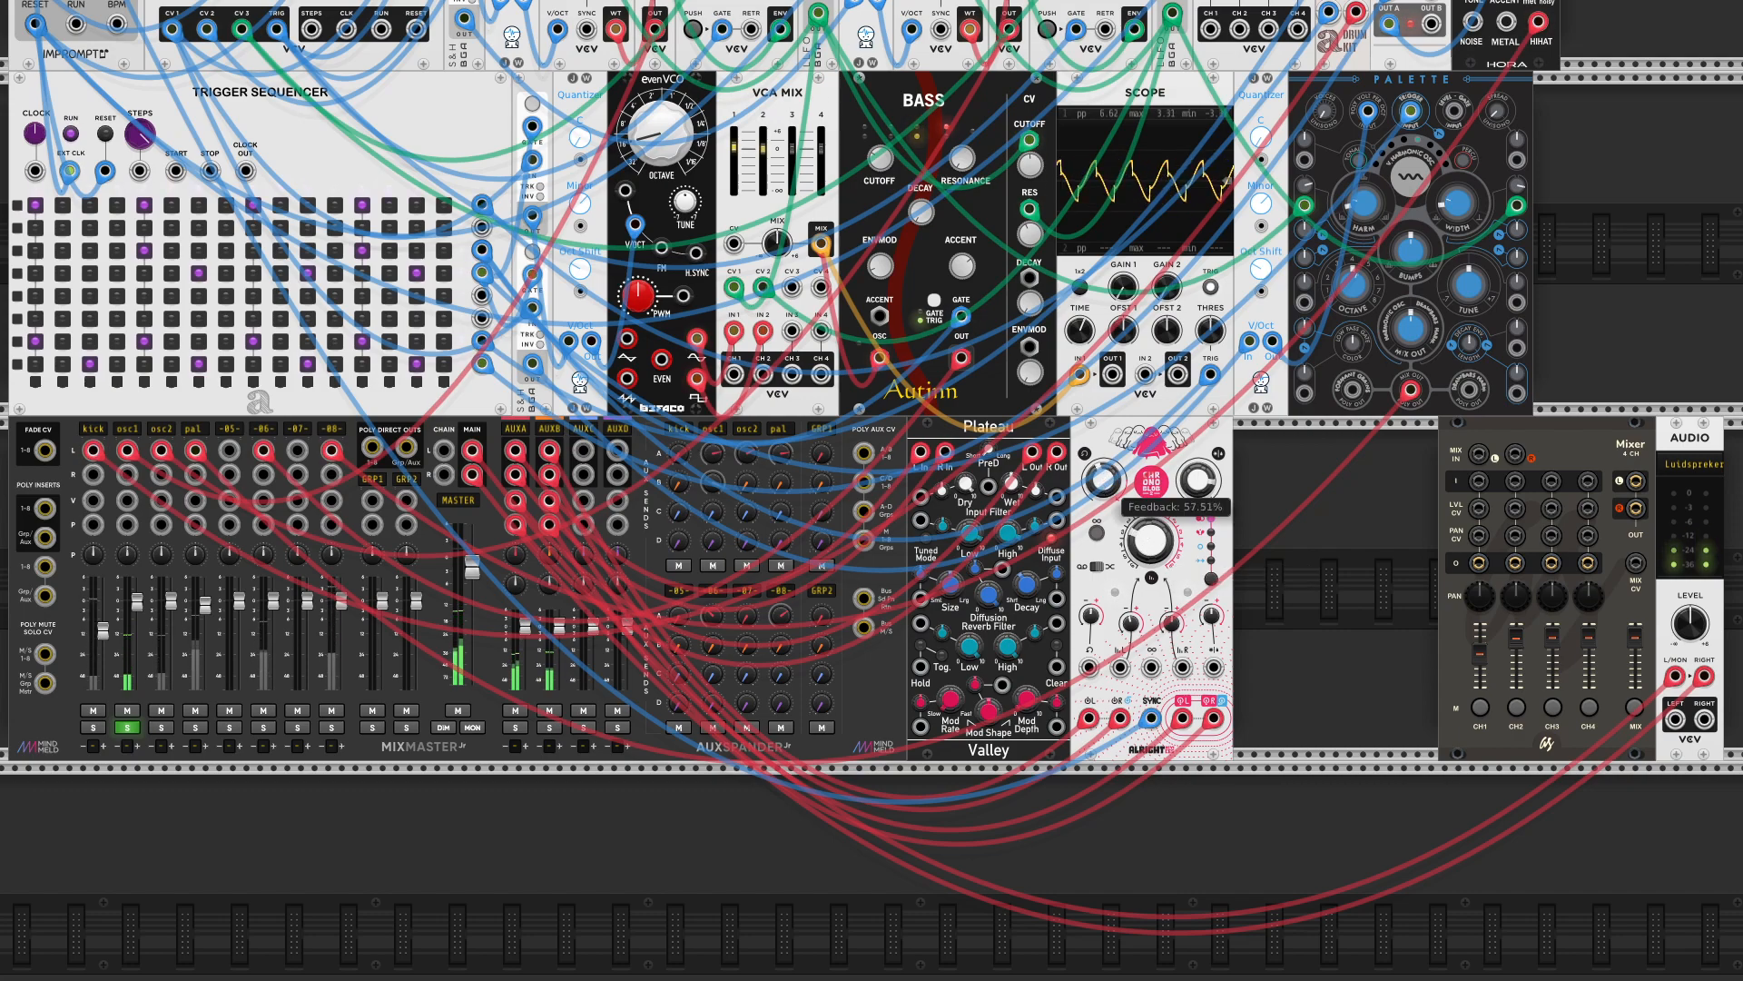
- Solo osc2 instead of osc1 and raise its AUXB send
click(119, 725)
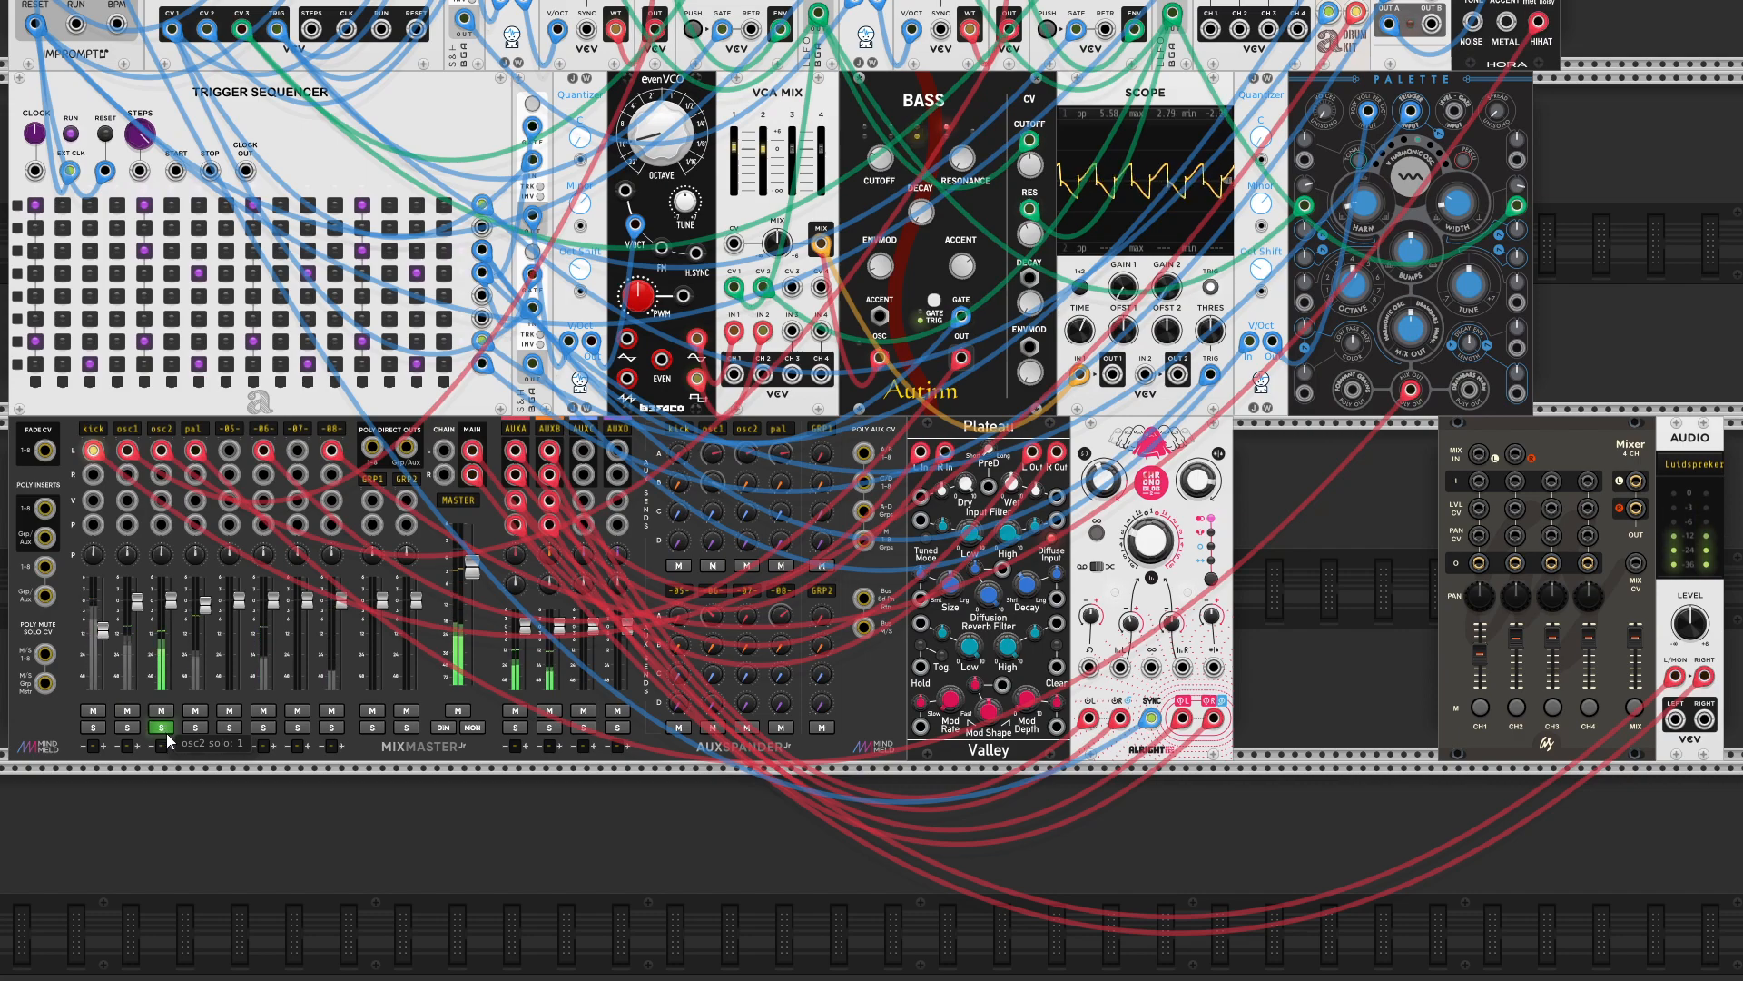
click(162, 727)
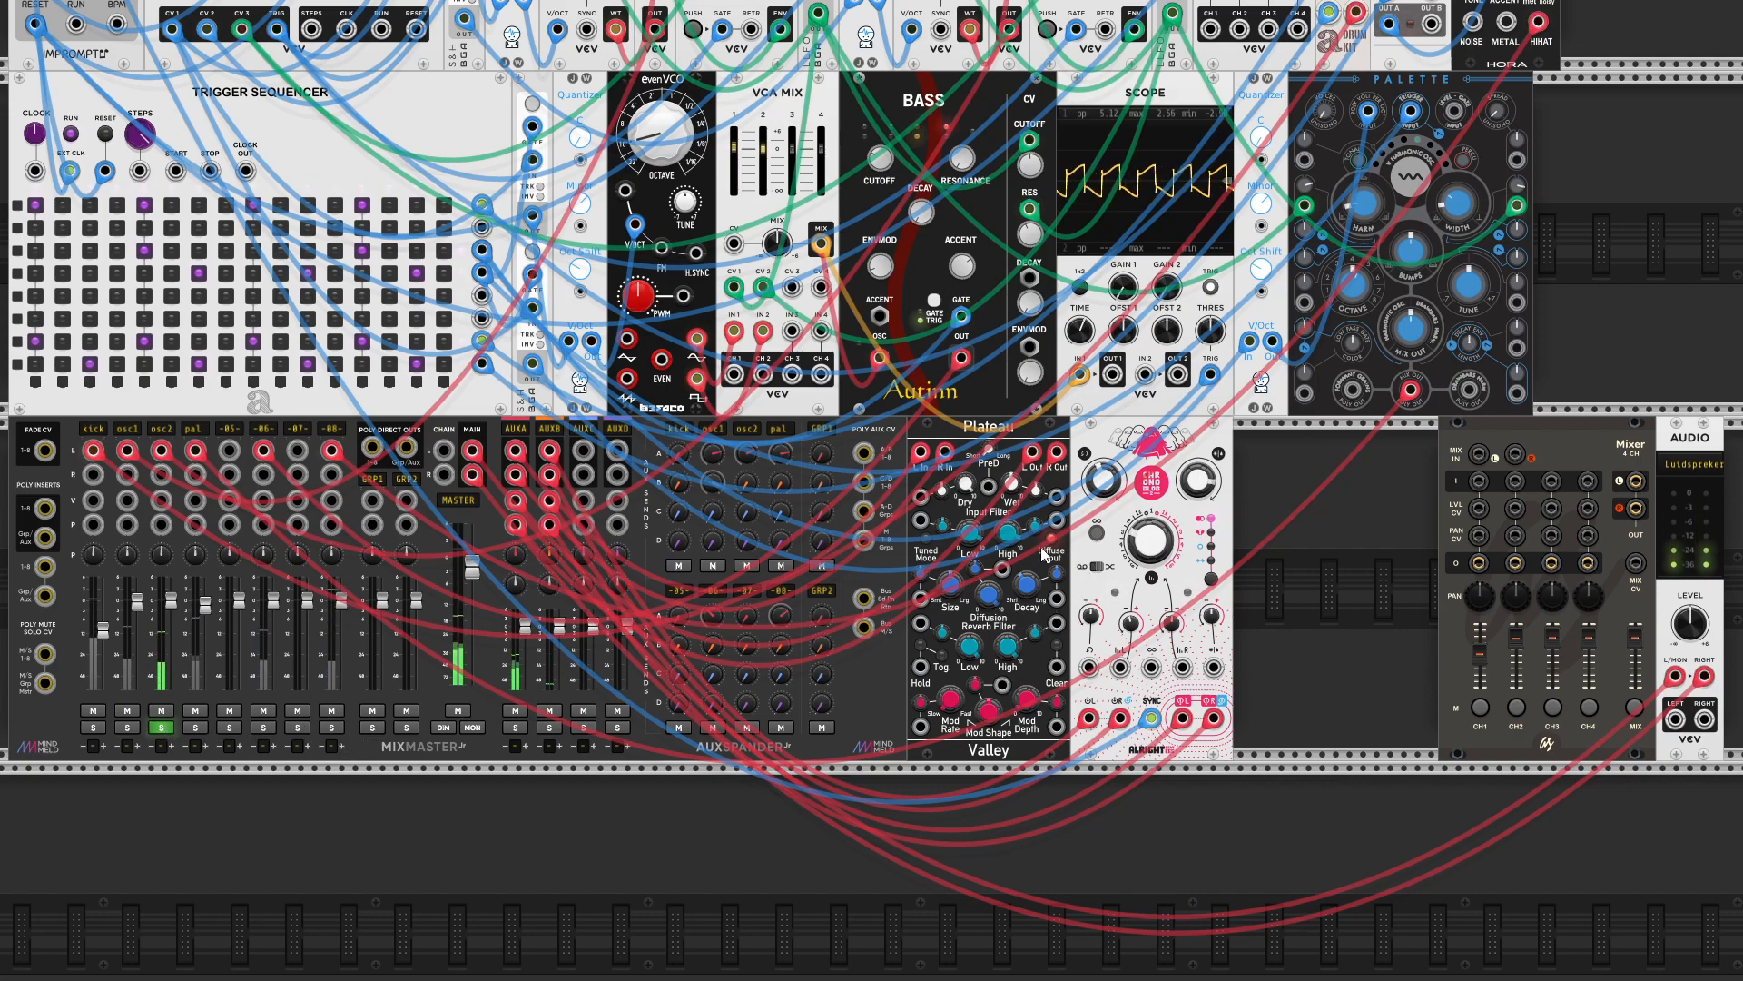
drag(718, 480, 748, 487)
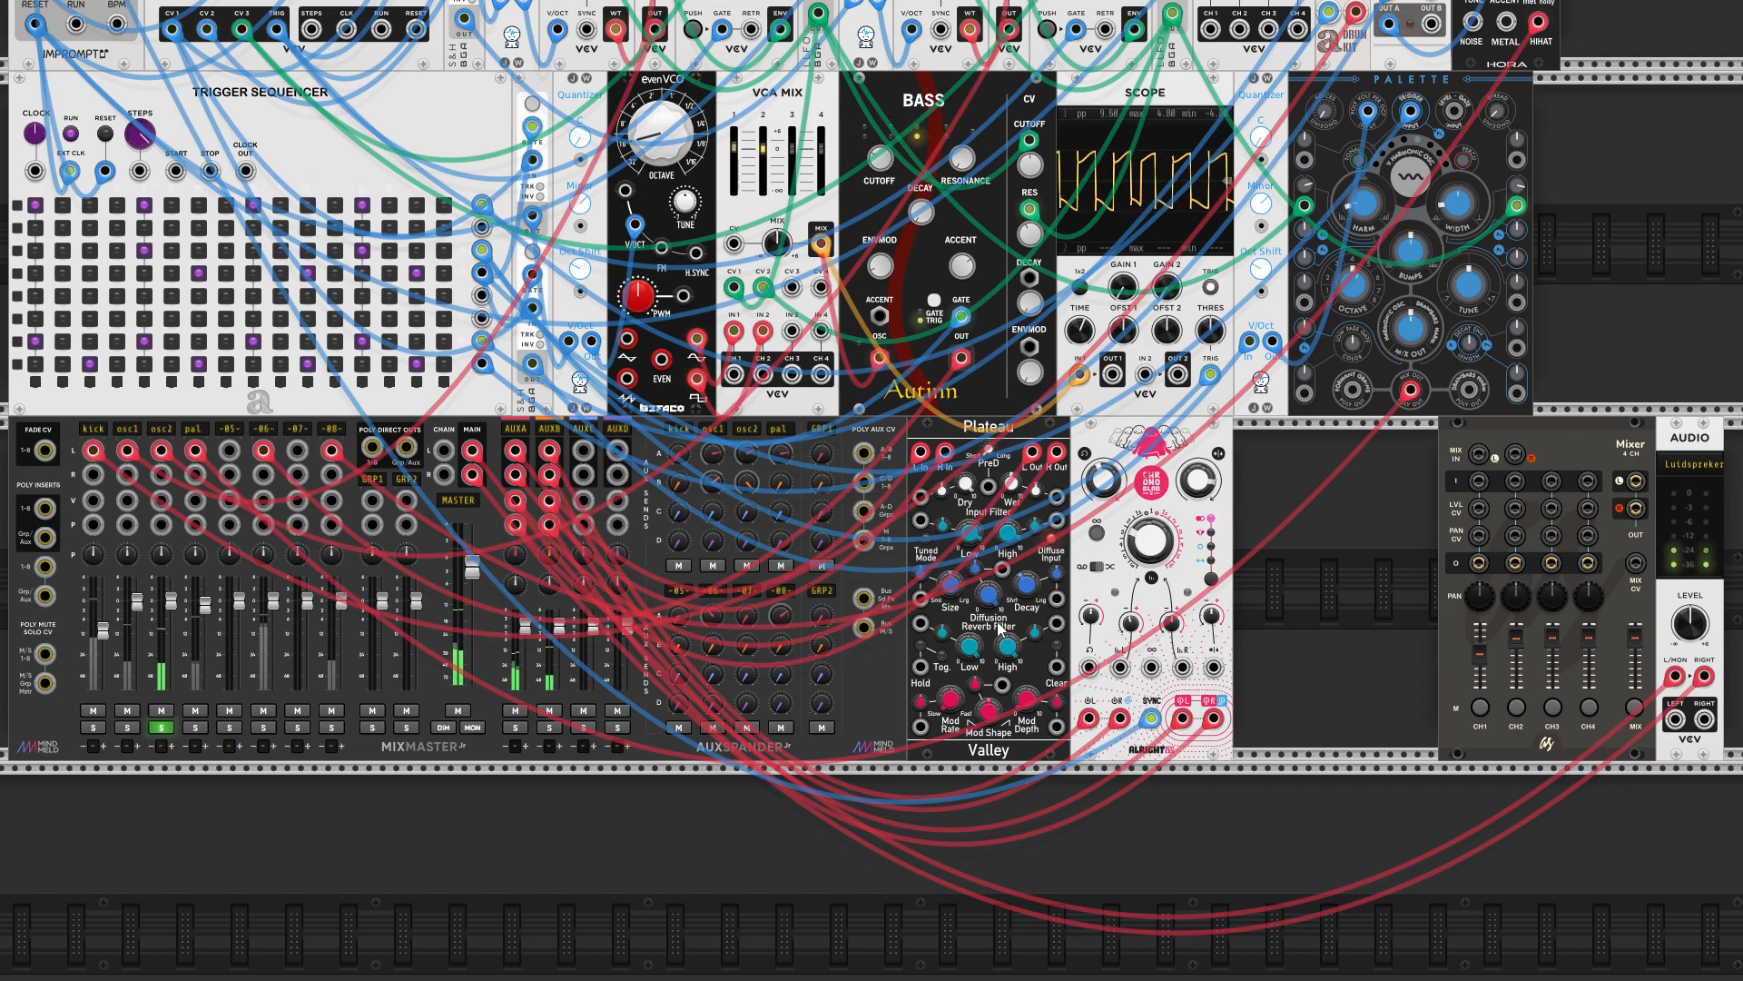
- Try different Chronoblob feedback amounts and a delay time of about 206 ms on the soloed osc2 channel
mouse_move(1102, 488)
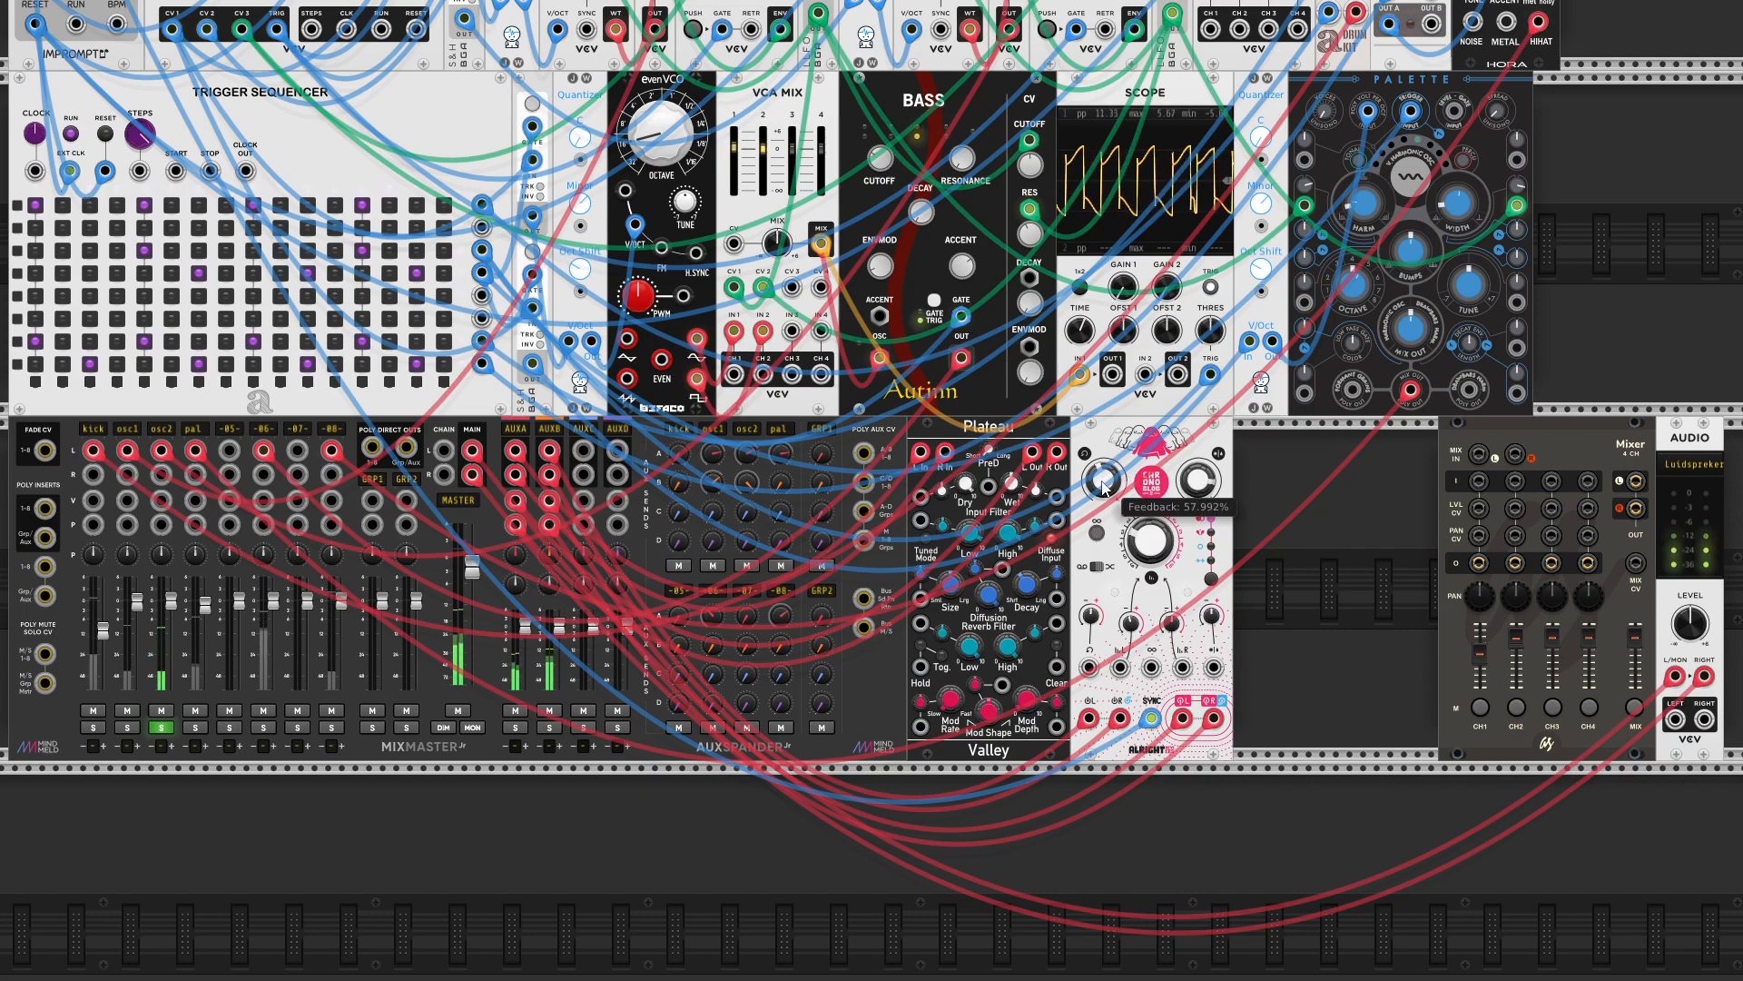
drag(1103, 488, 1101, 493)
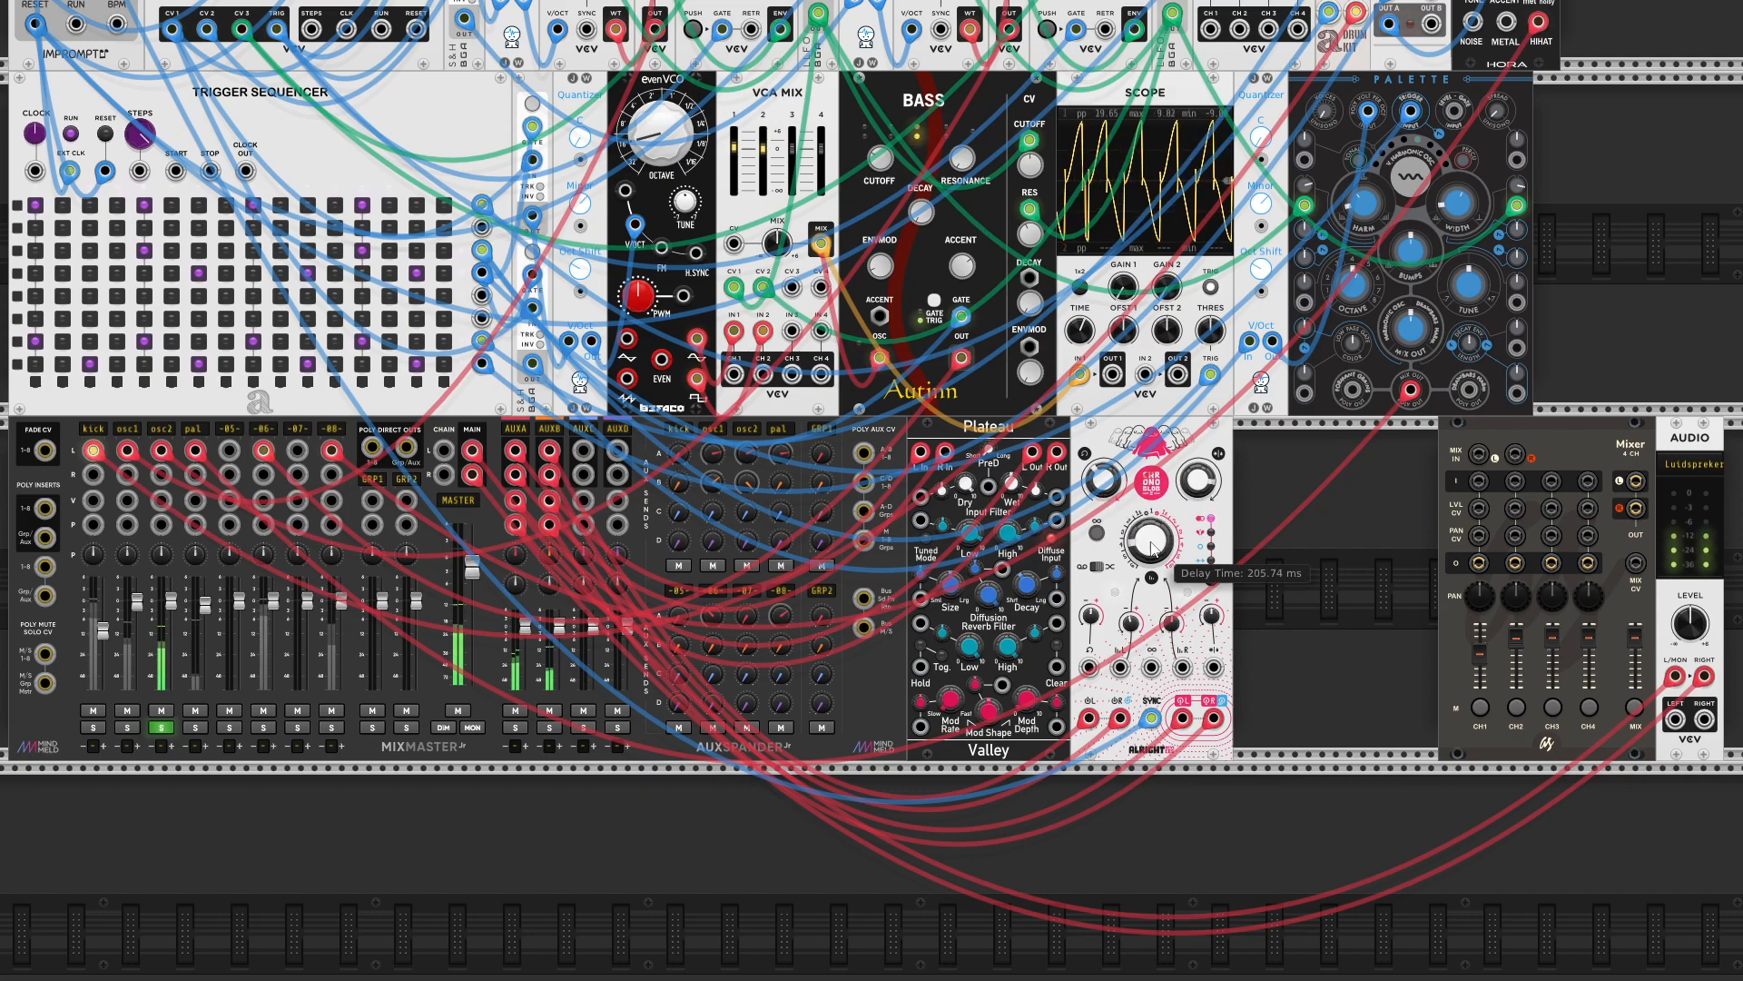
drag(1102, 488, 1102, 488)
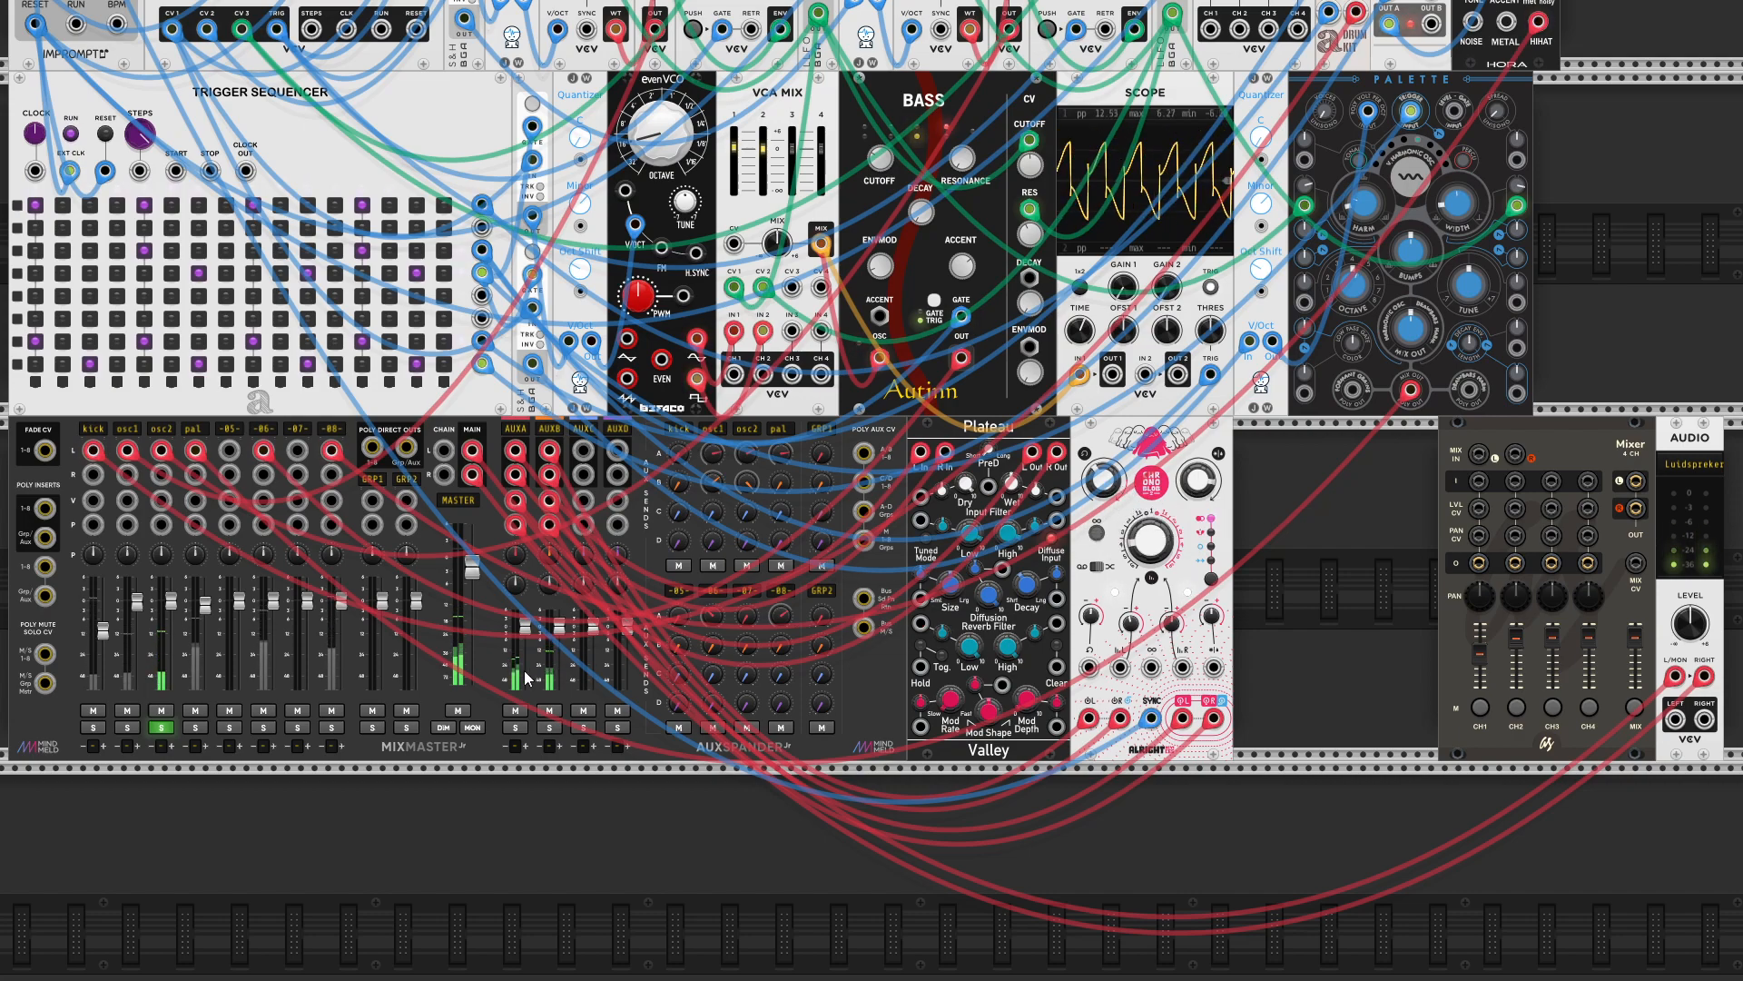
- Solo the pal channel instead of osc2 and raise its AUXB send
click(162, 727)
click(196, 727)
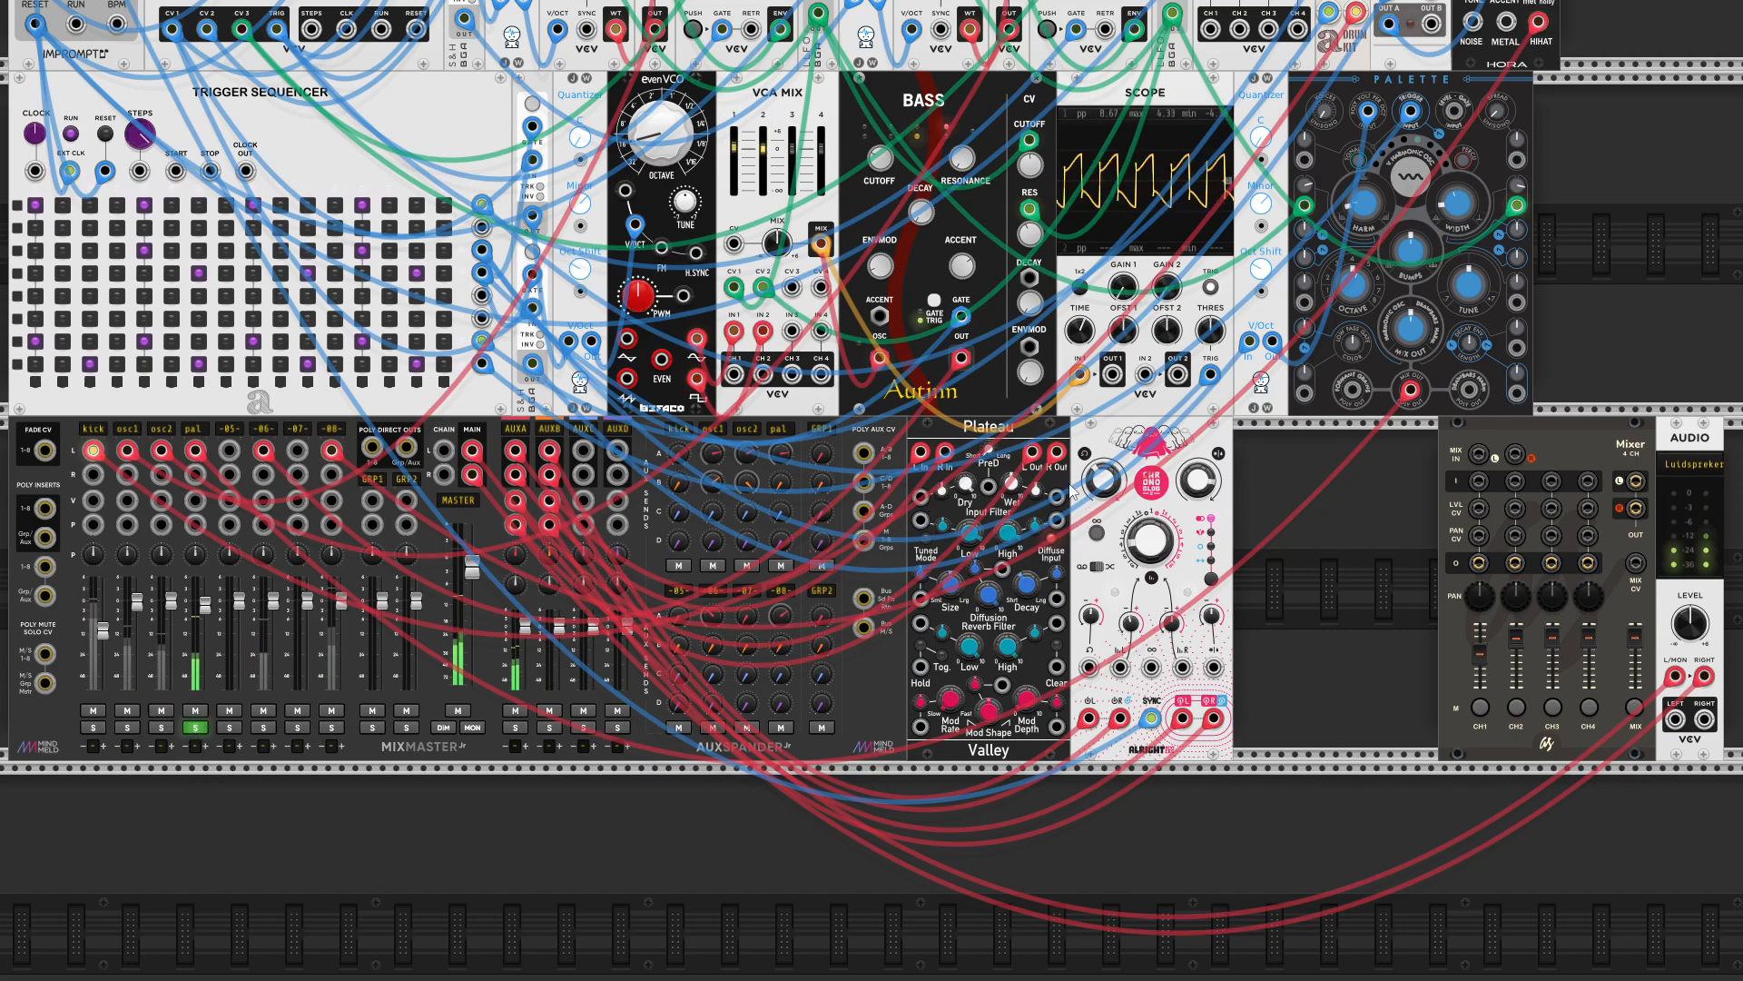
mouse_move(753, 481)
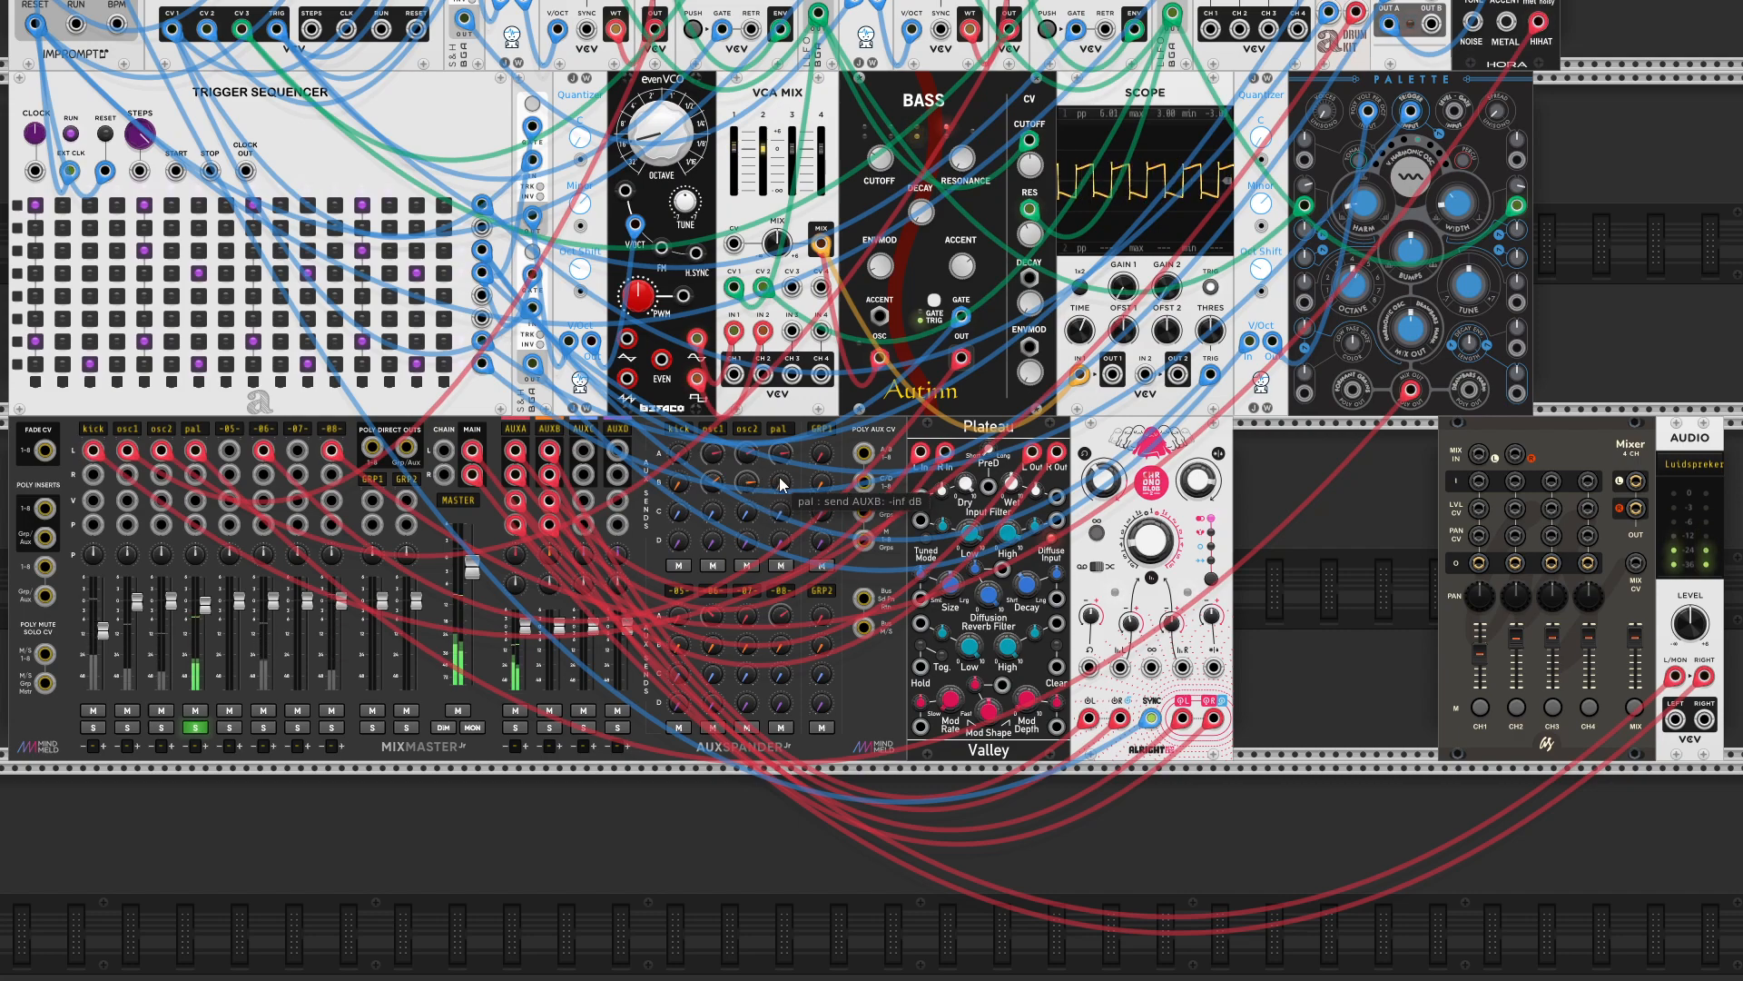
drag(780, 484, 781, 463)
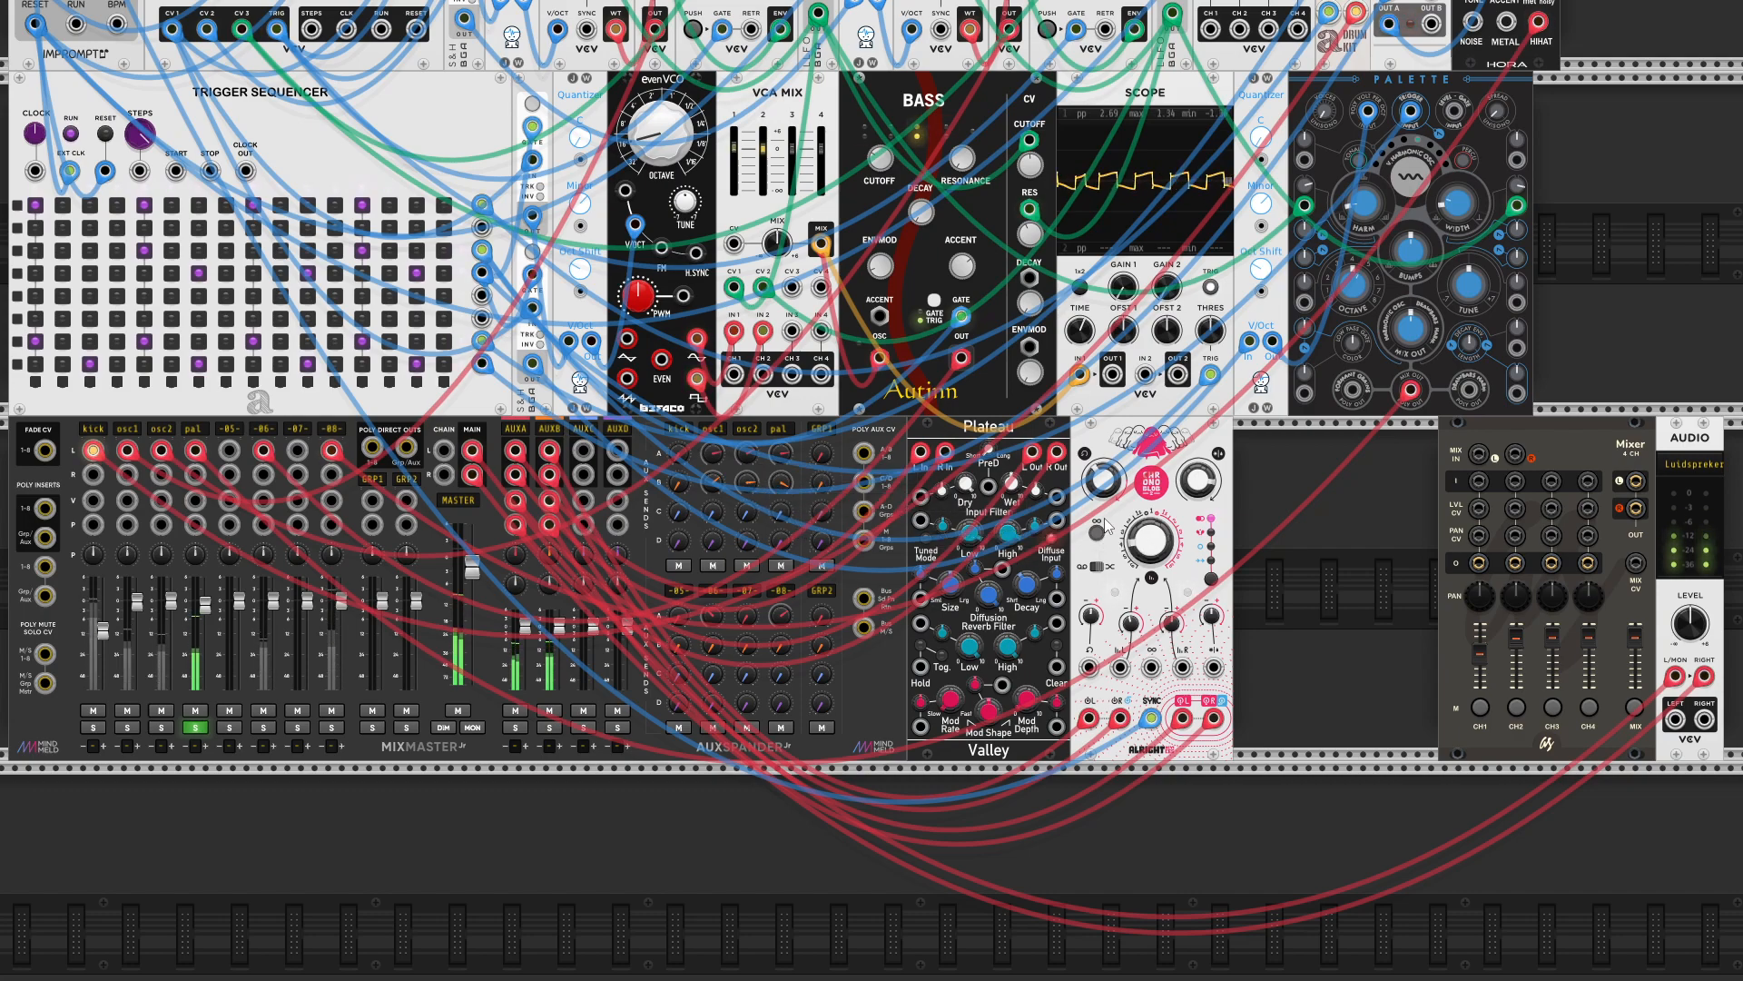
- Try different Chronoblob delay time and feedback settings on the soloed pal channel
mouse_move(1149, 539)
mouse_down()
mouse_move(1149, 508)
mouse_move(1159, 550)
mouse_move(1103, 483)
mouse_up()
drag(1151, 541, 1151, 527)
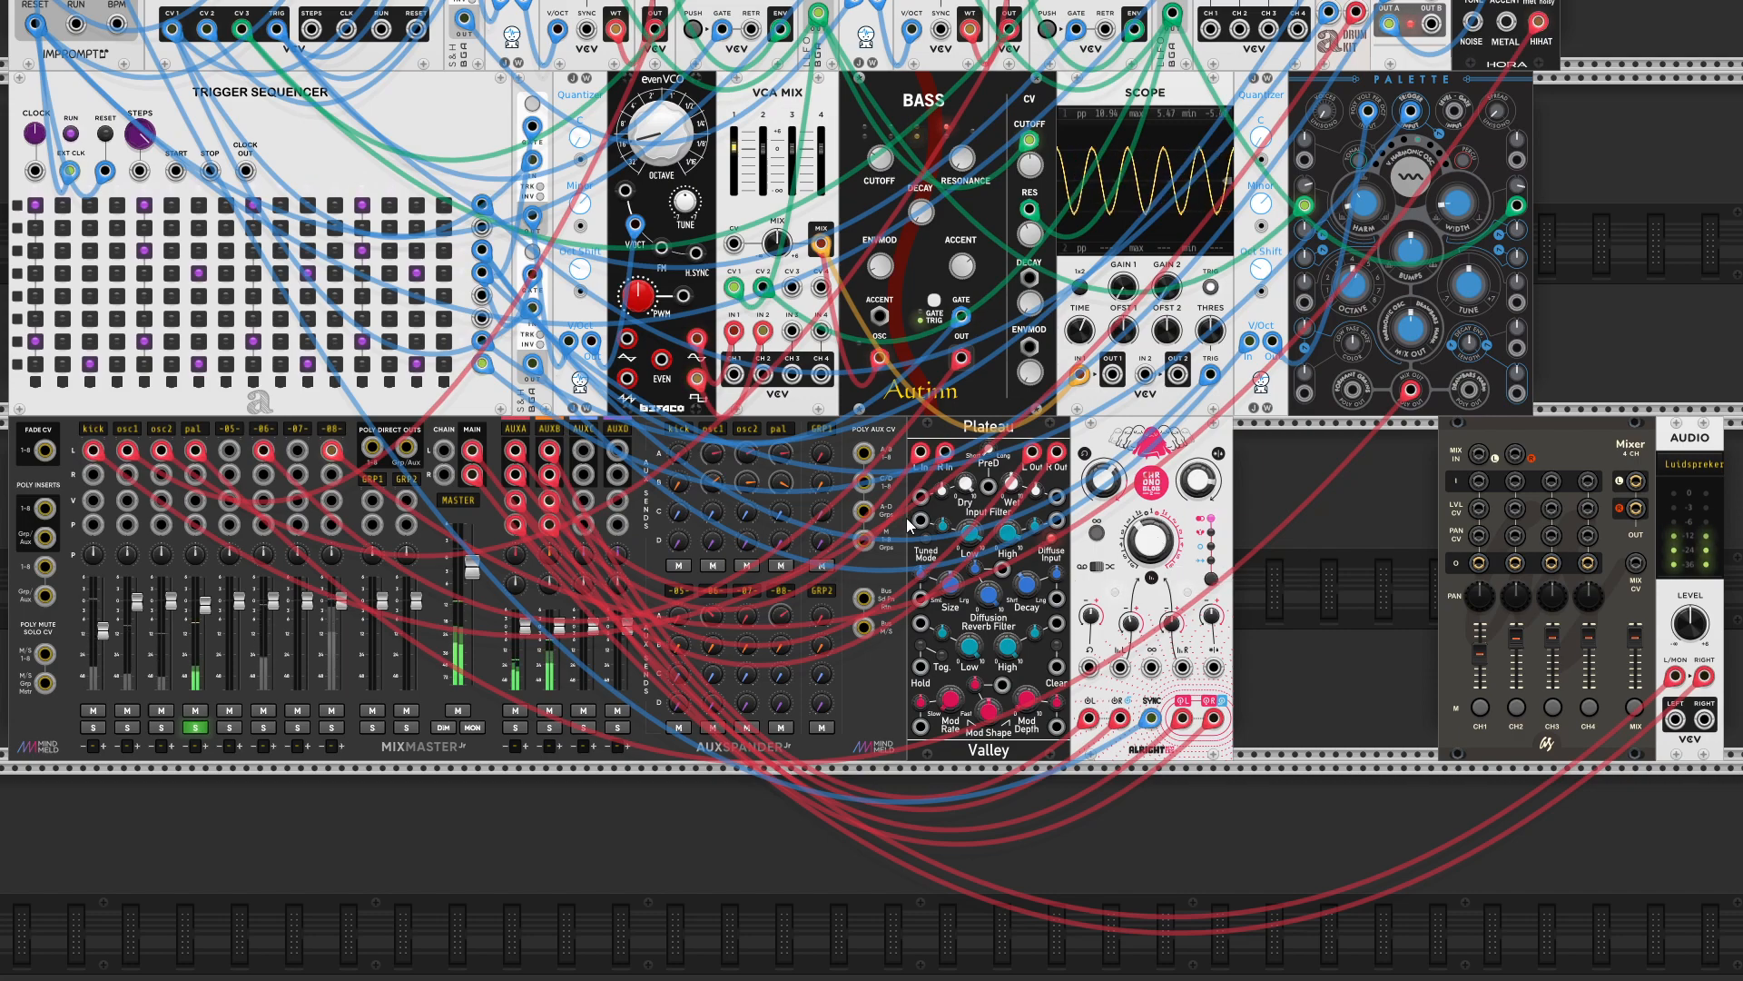
drag(1103, 479, 1096, 491)
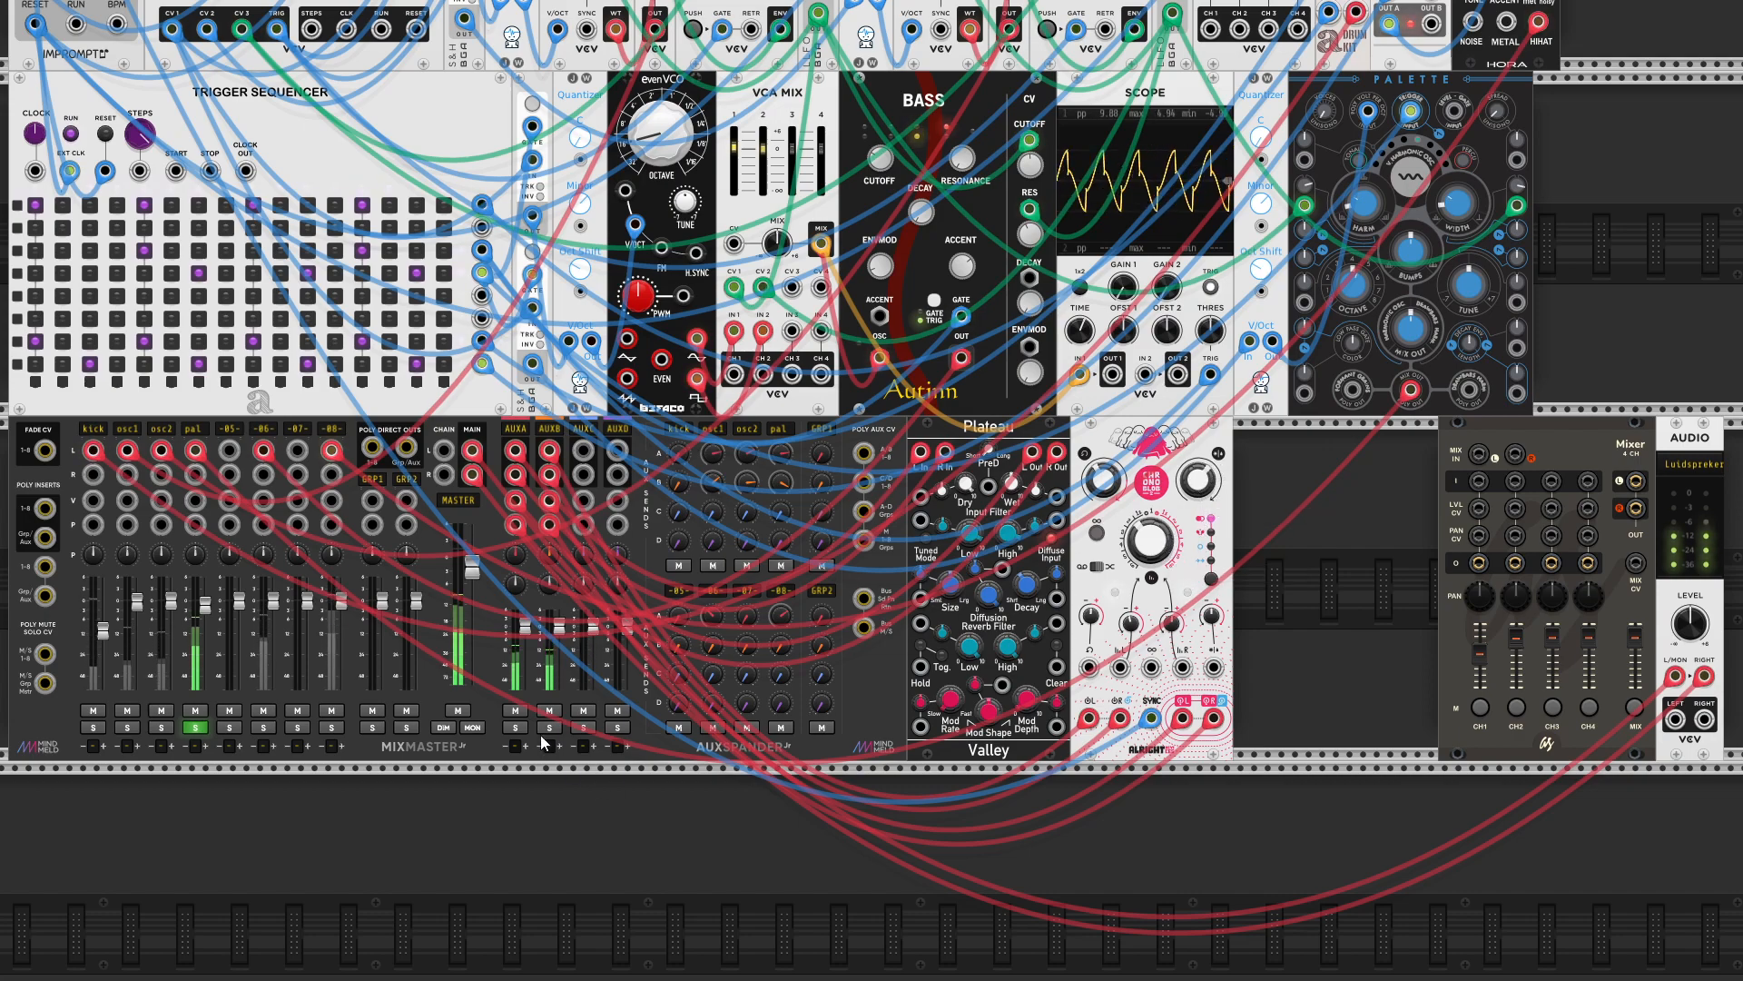
- Solo channel 6 instead of pal and set its AUXB send to about -2.5 dB
click(197, 729)
click(259, 729)
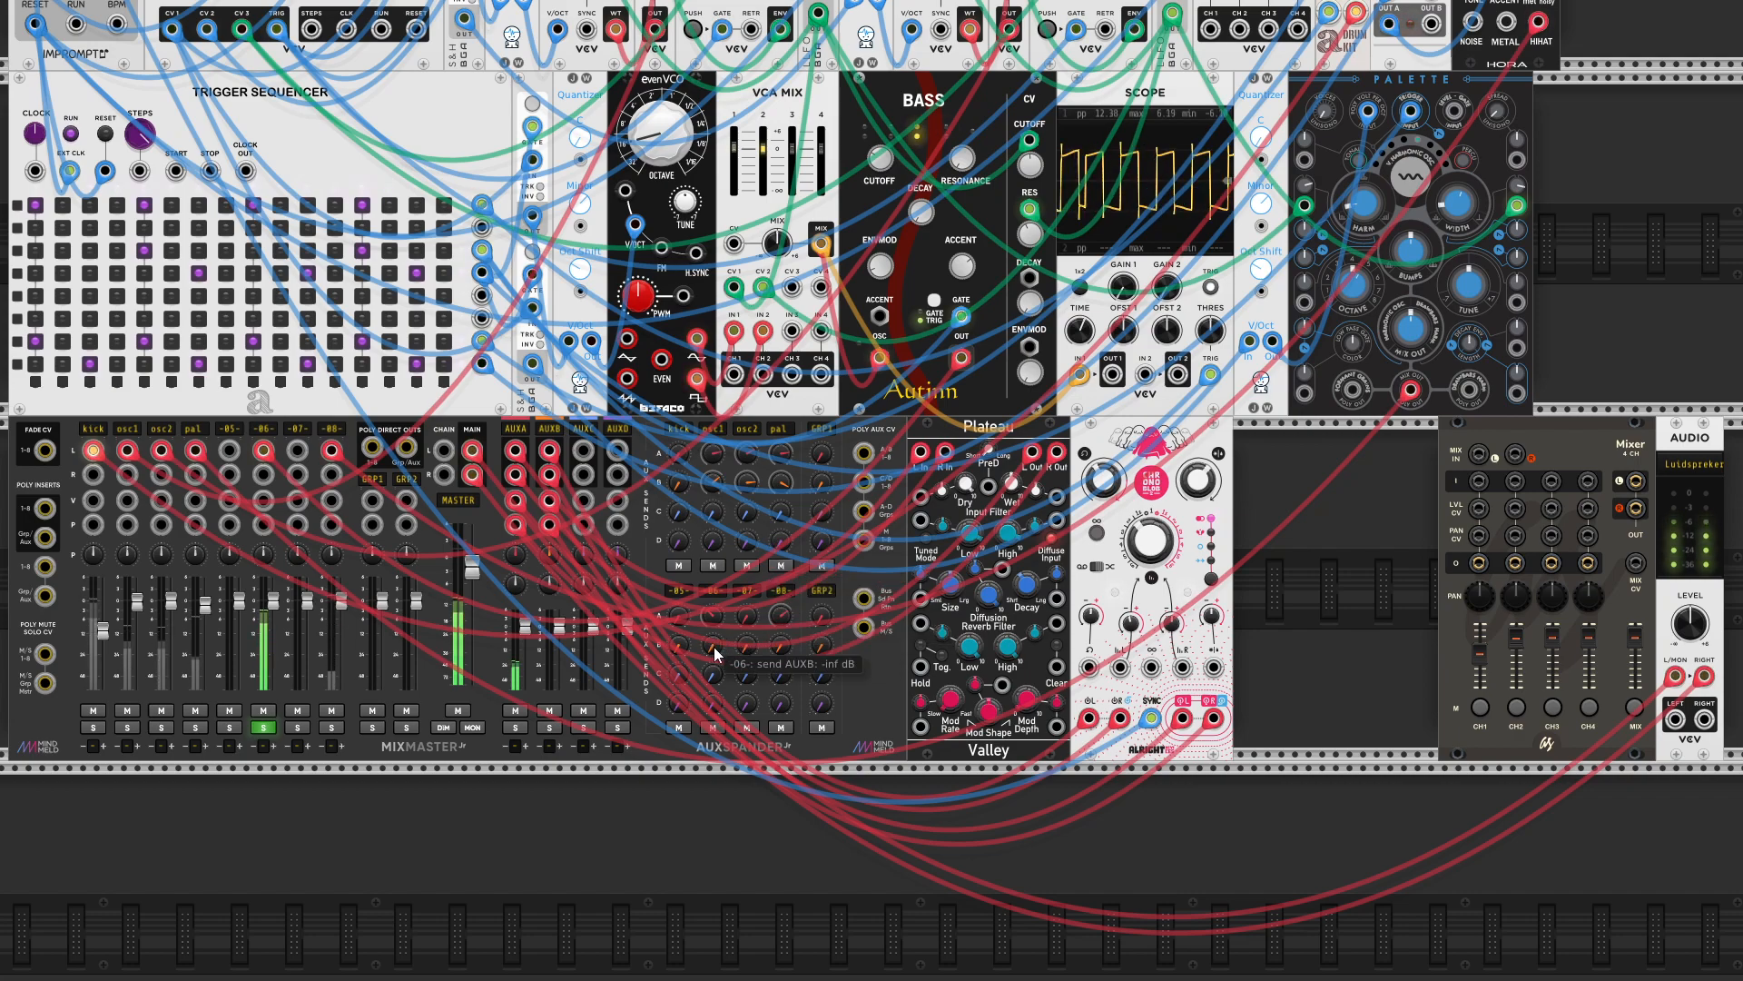
mouse_move(714, 650)
mouse_down()
mouse_move(714, 614)
mouse_move(711, 680)
mouse_up()
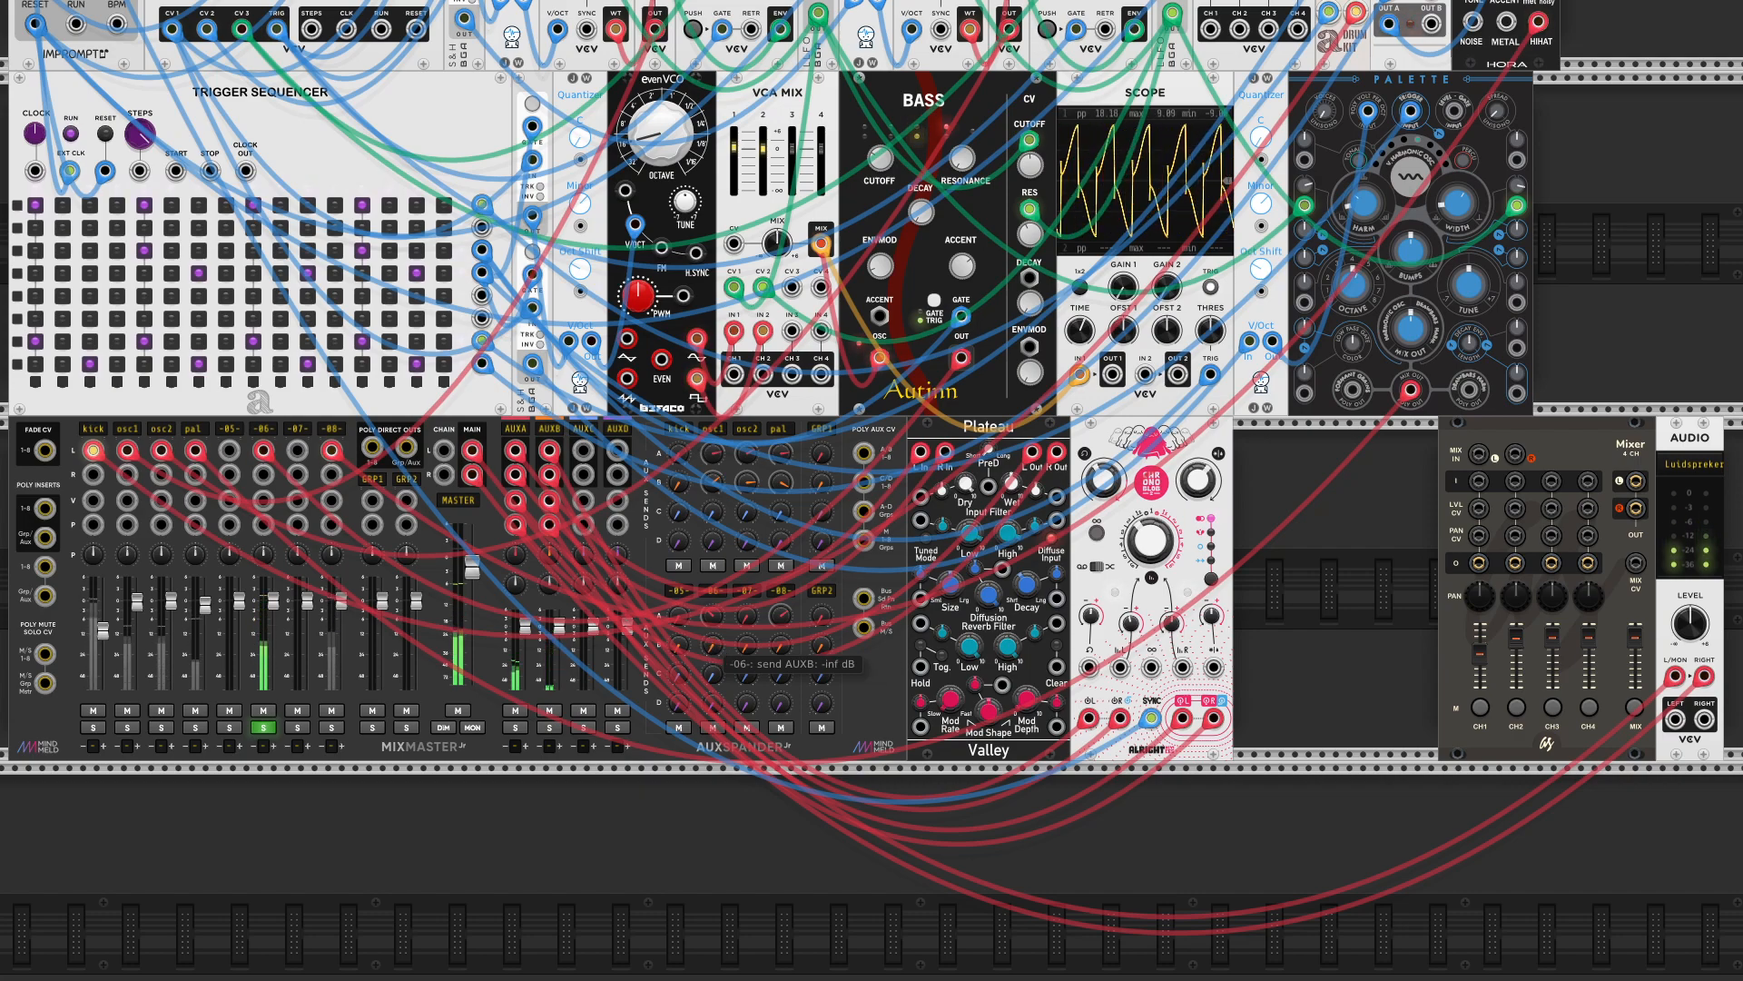
drag(712, 645, 712, 611)
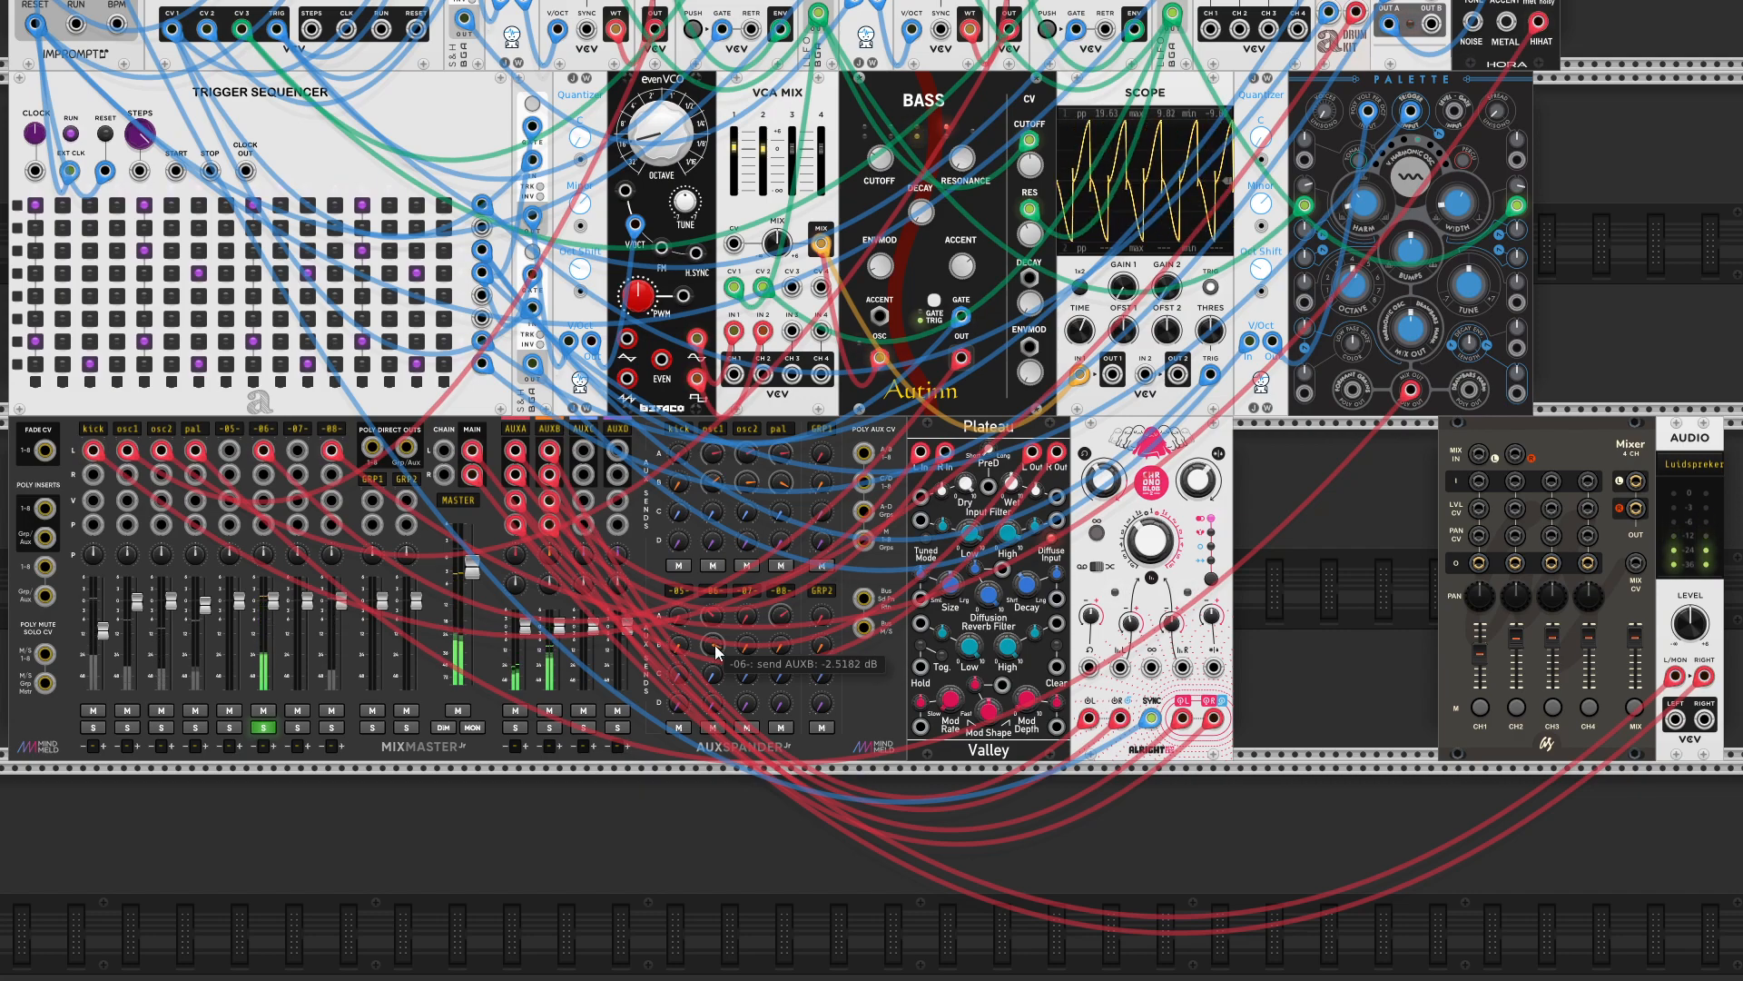
- Vary the Chronoblob's delay time and raise its feedback to about 94%
drag(1148, 540, 1102, 468)
drag(1149, 540, 1149, 524)
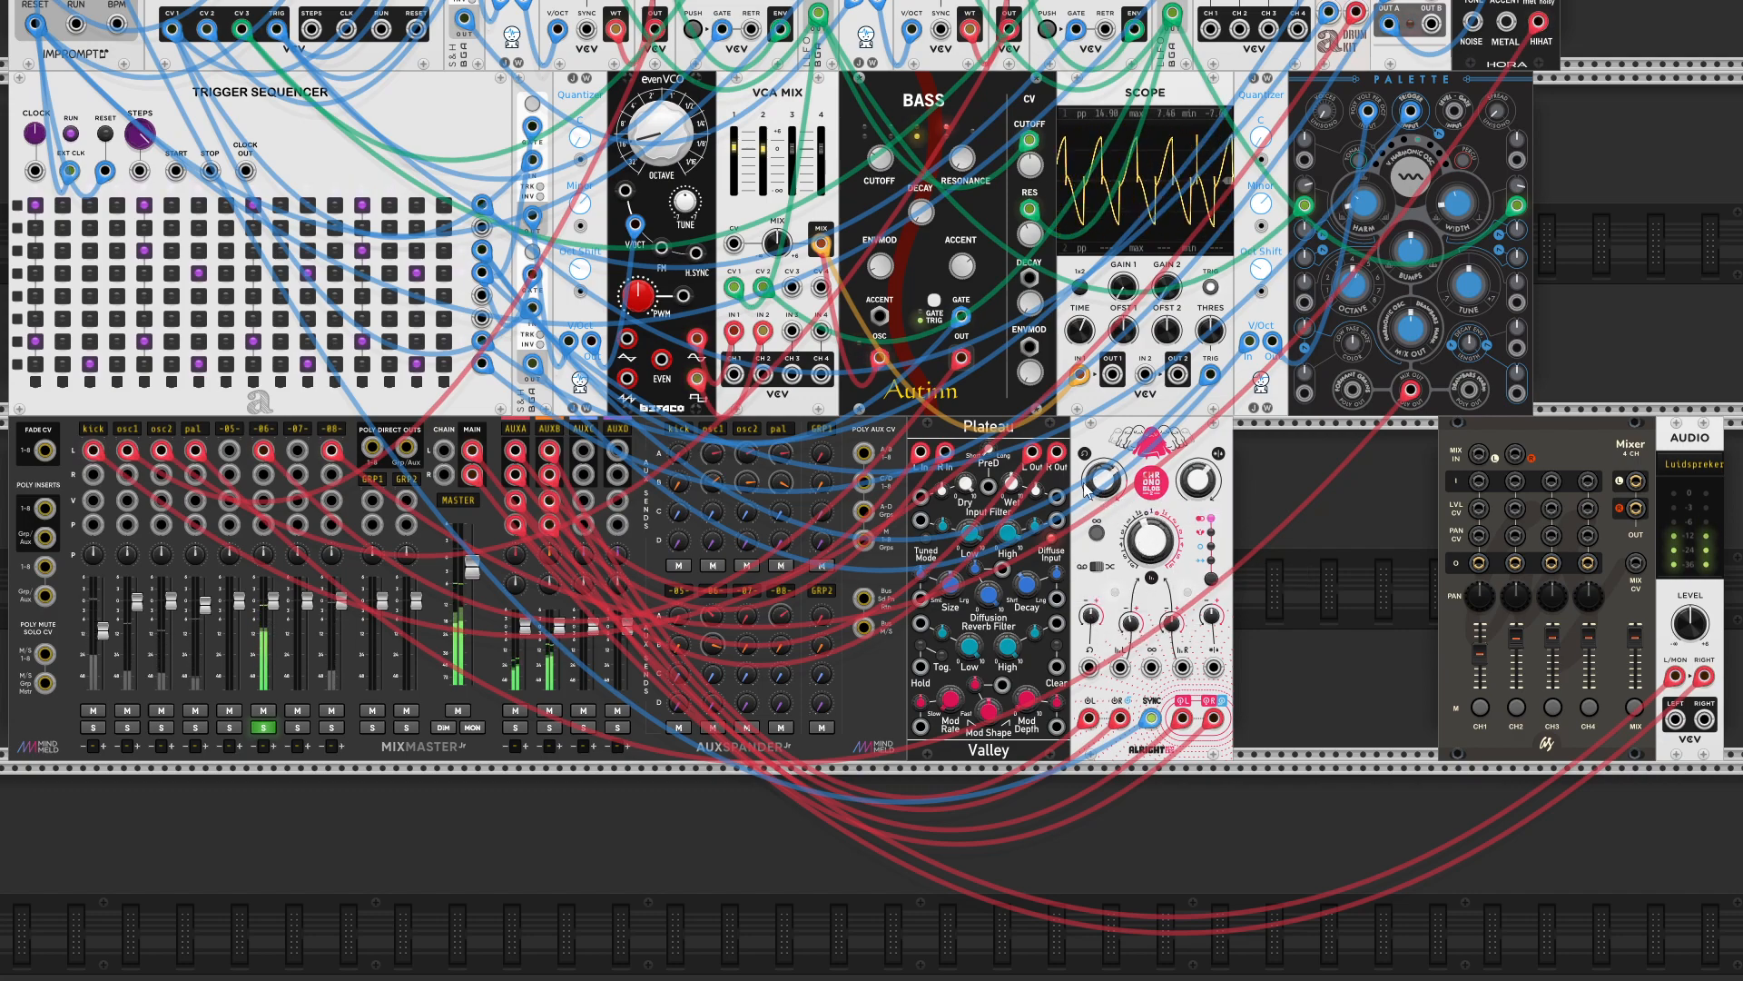
drag(1151, 536, 1103, 495)
- Solo channel 8 instead of channel 6 and set the Chronoblob's delay time to about 294 ms
click(265, 729)
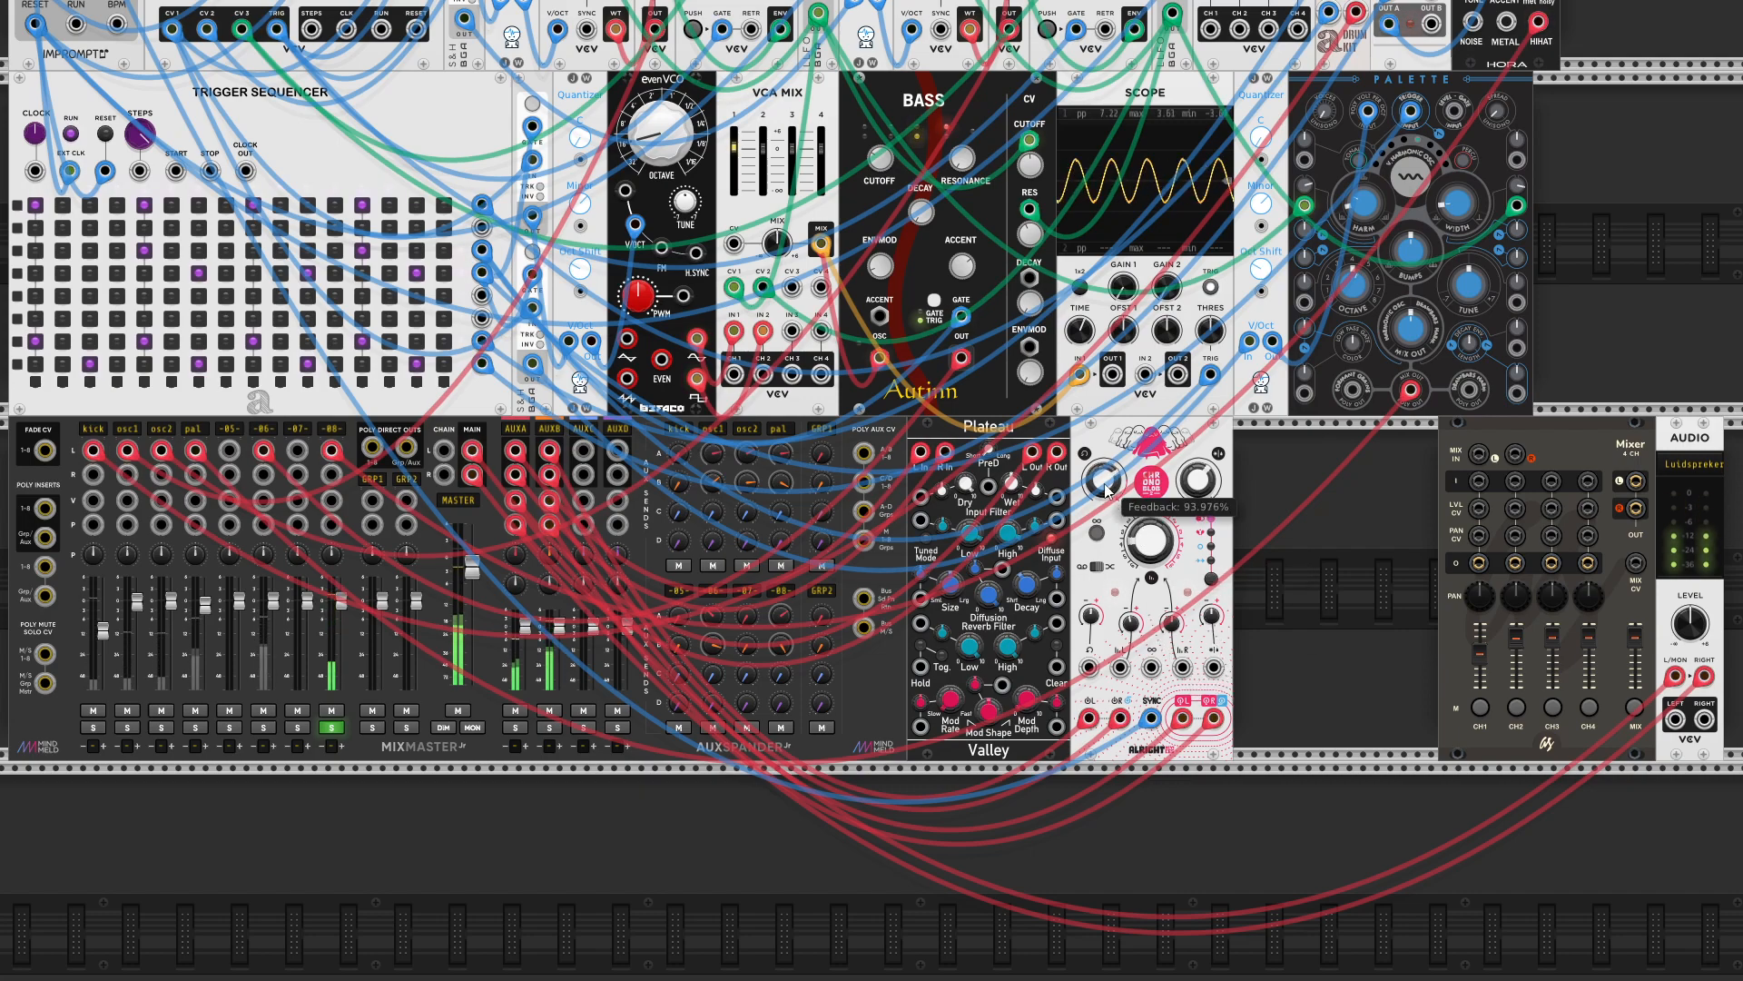
drag(1149, 540, 1148, 549)
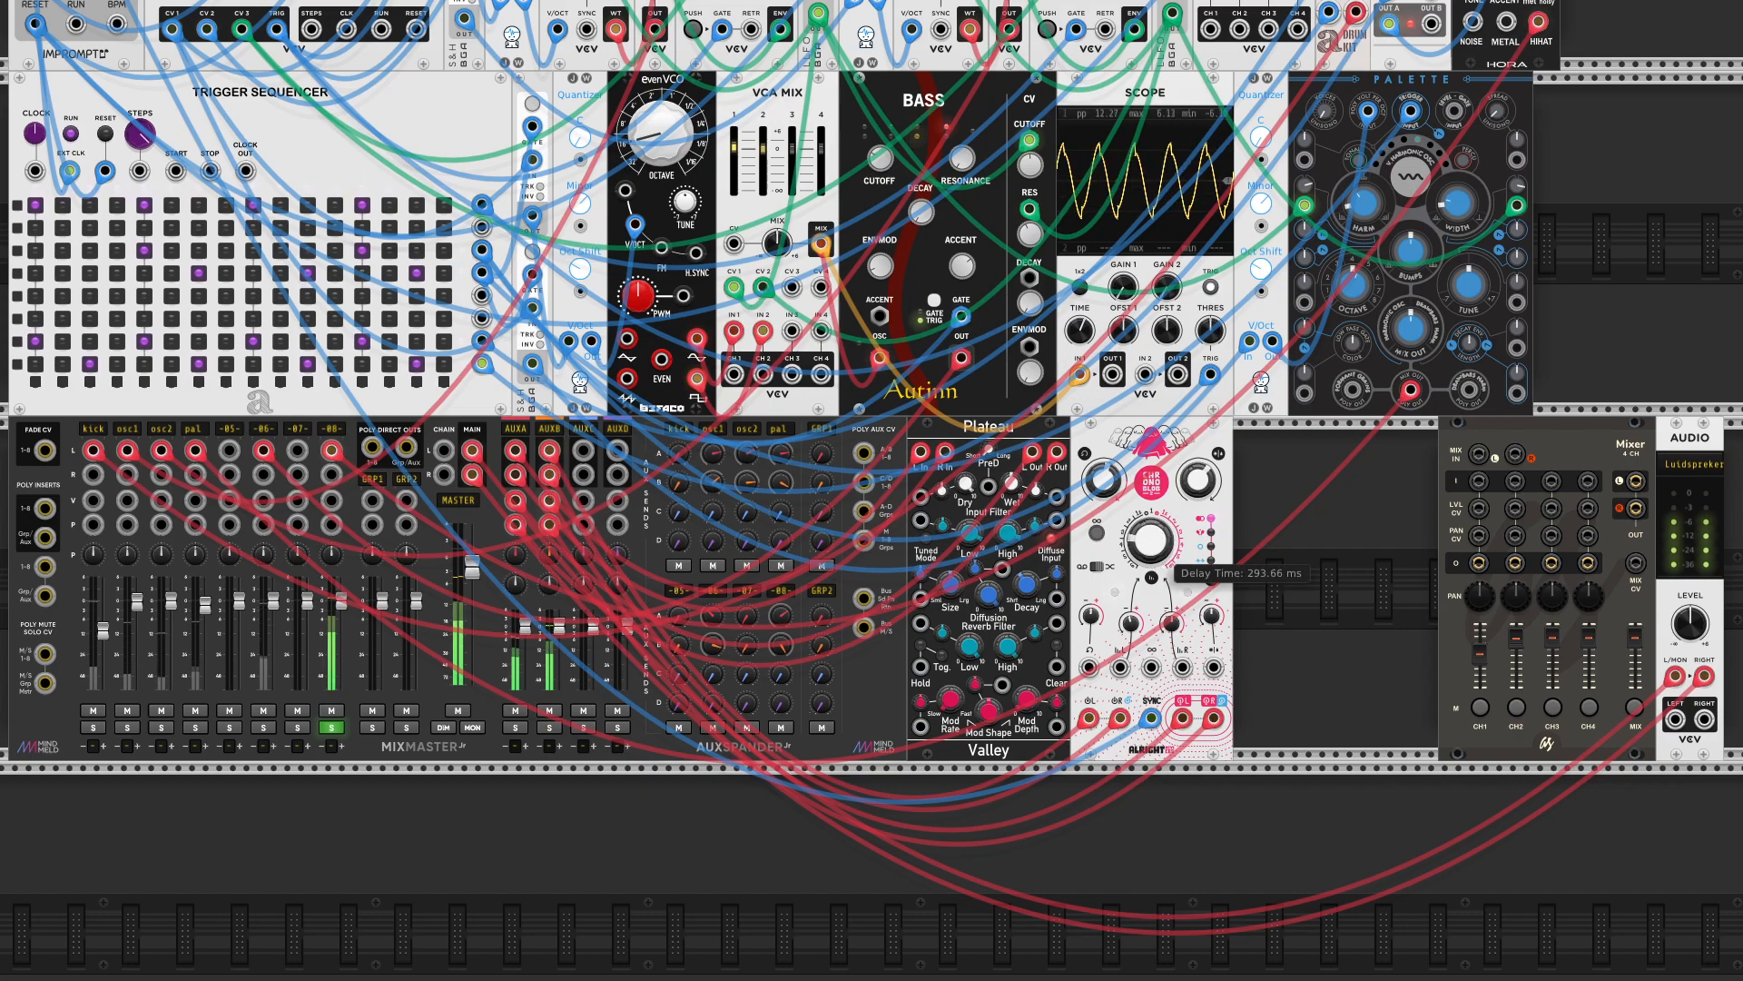
- Try other Chronoblob delay time and feedback settings on soloed channel 8 and view the module's sync prescaler options
drag(1148, 540, 1149, 522)
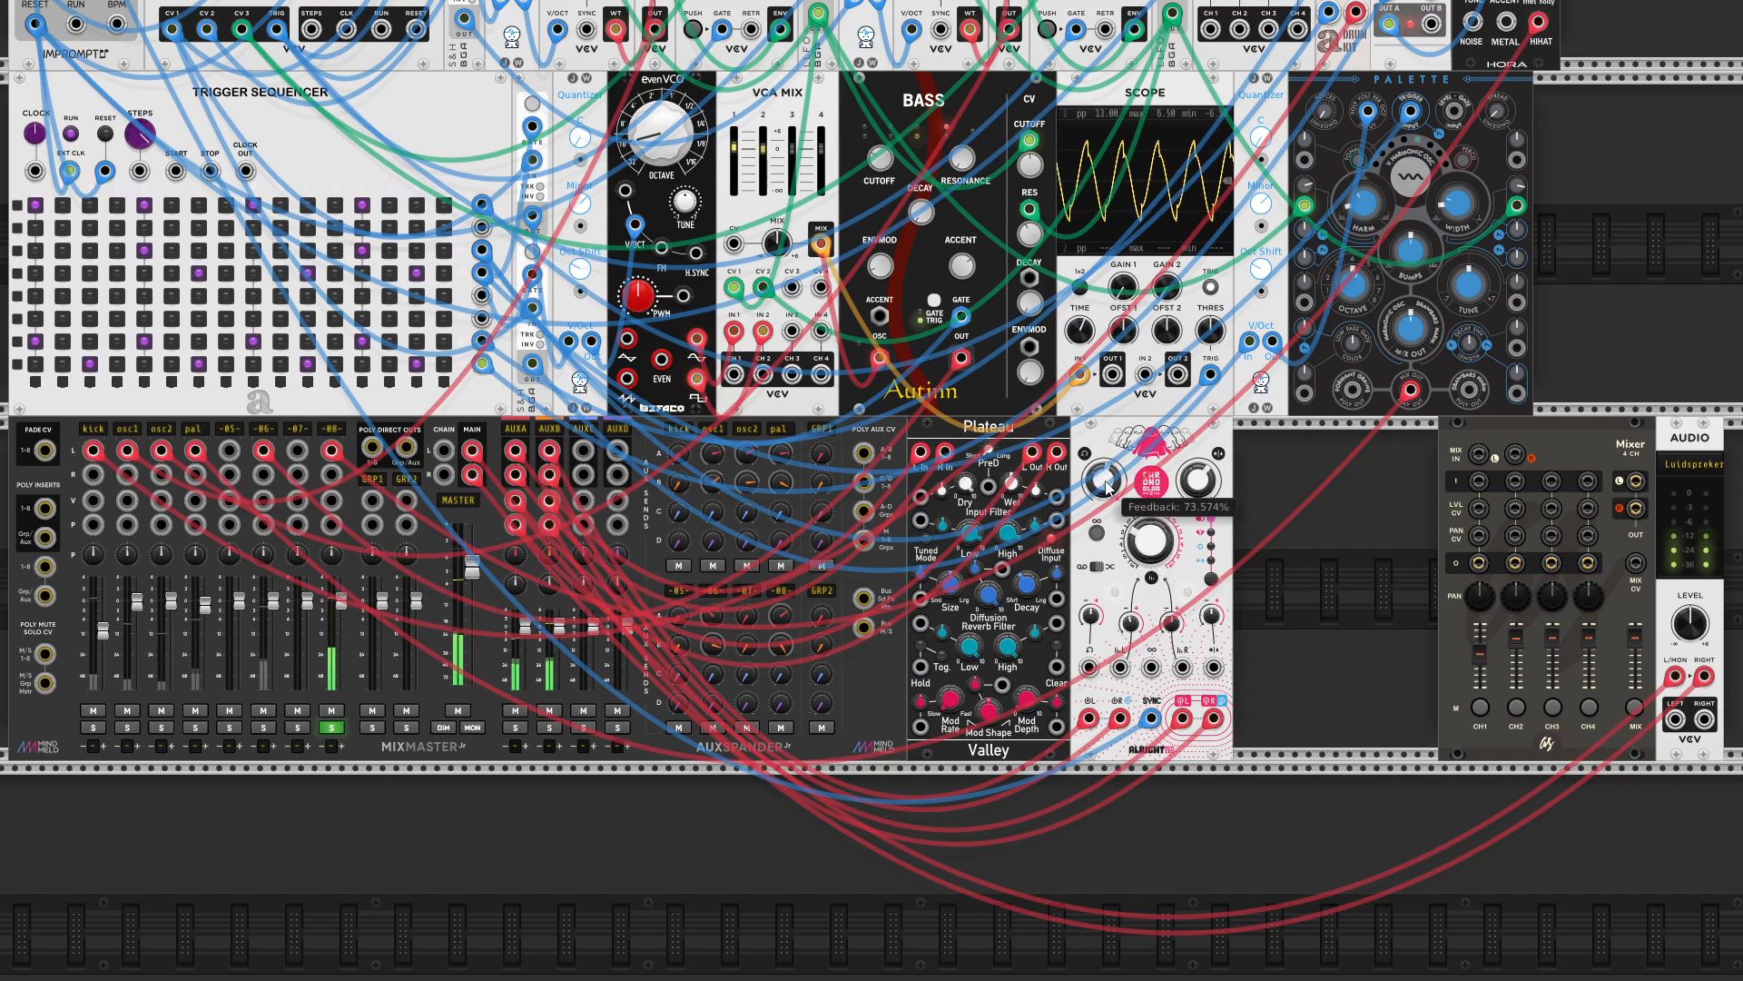
mouse_move(1104, 478)
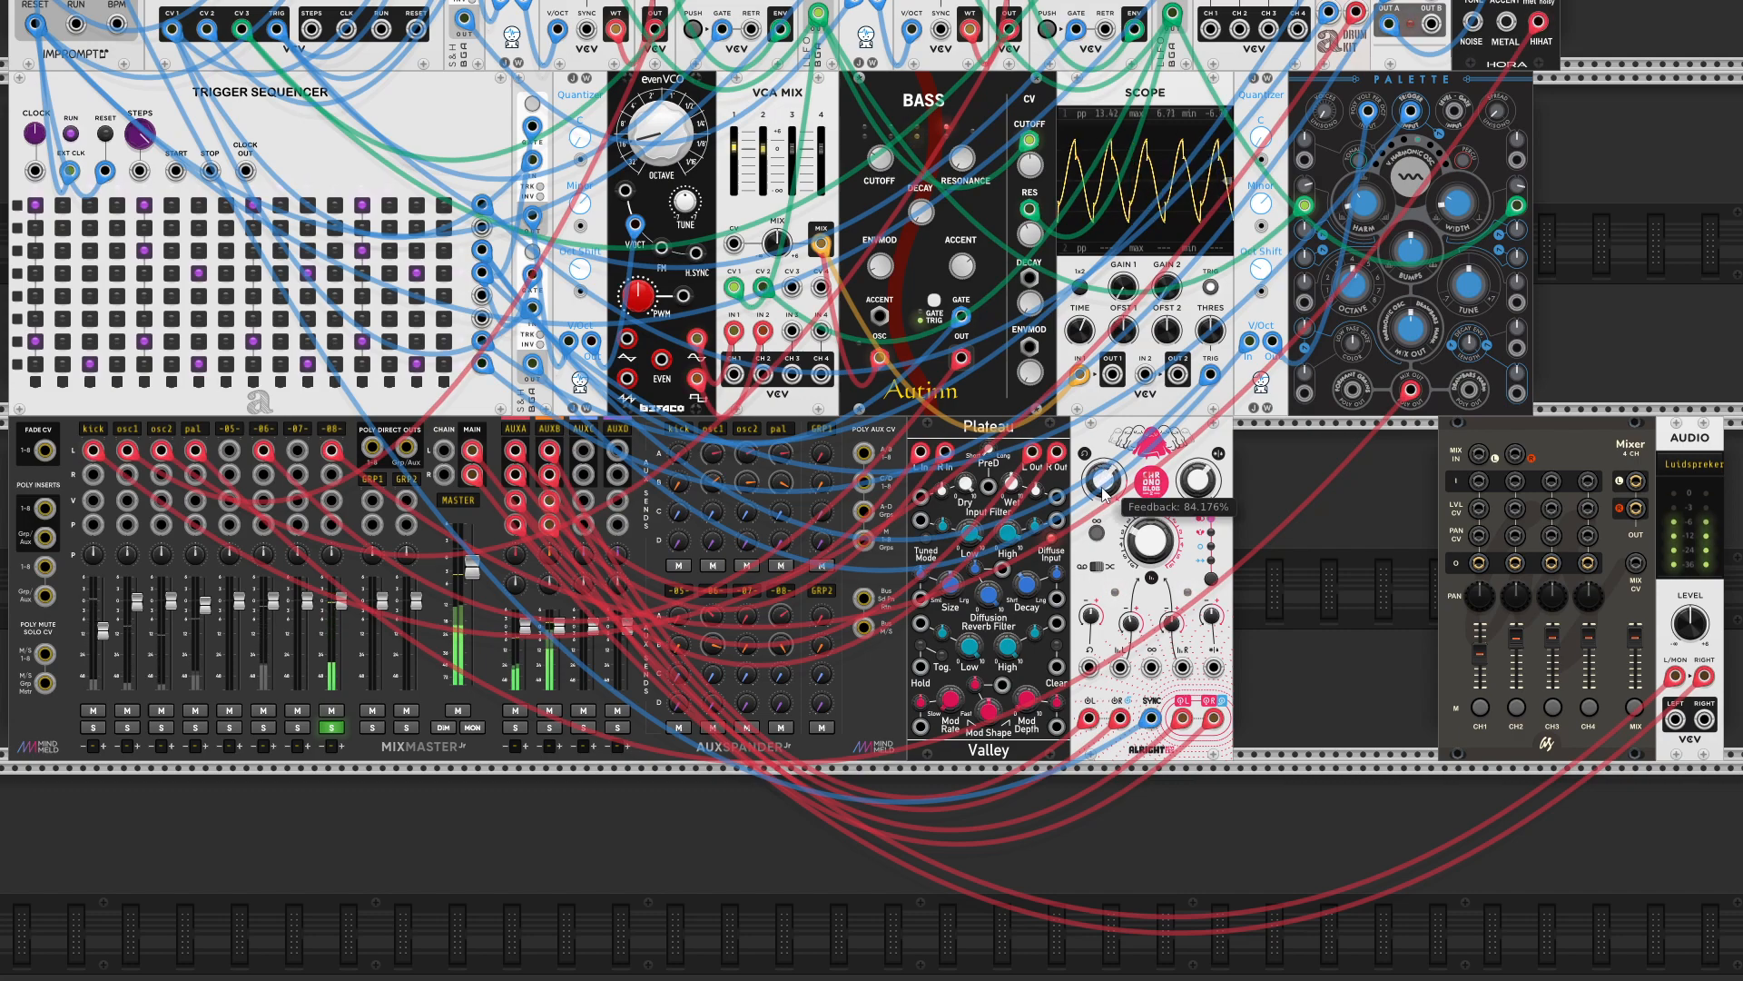
drag(1103, 490, 1104, 506)
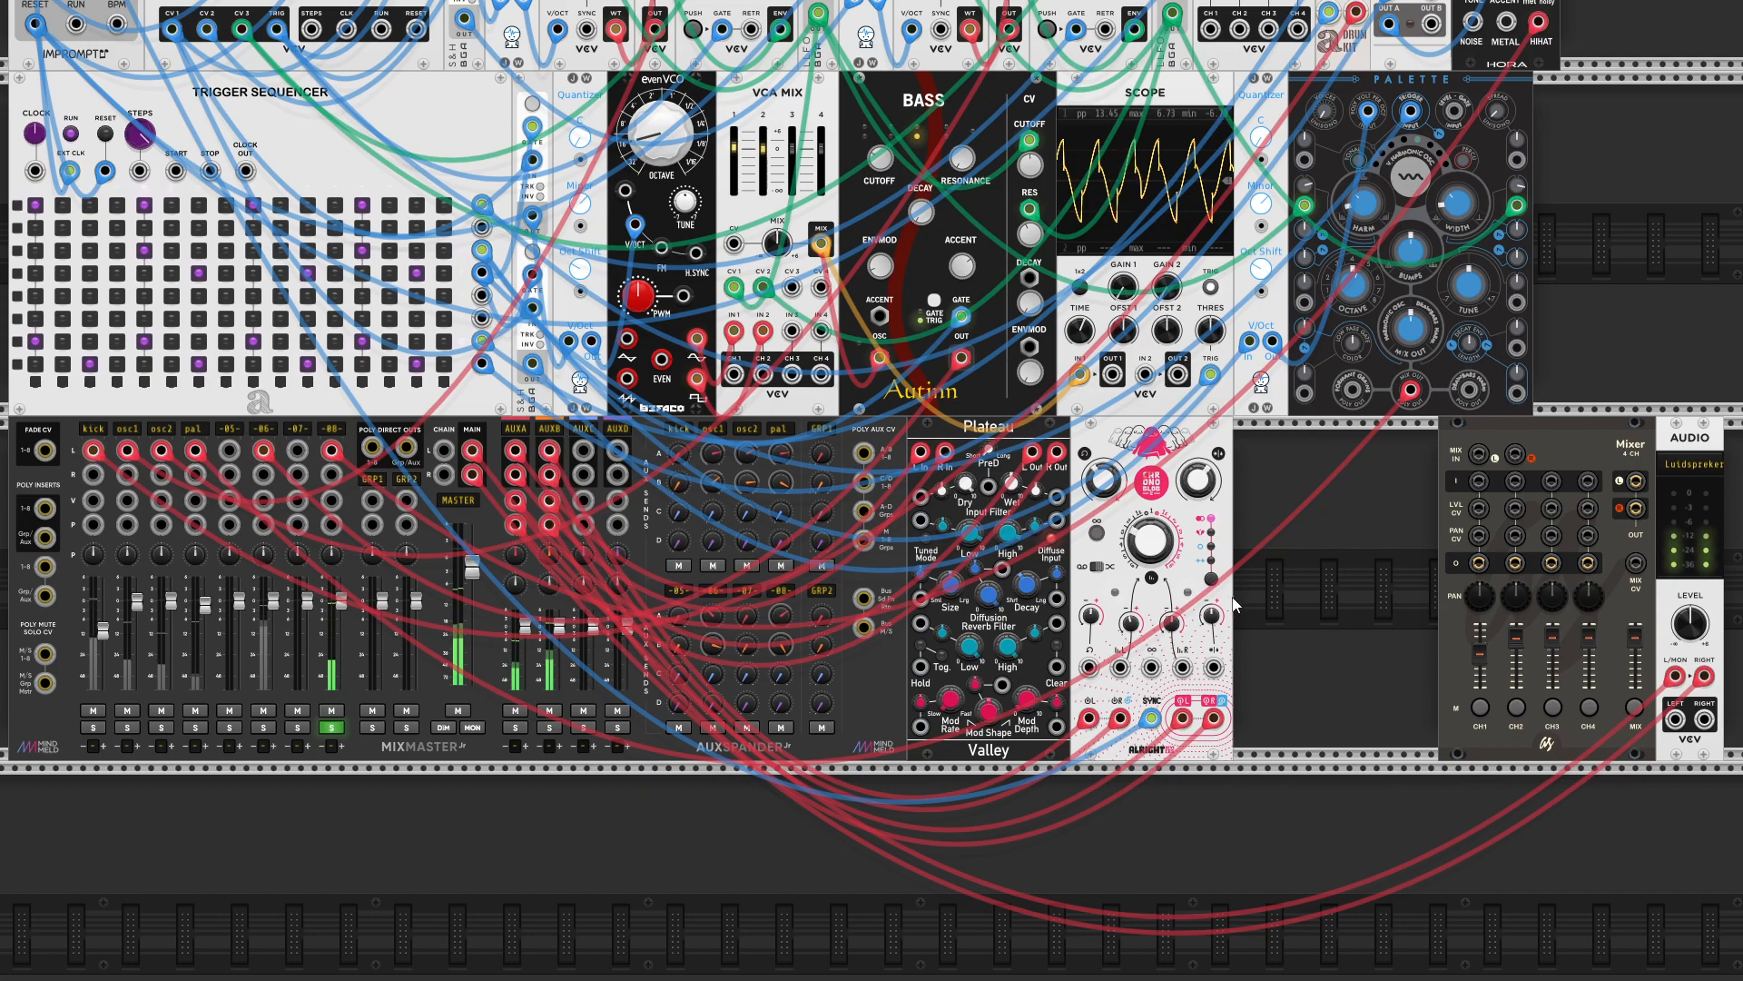
drag(1104, 481, 1132, 565)
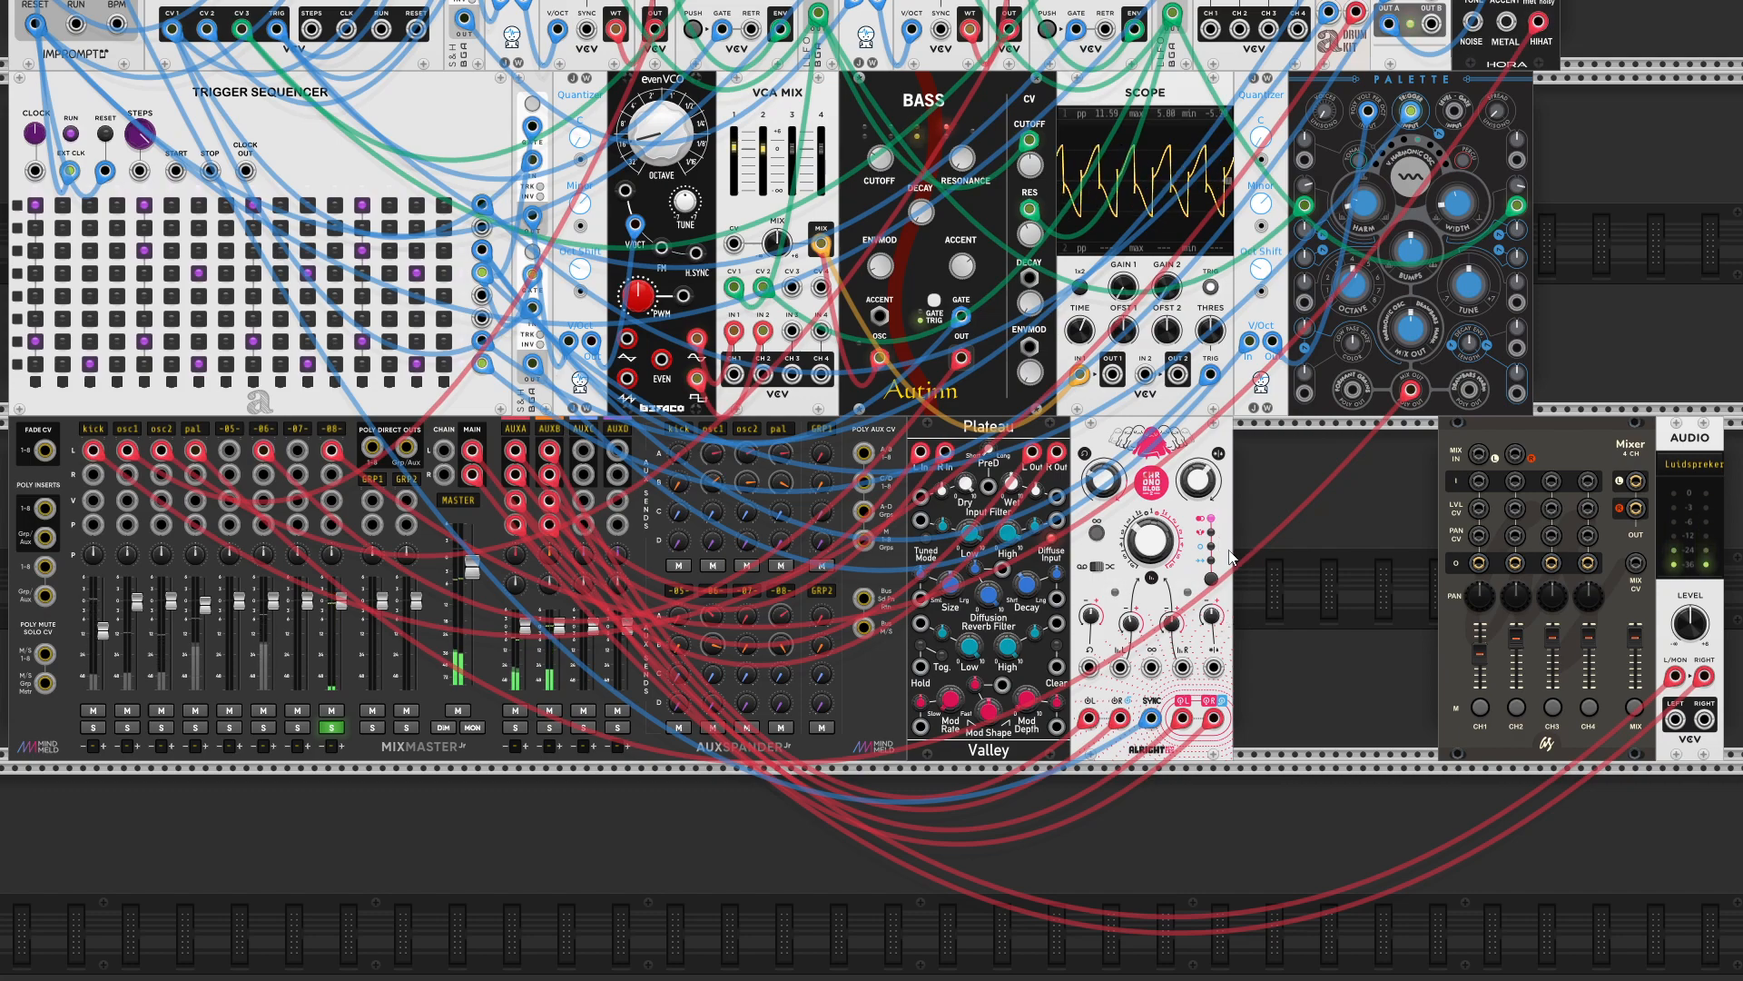
mouse_move(1201, 481)
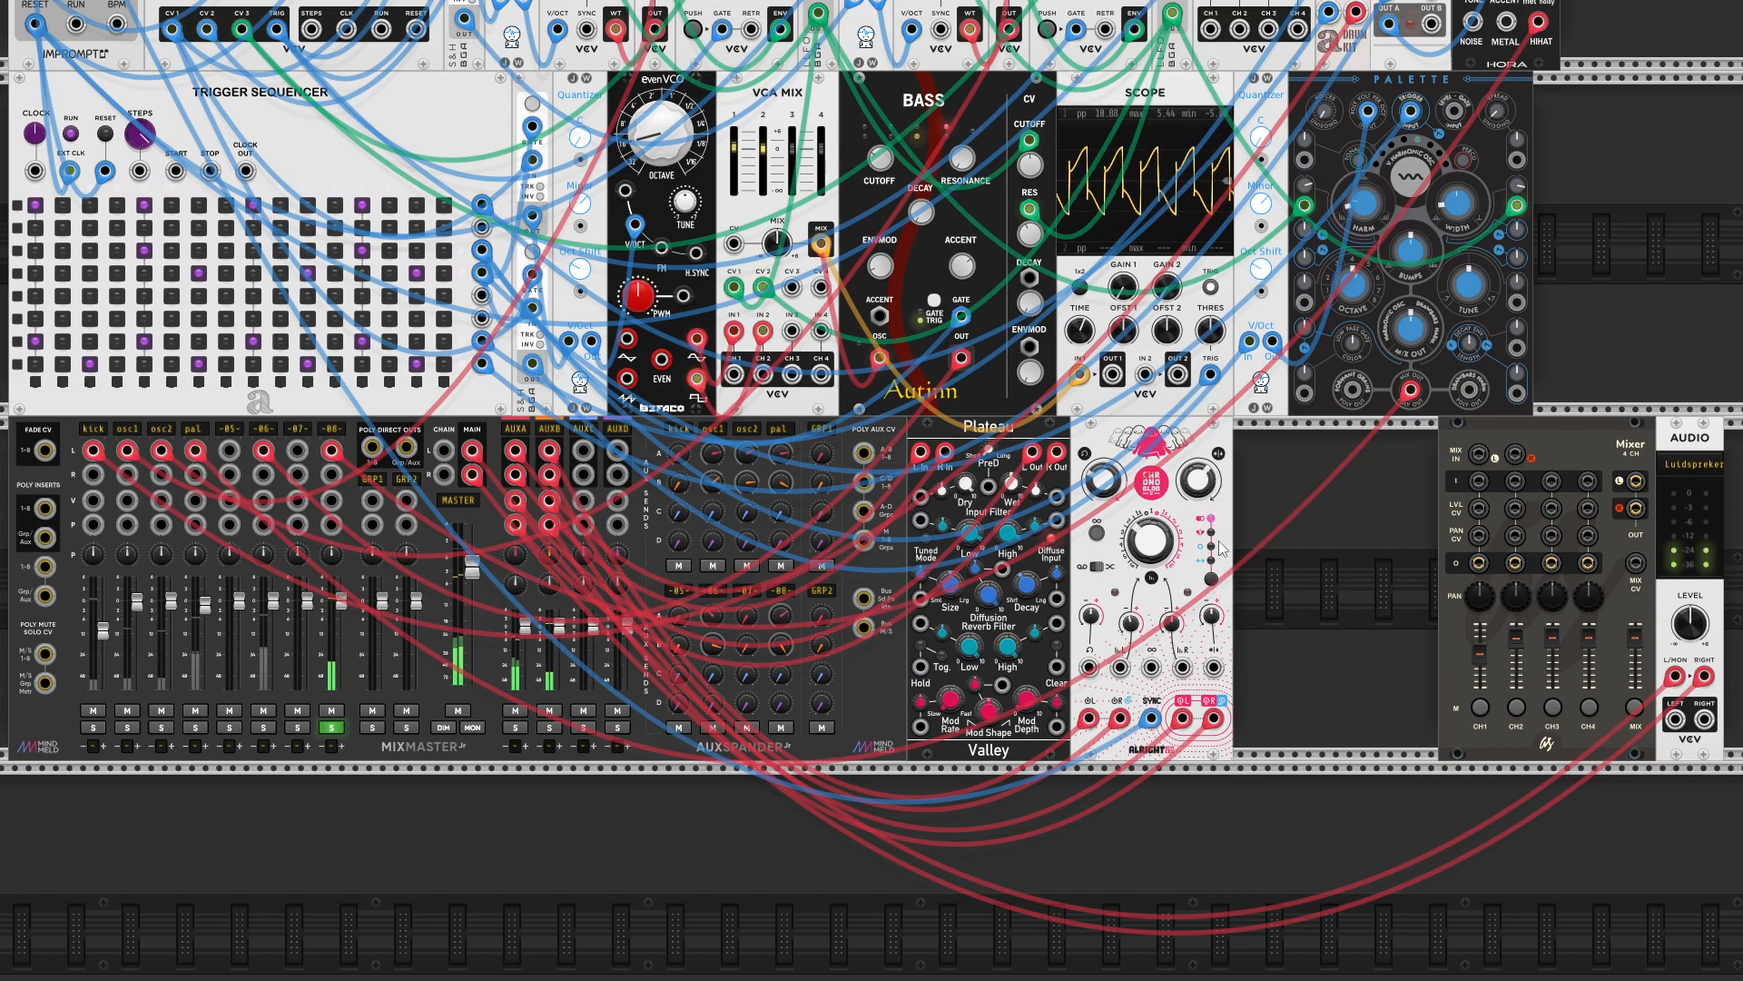
mouse_move(1218, 586)
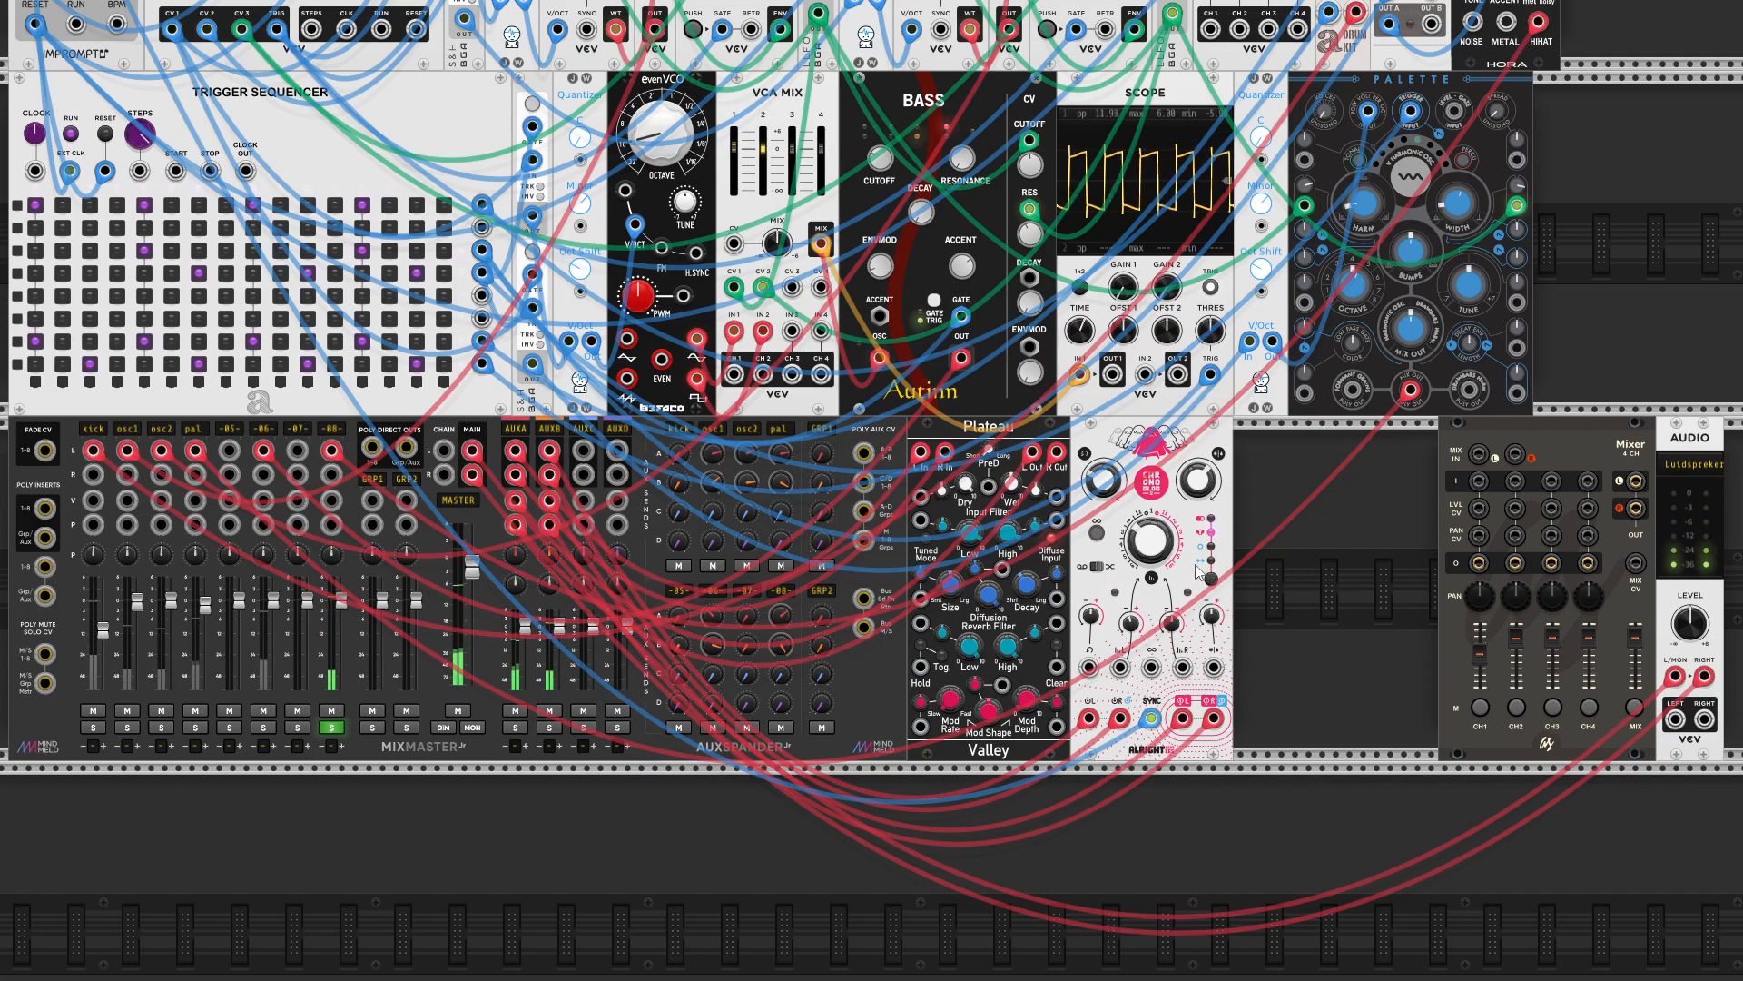
right_click(1197, 570)
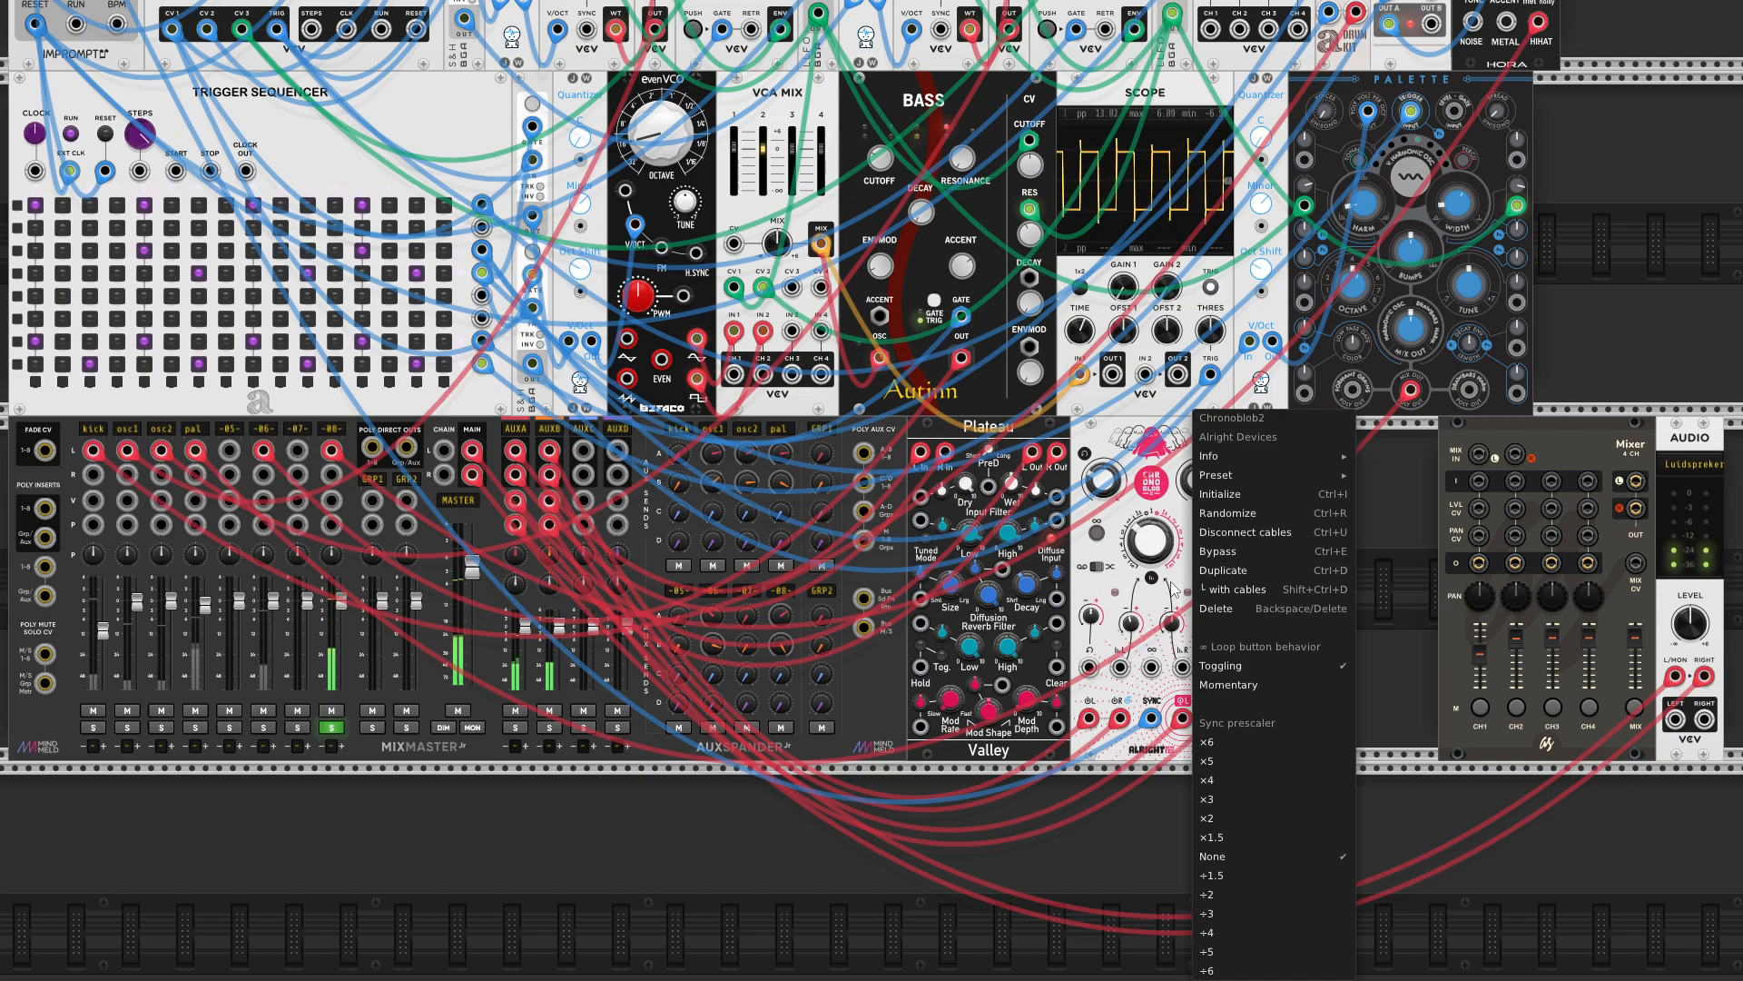
click(1174, 590)
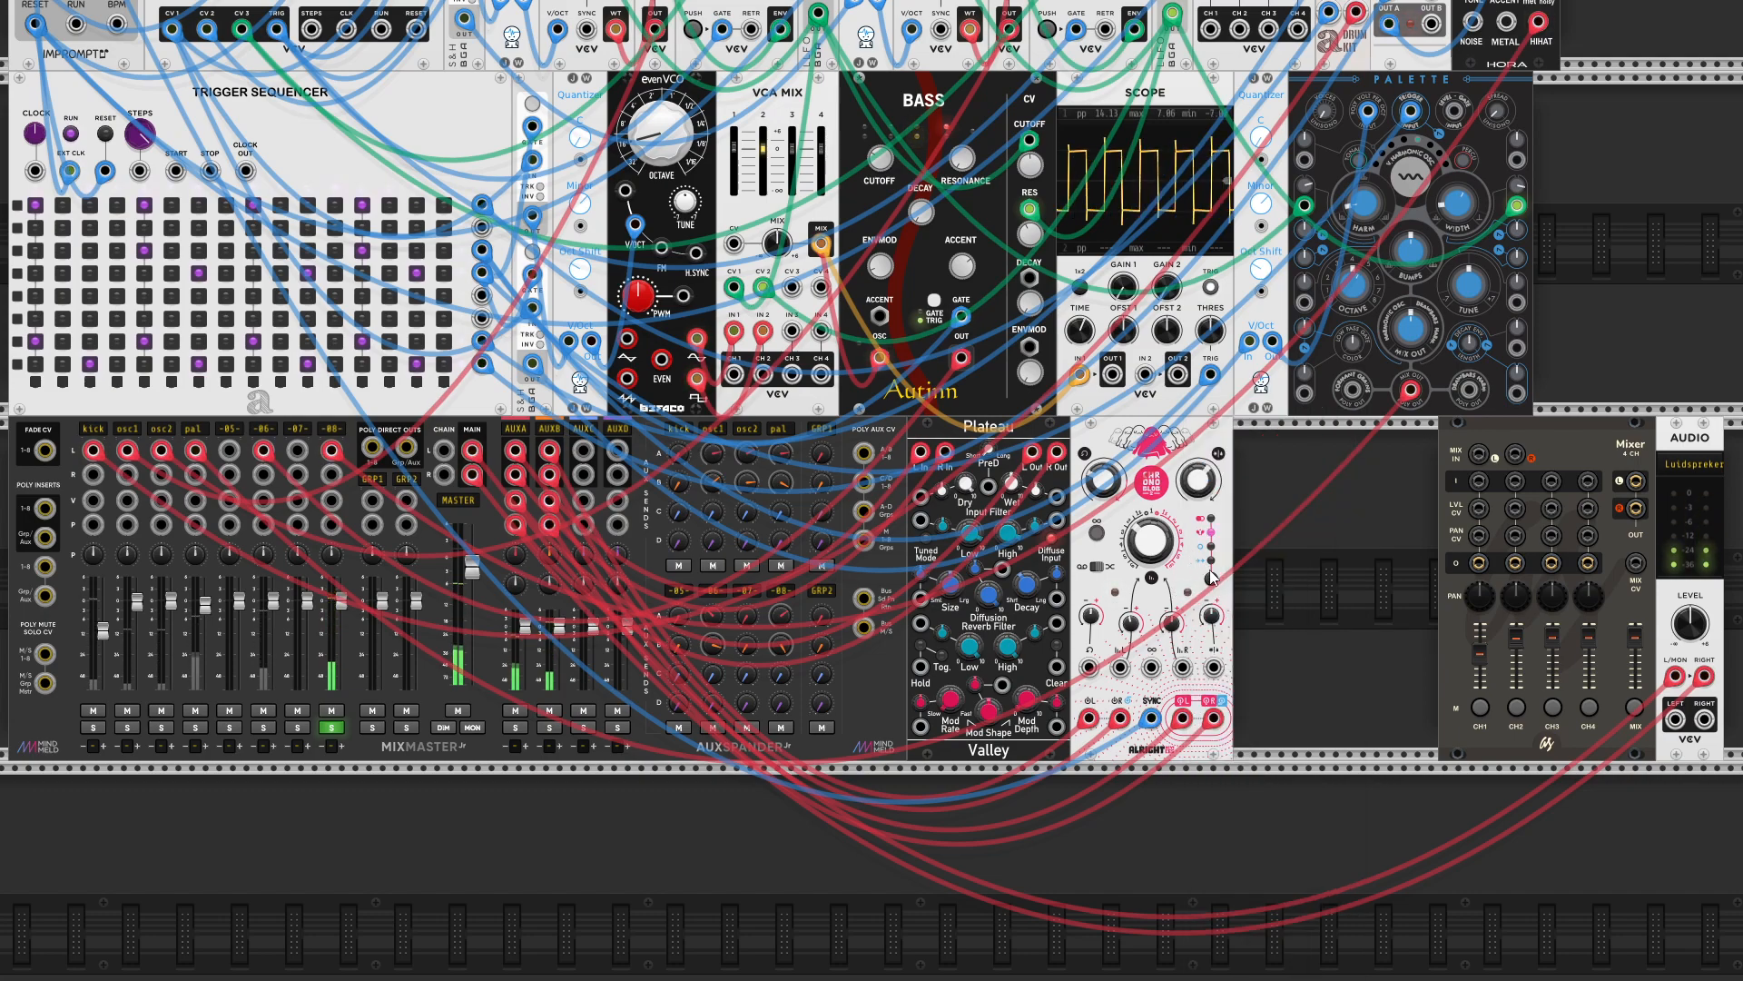
- Set the Chronoblob's feedback to about 49% and unsolo channel 8 to hear the full mix
mouse_move(1155, 543)
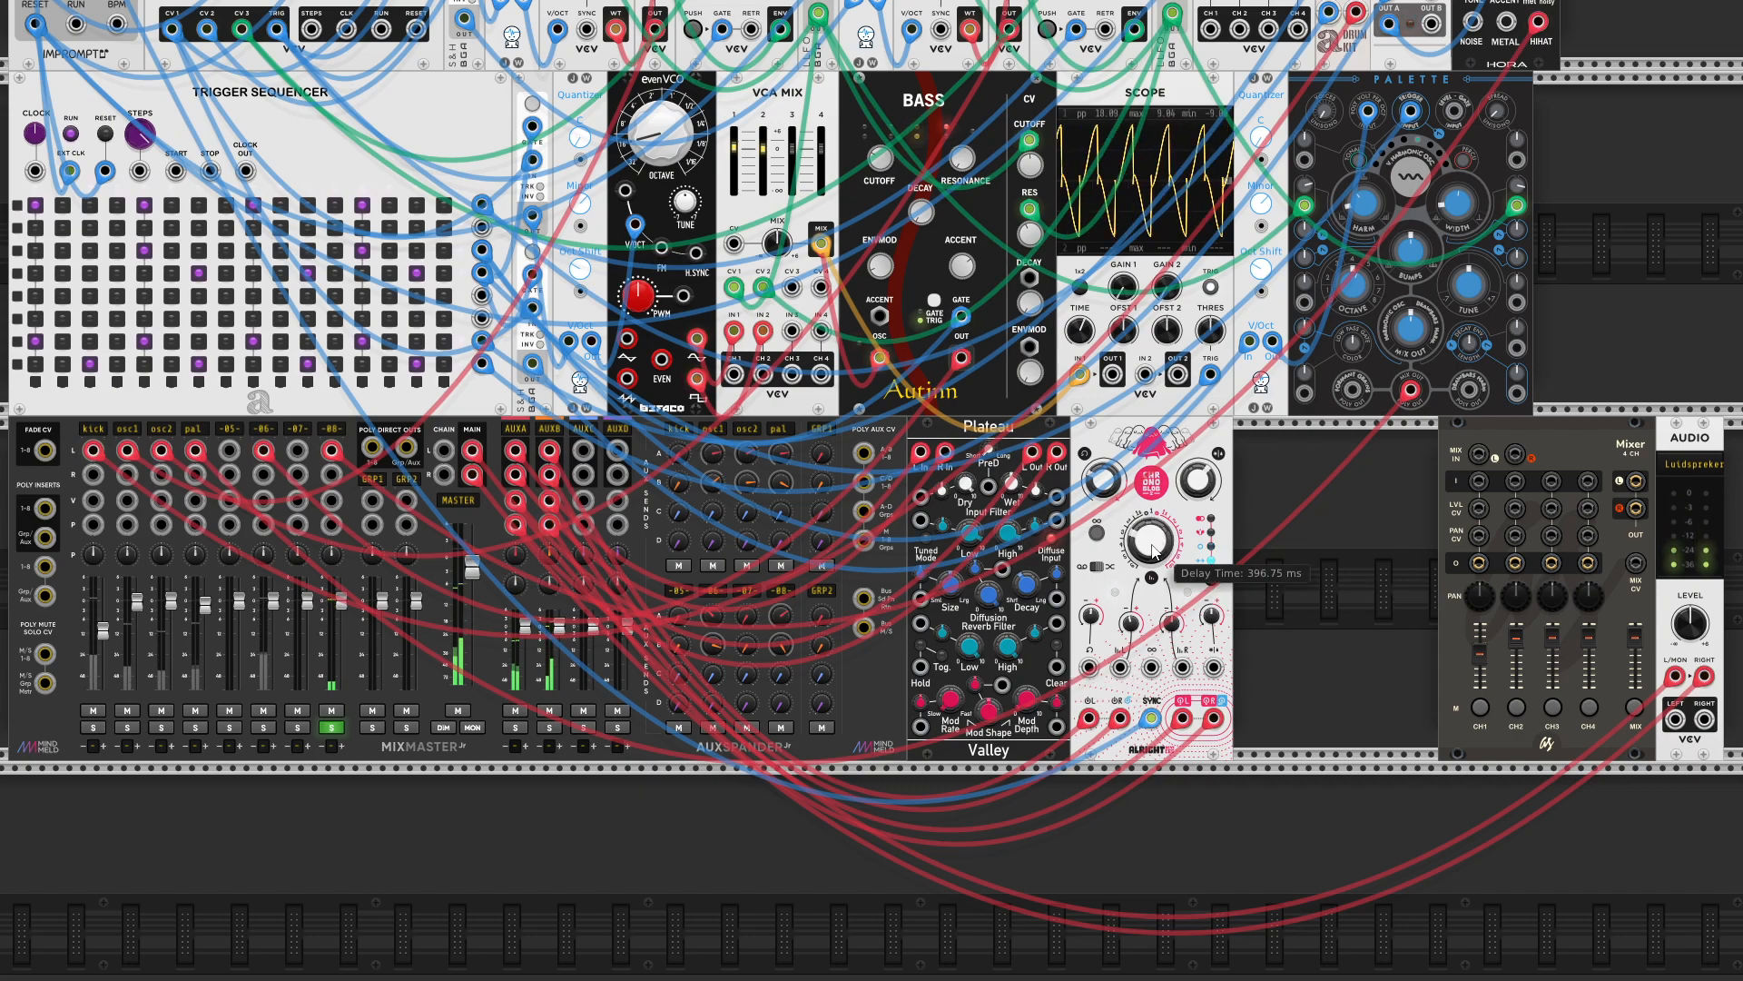
drag(1107, 484, 1107, 463)
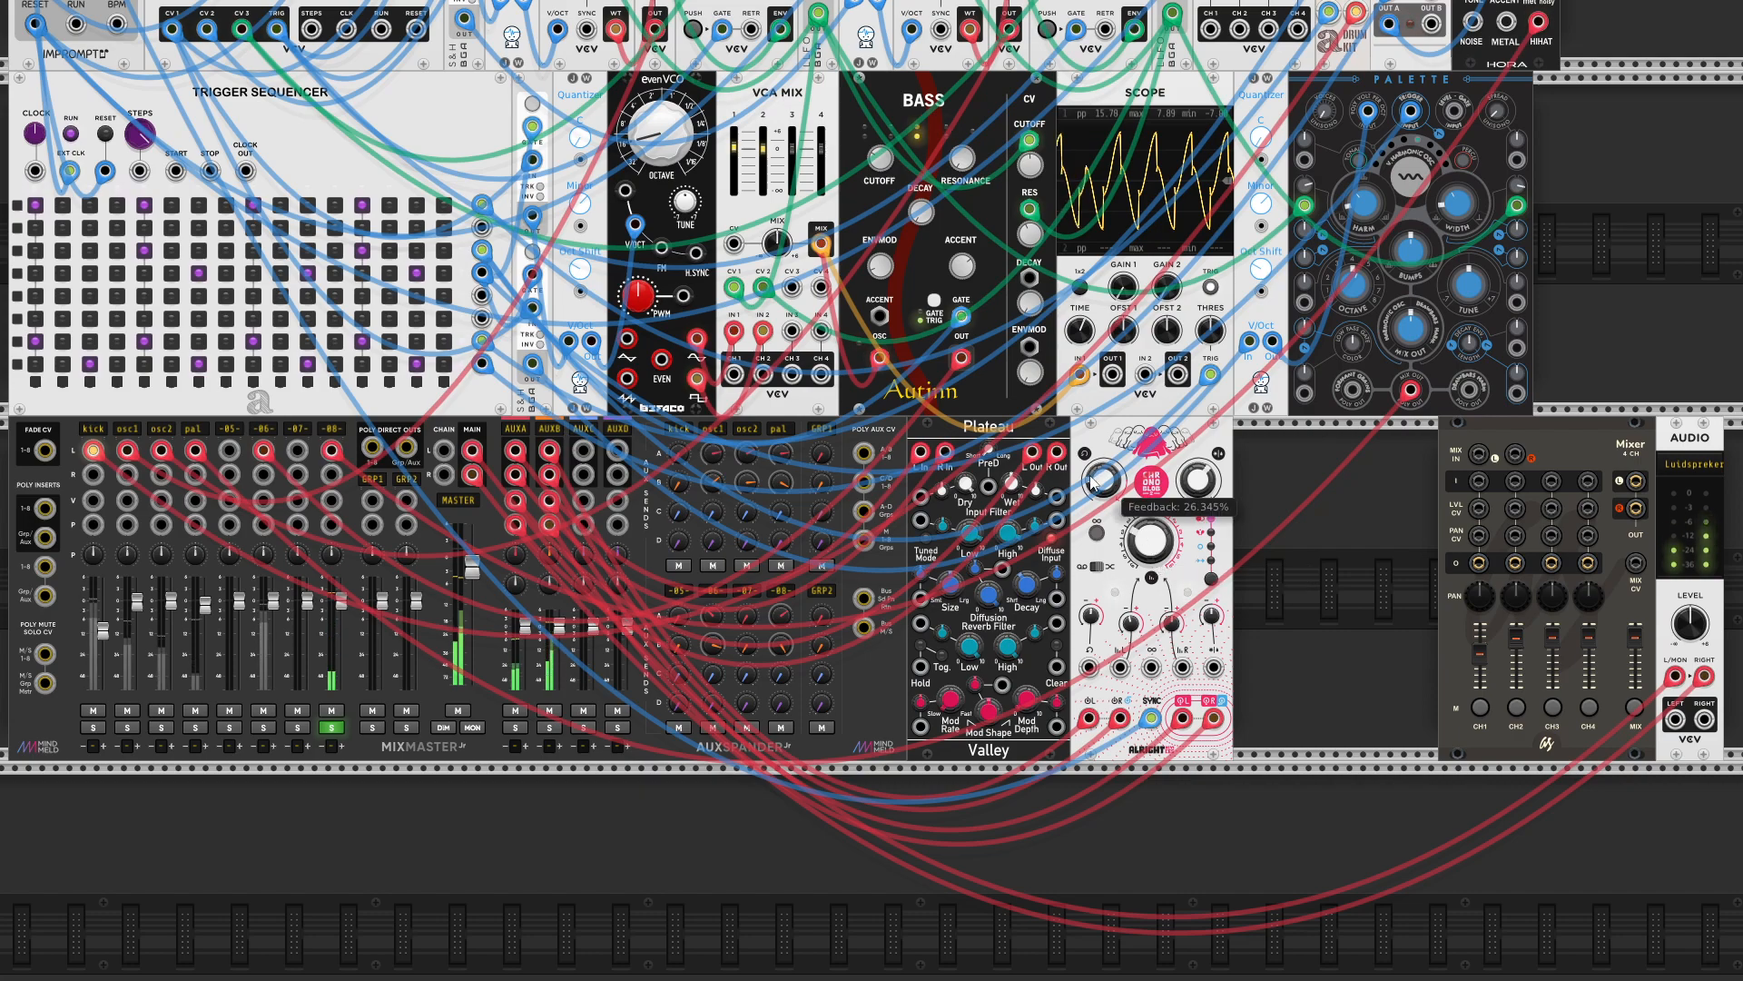
drag(1107, 484, 1108, 395)
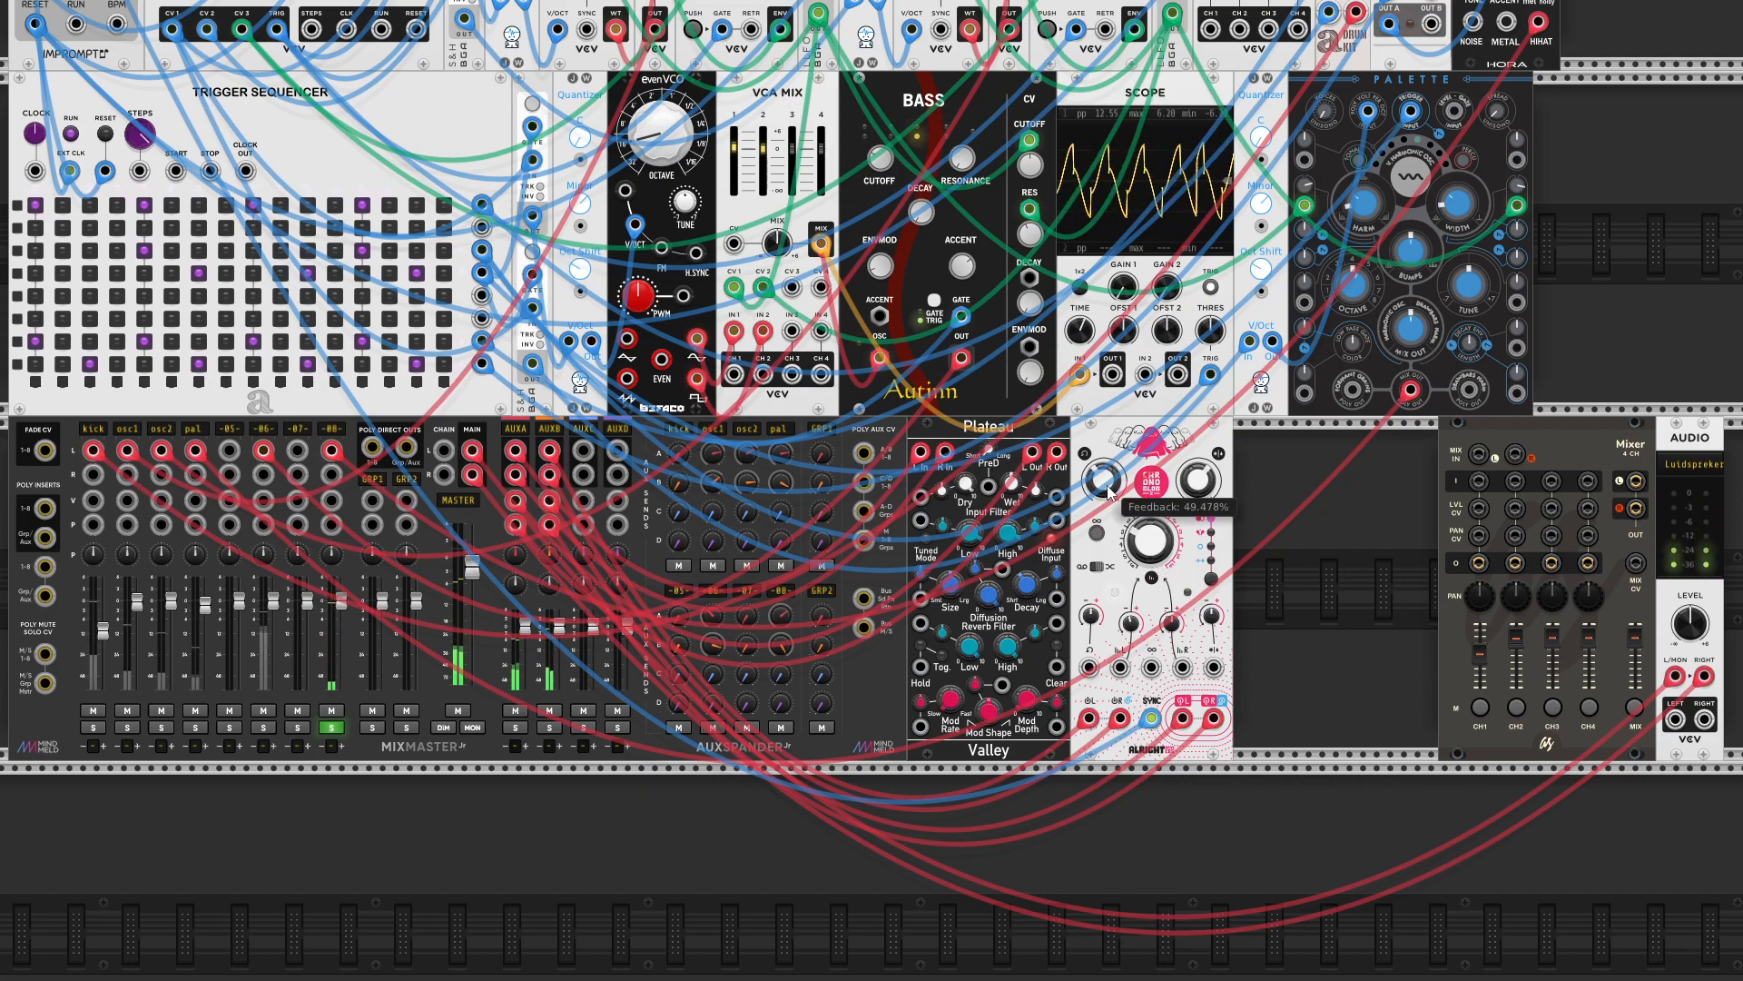
click(332, 727)
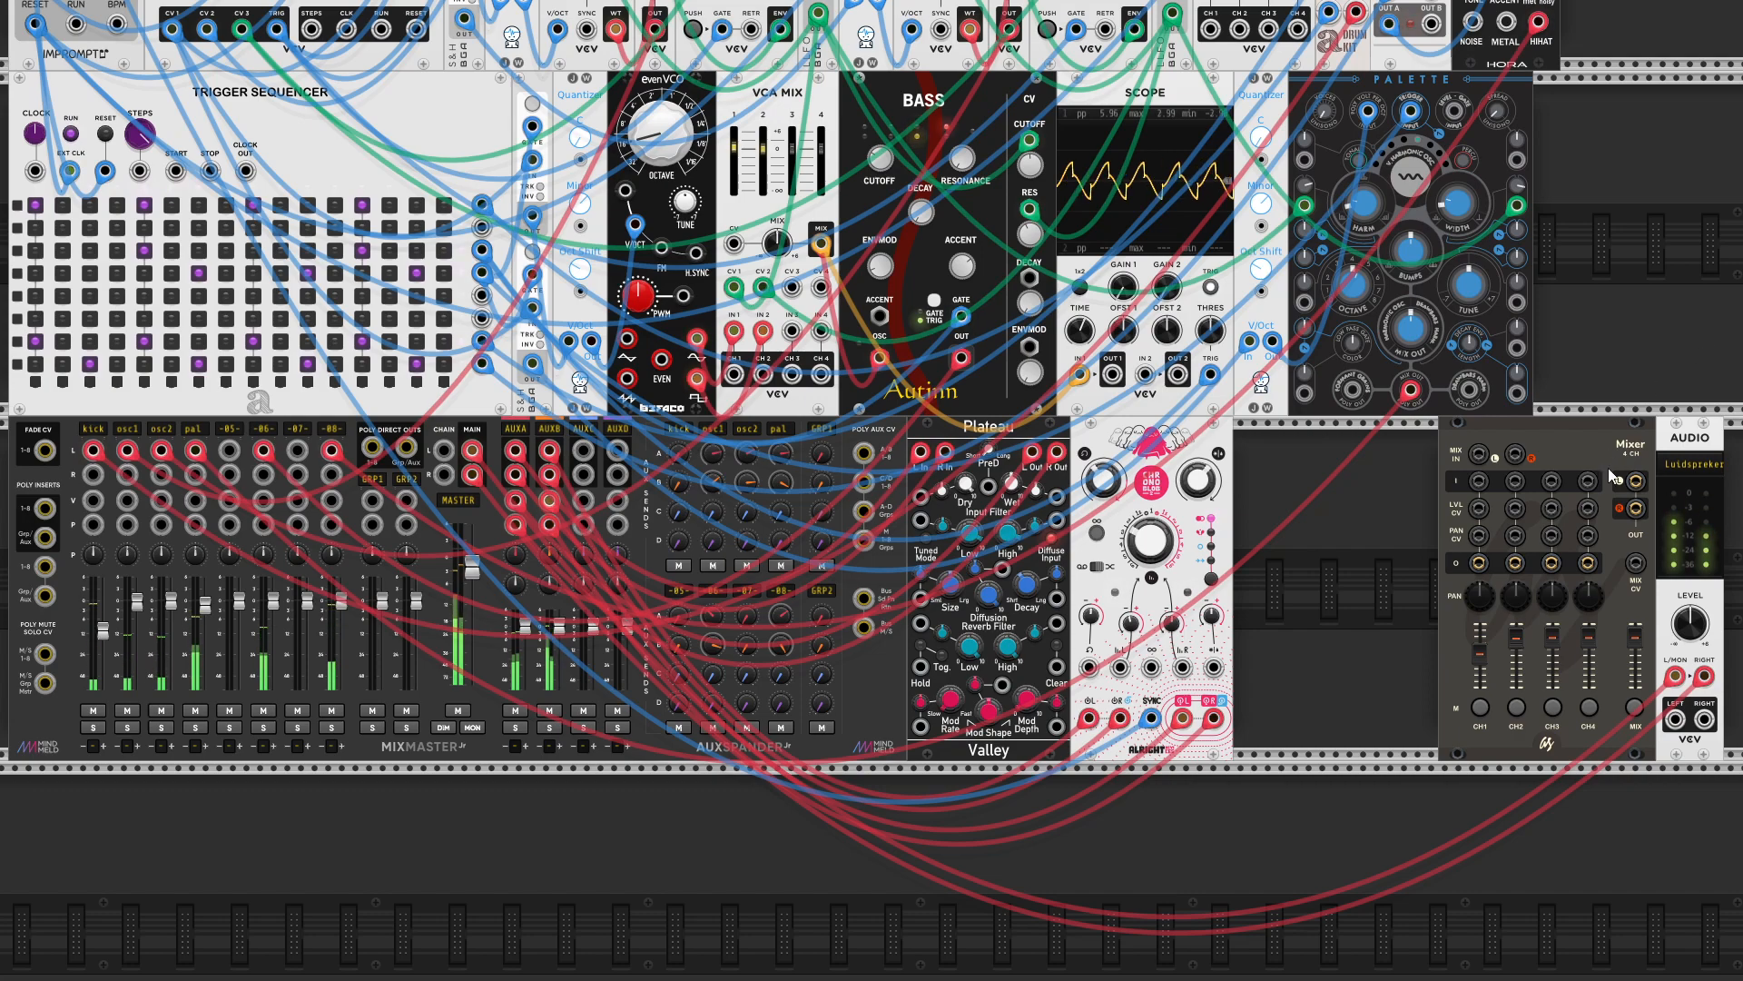
- Delete the unused AS Mixer4ch module beside the Audio module
scroll(1605, 454, up, 3)
right_click(1554, 579)
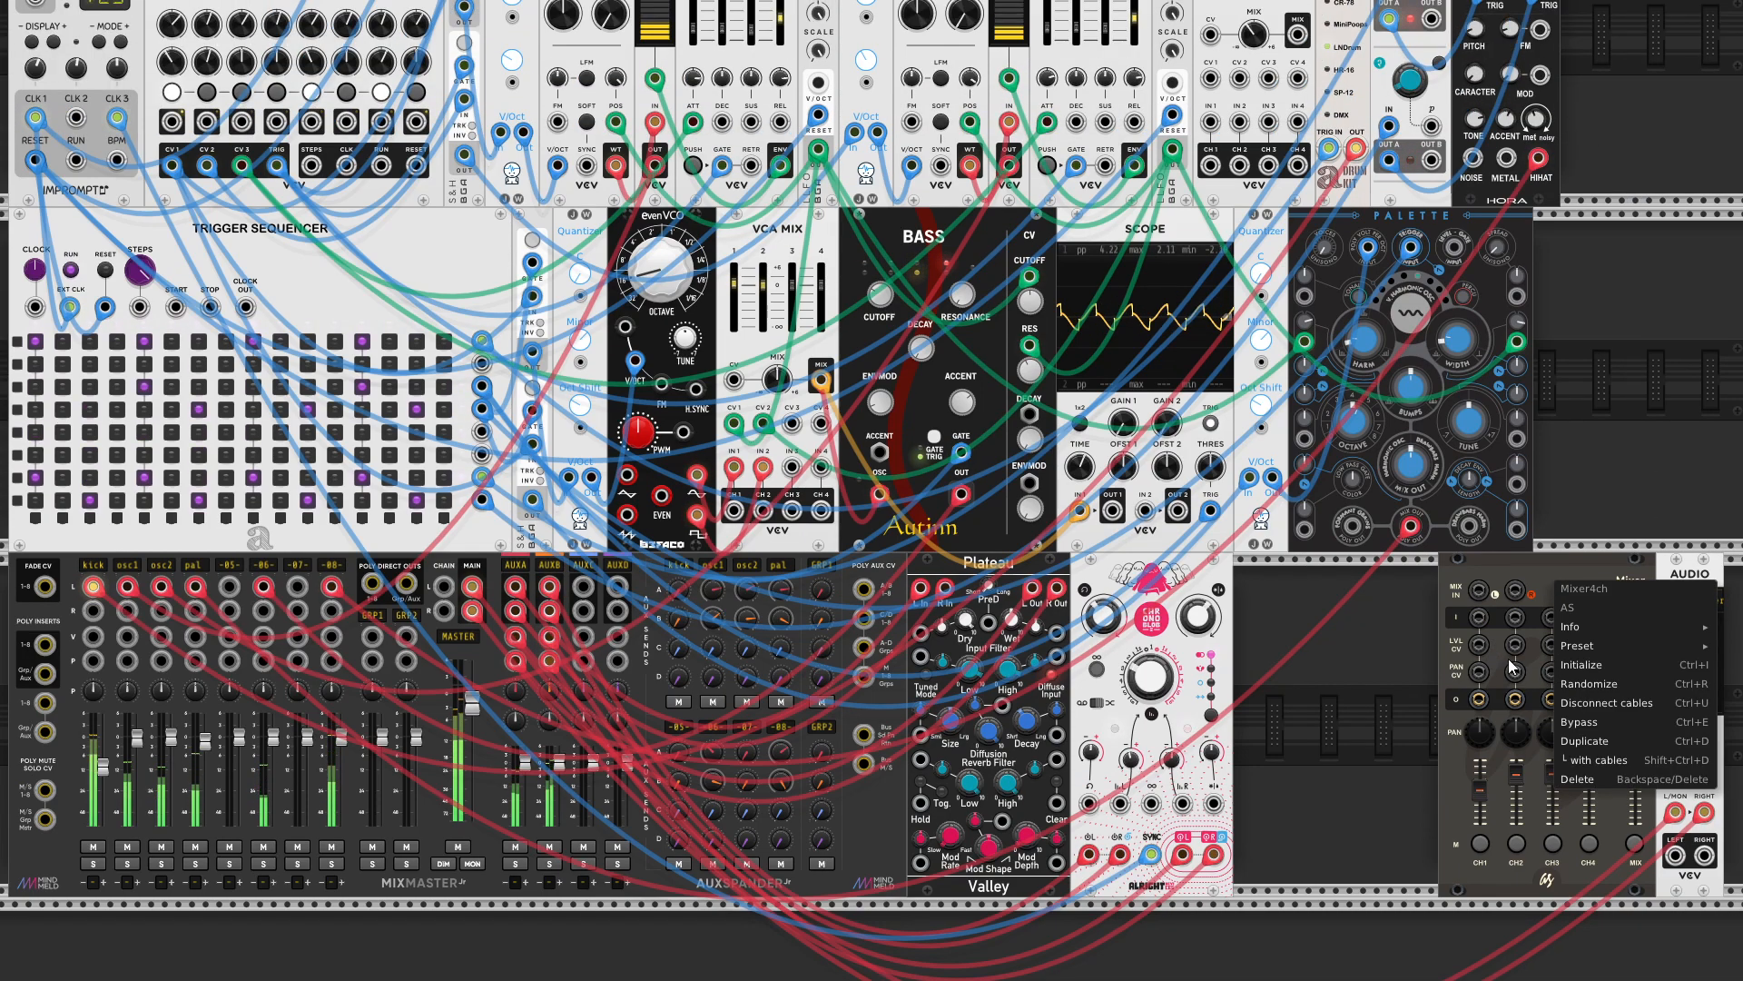
click(1570, 780)
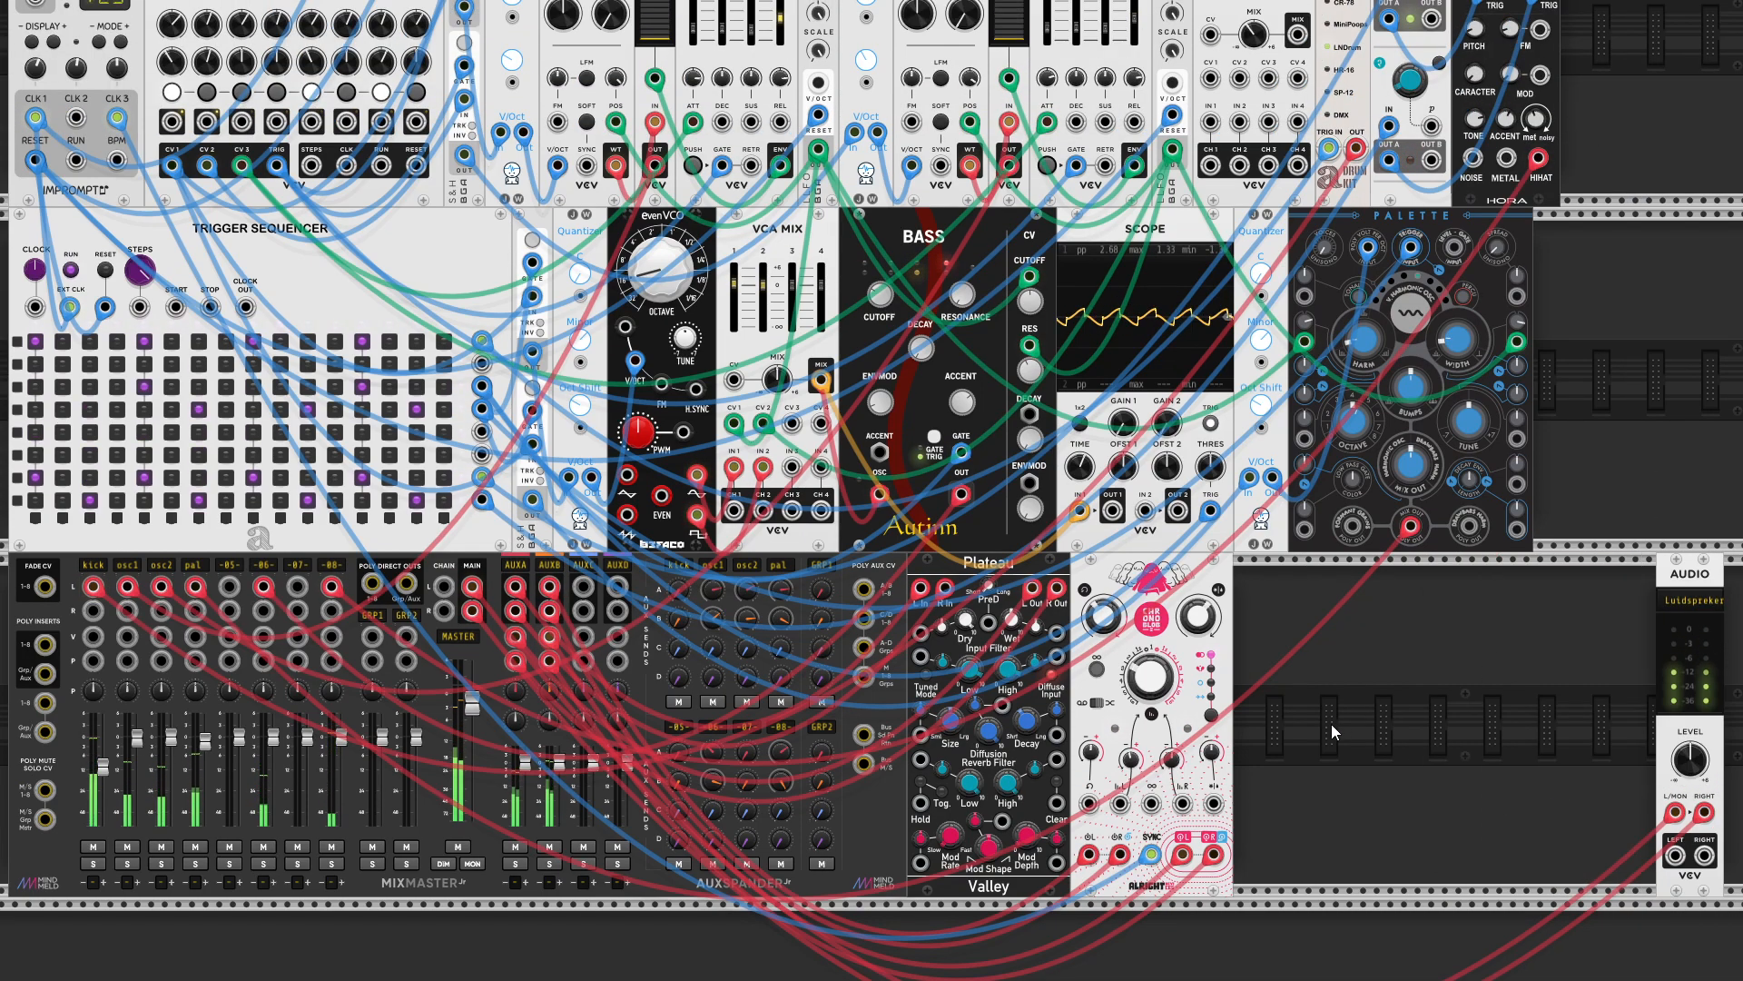
- Delete the unused VCA MIX in the top row and close the gap with the KICK, Bernoulli gate and HI HAT modules
scroll(1453, 743, up, 5)
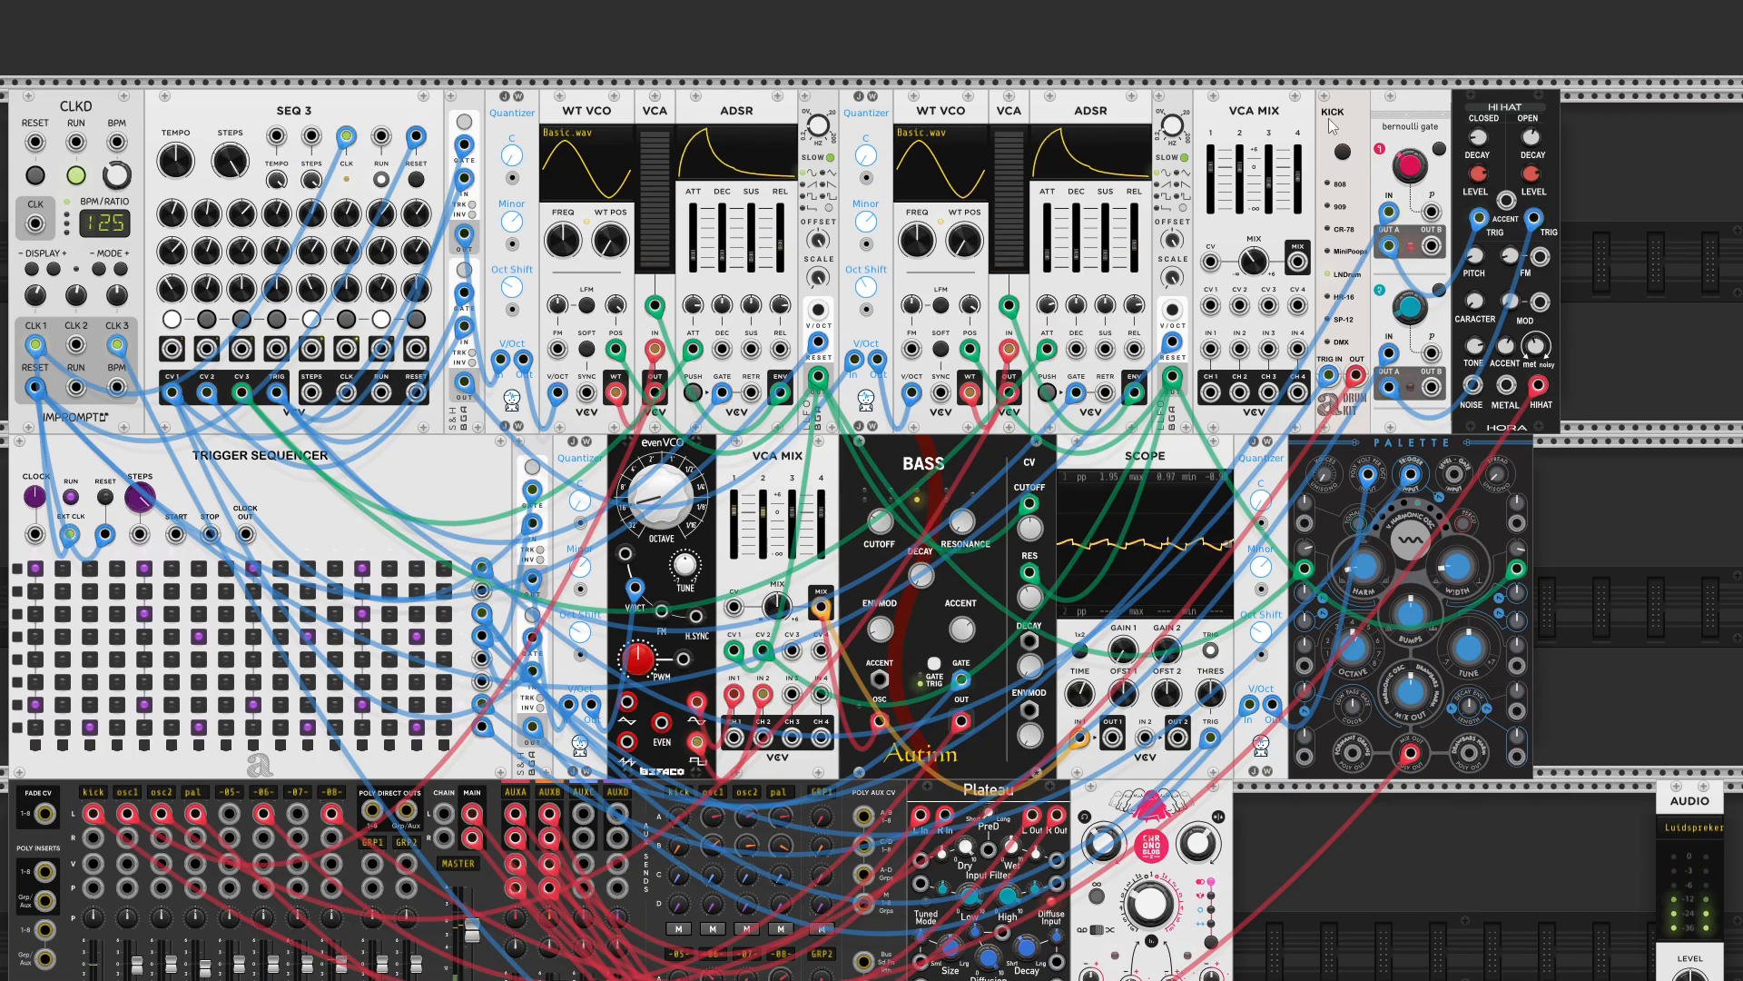
right_click(1239, 107)
click(1264, 306)
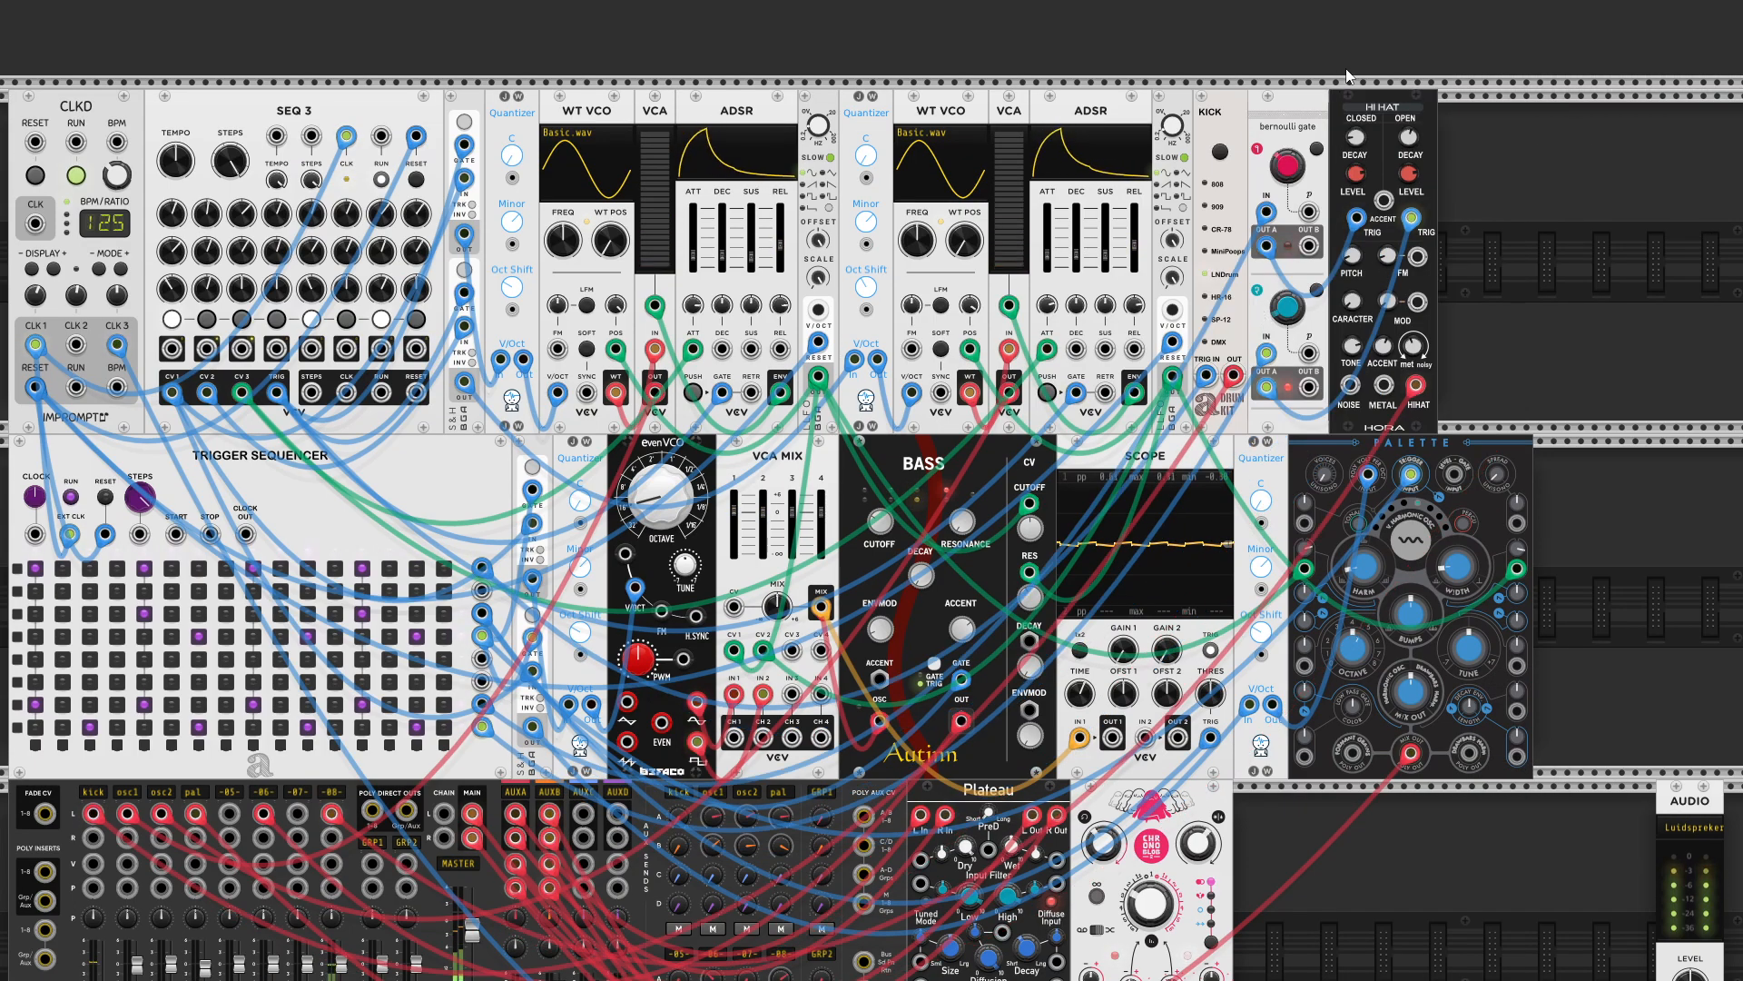
scroll(1509, 343, down, 2)
scroll(1503, 345, down, 3)
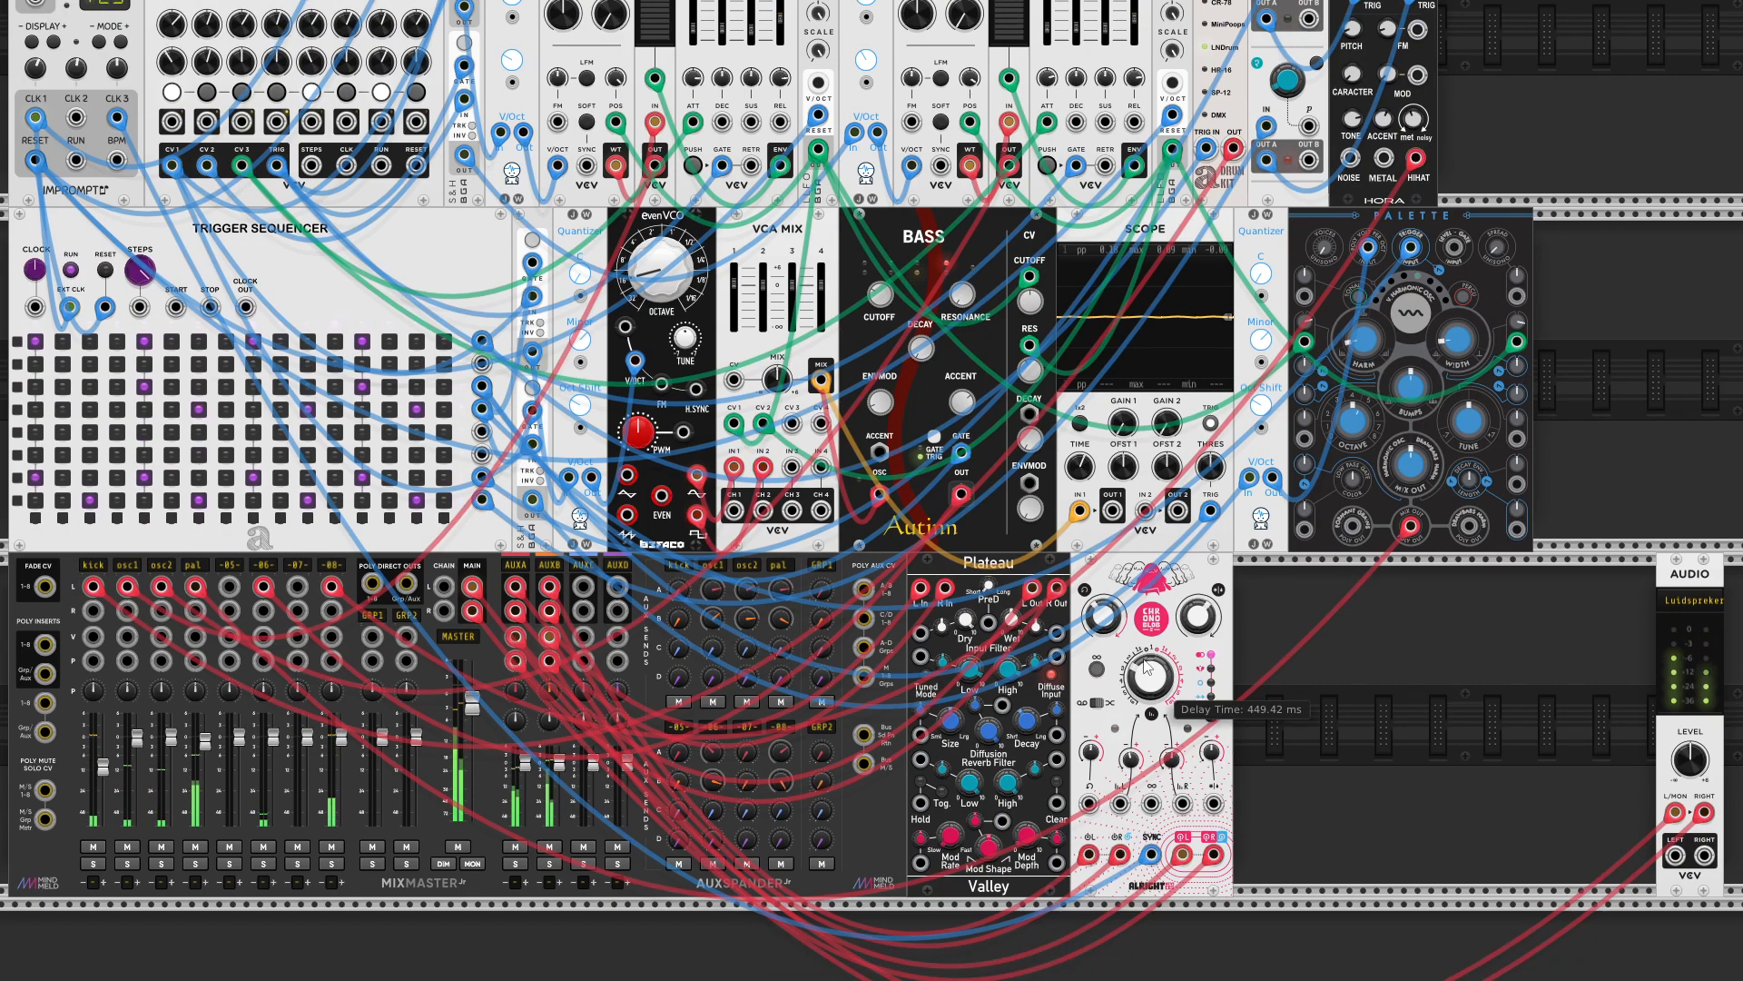
- Examine the patch from the CLKD clock and SEQ 3 through the quantizers, oscillators, envelopes and VCAs to the drum modules
scroll(498, 636, up, 4)
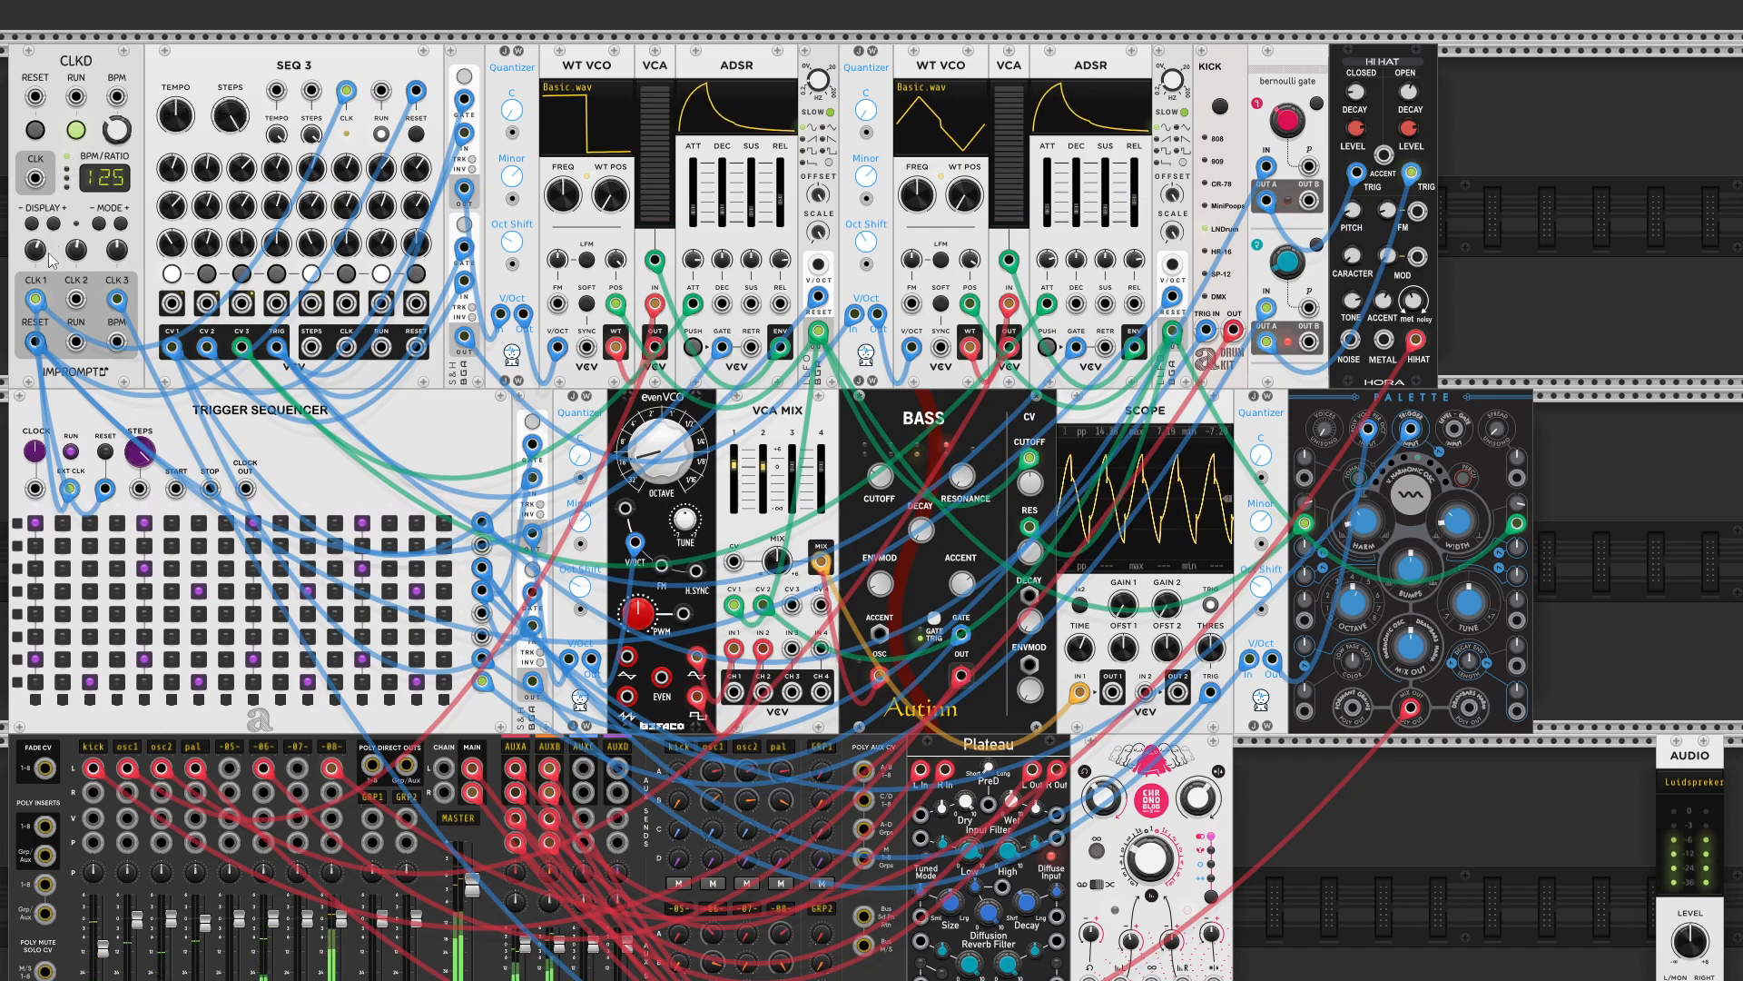
mouse_move(40, 247)
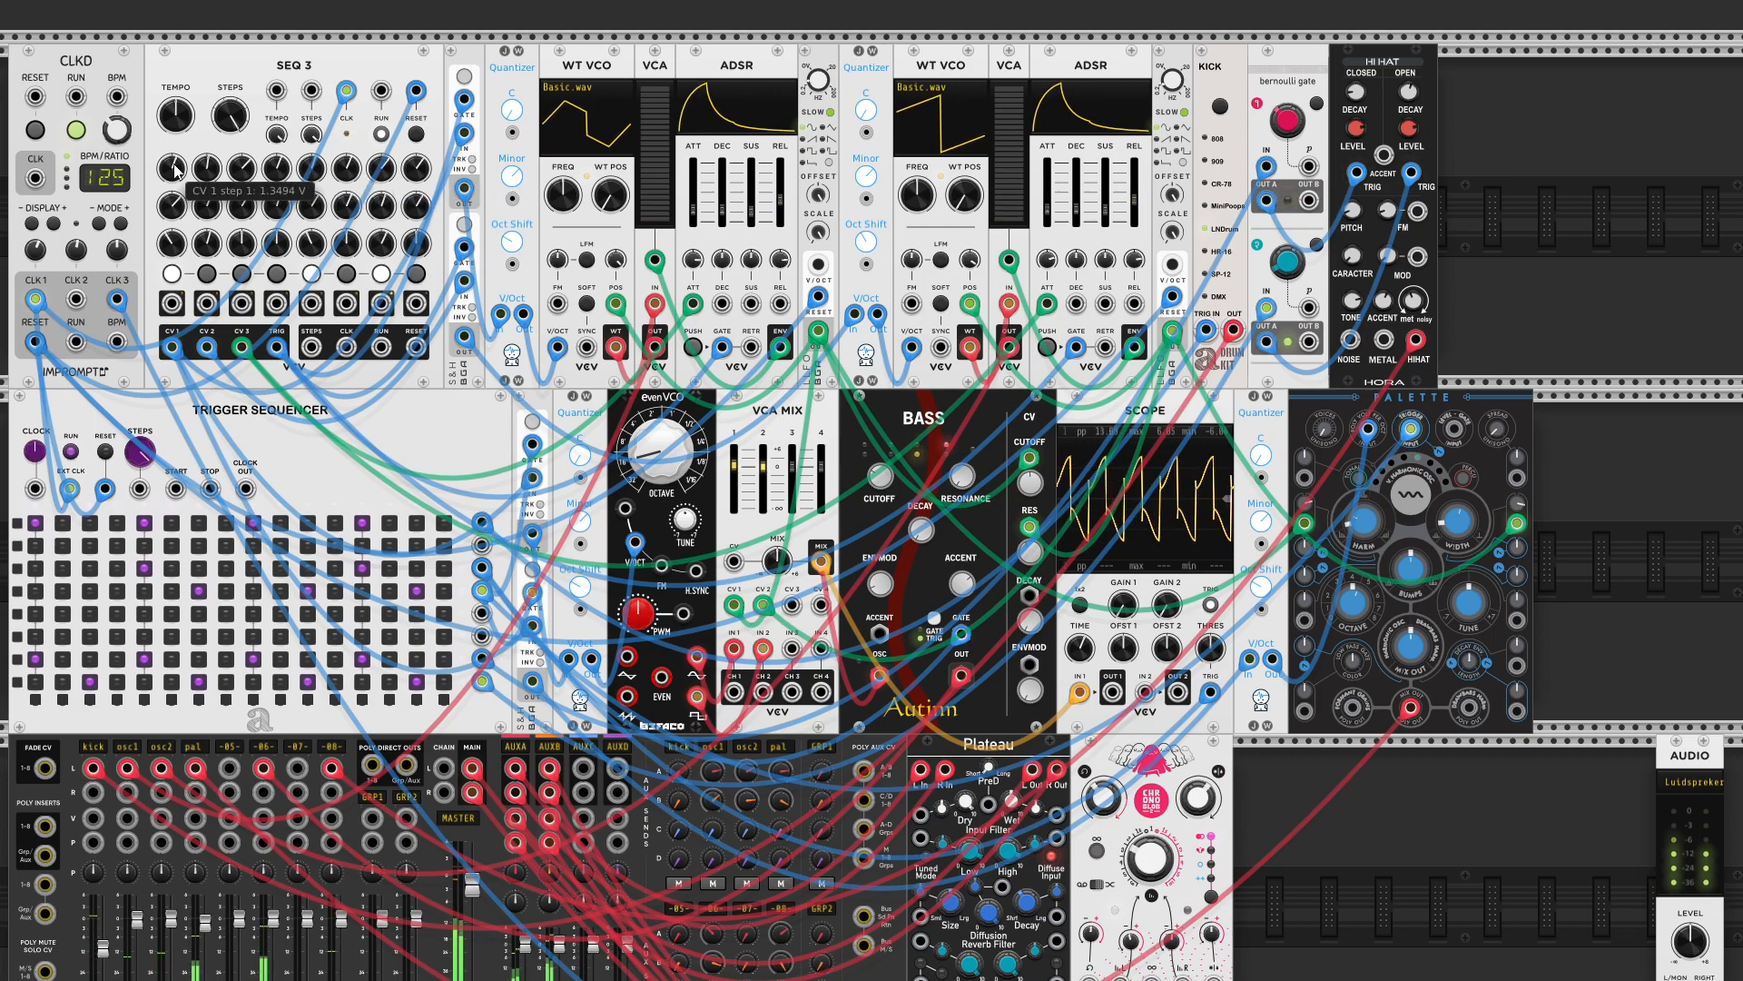
scroll(413, 162, down, 1)
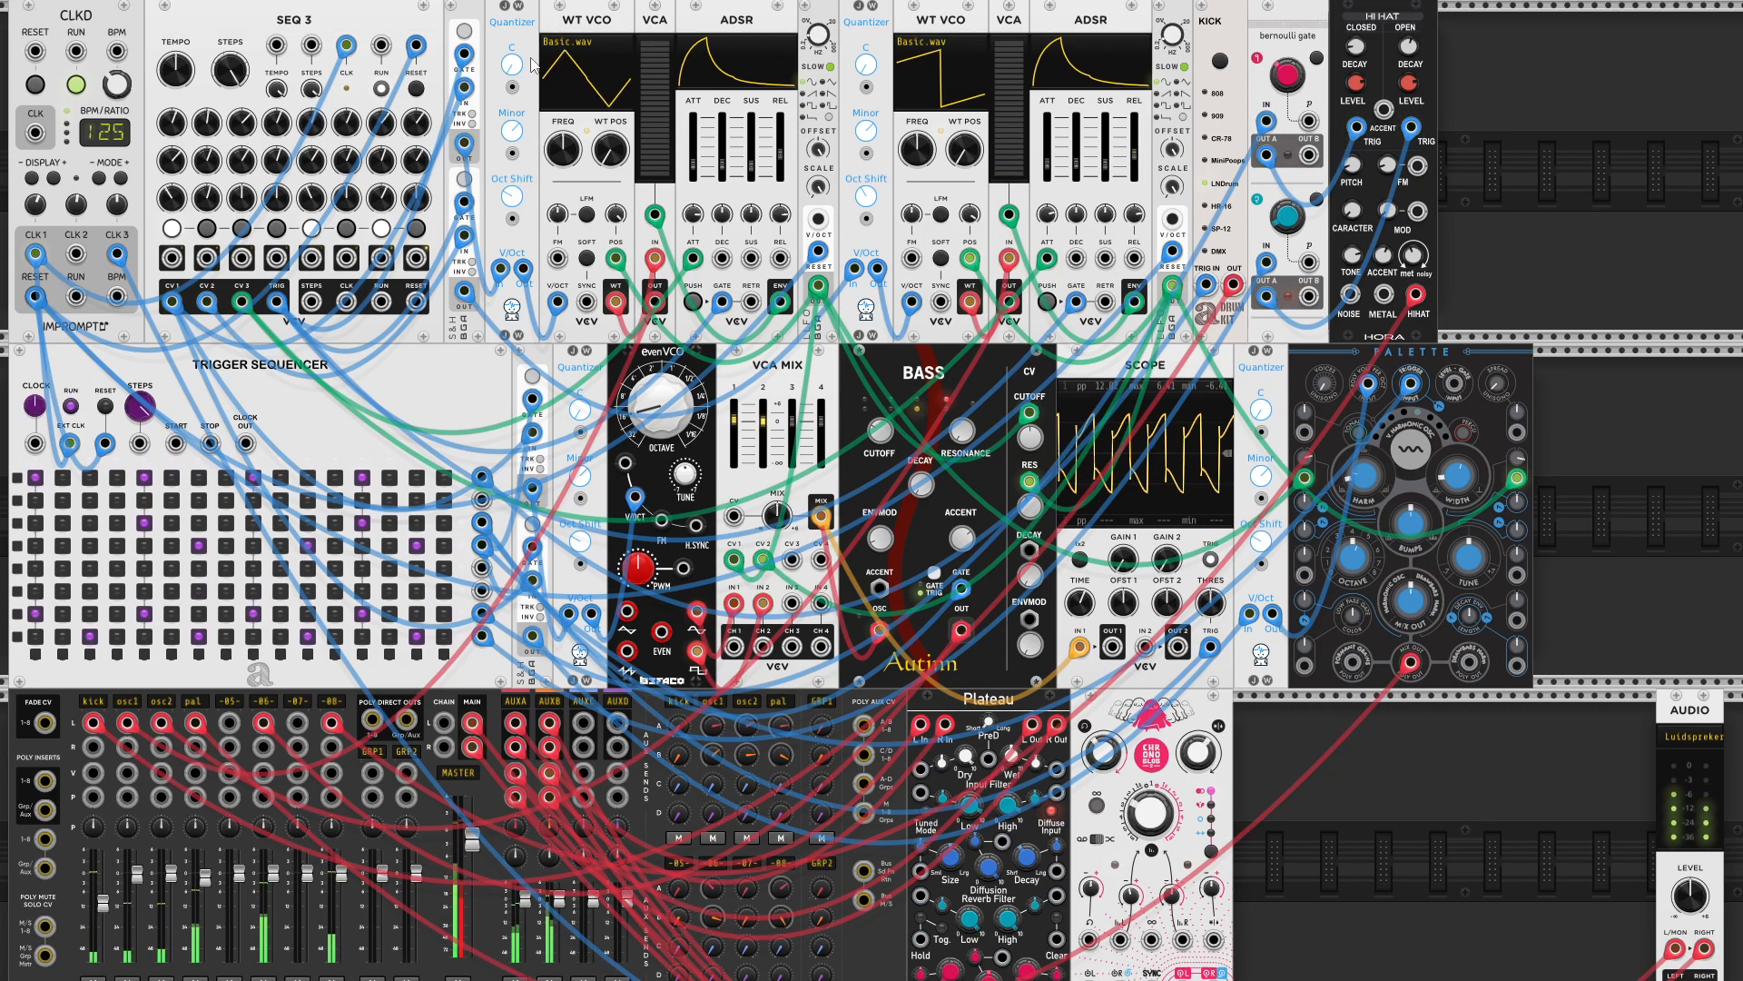
scroll(477, 118, up, 1)
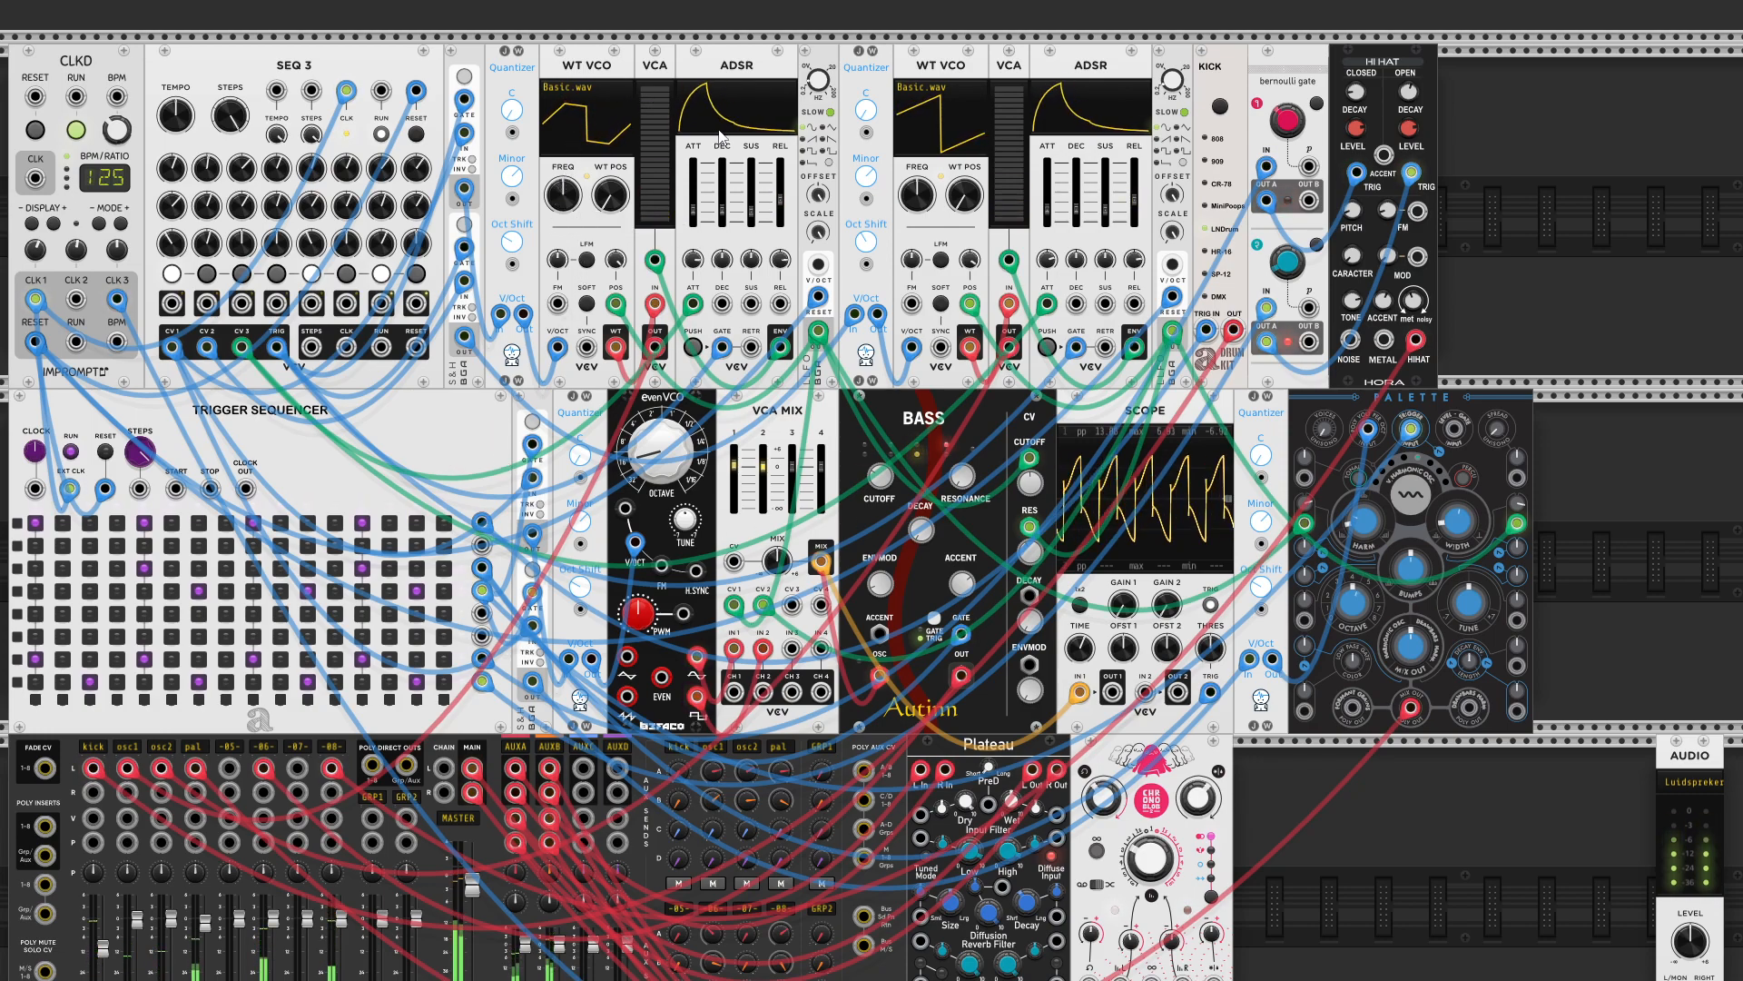
scroll(721, 127, up, 1)
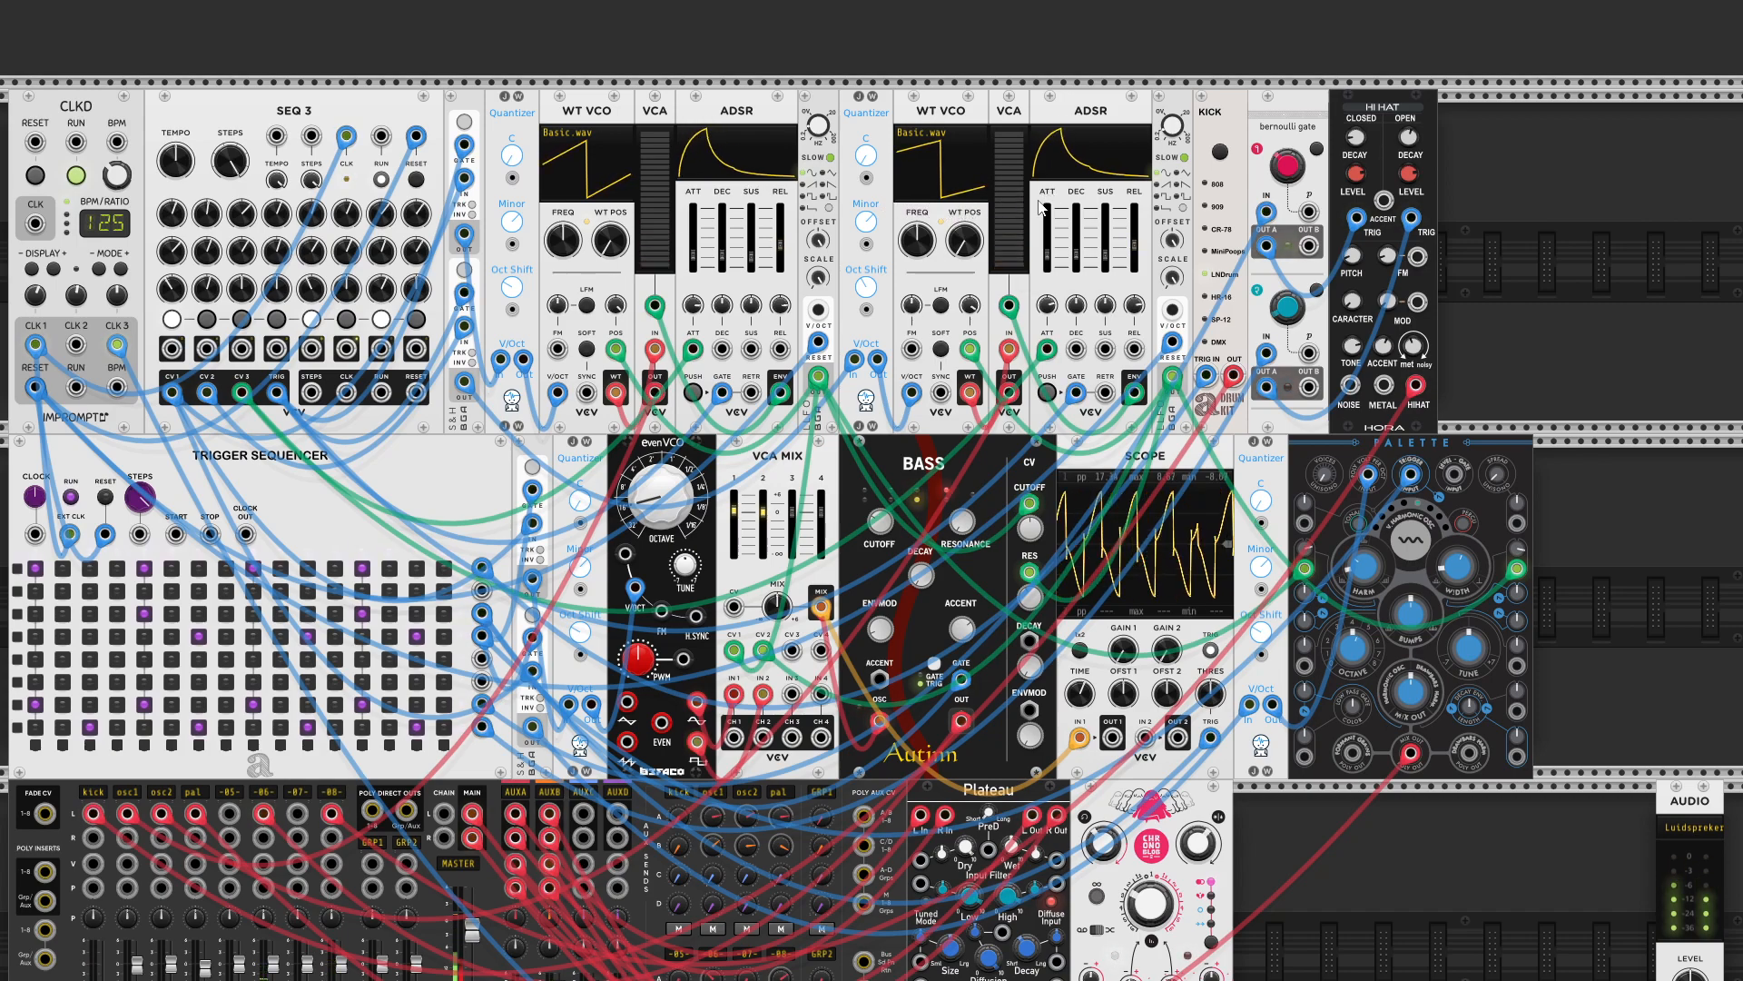
scroll(999, 207, down, 1)
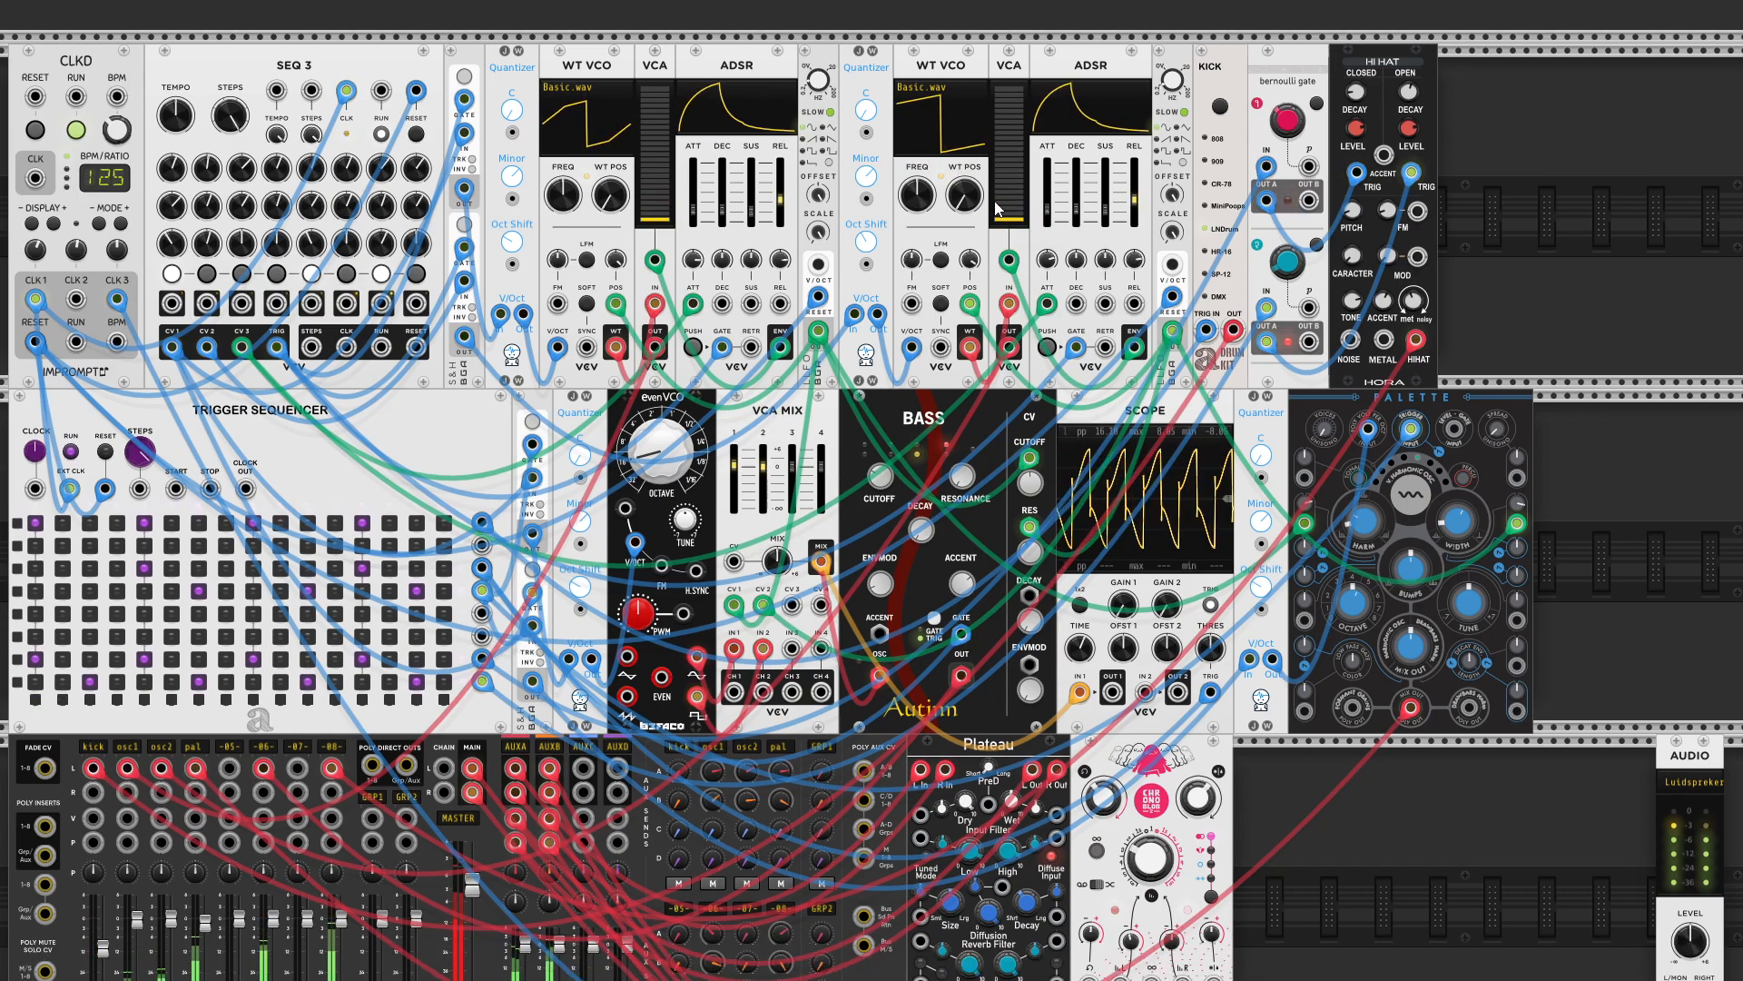
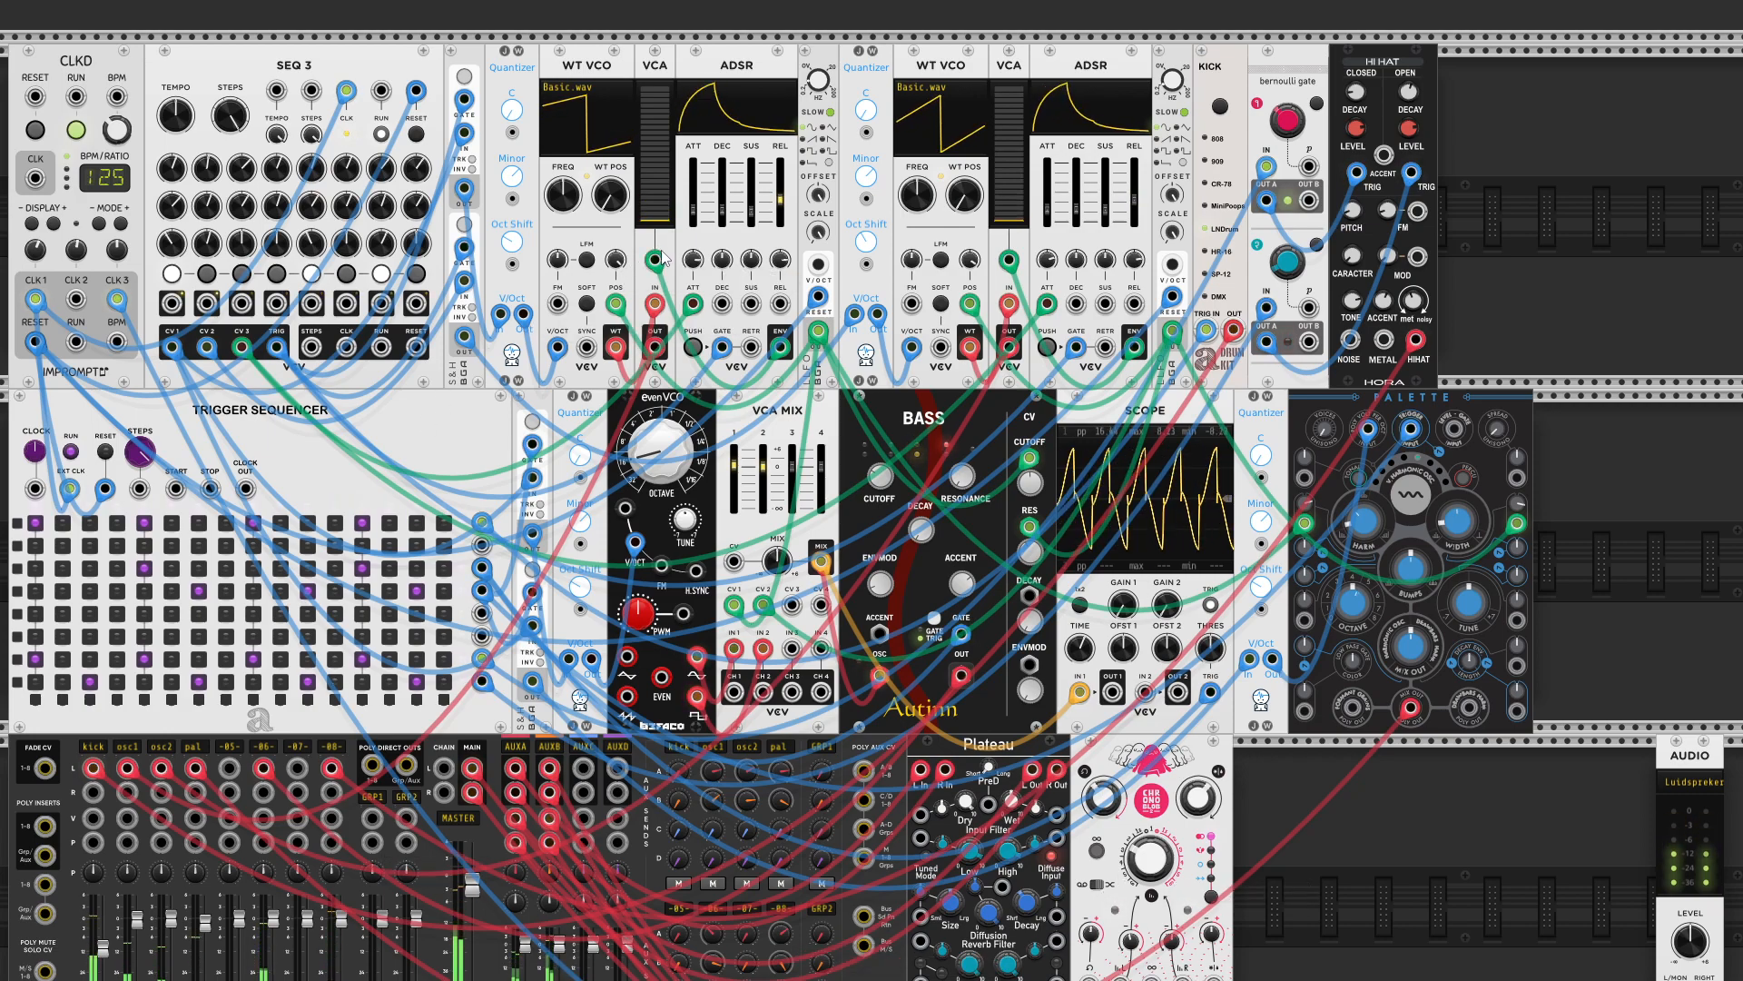
mouse_move(1197, 349)
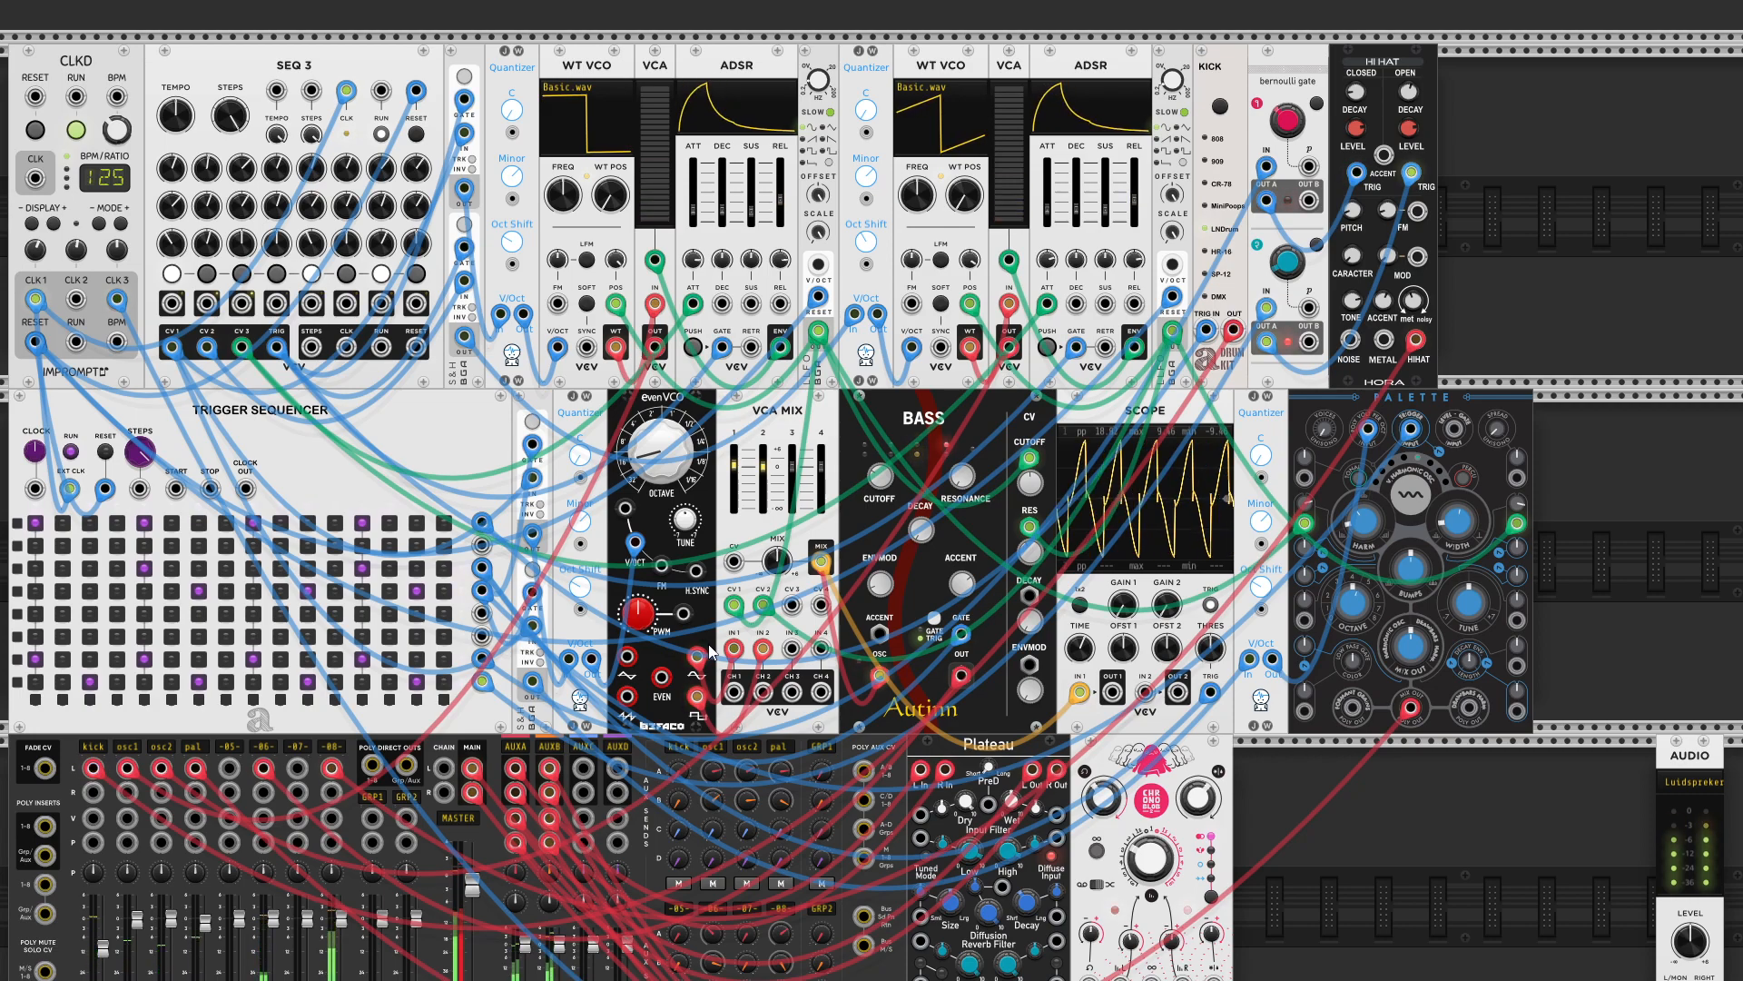
- Move the Audio module along its row so it sits directly beside the Chronoblob
scroll(695, 624, down, 1)
scroll(674, 650, down, 2)
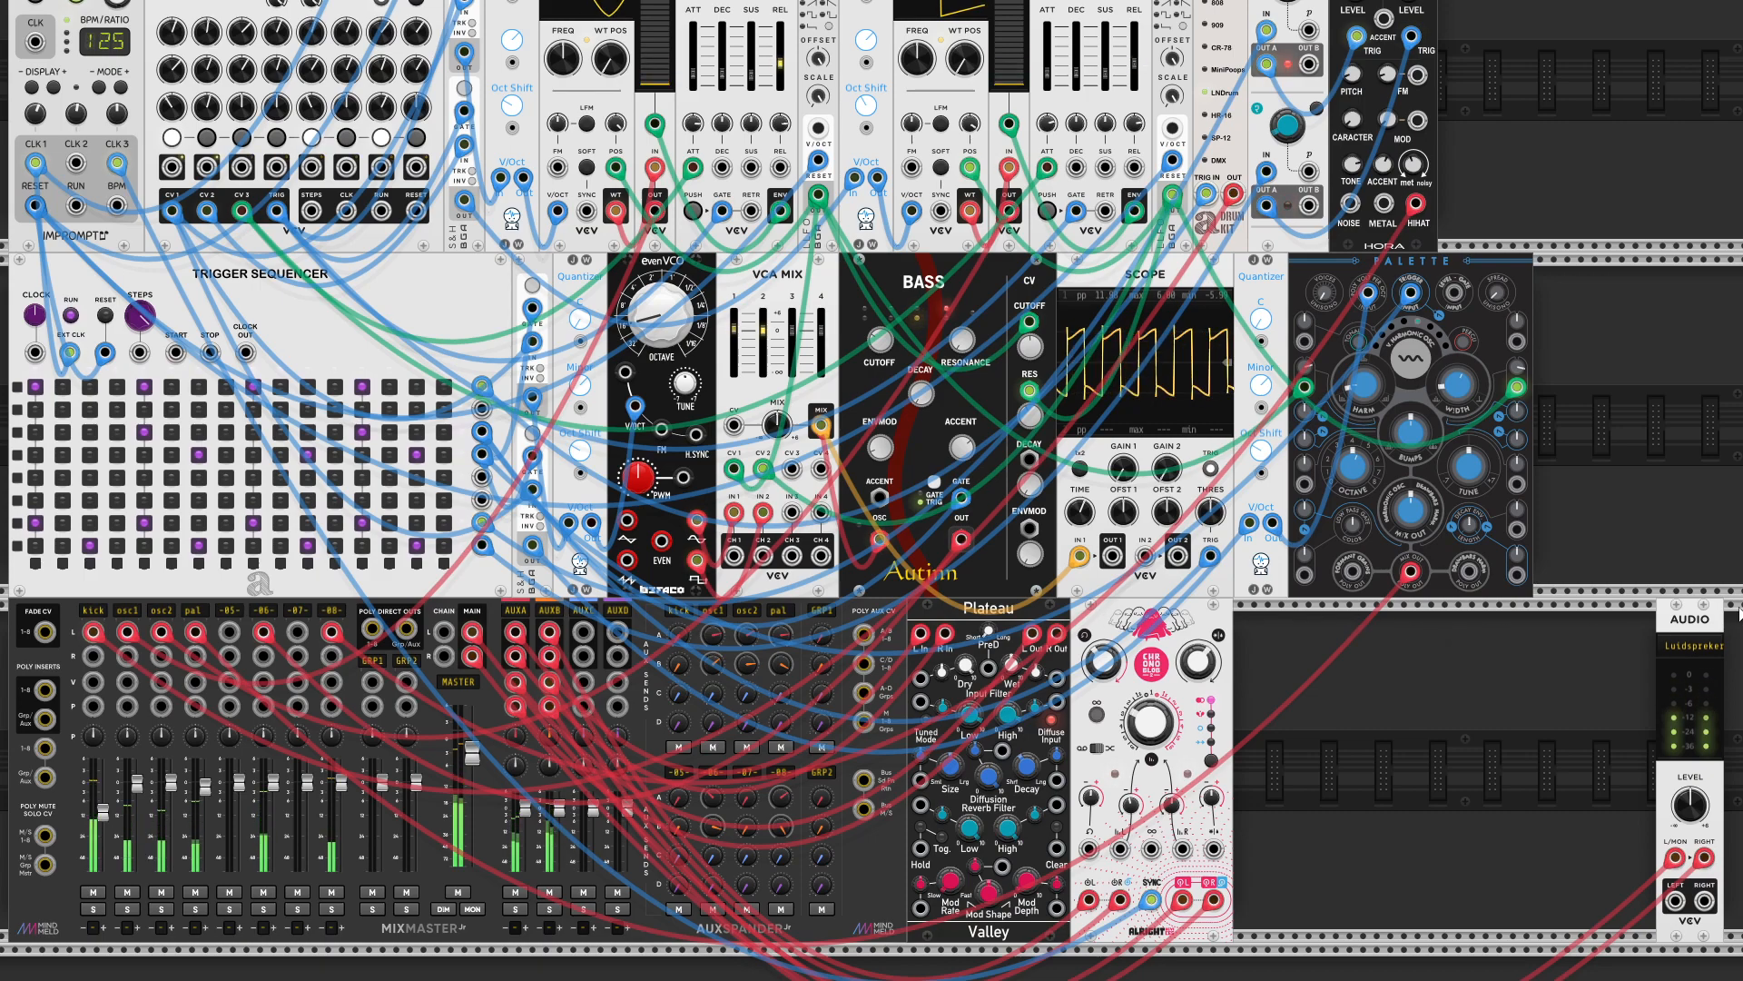
drag(1678, 628, 1255, 628)
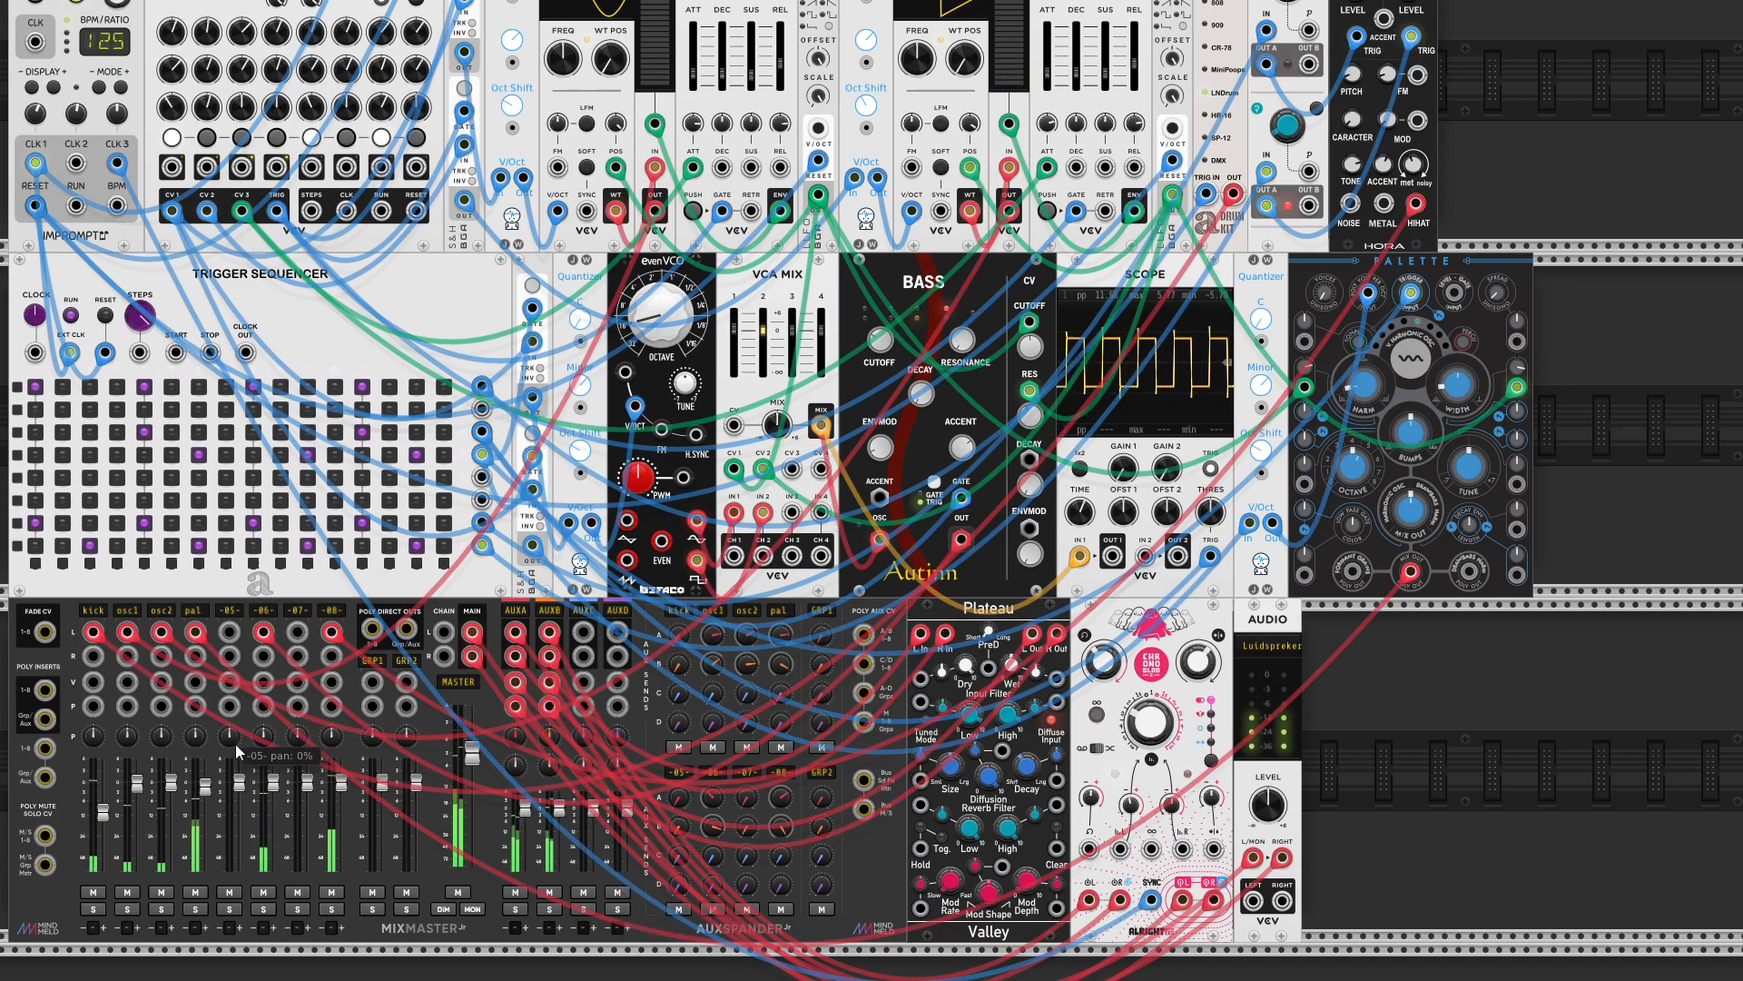
- Move the S.A.M. module from the lower rack row up into the mixer row, directly after the Audio module
scroll(239, 758, up, 1)
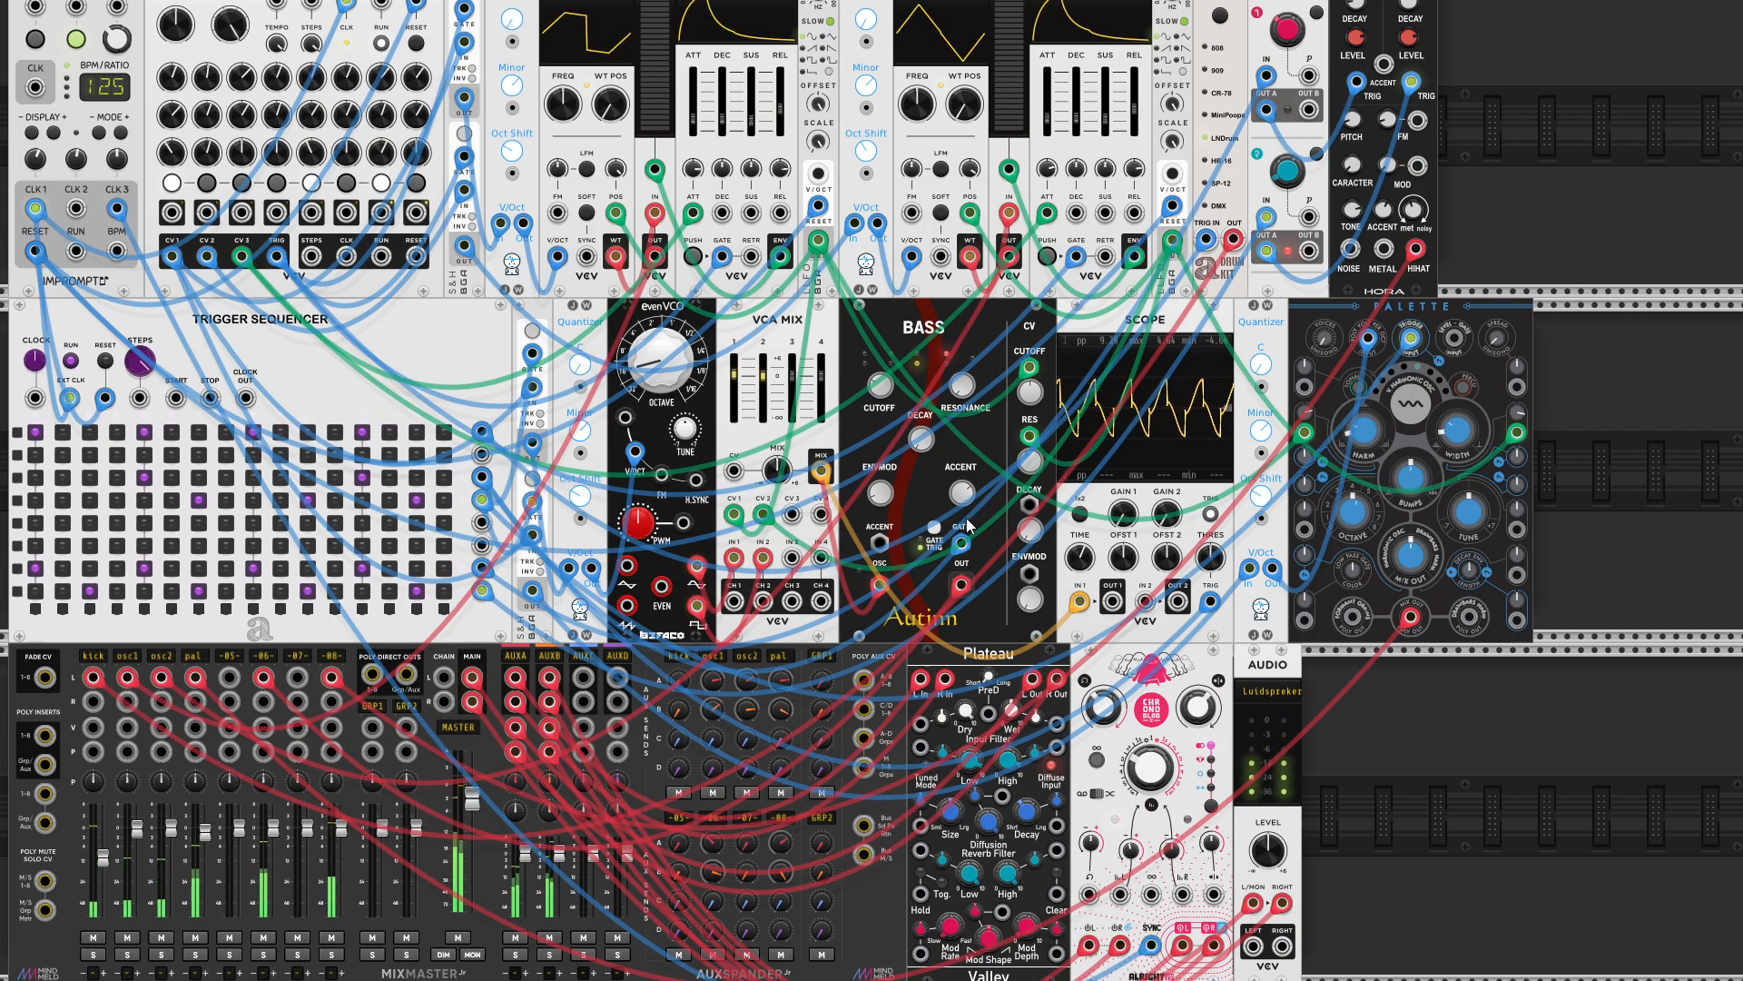
scroll(966, 517, down, 5)
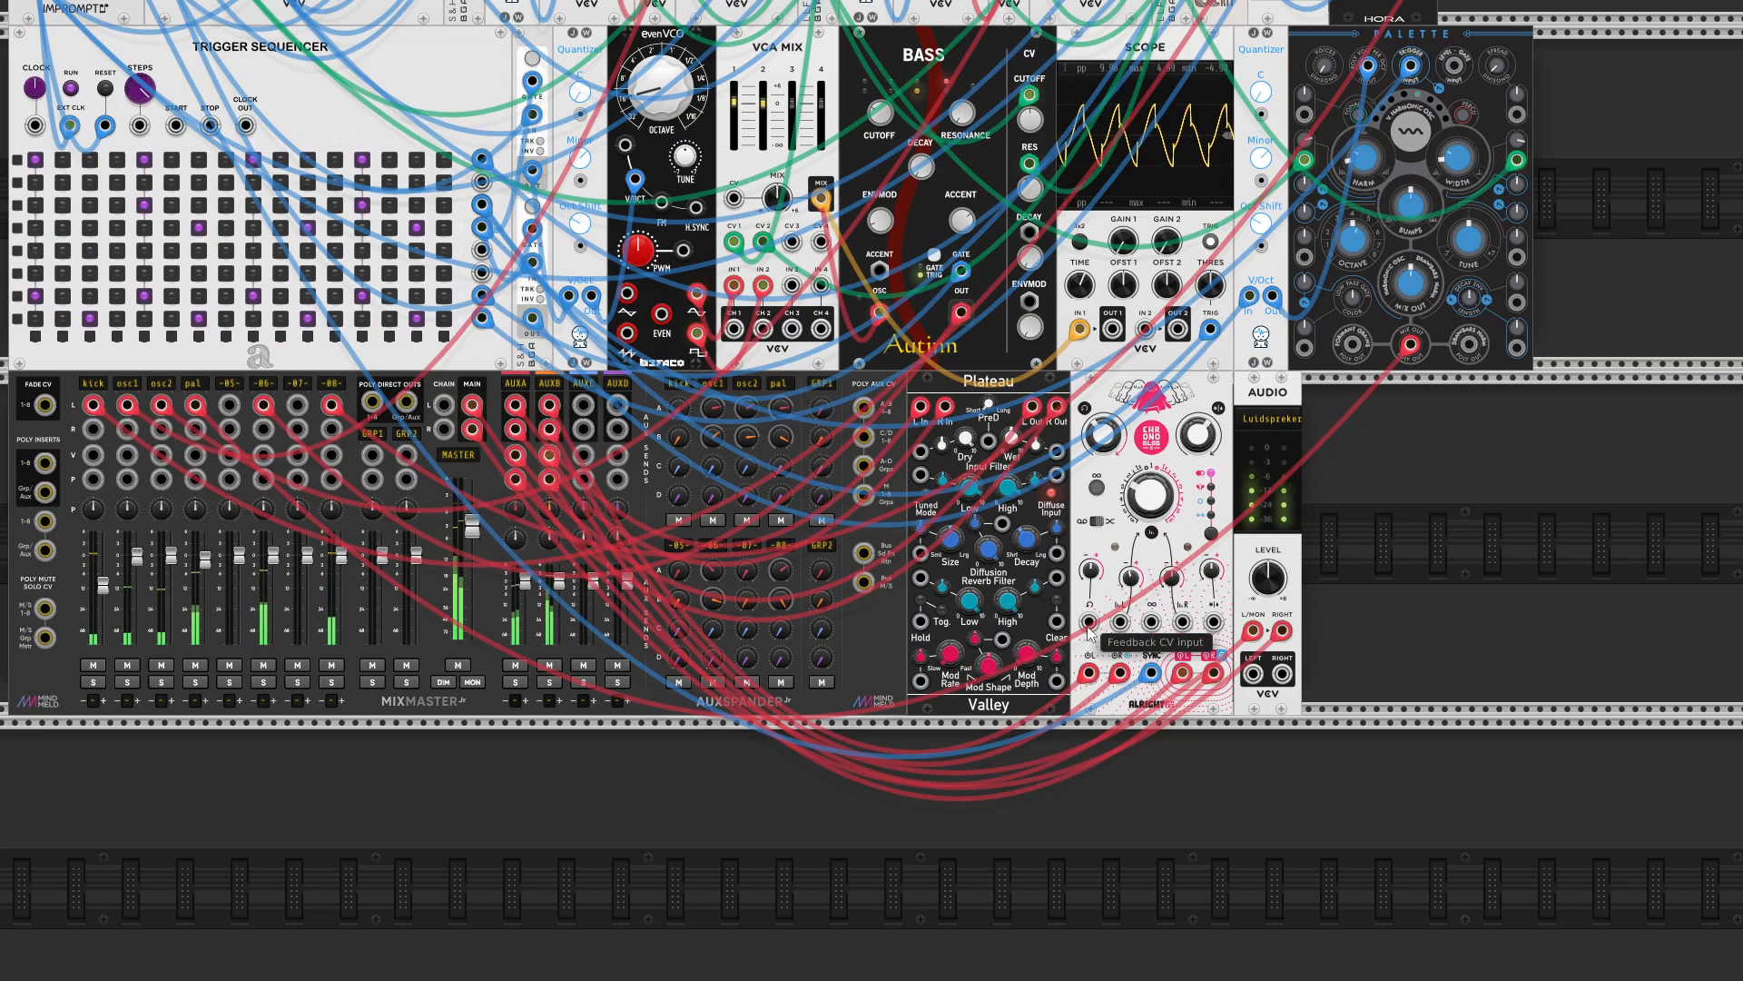
scroll(1087, 634, down, 3)
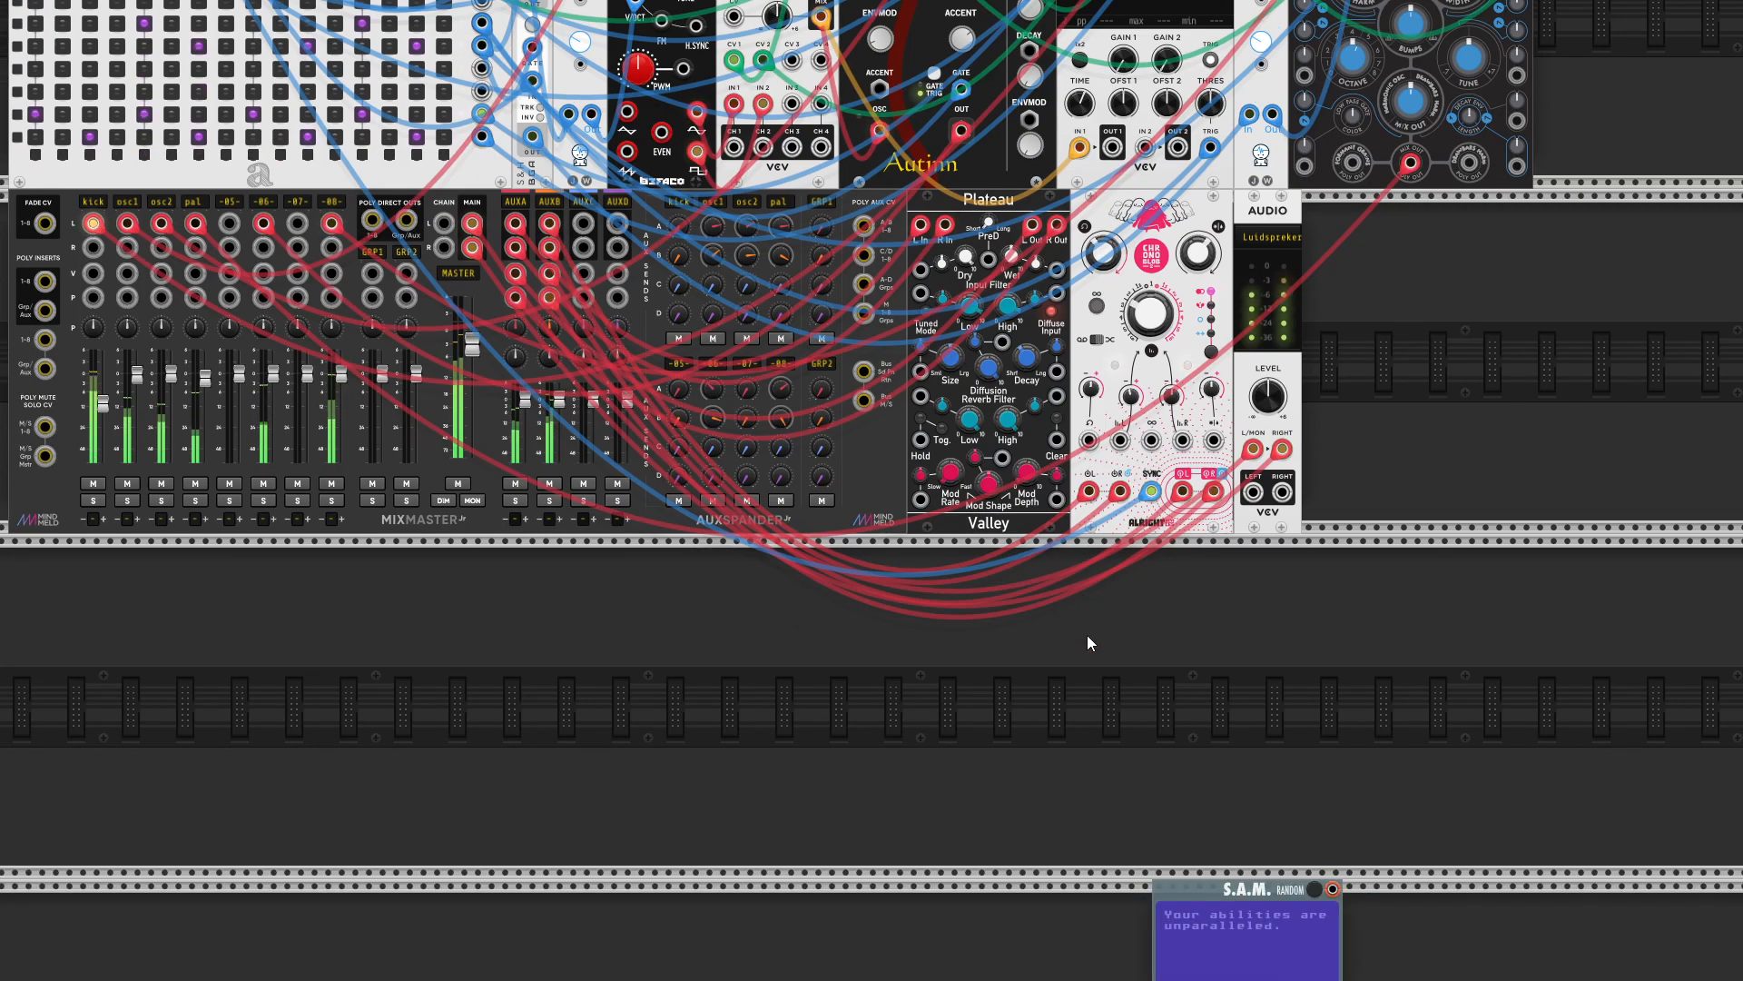
drag(1257, 890, 1405, 201)
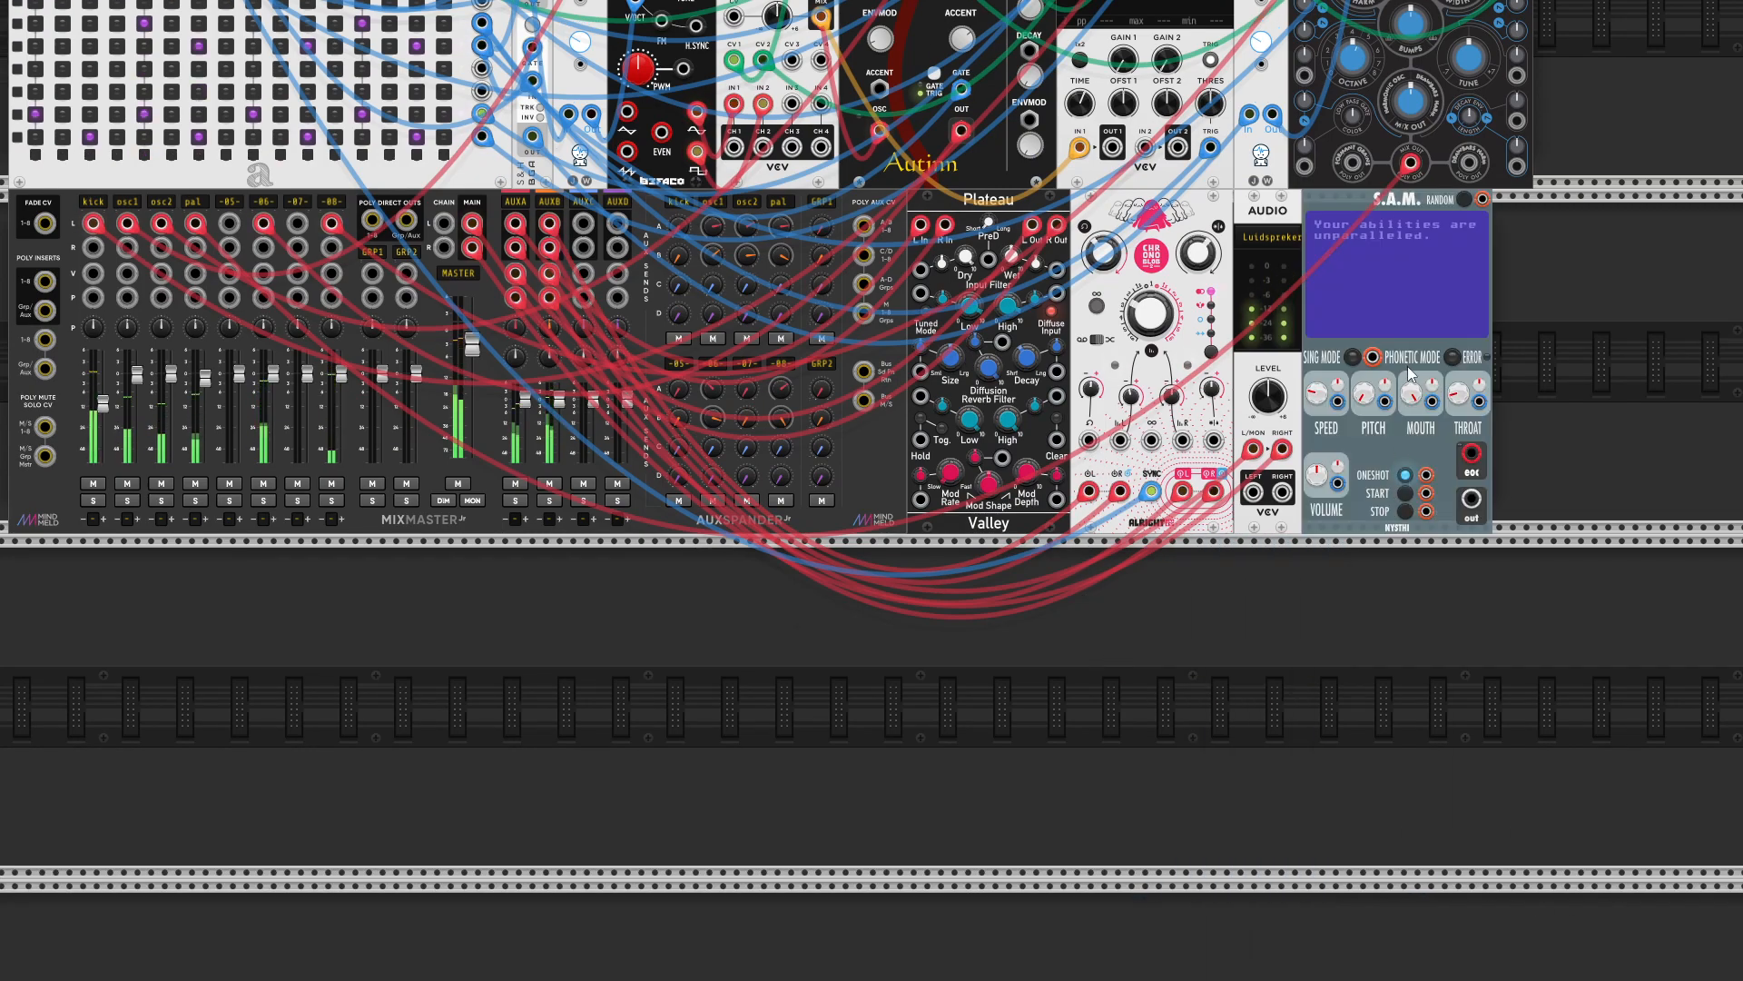
scroll(1614, 672, up, 5)
scroll(1620, 675, up, 3)
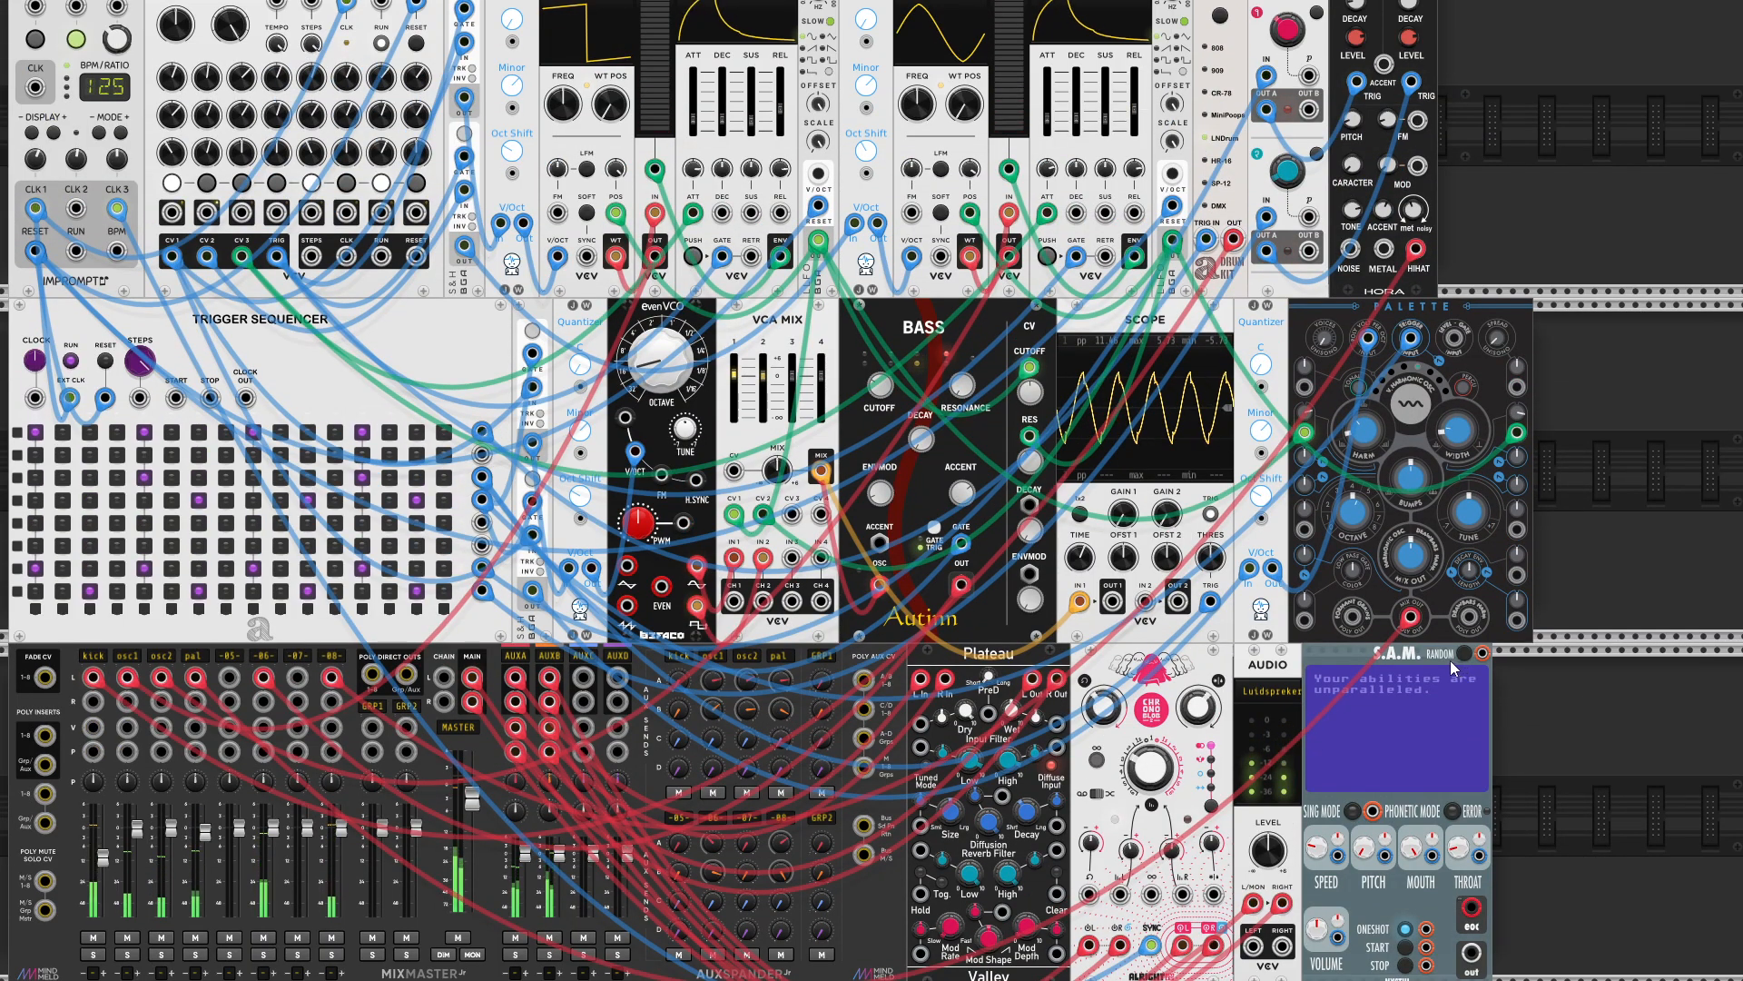
- Swap the S.A.M. and Audio modules so S.A.M. sits beside the Chronoblob and Audio ends the row
drag(1440, 656, 1387, 693)
drag(1278, 672, 1469, 689)
scroll(1389, 705, down, 2)
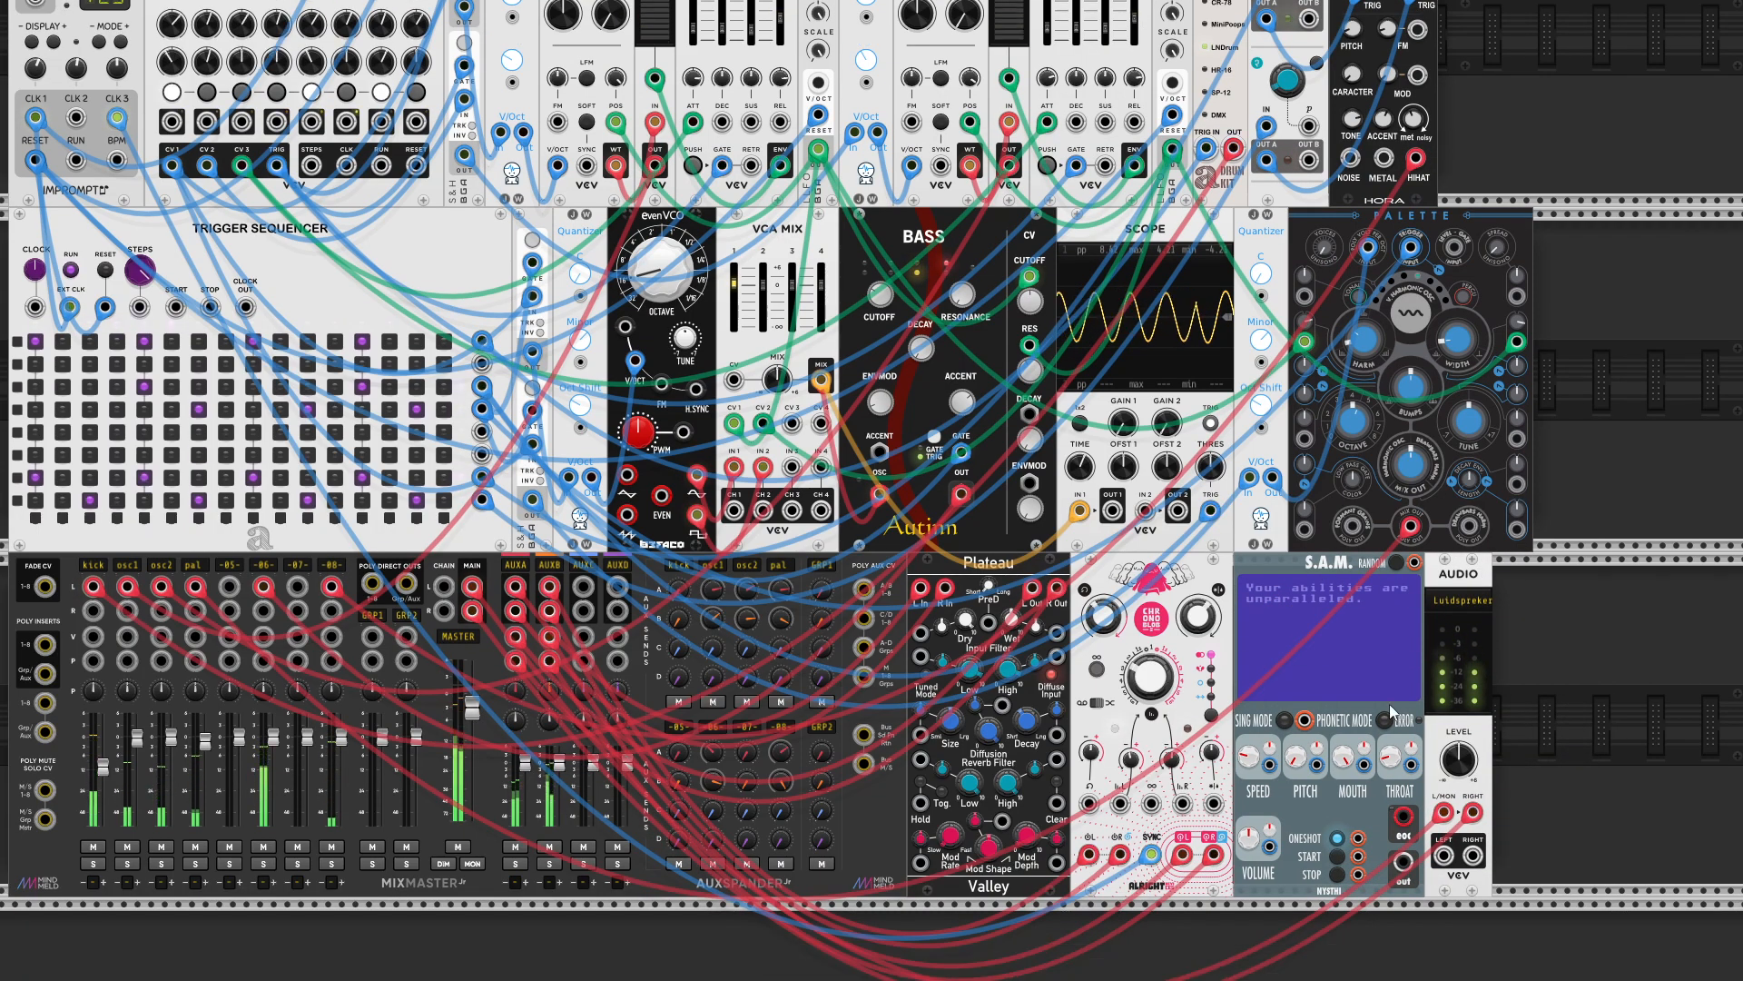
scroll(55, 620, up, 3)
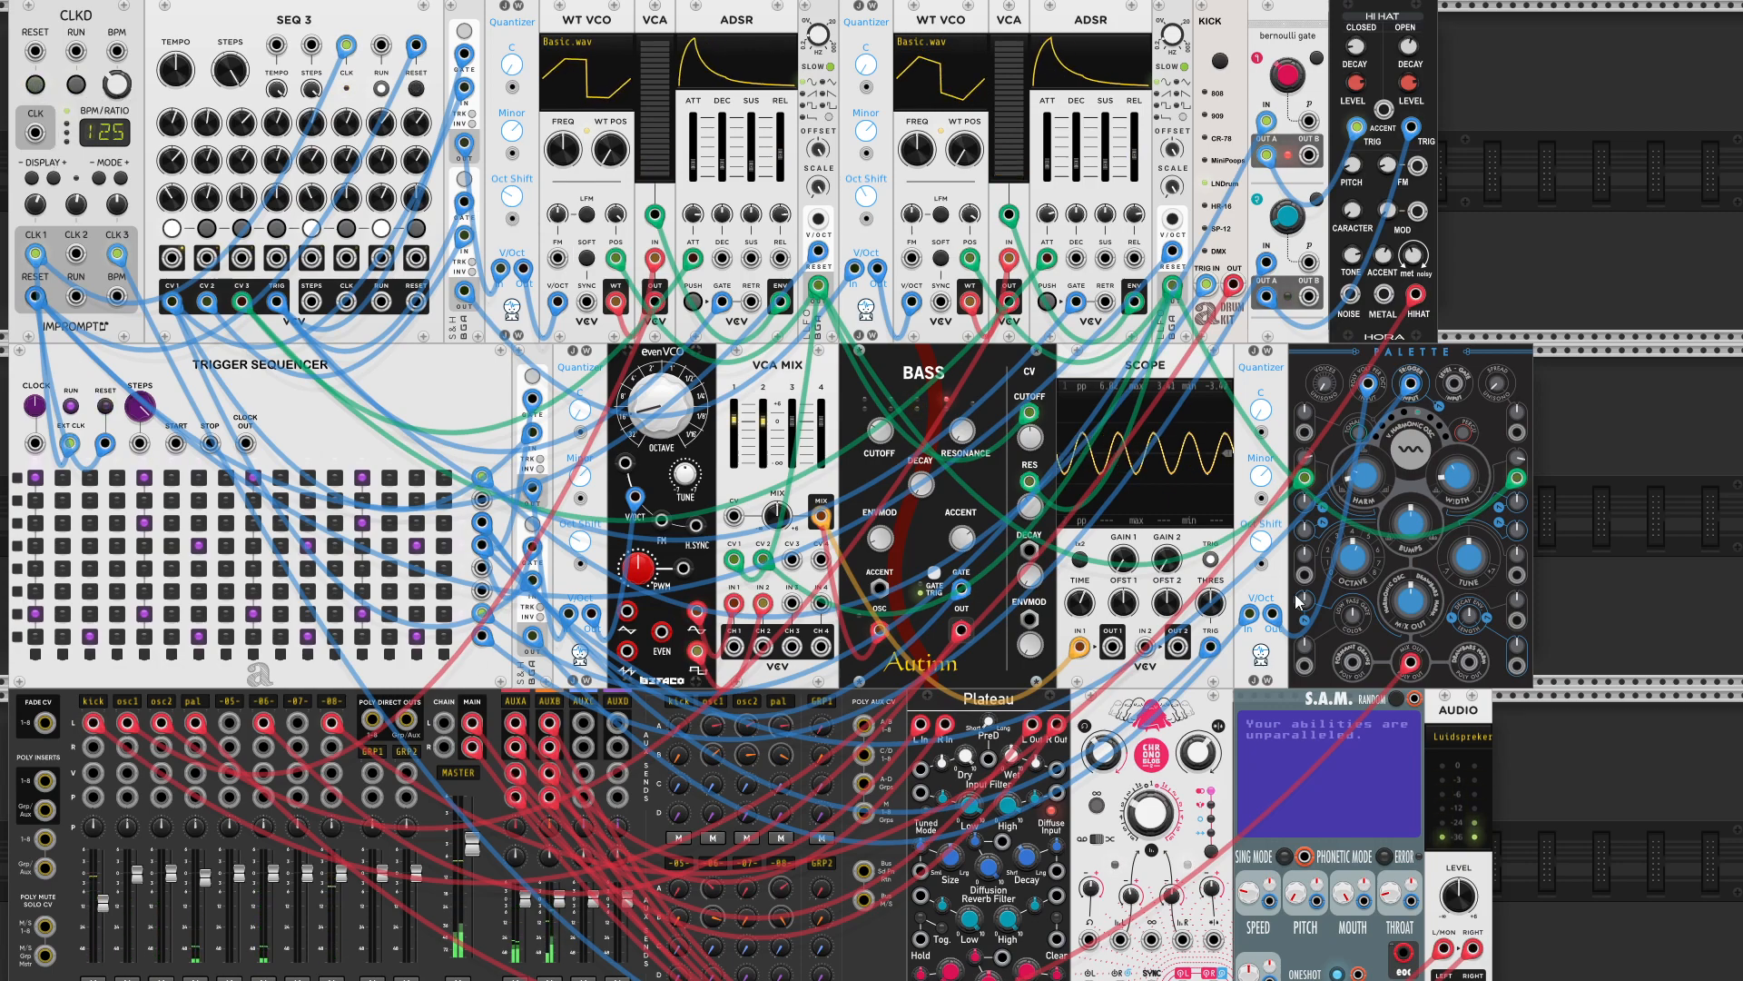
scroll(1383, 937, down, 2)
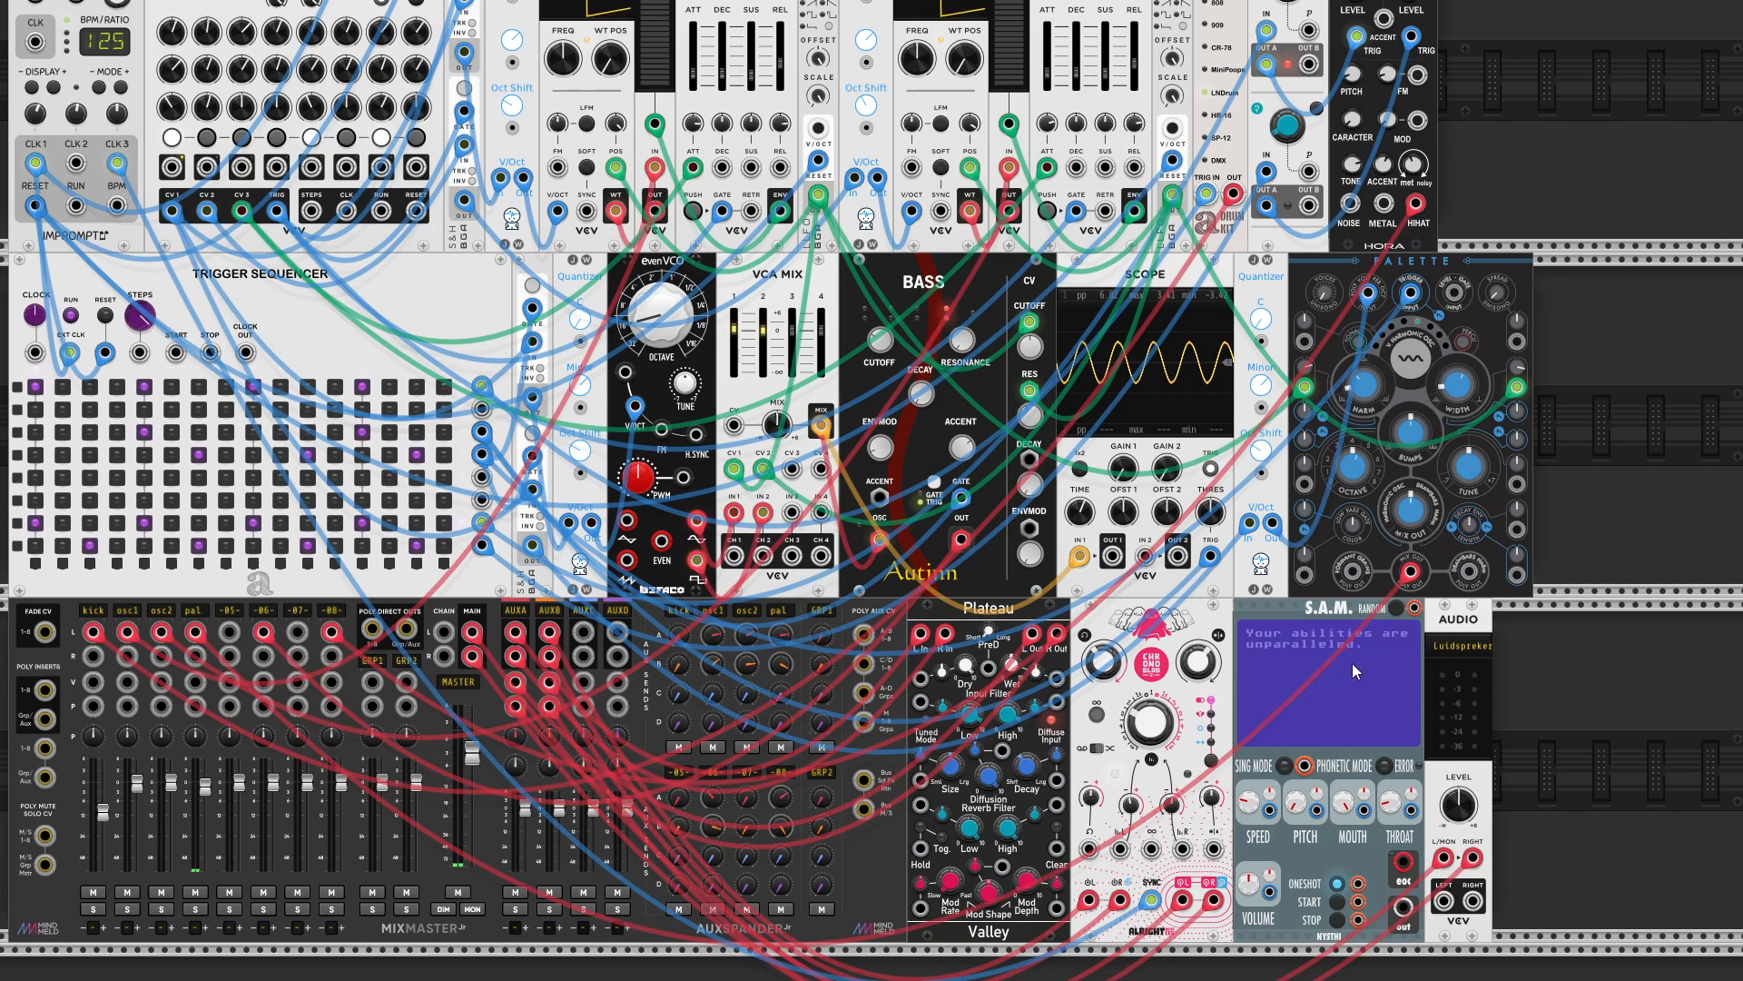
- Patch S.A.M.'s audio output into the left input of MixMaster track 7 with a new cable
right_click(1404, 908)
click(1431, 899)
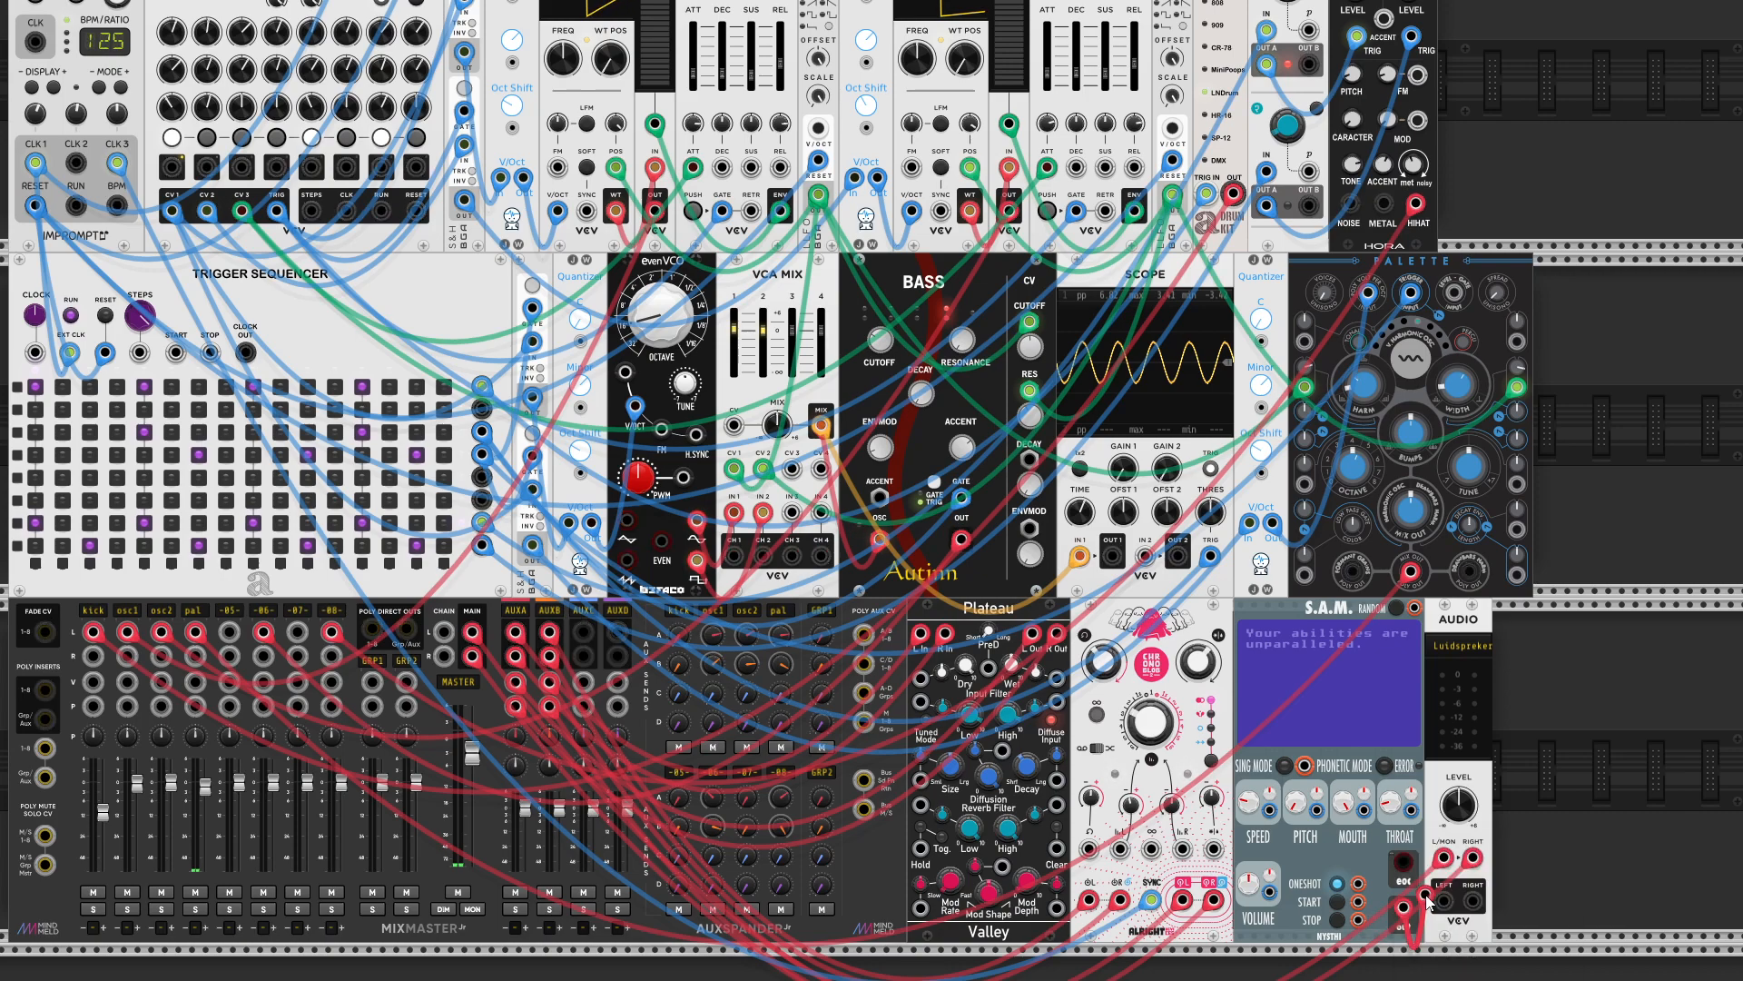
click(298, 635)
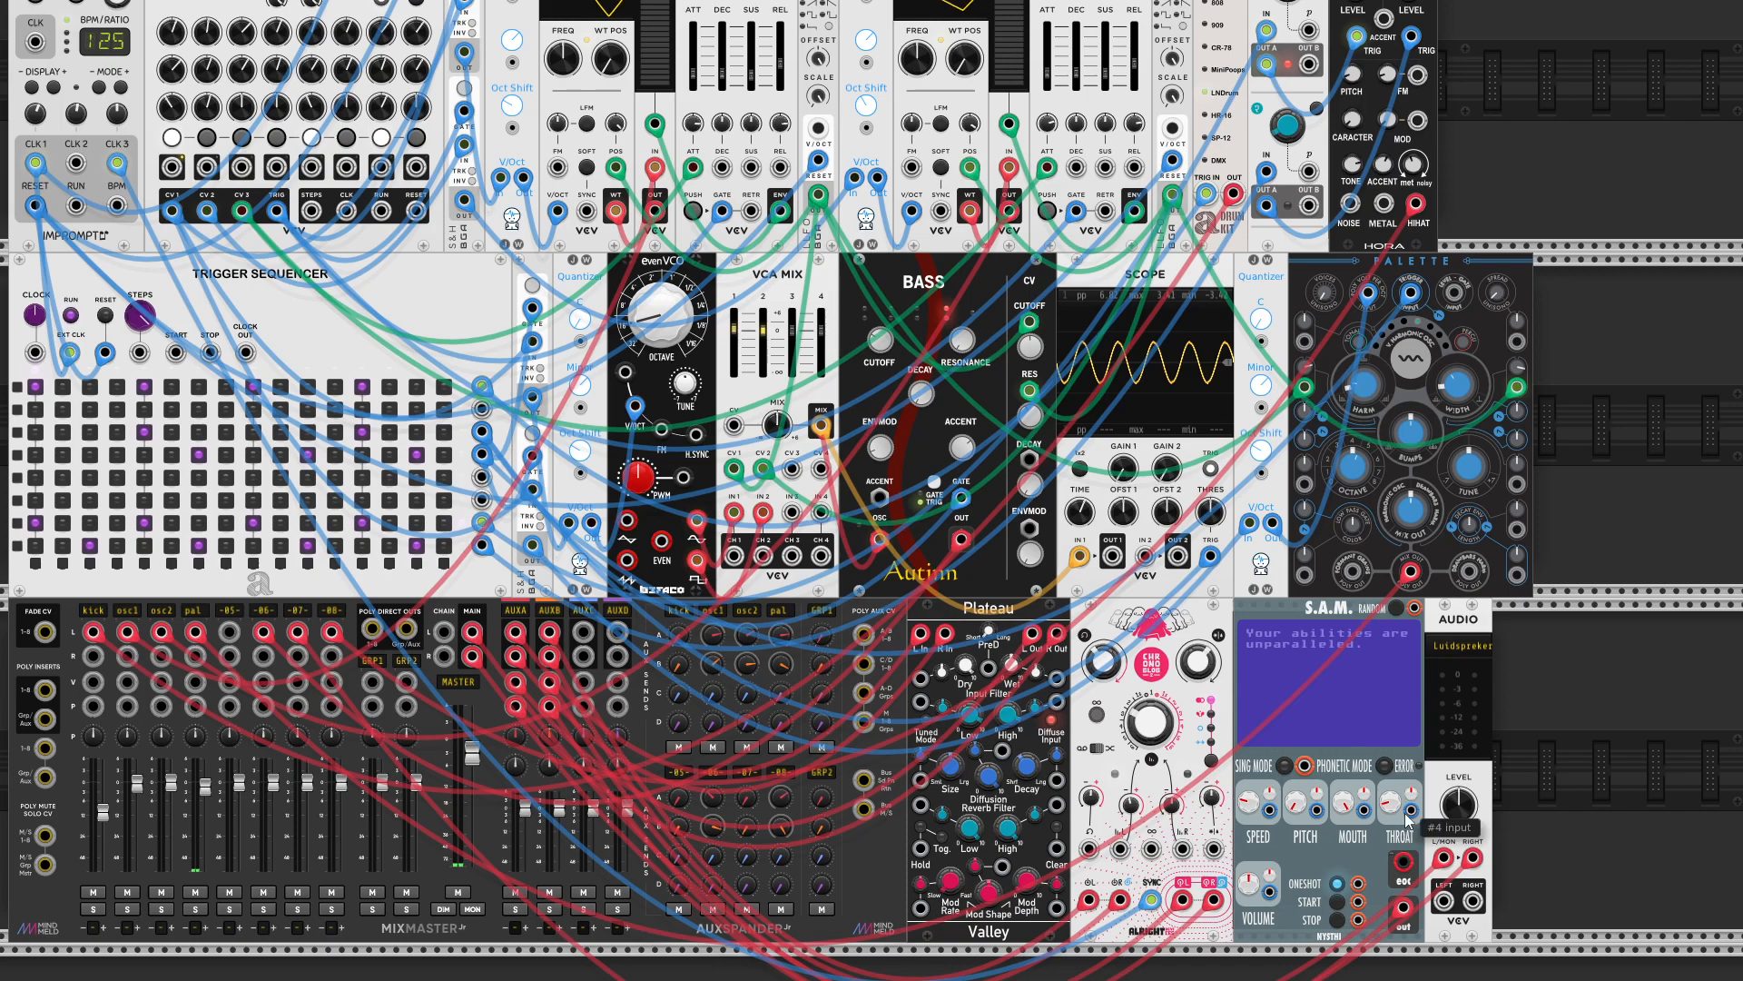
- Randomize S.A.M.'s text repeatedly until it shows "Your ability to juggle many tasks will take you far."
click(1397, 615)
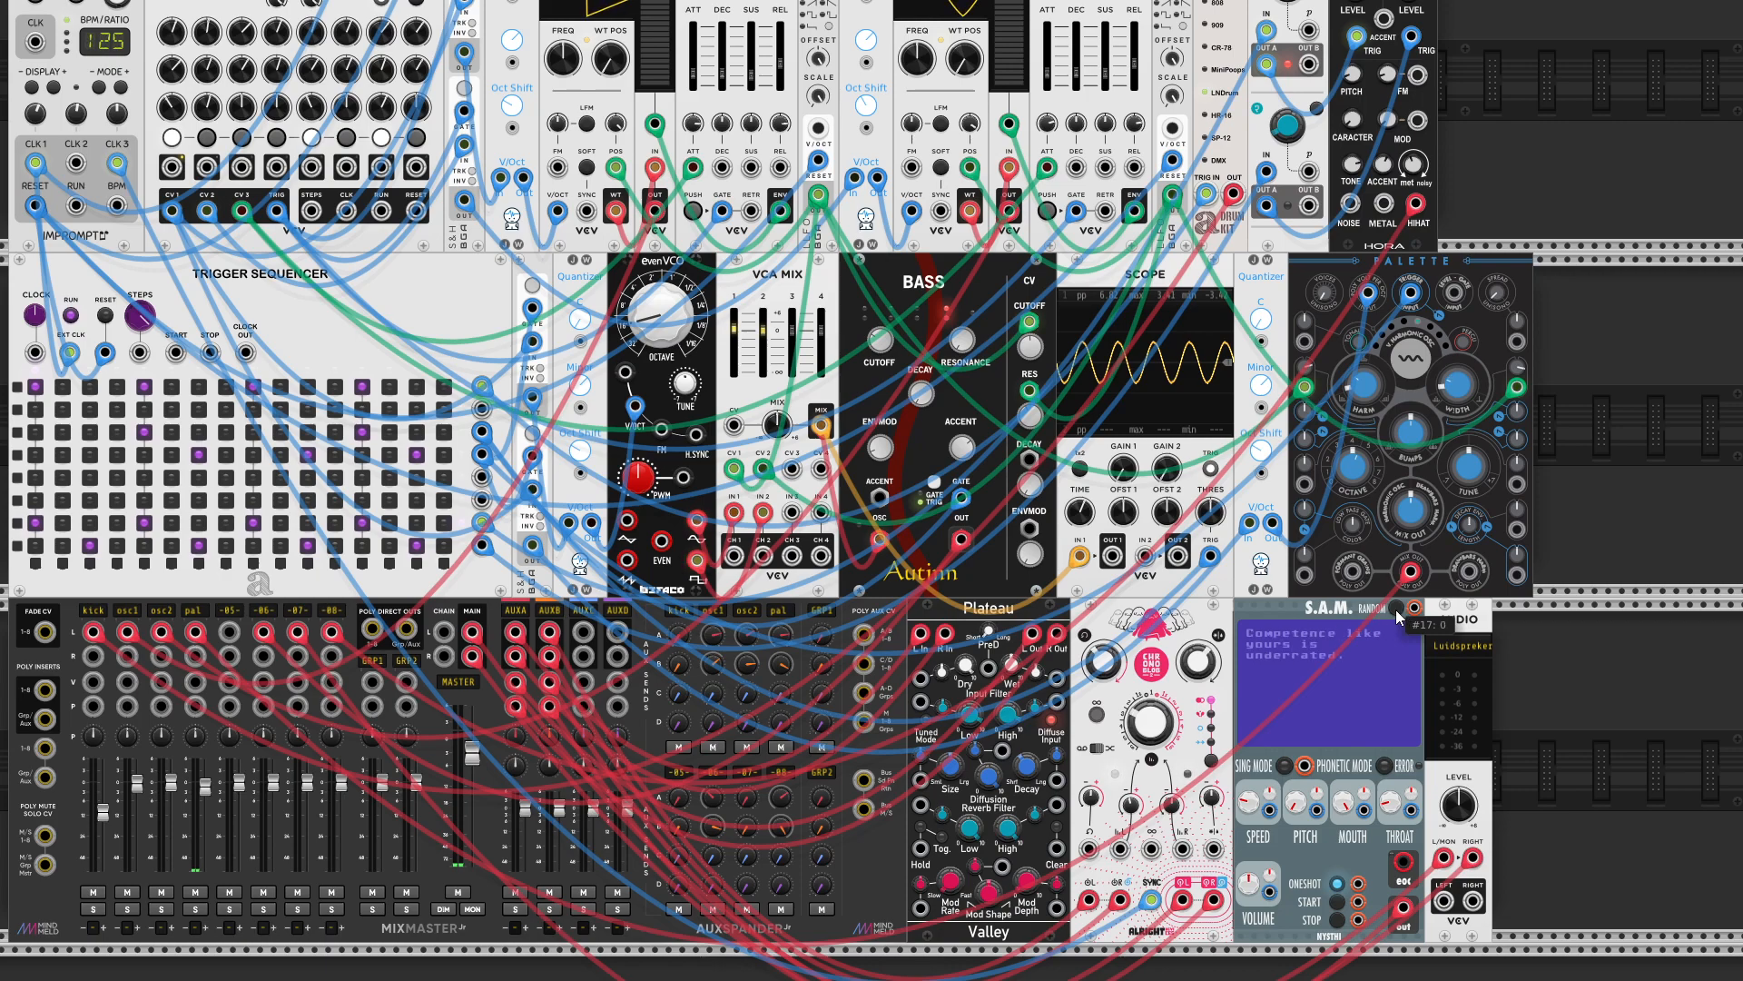
click(1397, 614)
click(1397, 615)
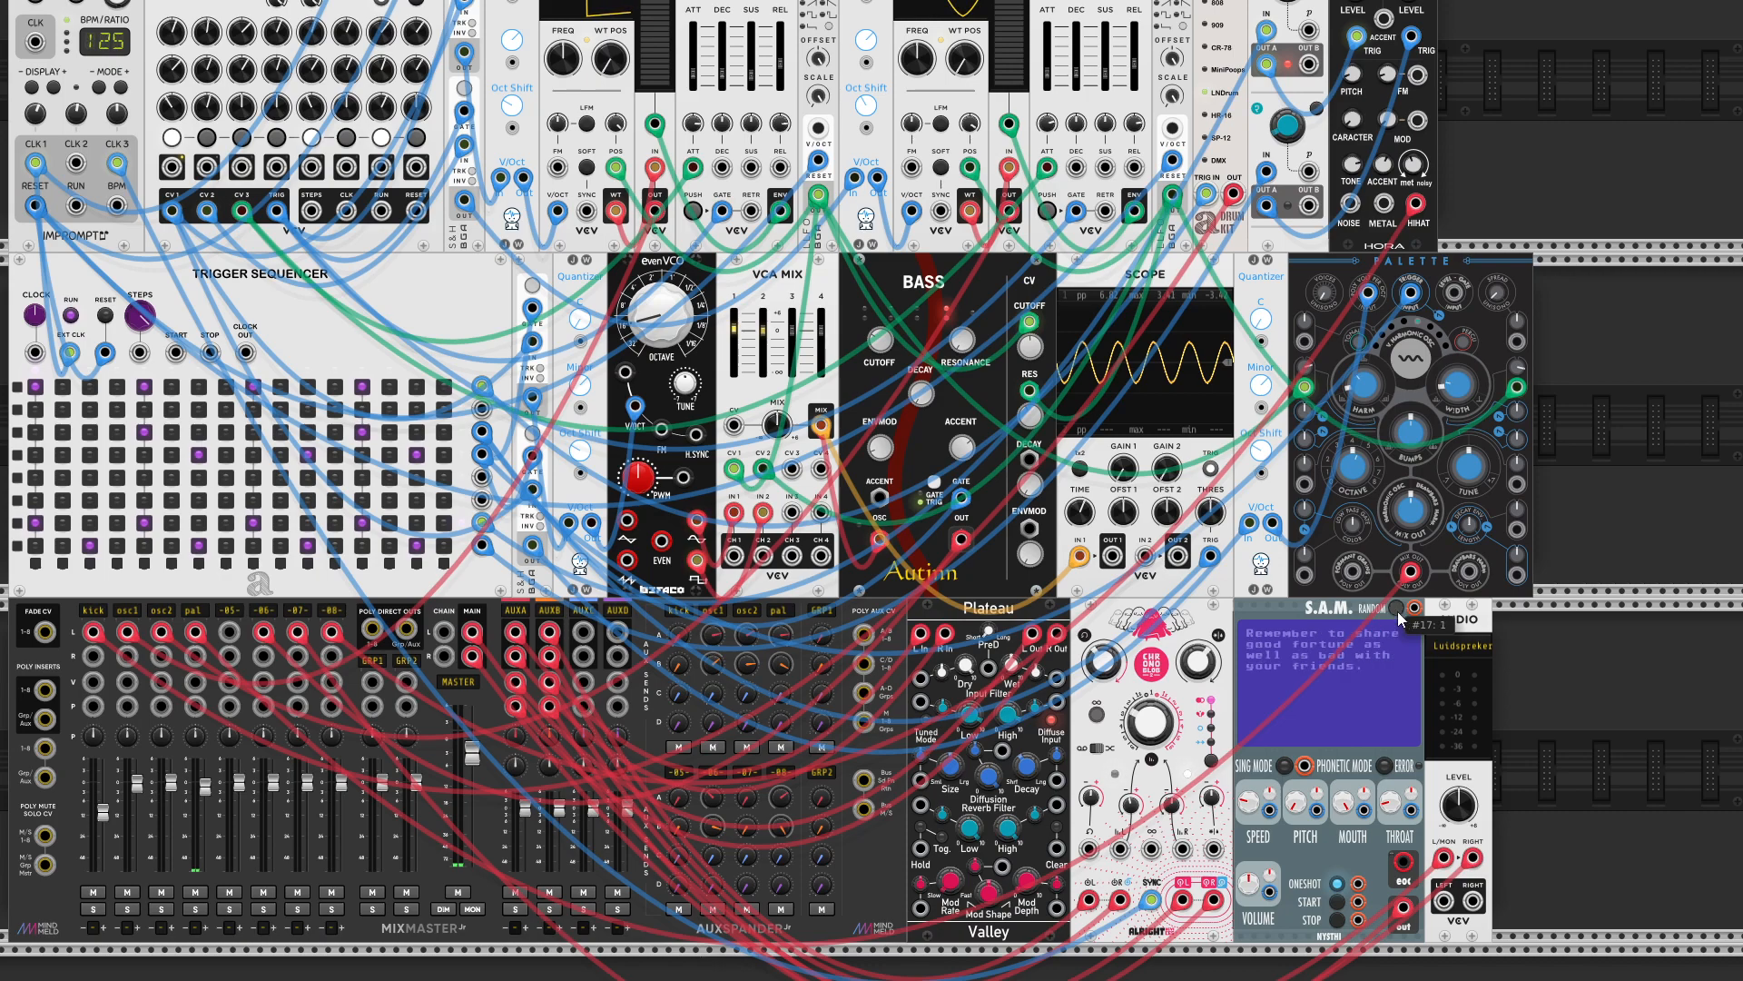
click(1398, 615)
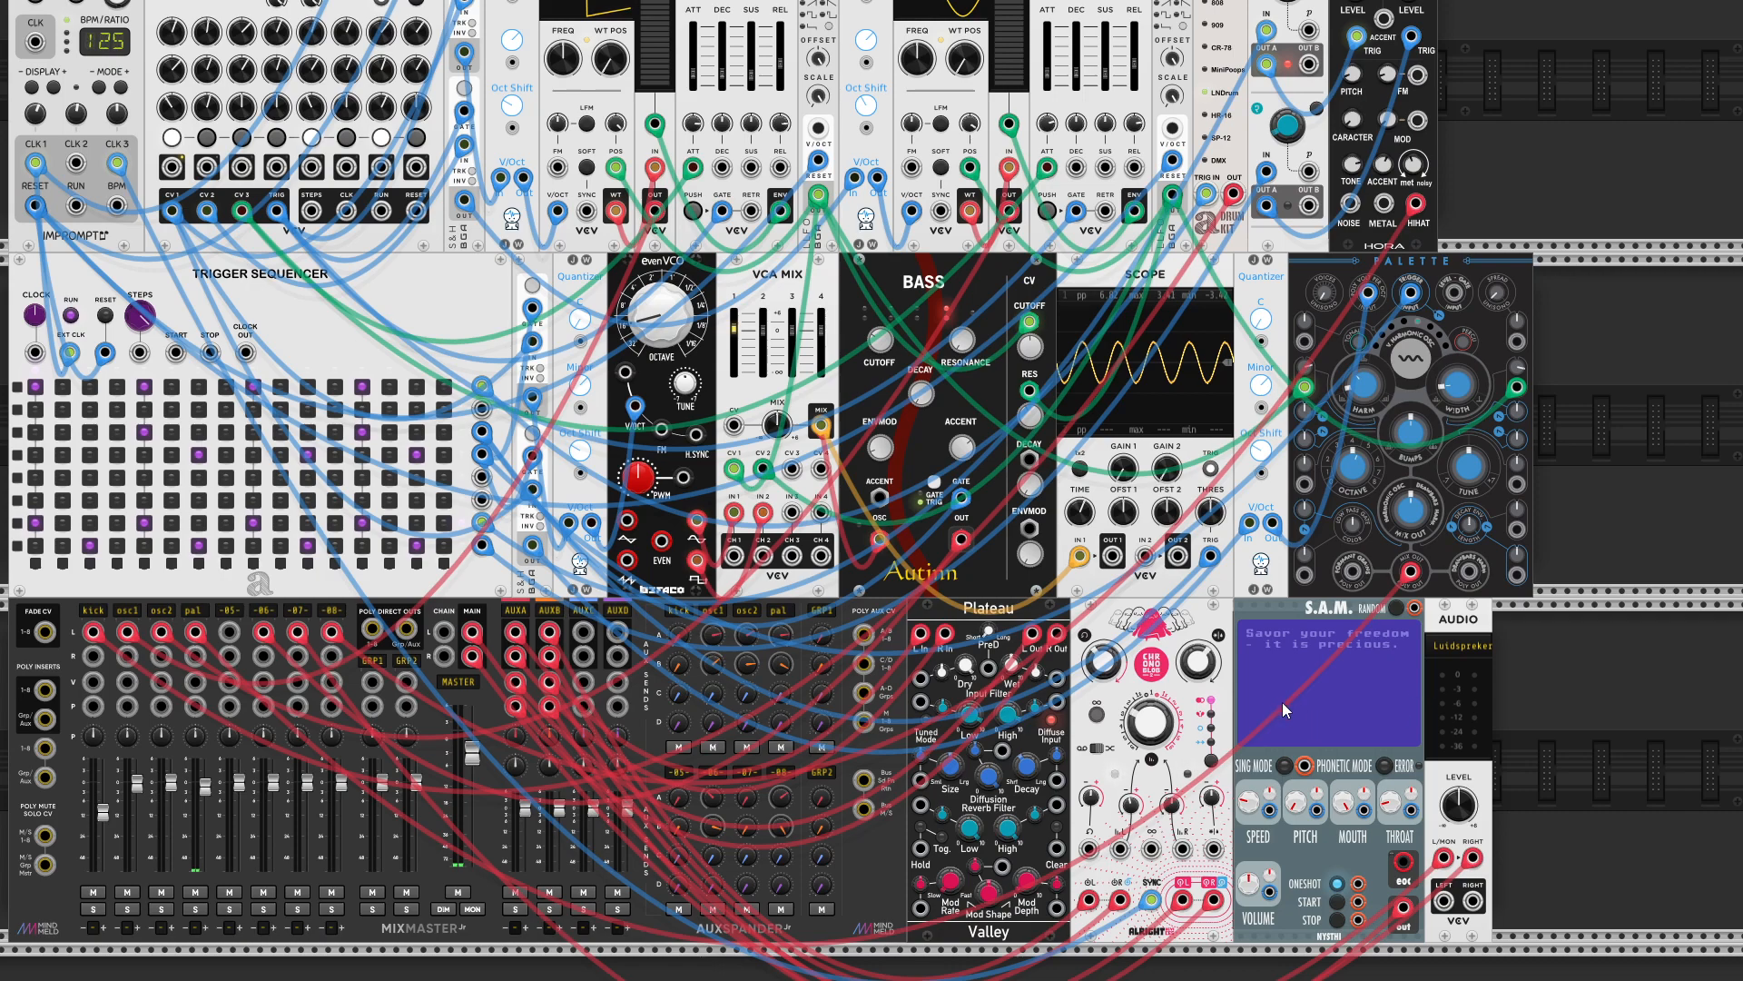
click(1396, 612)
click(1397, 610)
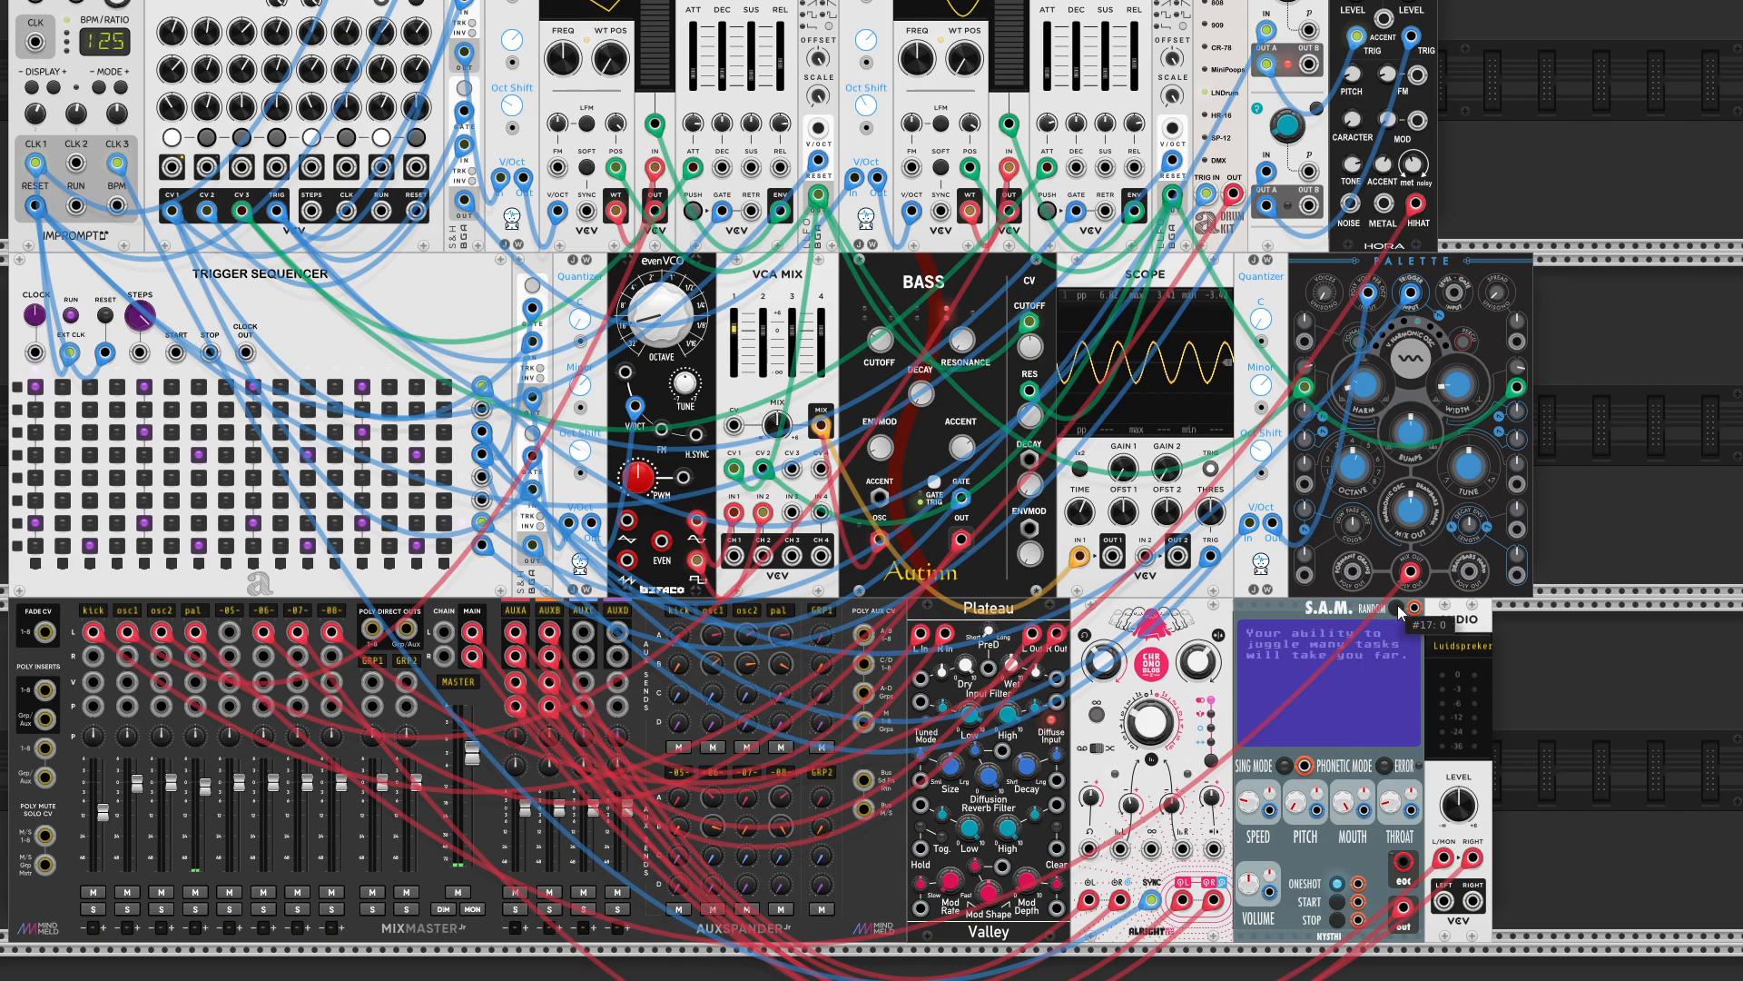
- Play the S.A.M. phrase while adjusting its mouth and setting its speed to about 0.36
click(1338, 884)
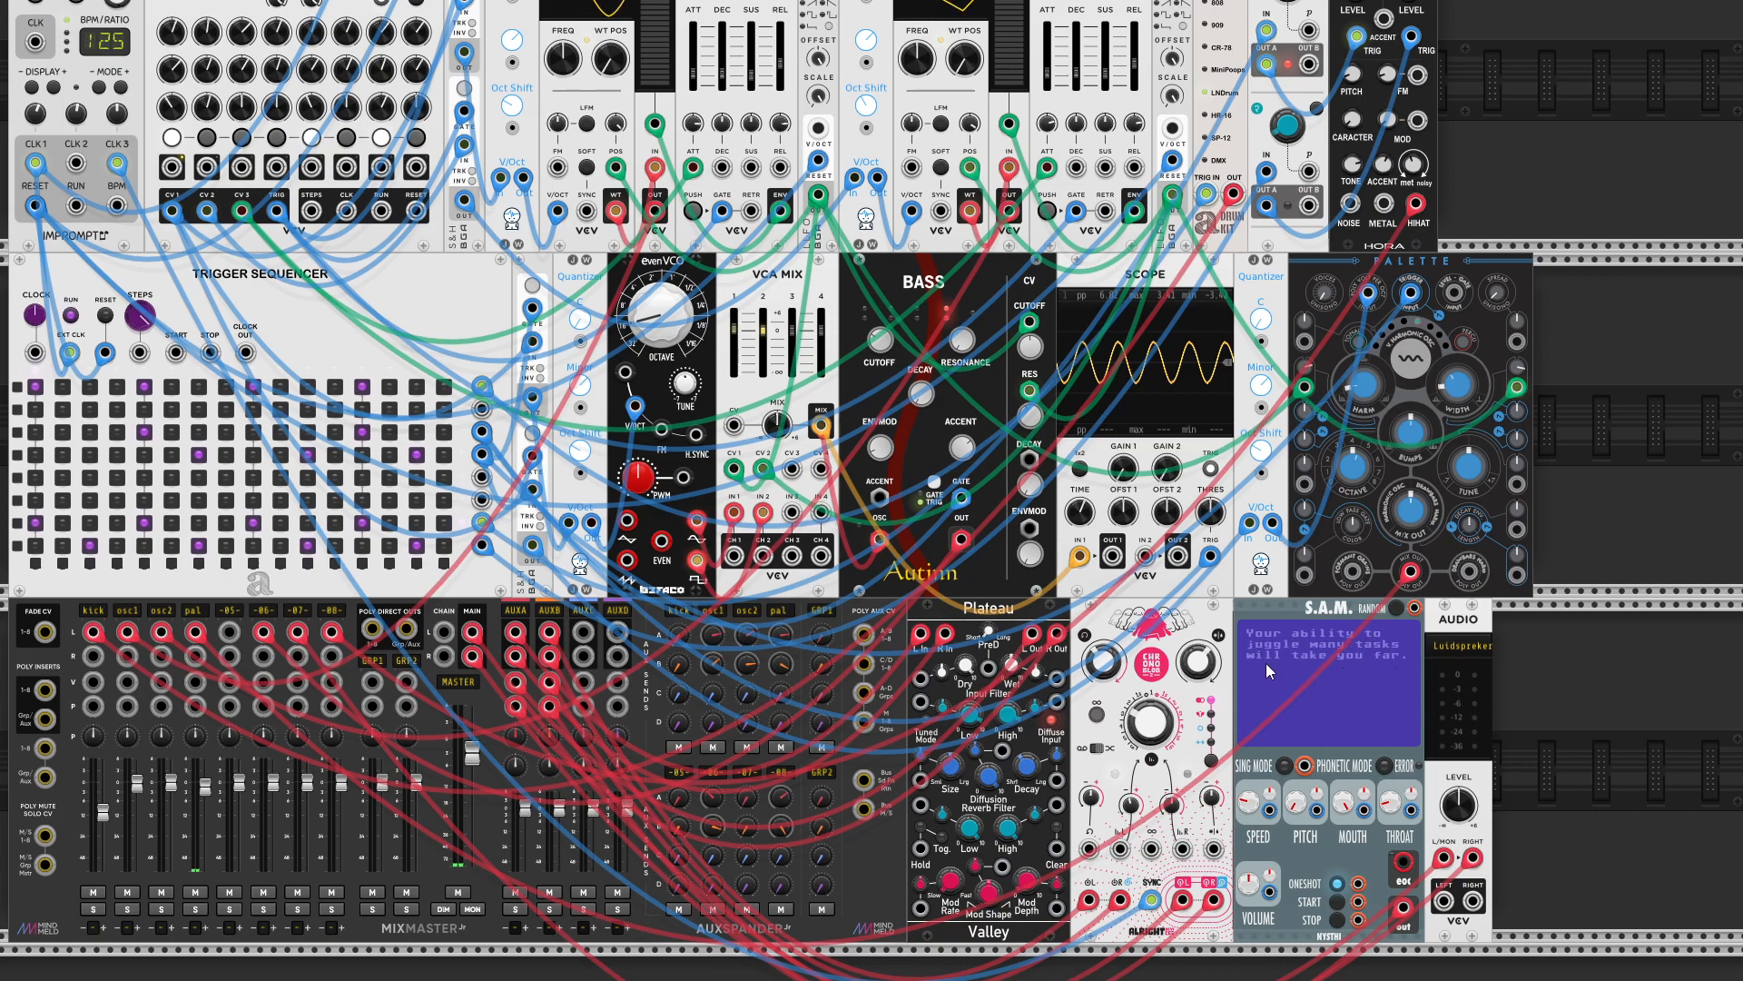
click(1338, 904)
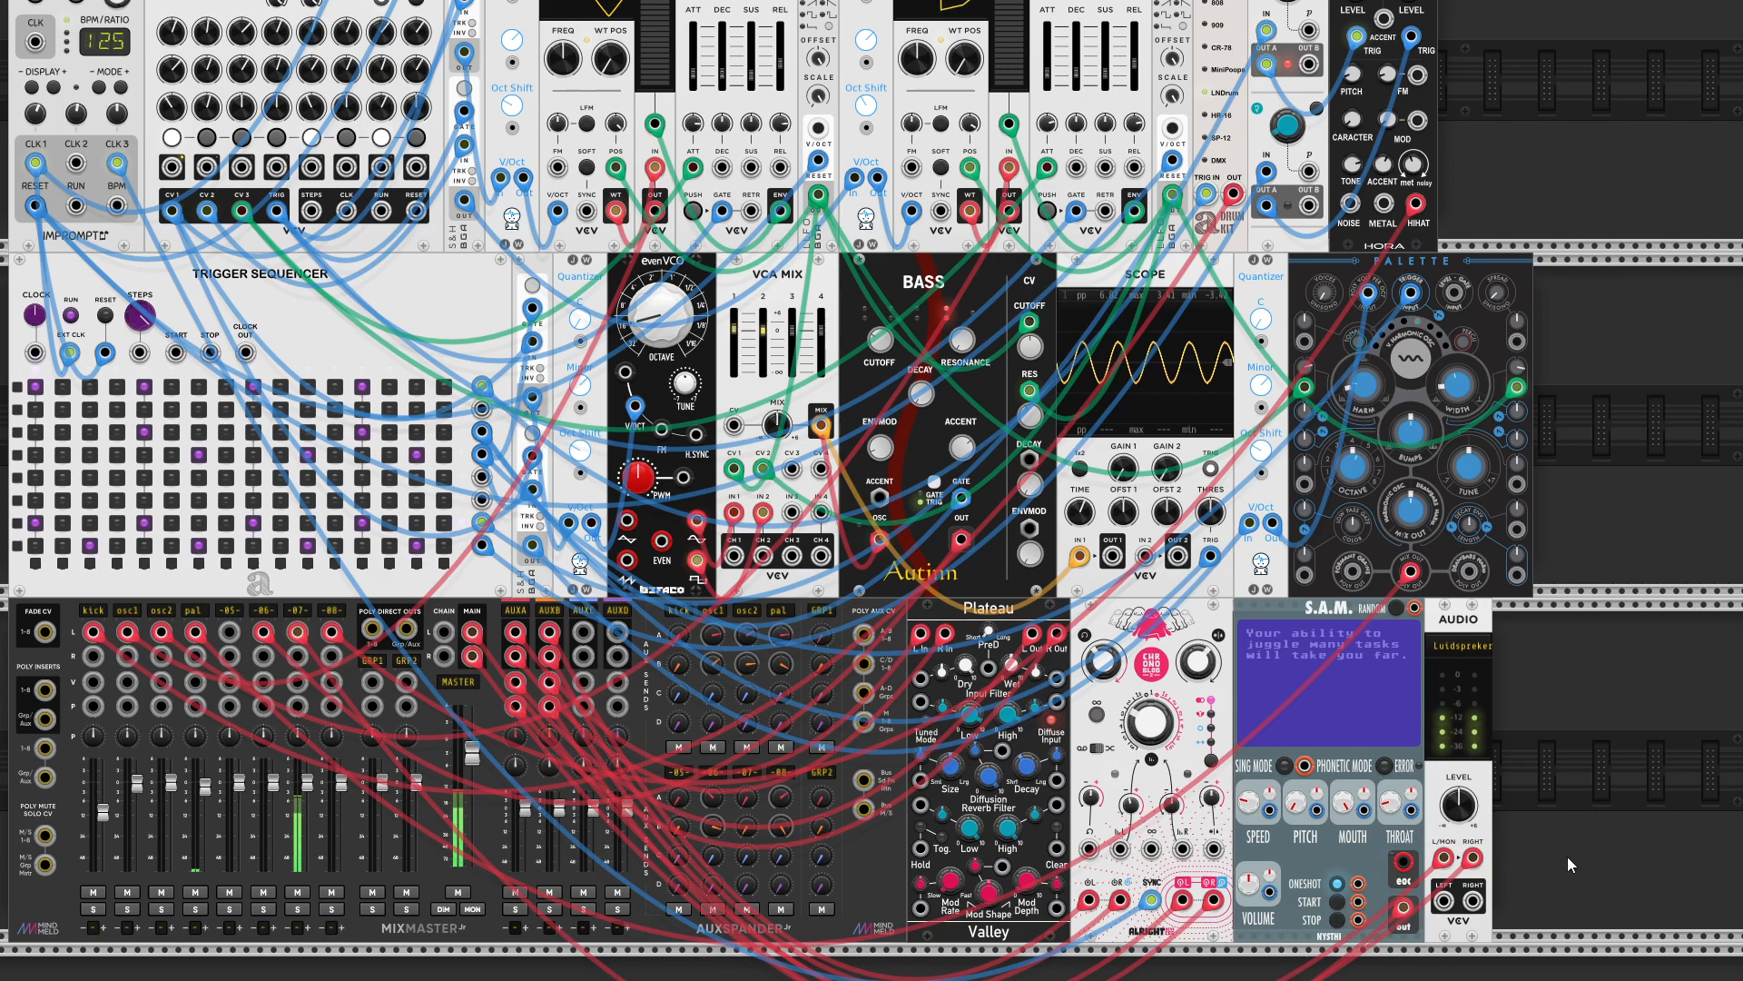
drag(1344, 803, 1391, 672)
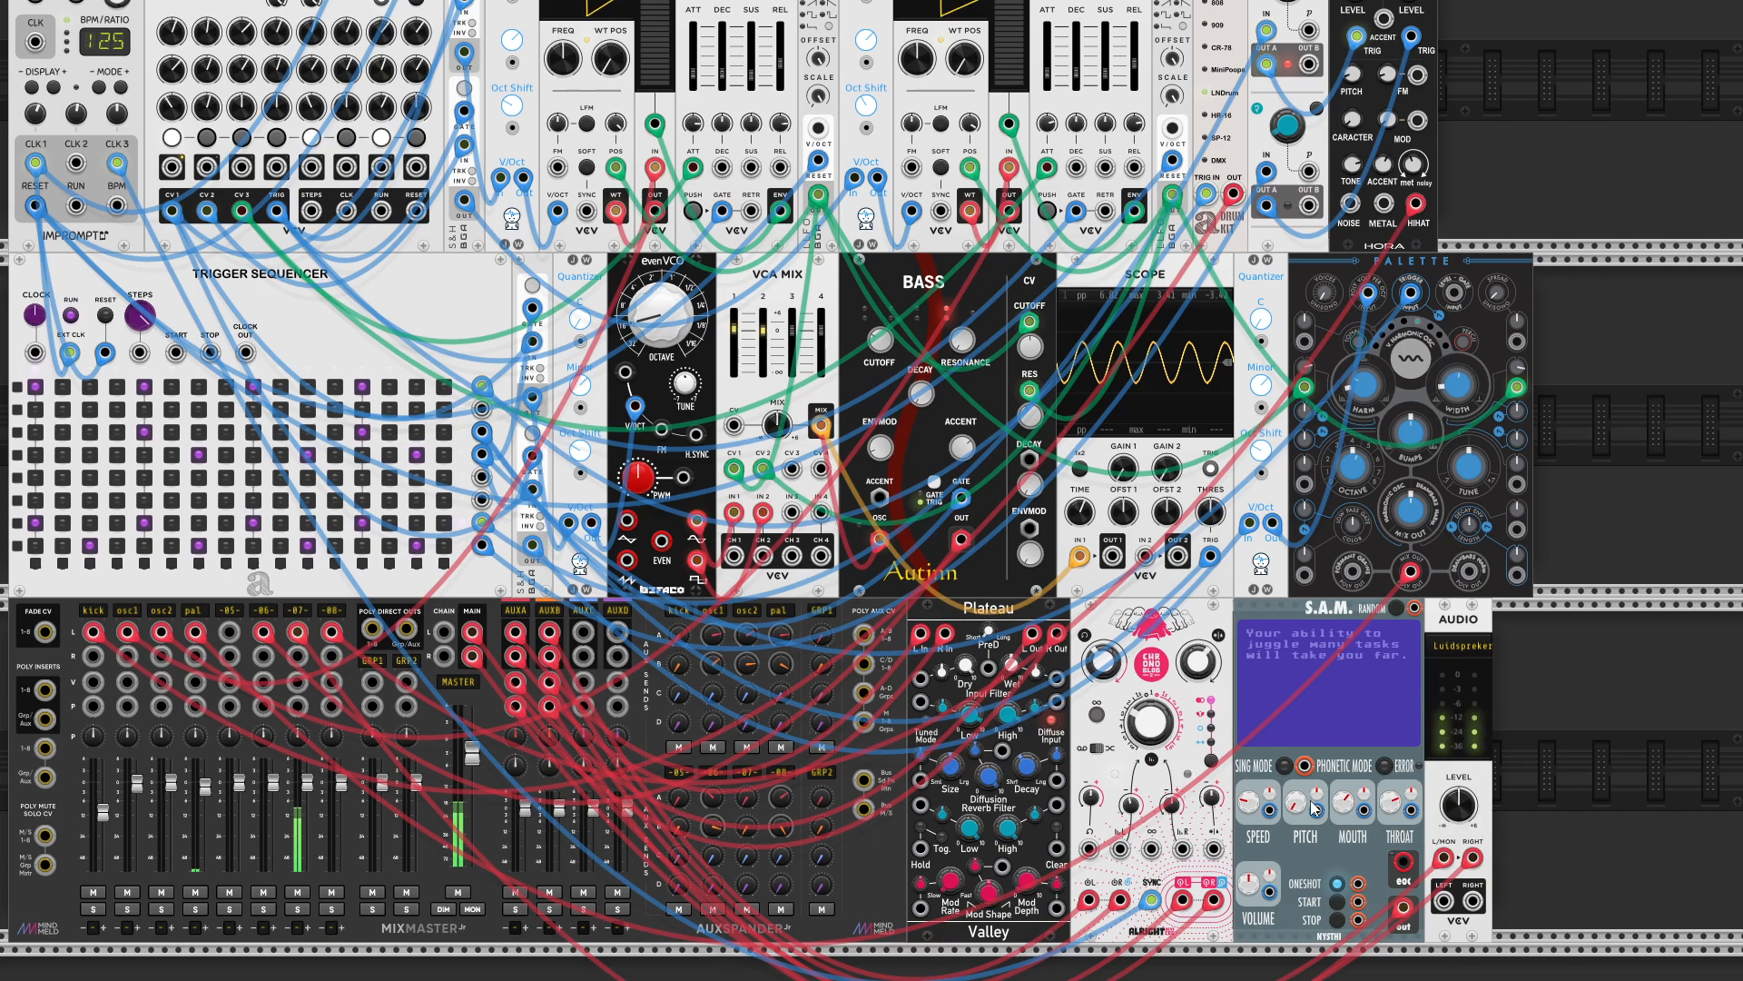
mouse_move(1251, 803)
drag(1251, 802, 1251, 835)
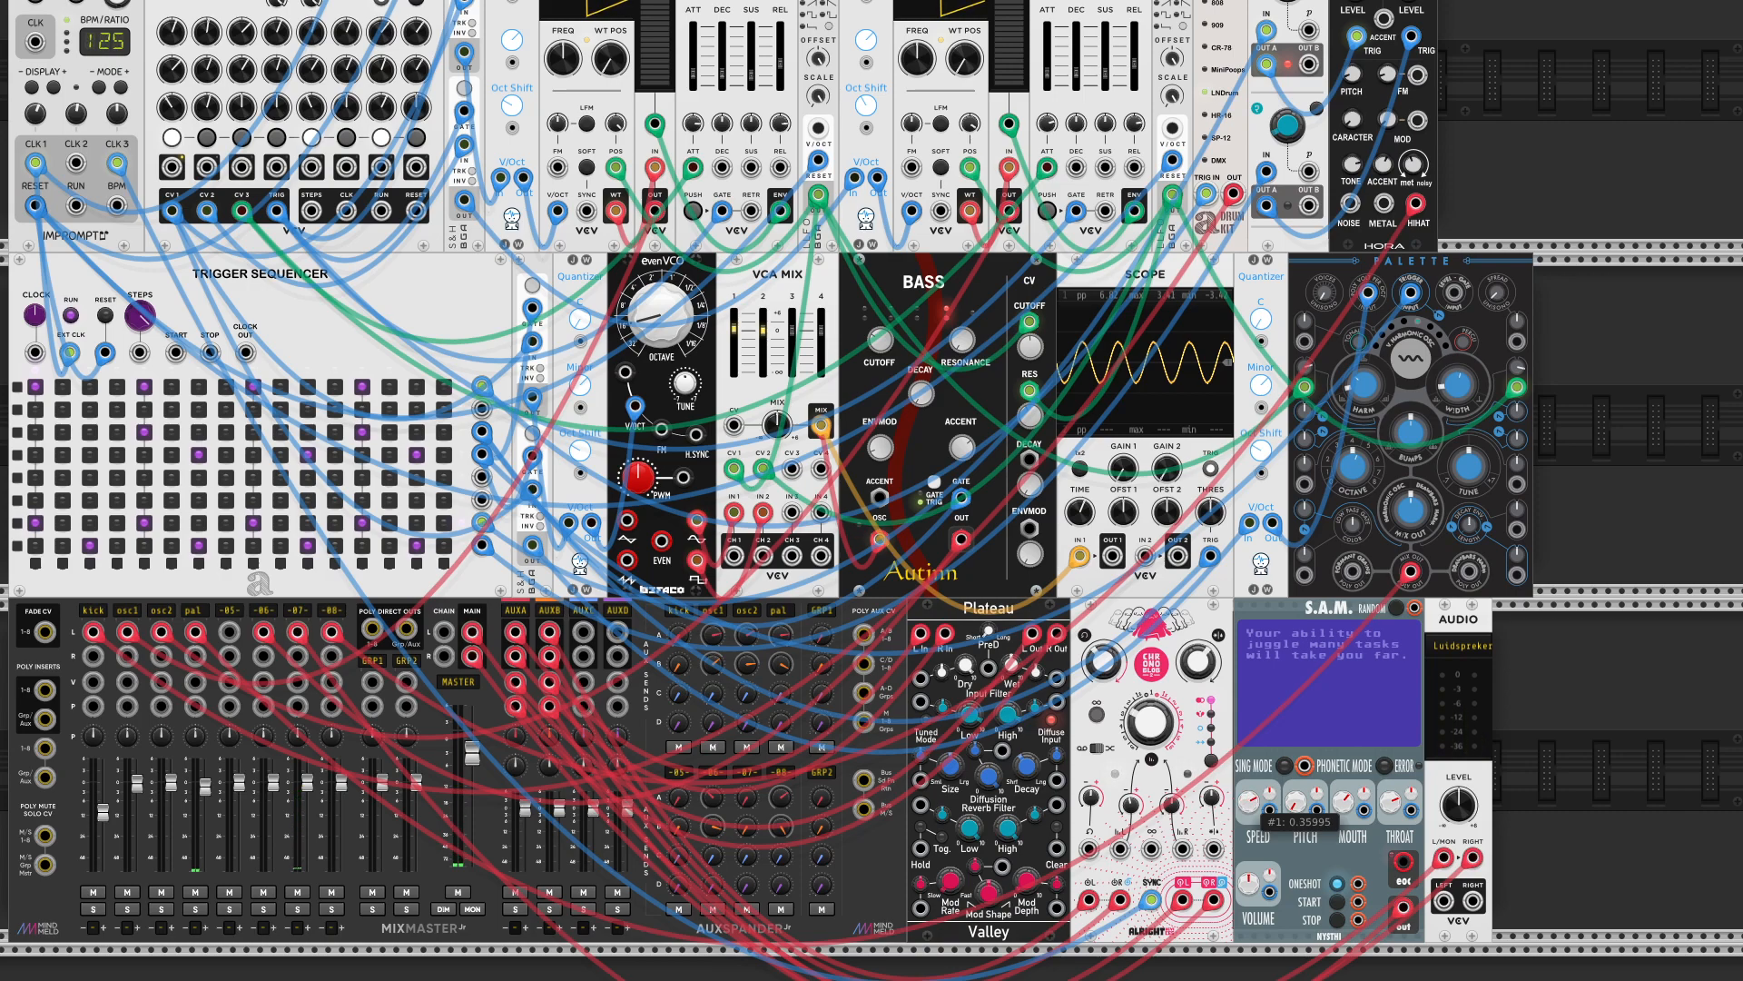
click(1338, 903)
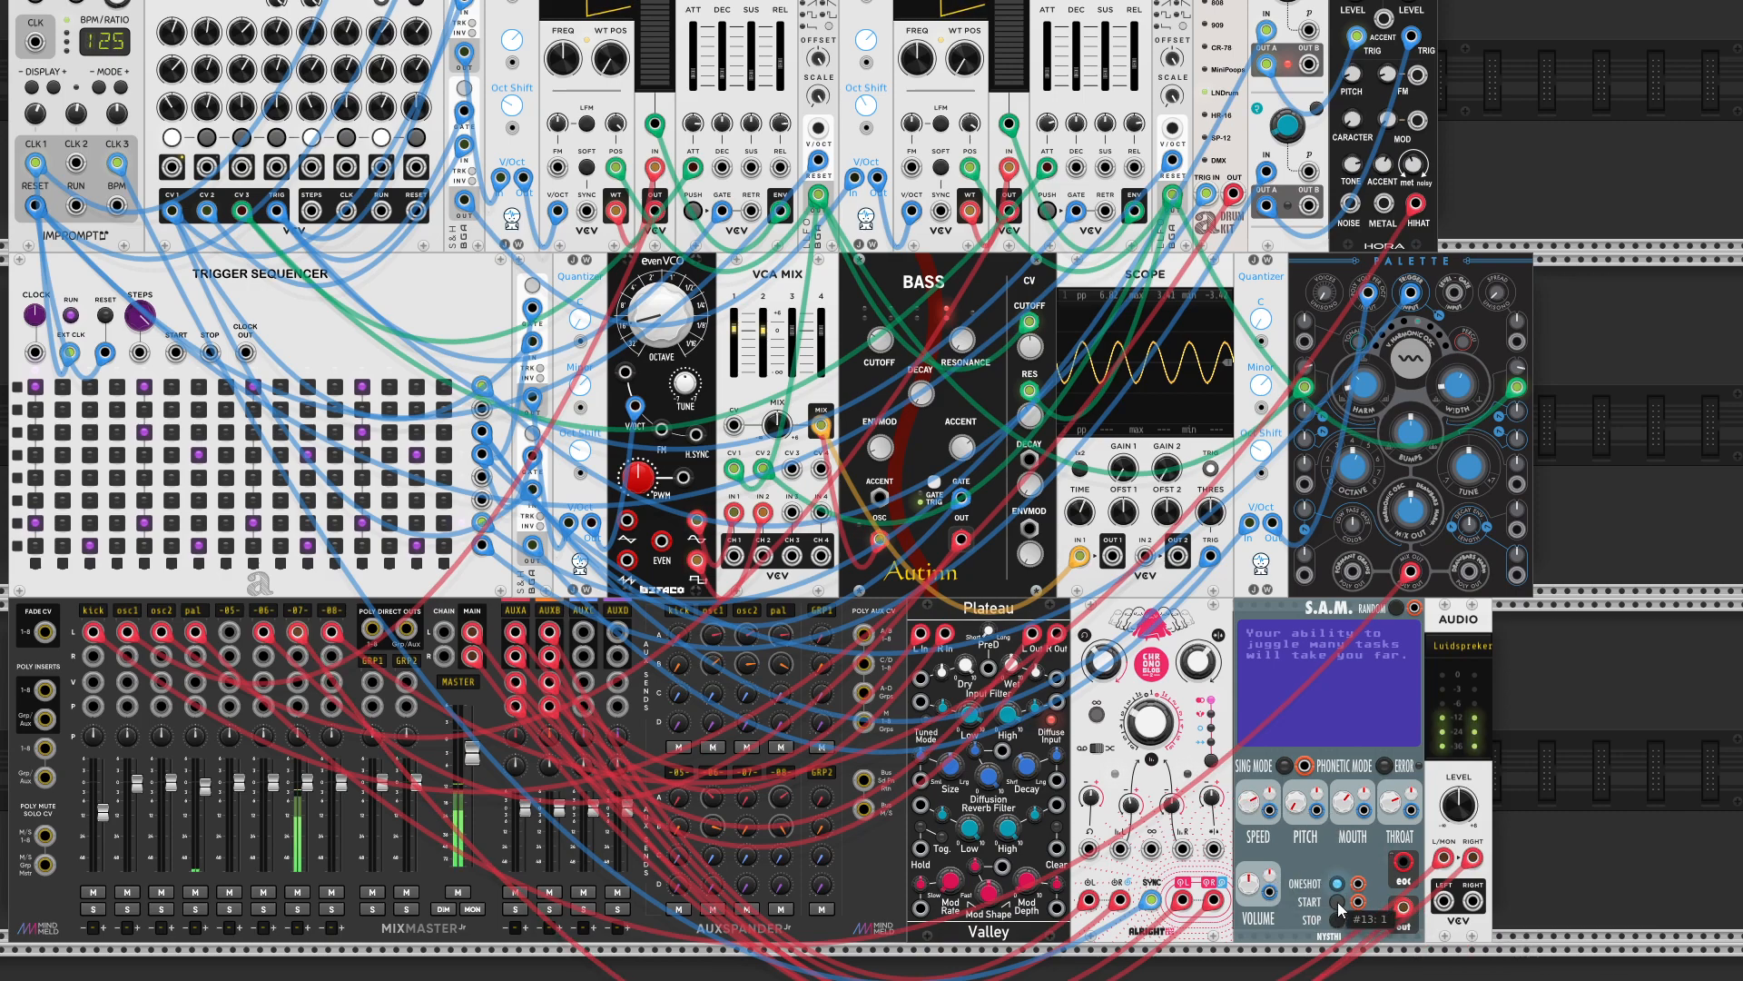
- Set S.A.M.'s pitch to about 0.4 and adjust its throat and speed, replaying the phrase to hear the changes
drag(1394, 805, 1394, 848)
drag(1295, 805, 1296, 581)
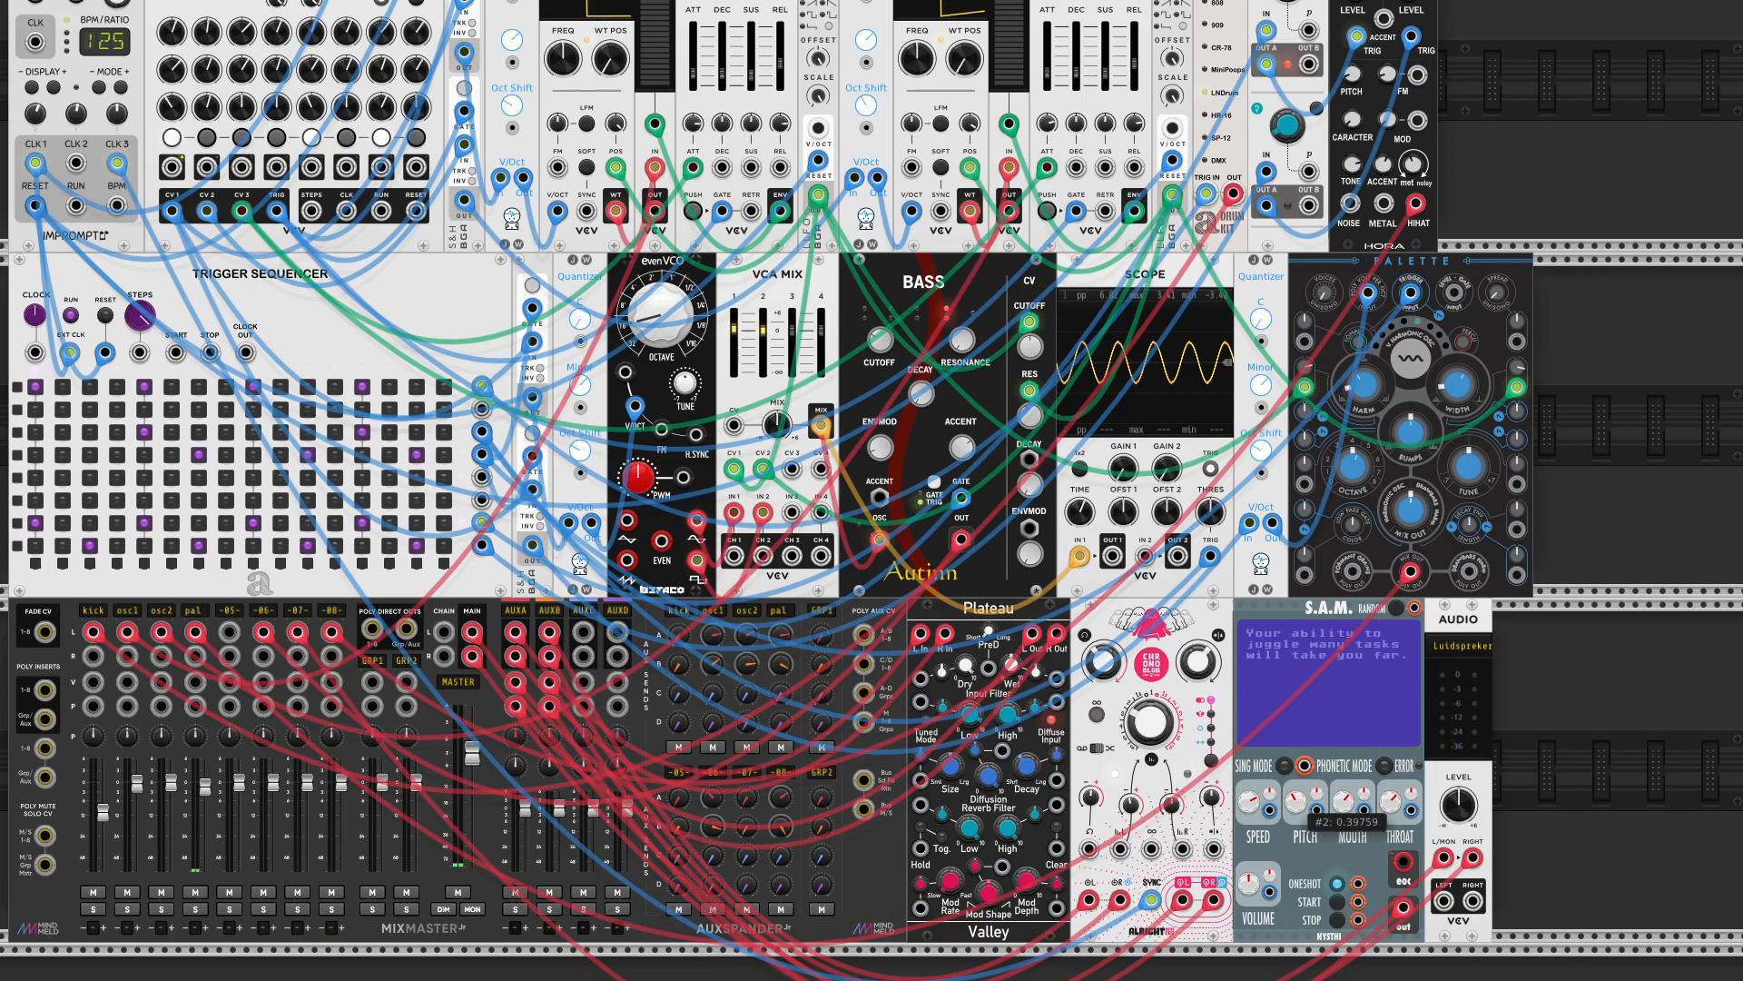
click(1338, 904)
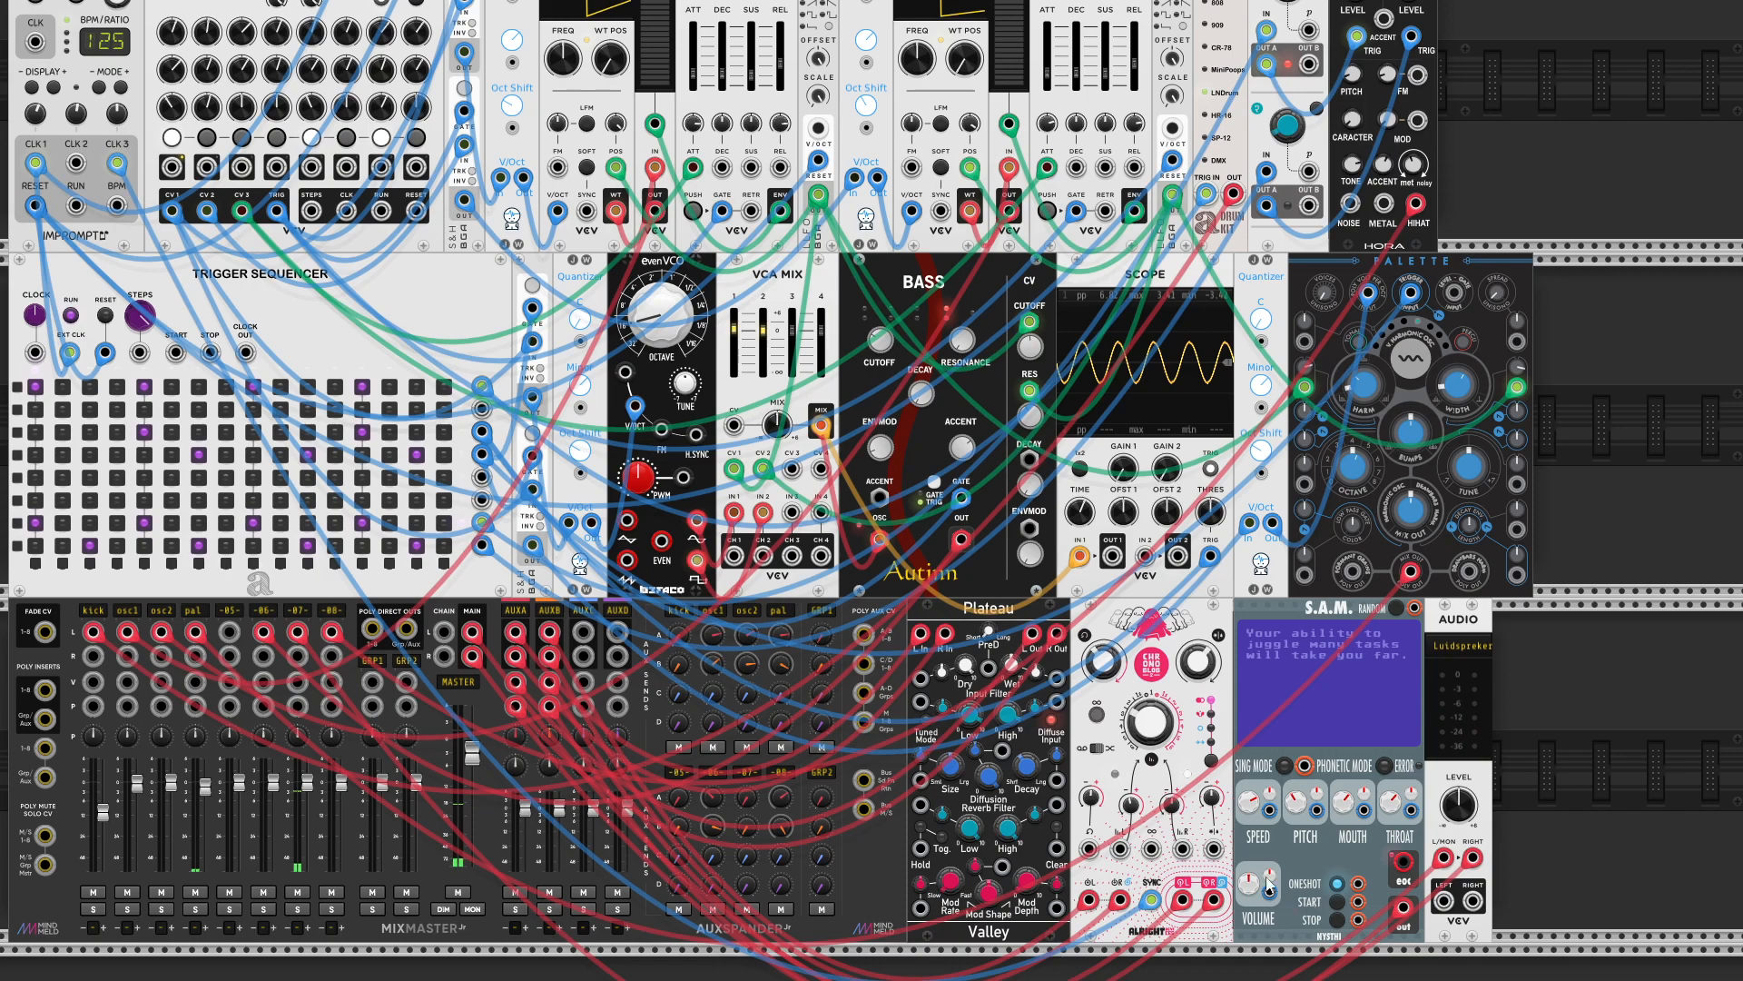
mouse_move(1249, 802)
drag(1249, 802, 1249, 790)
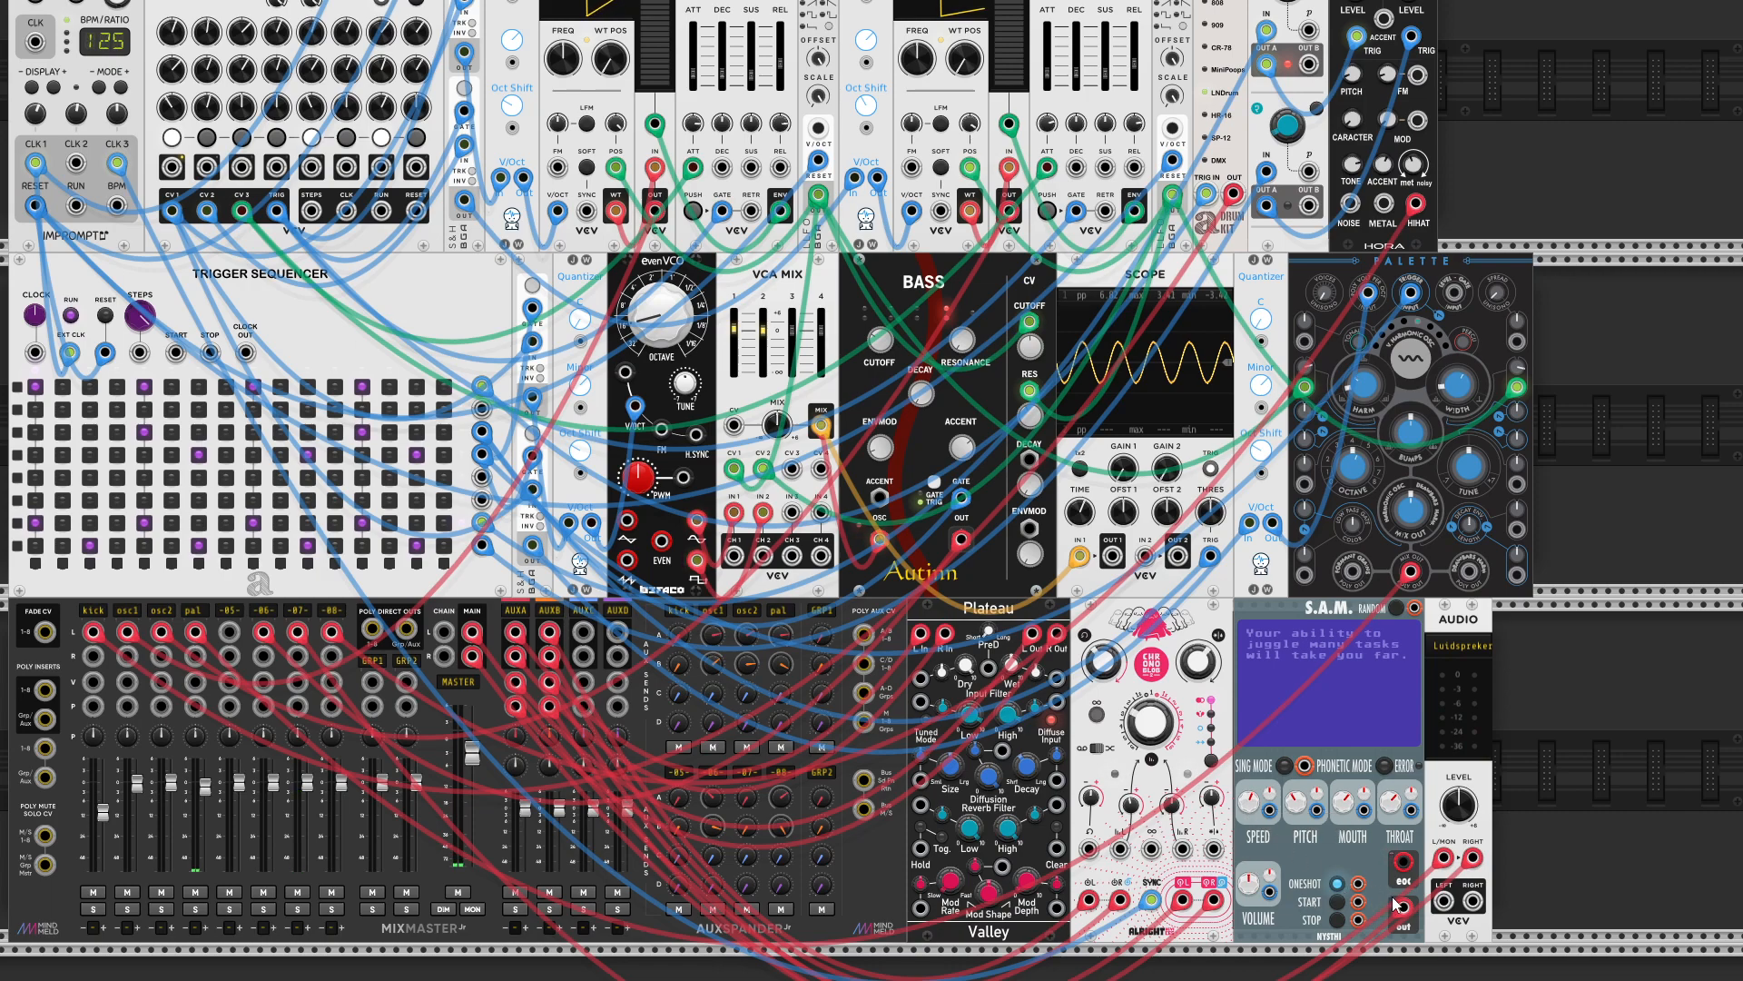
click(1337, 901)
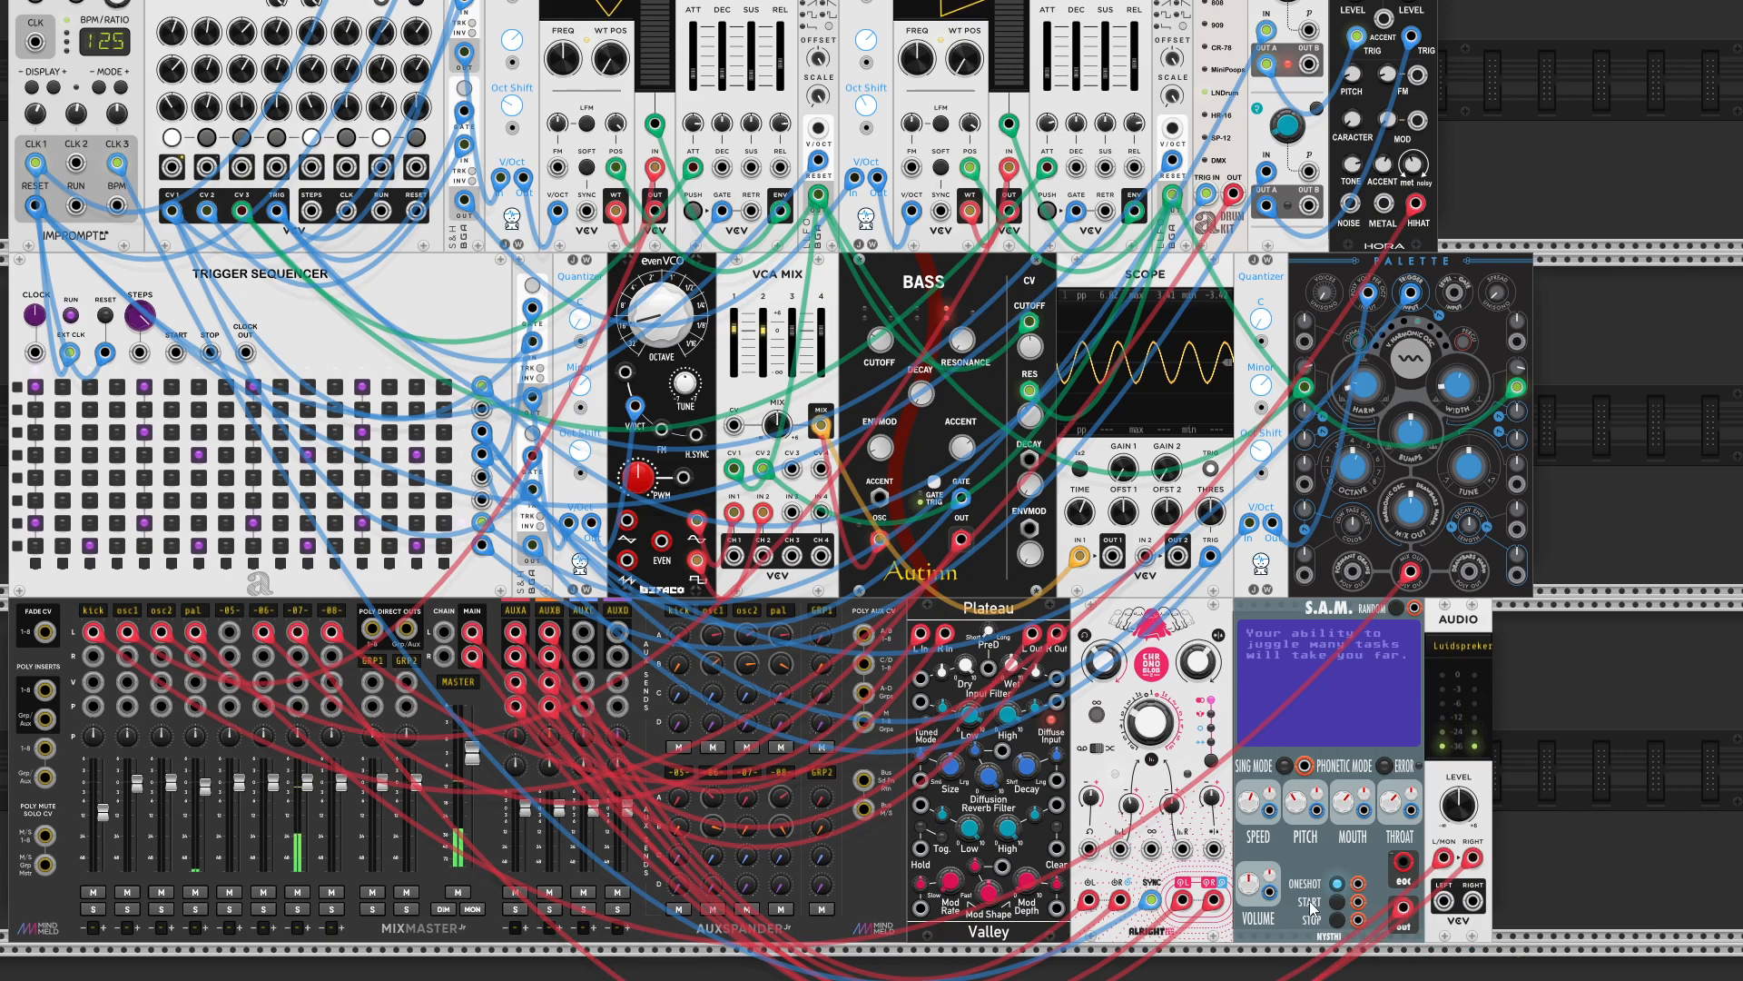
- Set S.A.M.'s mouth to about 0.37, then turn on sing mode and replay the phrase
scroll(1340, 854, down, 3)
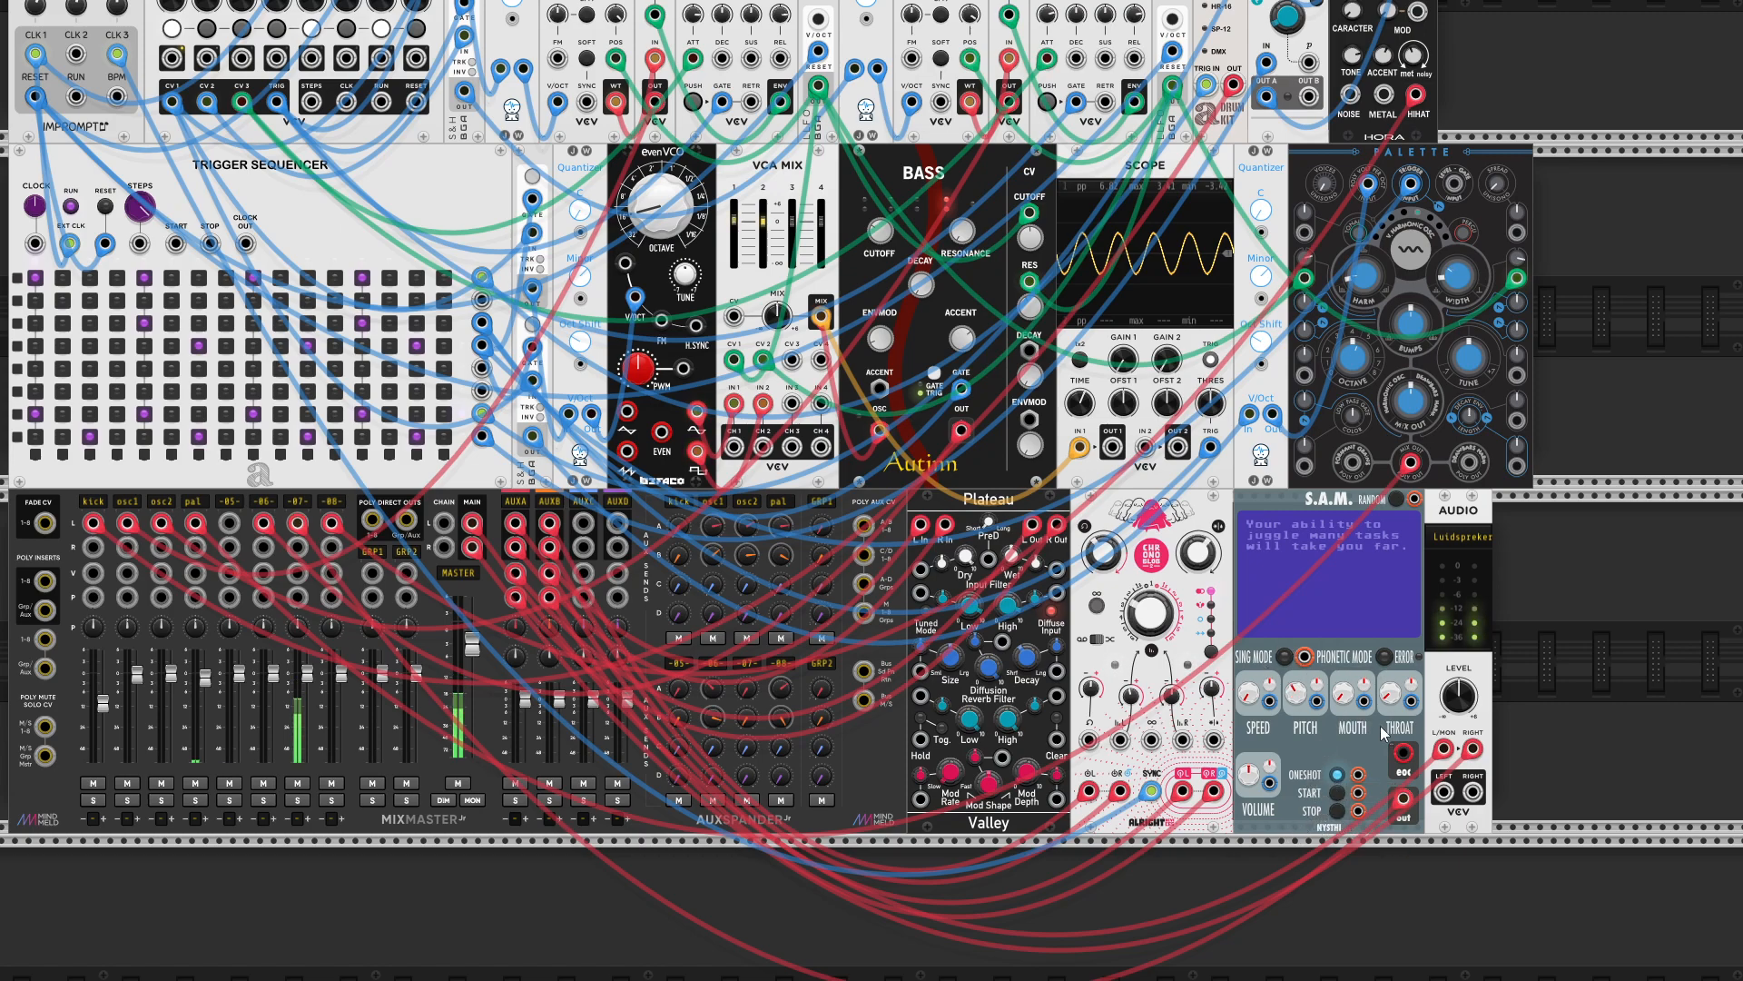
drag(1349, 694, 1349, 669)
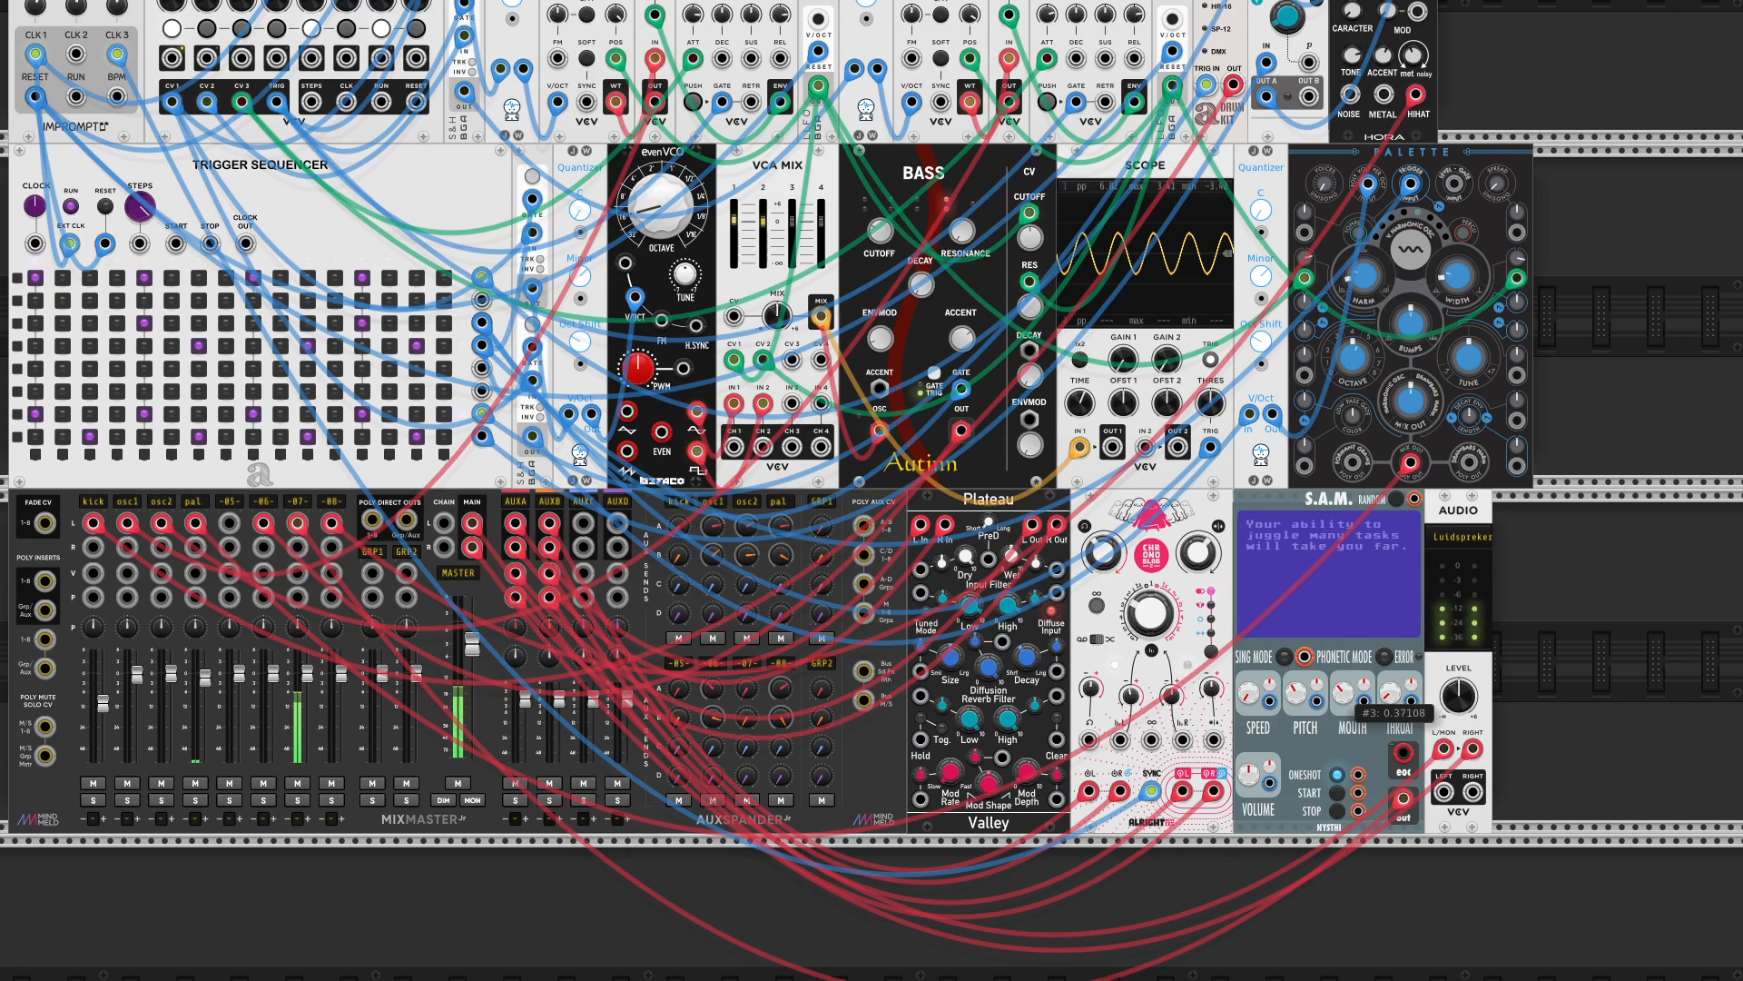
drag(1349, 669, 1348, 666)
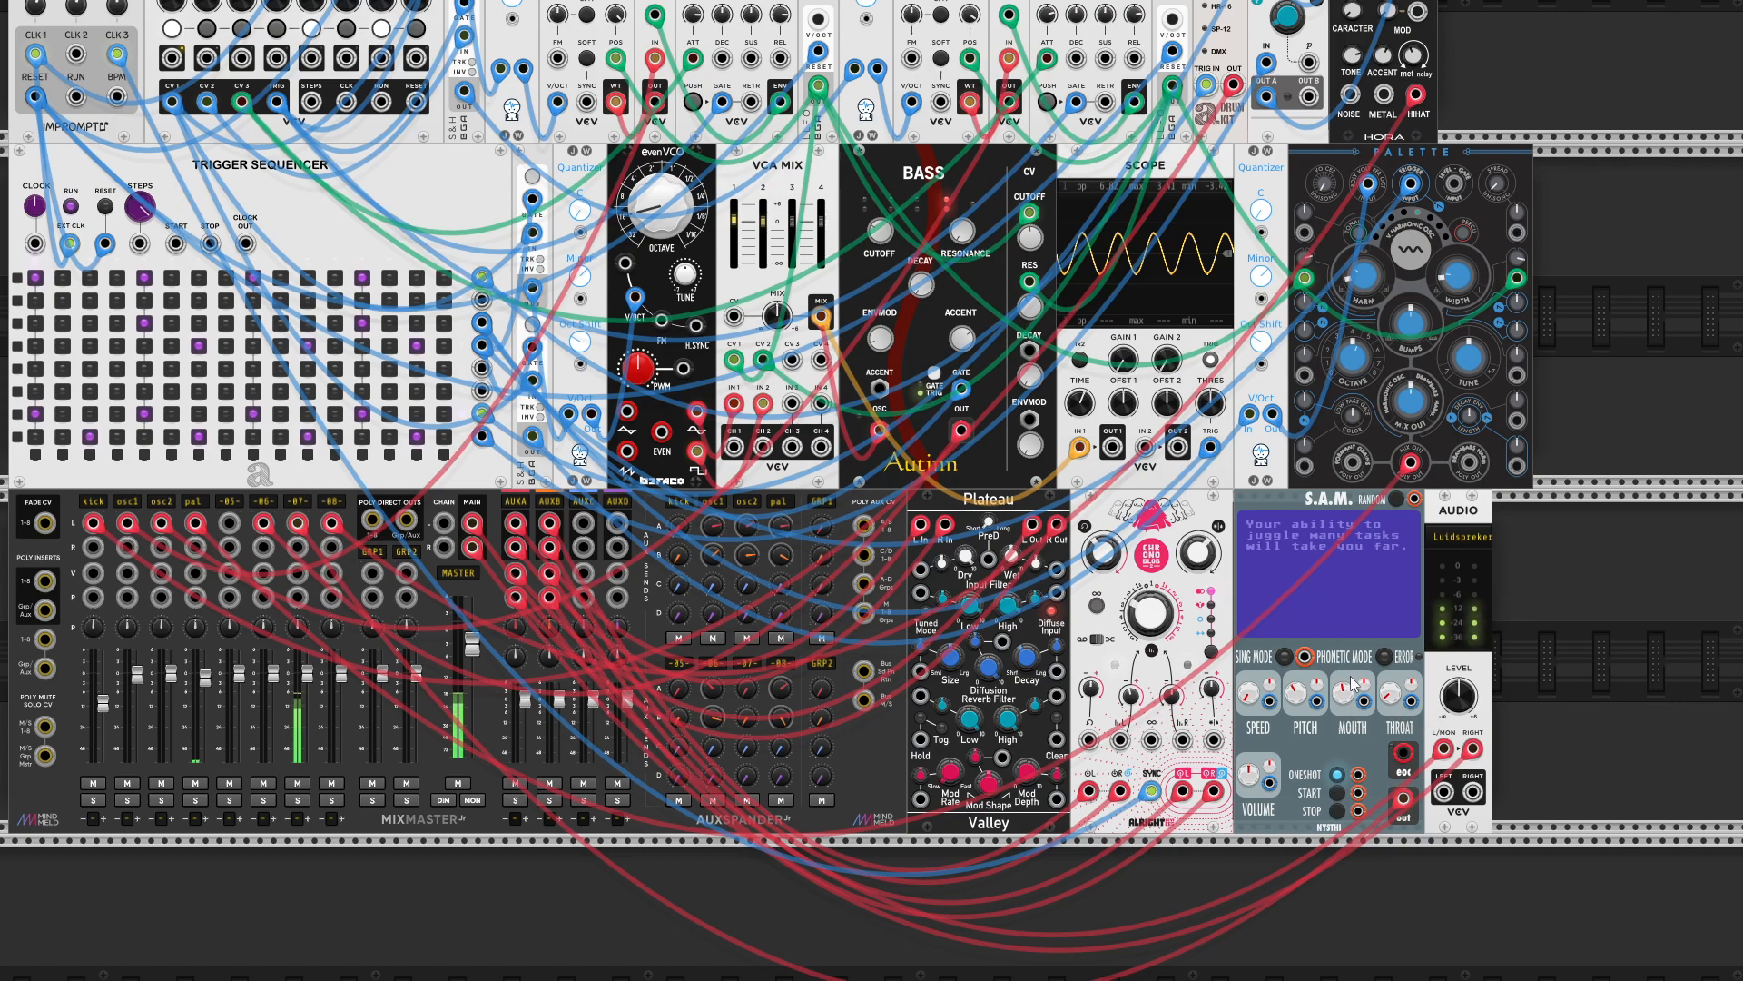
click(1284, 657)
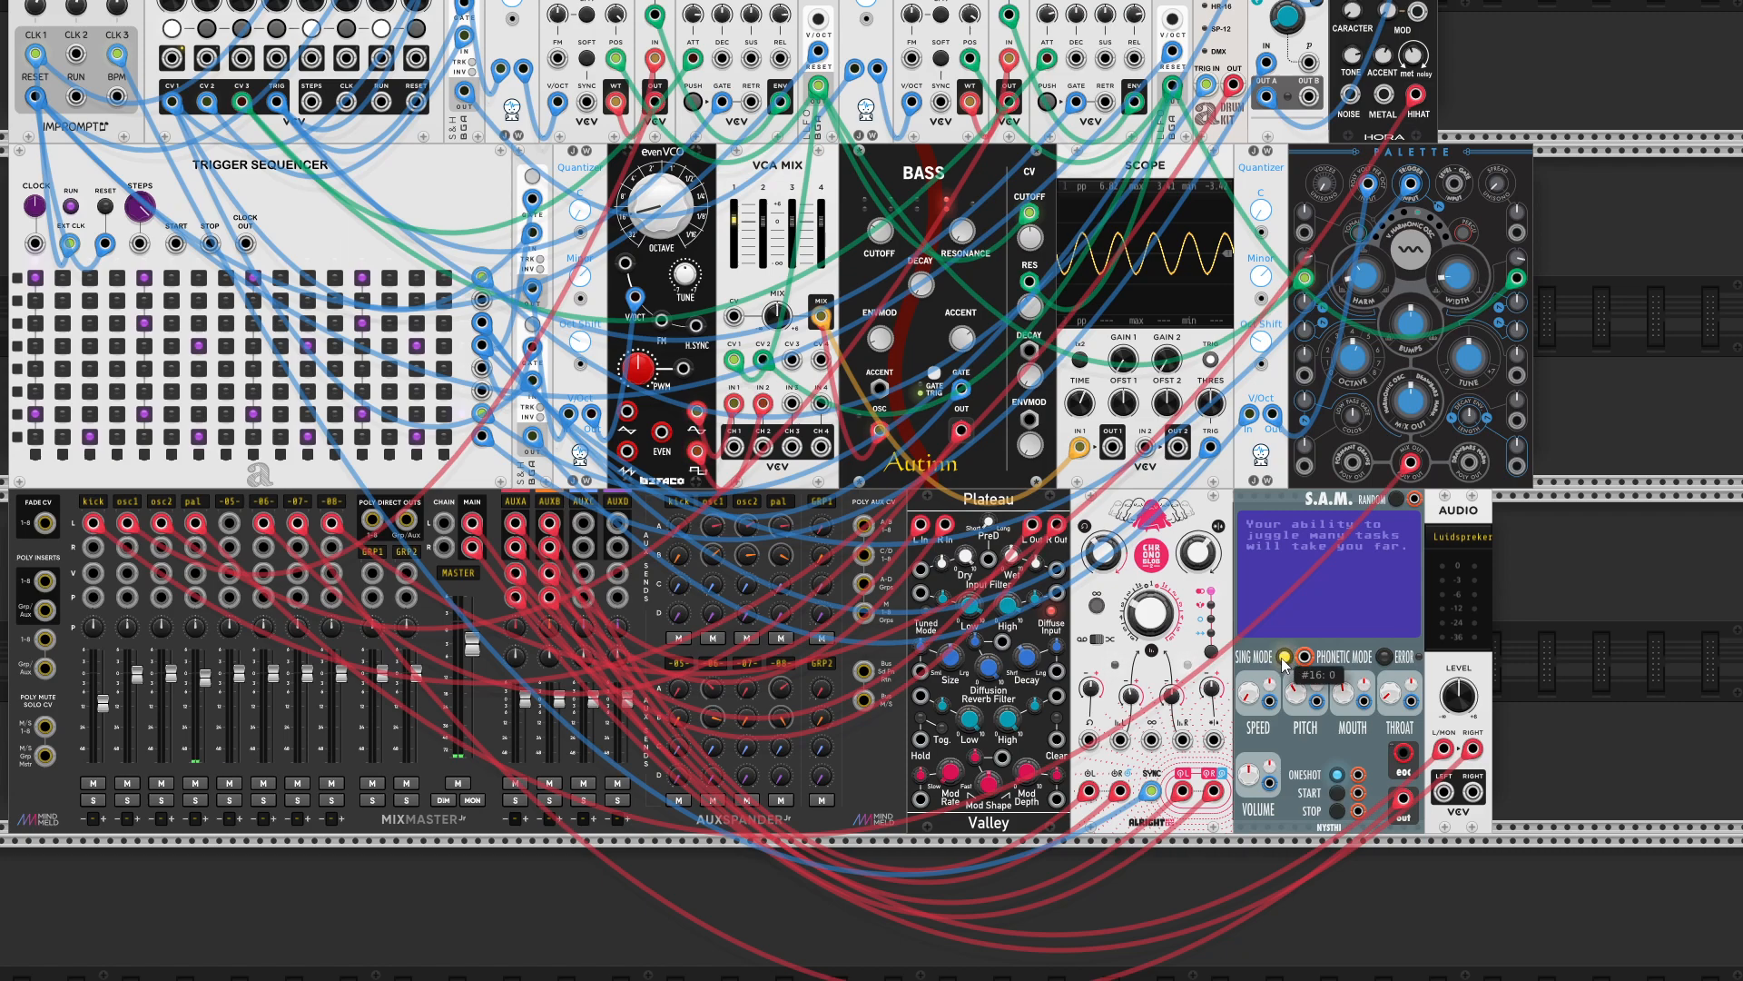
click(1337, 793)
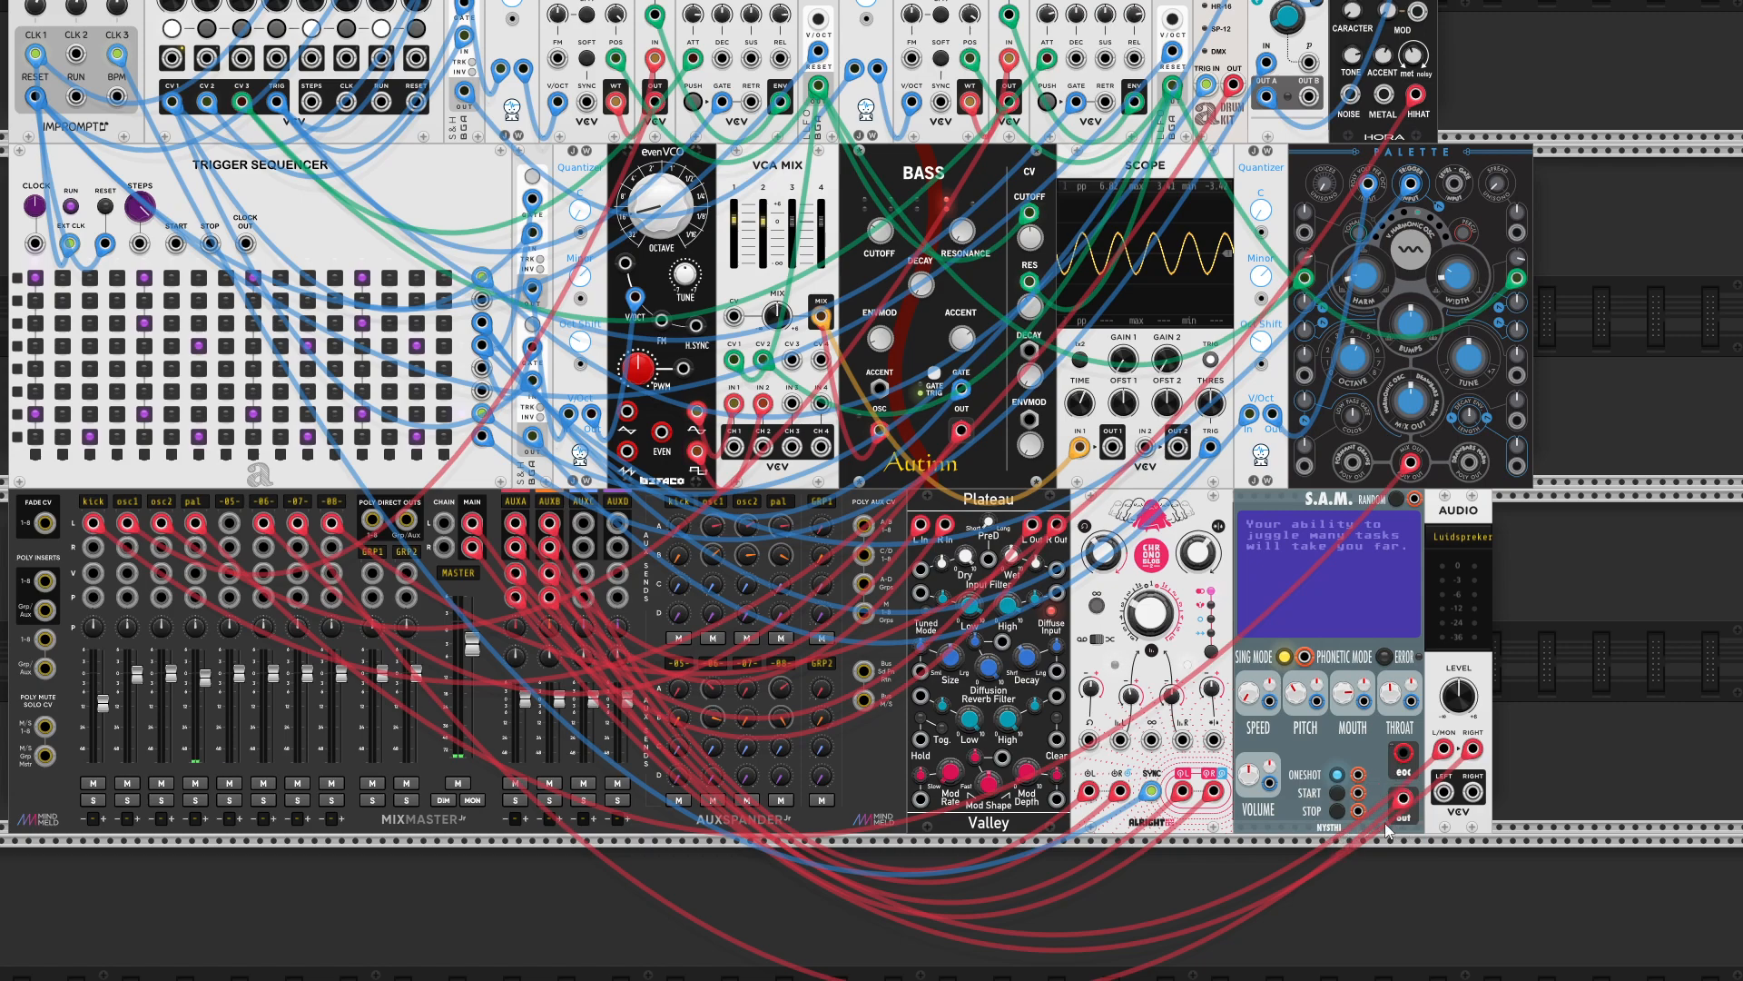
- Patch S.A.M.'s START trigger input to CLKD's clock 2 output with a blue cable
right_click(1359, 795)
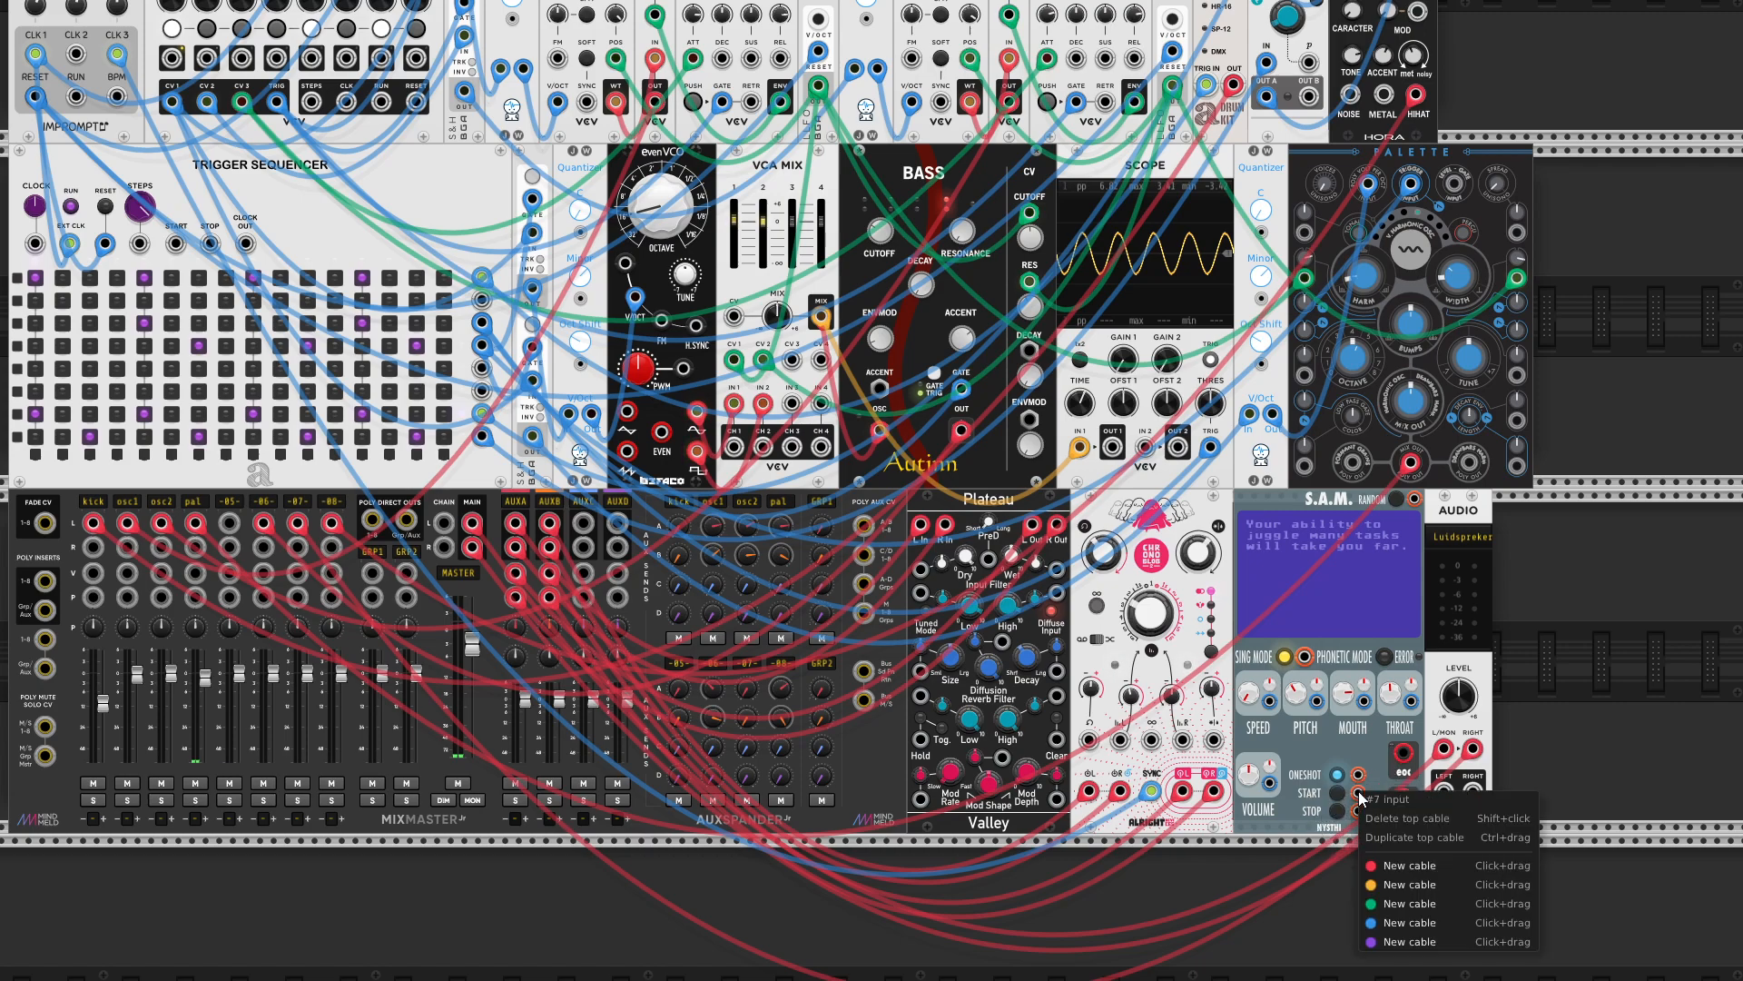
click(1409, 923)
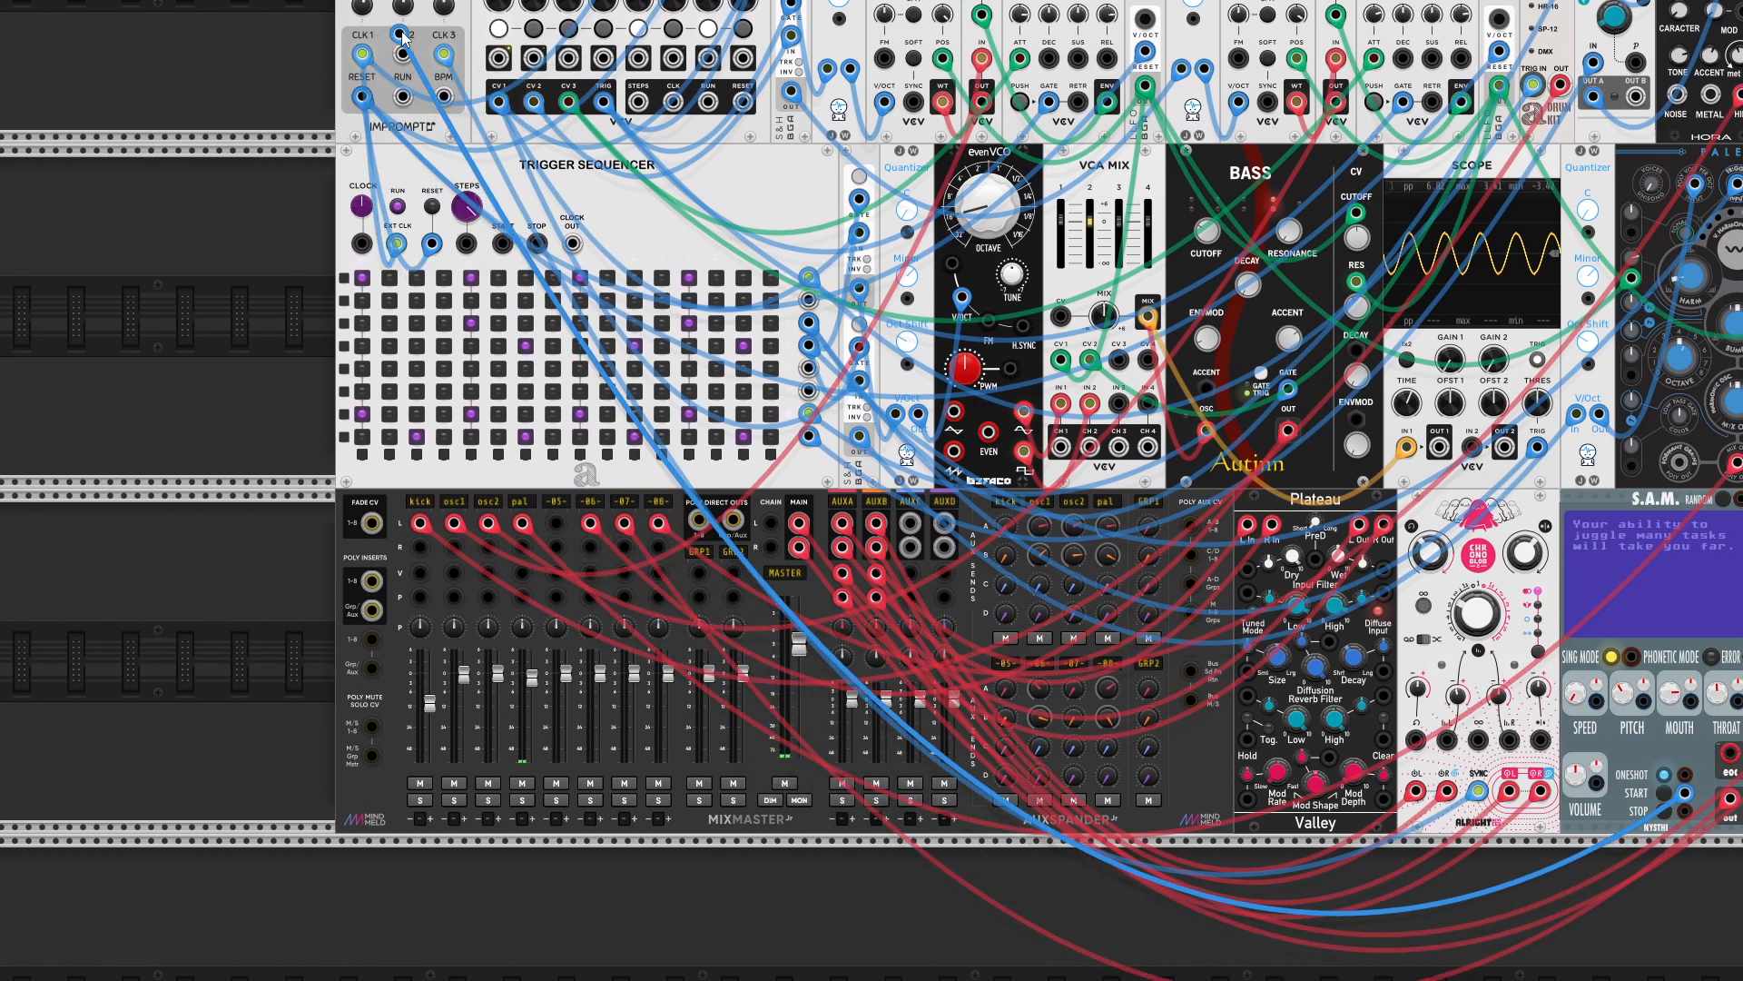
drag(401, 32, 403, 292)
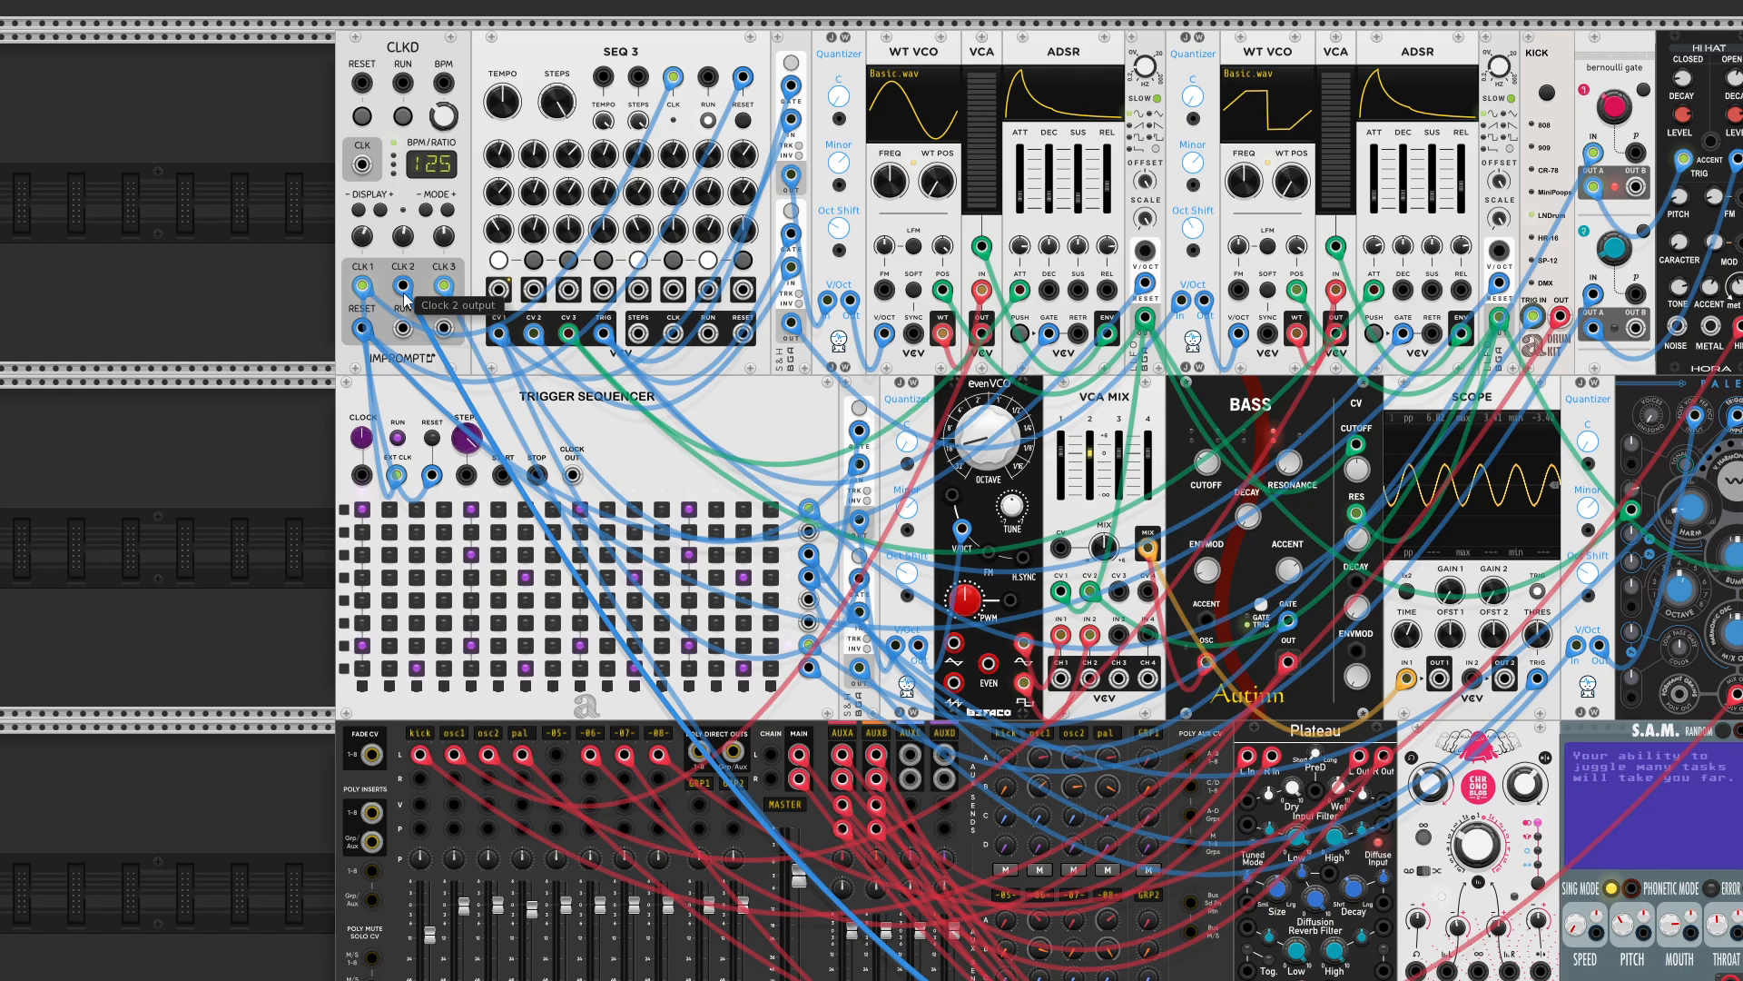
- Patch S.A.M.'s STOP trigger input to CLKD's clock 3 output with a blue cable and start the clock running
scroll(1684, 845, down, 5)
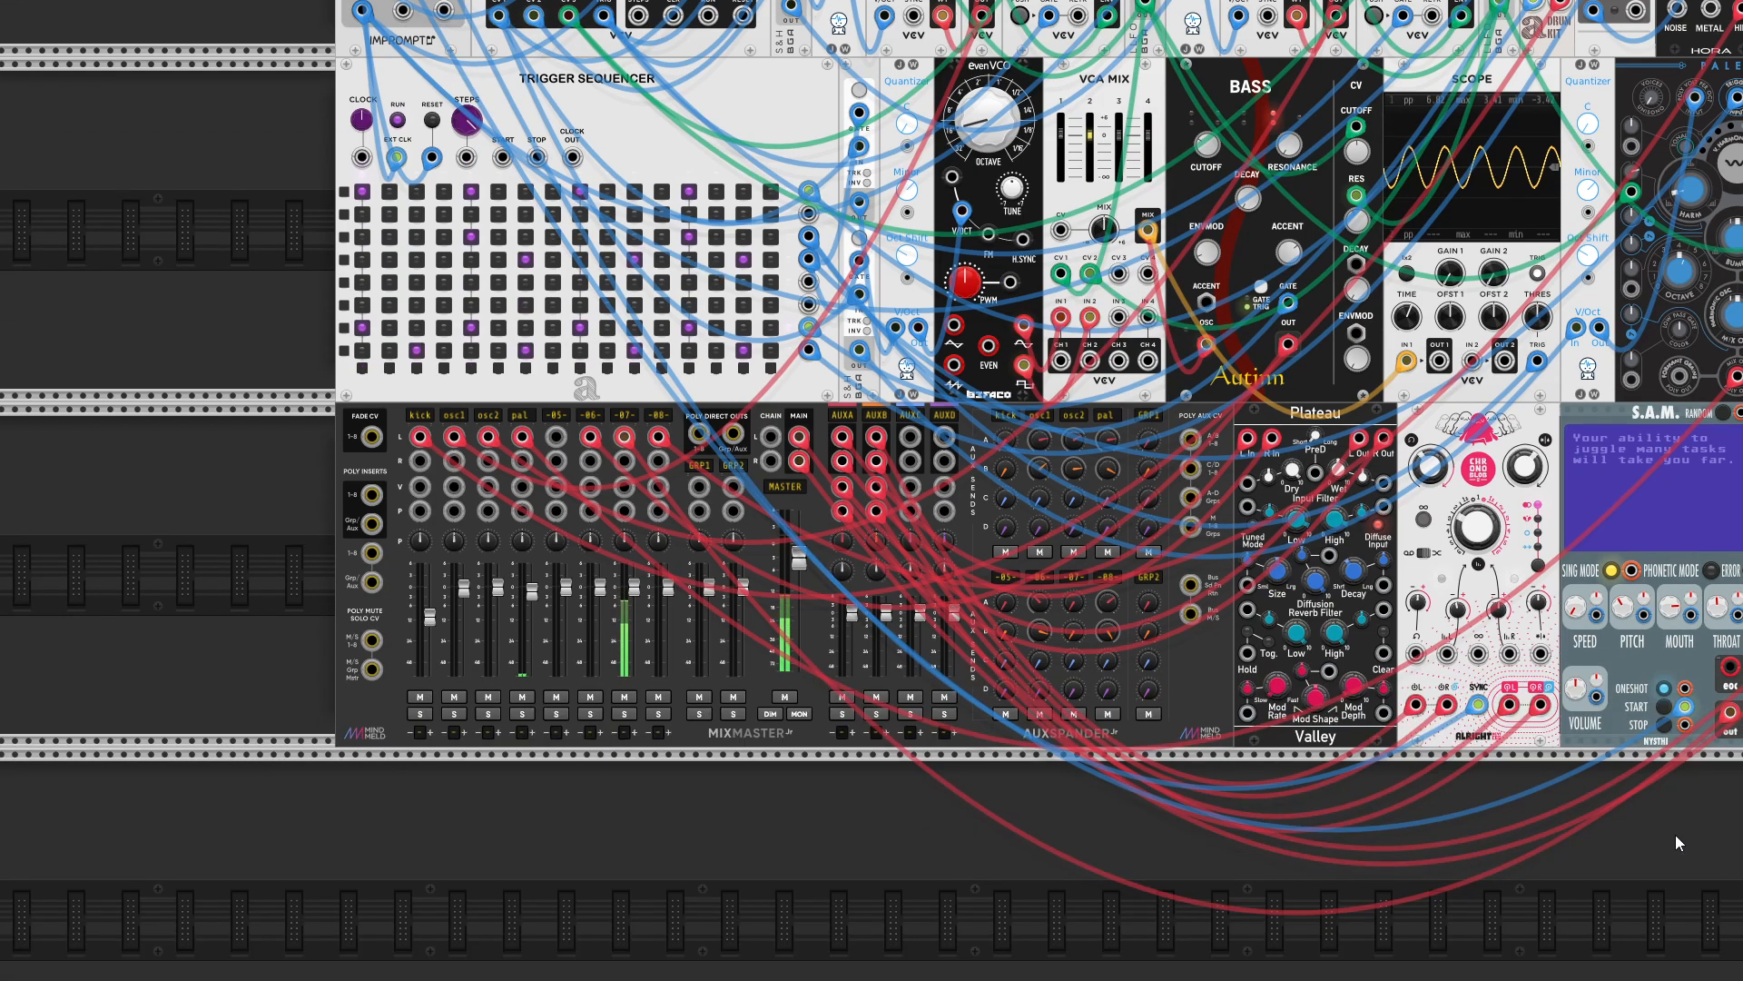
right_click(1685, 723)
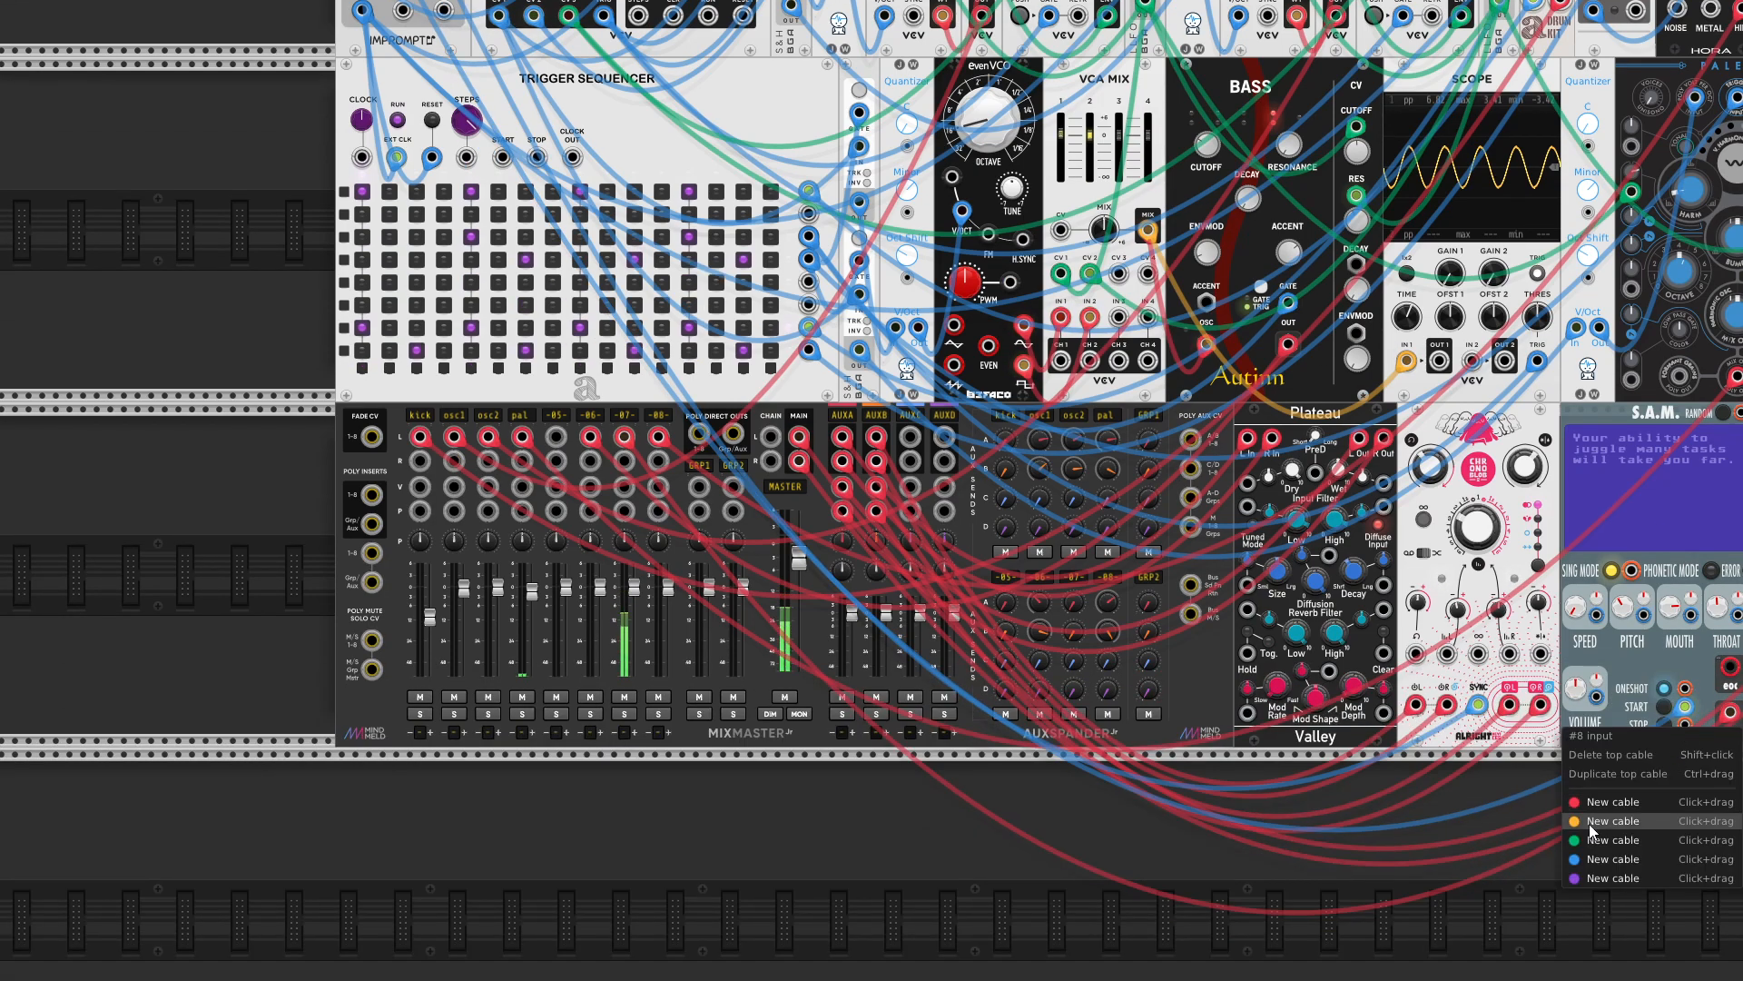
drag(1593, 859, 444, 257)
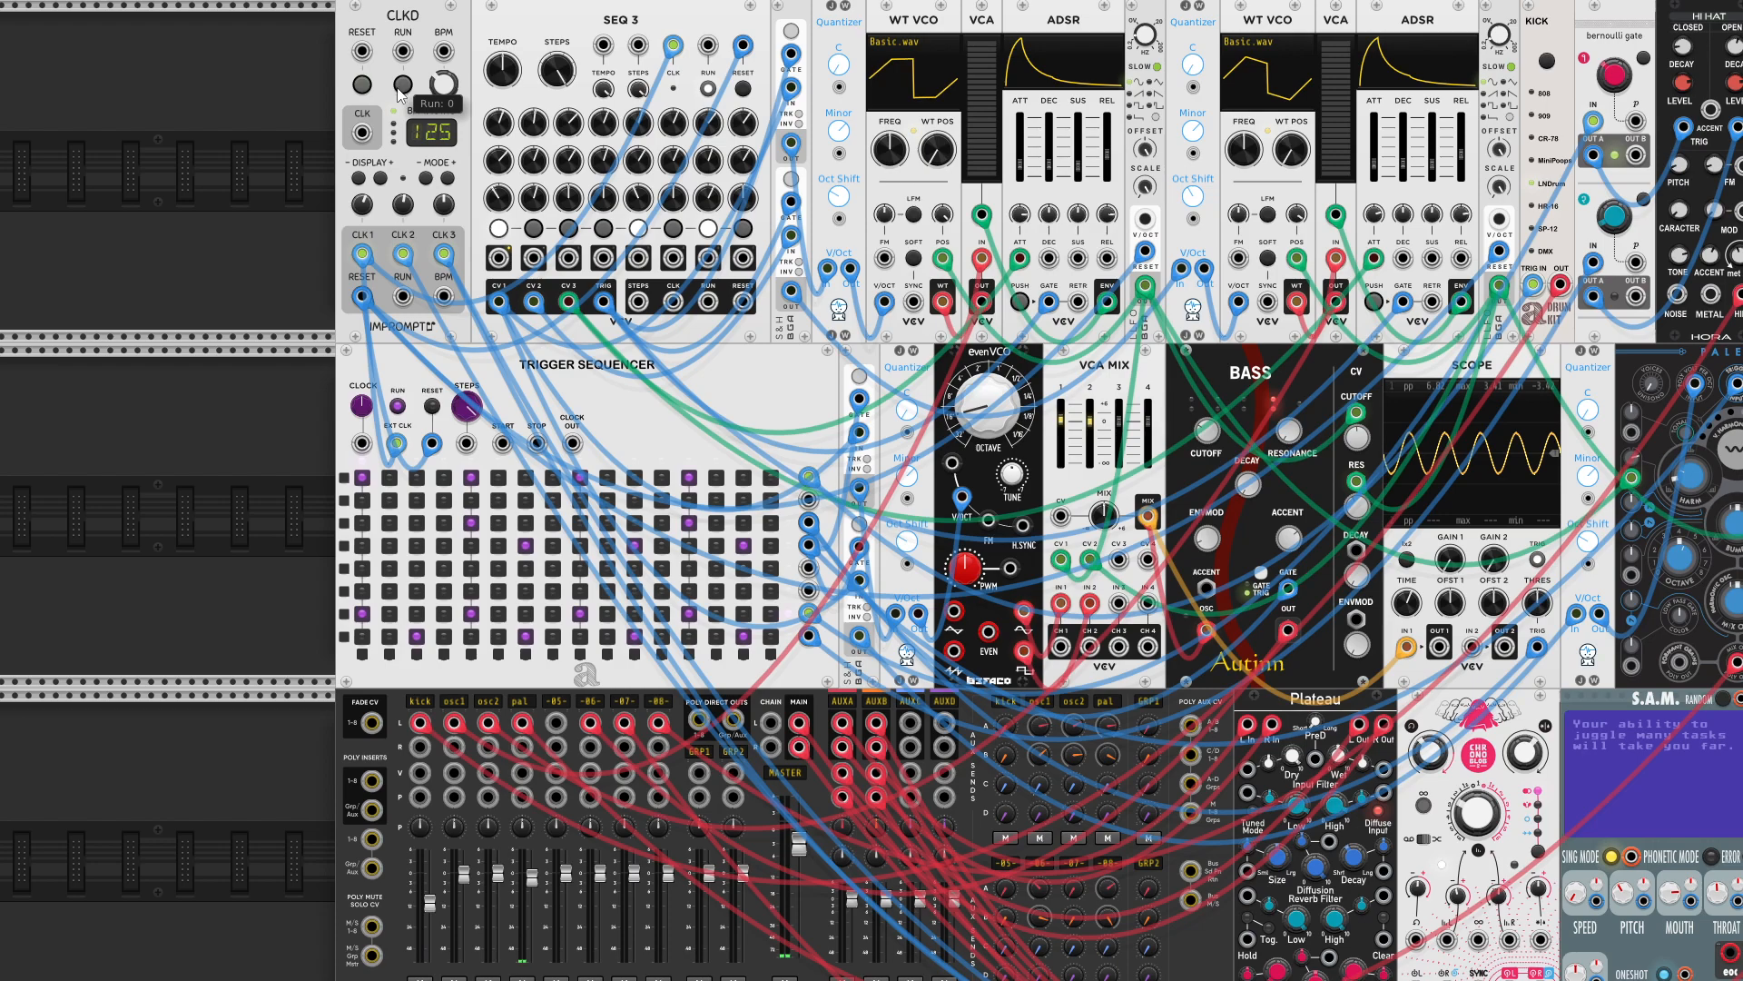
scroll(786, 765, down, 4)
scroll(786, 765, up, 6)
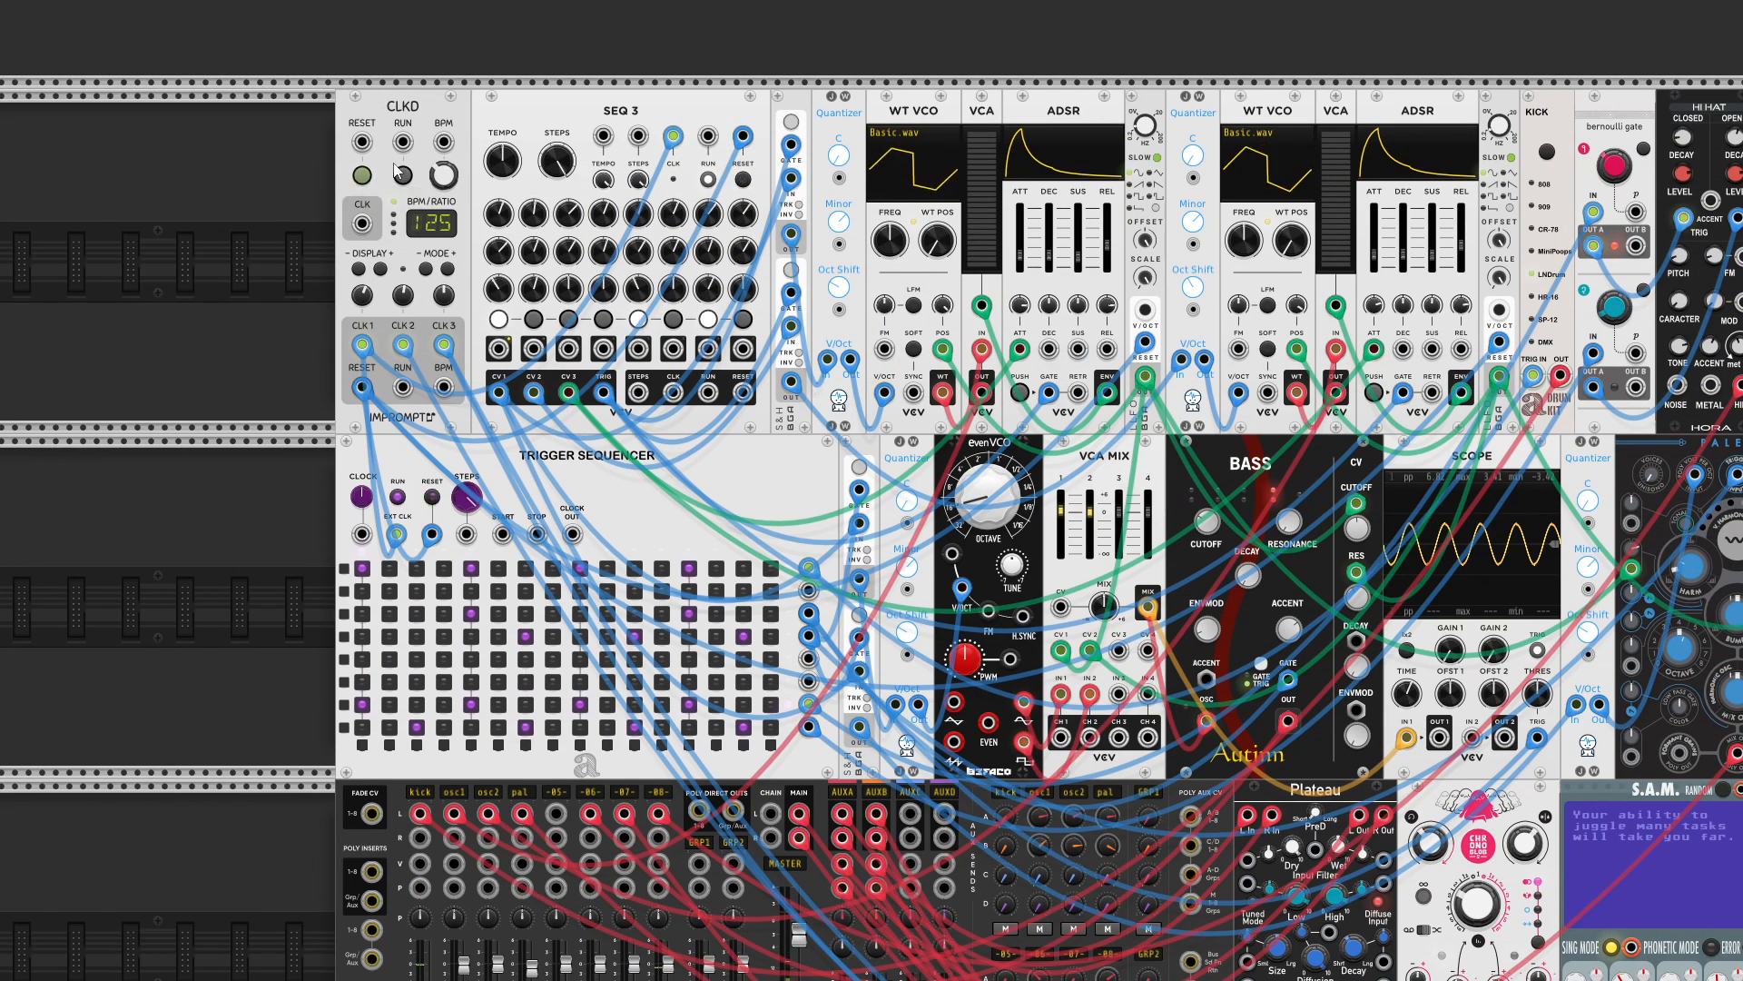
- Adjust S.A.M.'s speed, mouth and throat while the patch plays, and turn sing mode off
scroll(1218, 701, down, 8)
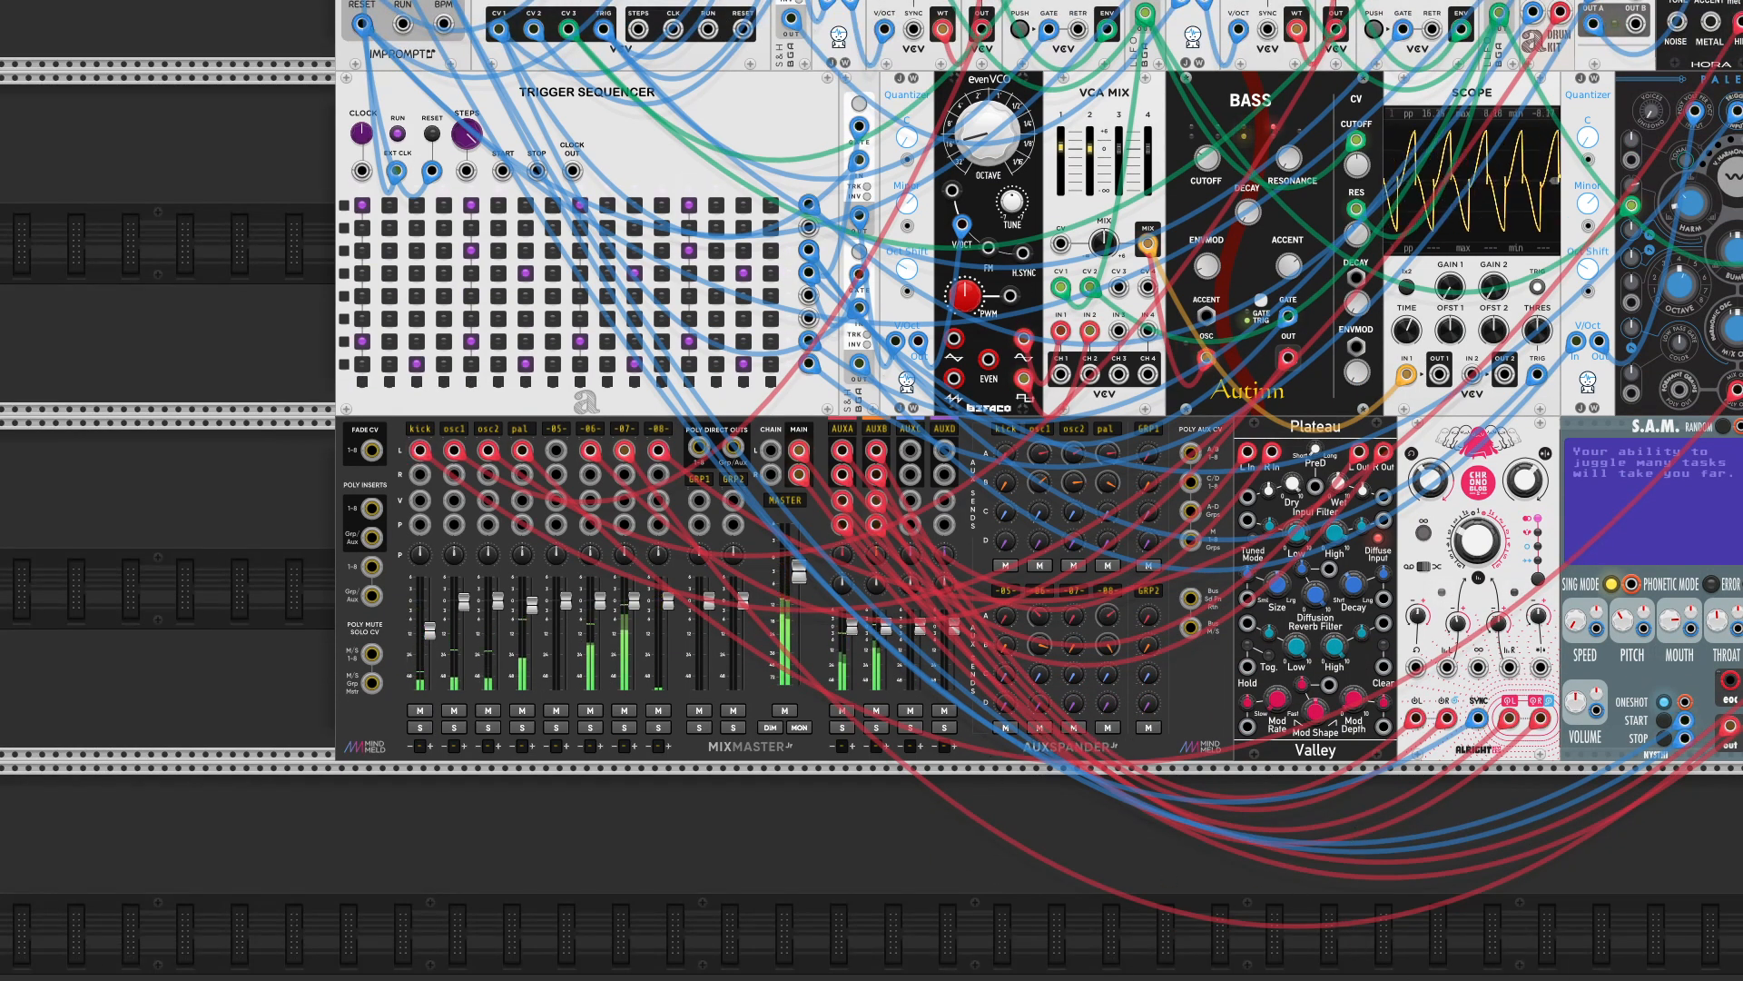
scroll(1165, 933, right, 7)
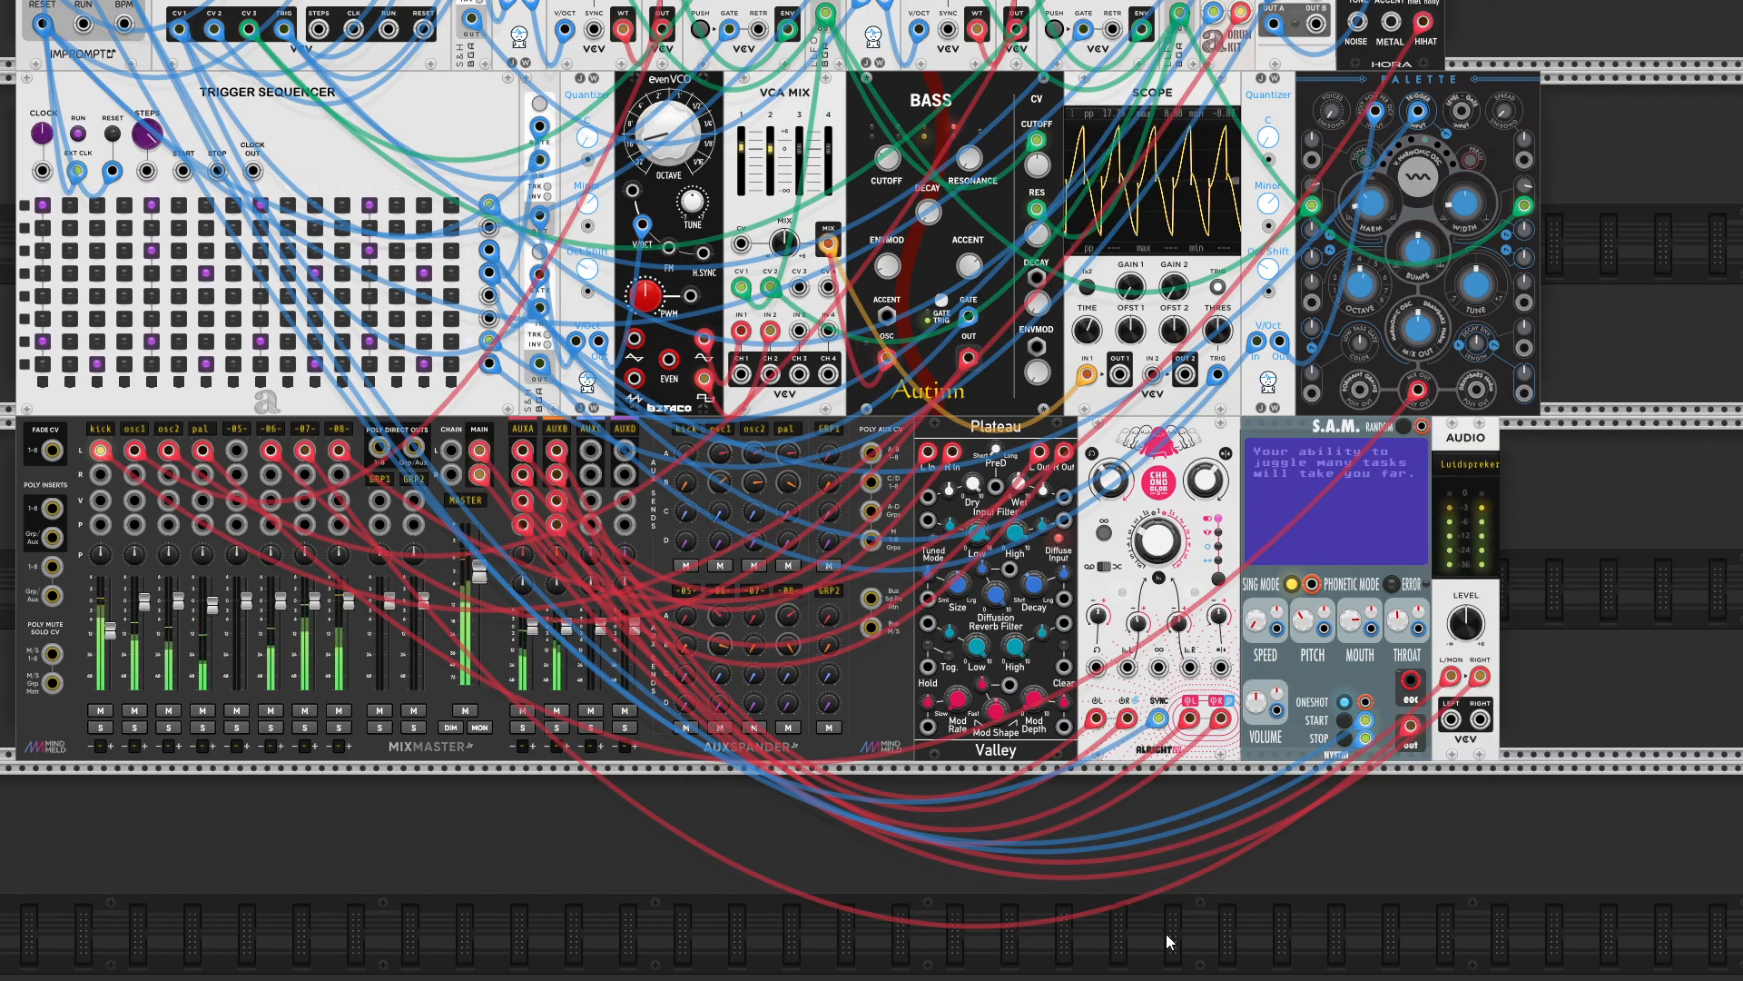
scroll(1166, 933, up, 3)
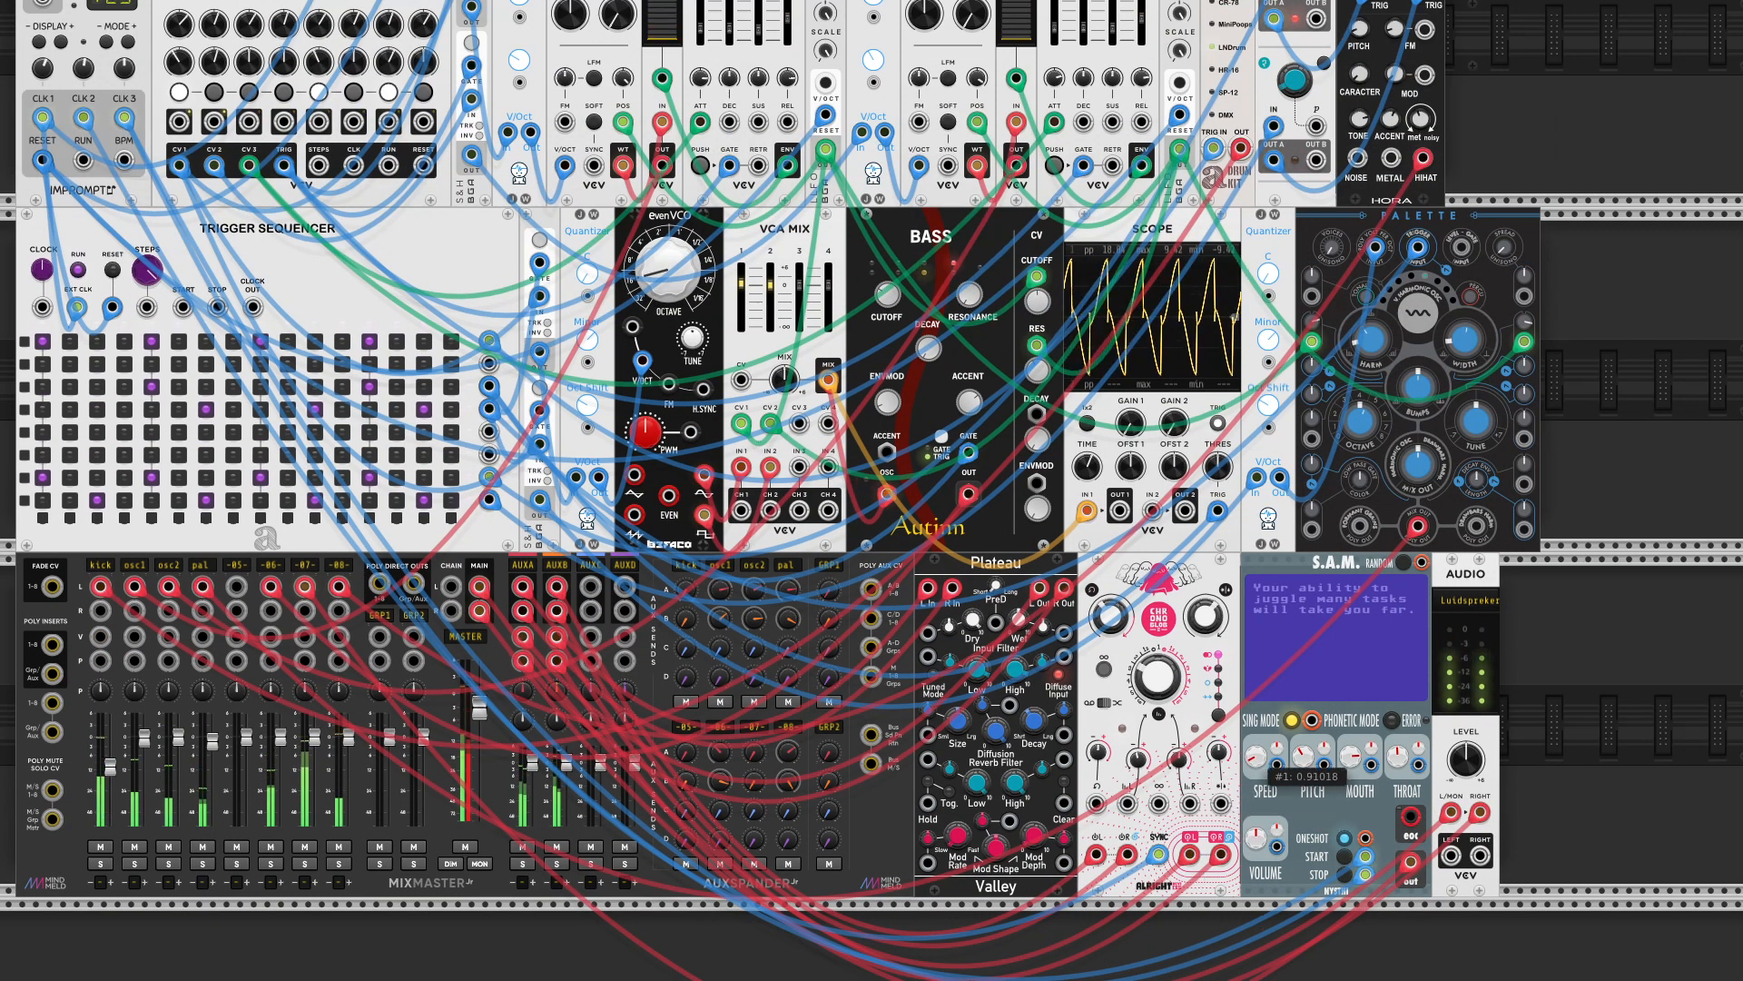
drag(1350, 756, 1350, 980)
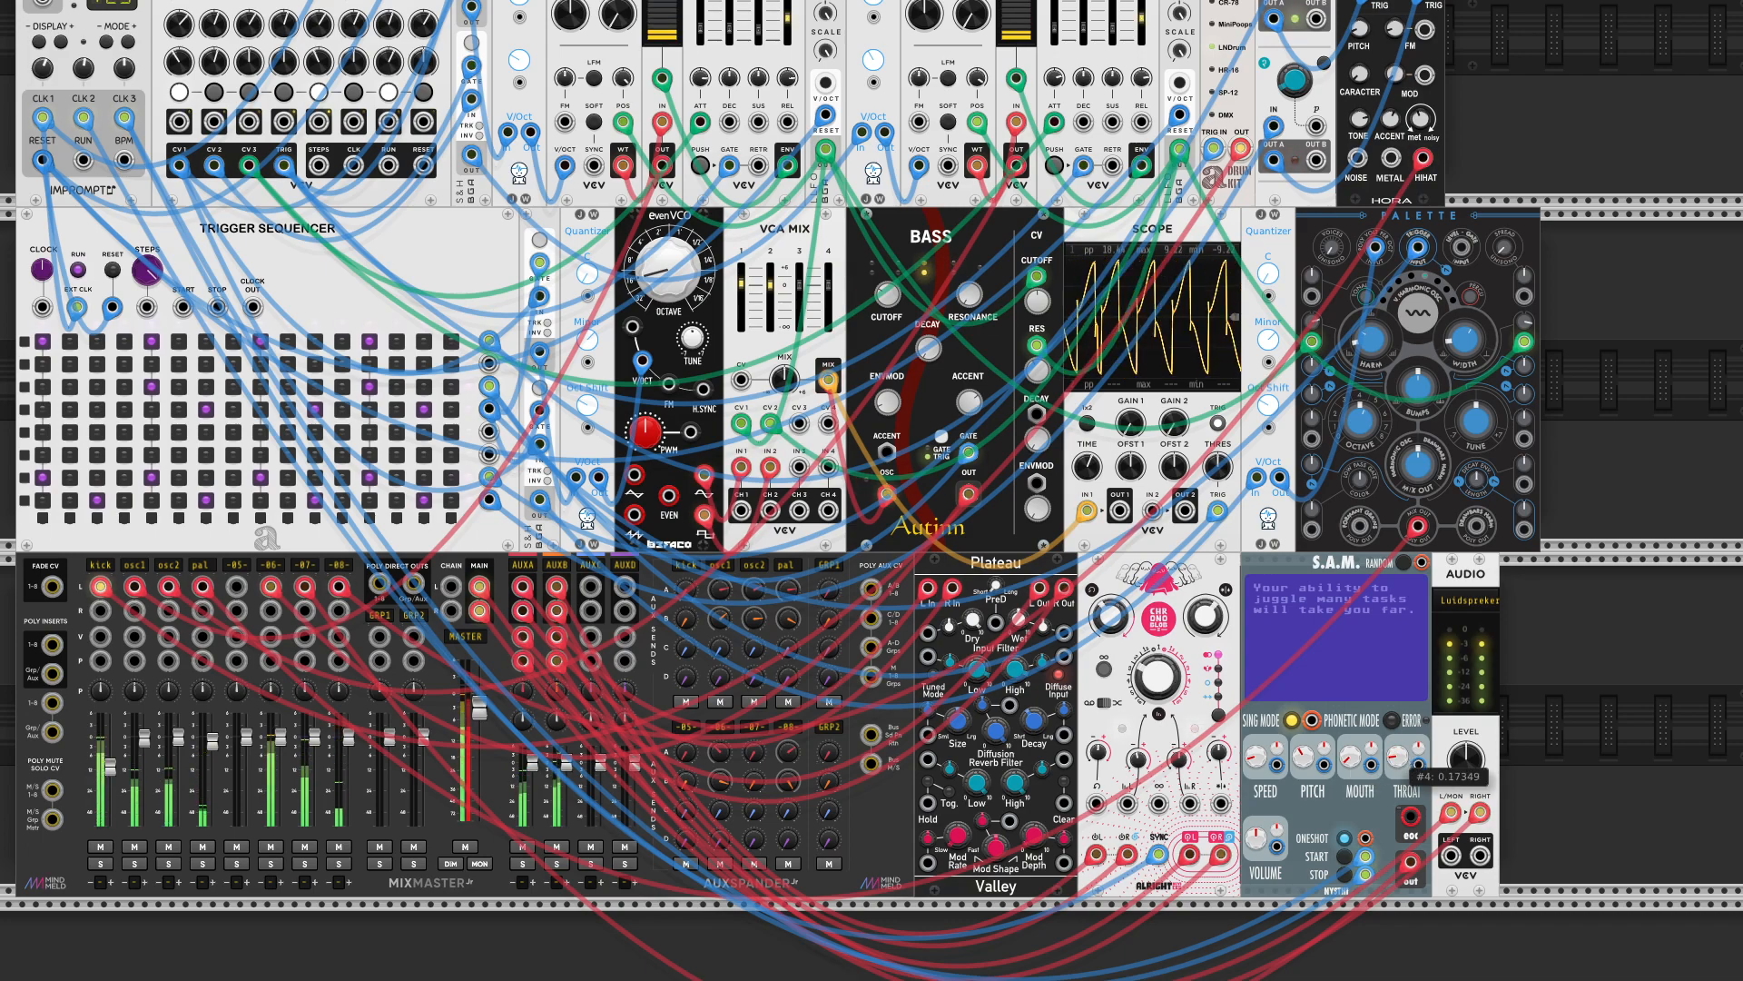
drag(1255, 757, 1254, 713)
drag(1352, 756, 1352, 726)
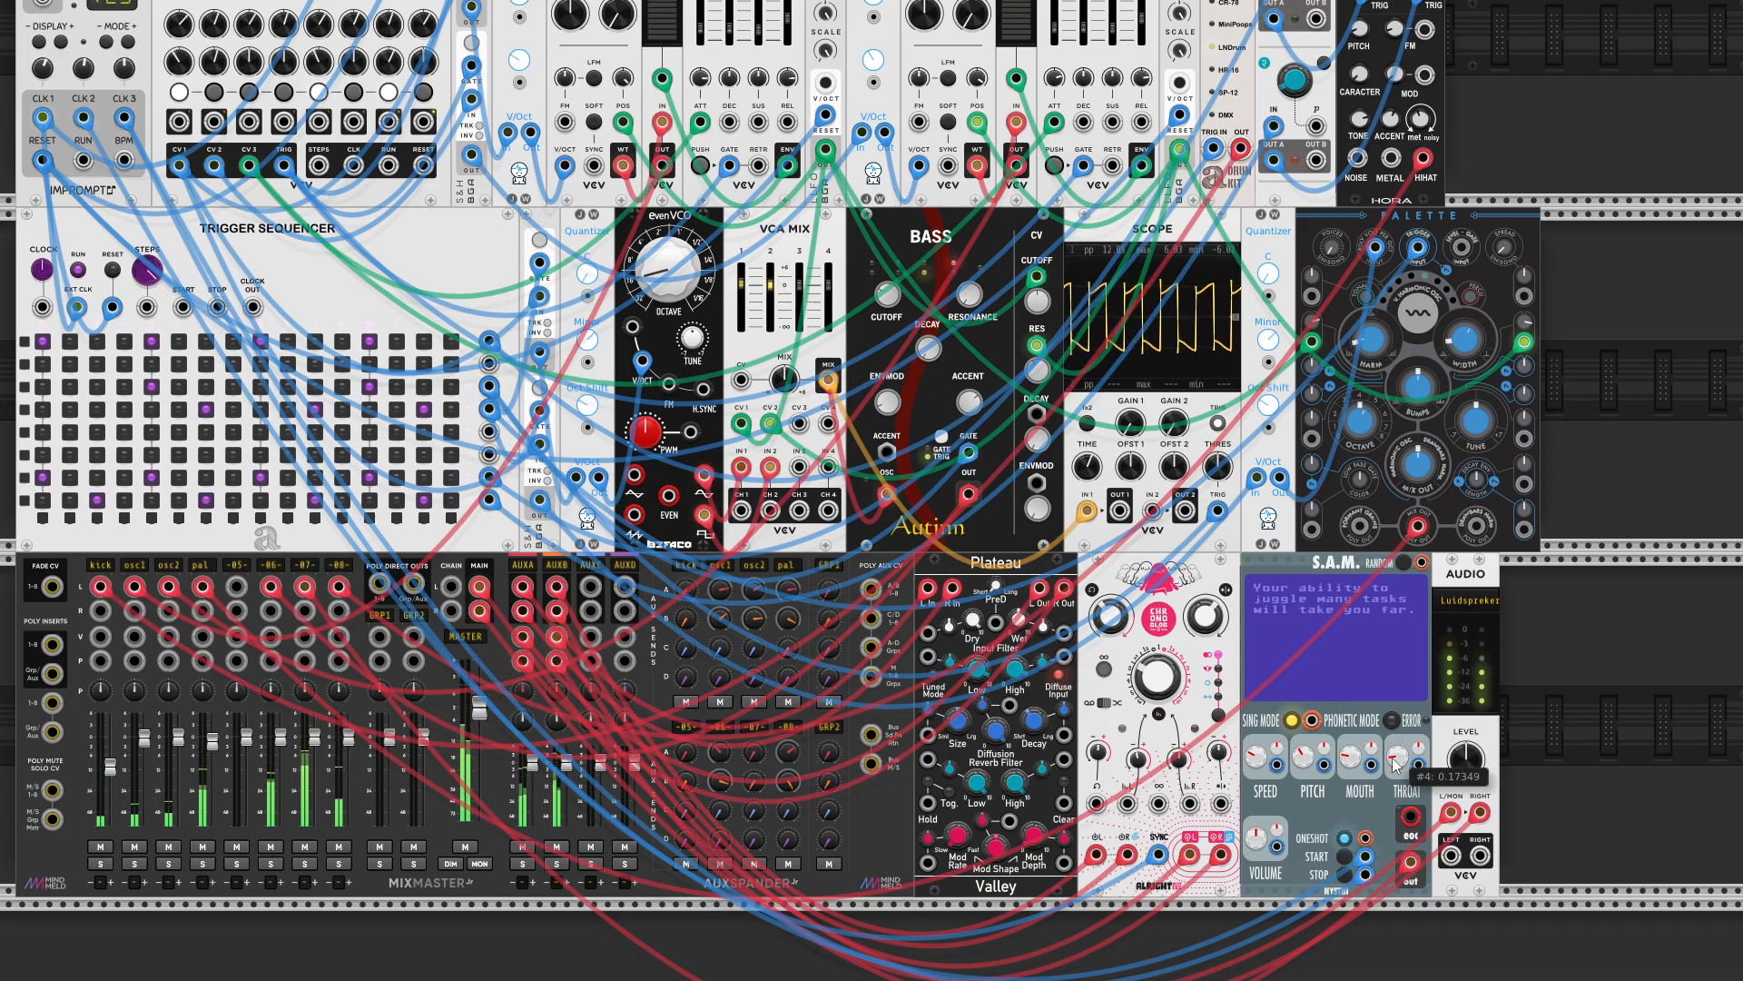
drag(1401, 767, 1401, 741)
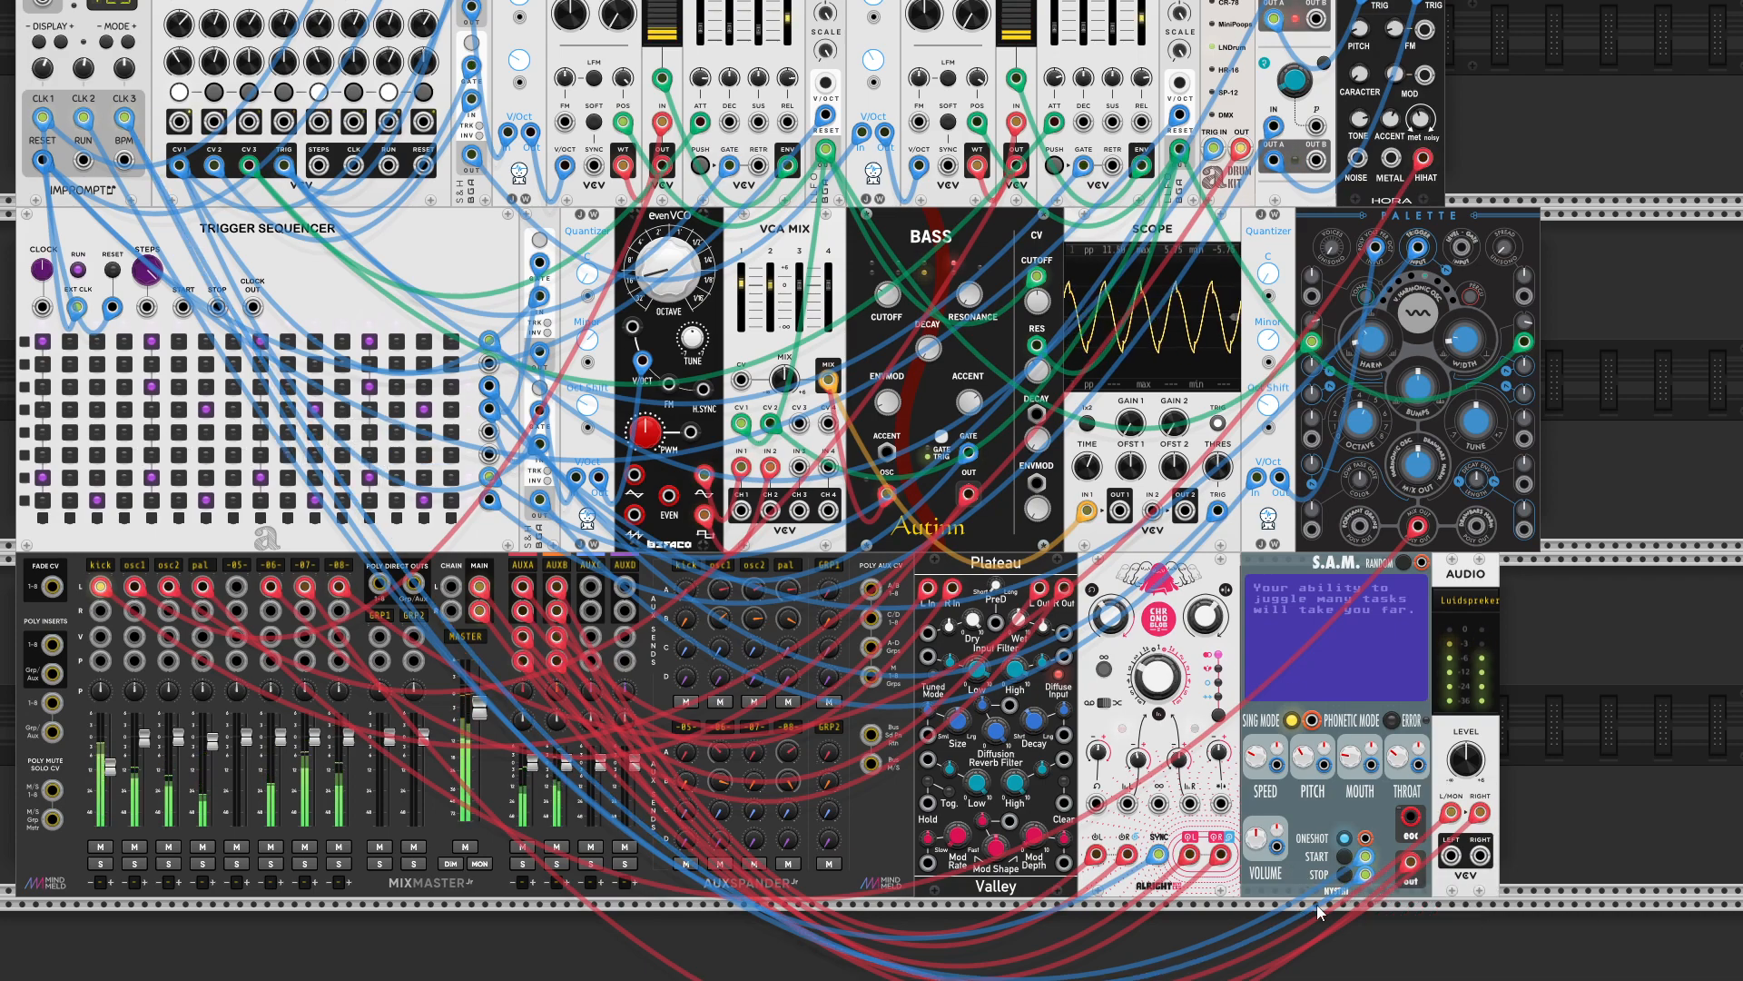
click(1290, 723)
drag(1255, 759, 1399, 755)
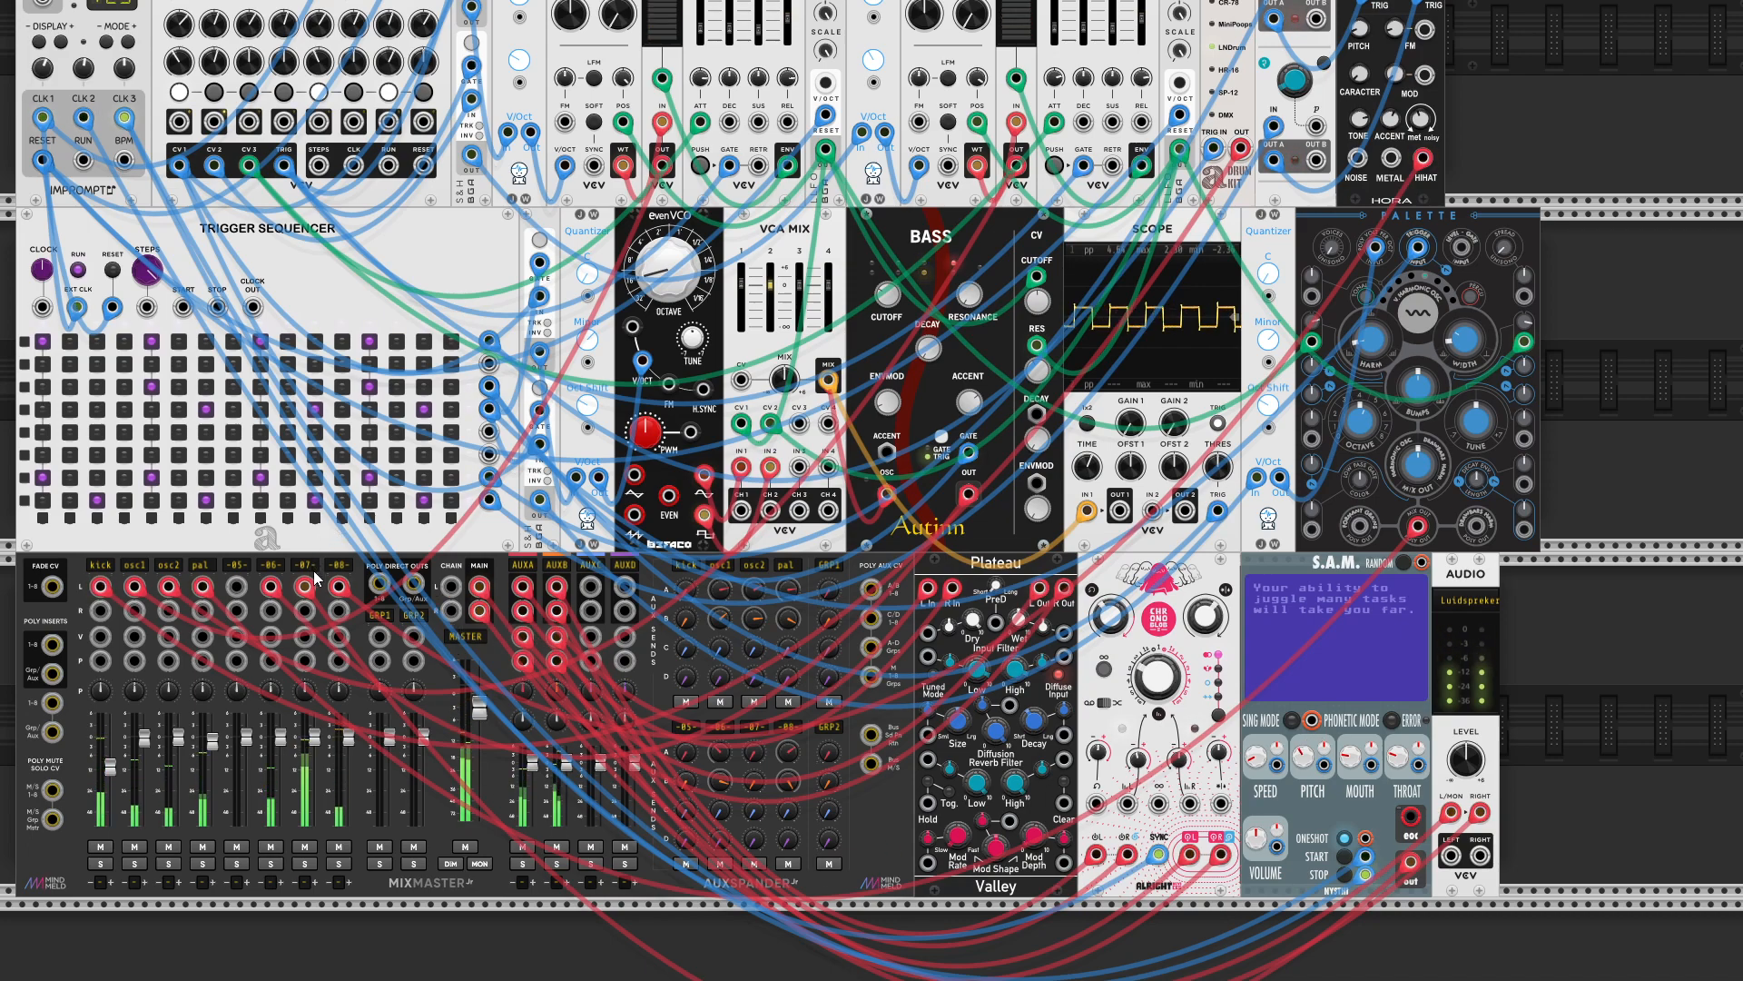
- Raise the AUXB send of mixer track 7 to 0 dB on the AuxSpander
drag(788, 751, 788, 736)
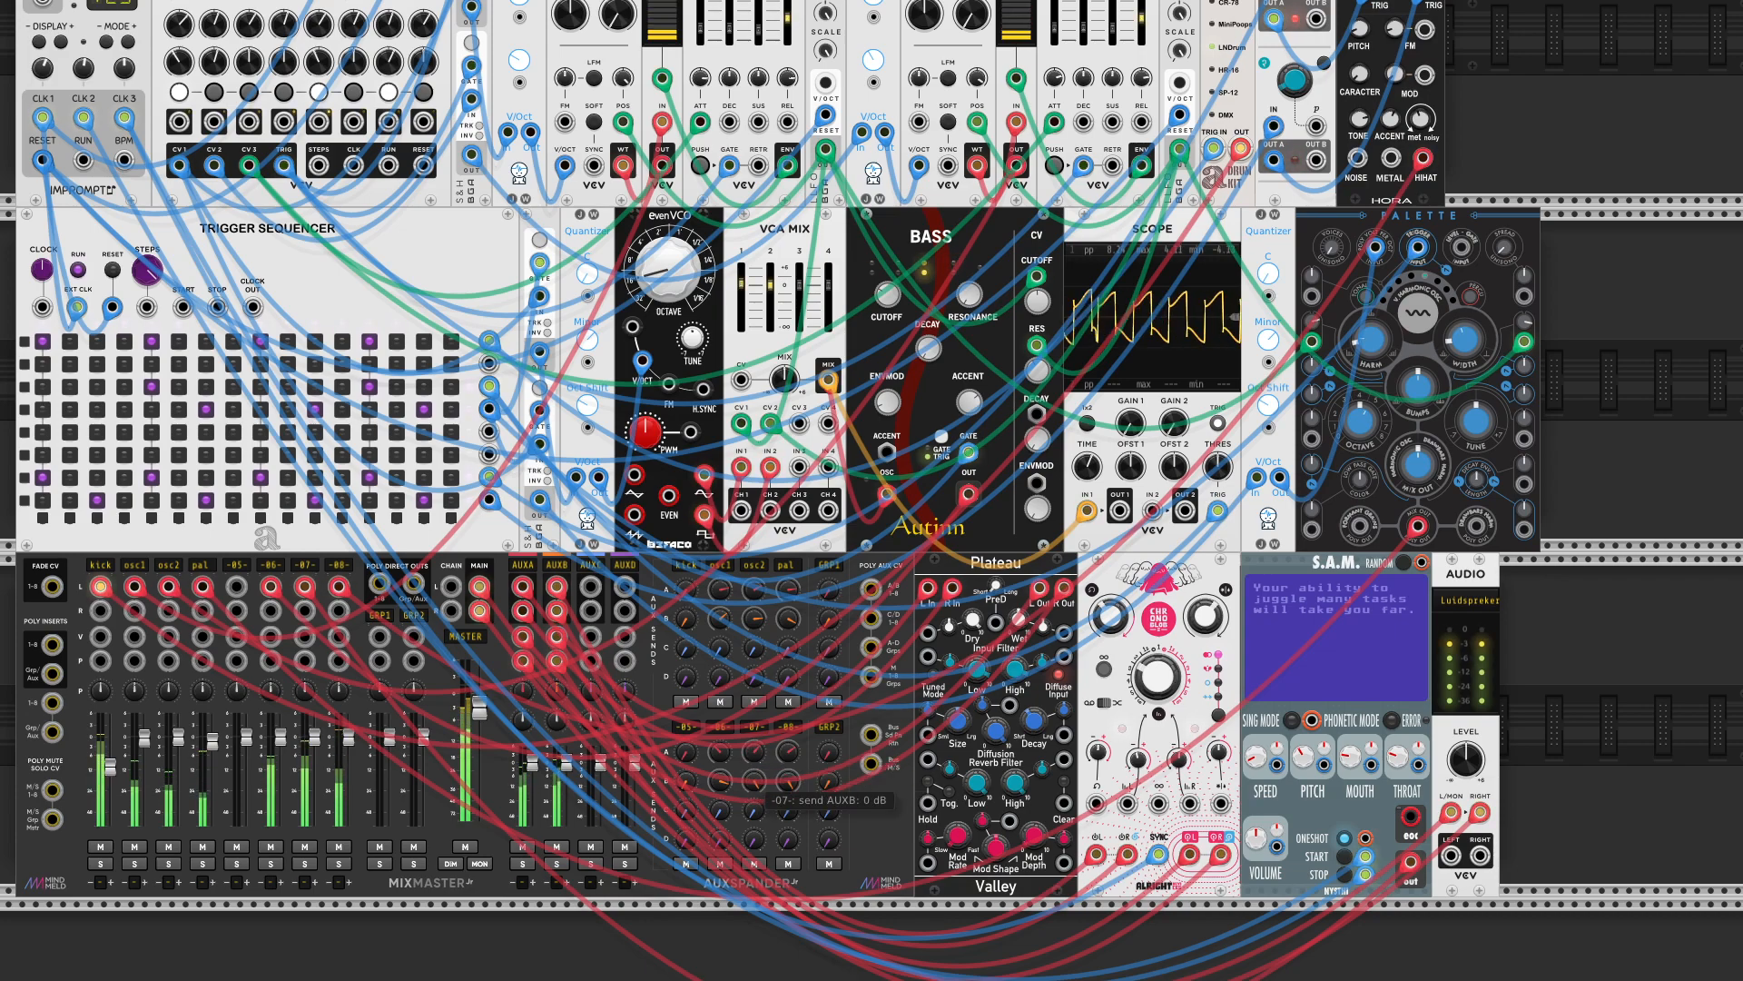
- Rebalance the speech channel in the mixer by fine-tuning the AUXB send, track 7's fader and the AUXB return level
drag(788, 779, 788, 781)
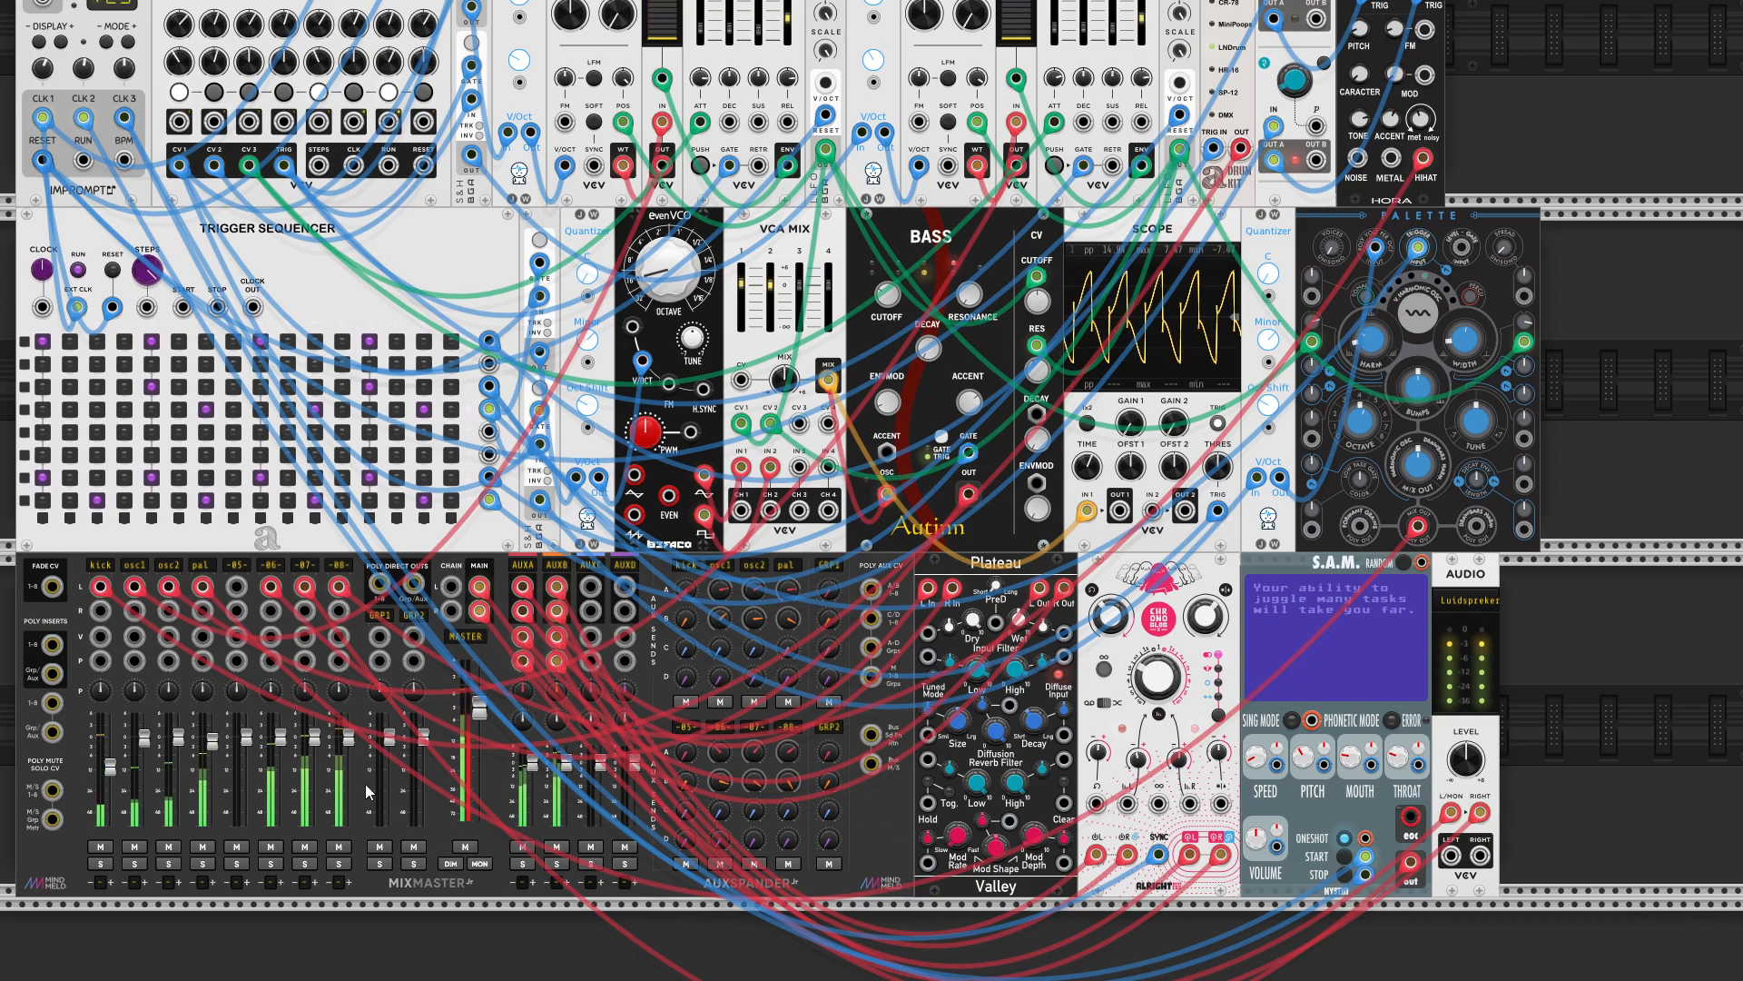
drag(313, 749, 313, 758)
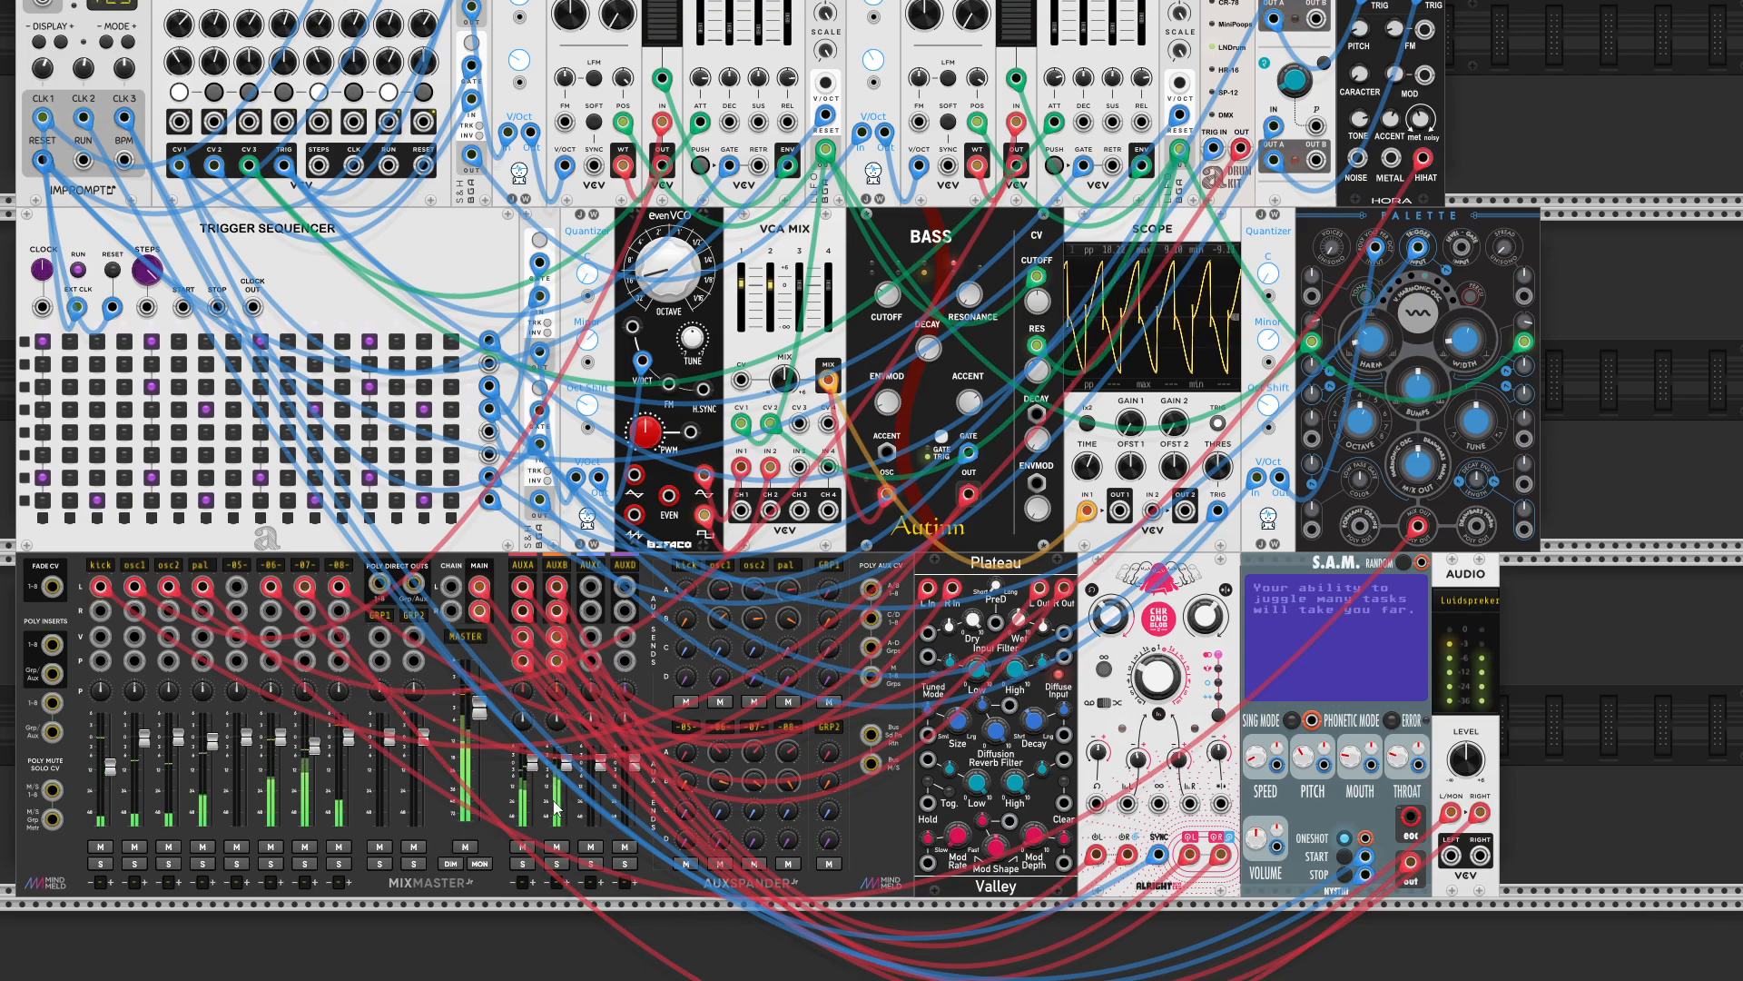
drag(565, 765, 565, 769)
- Reshape S.A.M.'s voice by adjusting its mouth, pitch, speed and throat while the patch plays
drag(1350, 759, 1310, 761)
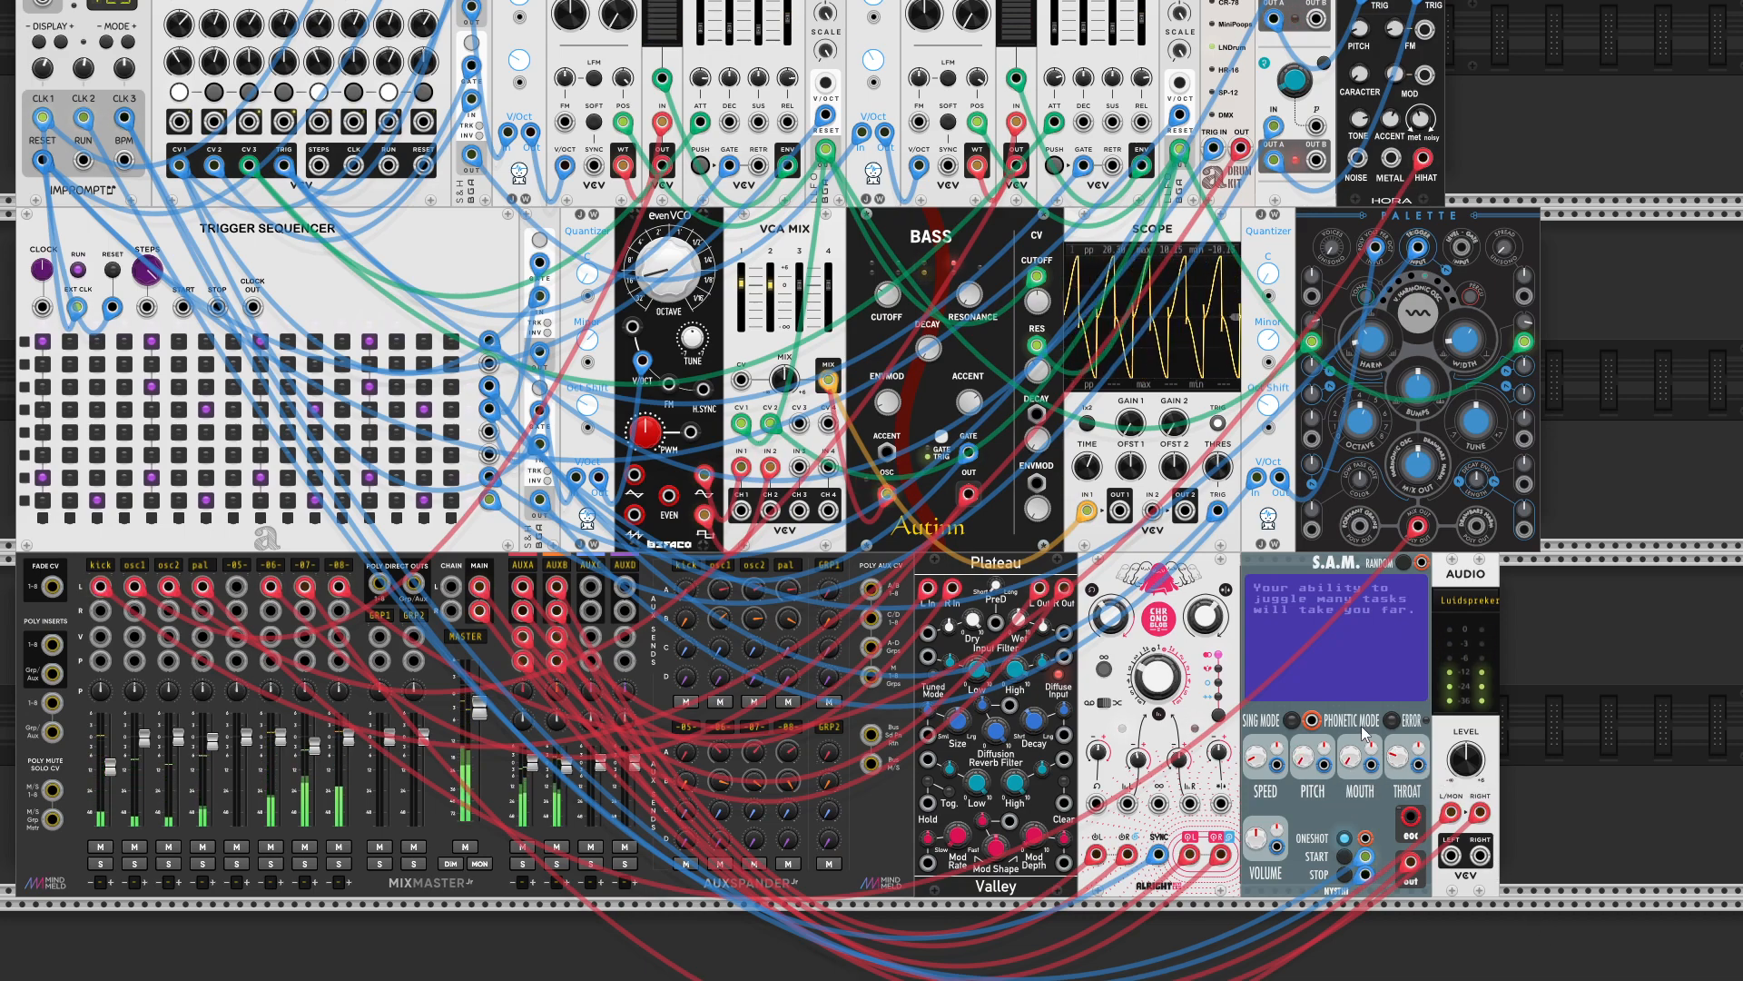
drag(1256, 755, 1259, 737)
drag(1411, 758, 1412, 750)
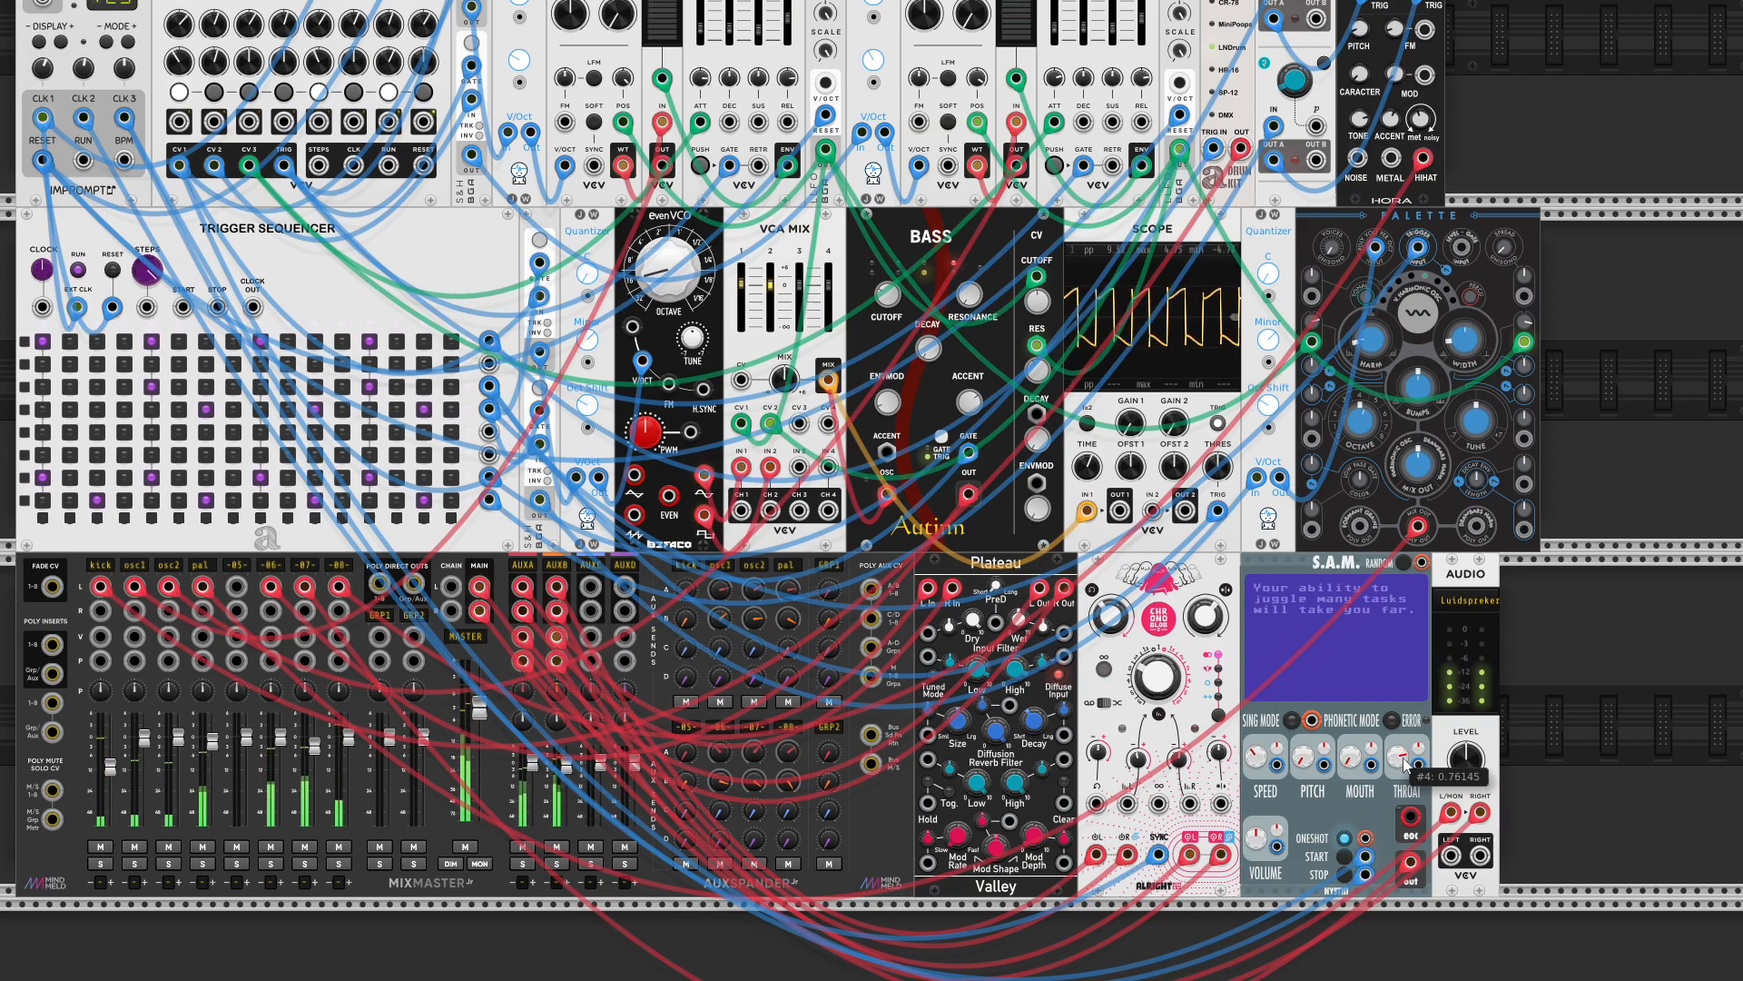
drag(1356, 765, 1356, 757)
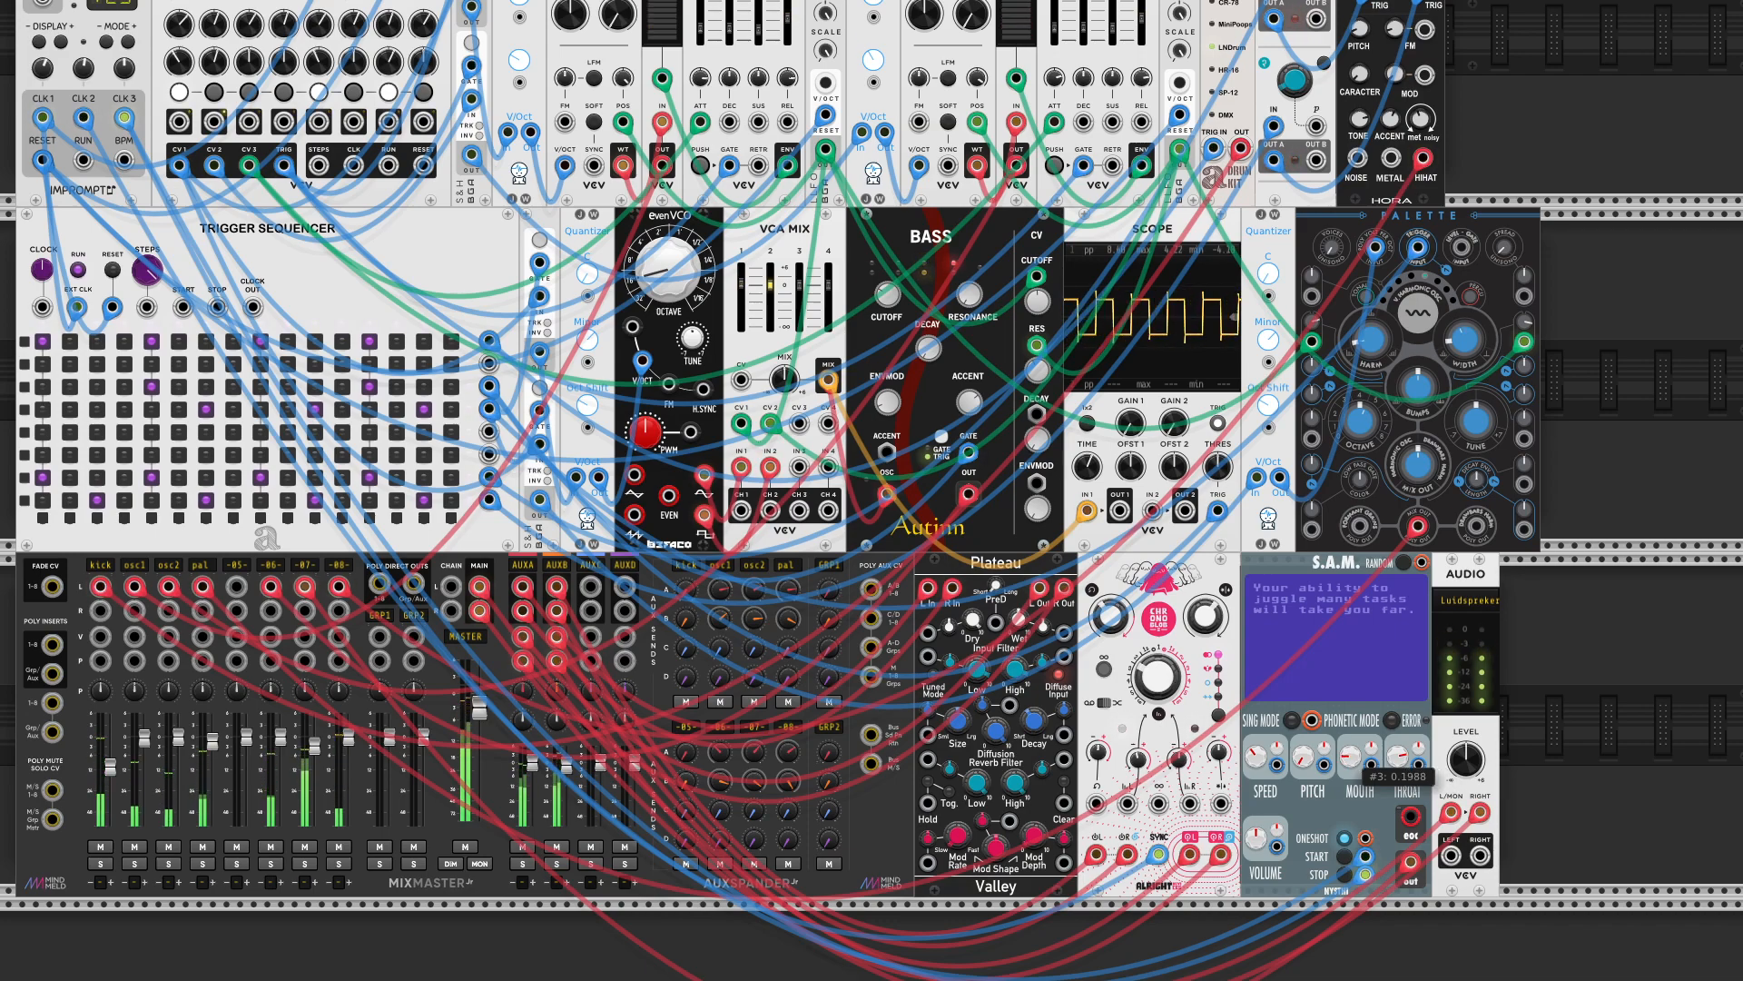
drag(1355, 757, 1400, 756)
scroll(87, 880, up, 2)
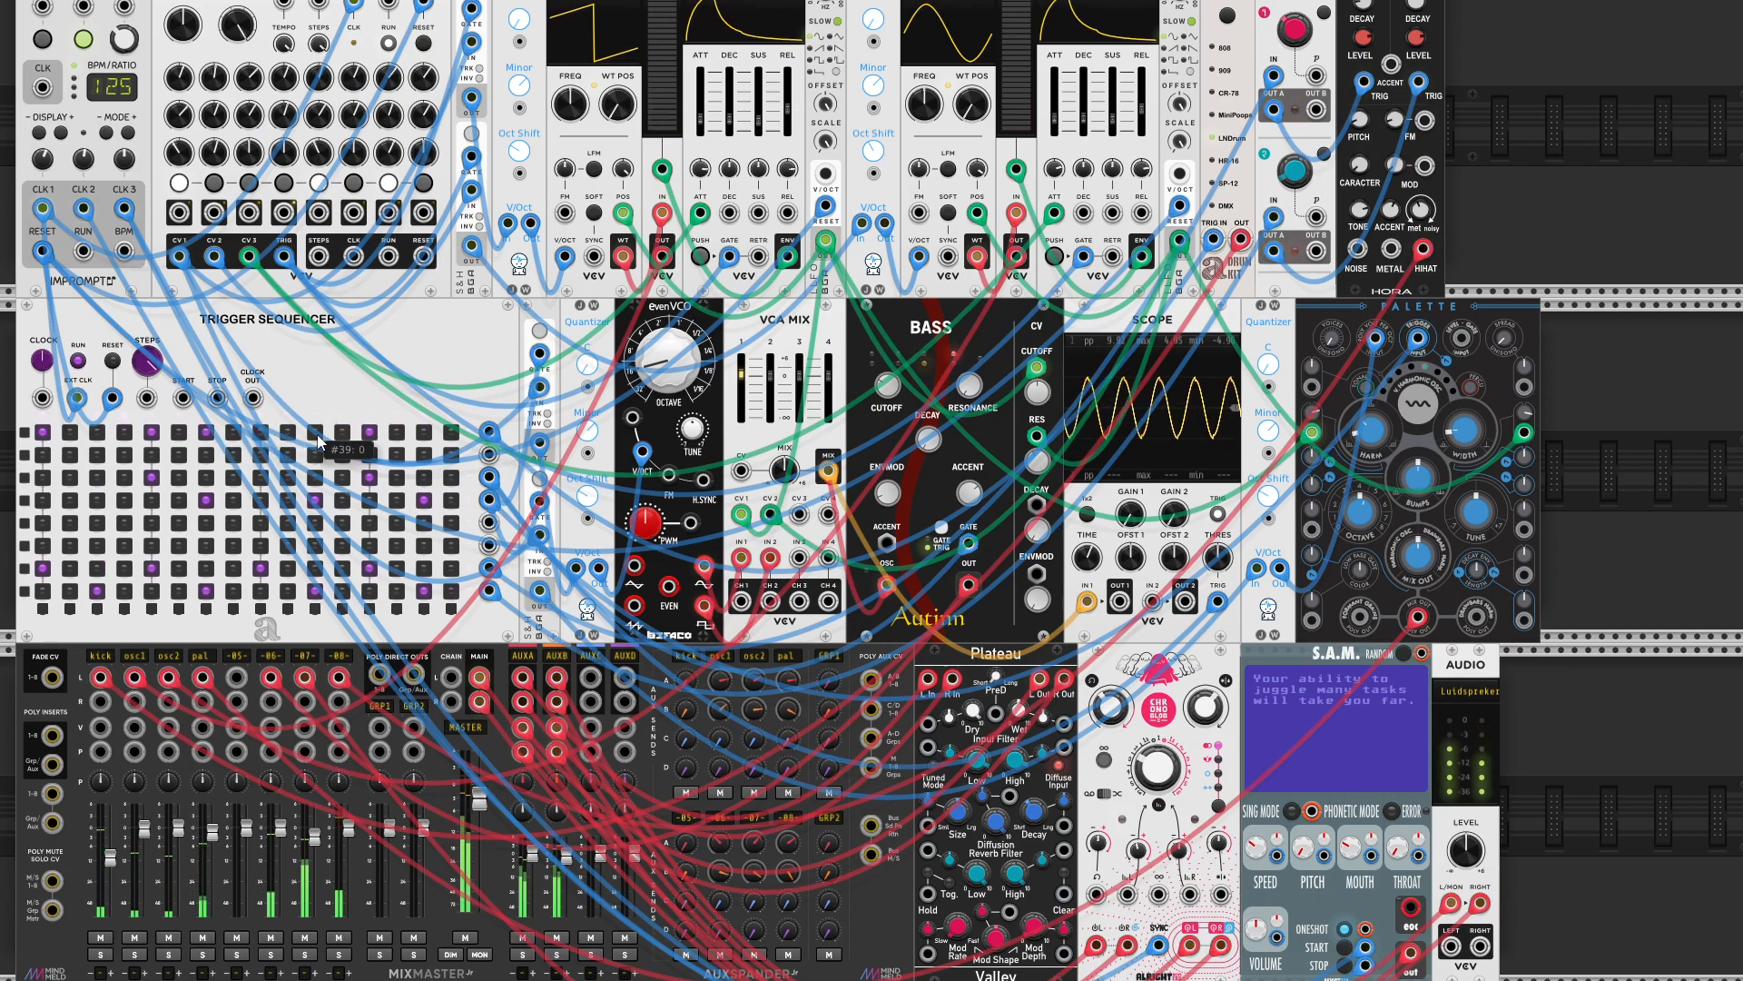
scroll(871, 490, down, 3)
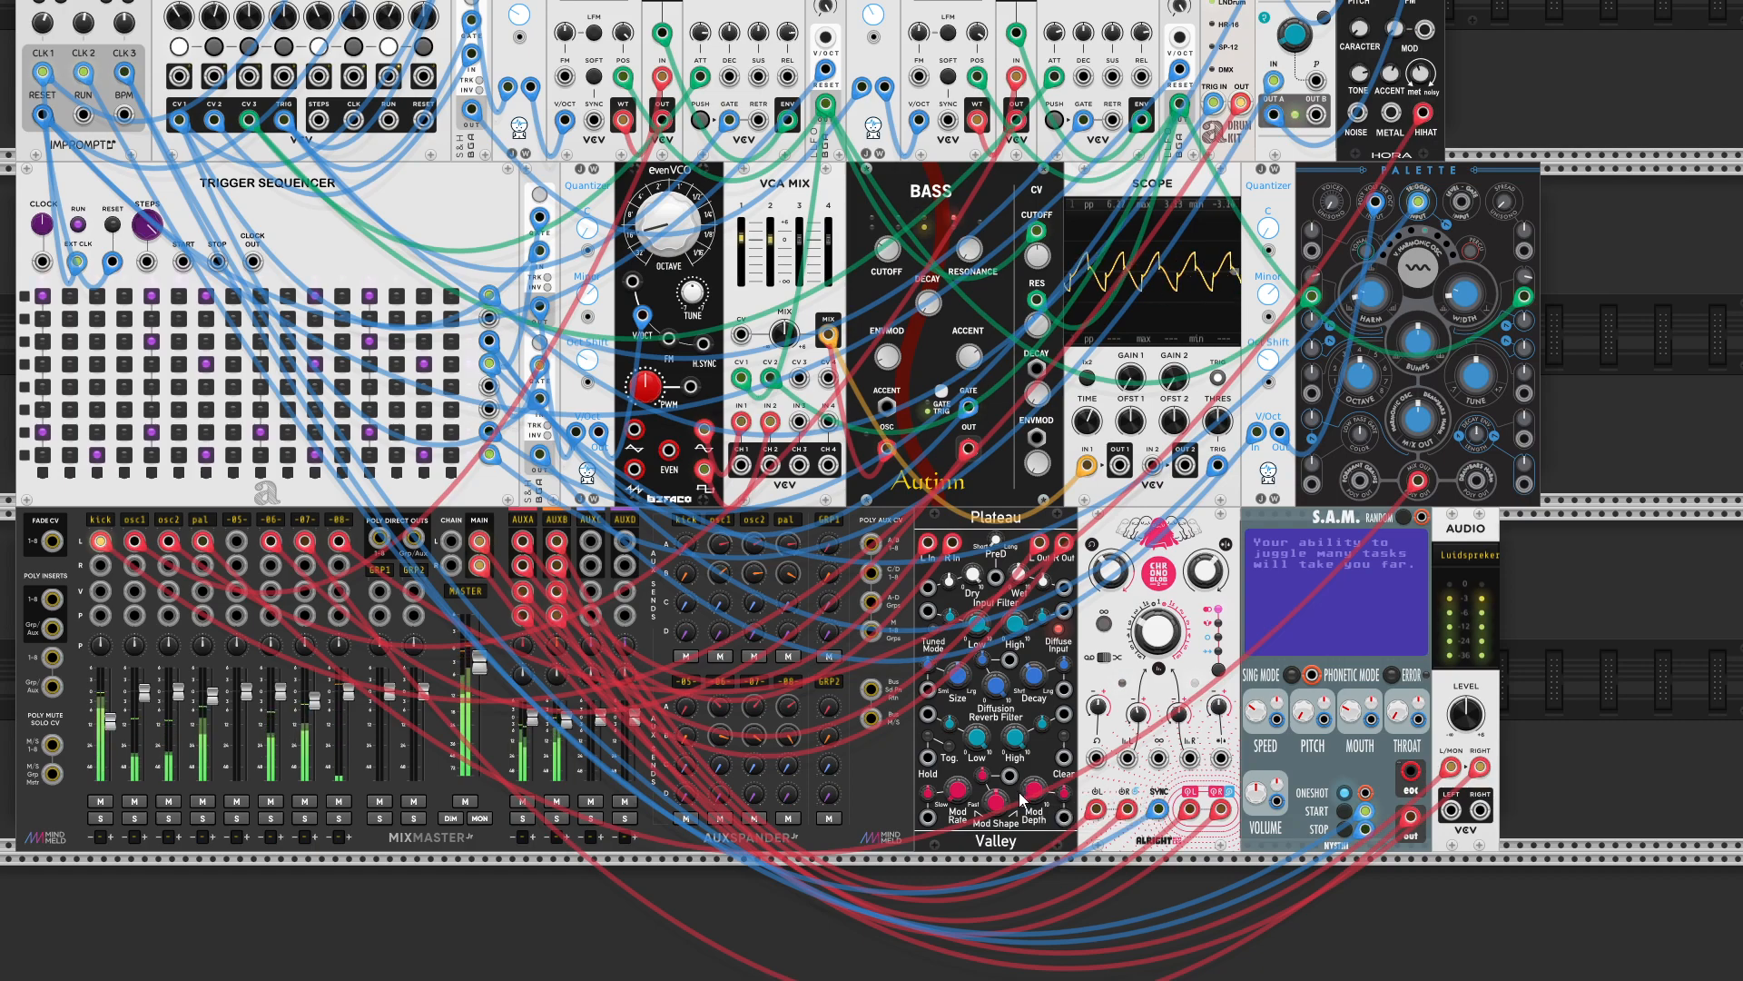
scroll(1212, 740, up, 1)
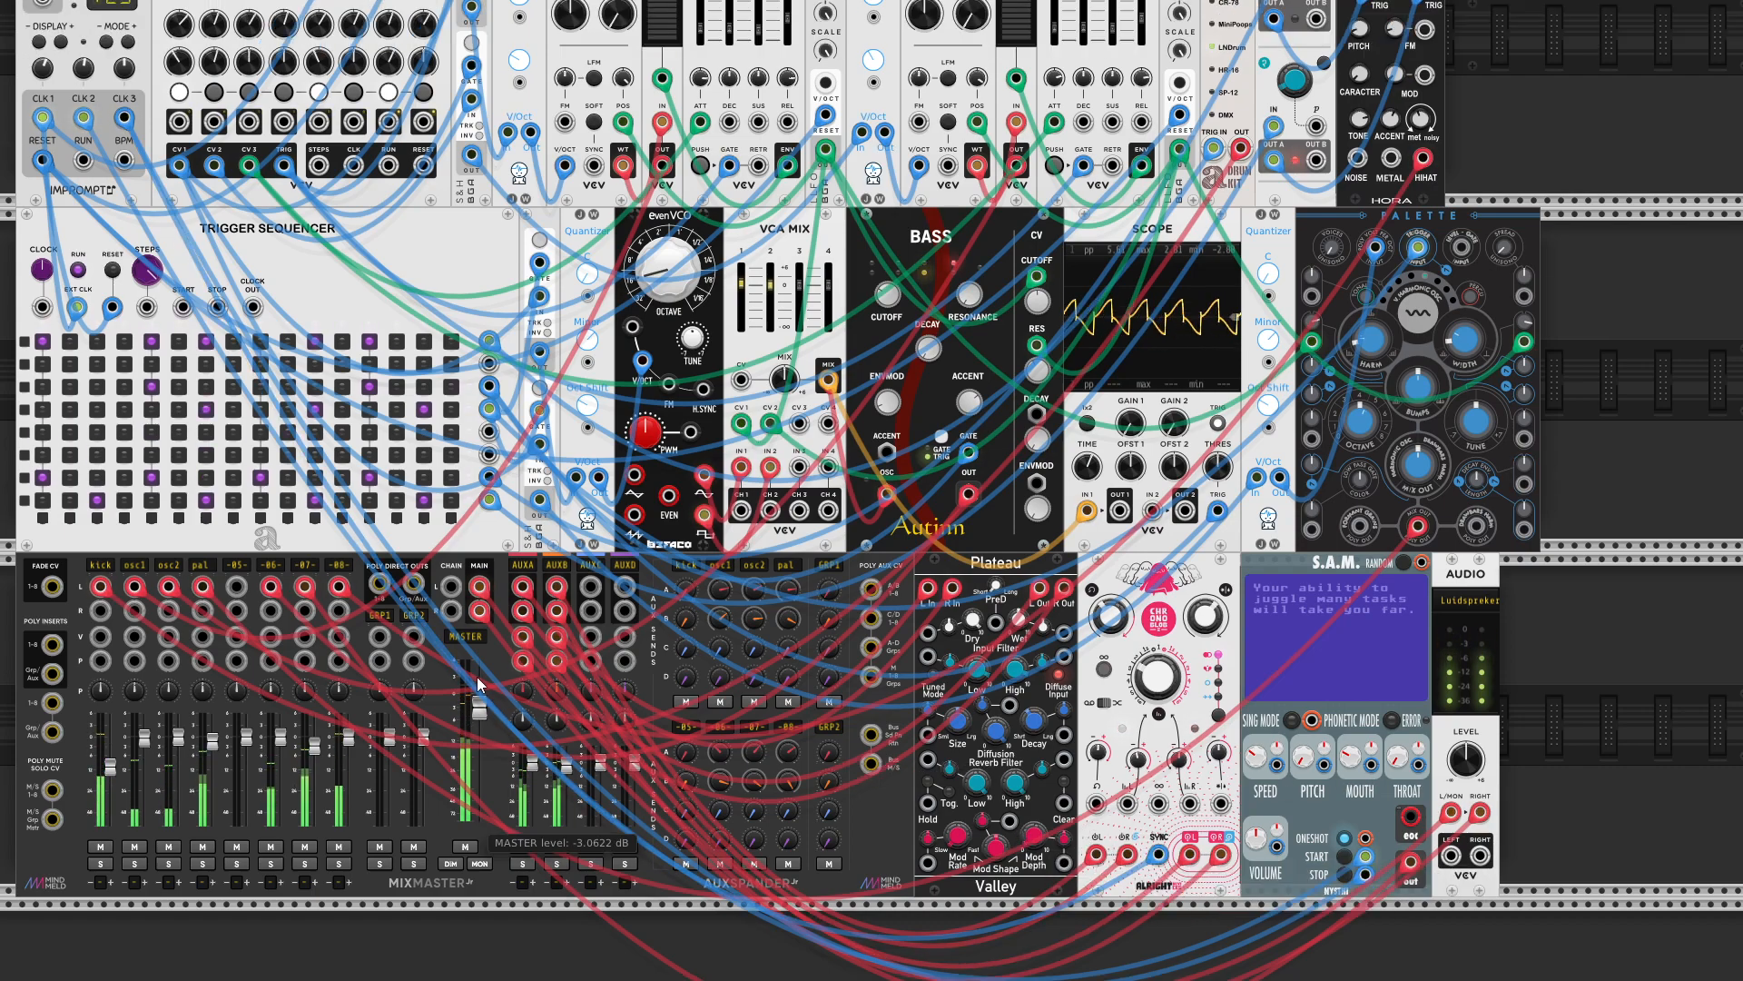
scroll(692, 744, up, 7)
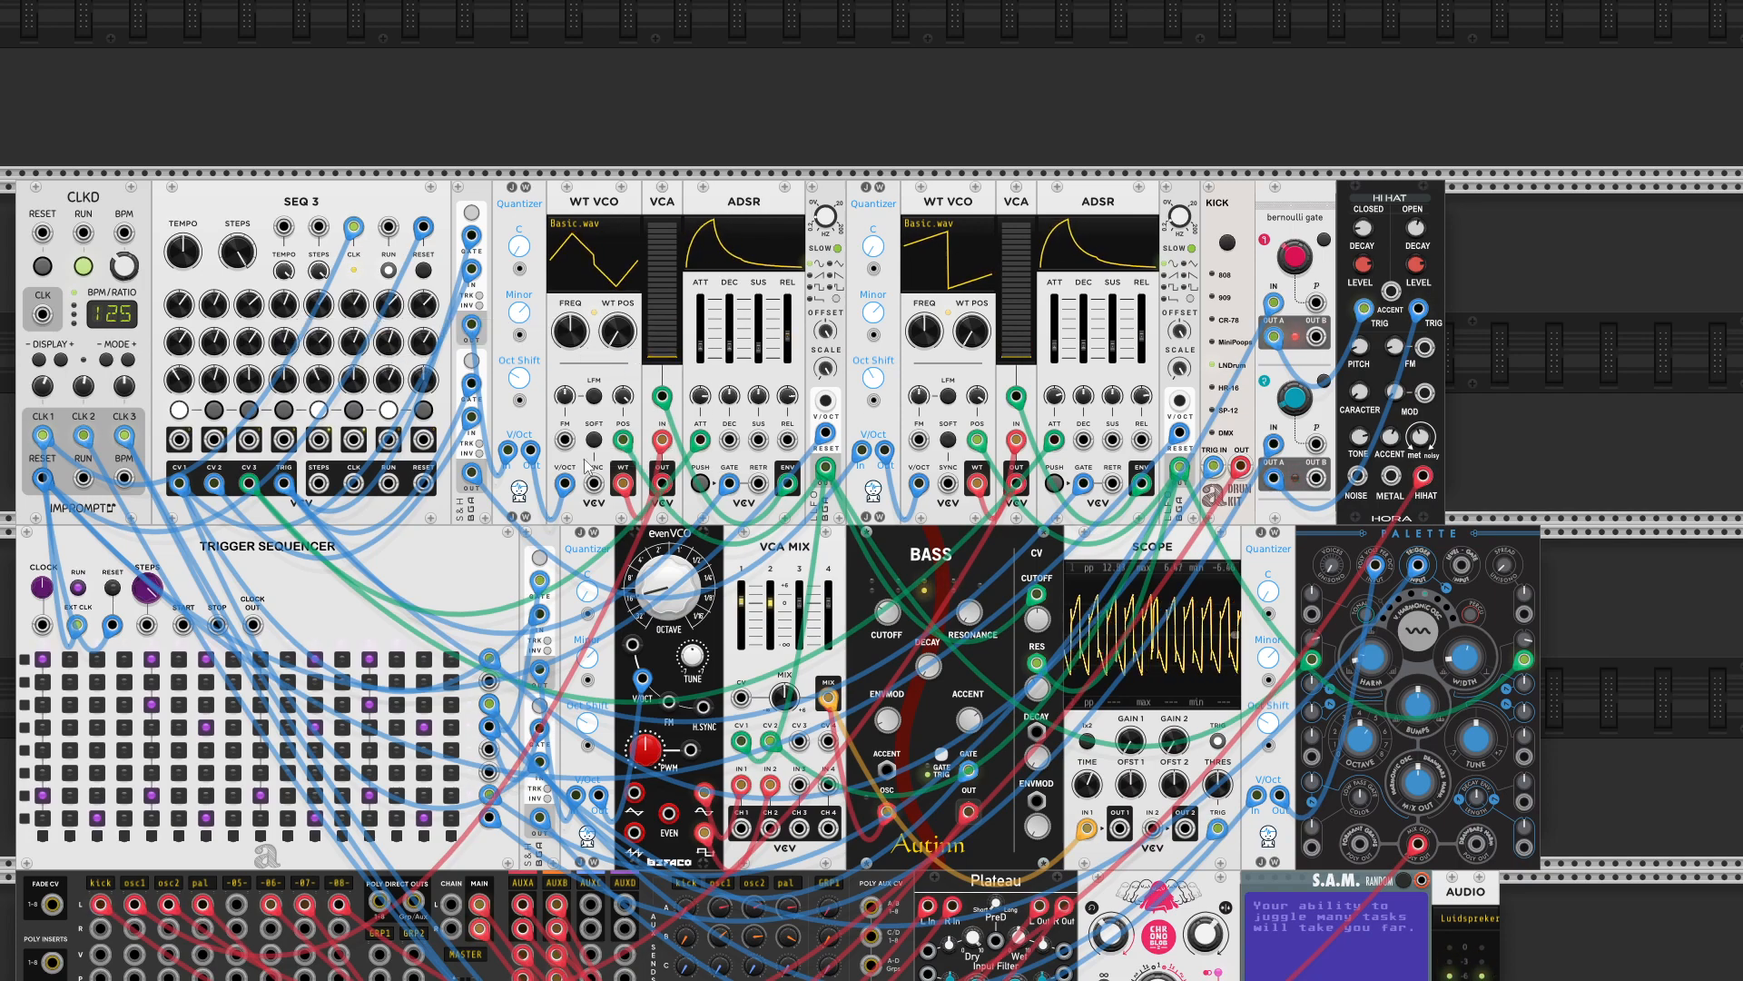
scroll(914, 753, down, 3)
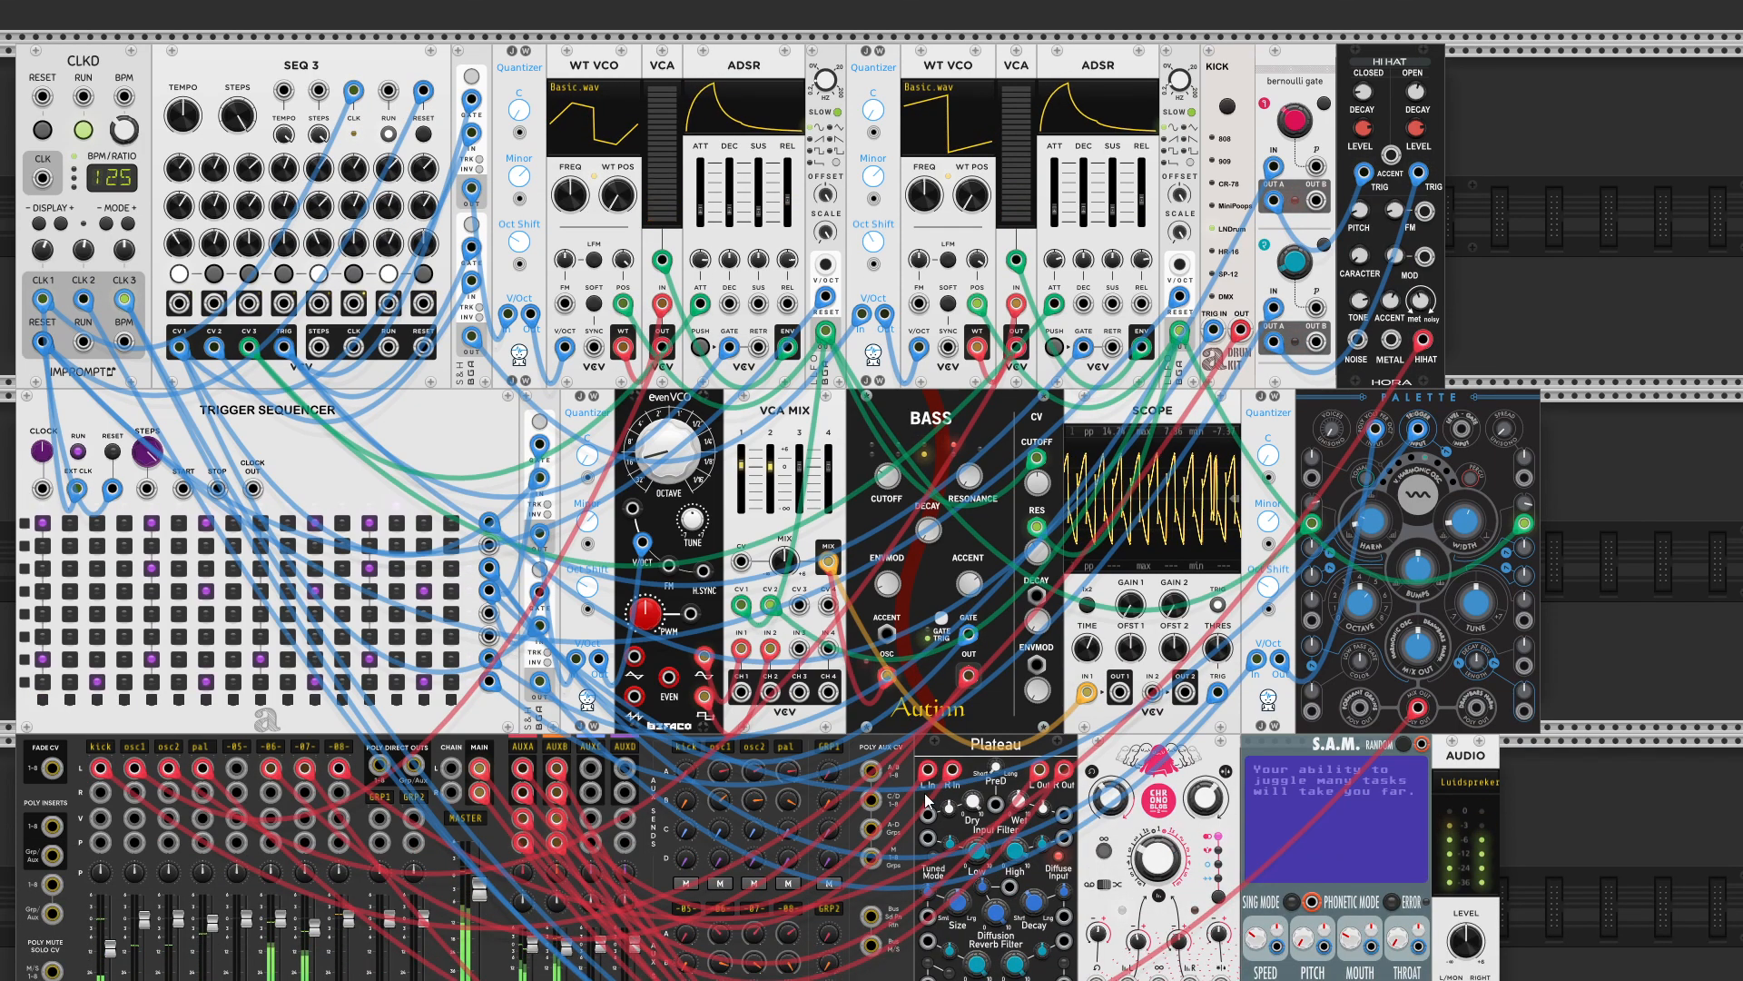
scroll(1071, 779, down, 3)
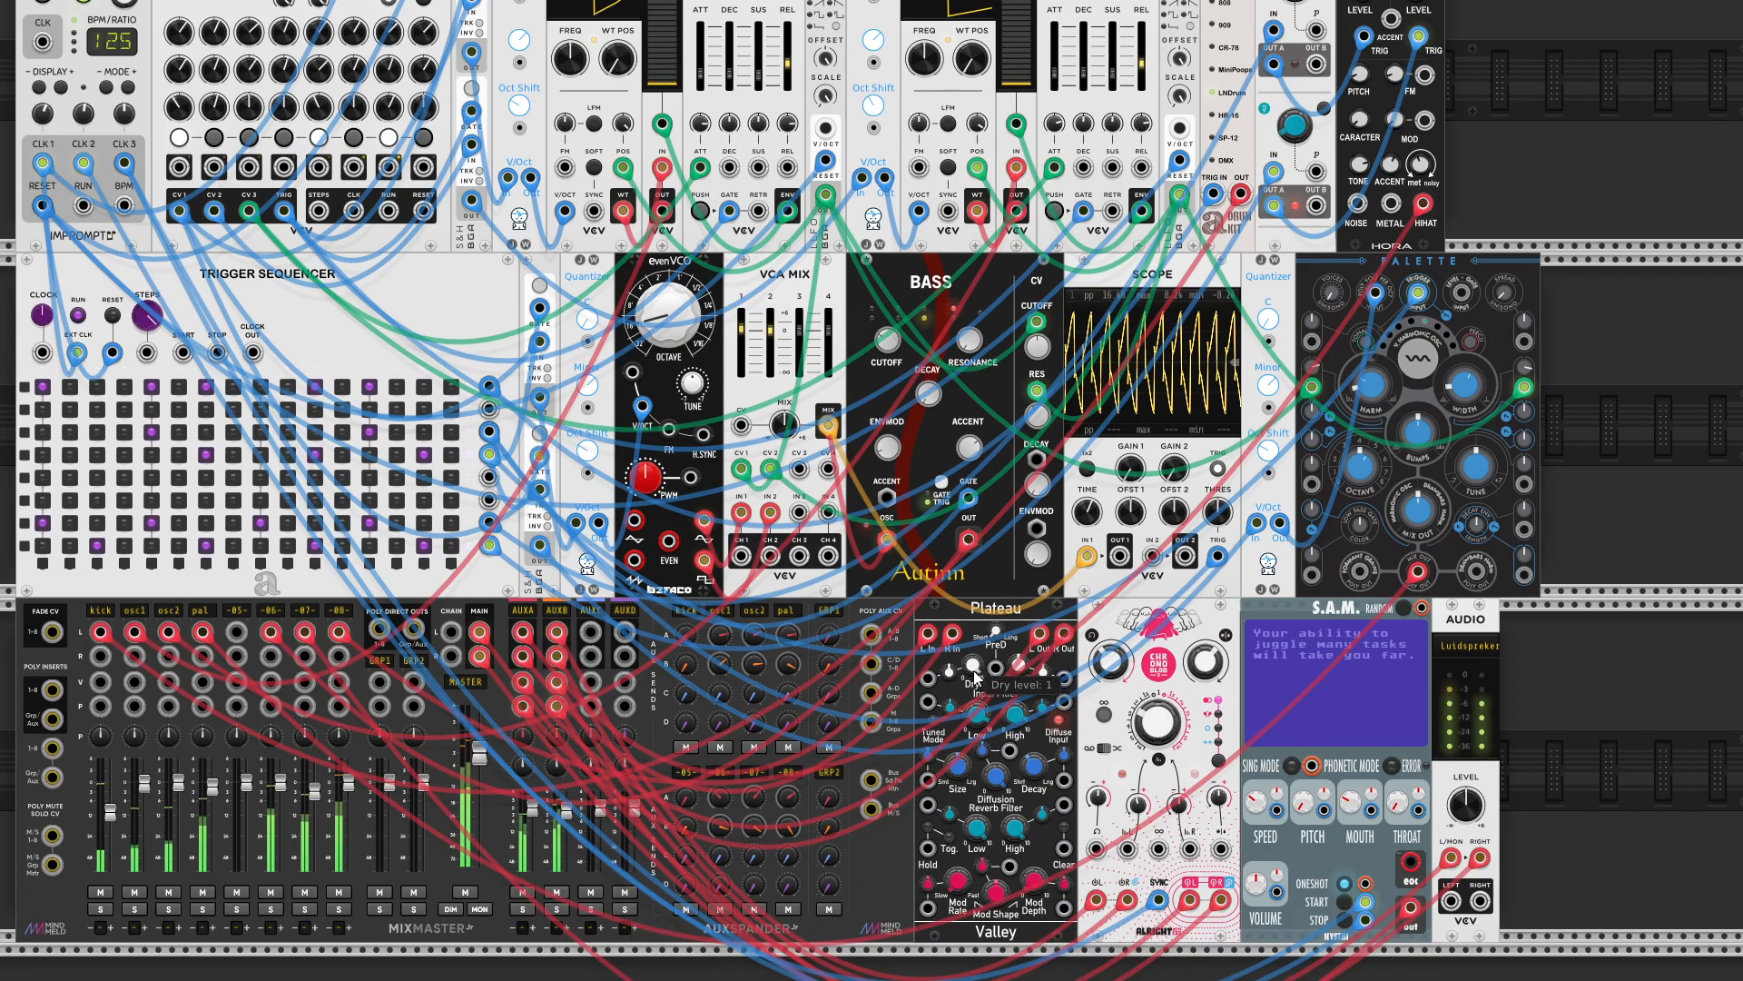
scroll(1180, 771, down, 1)
- Vary S.A.M.'s speed from very slow to medium, and readjust its pitch, throat and mouth
drag(1254, 756, 1254, 815)
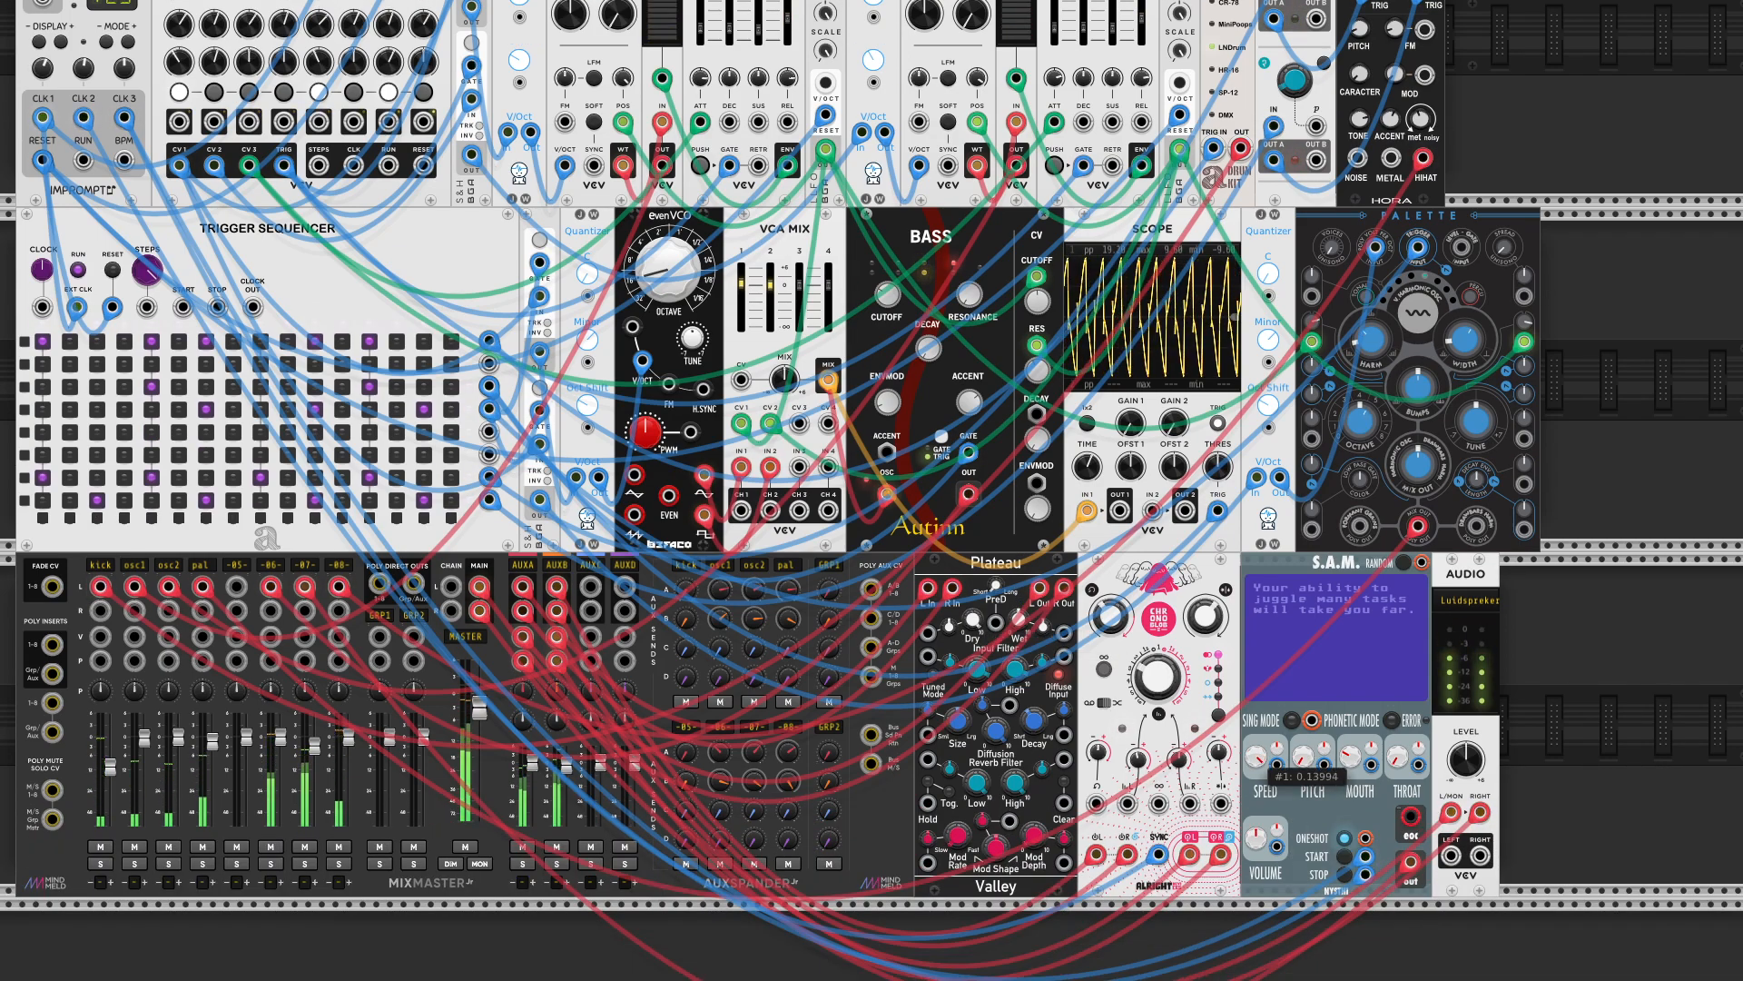
drag(1256, 756, 1256, 739)
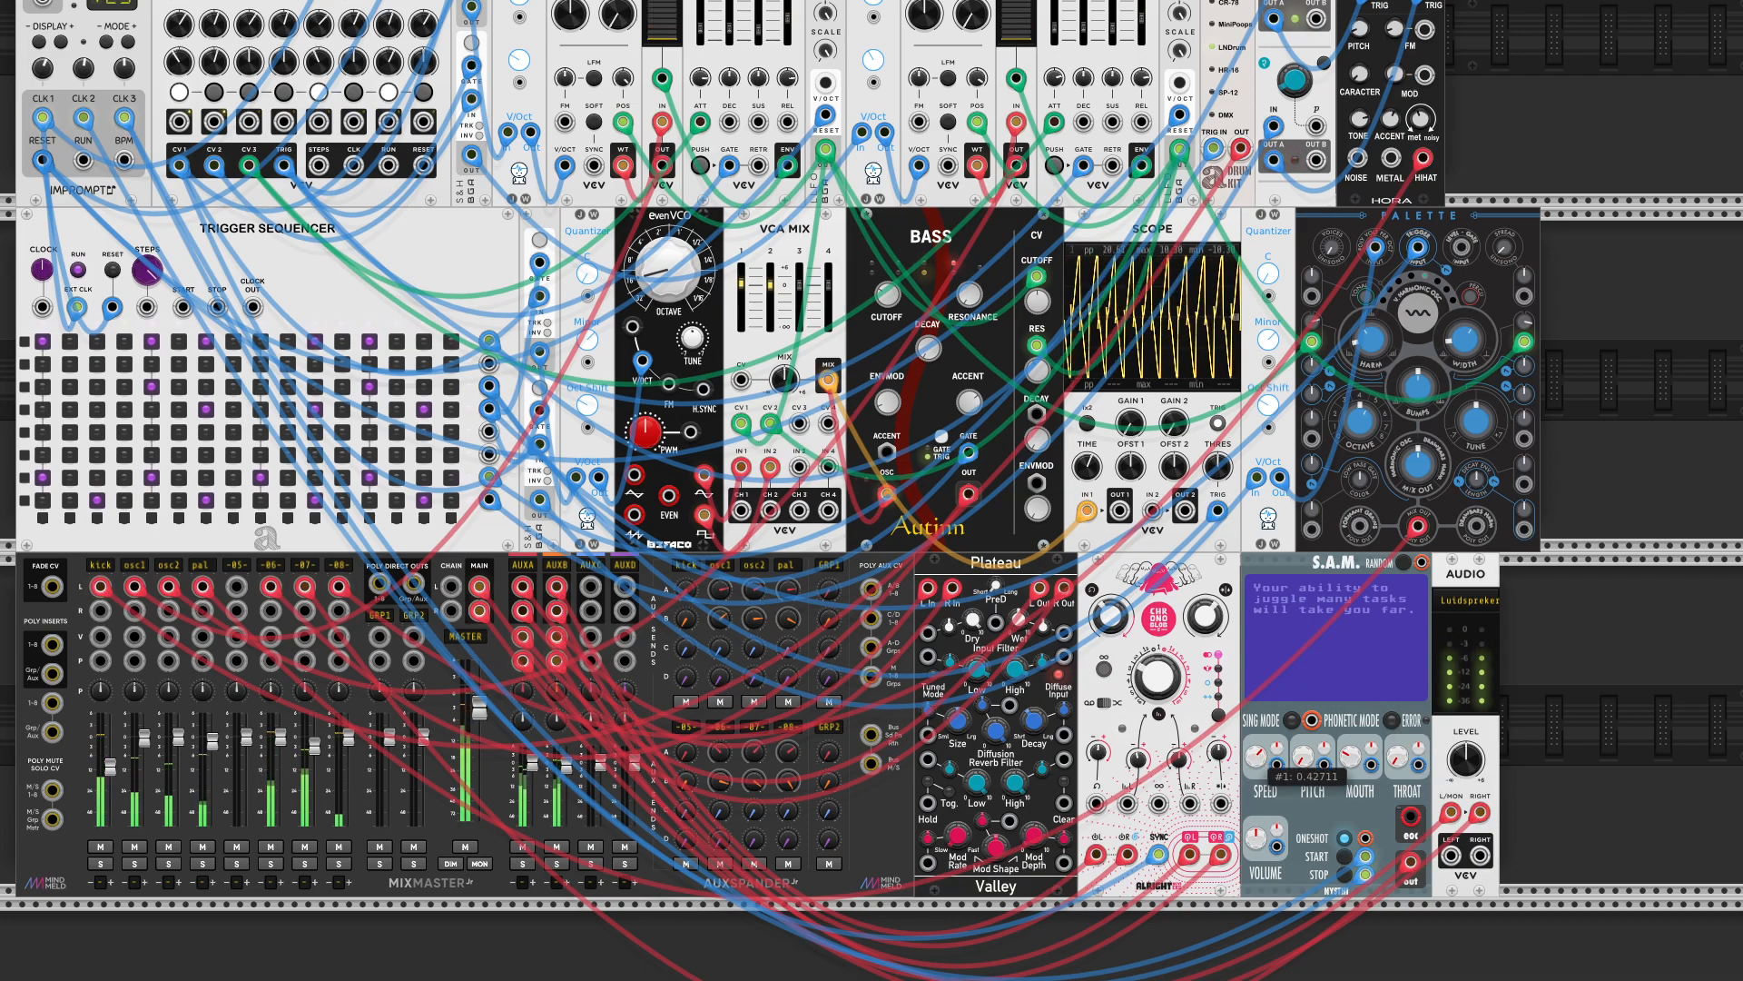
drag(1303, 755, 1256, 741)
drag(1399, 755, 1350, 758)
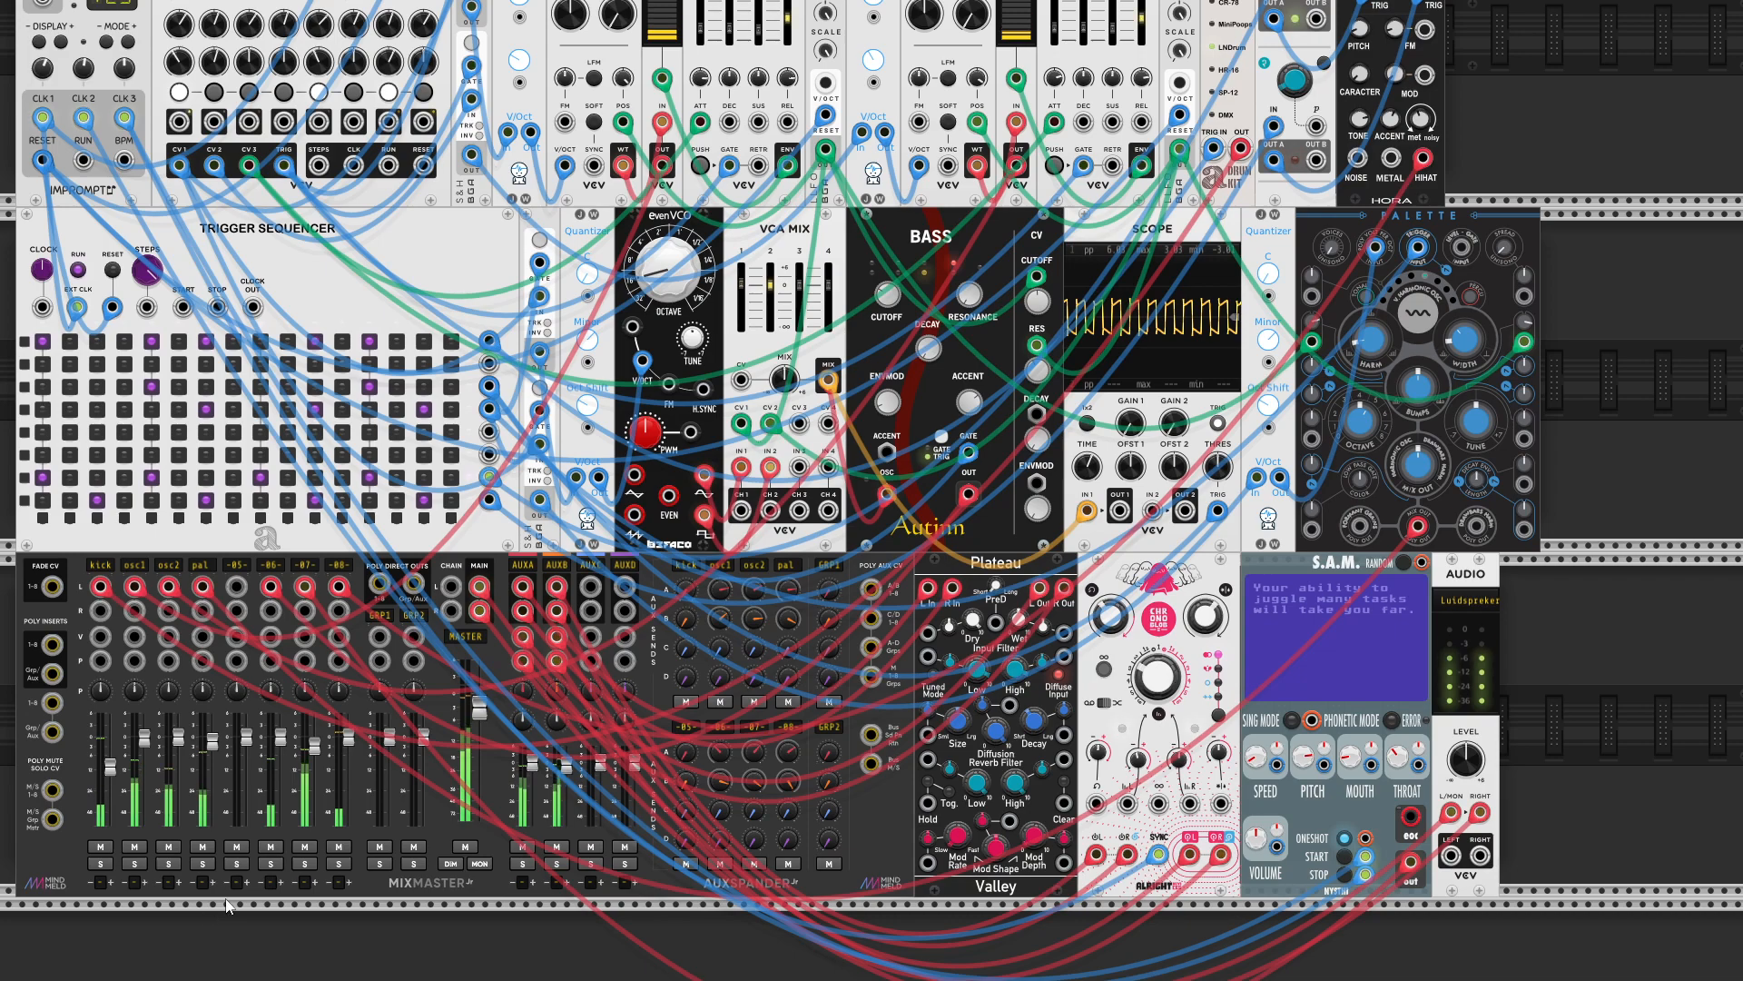
- Solo mixer track 7 and lower its AUXB send on the AuxSpander
click(305, 863)
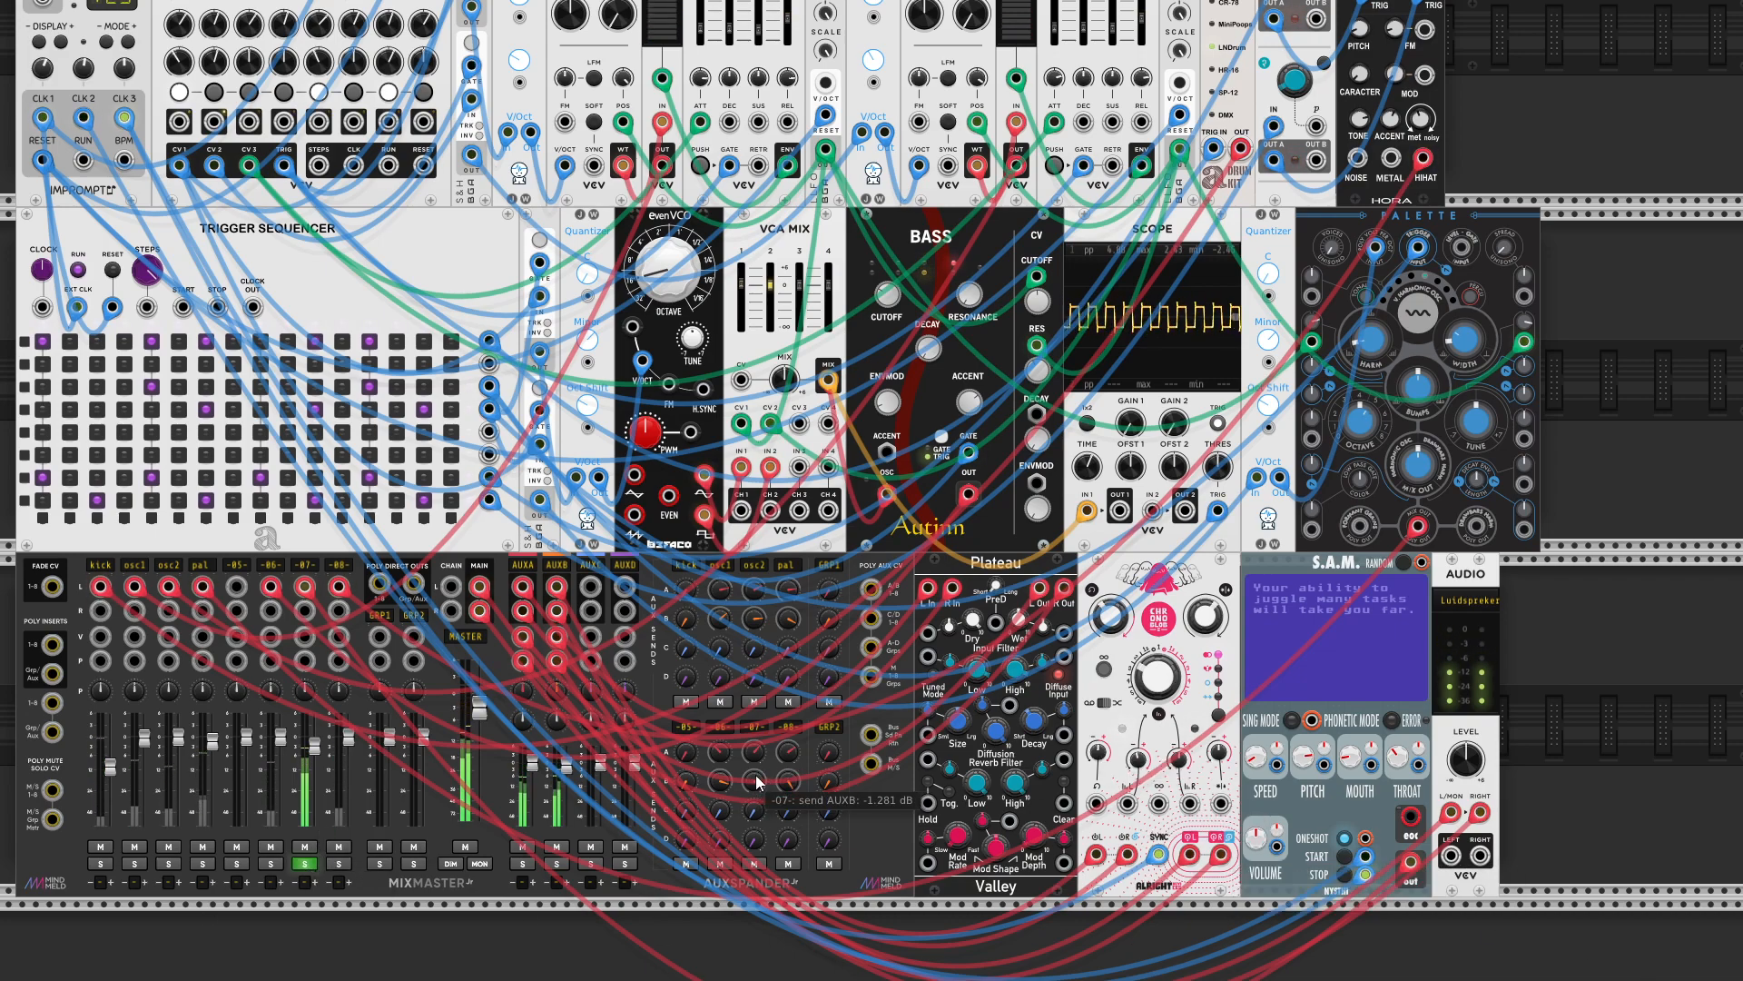
drag(755, 782, 755, 818)
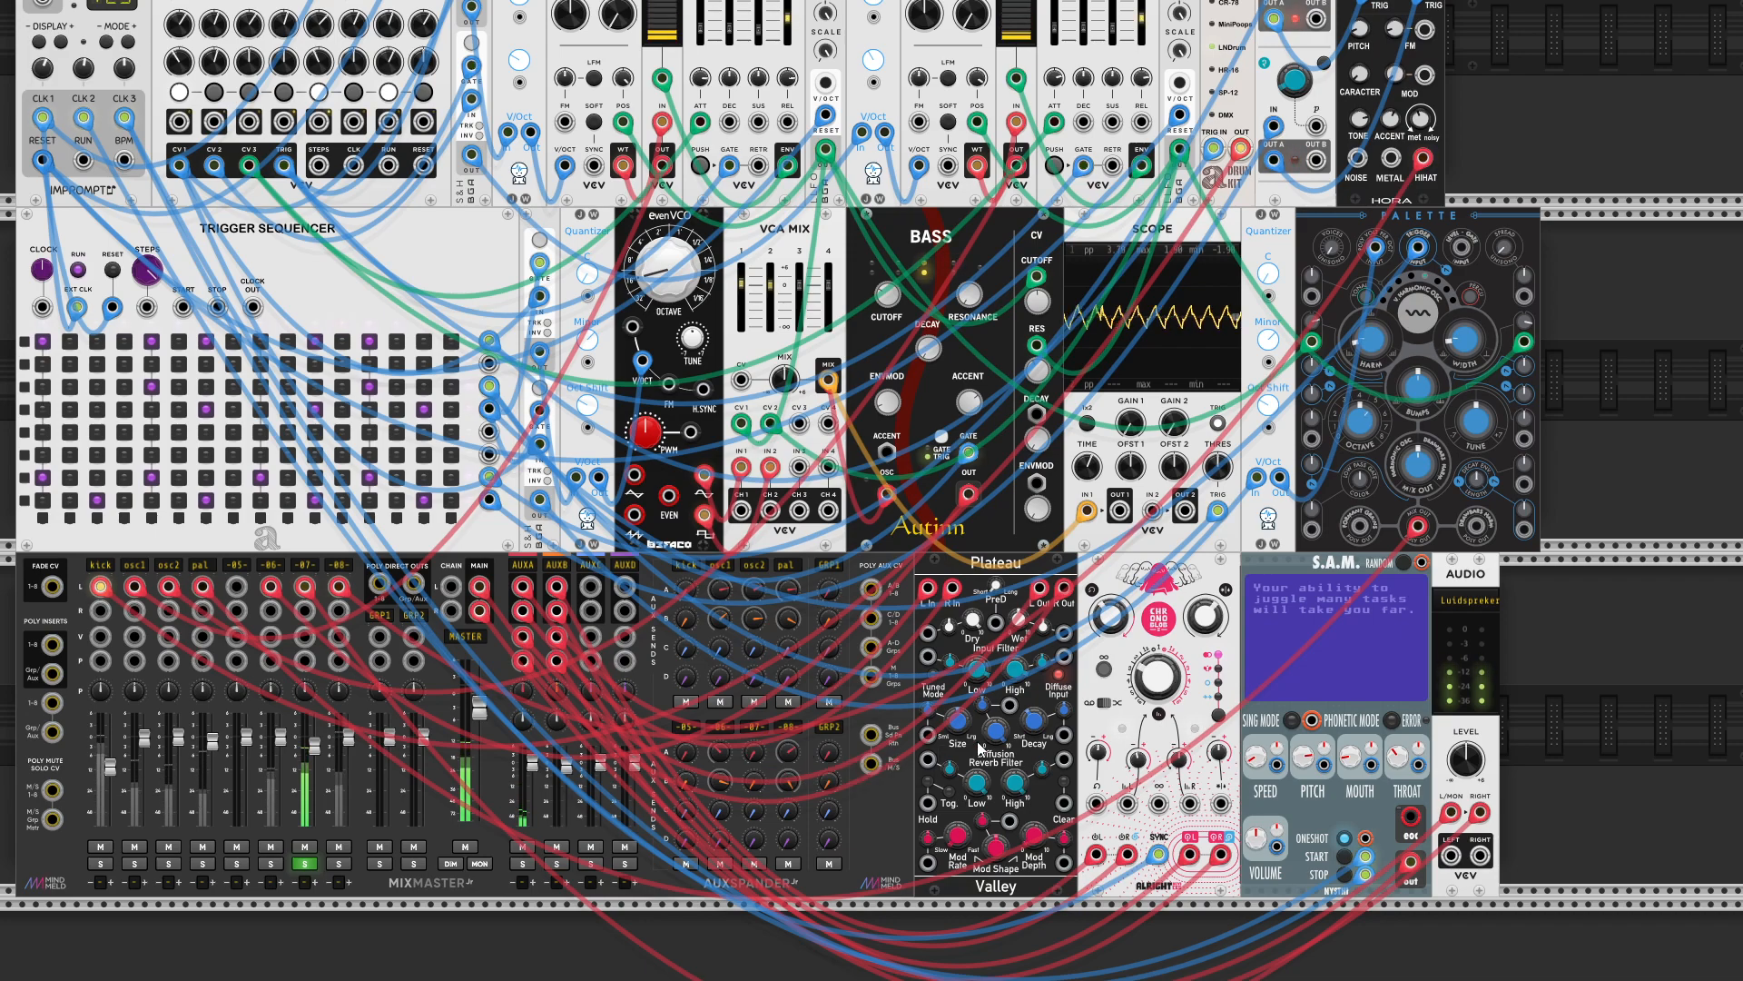
- Adjust S.A.M.'s speed, pitch, mouth and throat with track 7 soloed, and fine-tune that track's aux send
mouse_move(1351, 757)
mouse_down()
mouse_move(1403, 743)
mouse_move(1255, 787)
mouse_up()
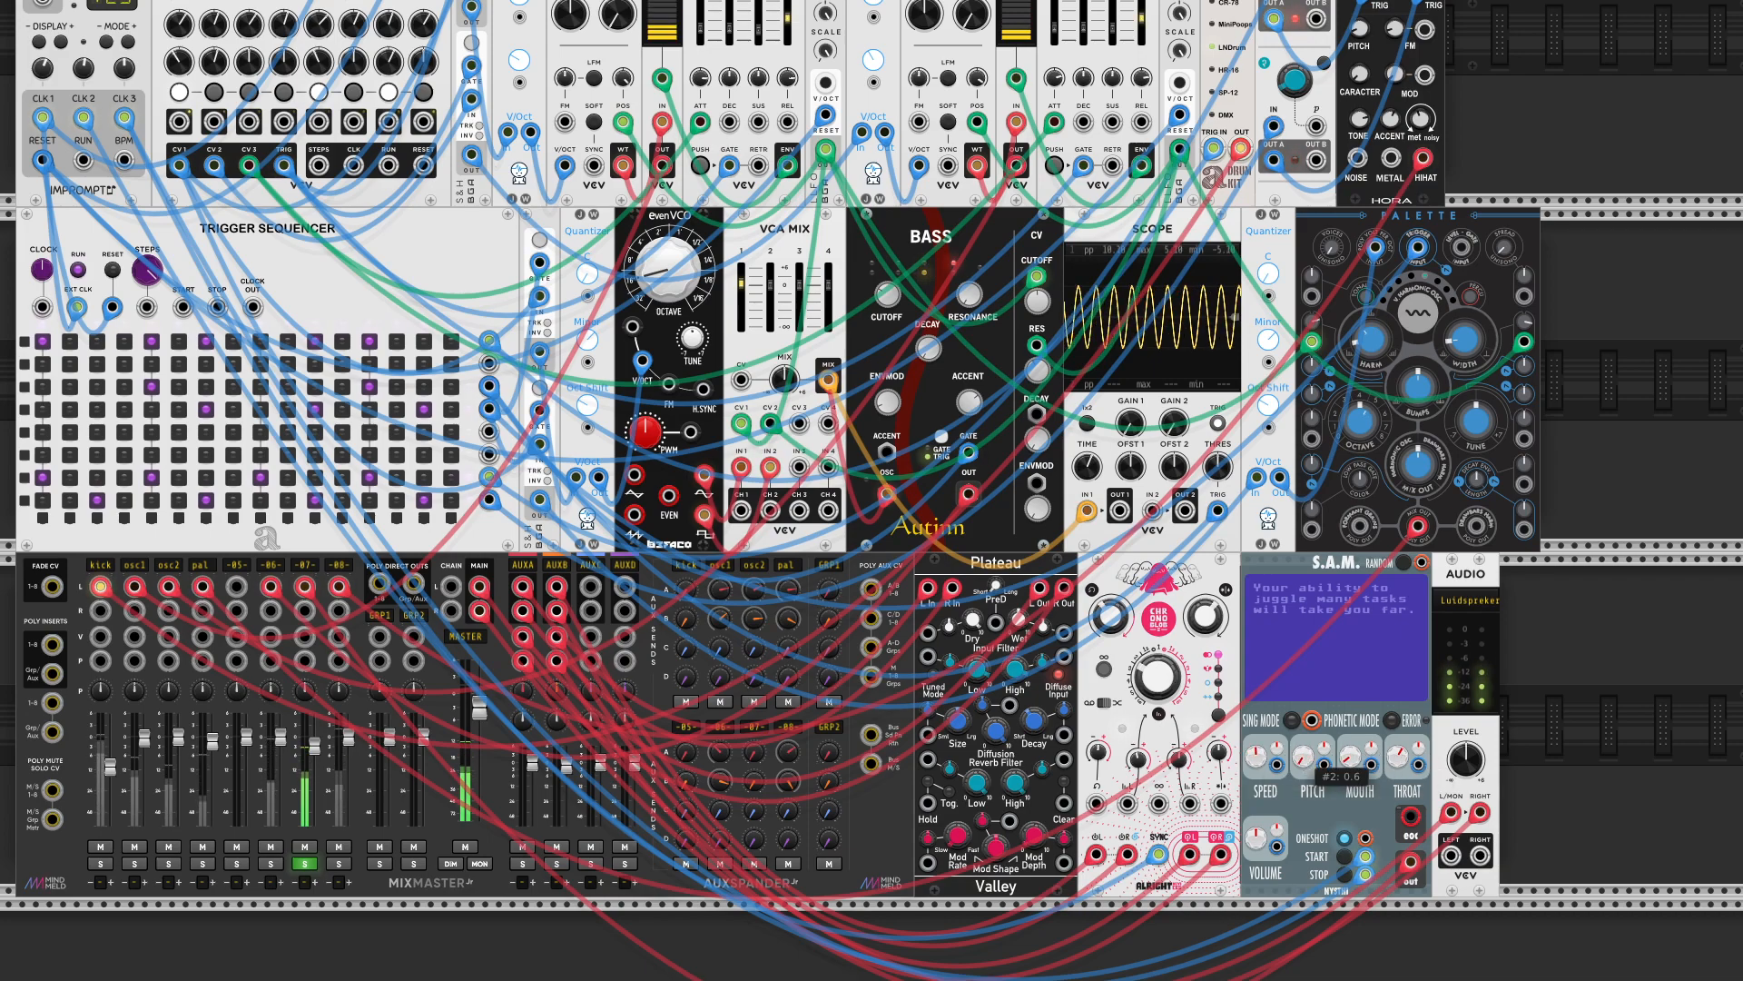
mouse_move(1349, 760)
mouse_down()
mouse_move(1349, 742)
mouse_move(1261, 745)
mouse_up()
drag(1399, 756, 1359, 767)
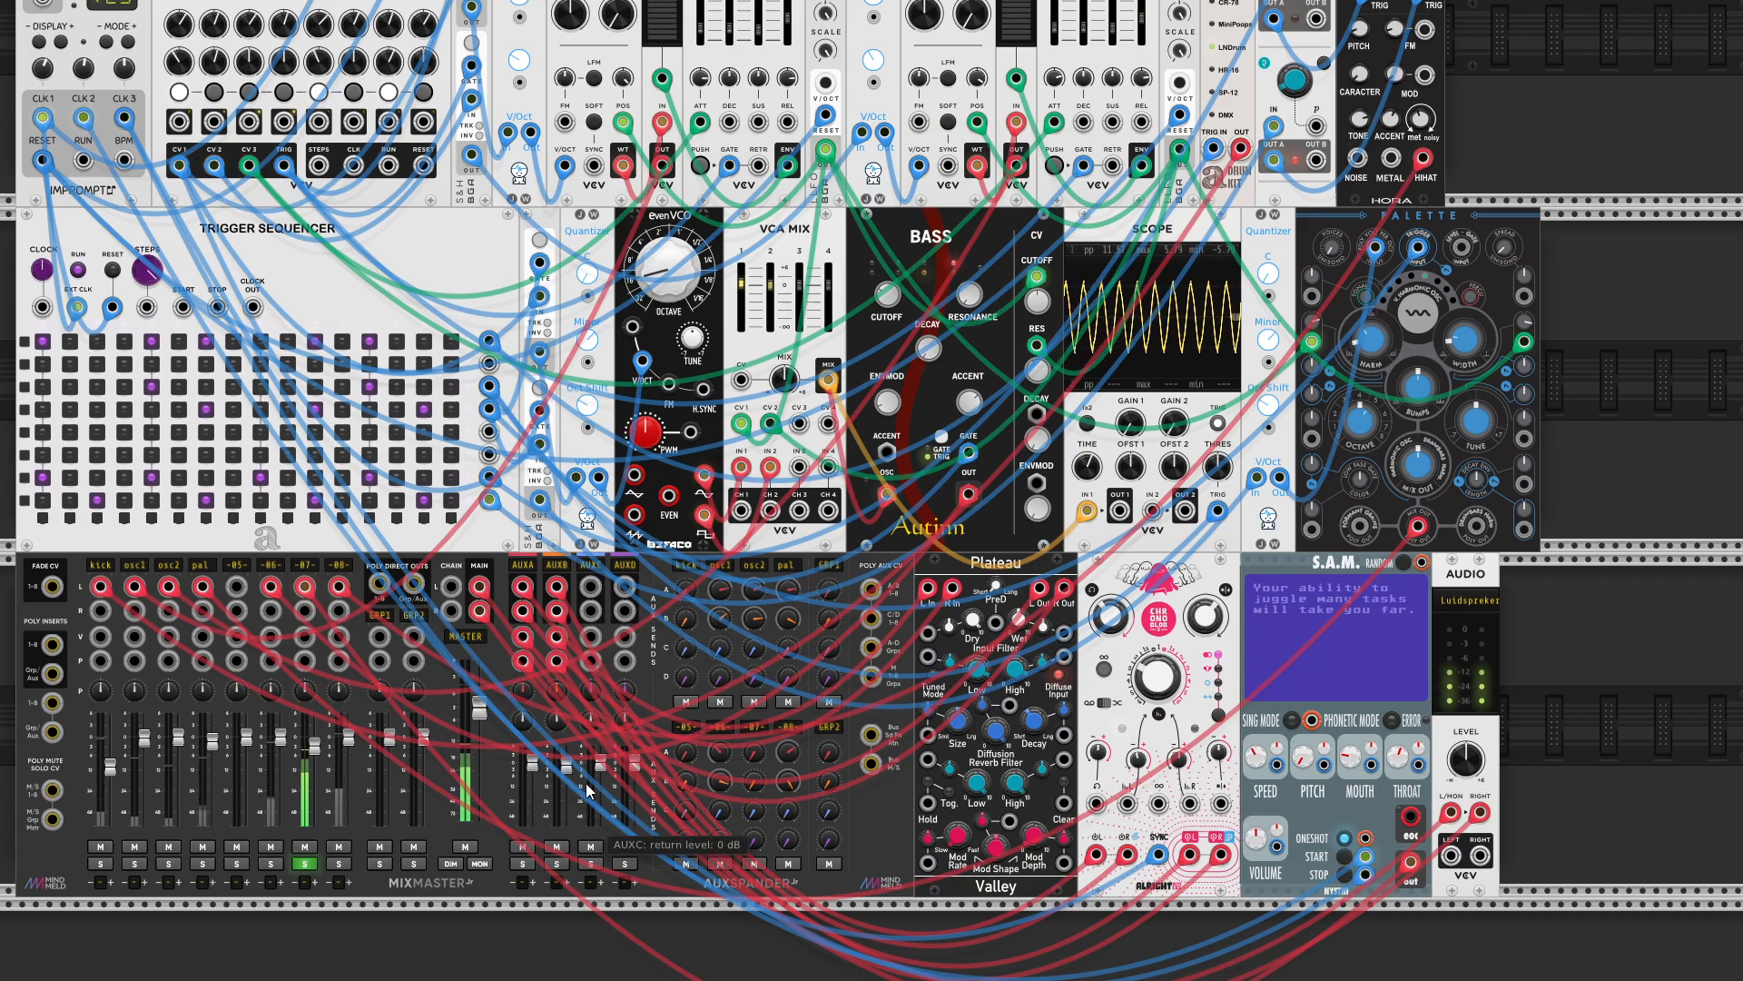
mouse_move(755, 753)
mouse_down()
mouse_move(755, 769)
mouse_move(759, 747)
mouse_up()
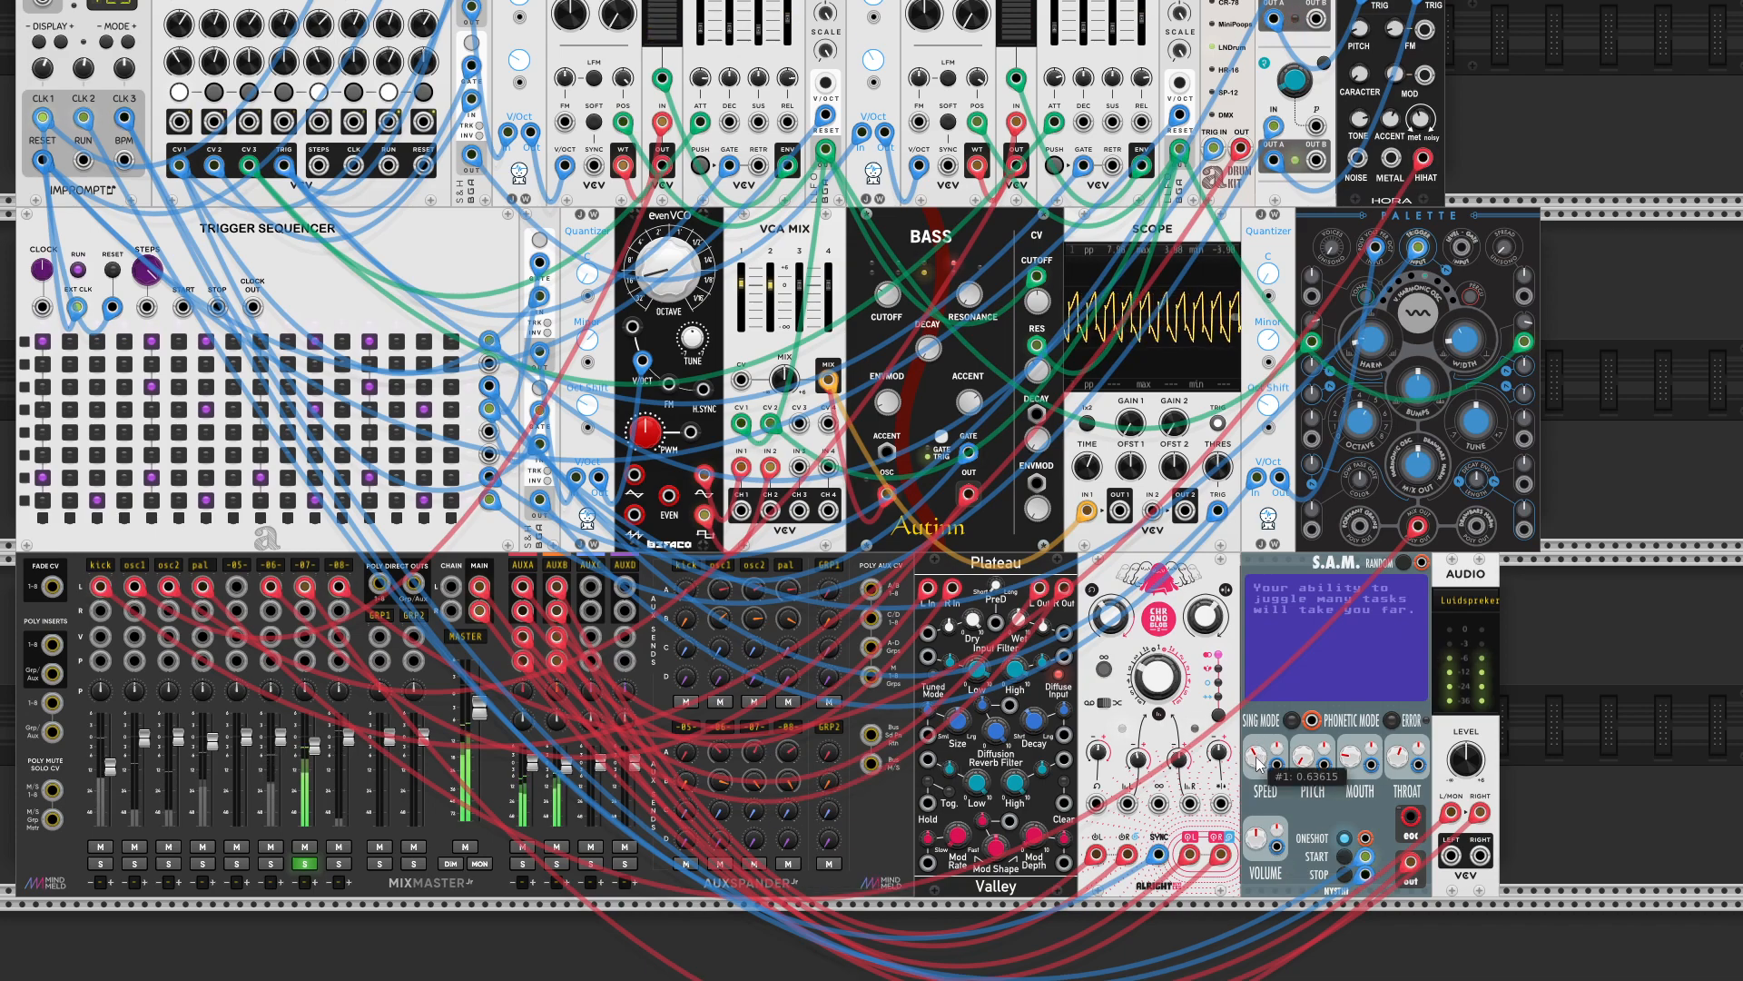
drag(1256, 755, 1256, 747)
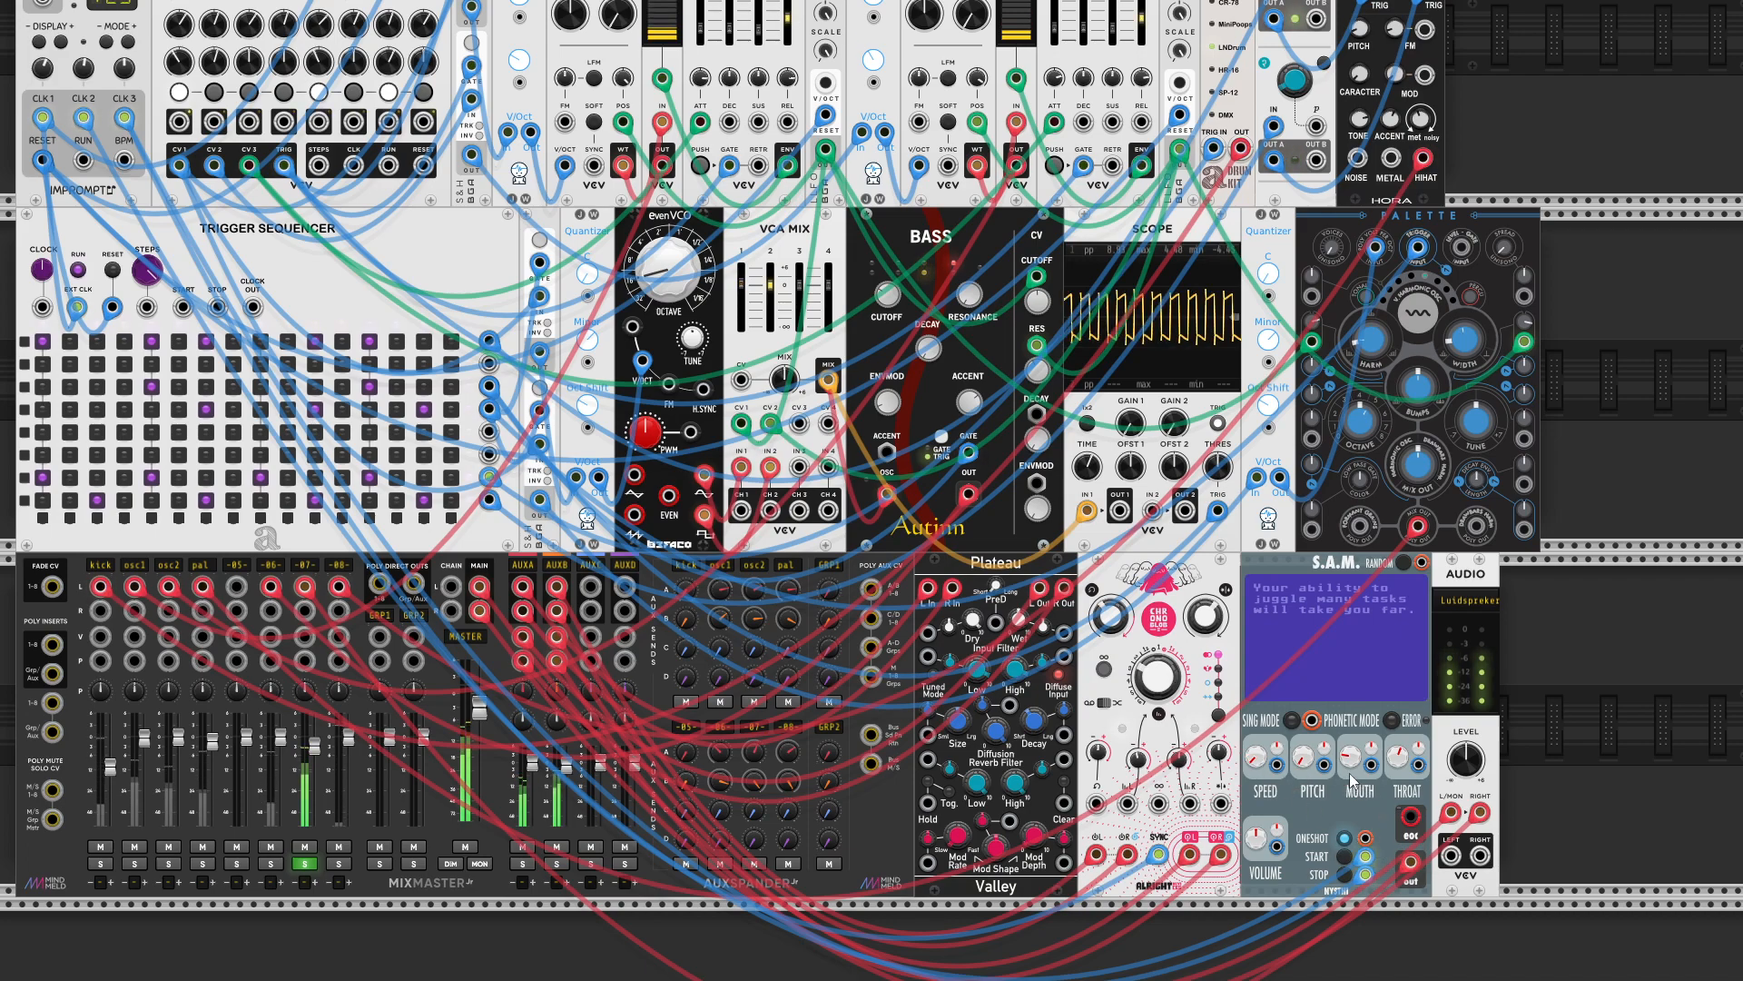
mouse_move(1351, 756)
mouse_down()
mouse_move(1351, 737)
mouse_move(1402, 762)
mouse_up()
- Randomize S.A.M.'s spoken phrase, adjust throat and mouth, and set the speed to about 0.76
click(1404, 564)
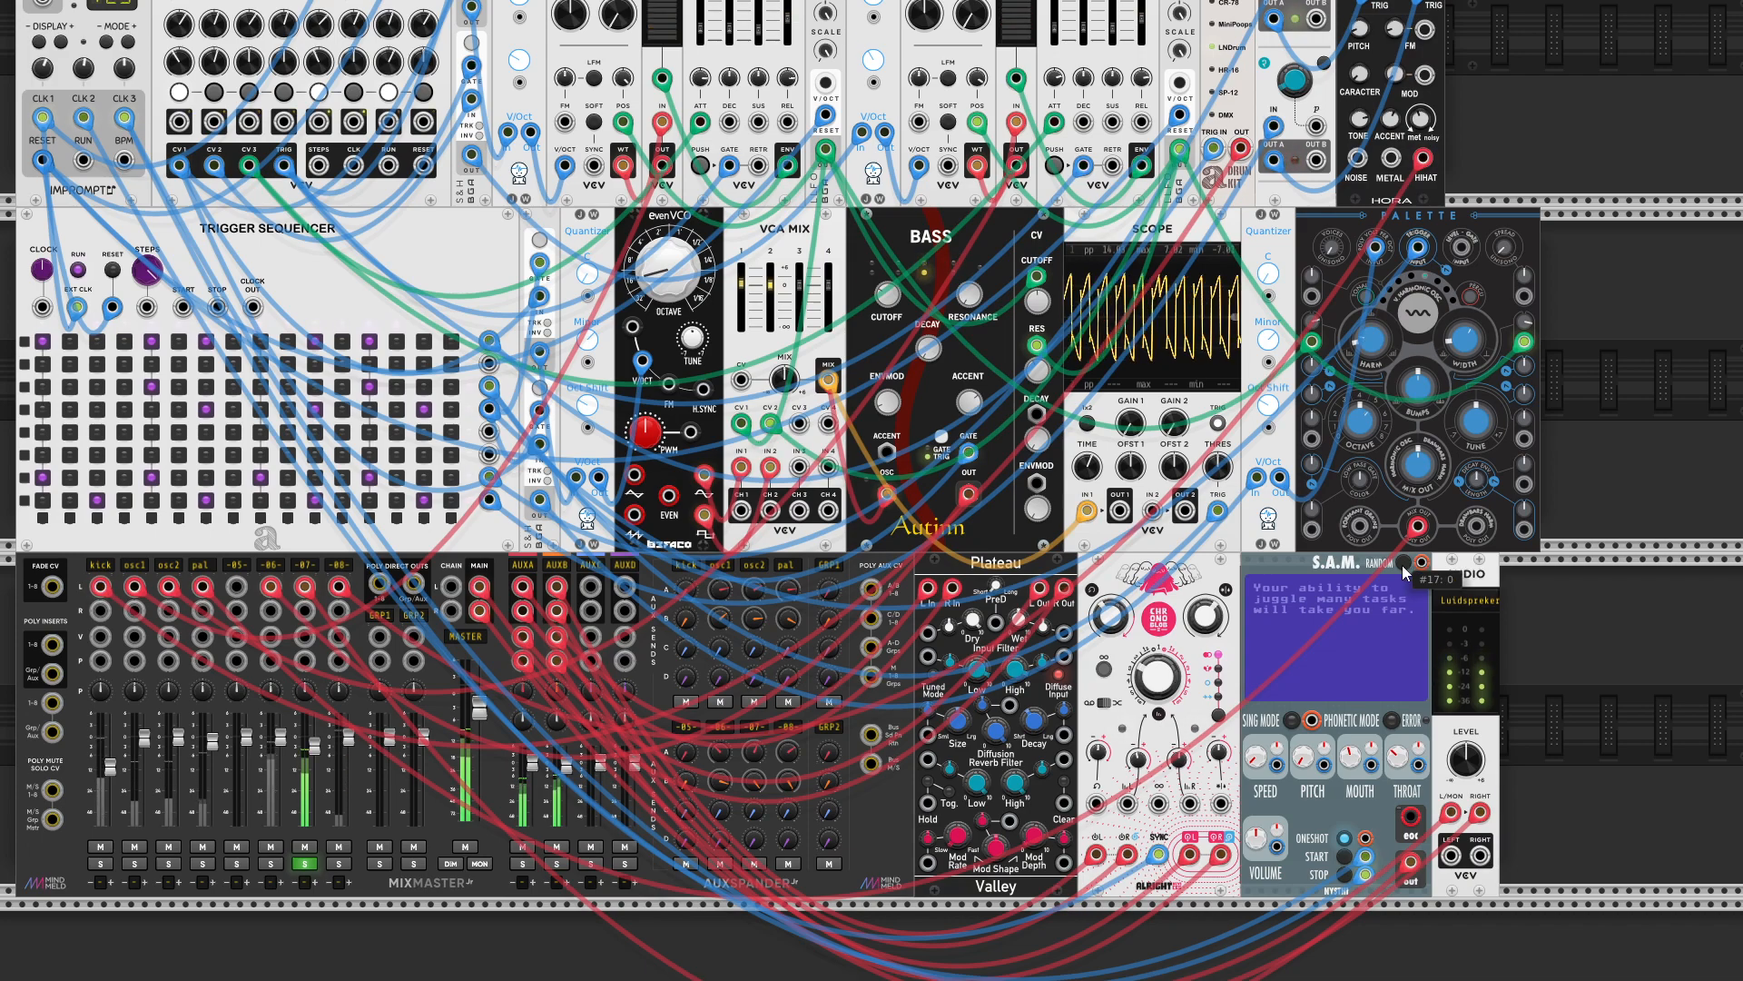
drag(1402, 761, 1359, 750)
mouse_move(1256, 765)
mouse_down()
mouse_move(1256, 750)
mouse_move(1399, 765)
mouse_up()
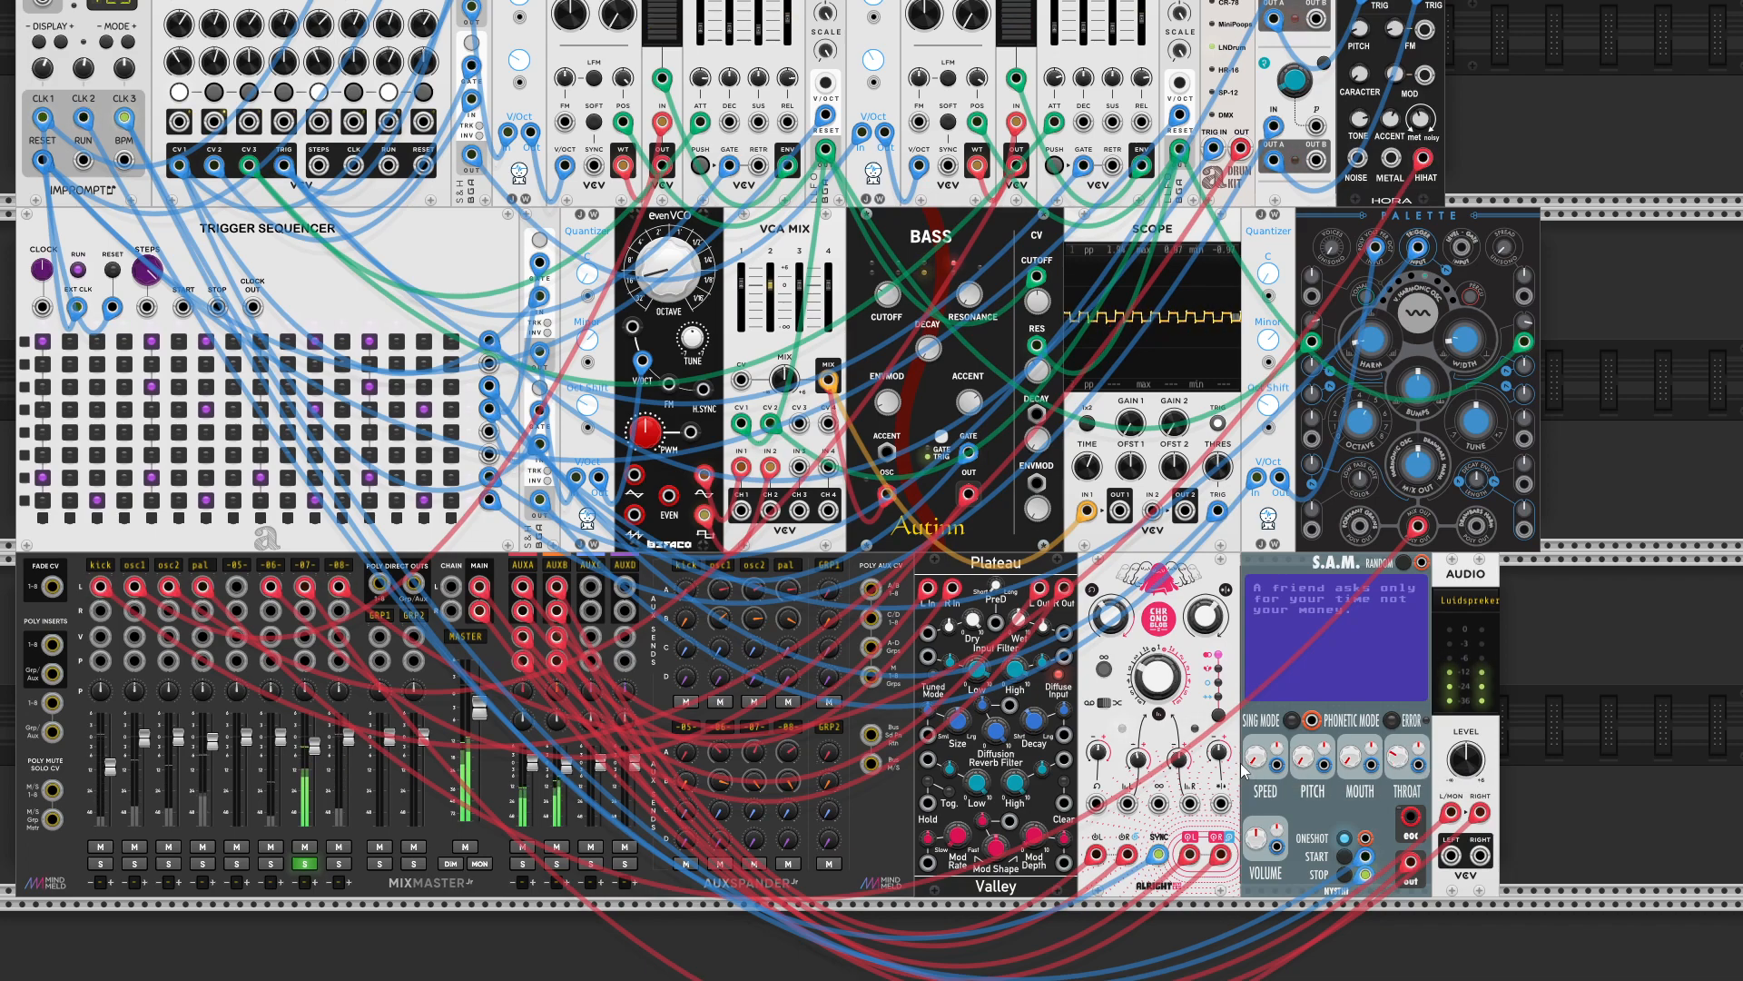
drag(1256, 755, 1255, 759)
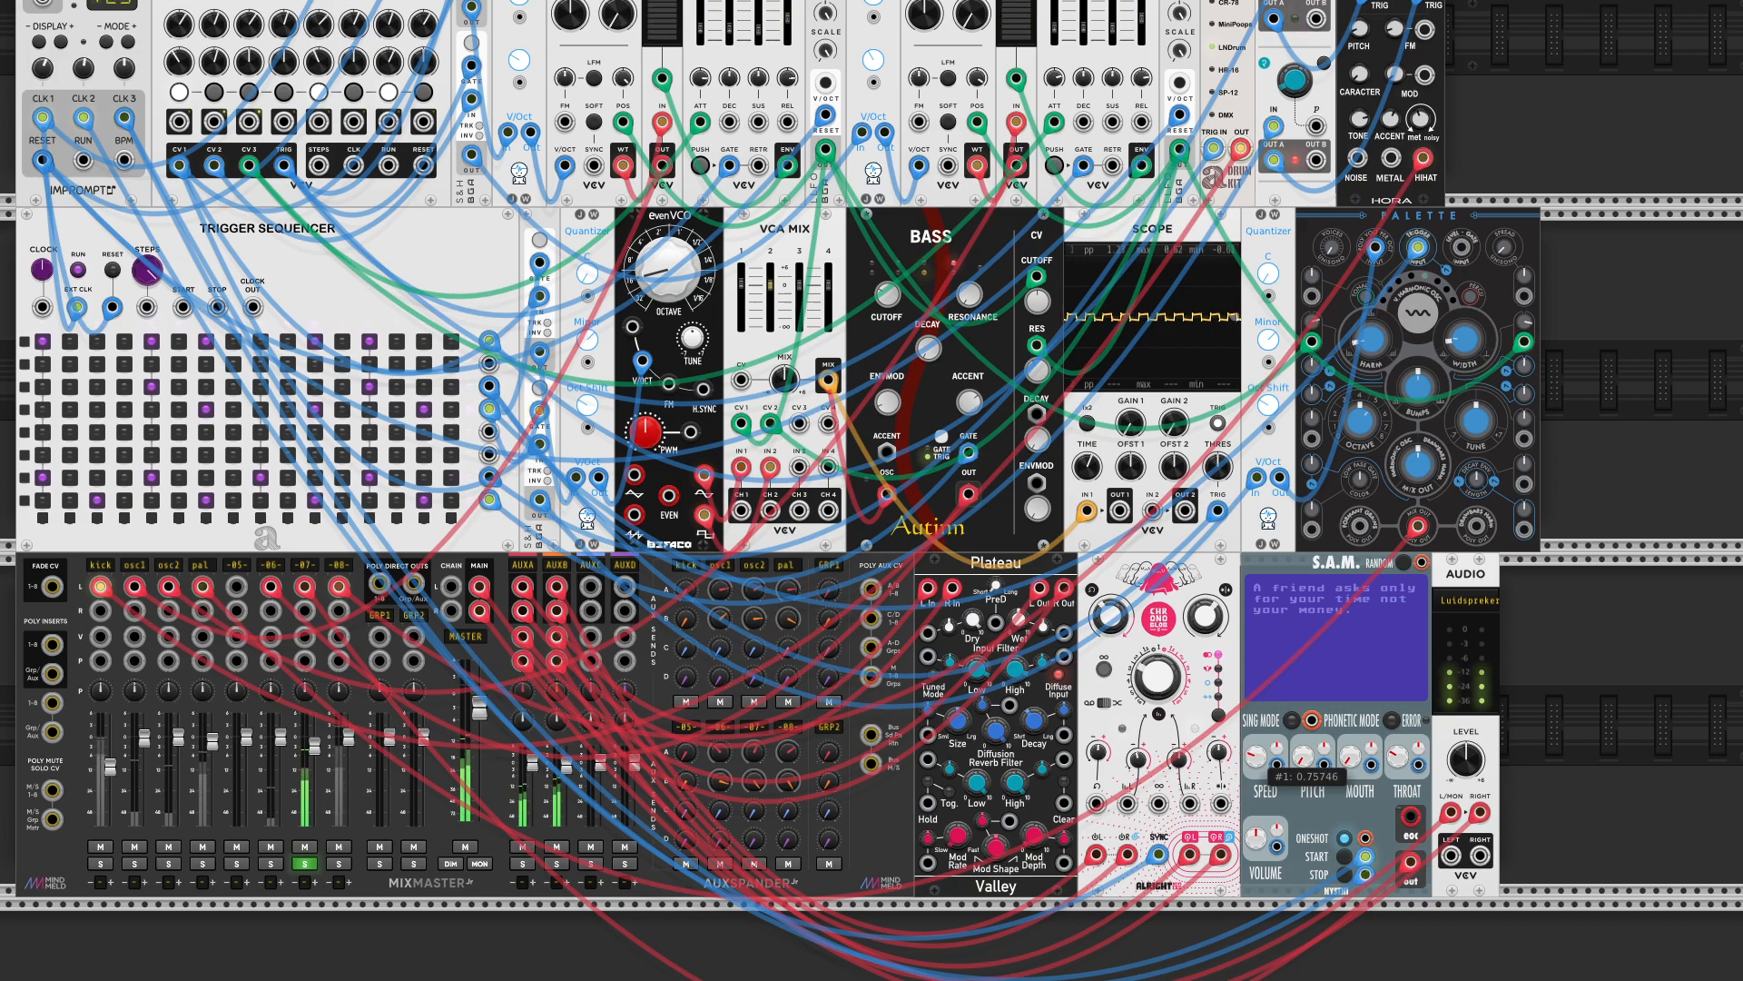
- Turn off solo on mixer track 7 and readjust S.A.M.'s throat and mouth within the full mix
click(305, 862)
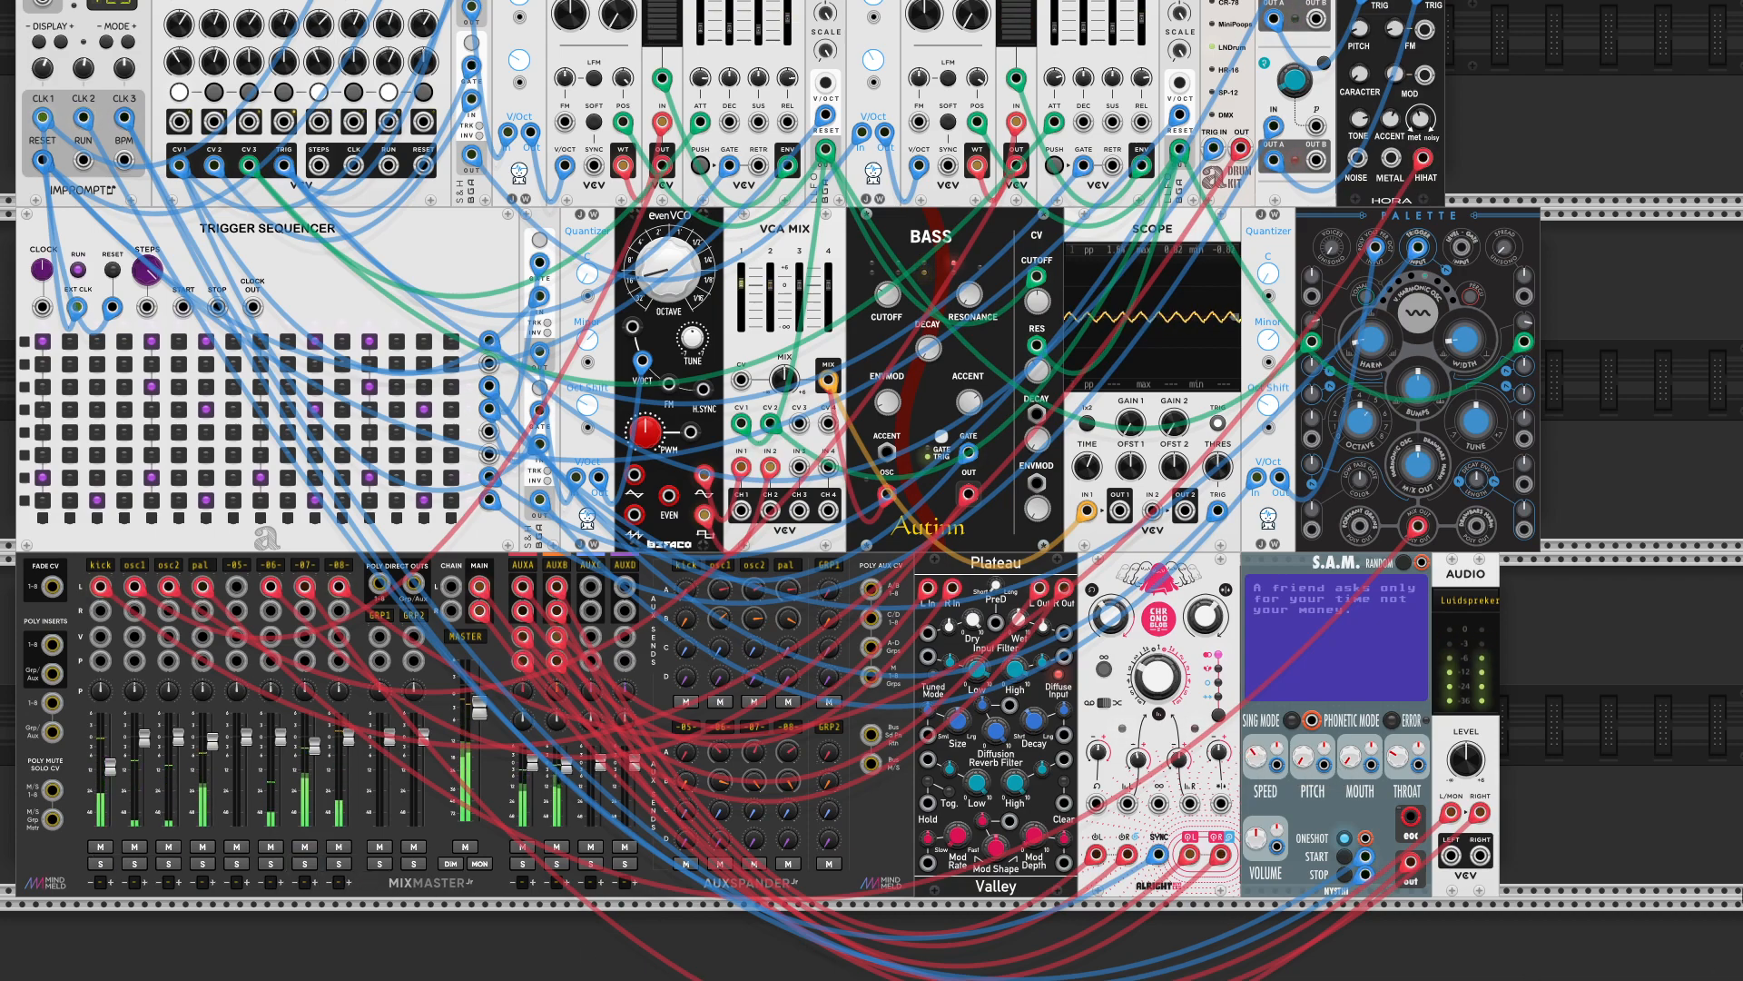
mouse_move(1339, 567)
mouse_down()
mouse_move(1407, 568)
mouse_move(1325, 567)
mouse_up()
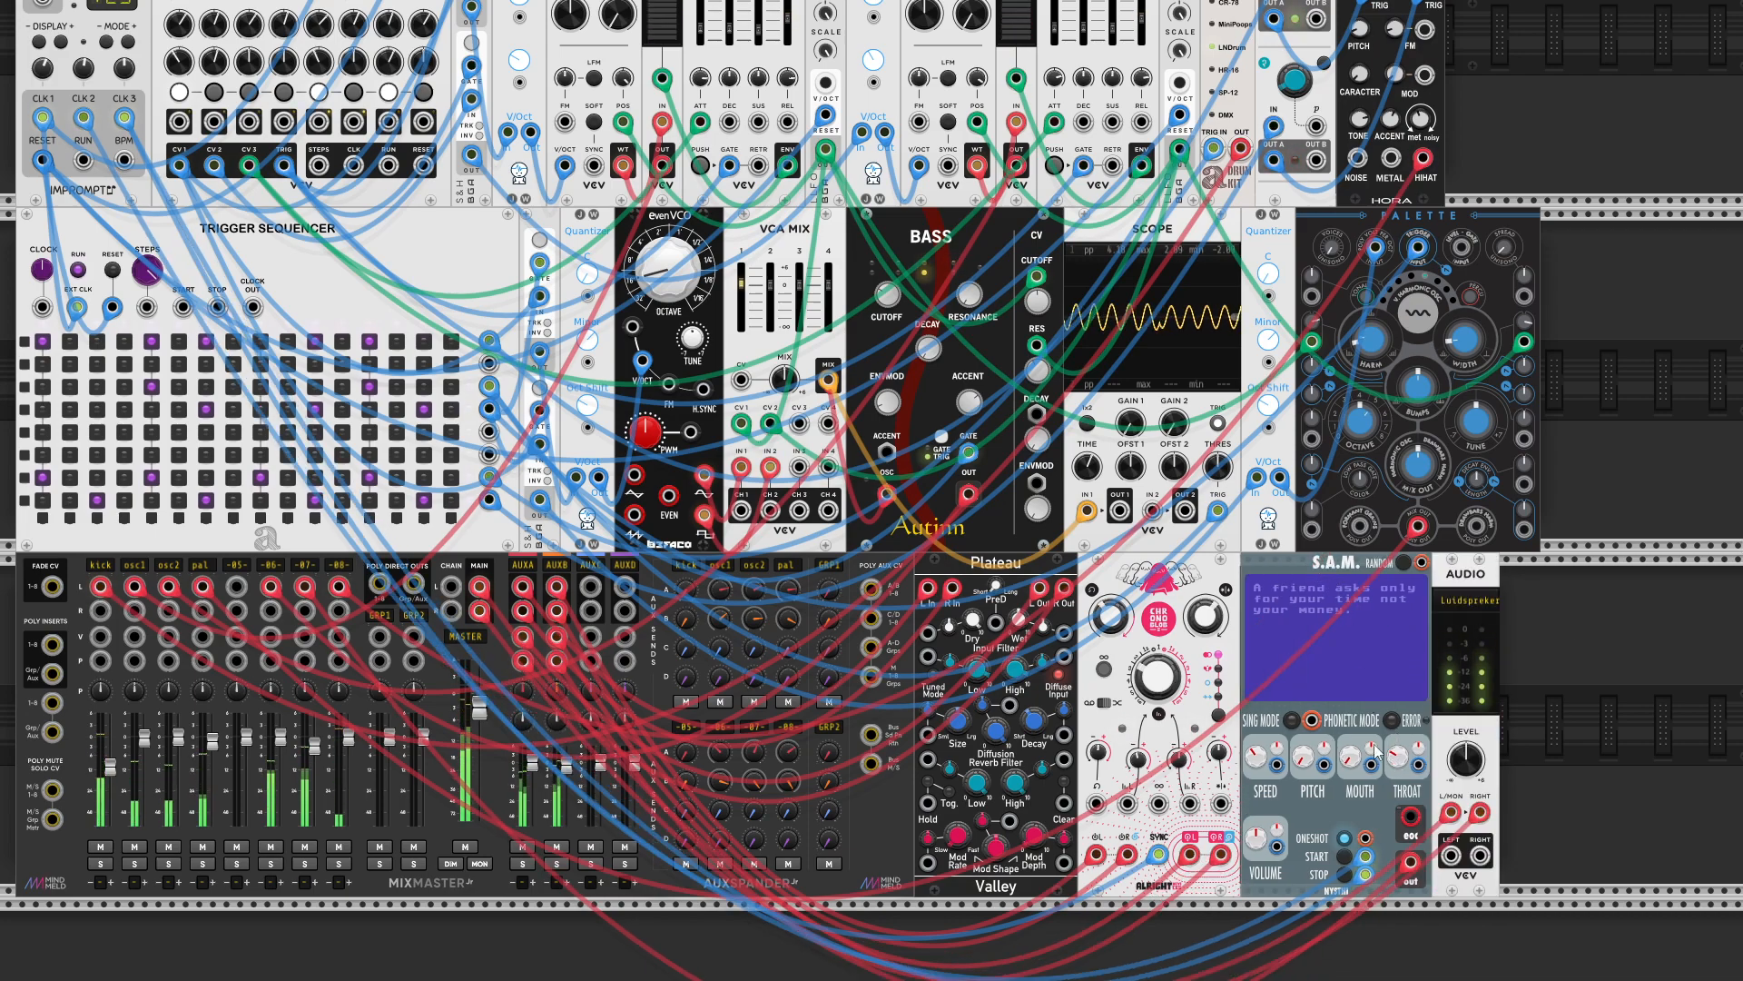
mouse_move(1399, 756)
mouse_down()
mouse_move(1399, 739)
mouse_move(1356, 753)
mouse_up()
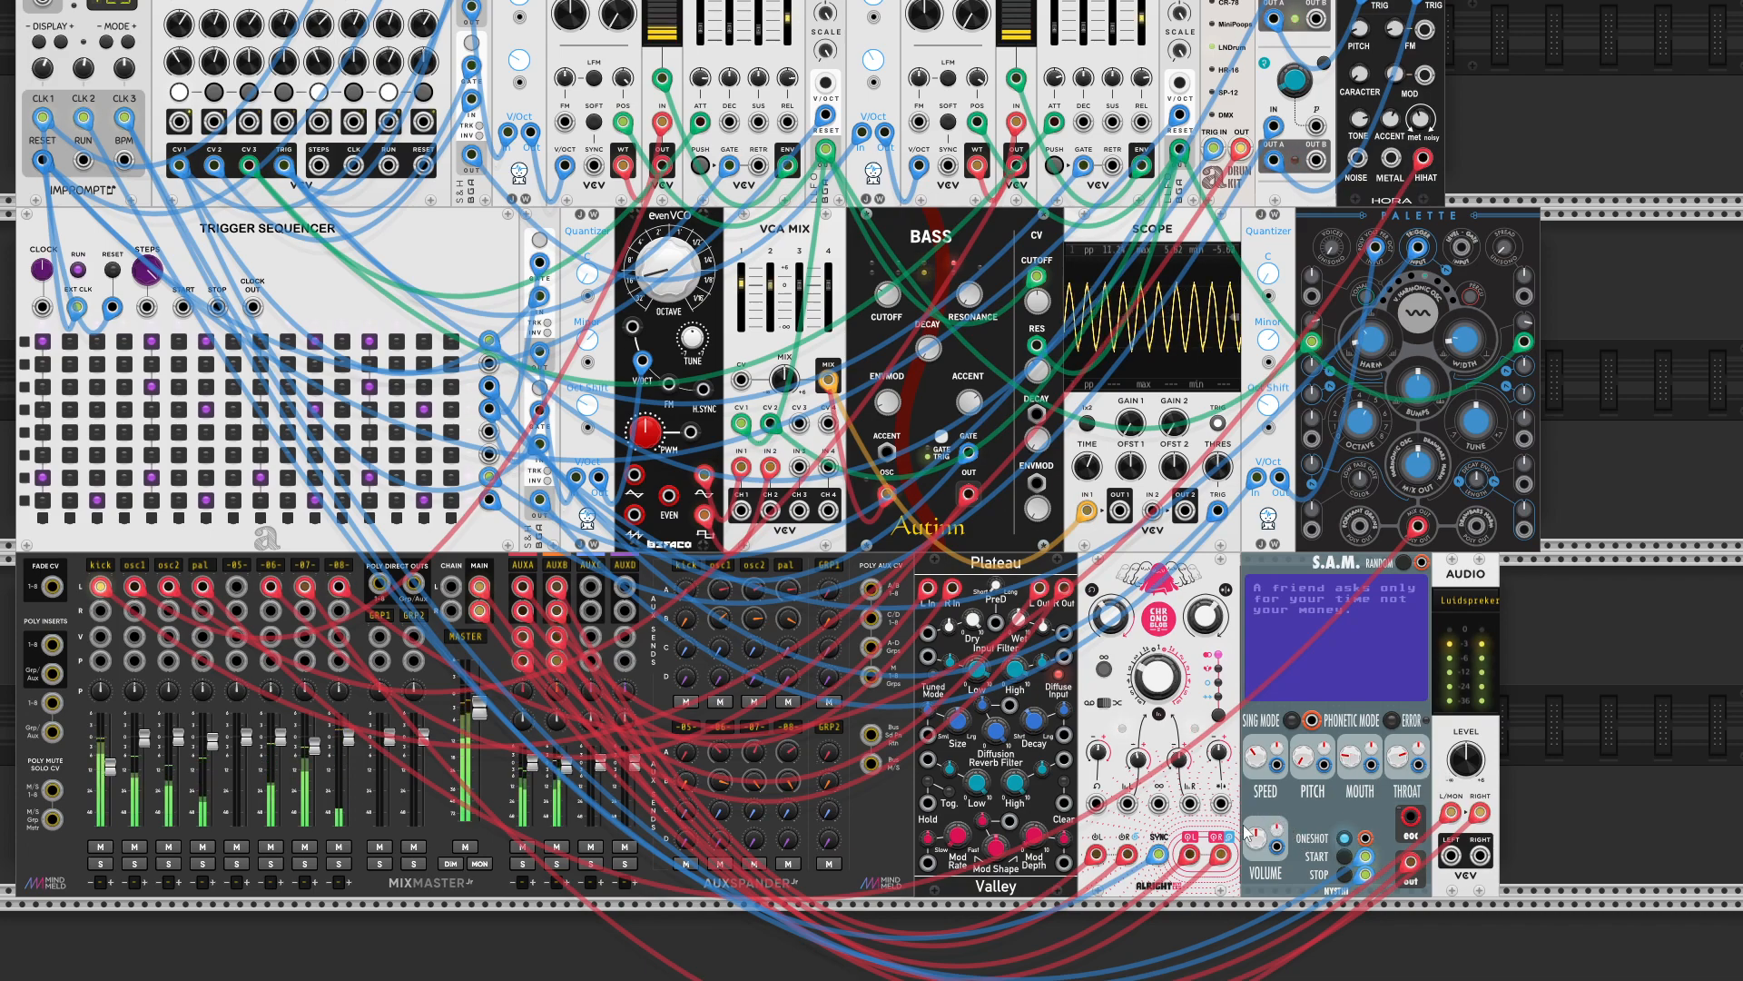
scroll(724, 873, up, 2)
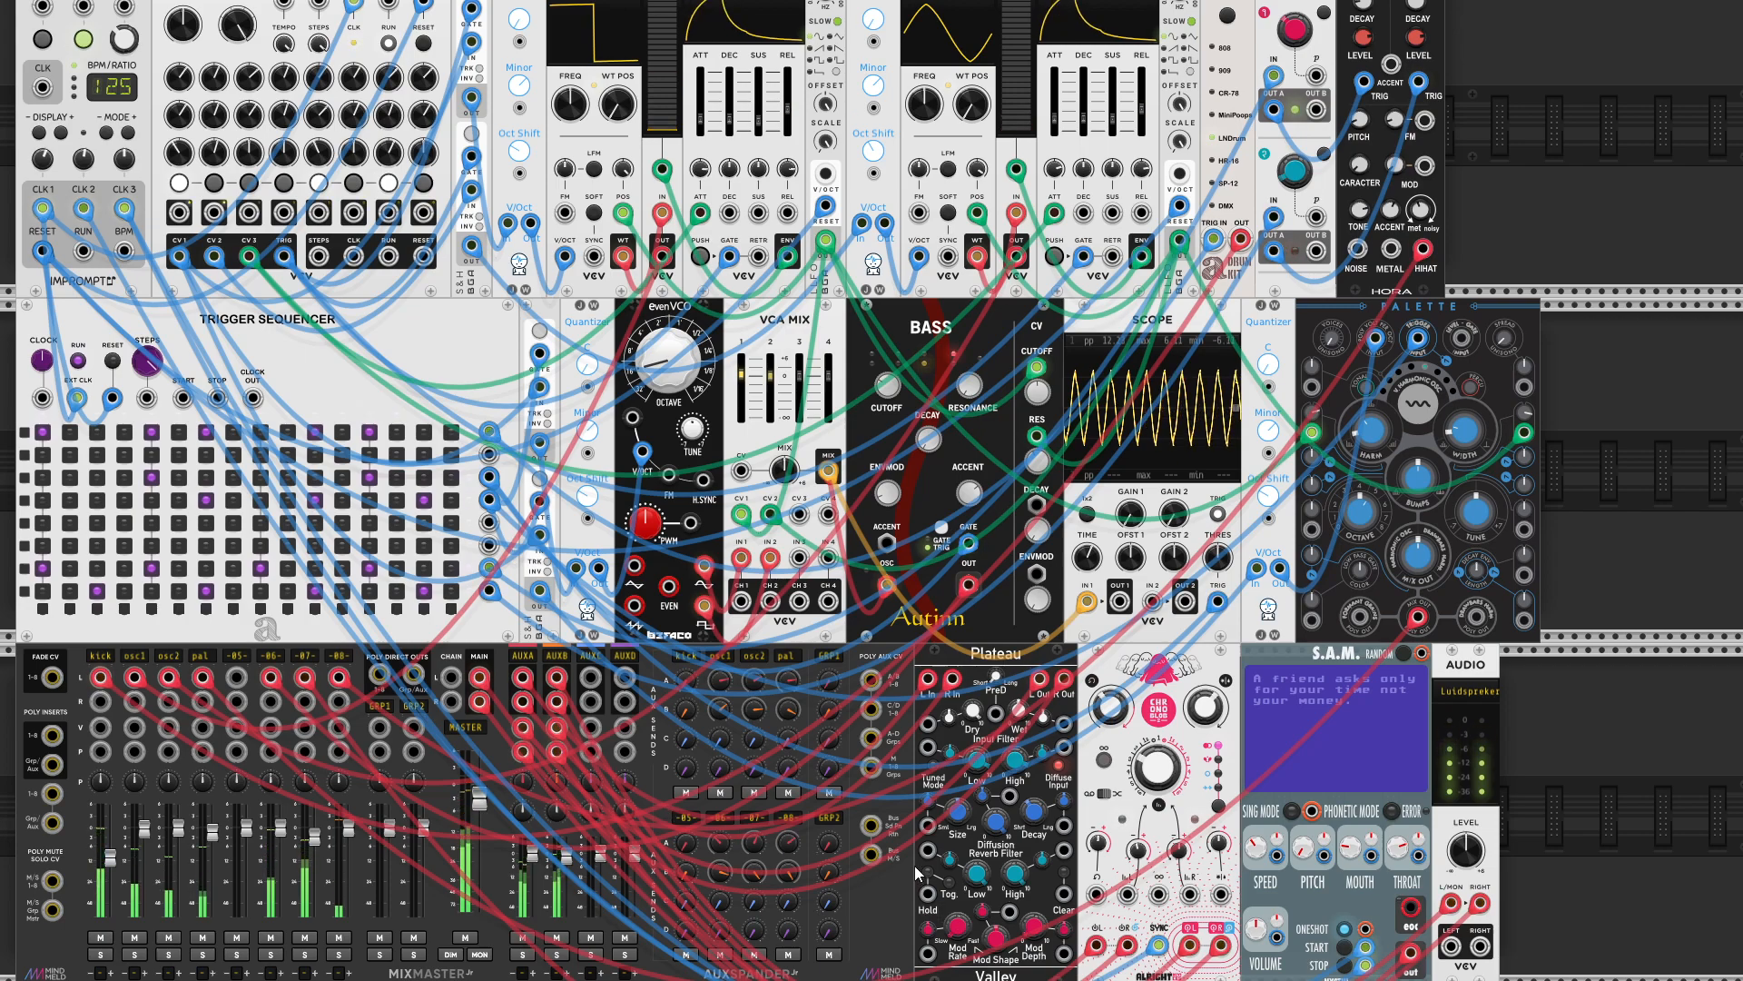
scroll(913, 865, down, 1)
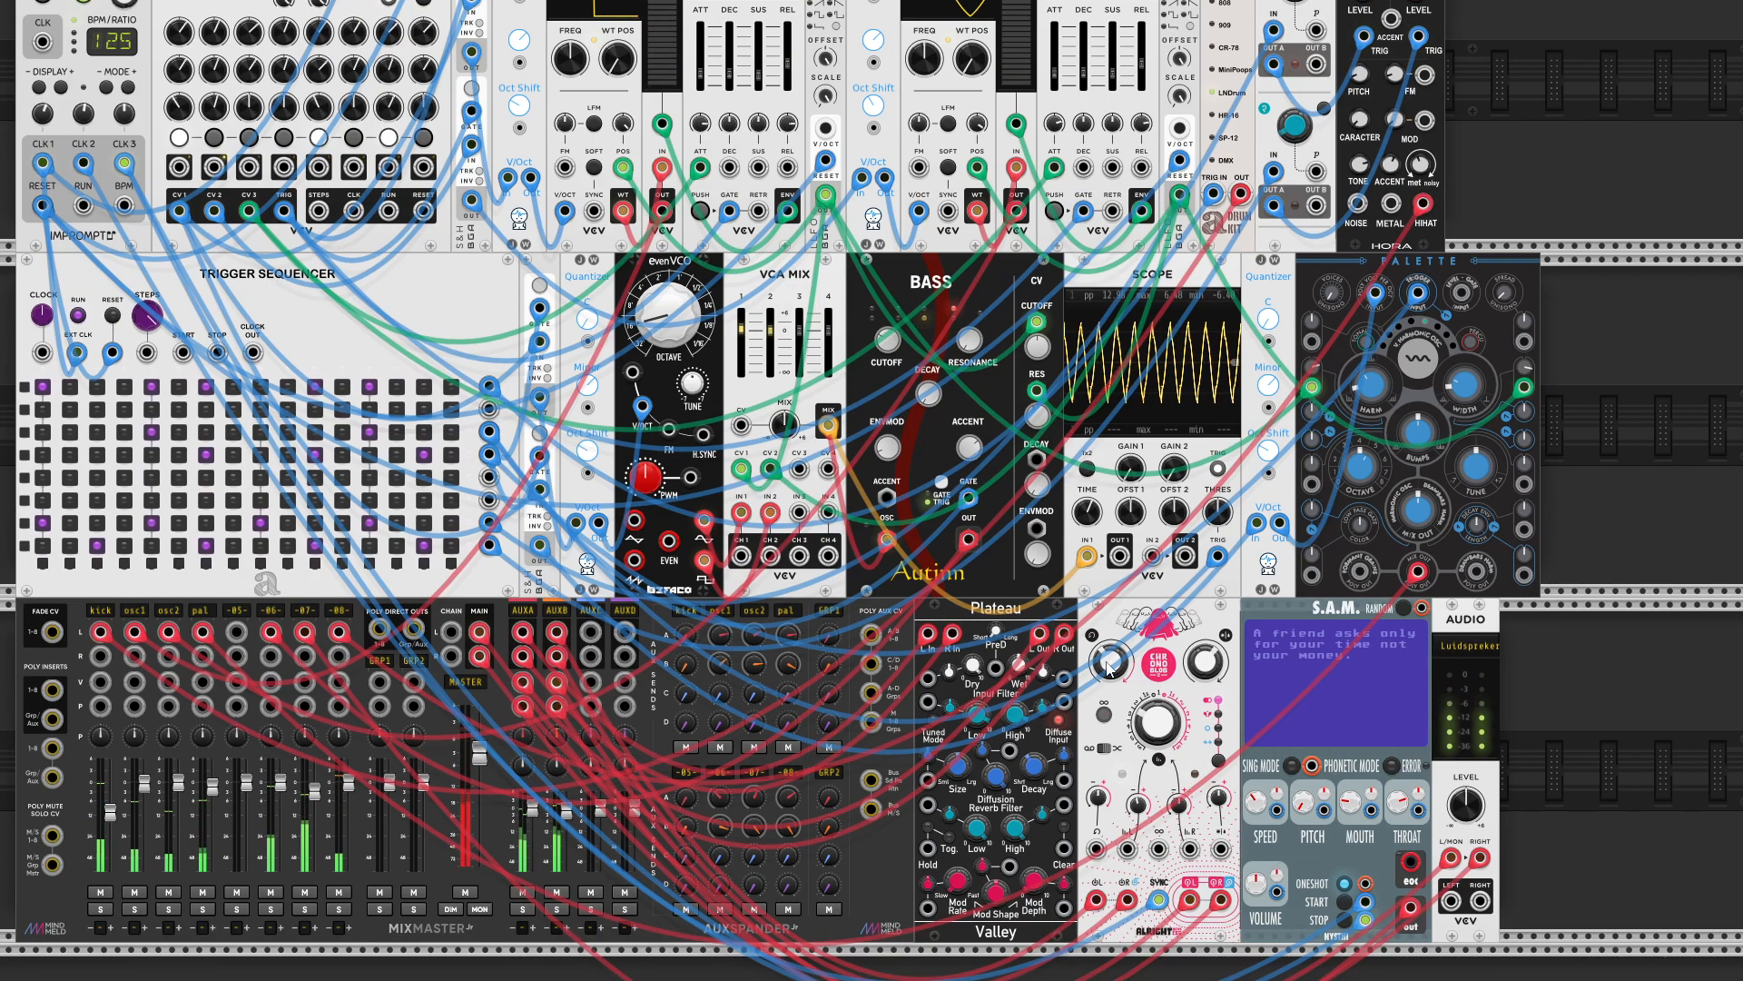
mouse_move(86, 6)
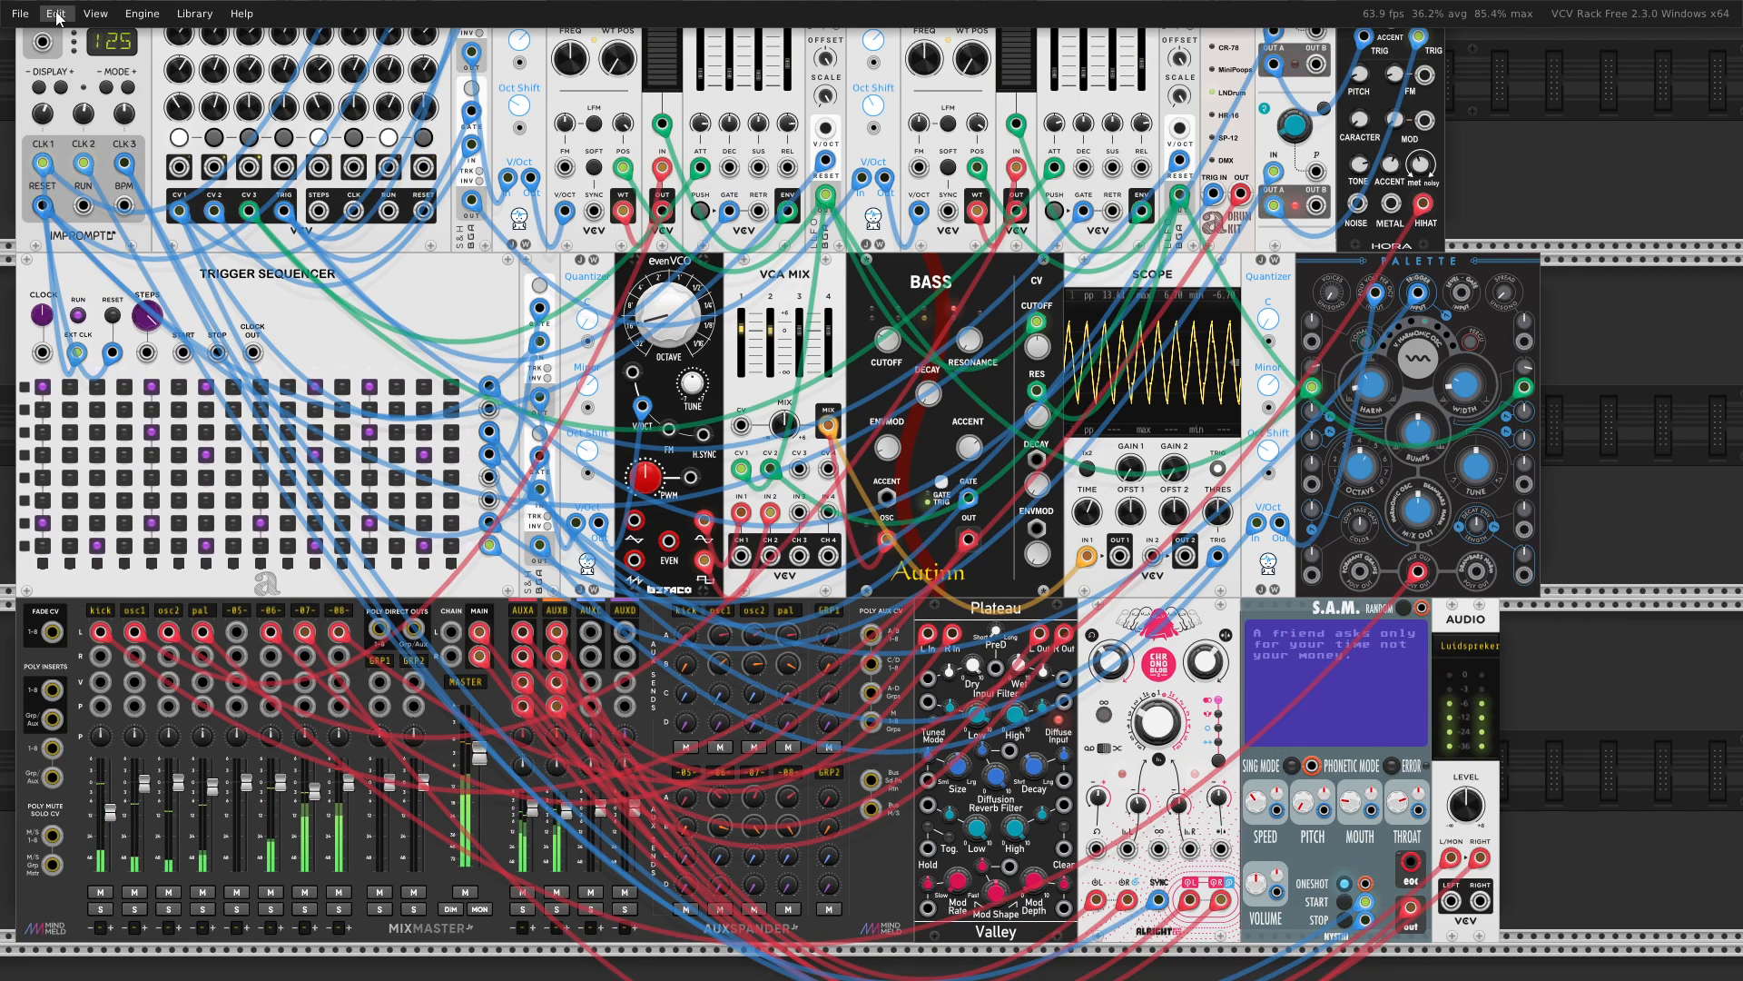
click(56, 14)
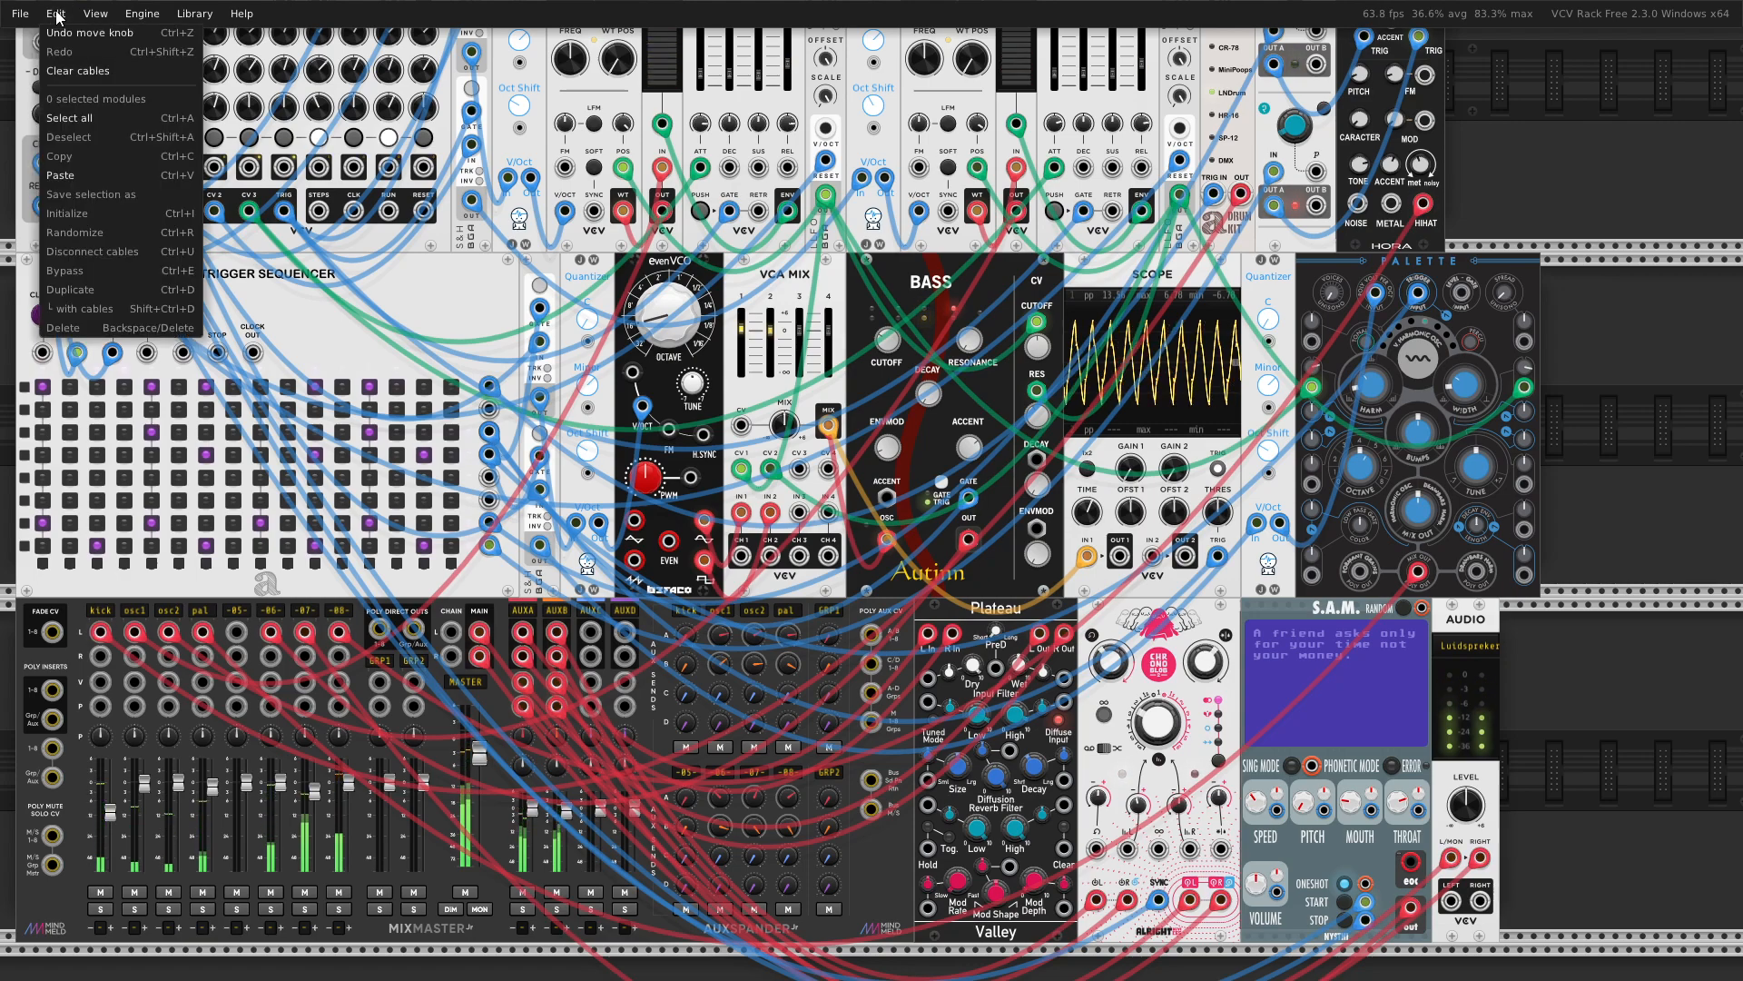
click(97, 15)
click(97, 14)
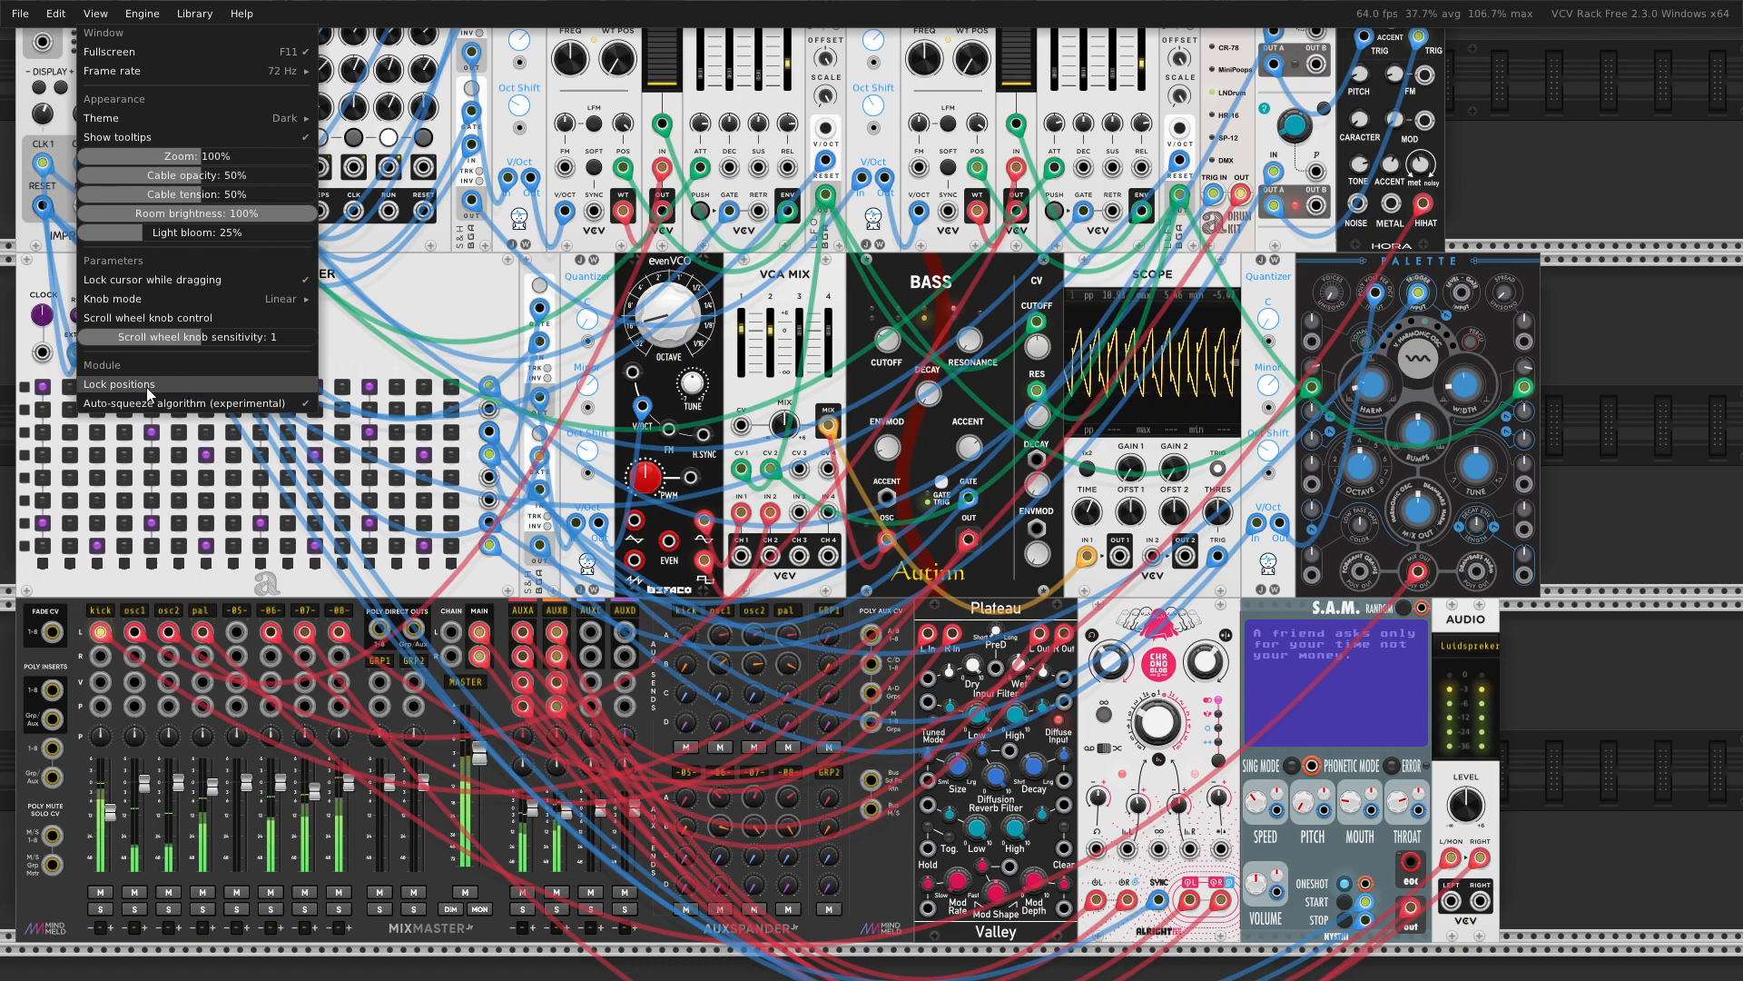
click(1635, 400)
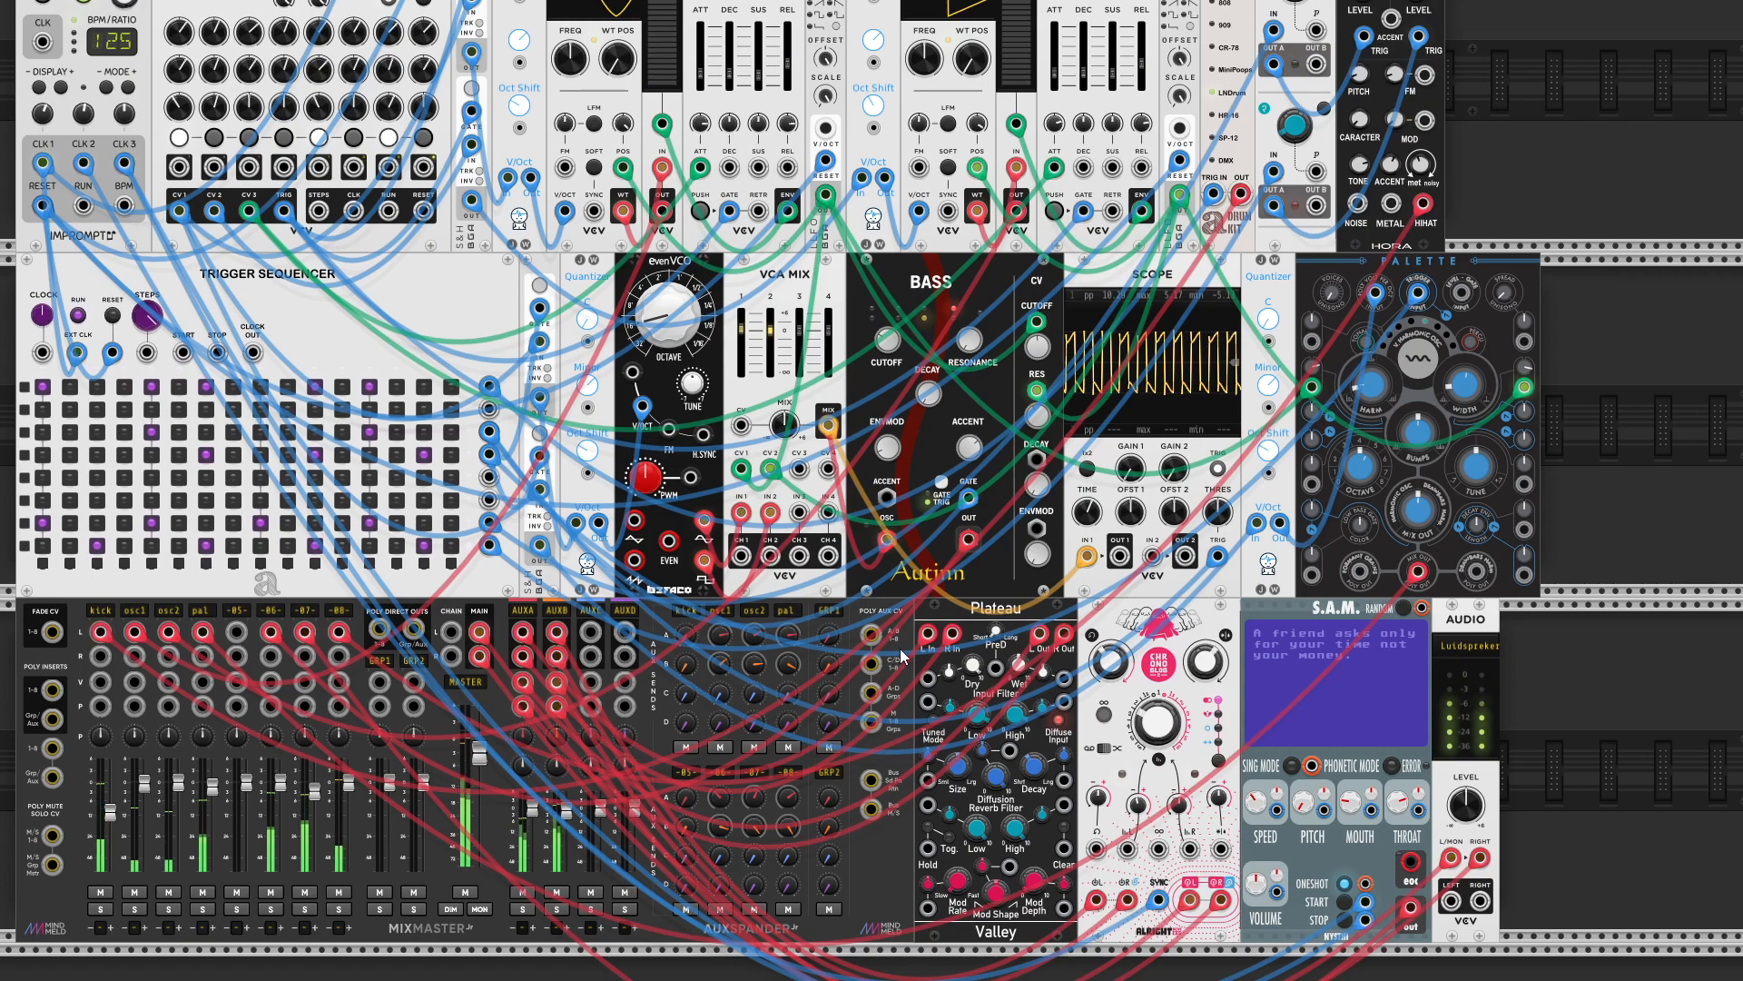
- Lower S.A.M.'s throat and mouth settings while the full patch plays
scroll(817, 658, down, 1)
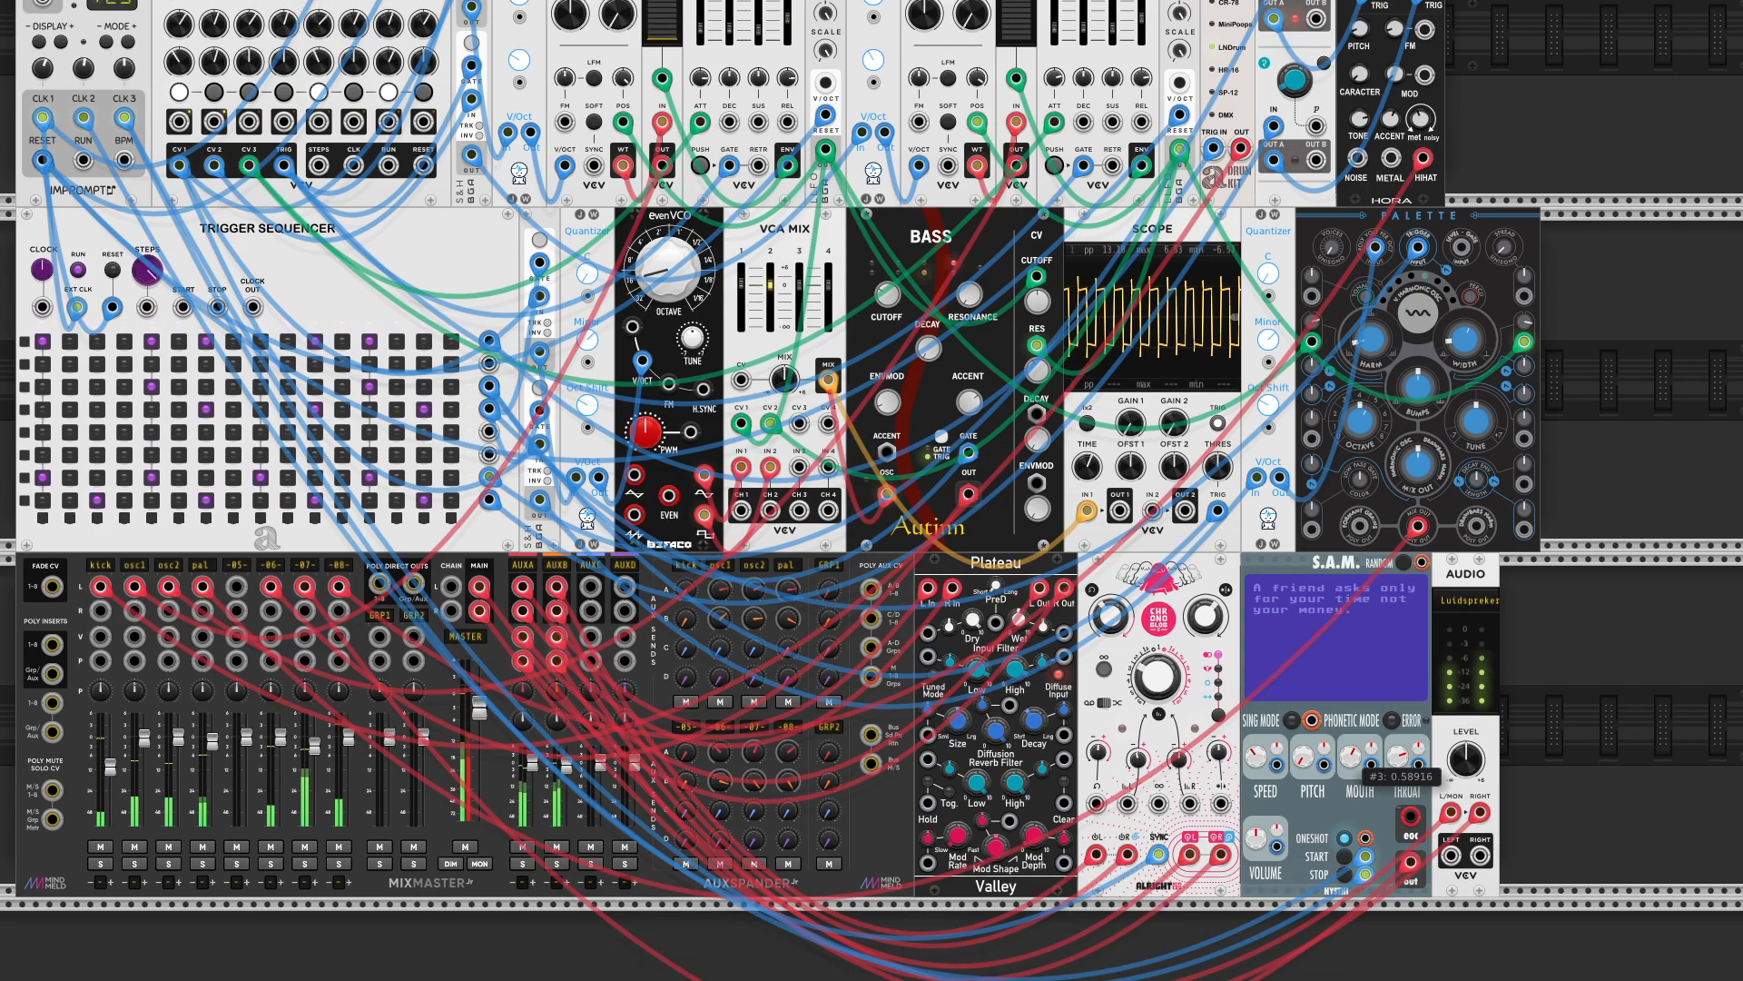
drag(1402, 765, 1403, 876)
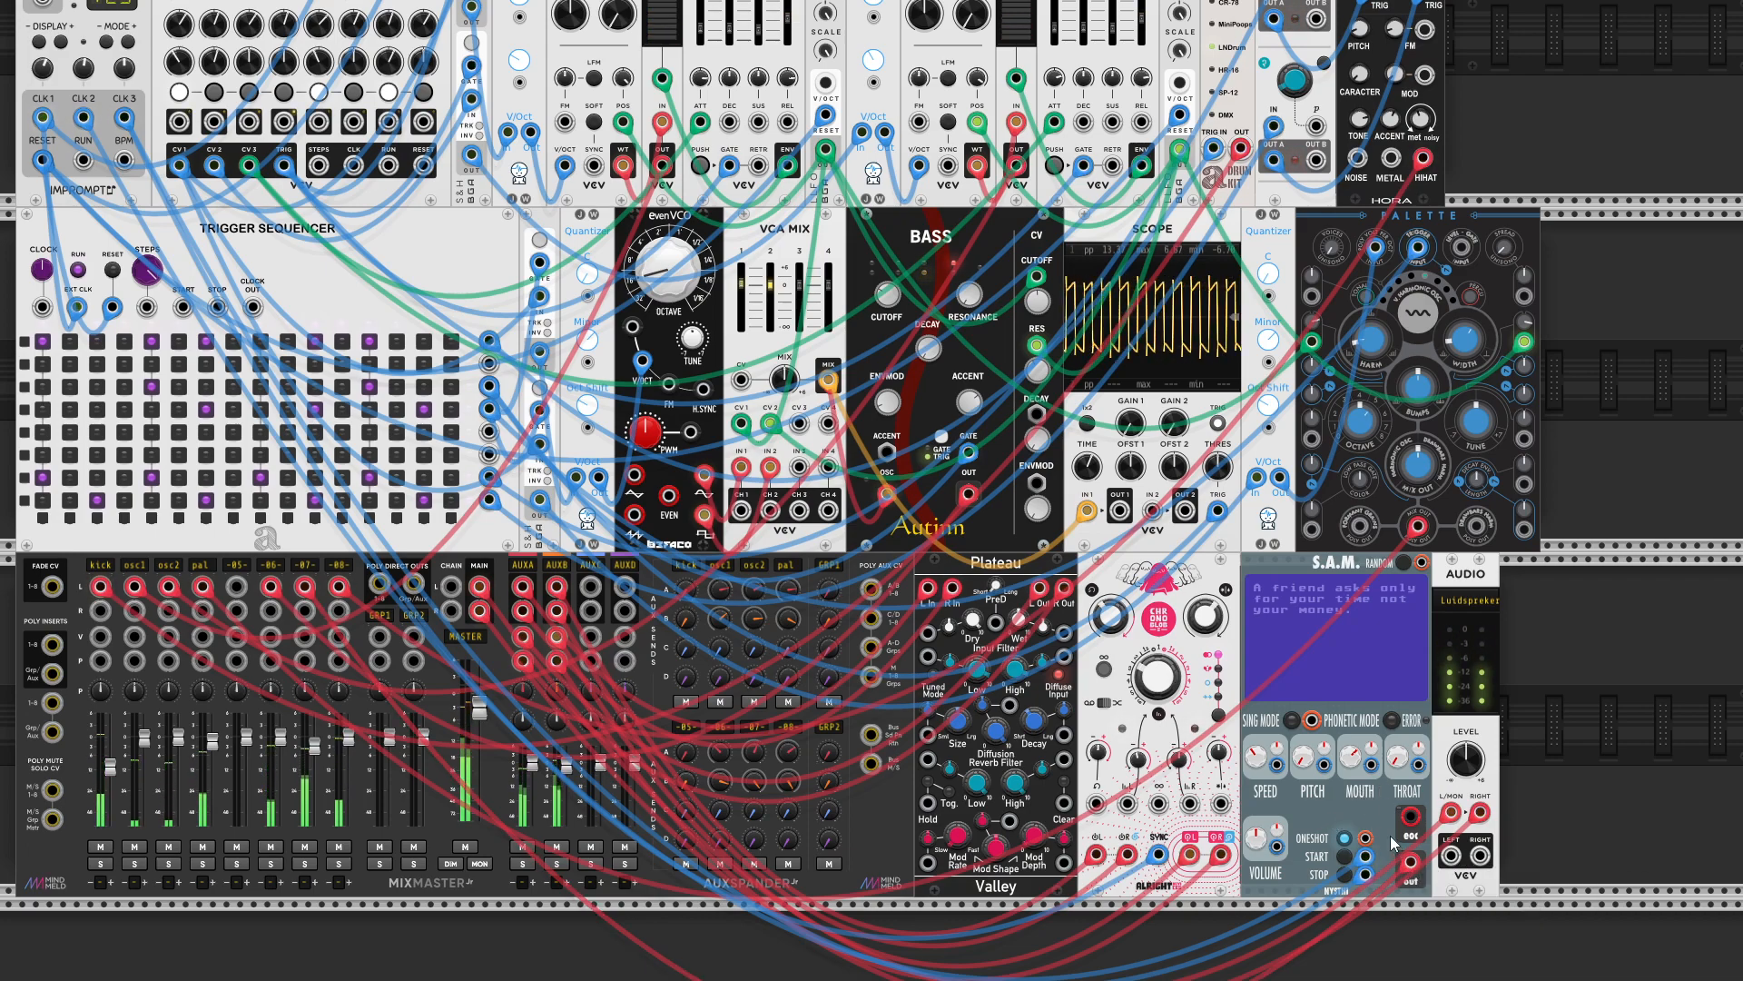
drag(1352, 758, 1353, 808)
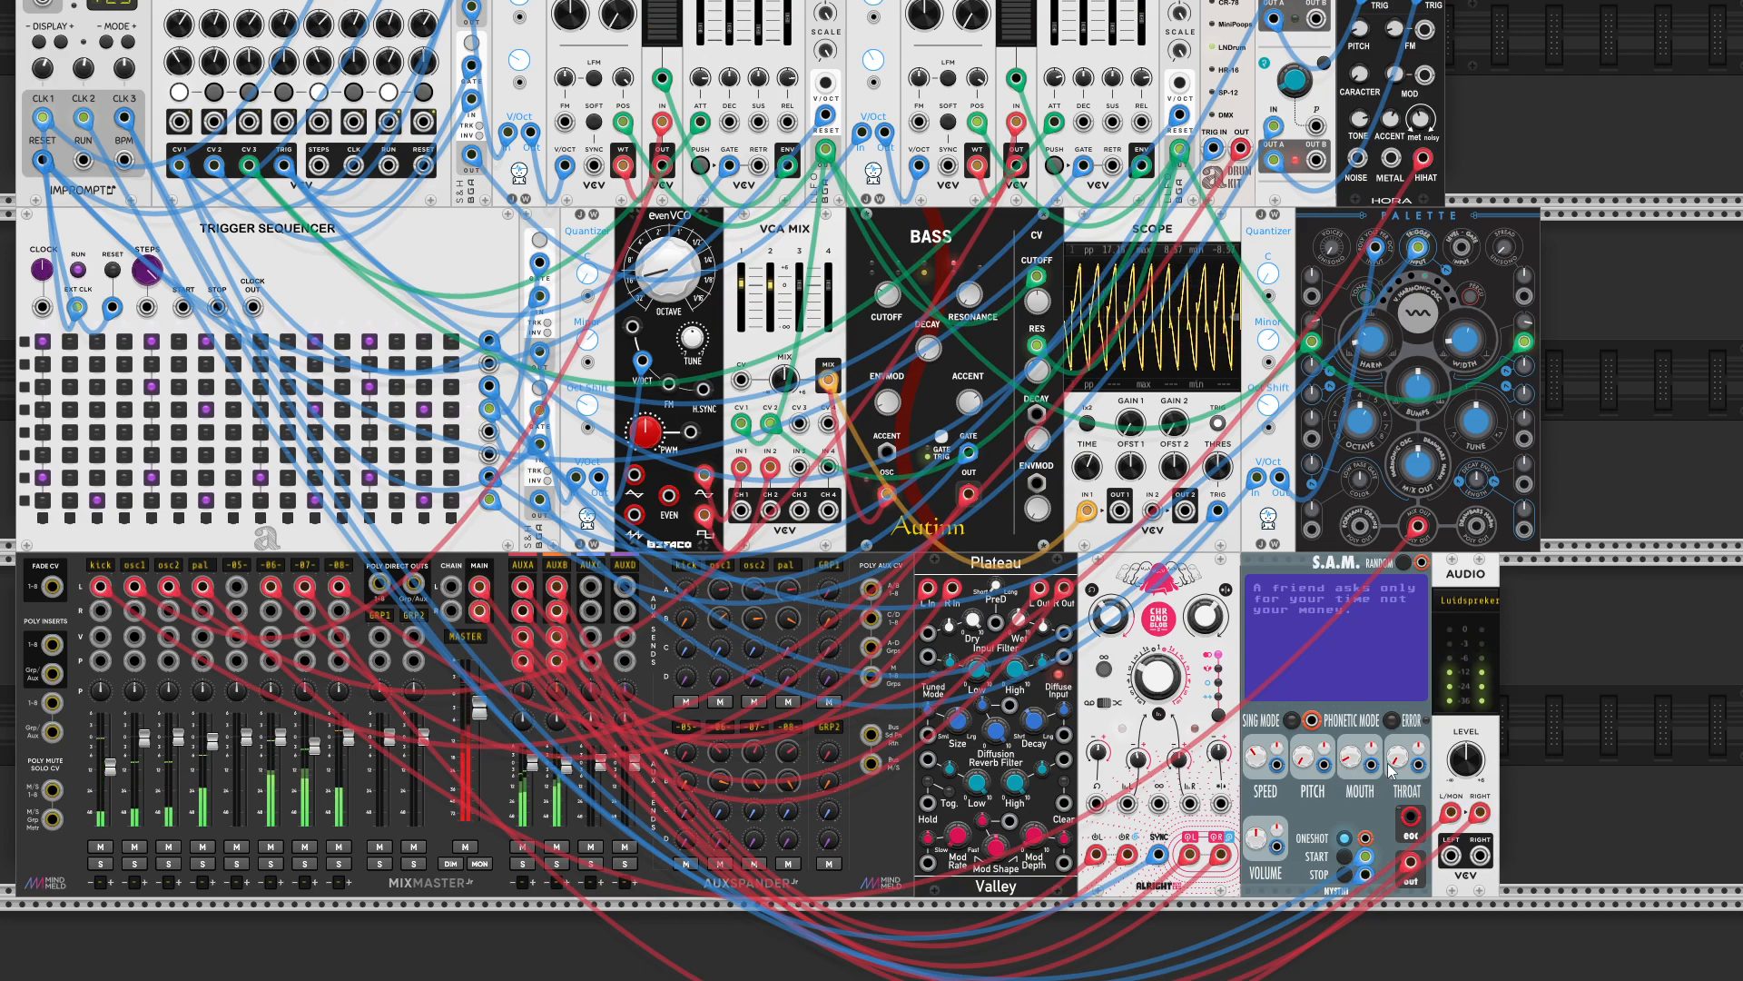
- Nudge S.A.M.'s speed up slightly and lower the MixMaster master fader a little
drag(1256, 756, 1256, 746)
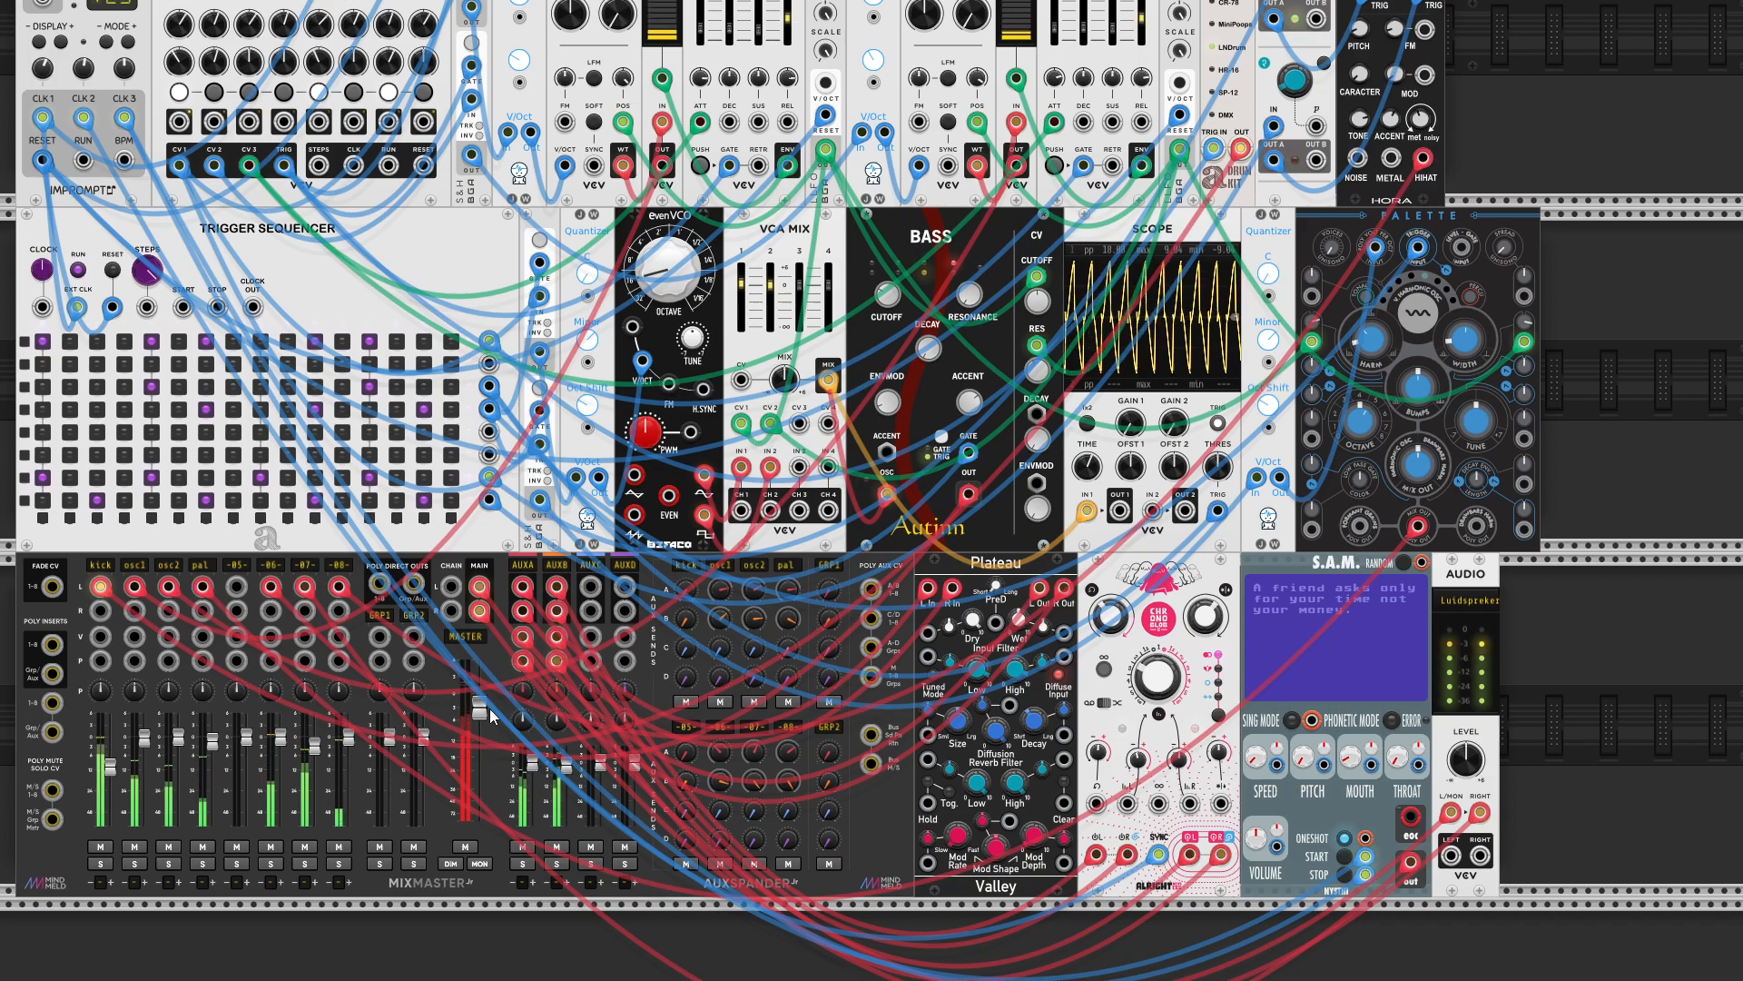
drag(481, 711, 481, 723)
scroll(436, 758, up, 4)
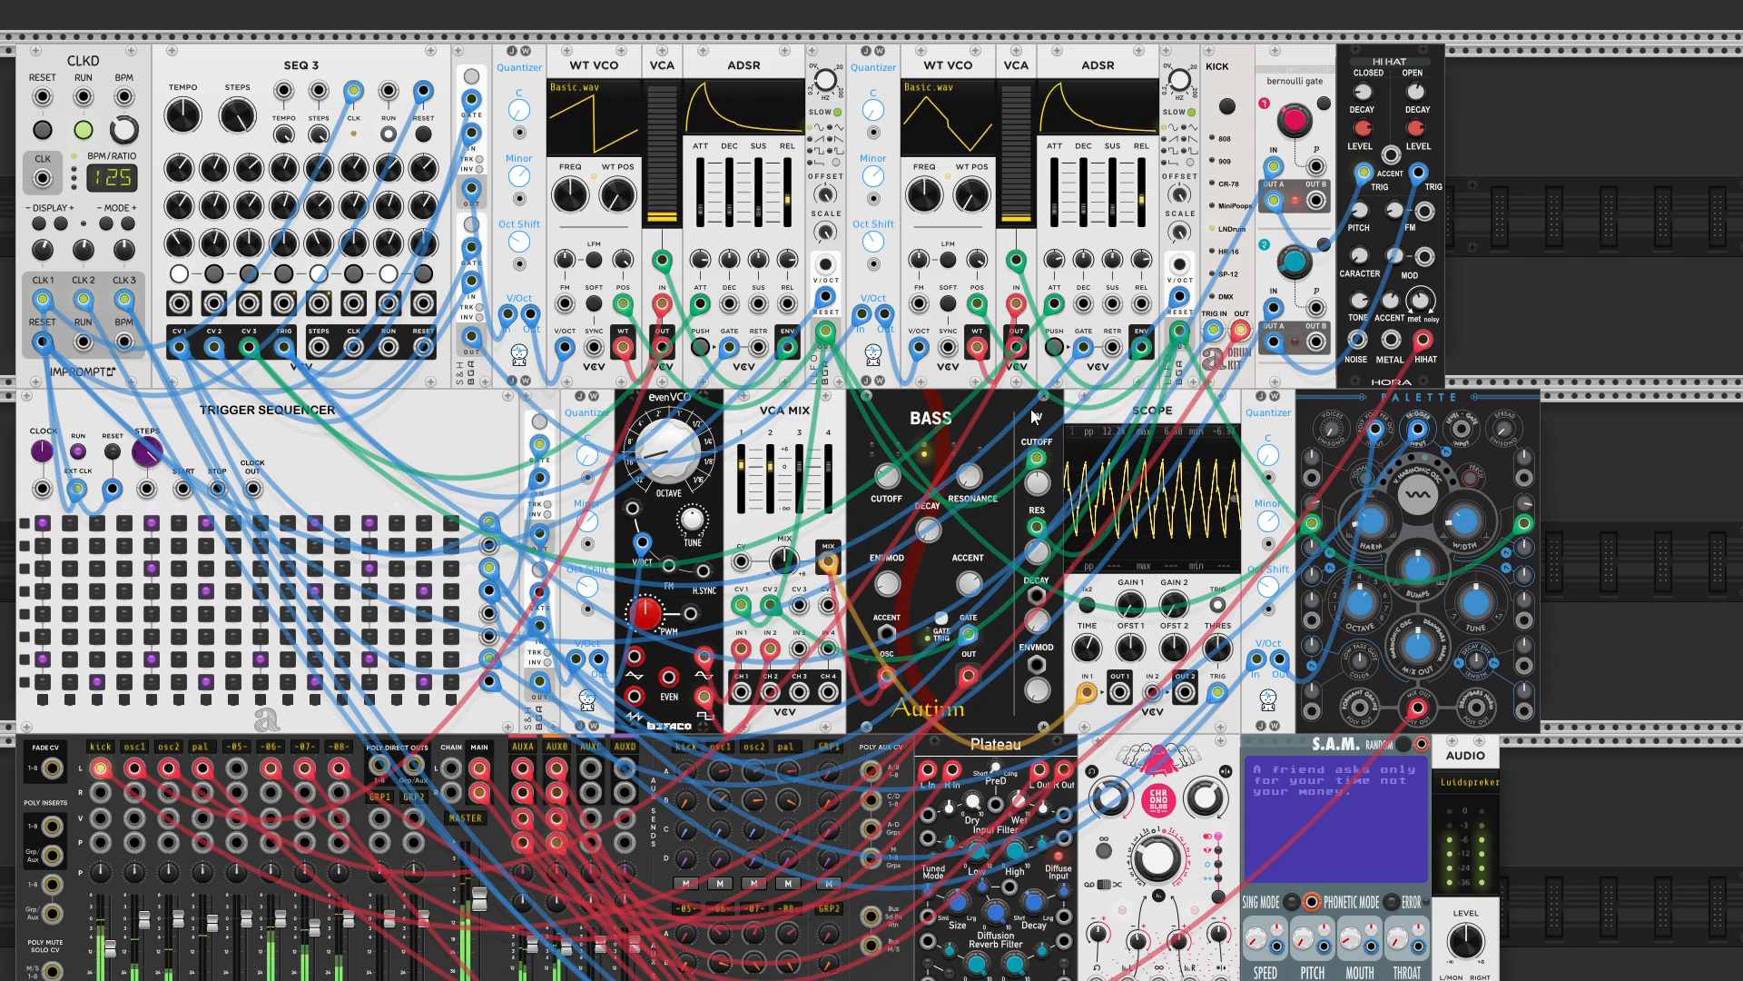
scroll(561, 645, down, 1)
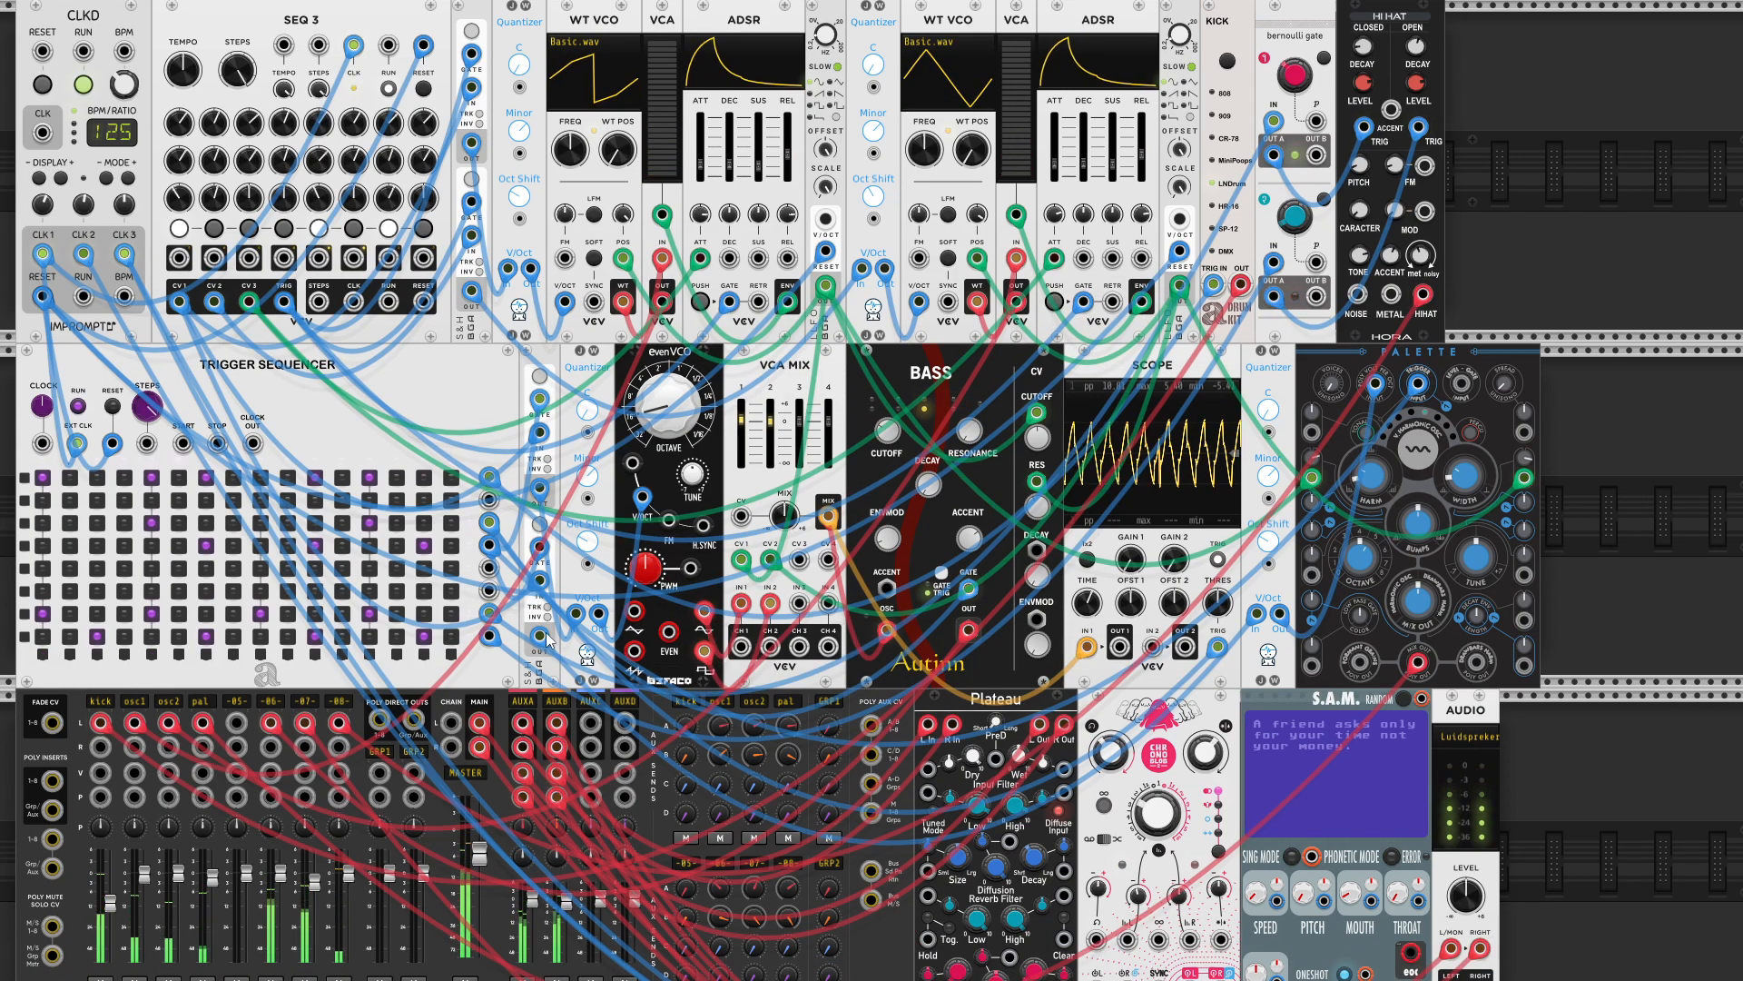
scroll(452, 660, down, 2)
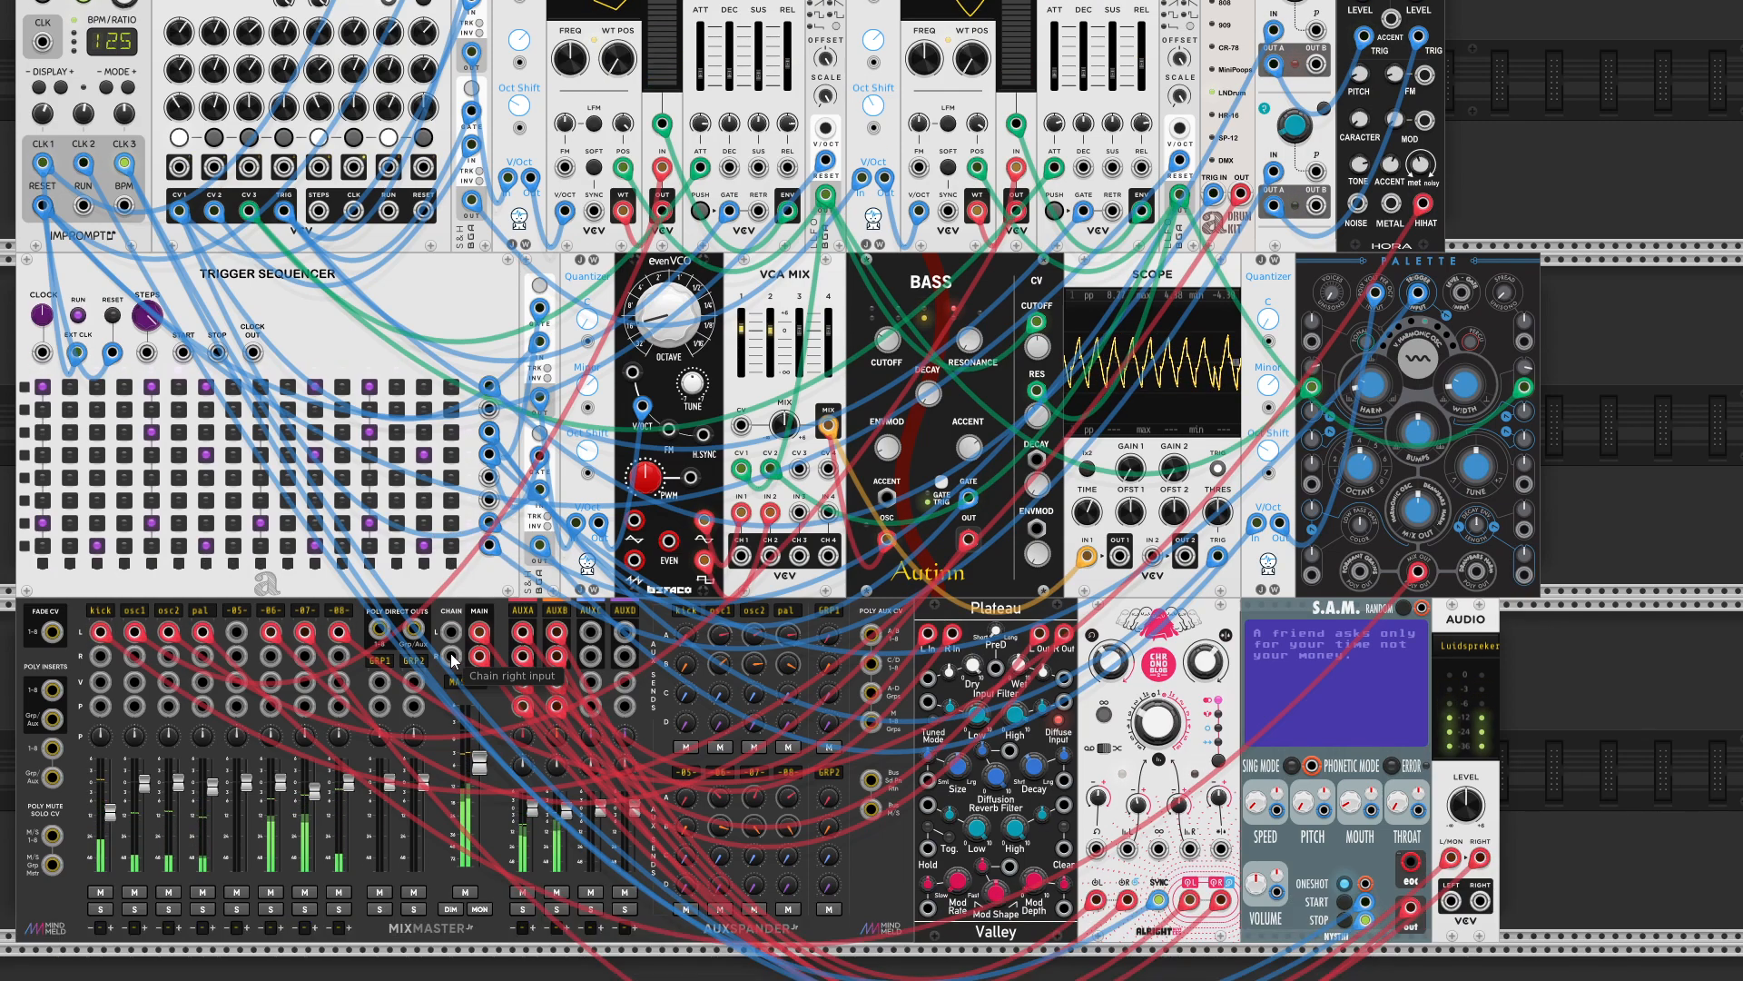
scroll(459, 672, up, 1)
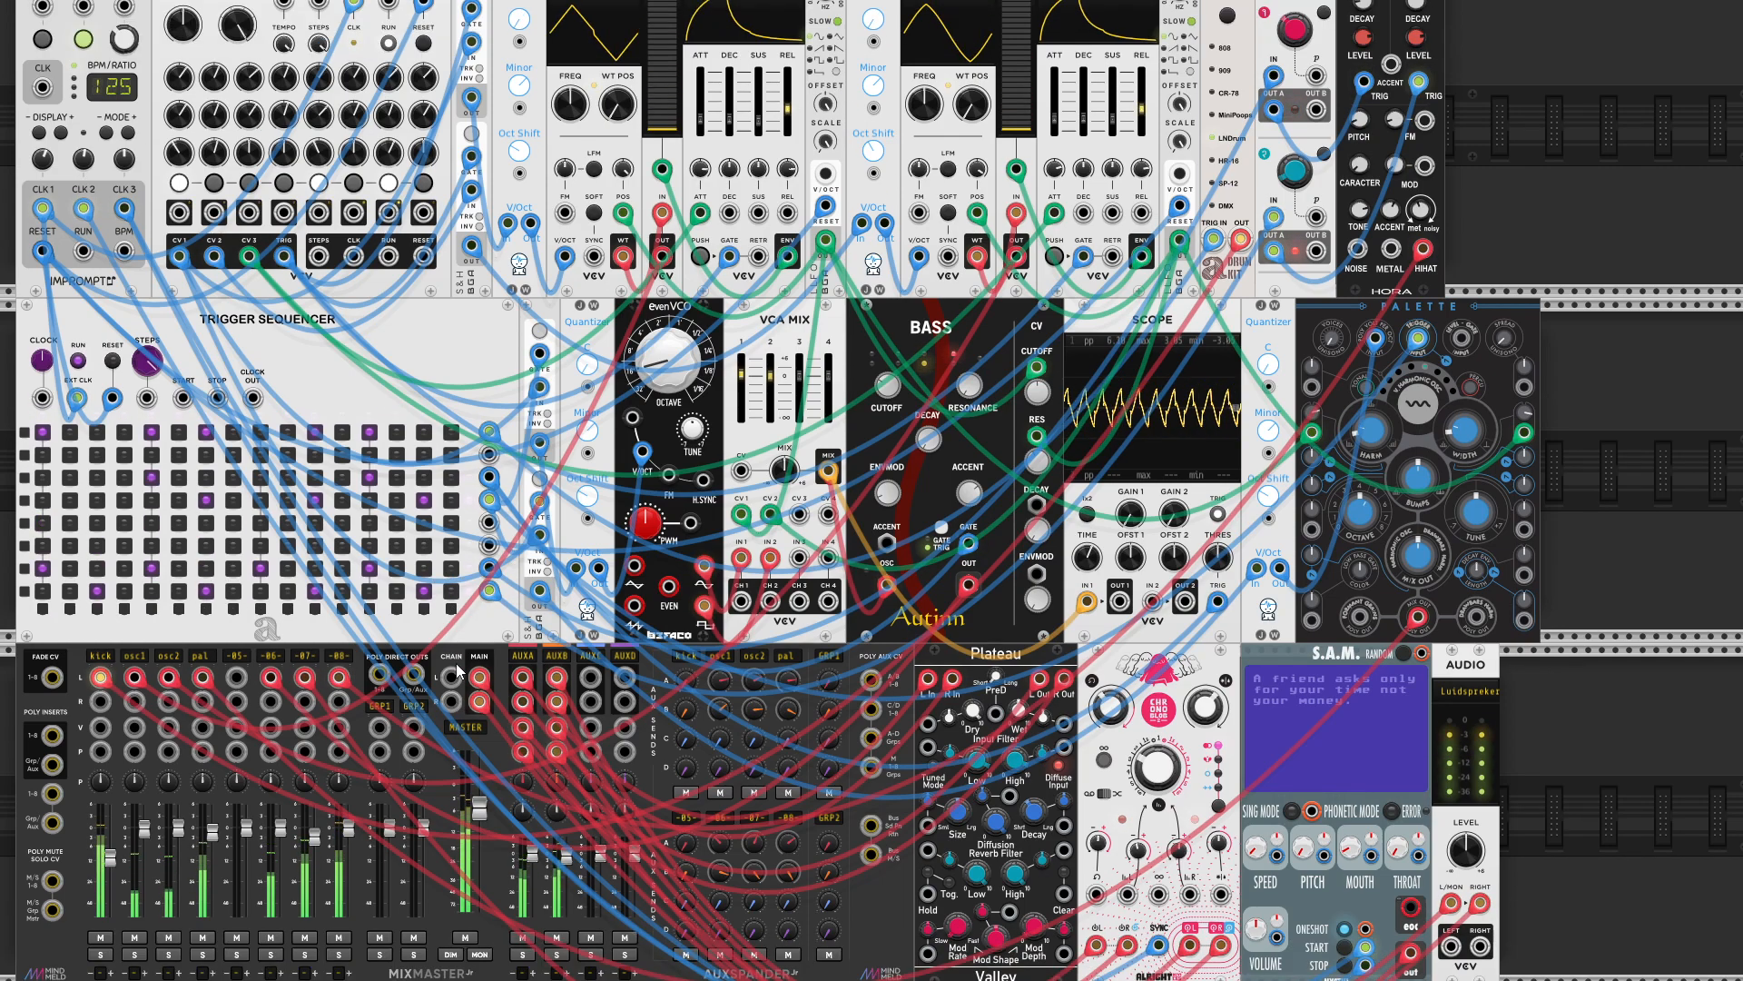
scroll(459, 672, up, 1)
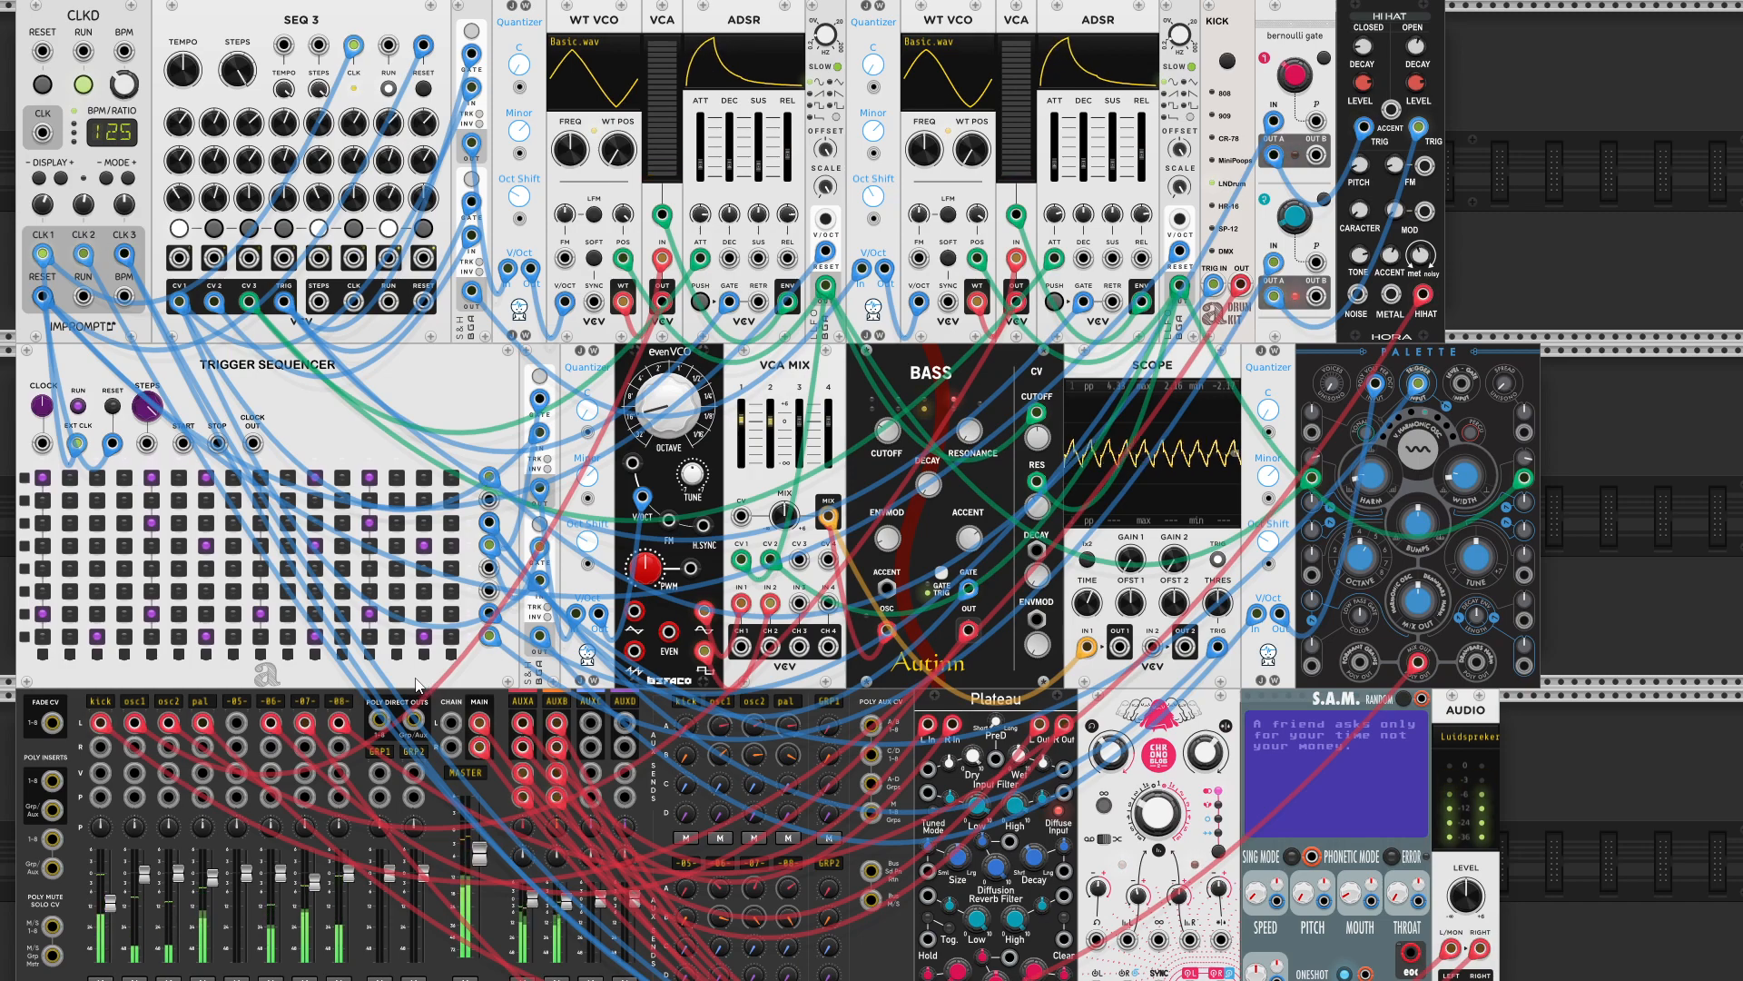